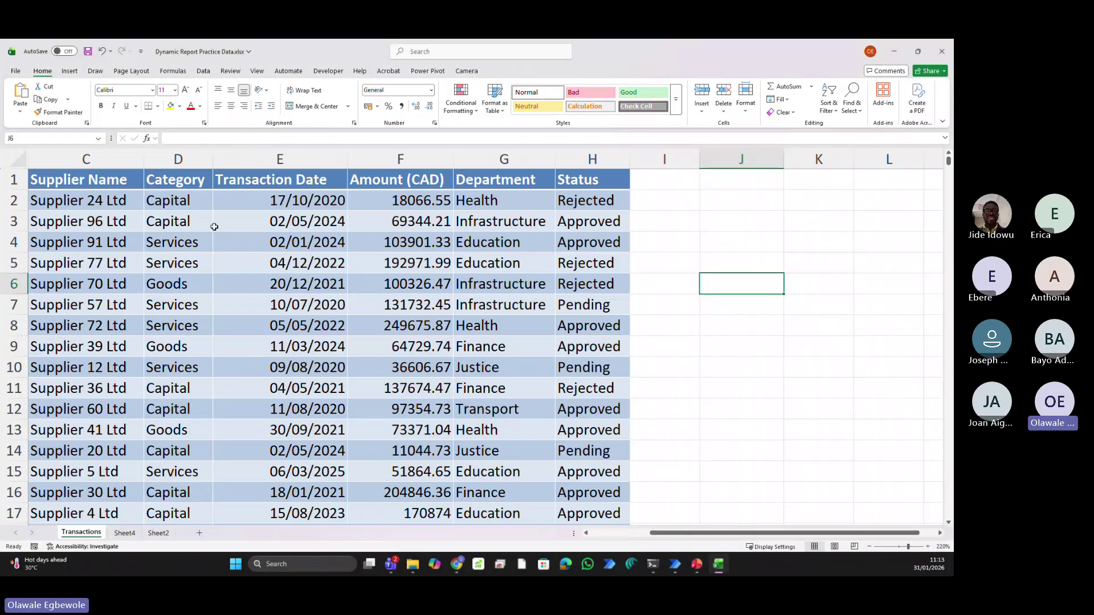
Review the Transactions data and examine the start month, start year and number of months inputs driving the supplier report on Sheet4
scroll(213, 224, "down", 1)
scroll(213, 223, "up", 1)
left_click(123, 534)
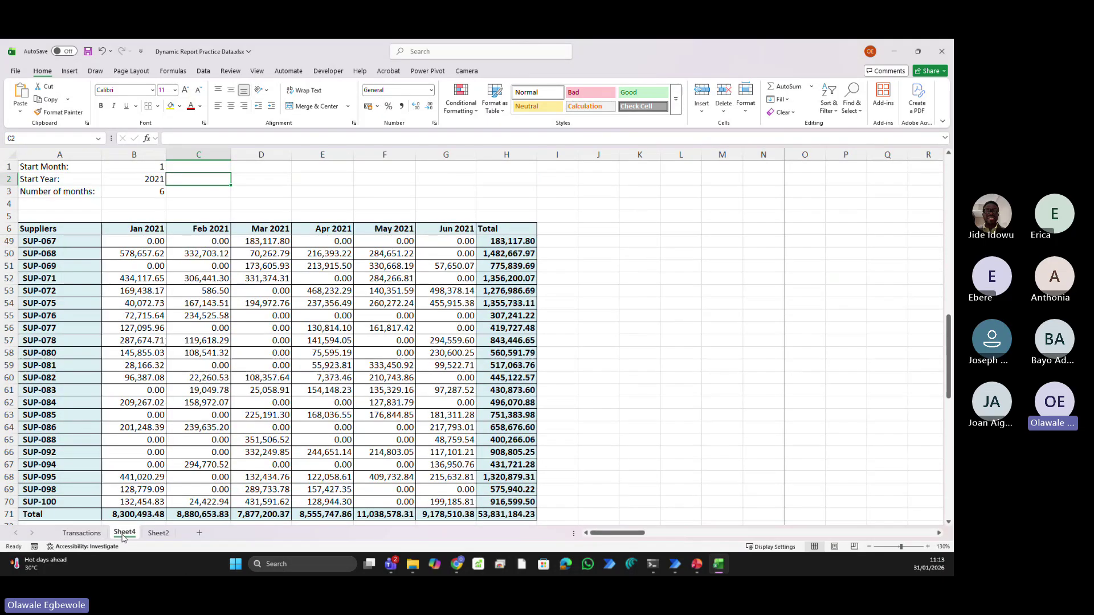
left_click(143, 170)
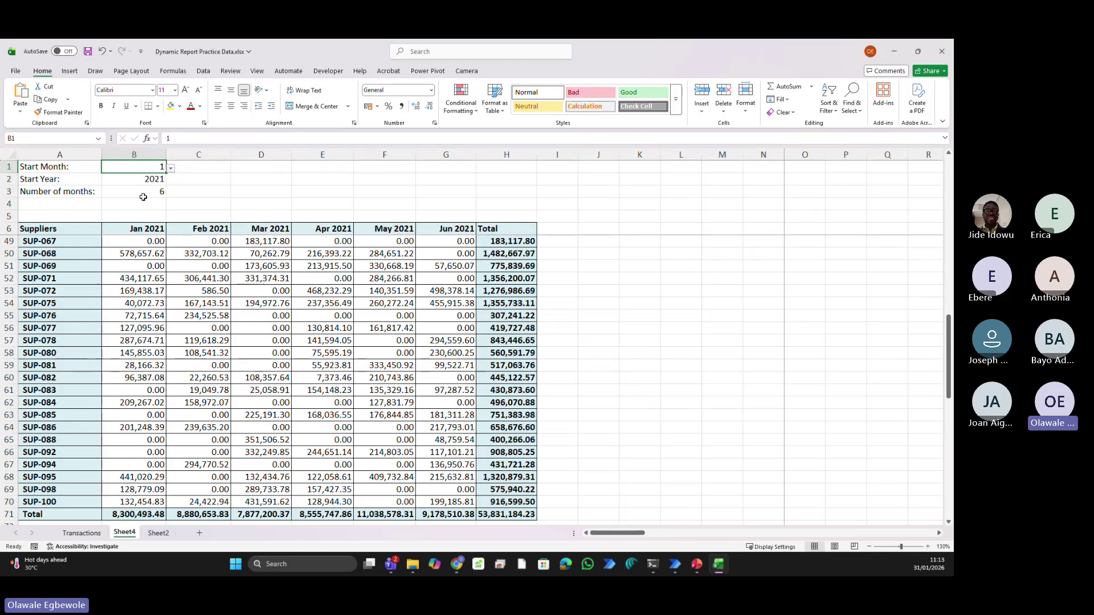
left_click(135, 181)
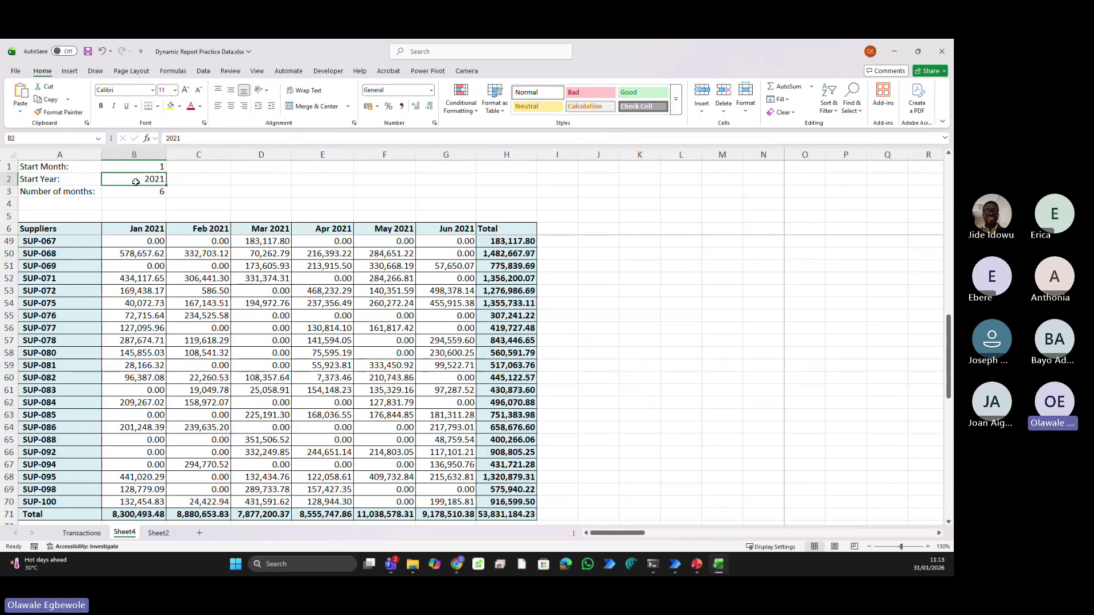
left_click(134, 189)
scroll(100, 208, "down", 2)
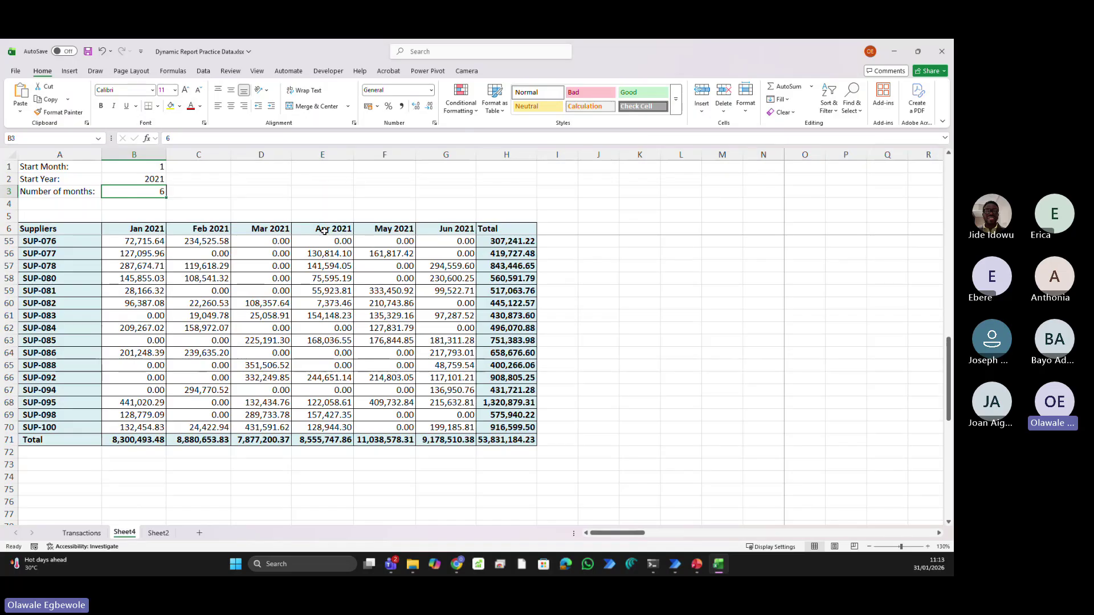
Set the supplier report's start month to 4 and its start year to 2022
left_click(153, 166)
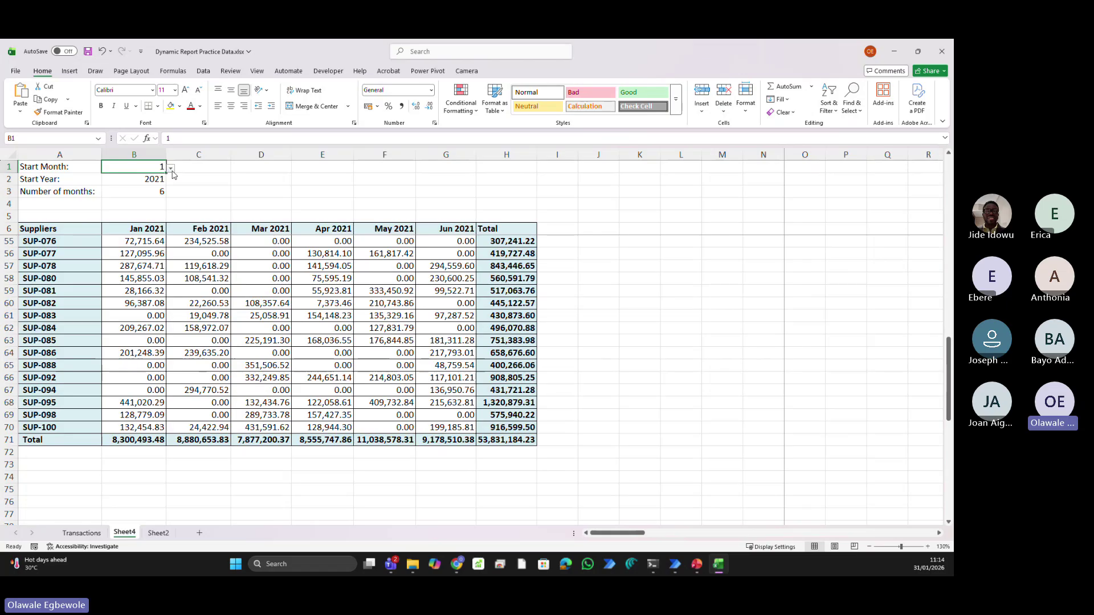
left_click(171, 168)
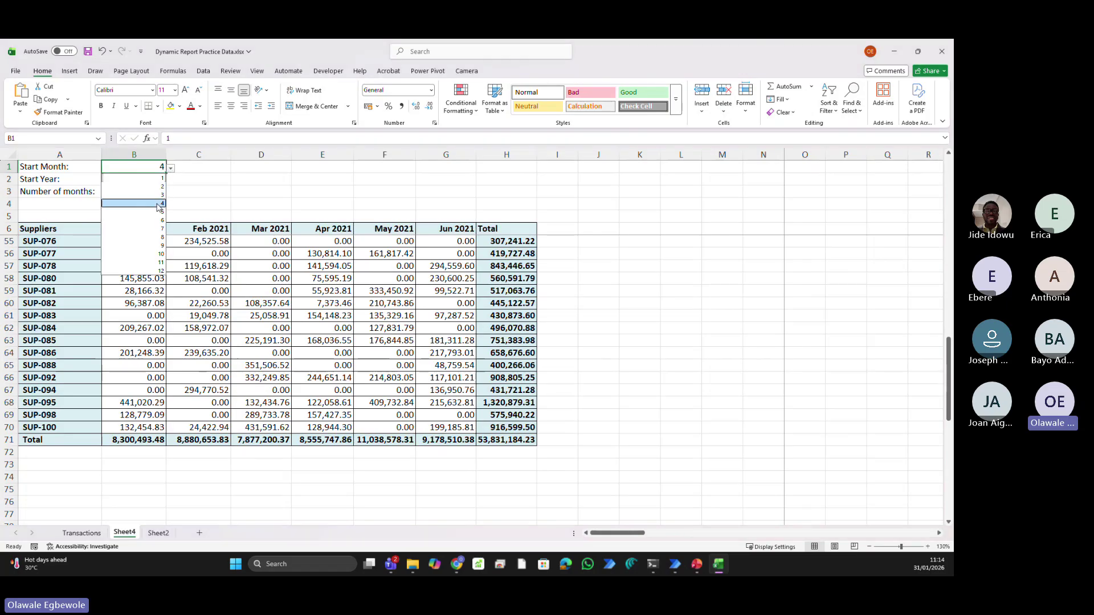
left_click(161, 203)
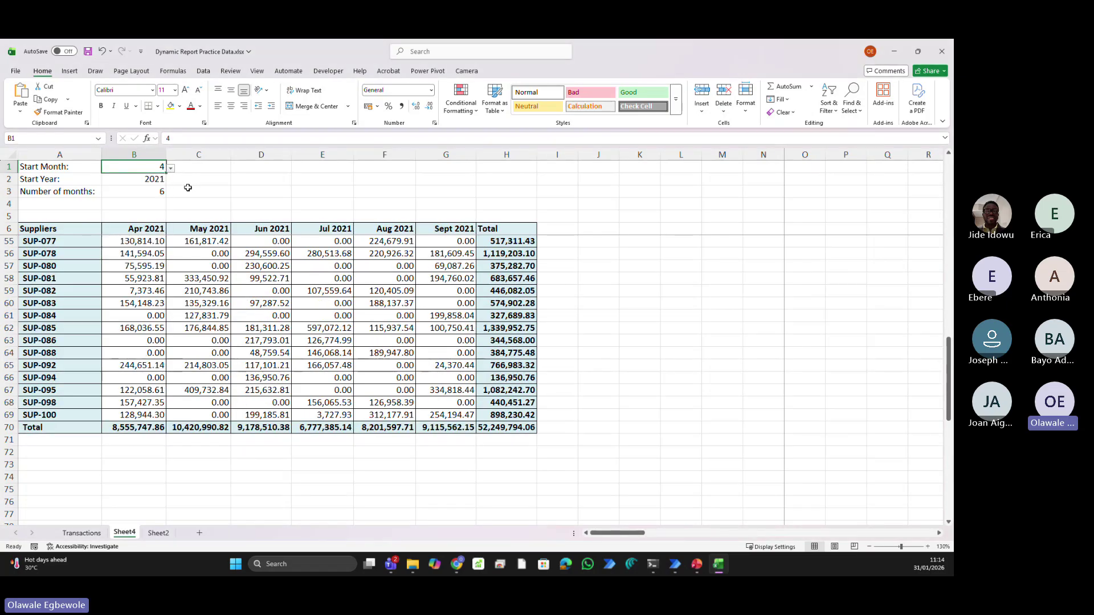
left_click(154, 179)
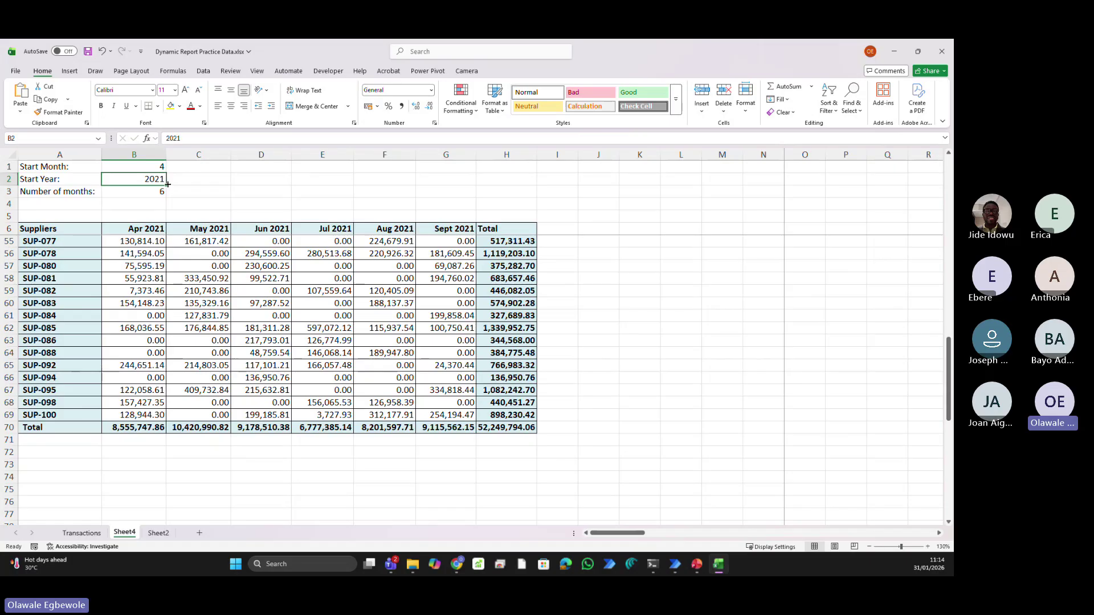
type("2022")
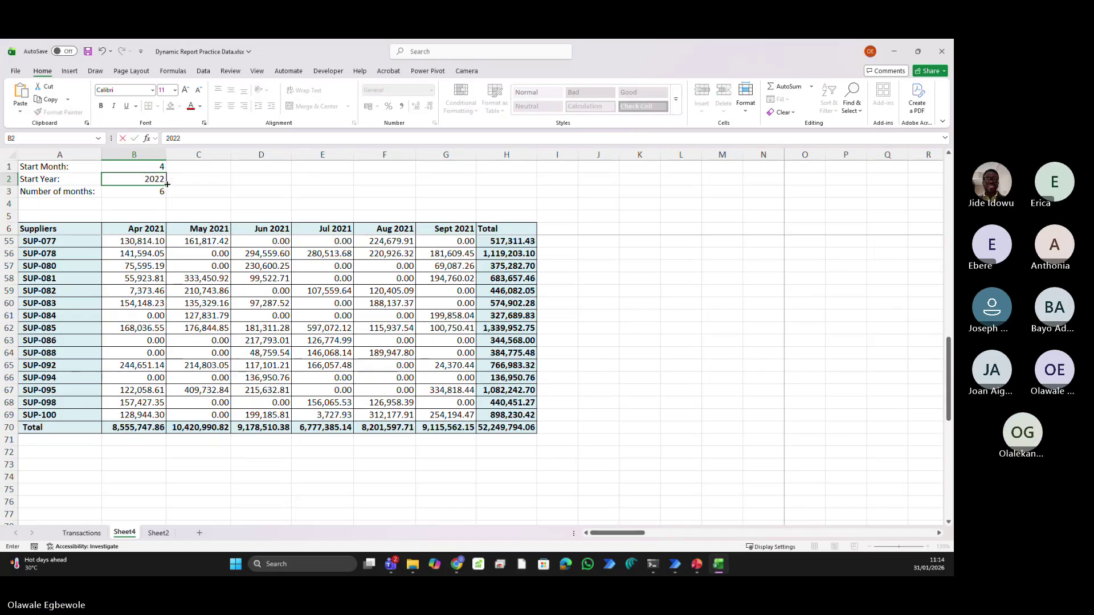
key("ctrl+Return")
left_click(168, 181)
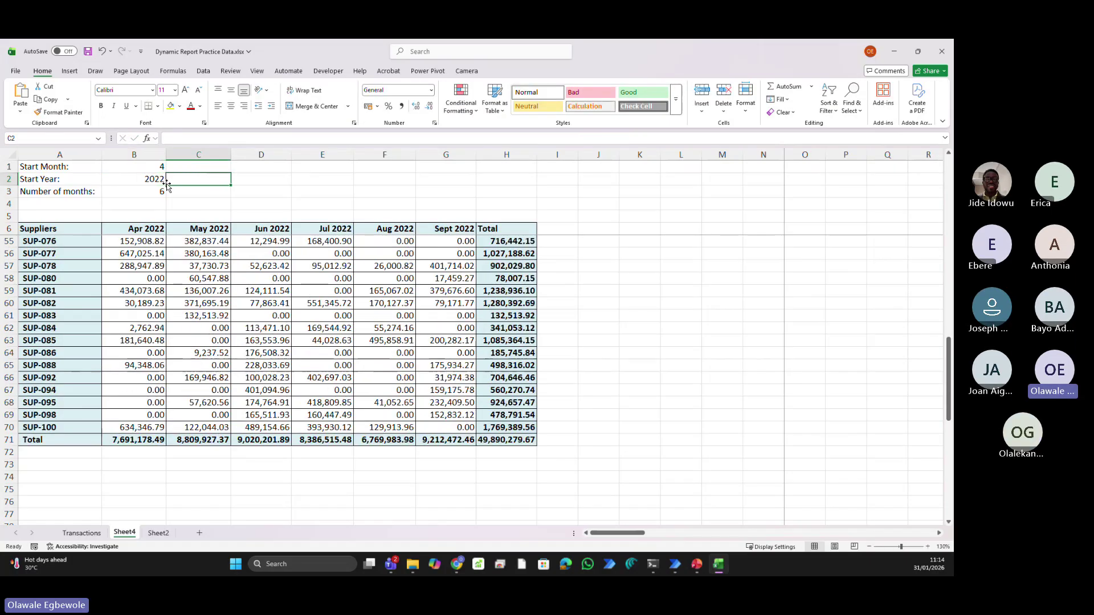
Set the report's number of months to 3
left_click(163, 192)
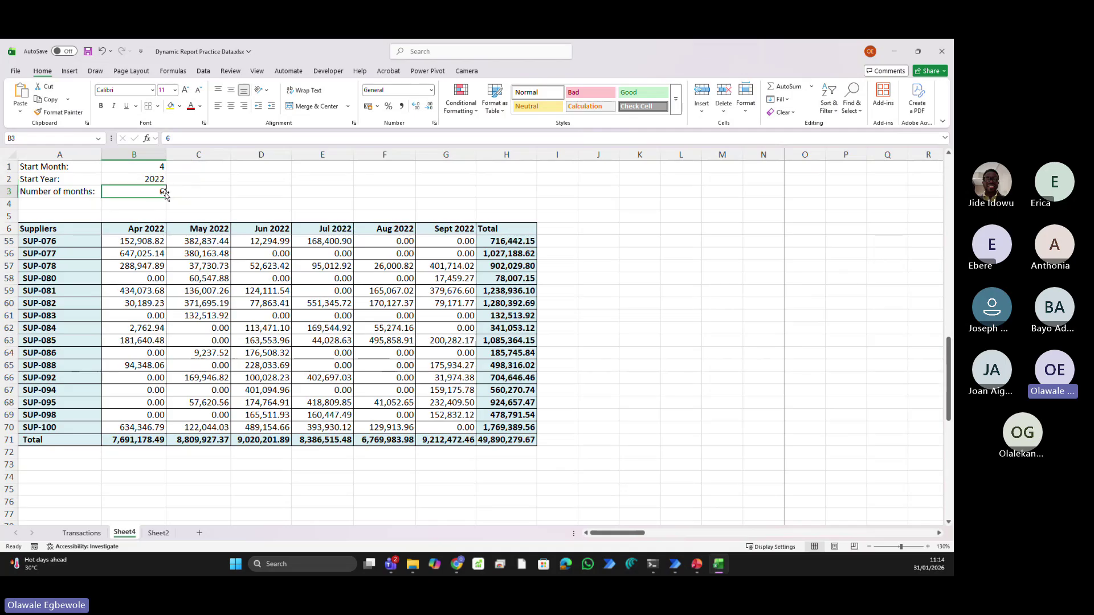
type("3")
key("Tab")
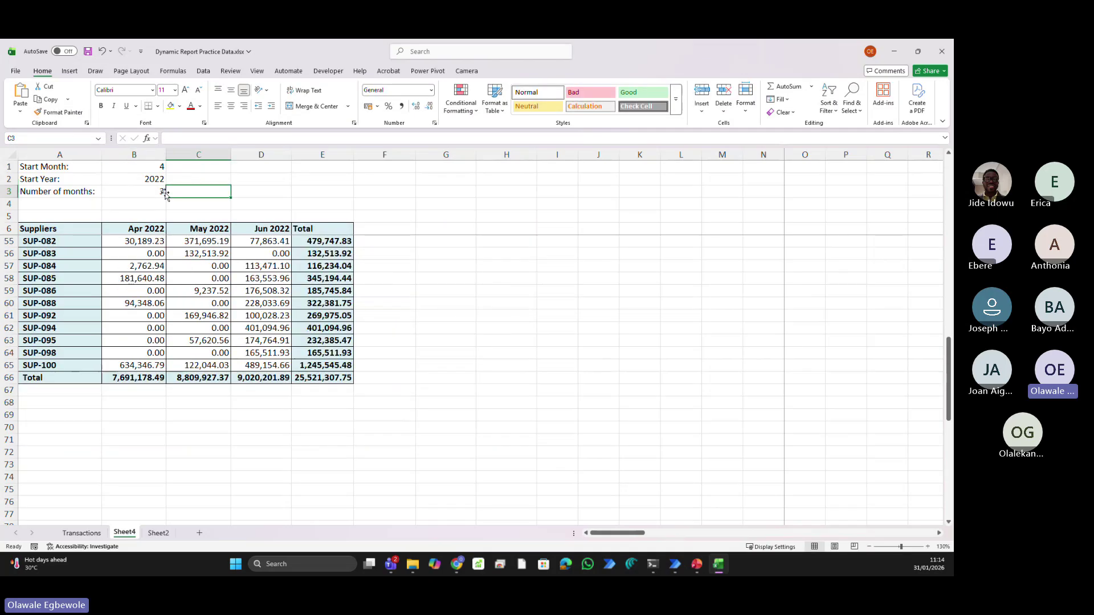
Set the report's number of months to 7
left_click(153, 190)
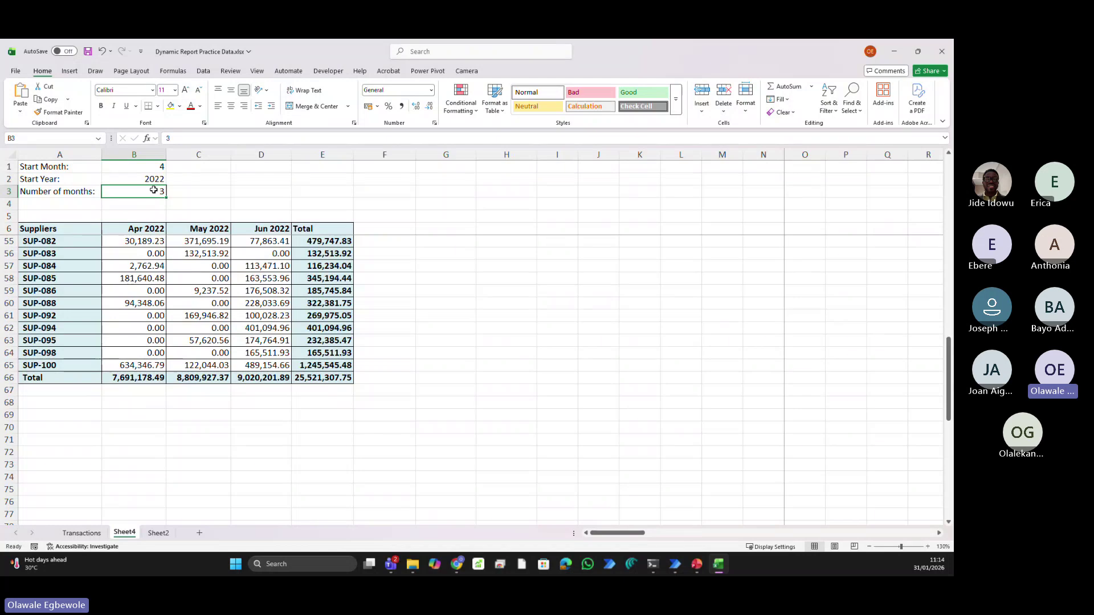
type("7")
key("Tab")
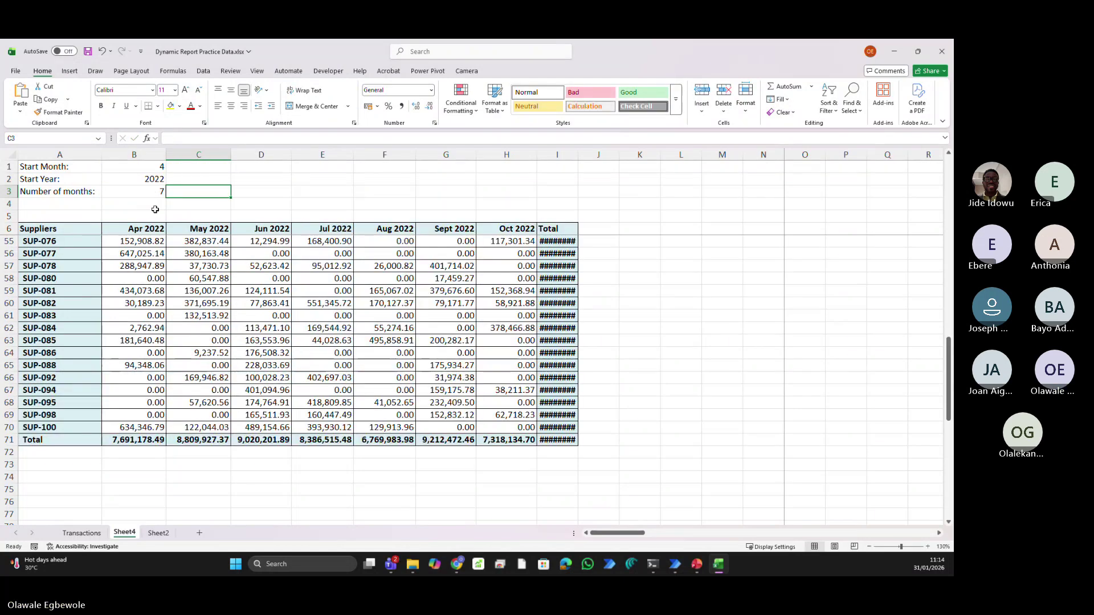
Set the report's start year to 2024 and fit the width of the Total column I to its contents
left_click(150, 179)
type("2")
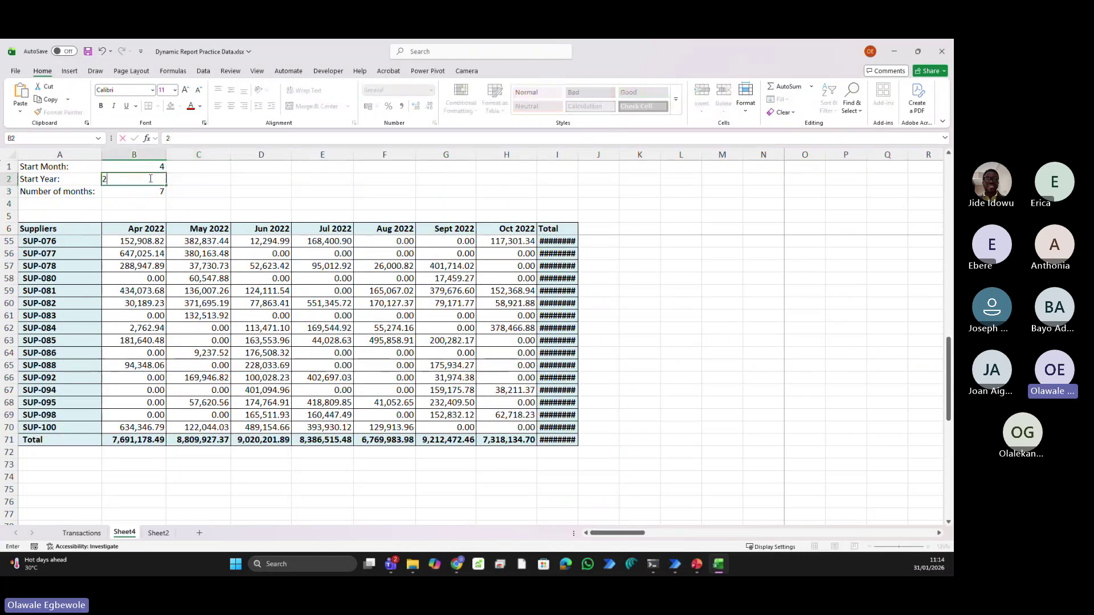
type("024")
key("ctrl+Return")
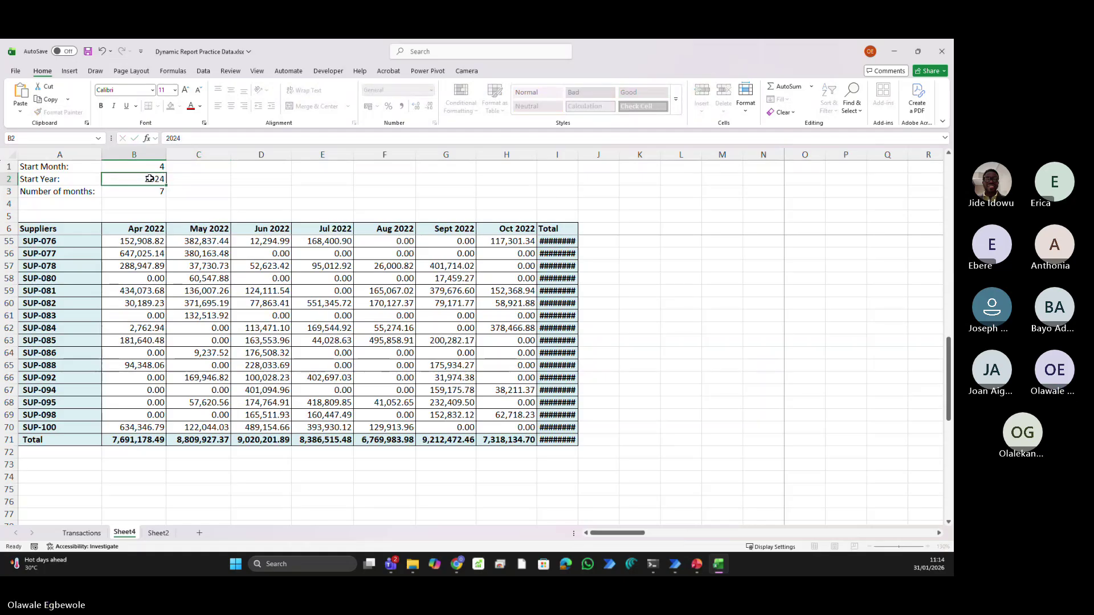
key("Tab")
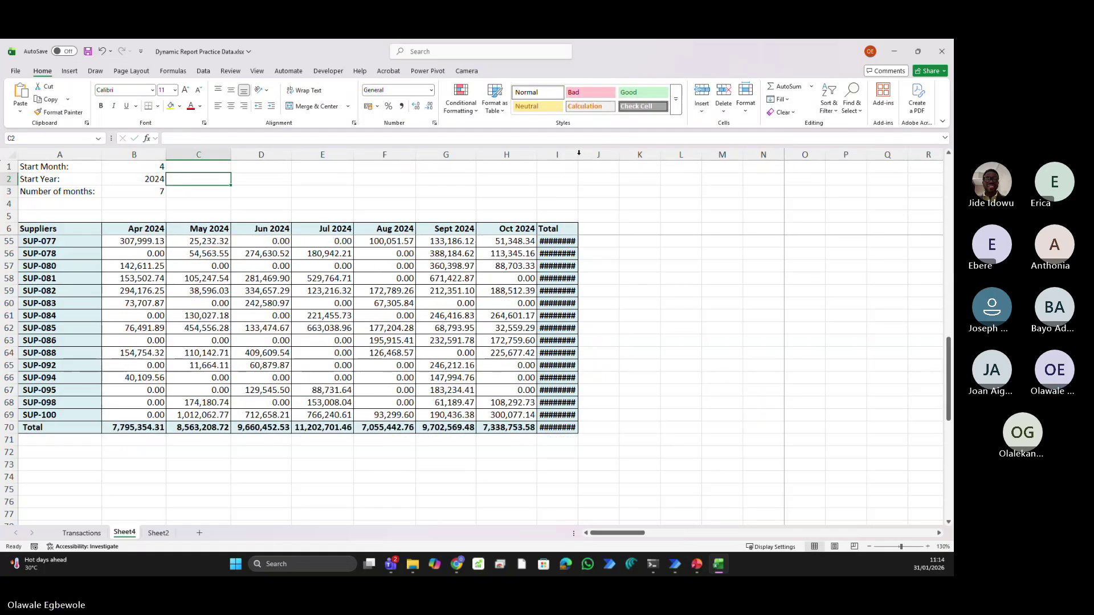
double_click(578, 154)
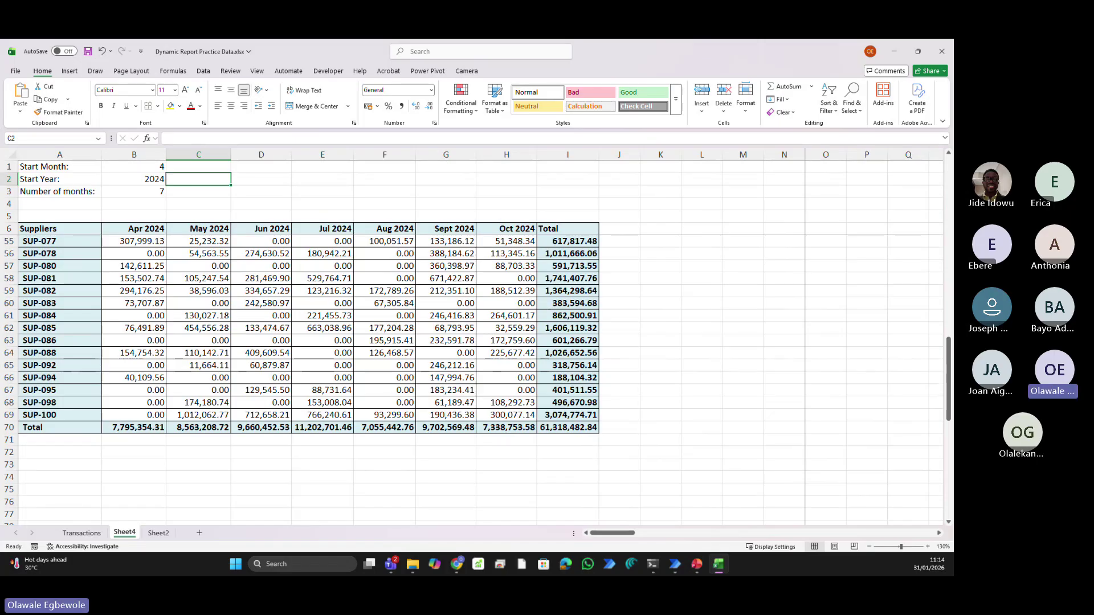
Switch to the presentation and advance through the slide showing the report inputs and the transaction table
key("alt+Tab")
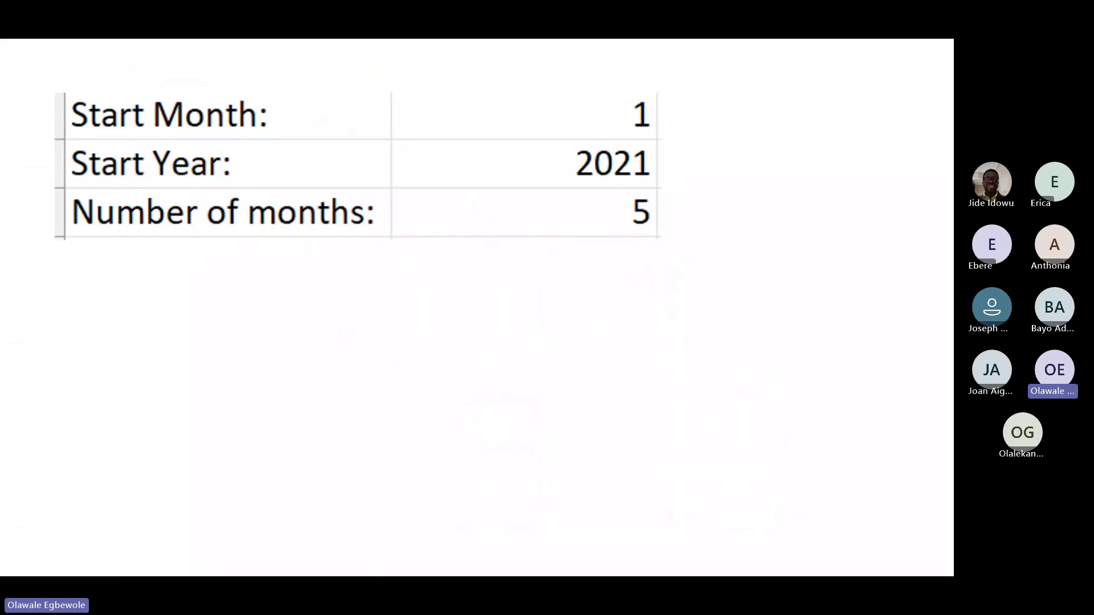
left_click(397, 217)
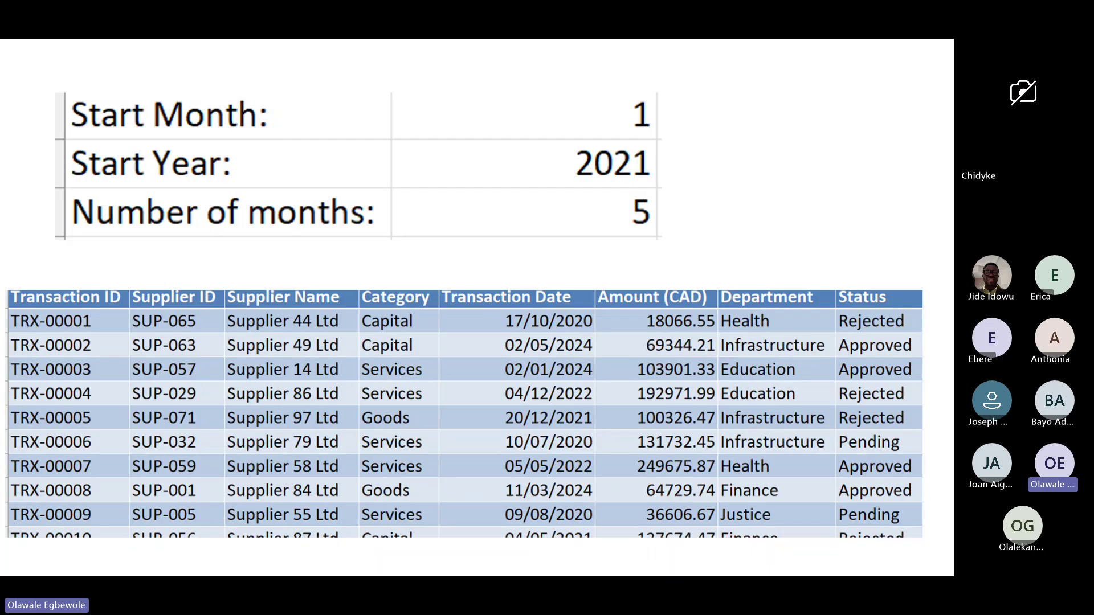
key("Right")
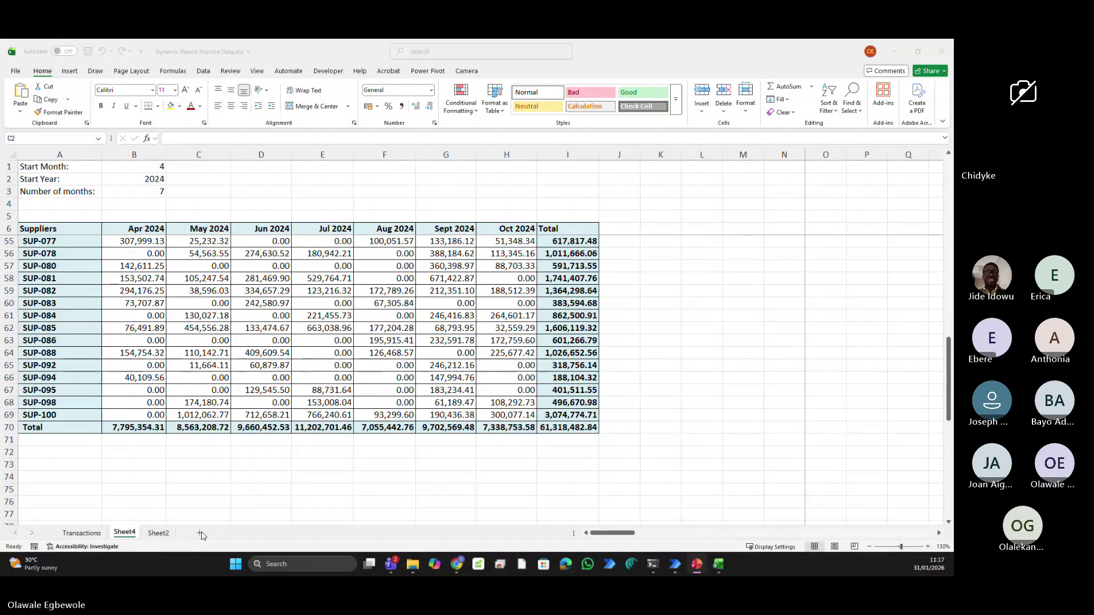
Return to the Excel workbook and add a blank worksheet directly after the Transactions sheet
left_click(86, 534)
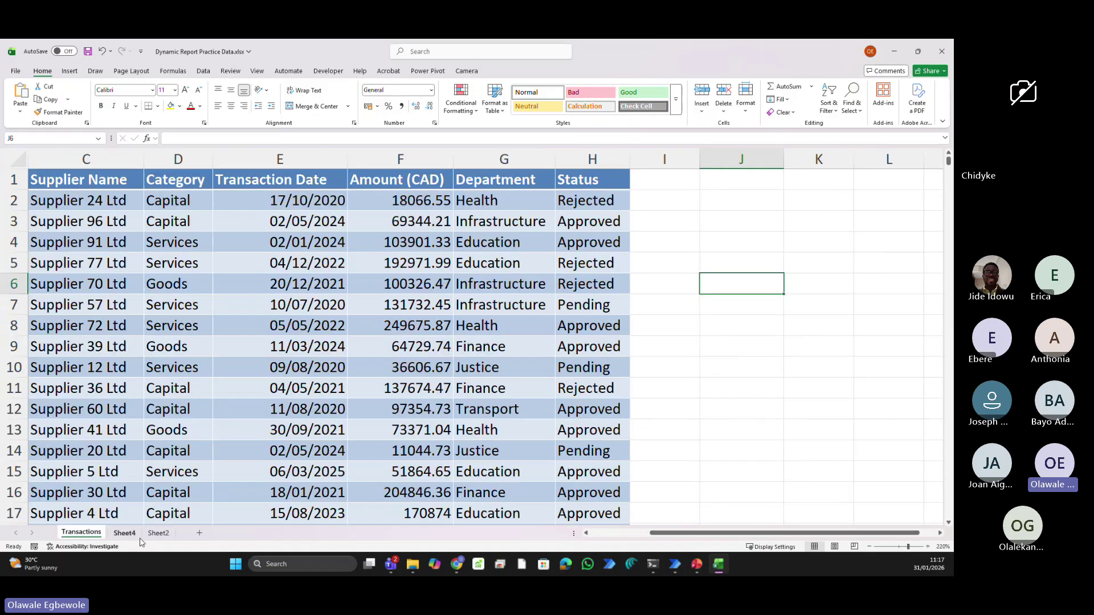
left_click(199, 534)
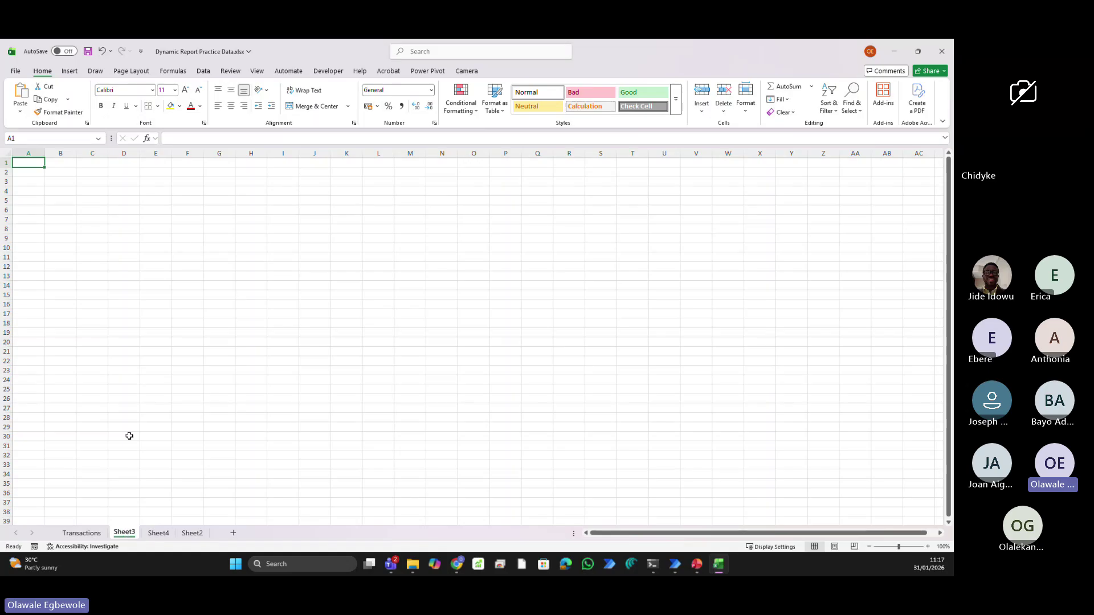
scroll(134, 435, "down", 5)
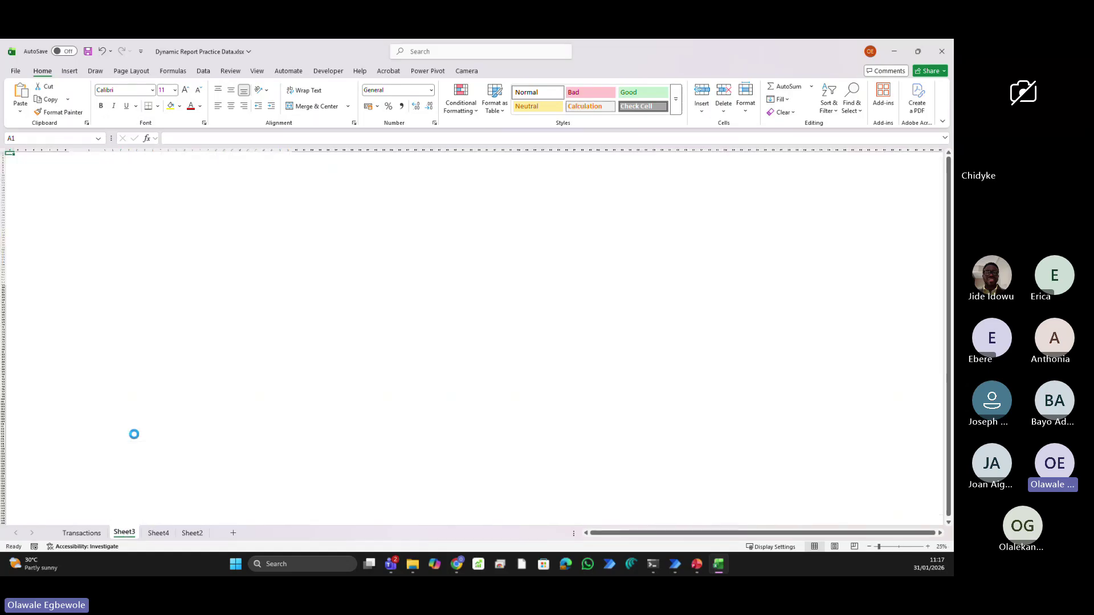
scroll(134, 435, "up", 5)
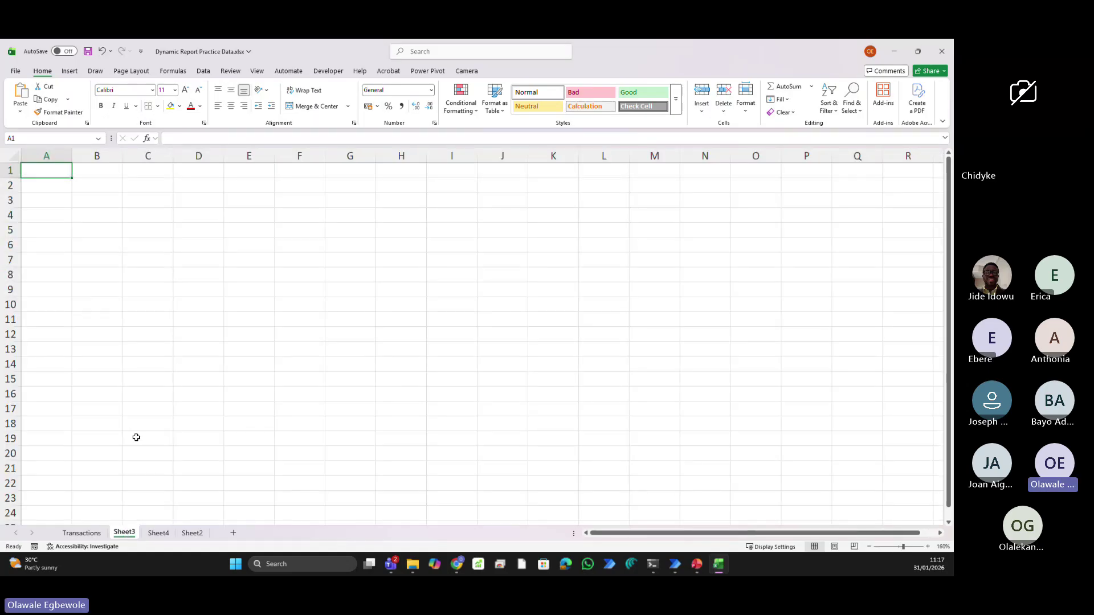
left_click(82, 535)
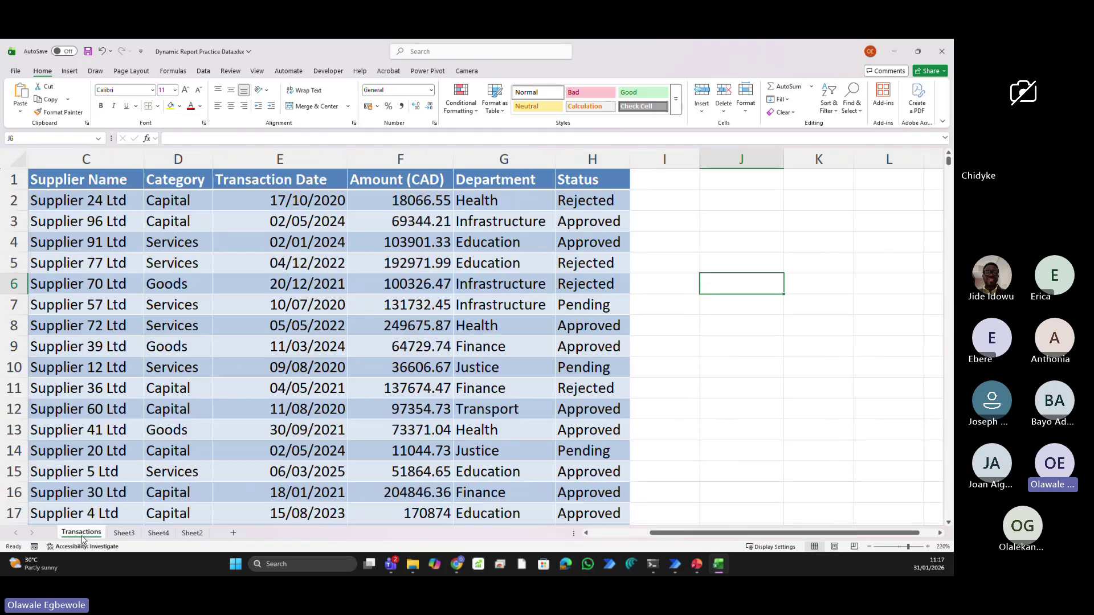
left_click(123, 534)
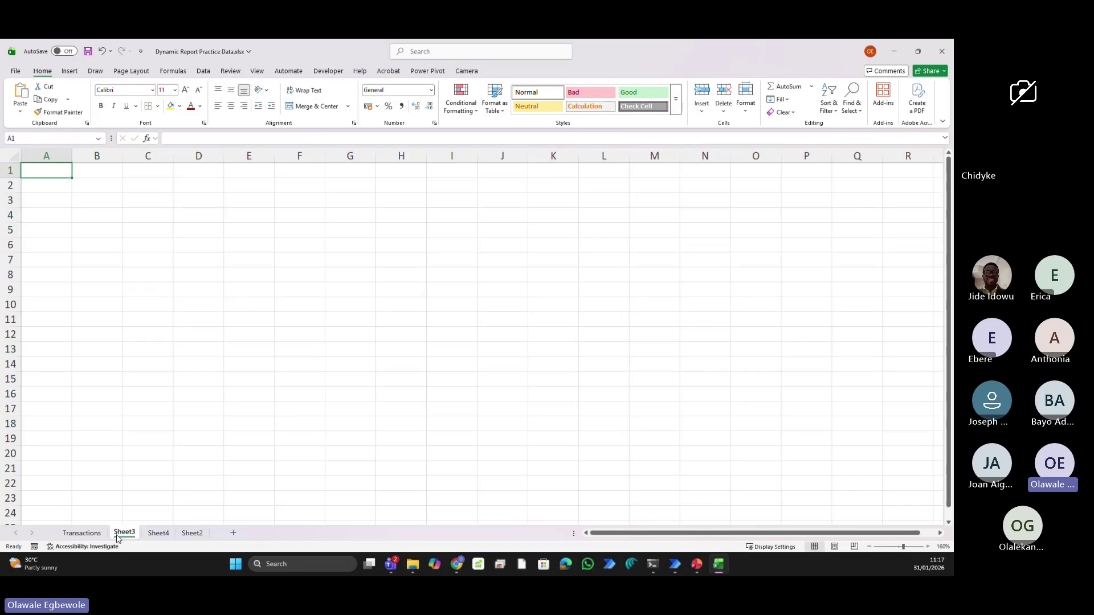
Copy the input block A1:B3 from Sheet2 to cell A1 of Sheet3 and fit column A to the labels
left_click(186, 533)
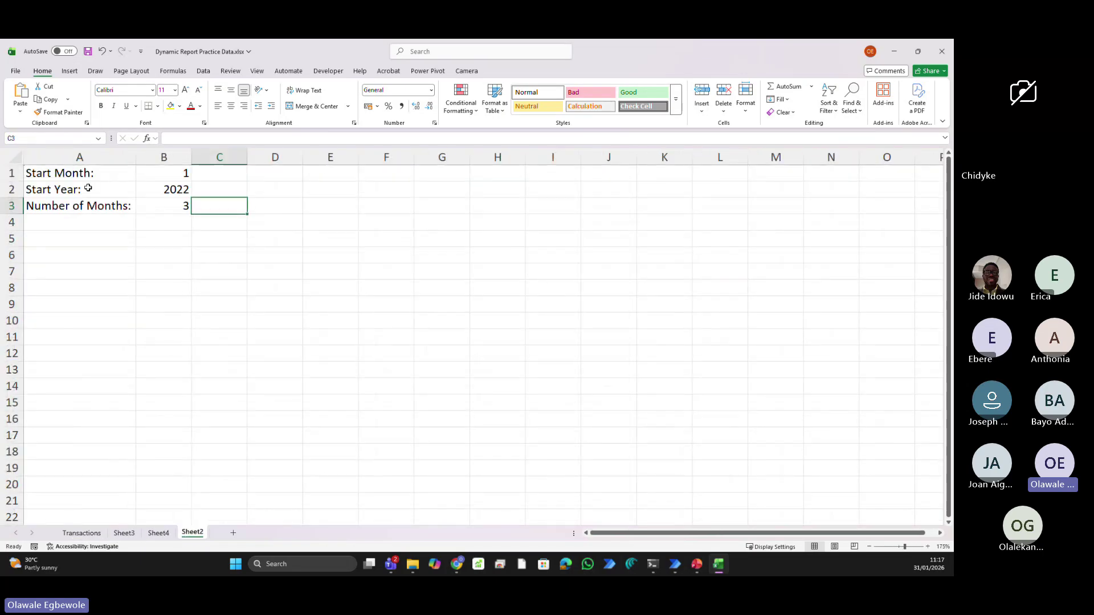
left_click(68, 173)
left_click_drag(67, 173, 147, 202)
key("ctrl+c")
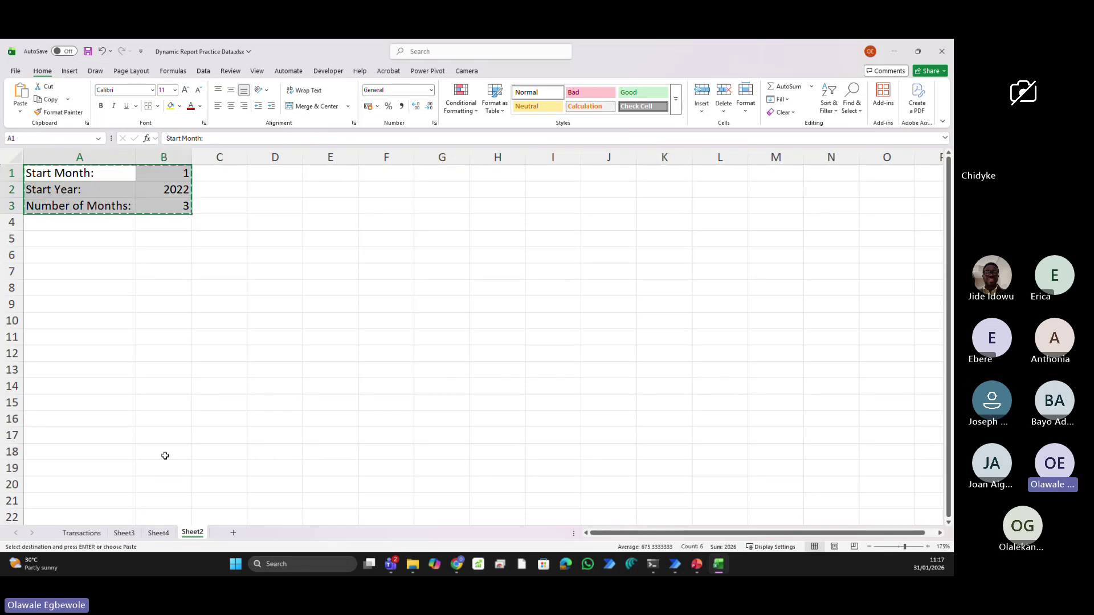
left_click(127, 533)
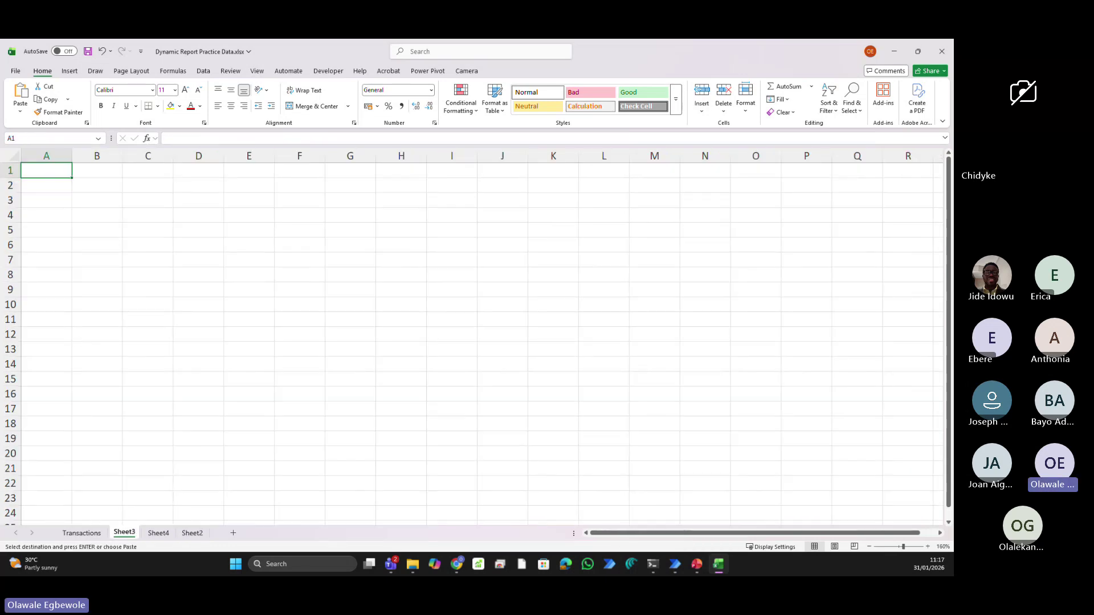
key("ctrl+v")
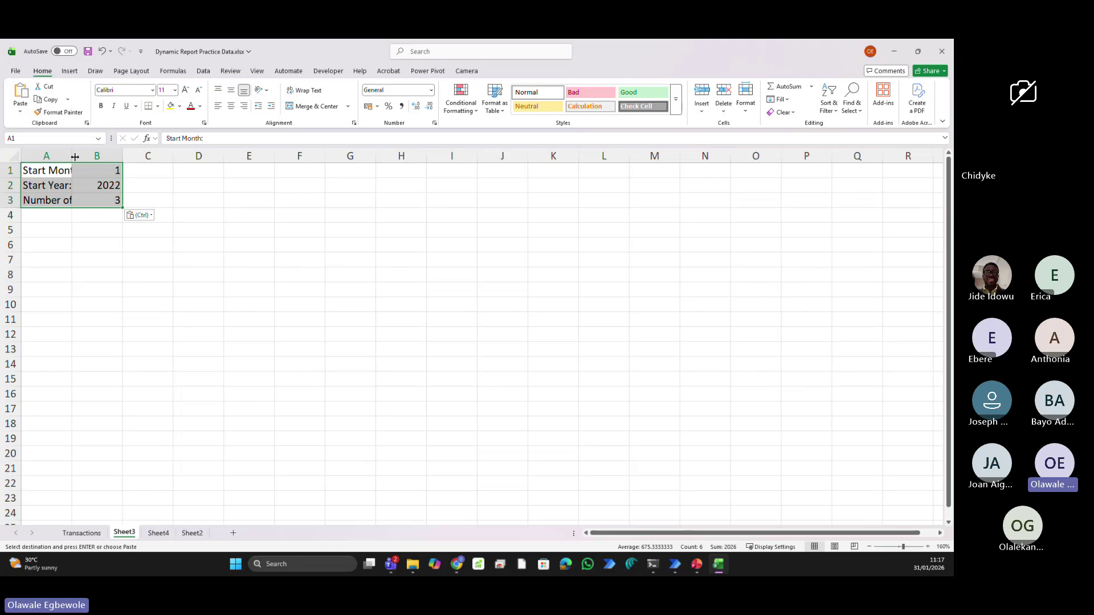
double_click(74, 157)
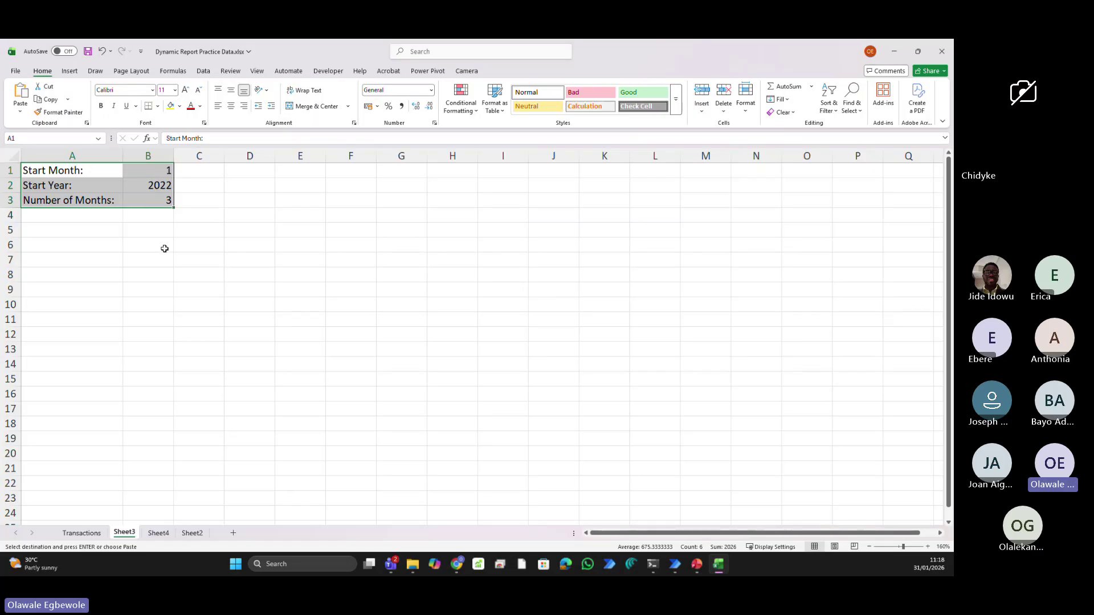
Select cell A6 on Sheet3 and enlarge the formula bar to make room for a long multi-line formula
left_click(81, 246)
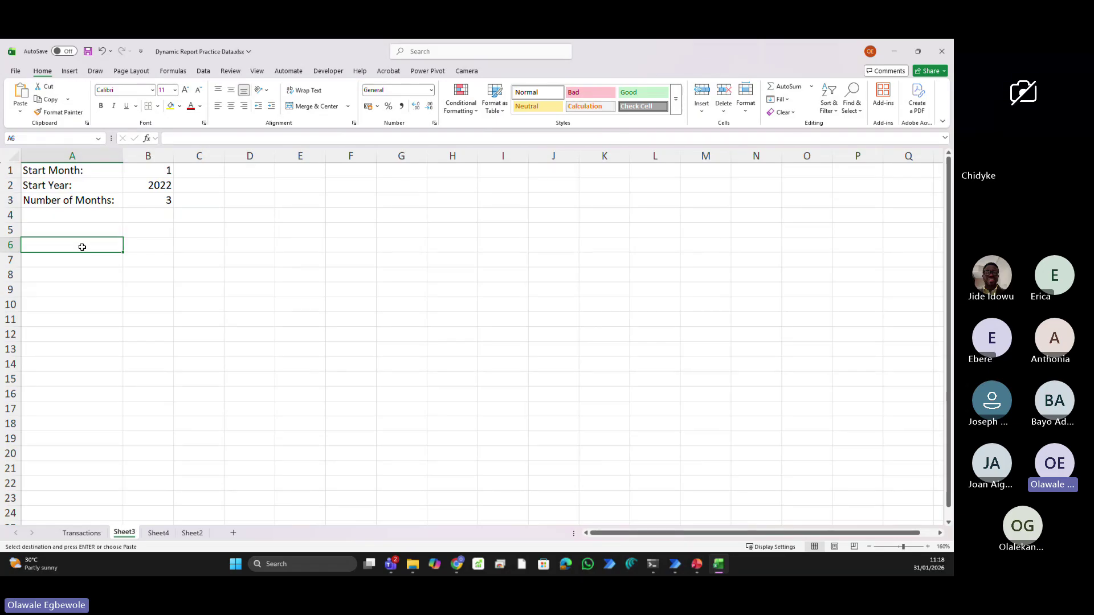
left_click(944, 139)
left_click(945, 139)
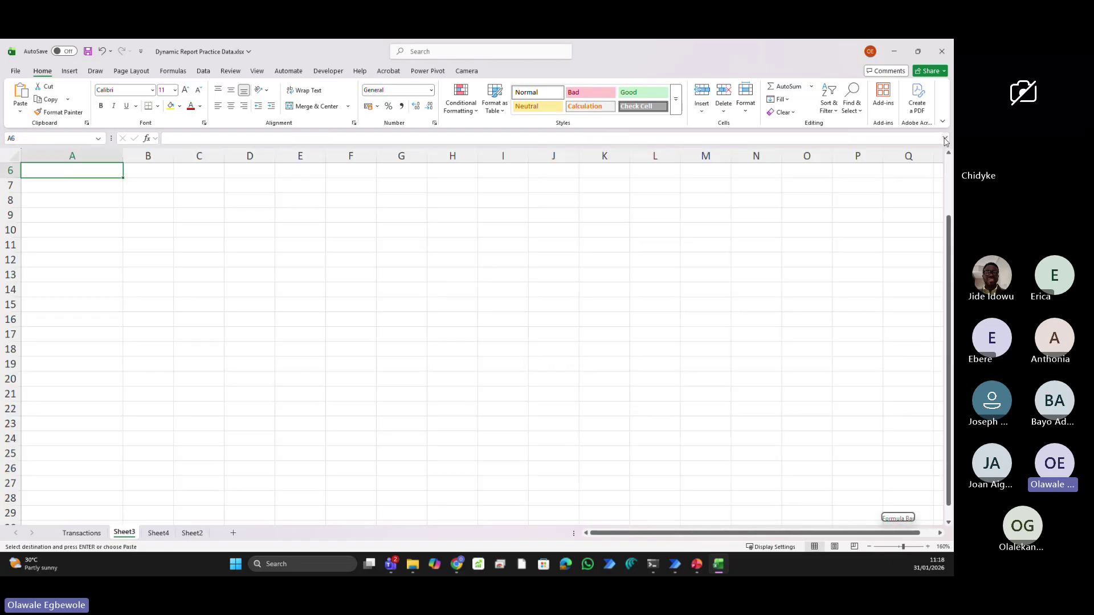
left_click_drag(878, 146, 872, 274)
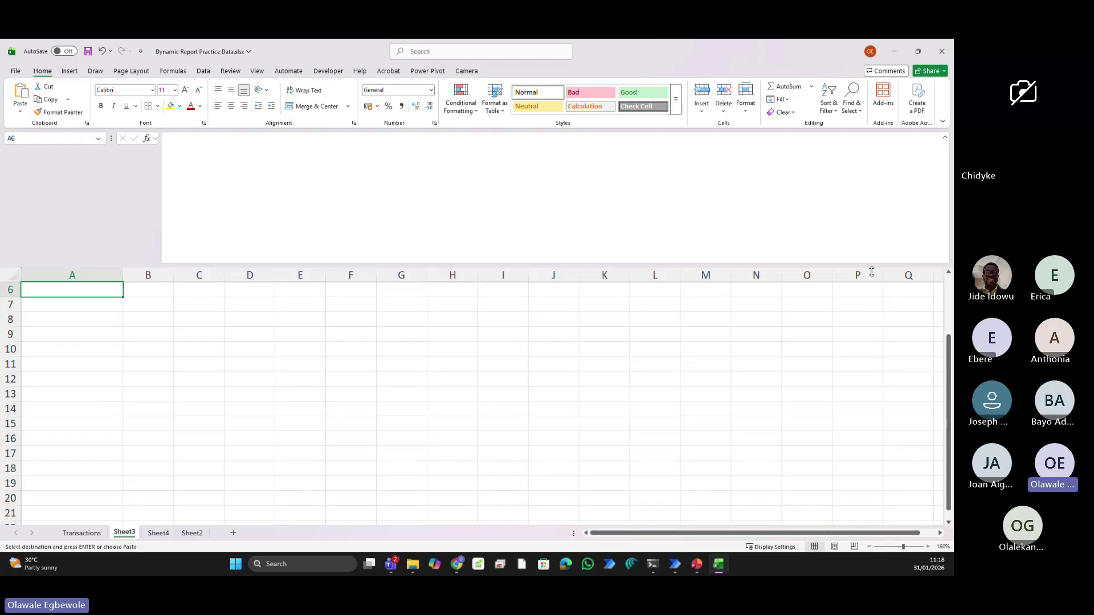
Start a LET formula in A6 of Sheet3, with blank lines between its opening and closing parentheses
left_click(250, 167)
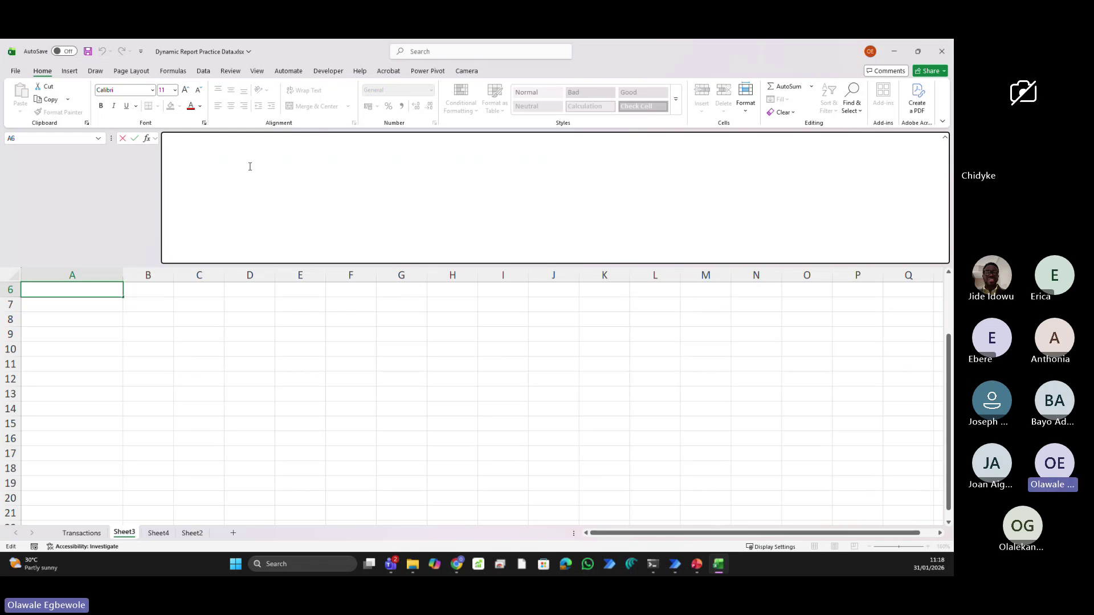
type("=")
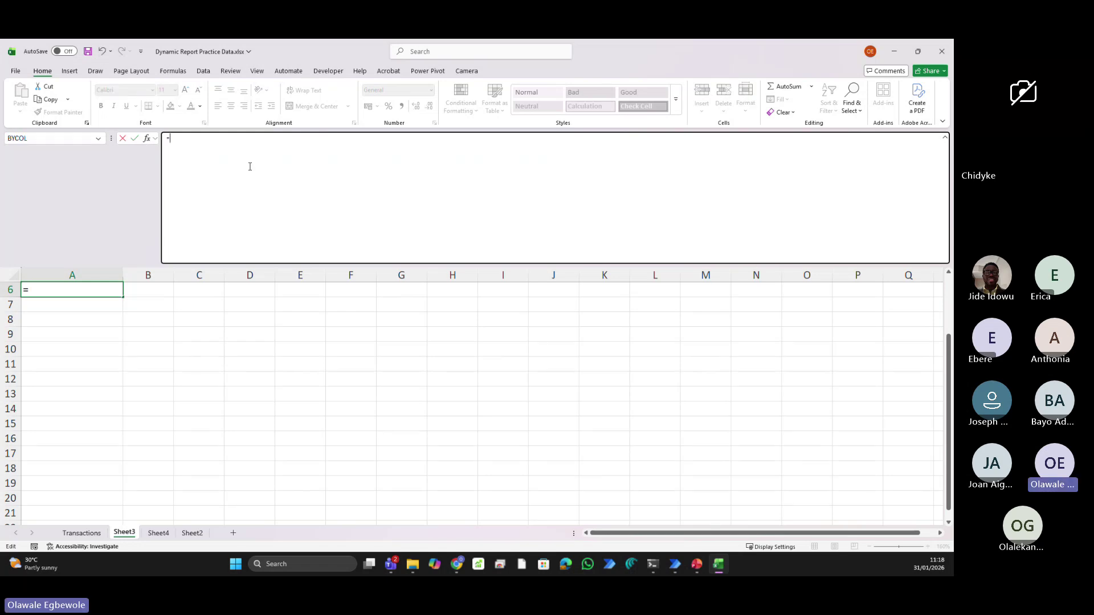
type("Let")
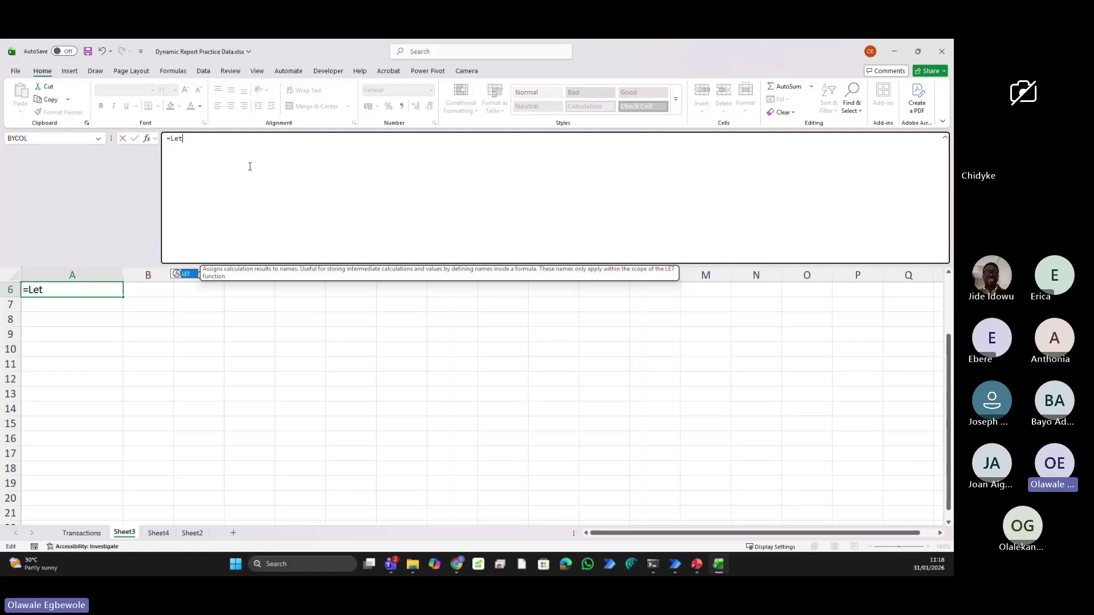
type("(")
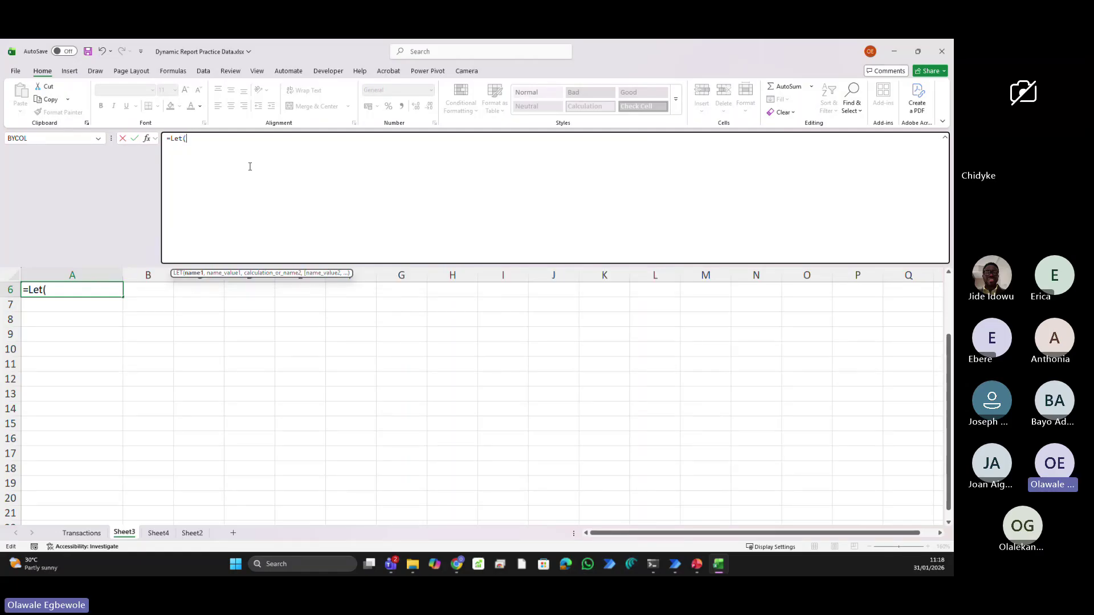
type(")")
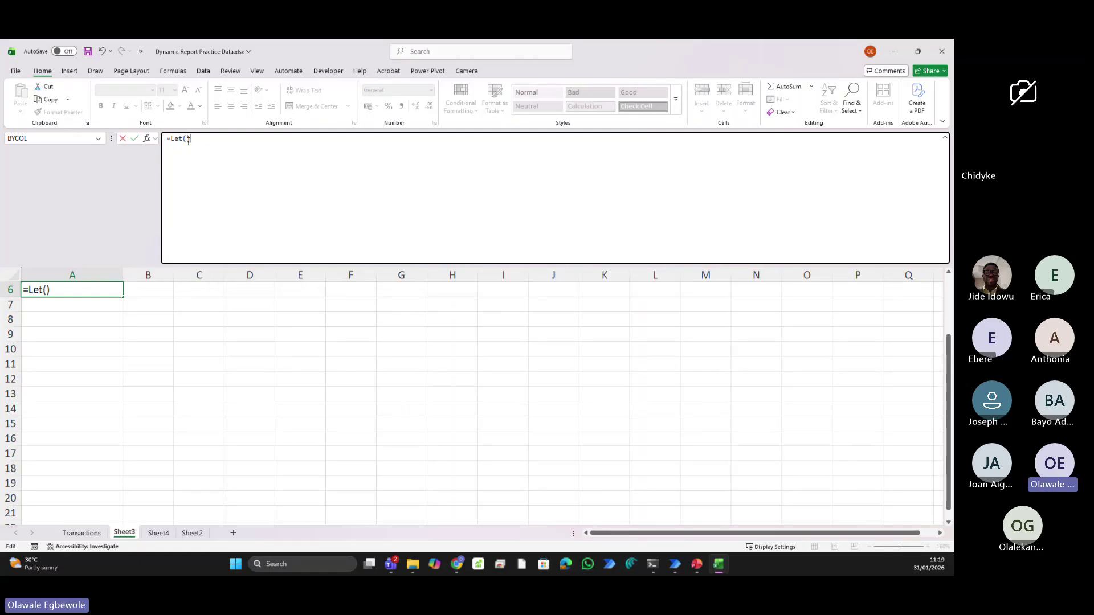
left_click(186, 139)
key("alt+Return")
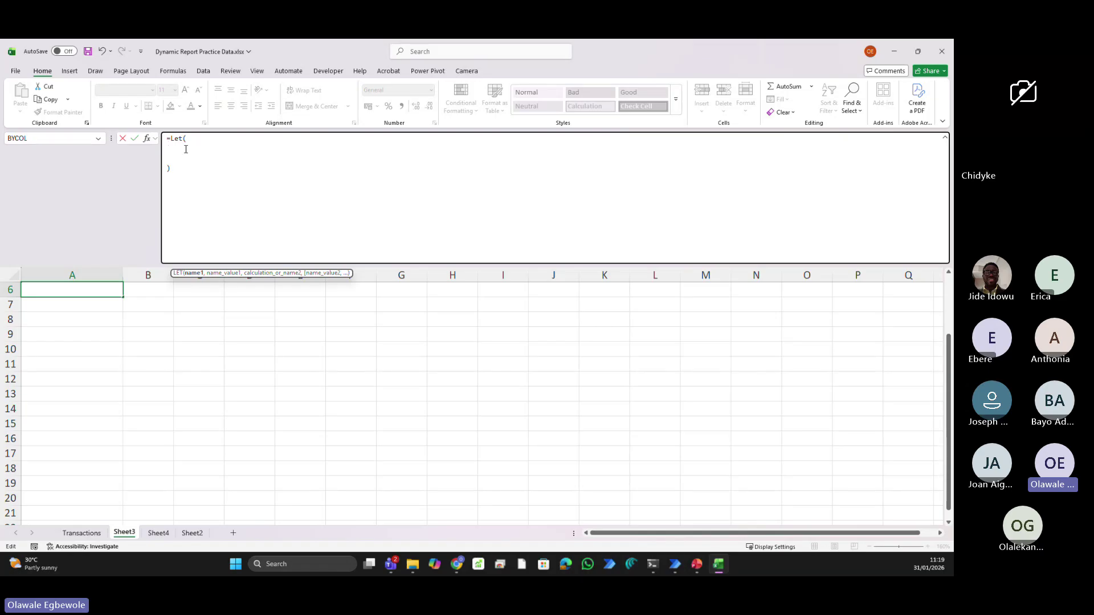
Define the name Calc as 5*6 inside the LET formula and enter it without a final calculation
type("Calc,\"")
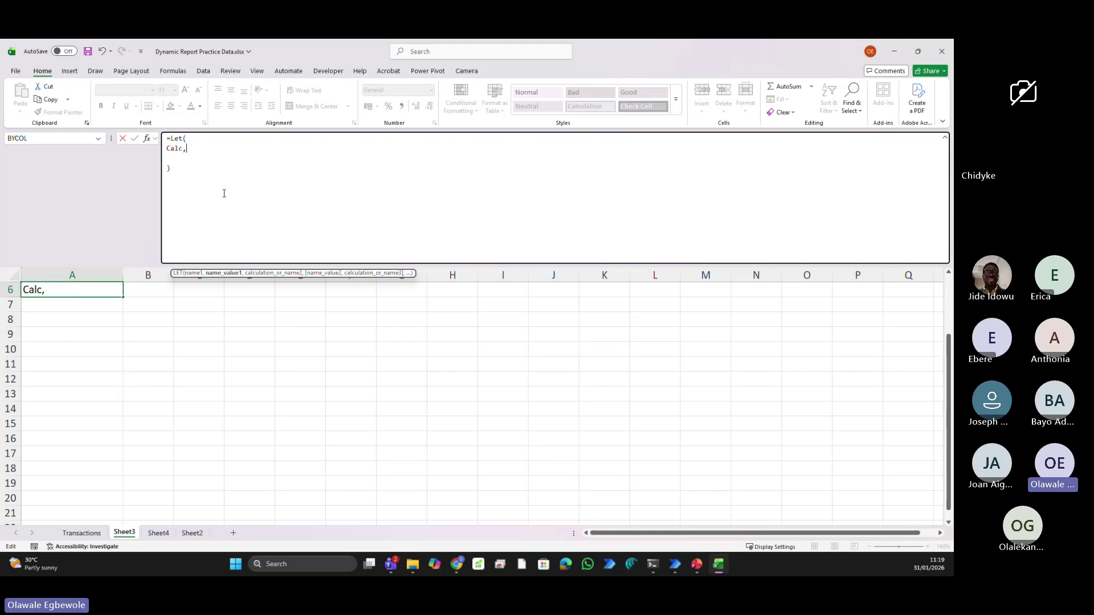
type("5*6")
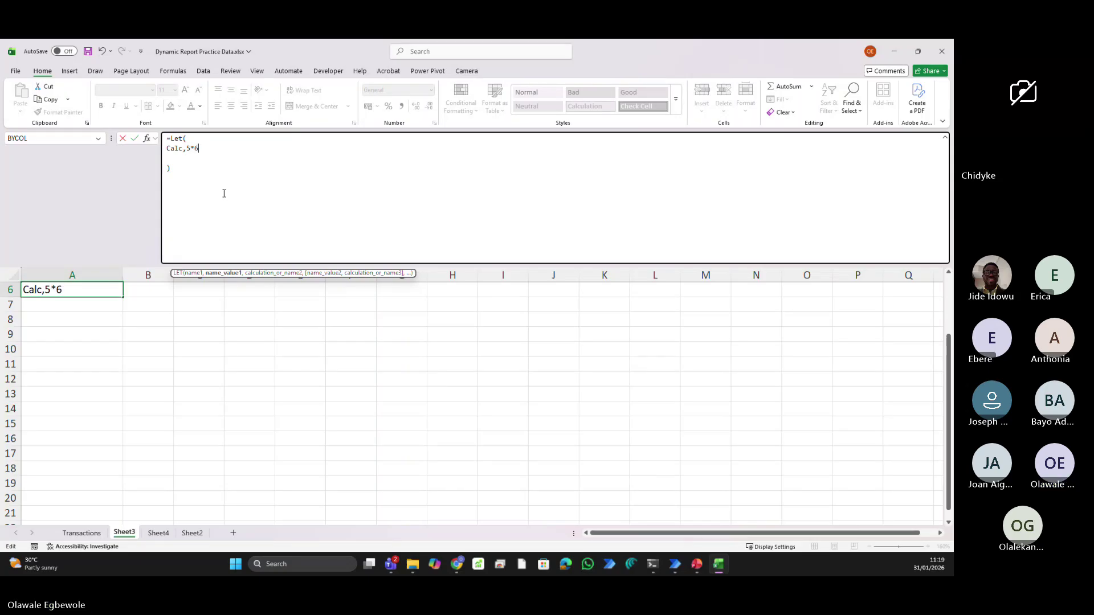
type(",")
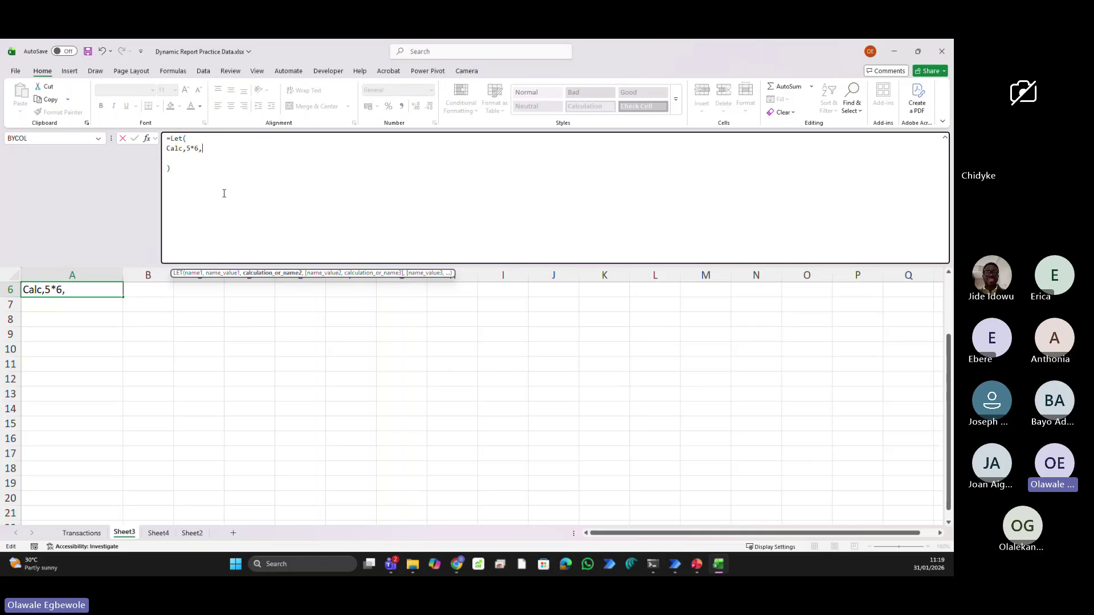
key("ctrl+Return")
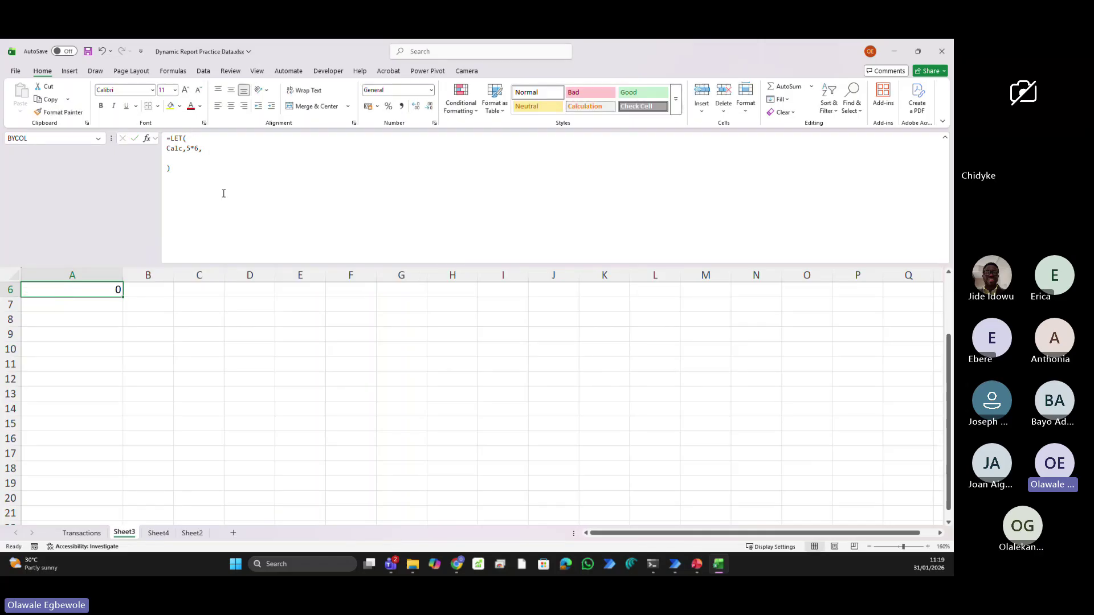
left_click(196, 163)
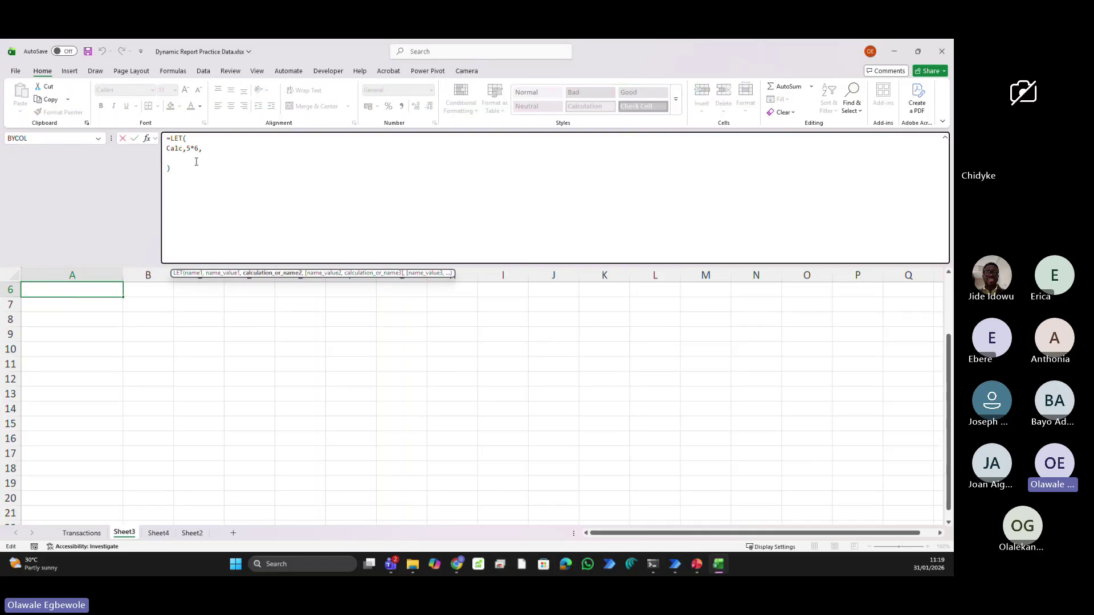
key("Tab")
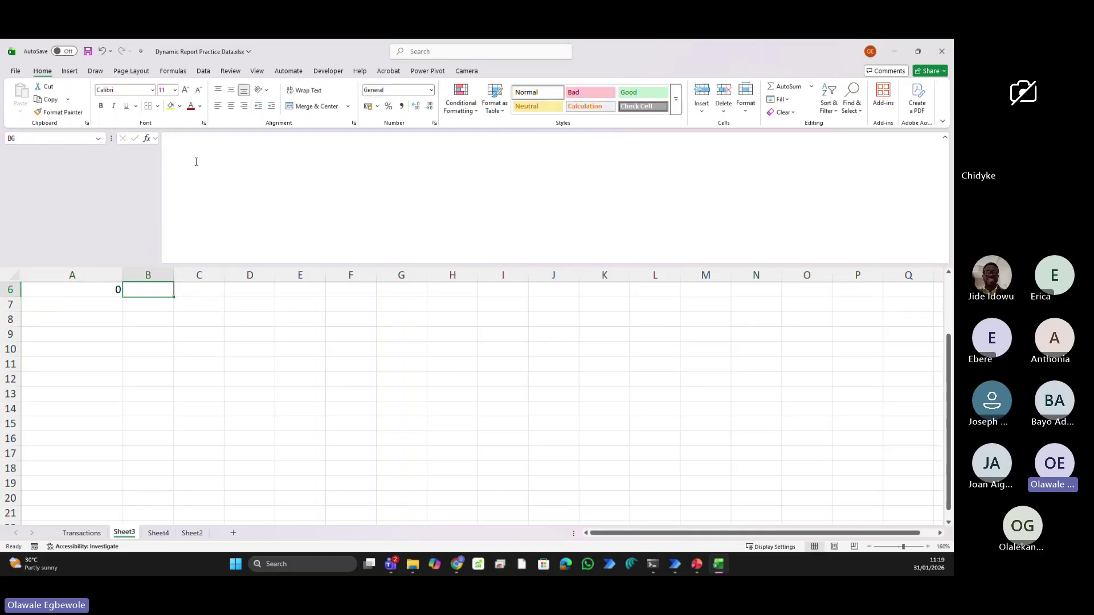
Add Calc as the final argument of the LET formula in A6 and enter the formula
left_click(75, 296)
left_click(169, 158)
type("cal")
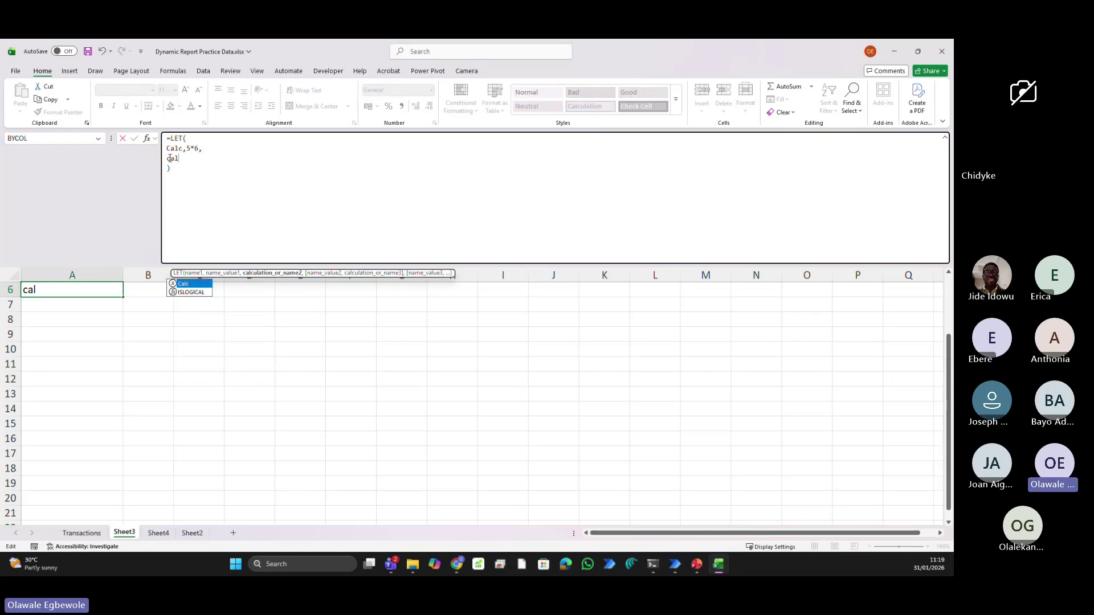
key("Tab")
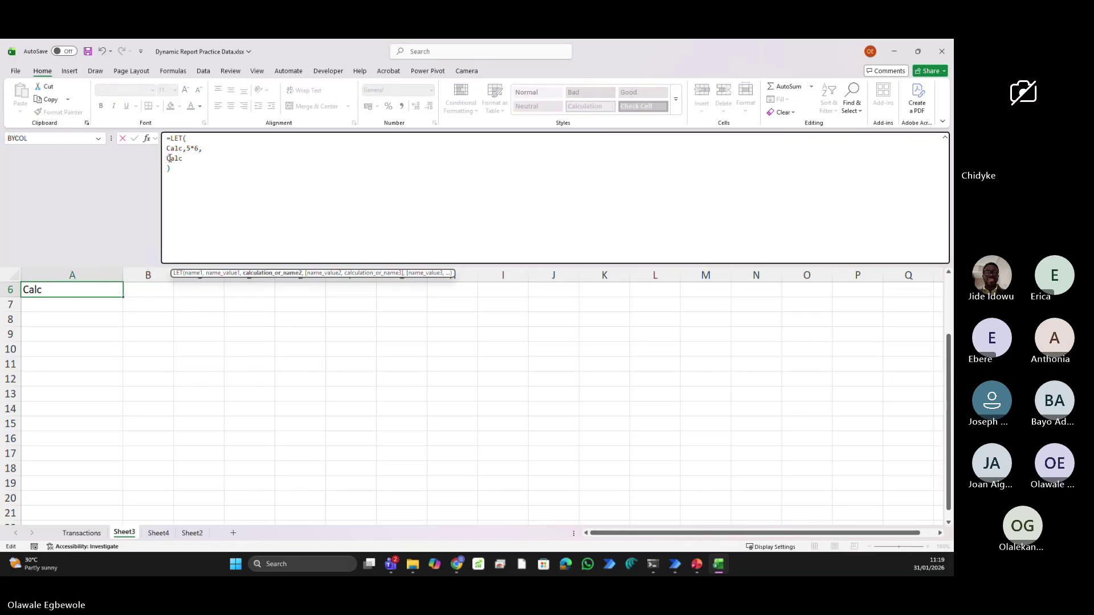
key("Tab")
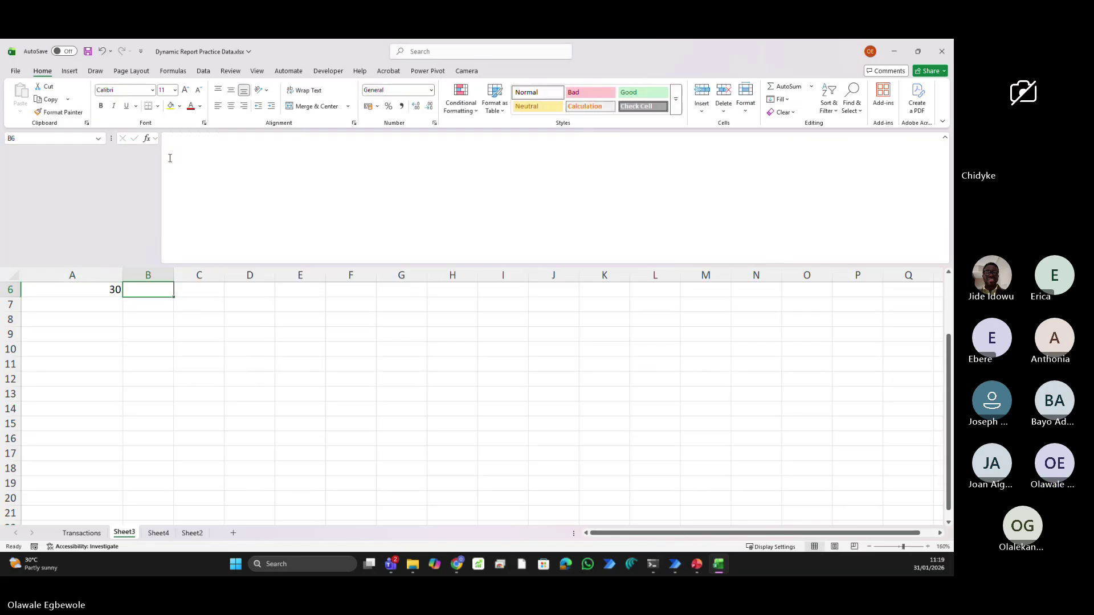
Change the value assigned to Calc in the A6 formula to the text "Tell me" and enter it
left_click(67, 291)
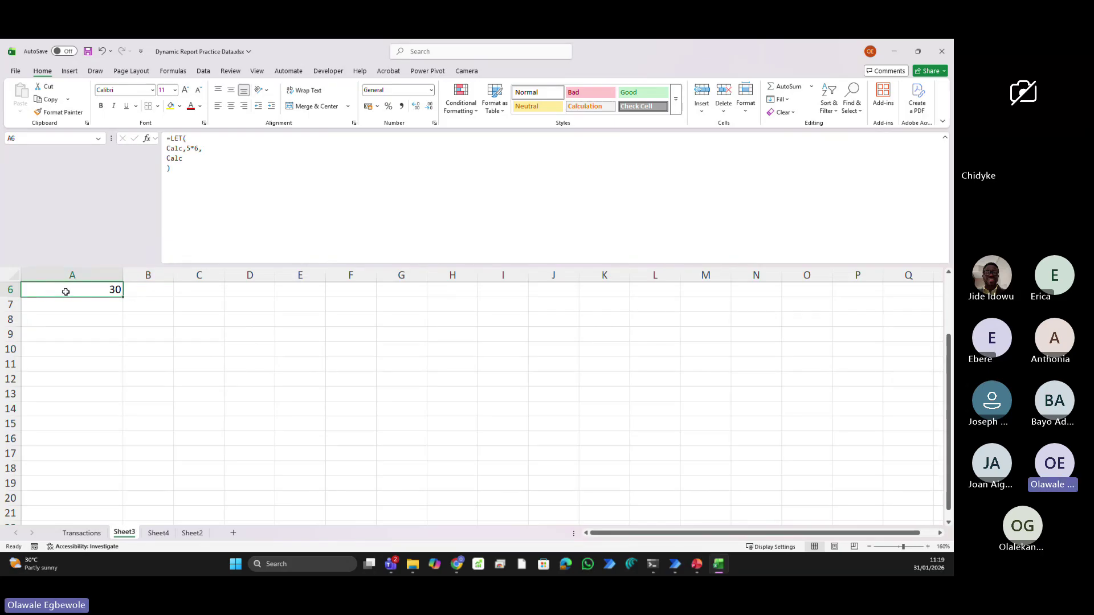
left_click(199, 176)
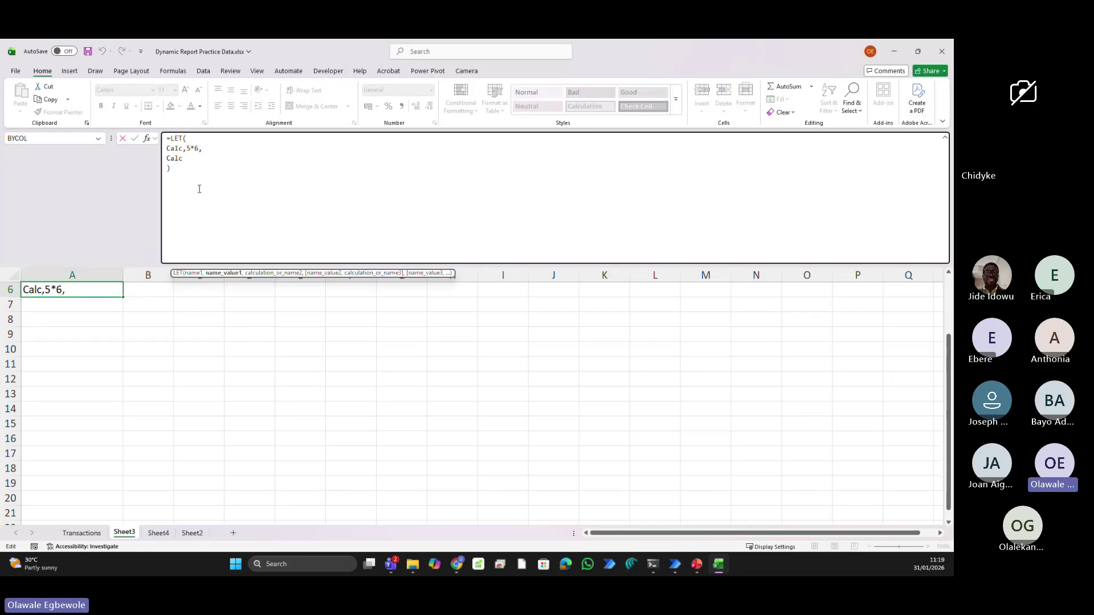
key("BackSpace")
key("BackSpace")
key("BackSpace")
type("\"")
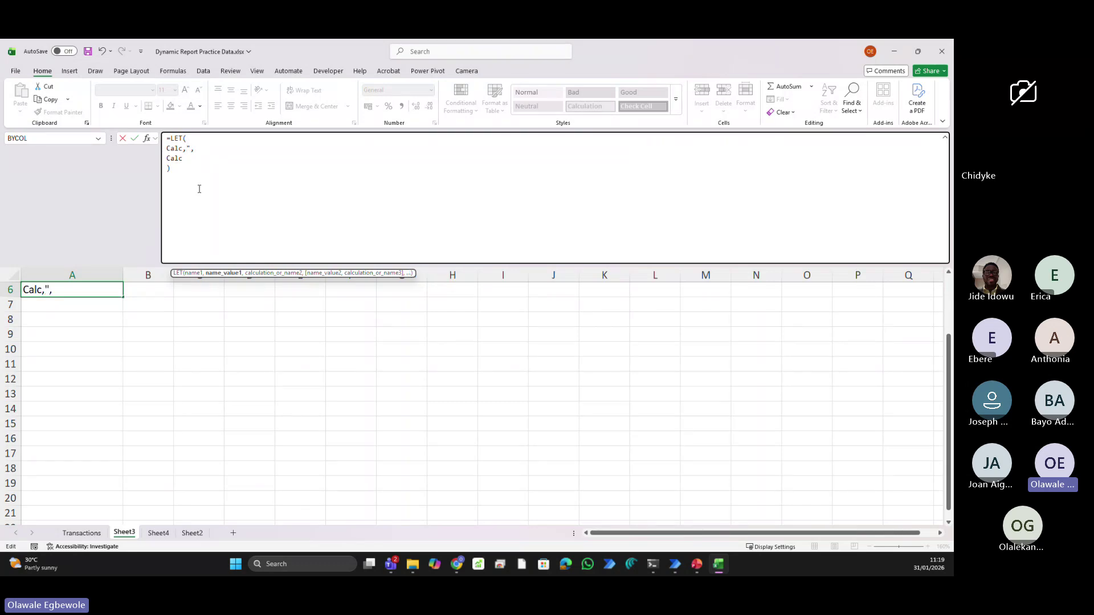
type("Tell me\"")
key("Tab")
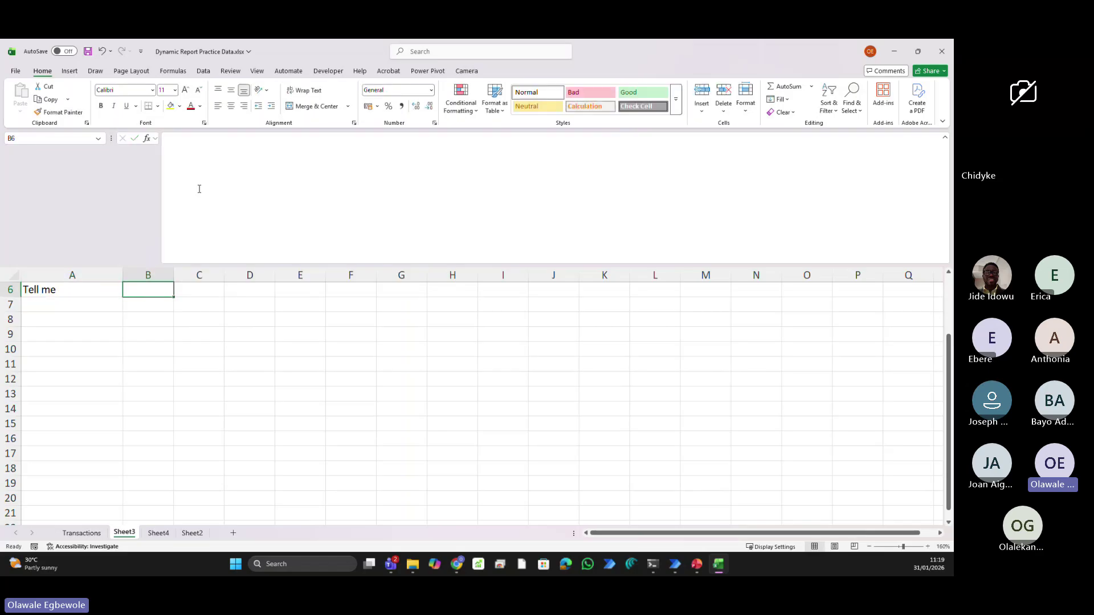
Replace the Calc lines of the A6 LET formula with the variable inpStartMonth, set to $B$1, followed by a new line
left_click(73, 287)
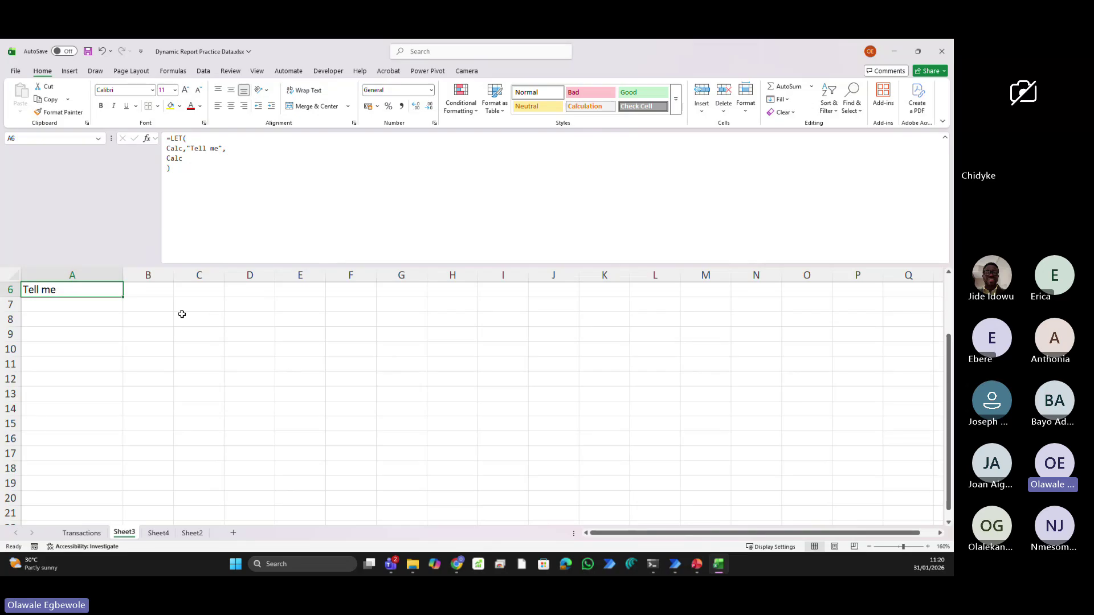
scroll(161, 303, "up", 2)
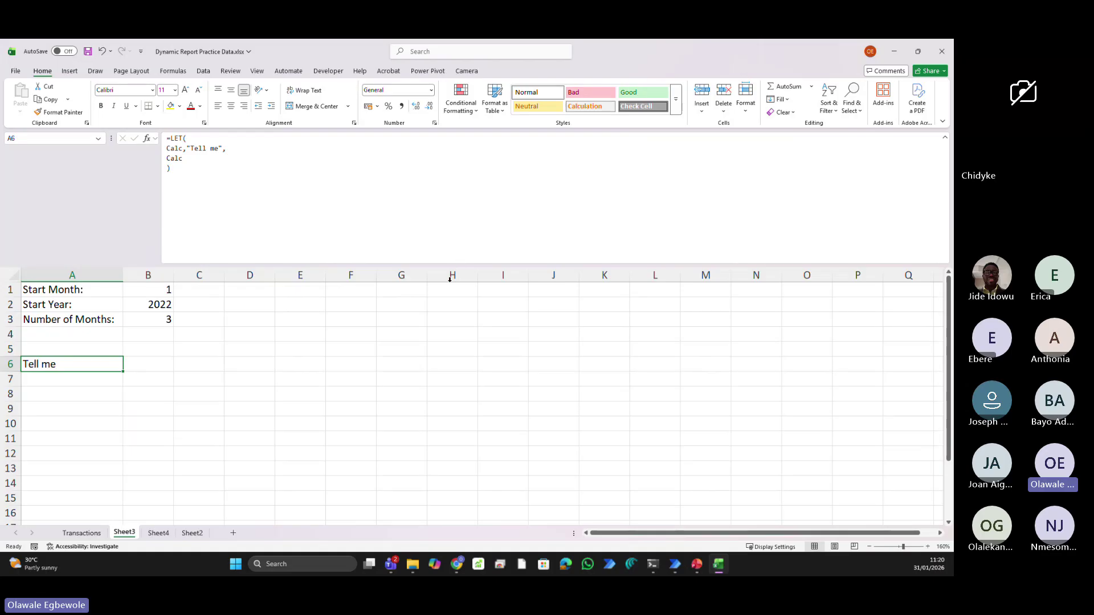
left_click_drag(166, 148, 225, 163)
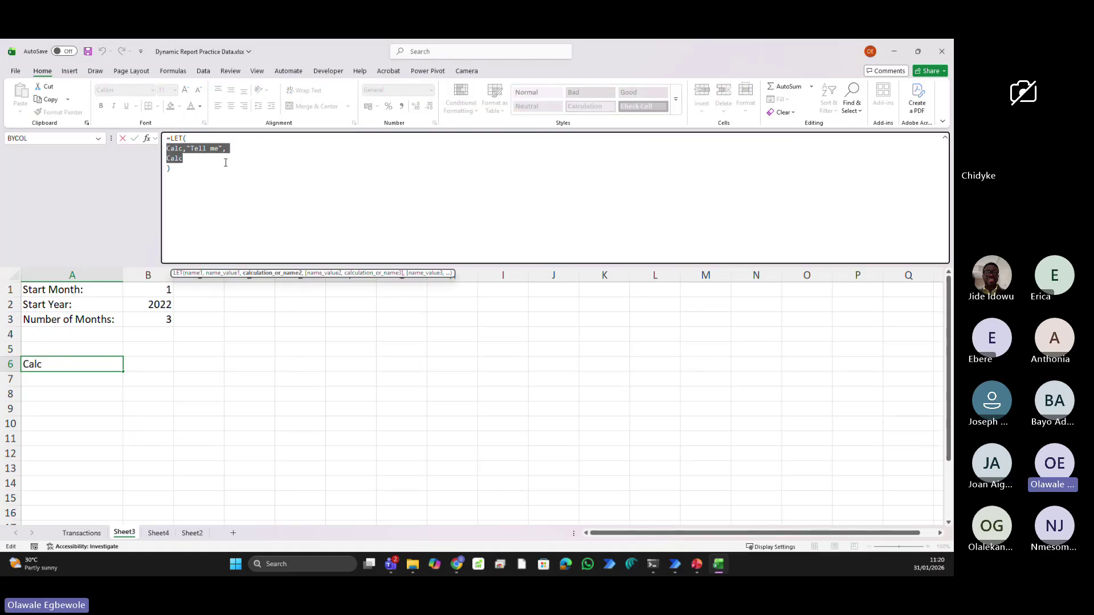
type("inp")
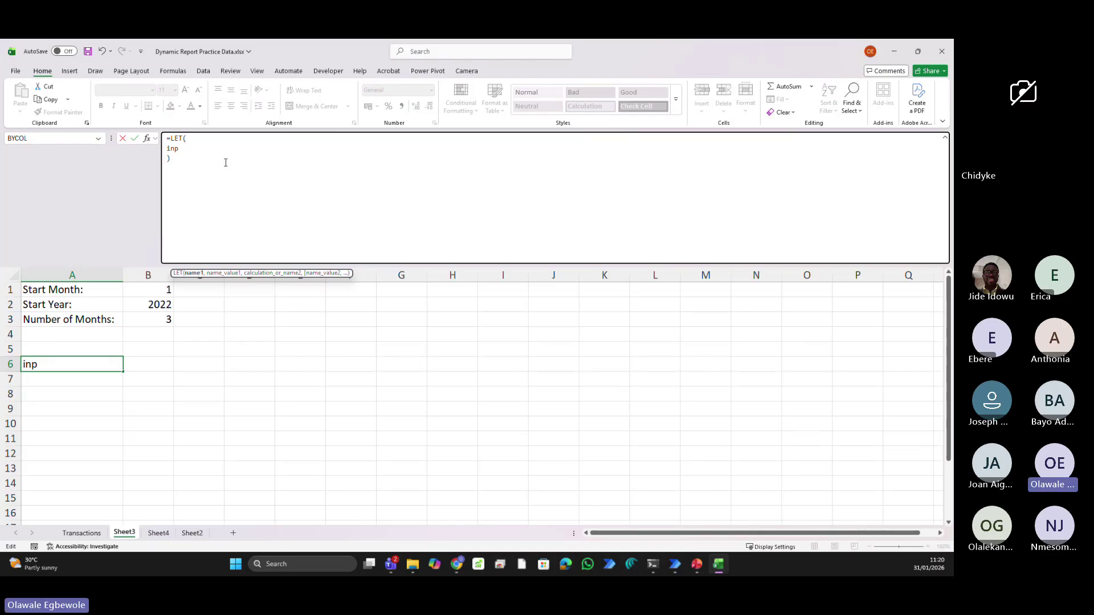
type("Sta")
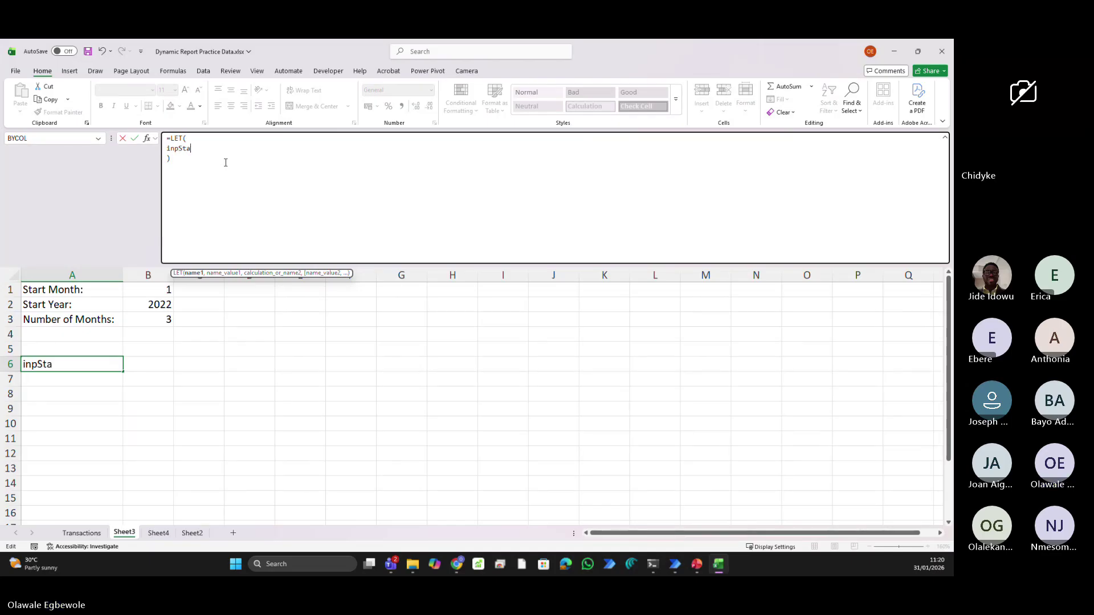
type("rtMonth,")
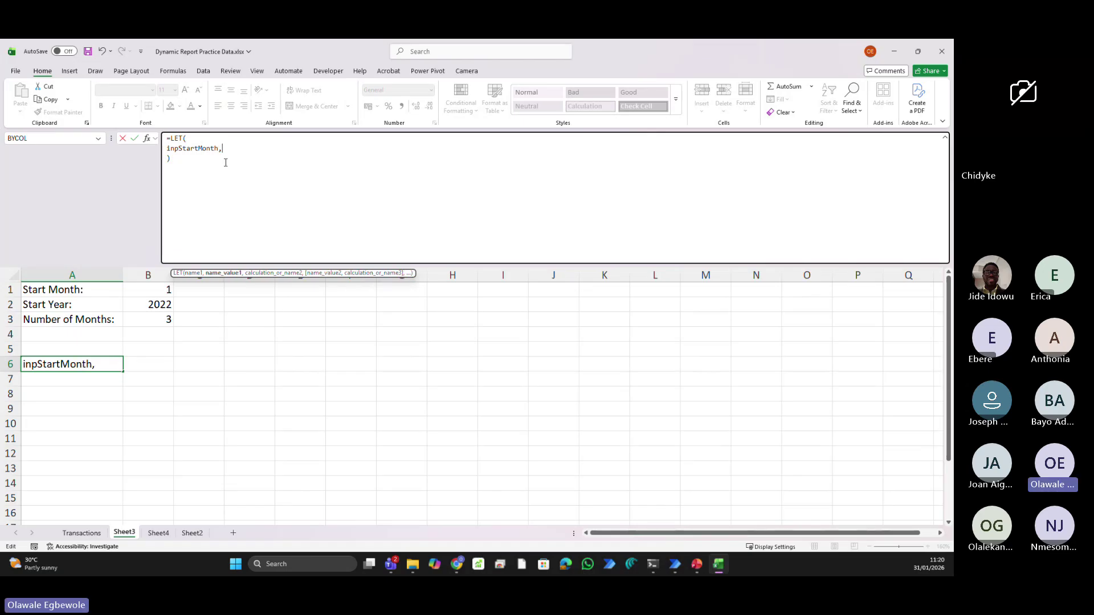
left_click(158, 292)
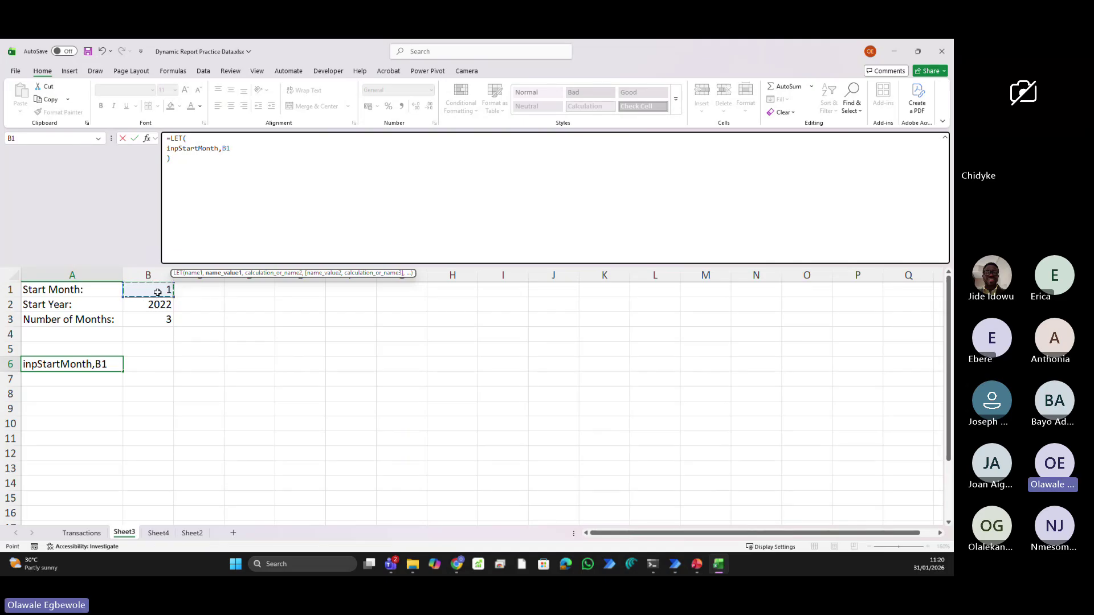
key("F4")
type(",")
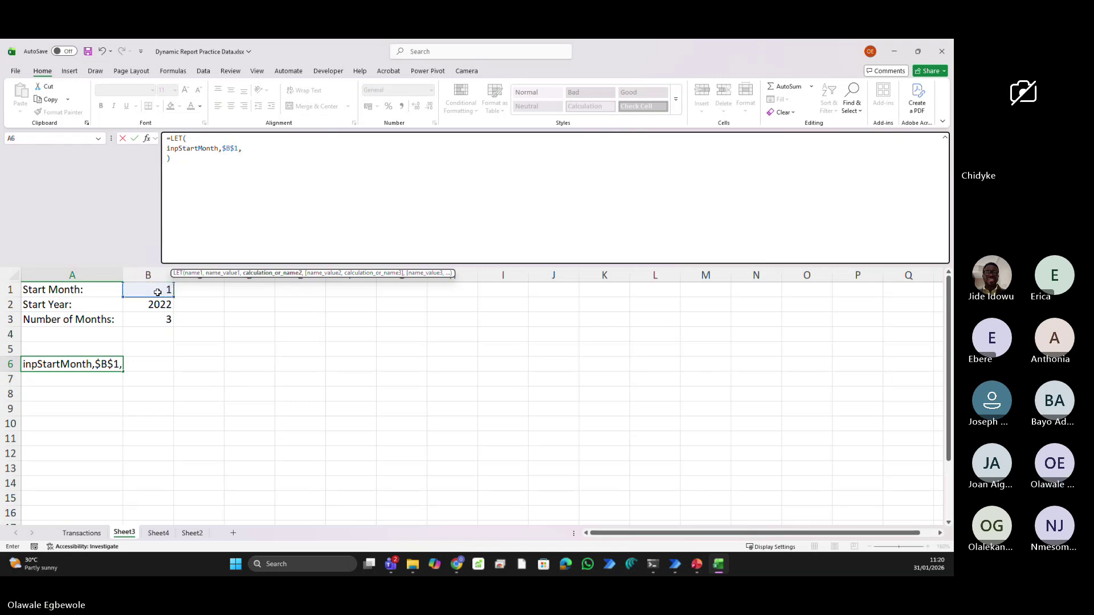
key("alt+Return")
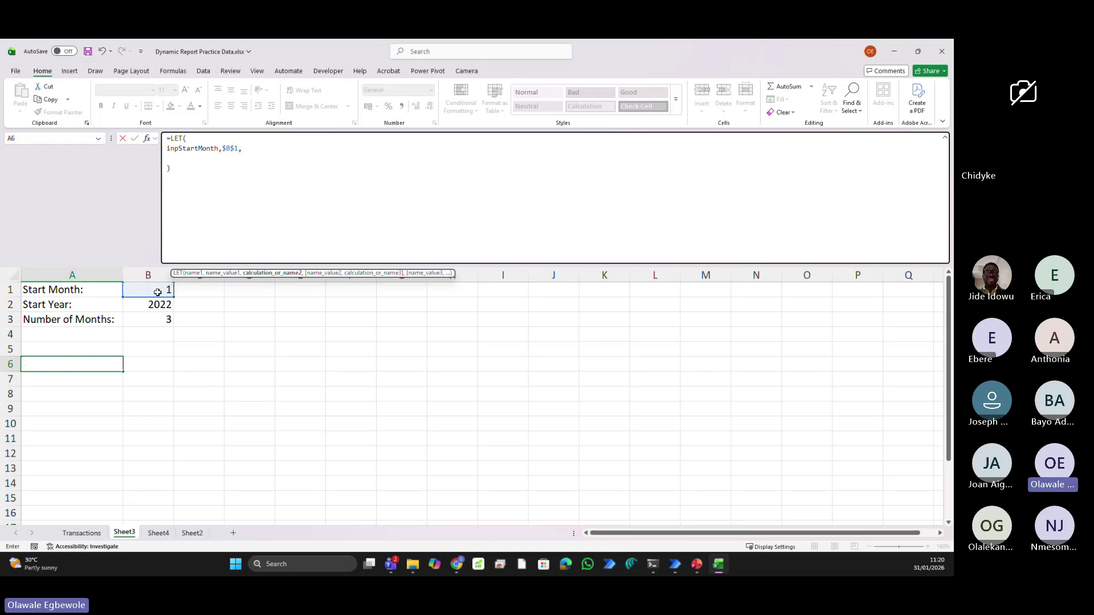
Add the variable inpStartYear, set to $B$2, to the LET formula and insert a blank line below it
type("i")
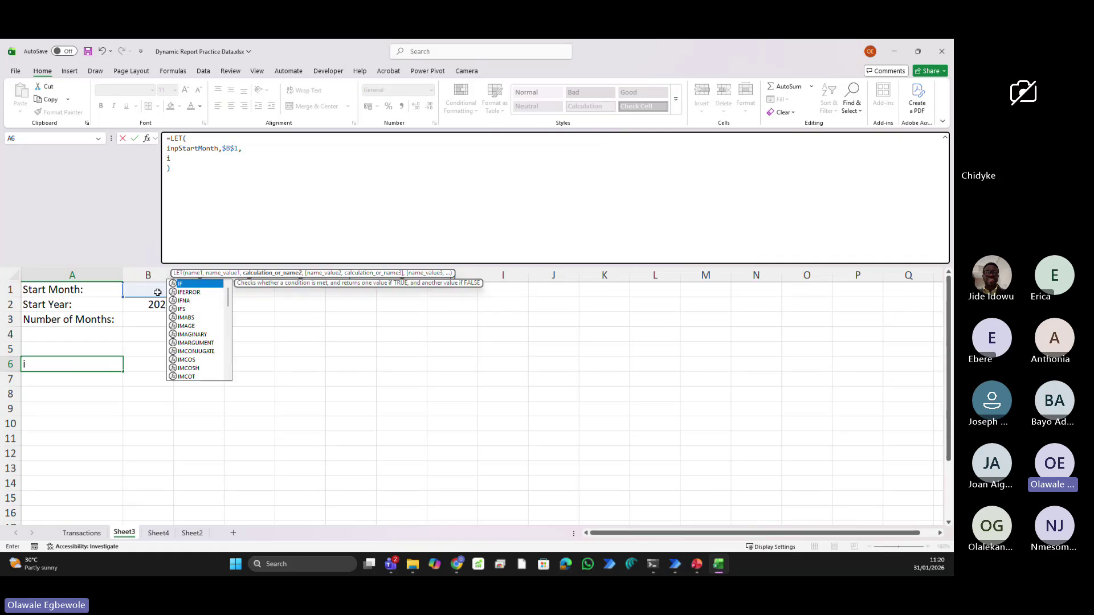
type("npStart")
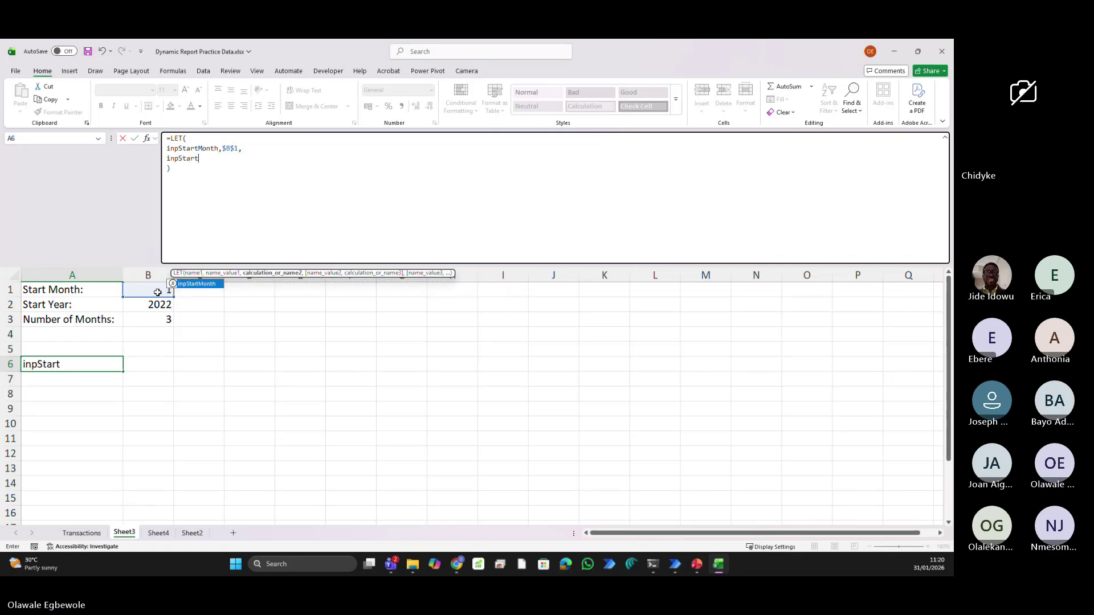
type("Year,")
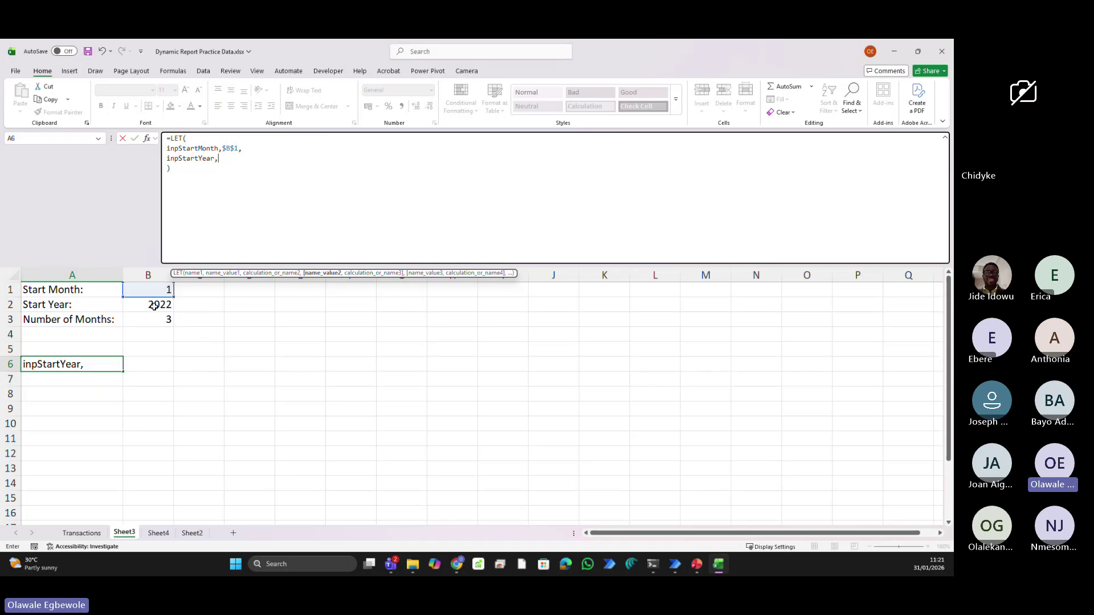
left_click(154, 306)
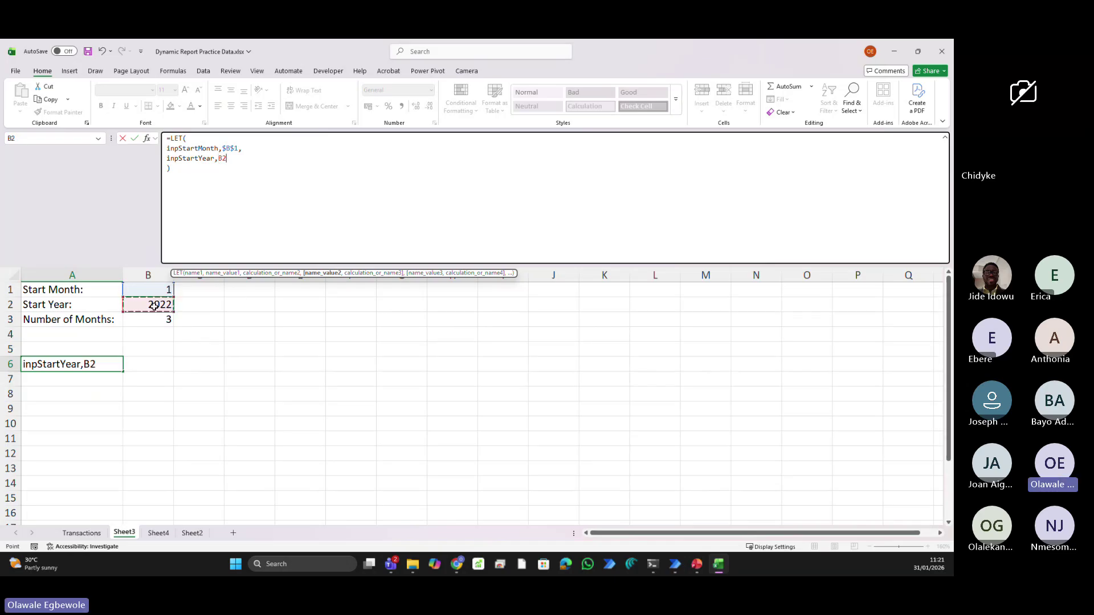
key("F4")
type(",")
key("ctrl+Return")
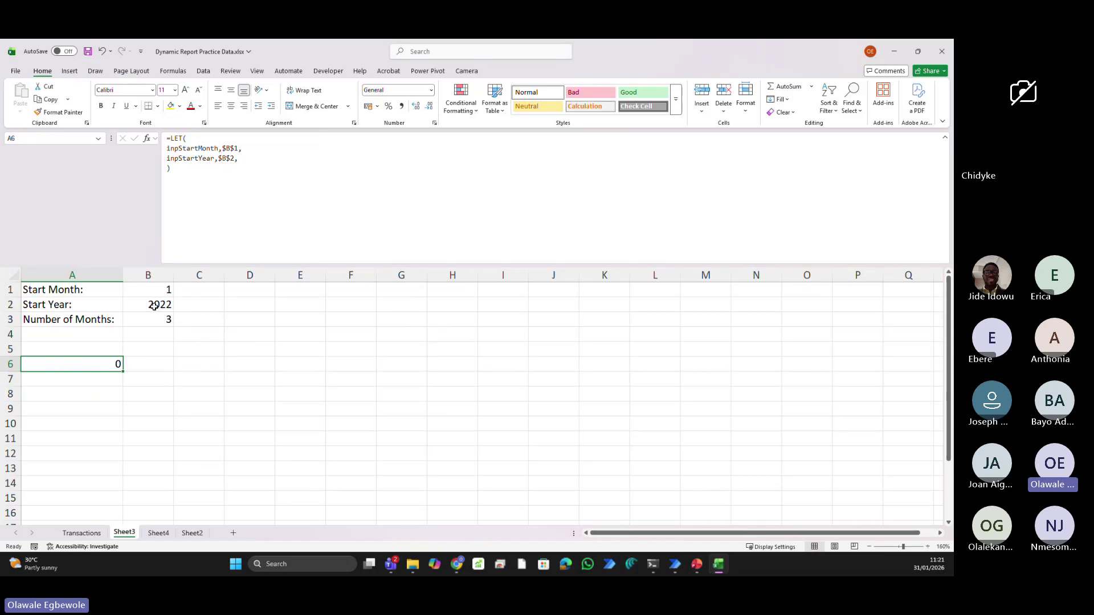
left_click(243, 165)
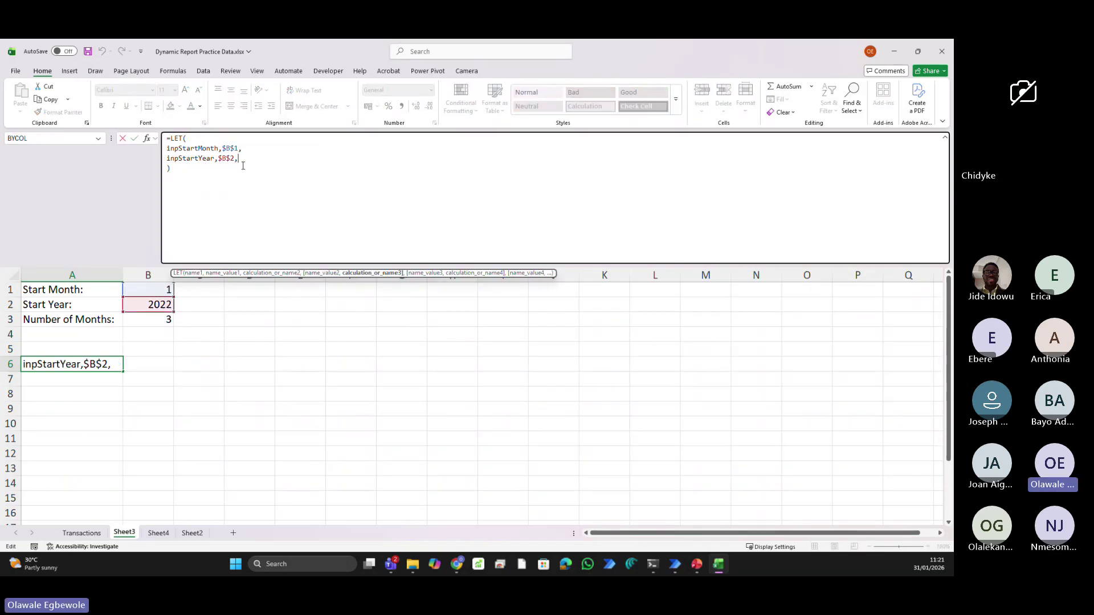
key("alt+Return")
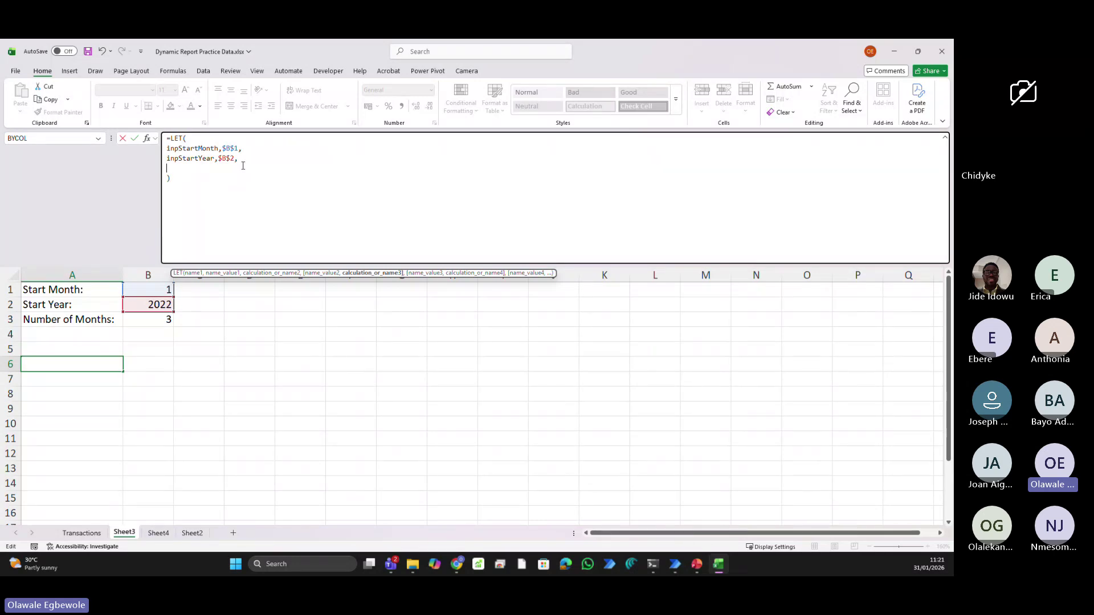
Add the variable inpNumberOfMonths, set to $B$3, to the LET formula in A6 and insert blank lines below it
type("inp")
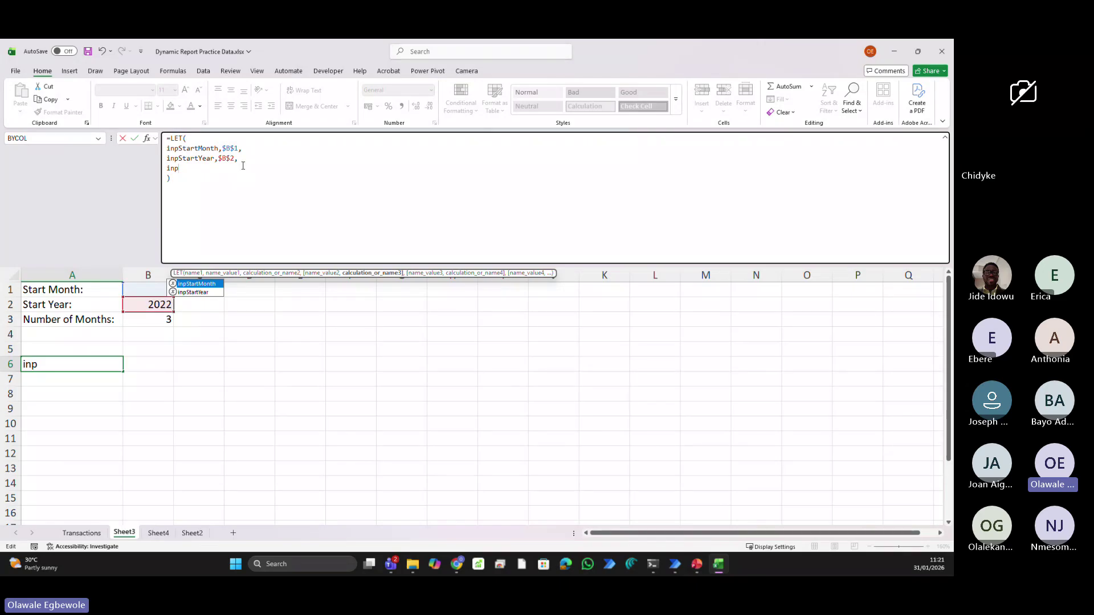
type("Num")
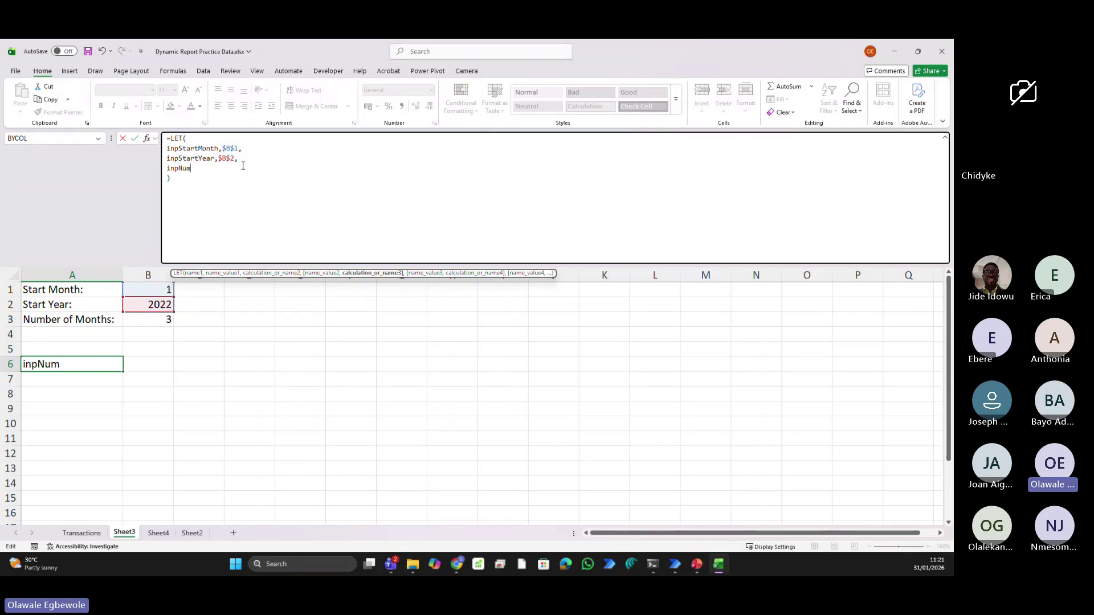
type("berOfMonths,")
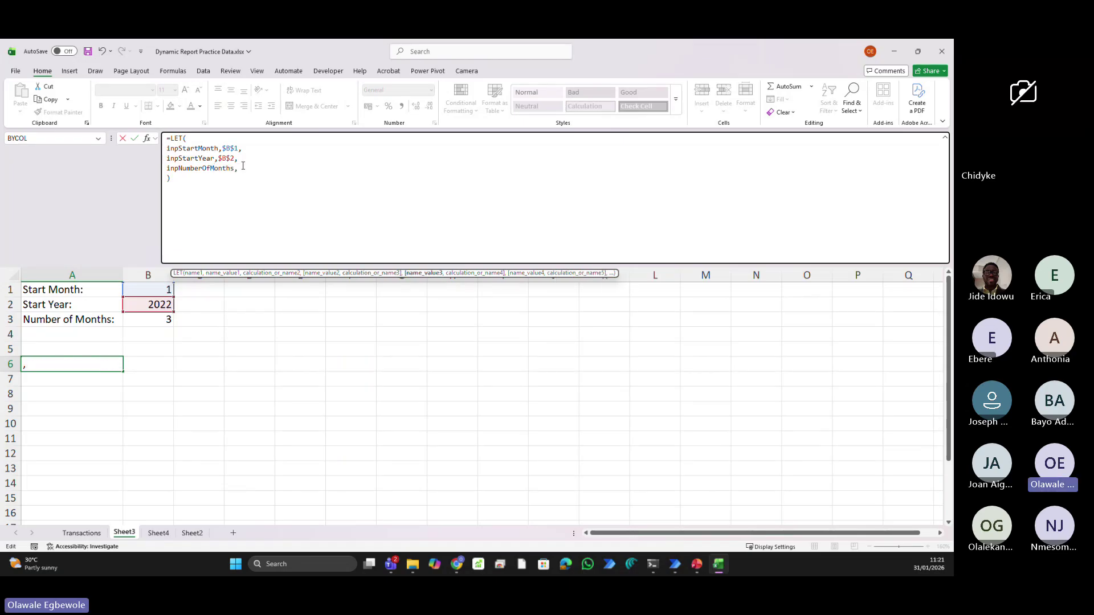
key("alt+Return")
key("alt+Return")
key("alt+Return")
left_click(243, 166)
left_click(151, 321)
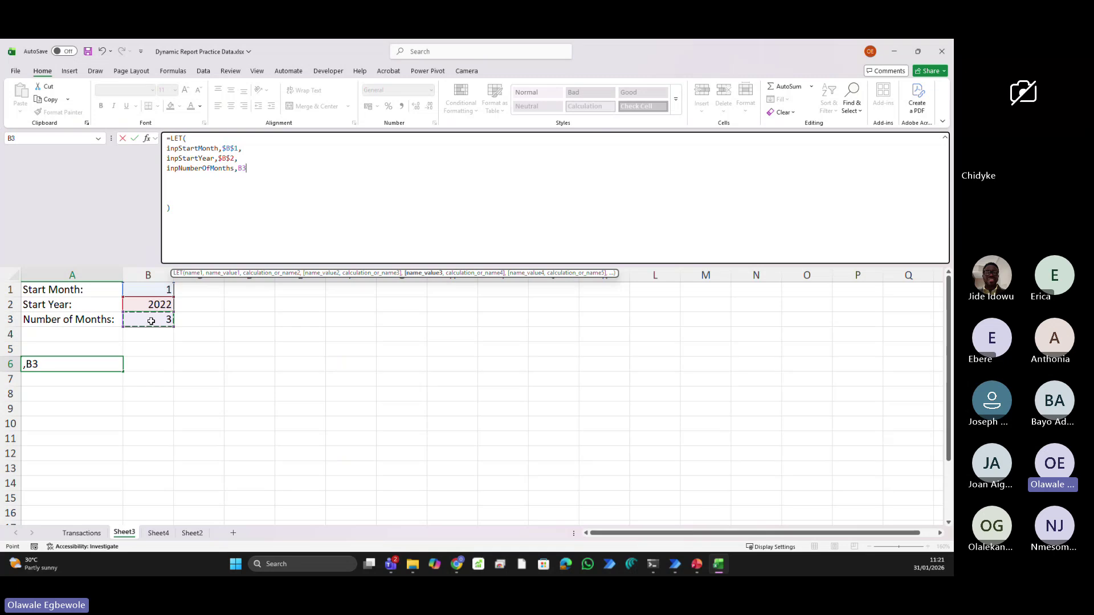
key("F4")
Add inpStartMonth as the final argument of the LET formula, put a comma after $B$3 and enter the formula
left_click(178, 196)
type("inp")
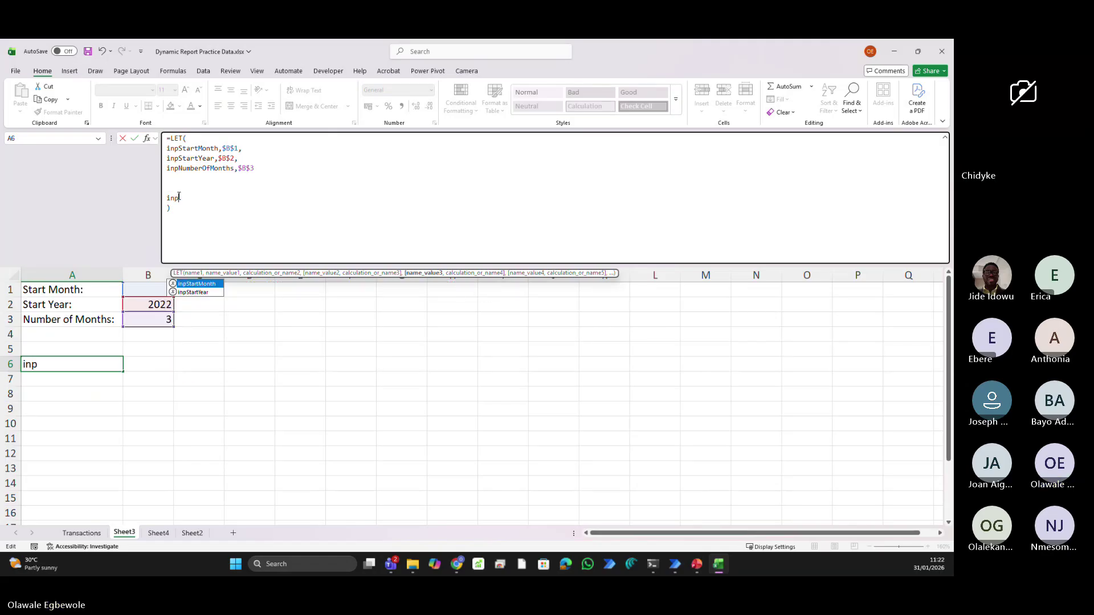
key("Tab")
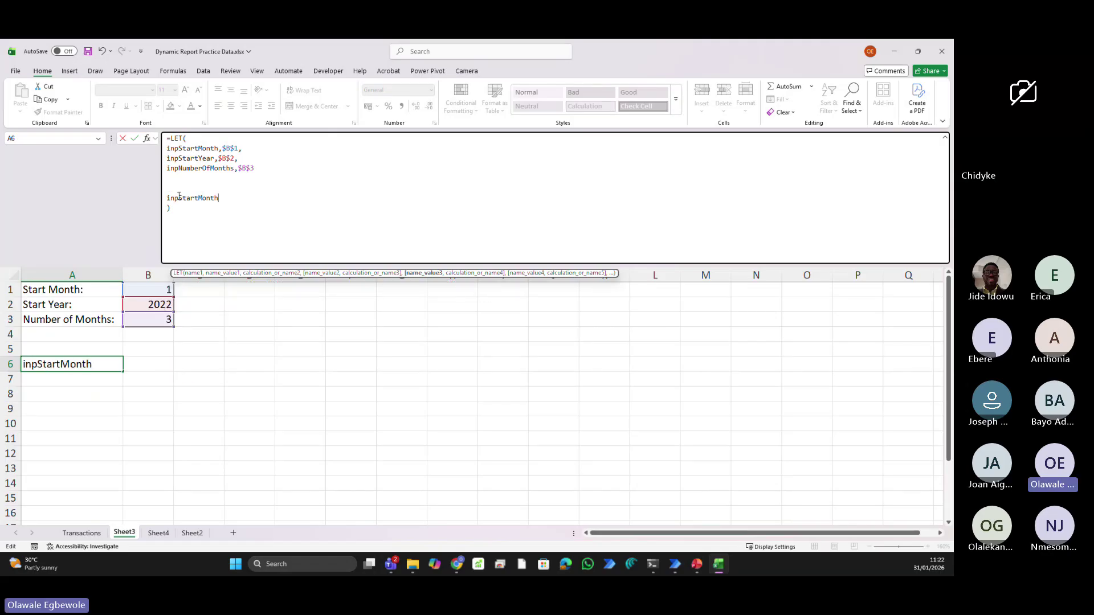
key("Return")
key("Return")
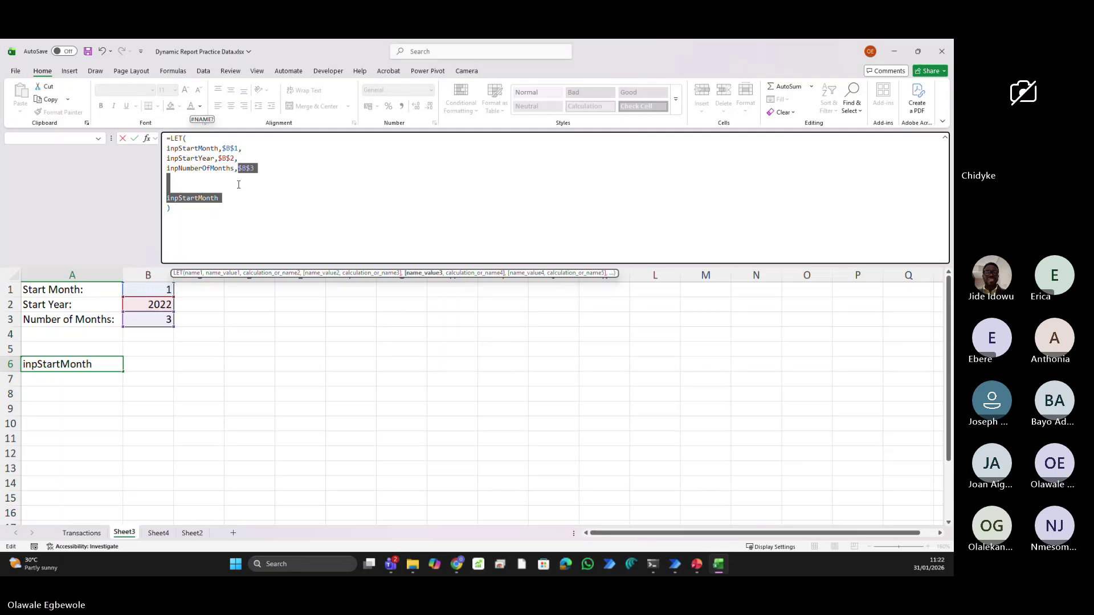
left_click(282, 172)
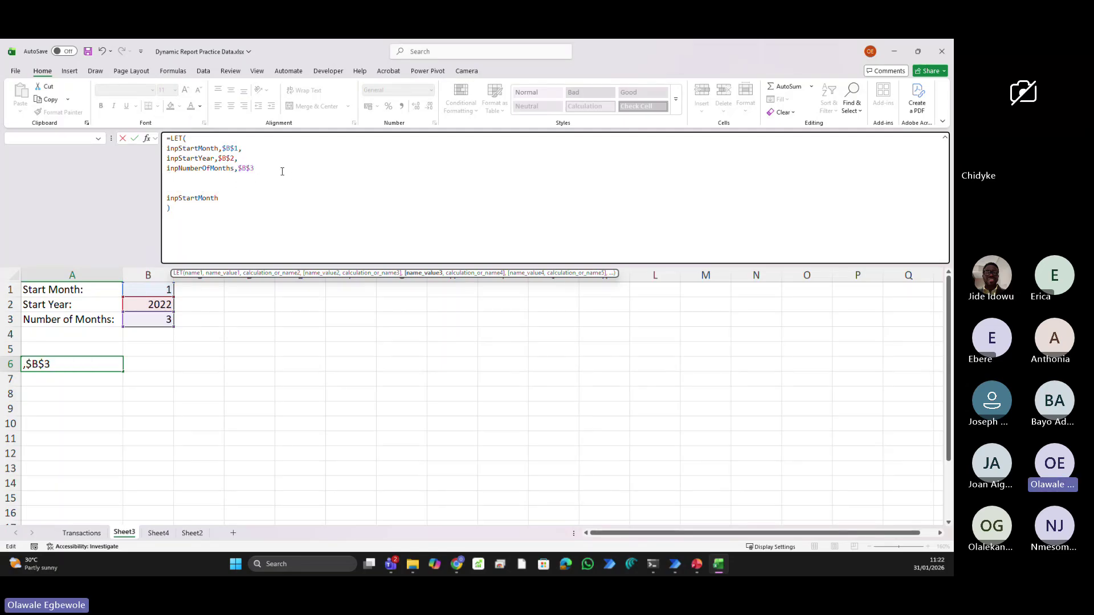
type(",")
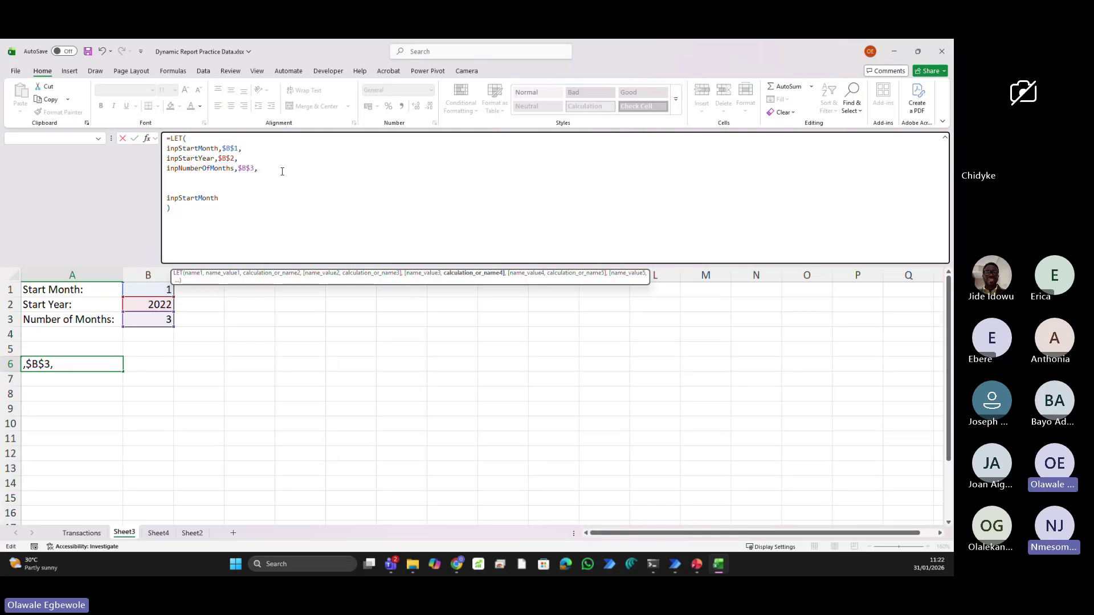
key("Tab")
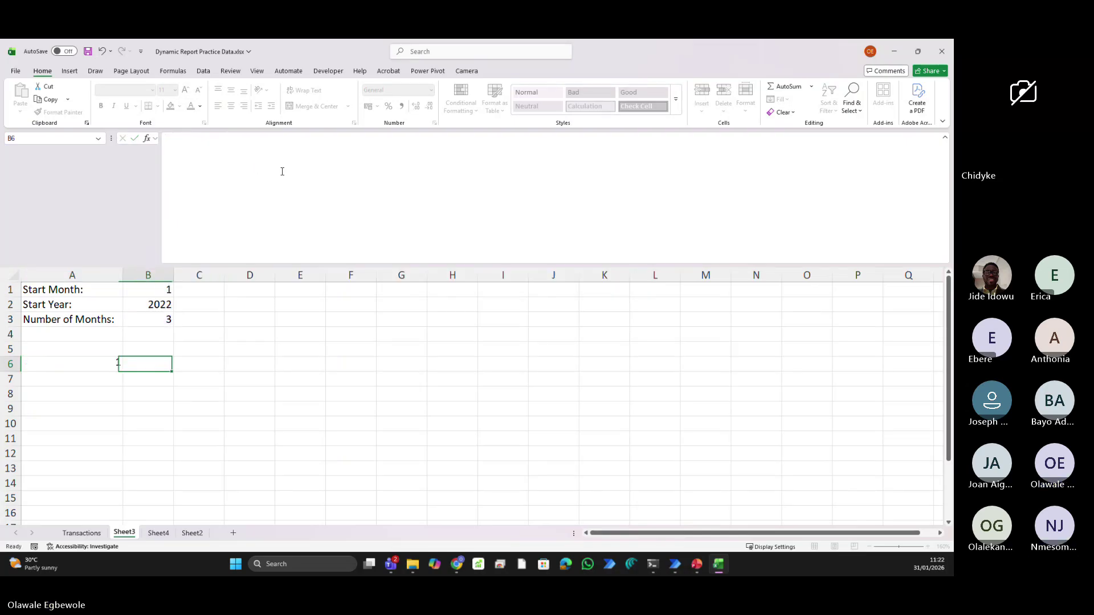
left_click(63, 365)
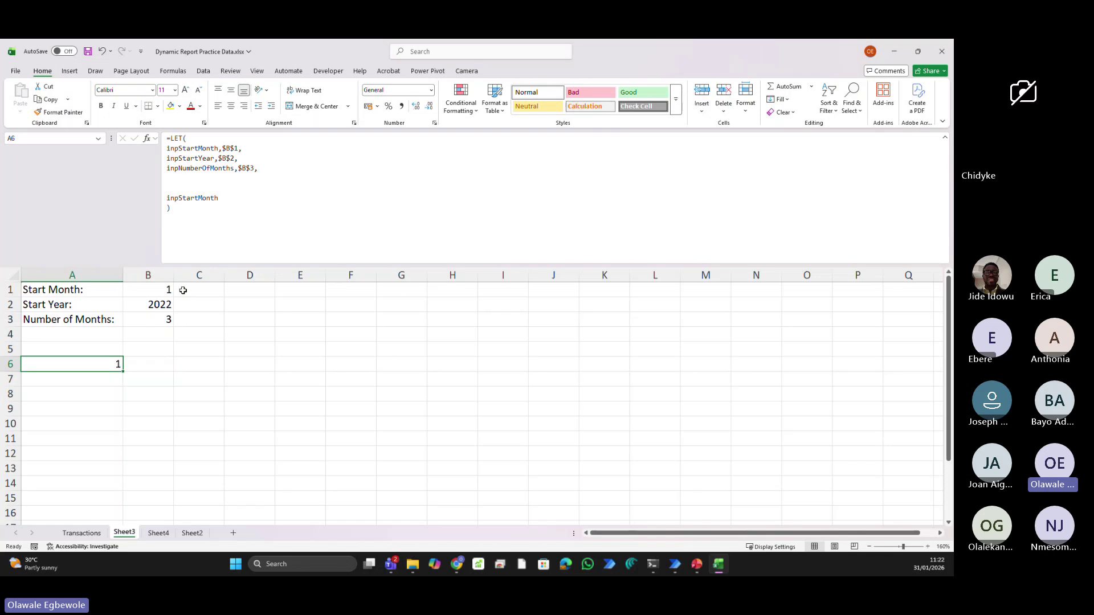
Set the Start Month in B1 to 5 and check the formula result in A6
left_click(169, 291)
type("5")
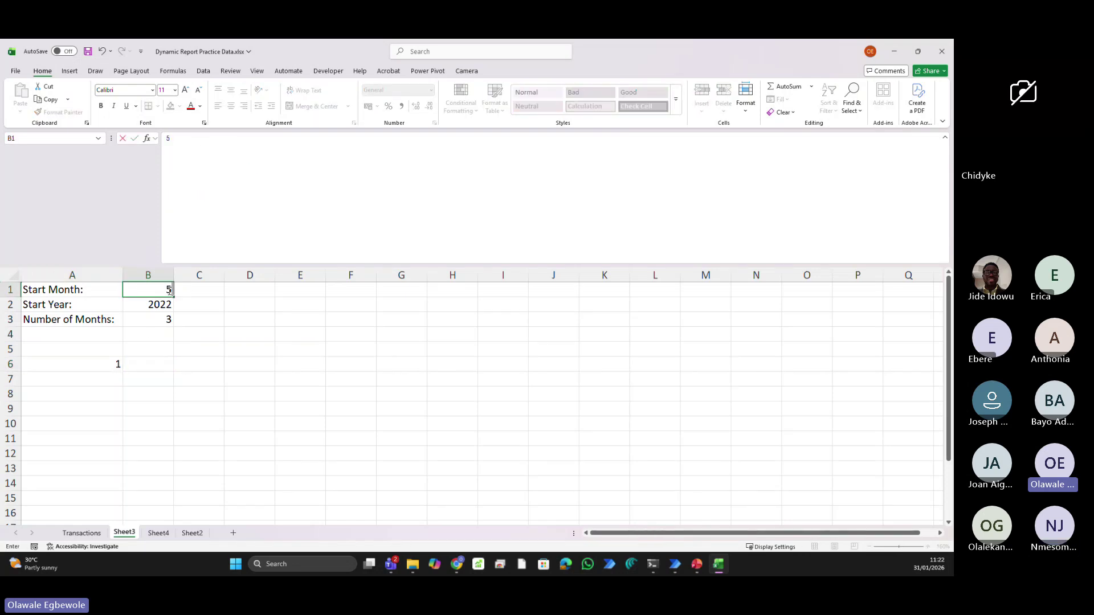
key("Tab")
left_click(86, 361)
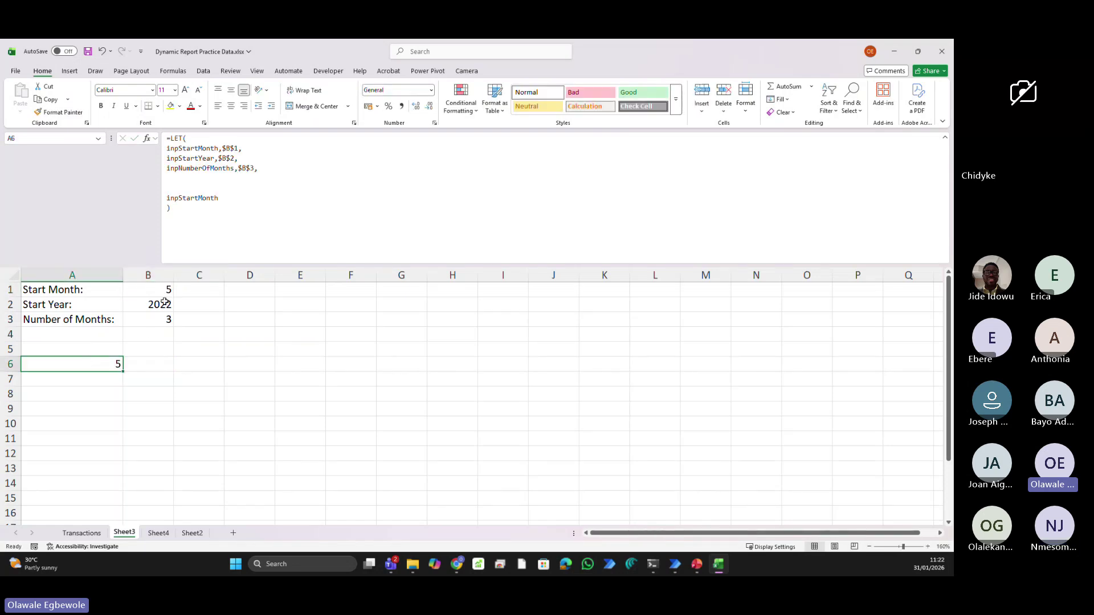
Add a comment1 line with the text "USER INPUT PARAMETER" above inpStartMonth in the A6 formula, and a blank line below inpNumberOfMonths
left_click(275, 170)
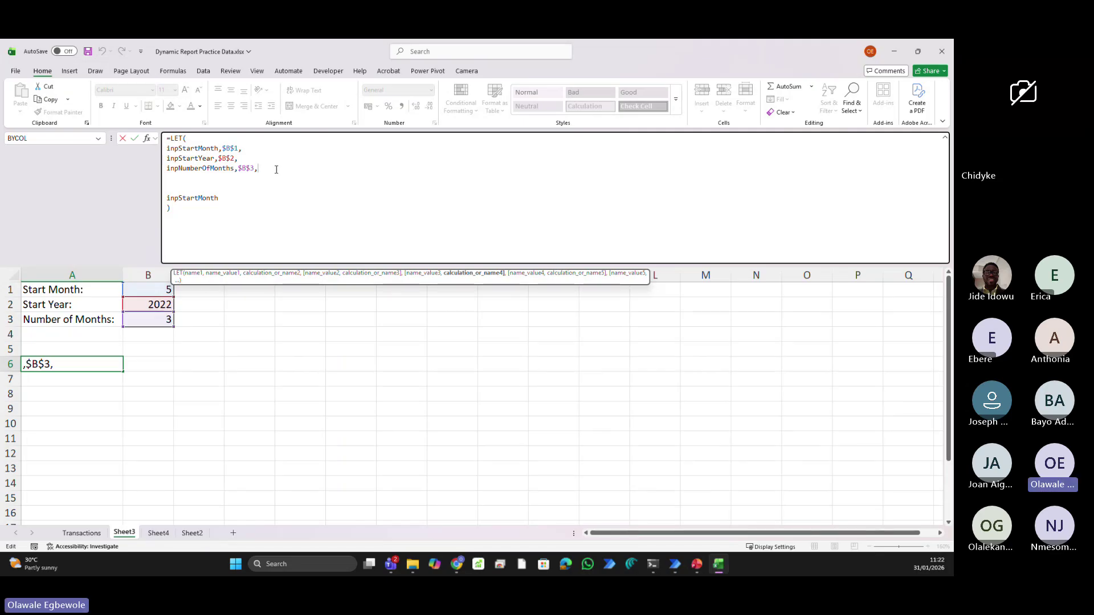
left_click(205, 139)
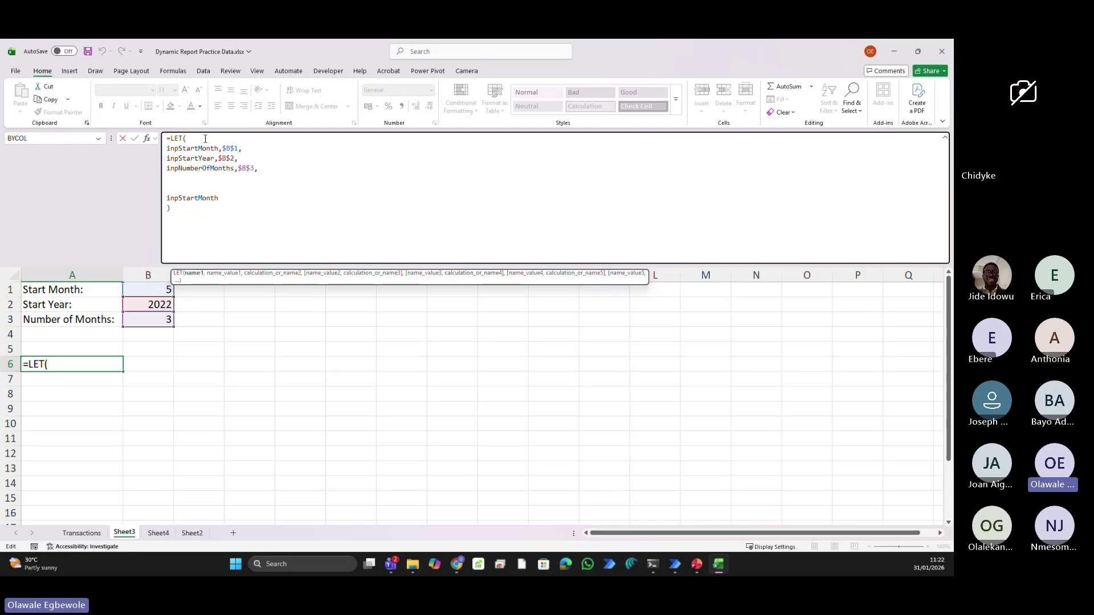
key("alt+Return")
key("alt+Return")
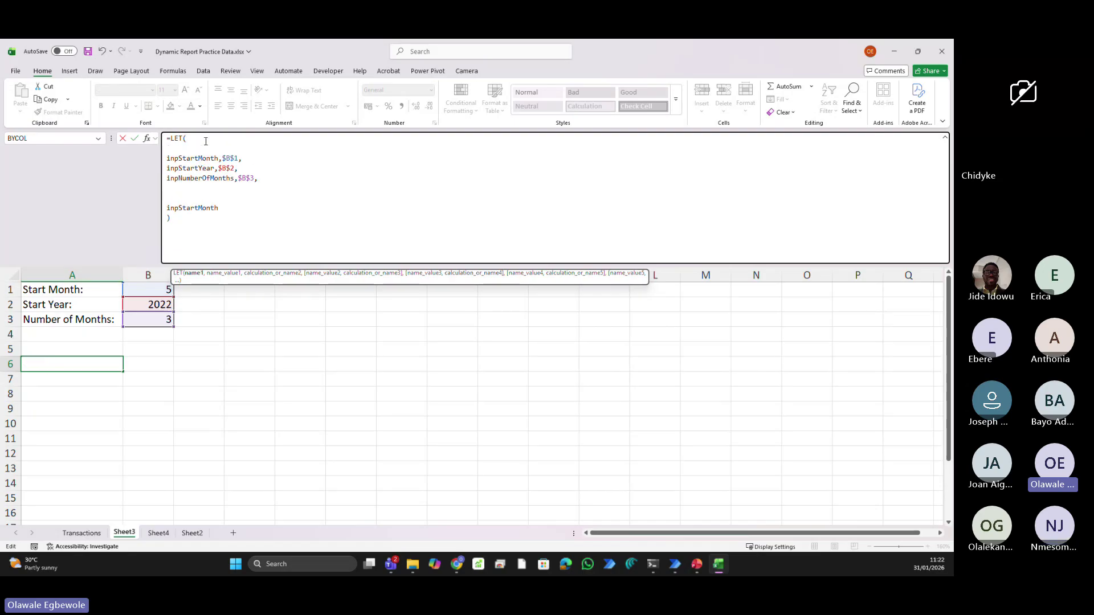
key("BackSpace")
type("\"")
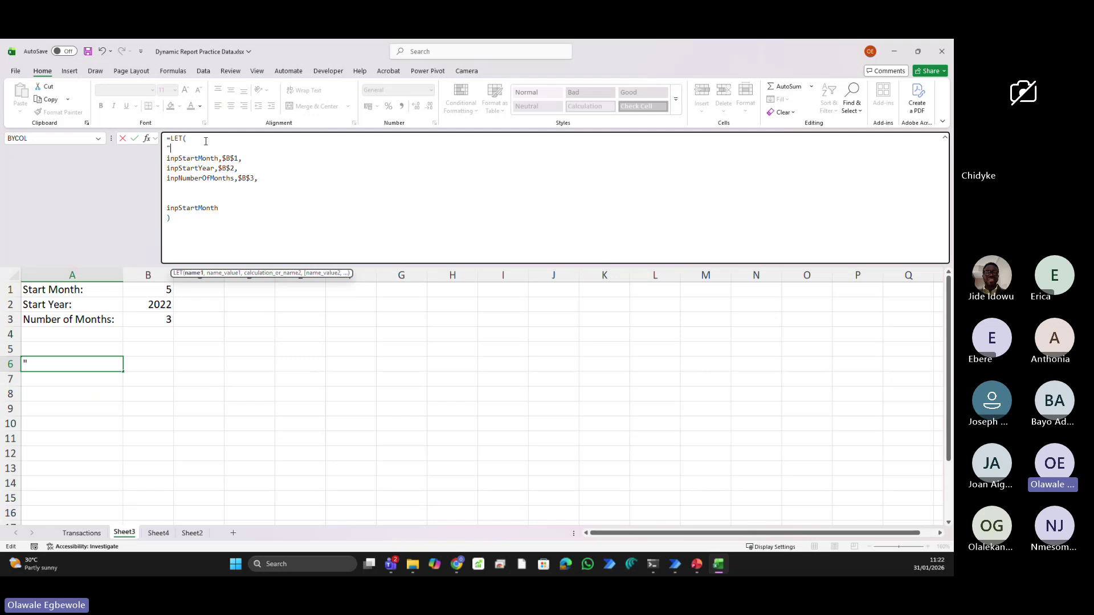
type("comment")
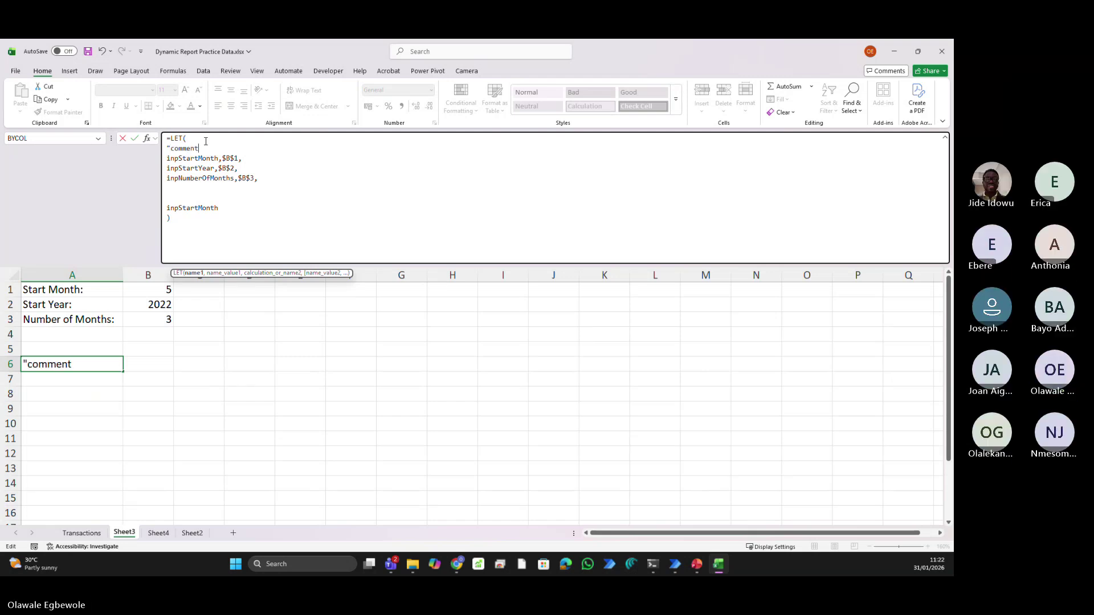
type("1,\"")
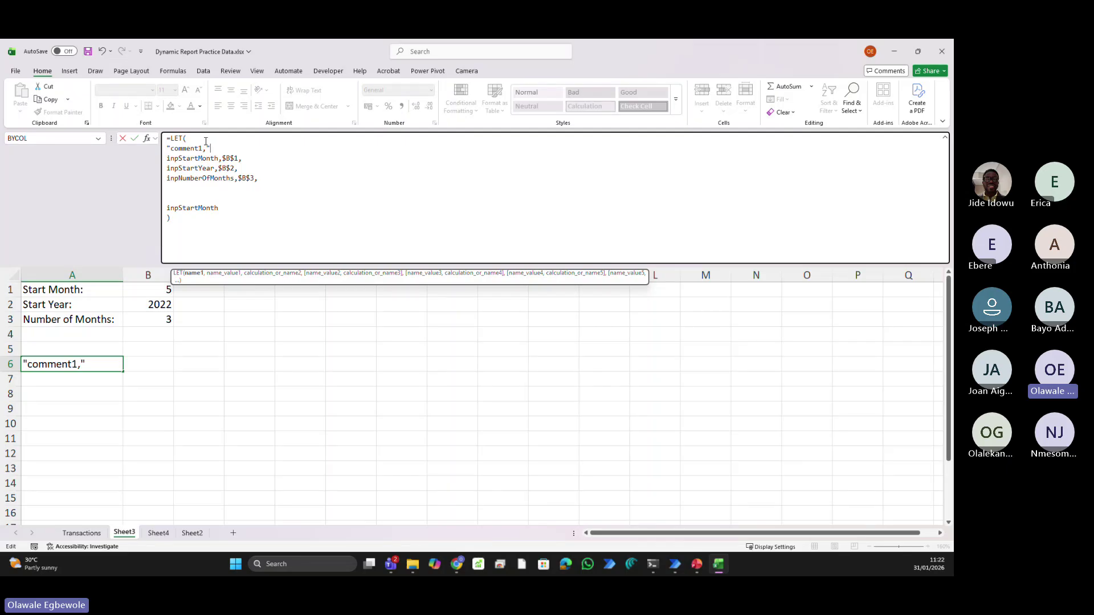
type("USER IN")
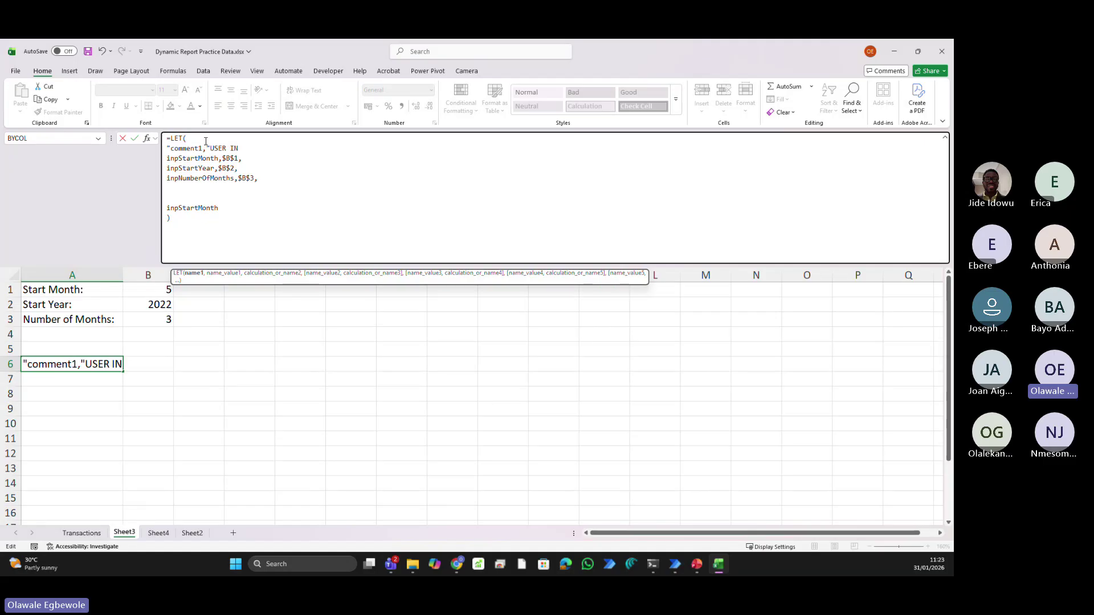
type("PUT PAra")
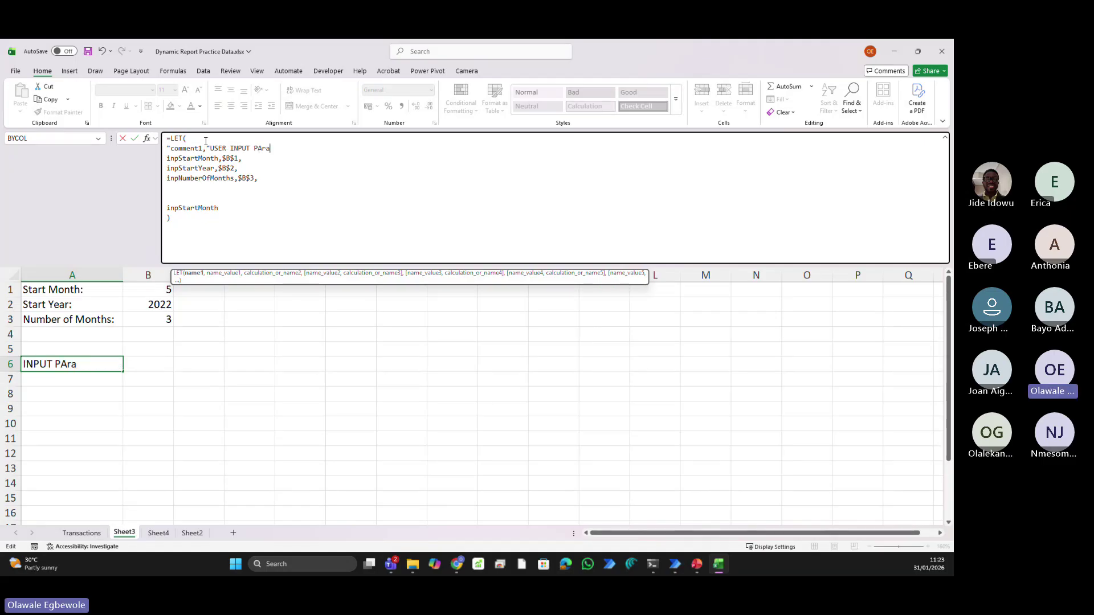
key("BackSpace")
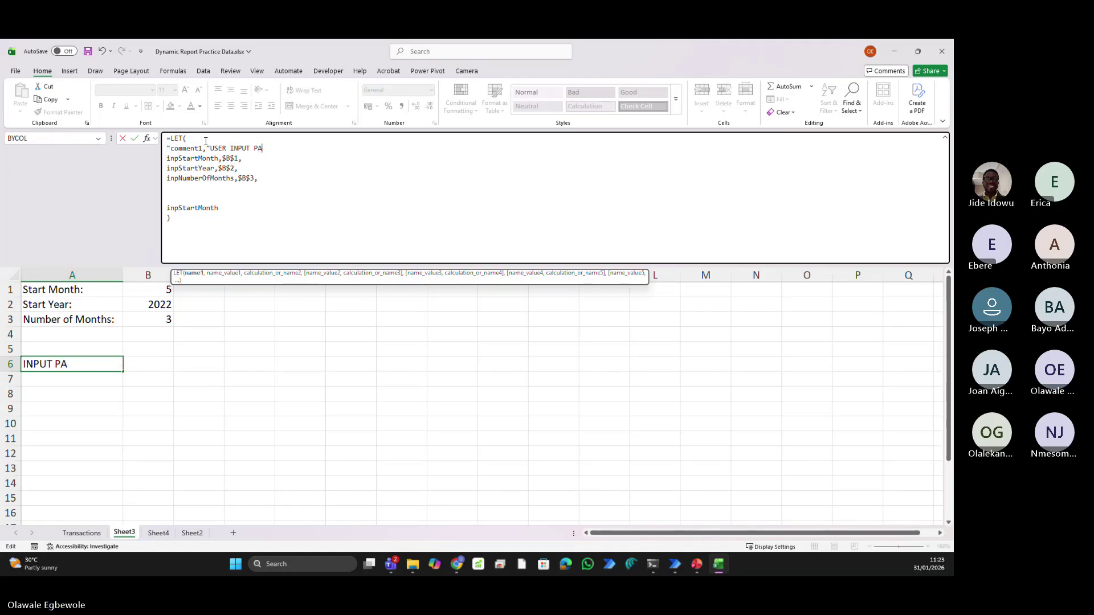
type("RAMETER\"")
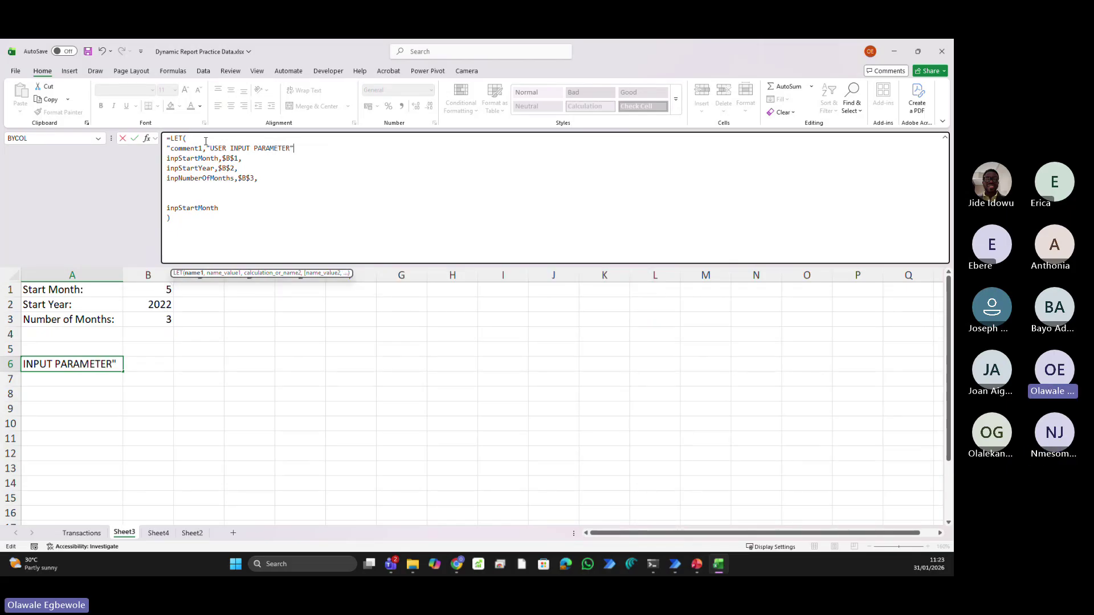
type(",")
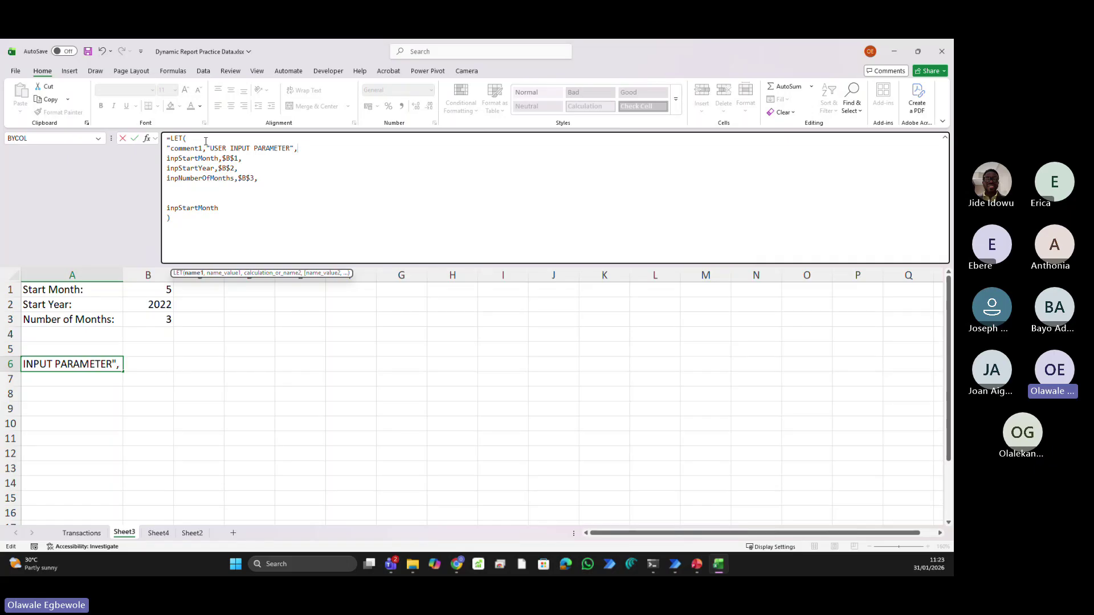
left_click(202, 191)
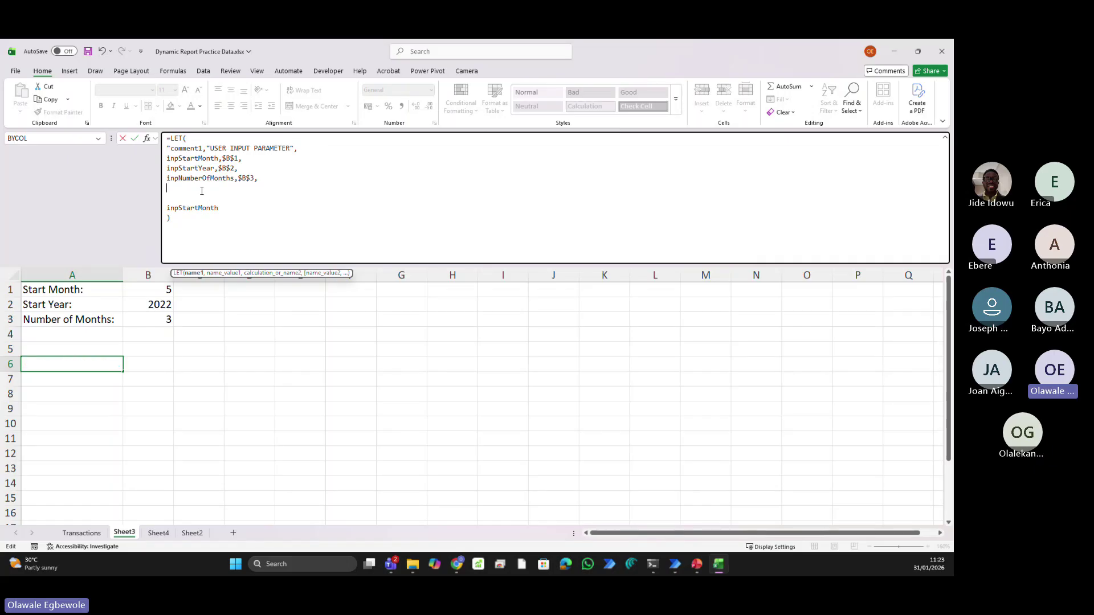
key("alt+Return")
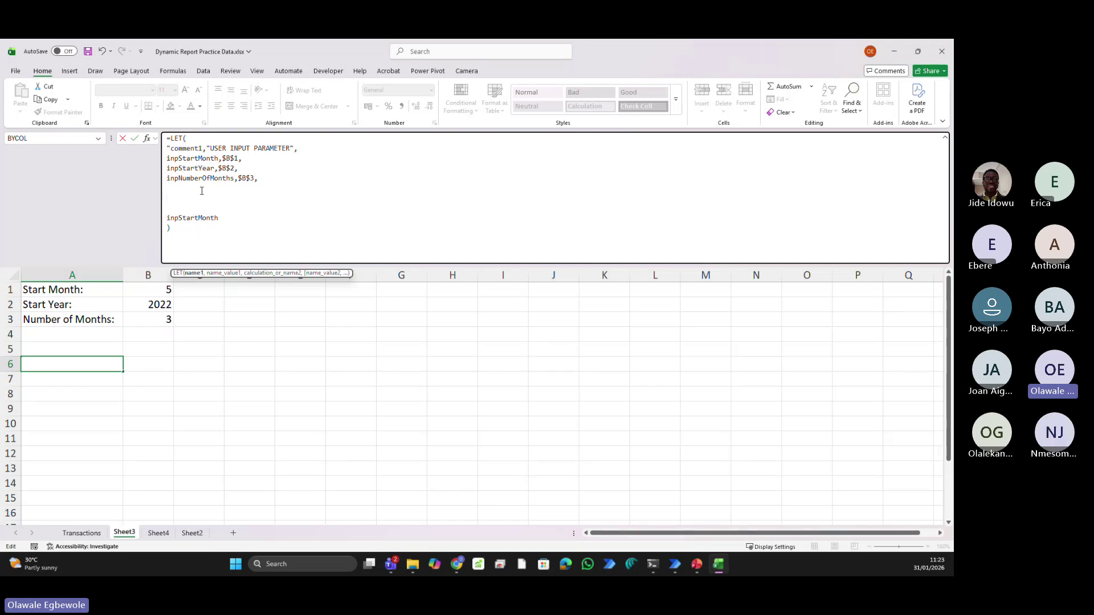
type("COMMENT")
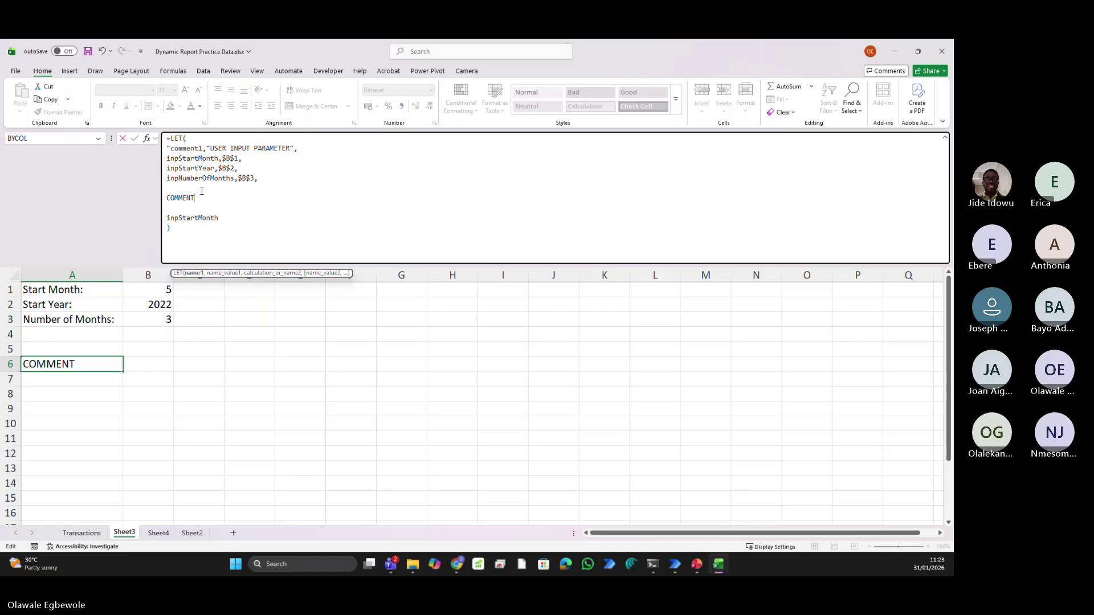
key("BackSpace")
key("BackSpace")
key("BackSpace")
key("BackSpace")
key("BackSpace")
key("BackSpace")
key("BackSpace")
Remove the stray quotation mark before comment1 and add a comment2 line with the text "TABLE AND COLUMN CONFIGURATION" below the input variables in the LET formula
left_click(170, 148)
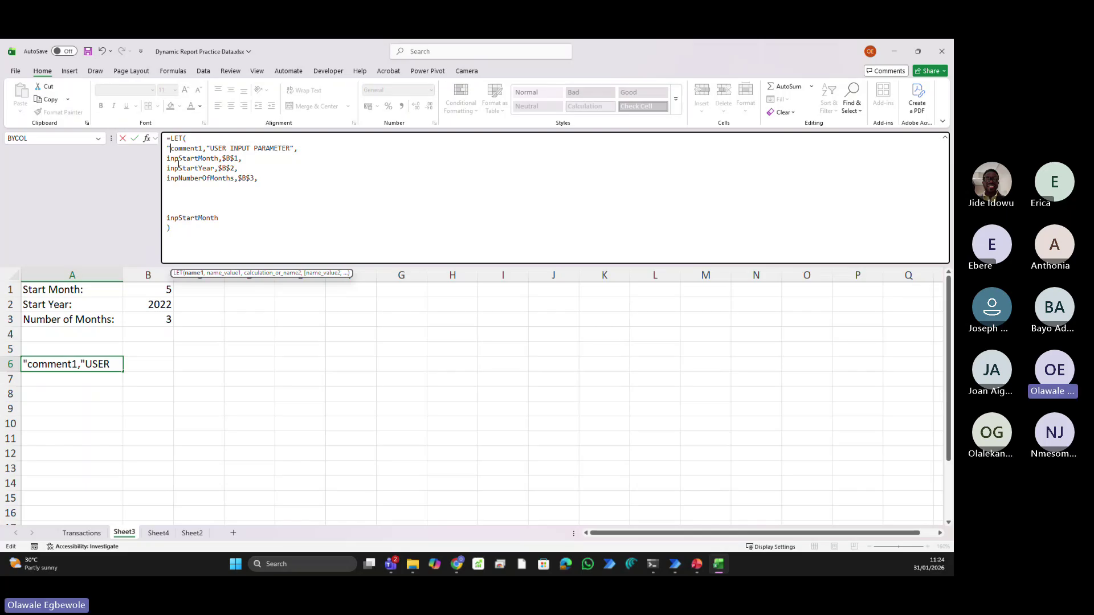
key("BackSpace")
left_click(189, 199)
type("COMM")
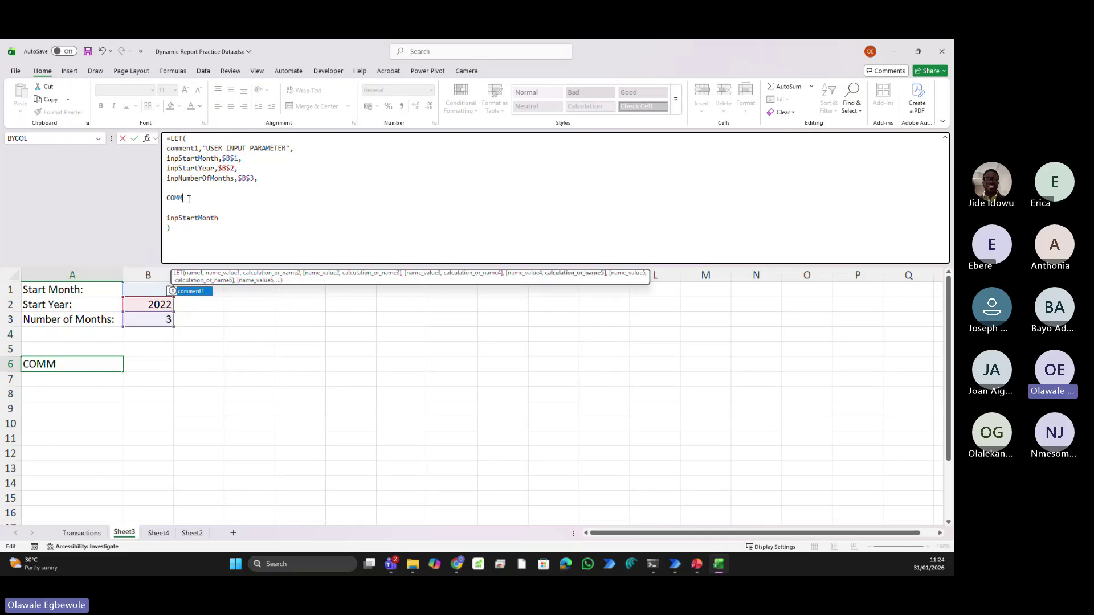
key("Tab")
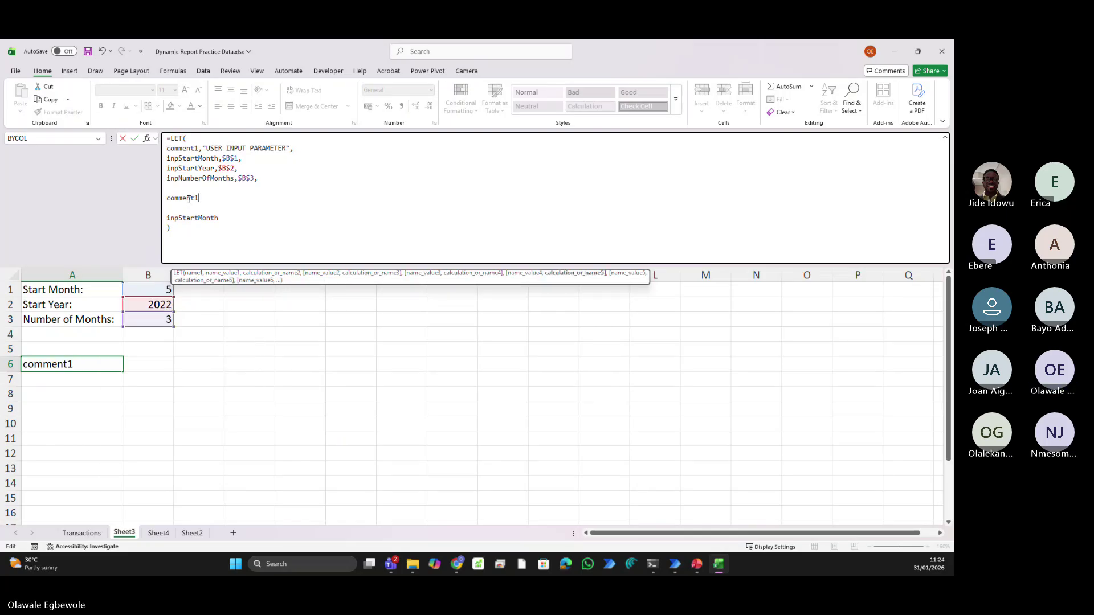
key("BackSpace")
type("2")
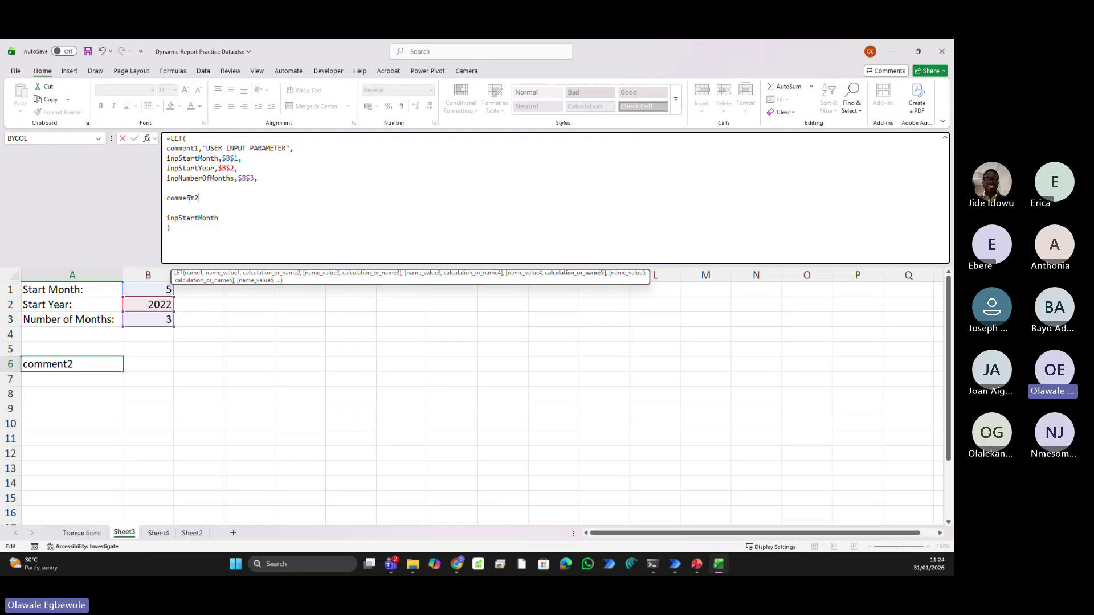
type(",")
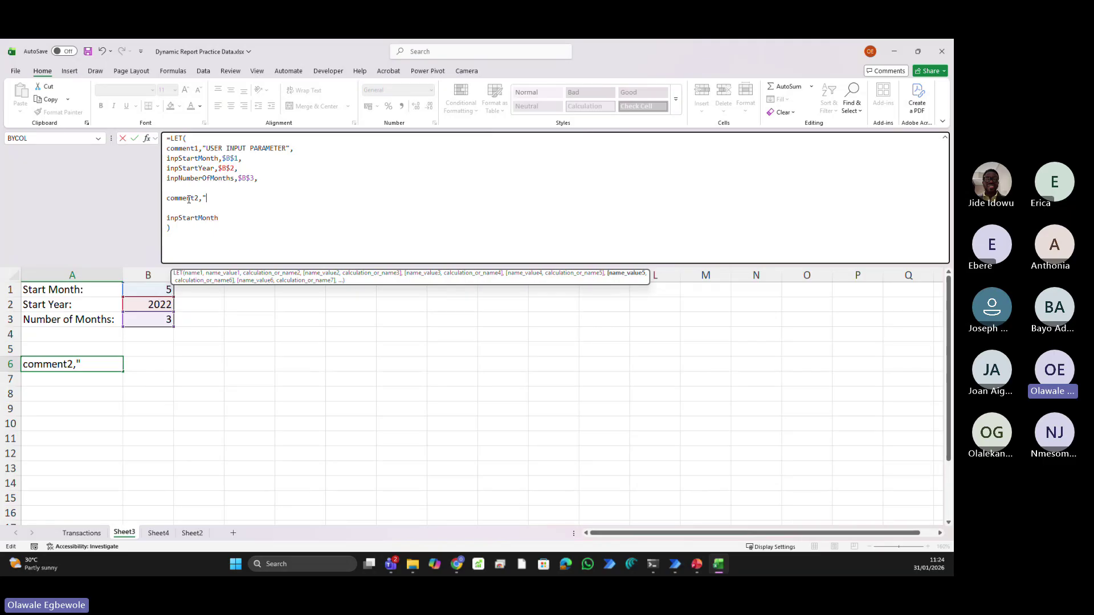
type("\"TABLE")
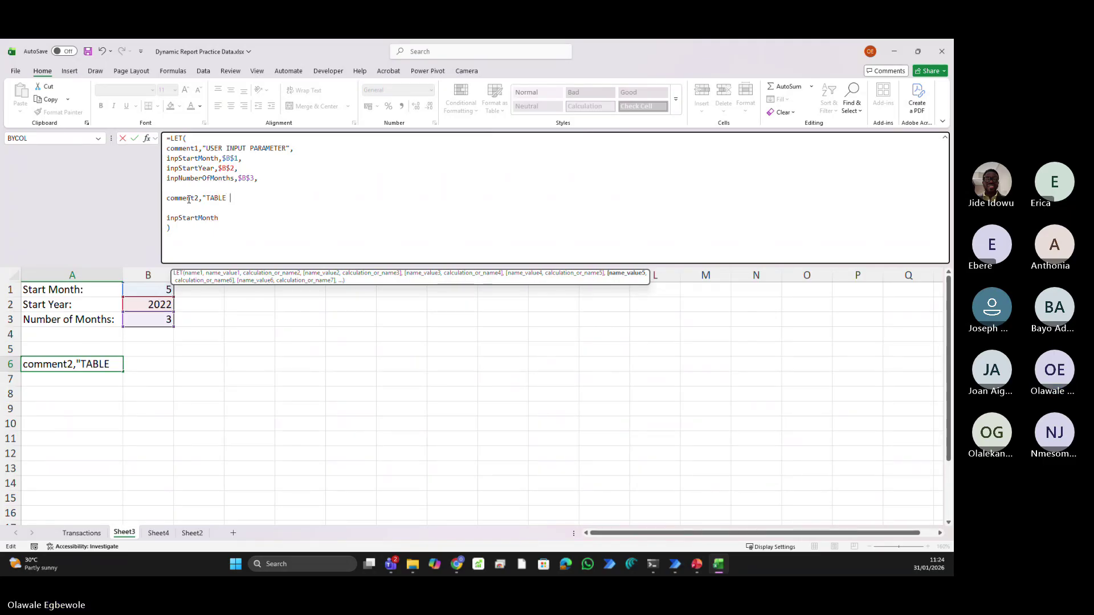
type(" AND CO")
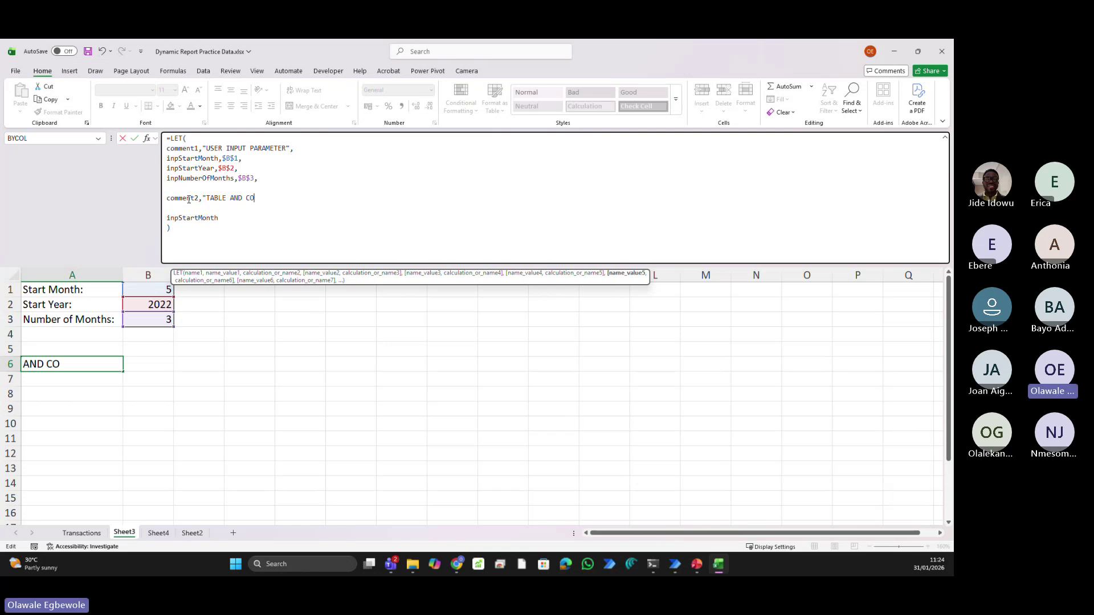
type("LUMN CONFIGURATION")
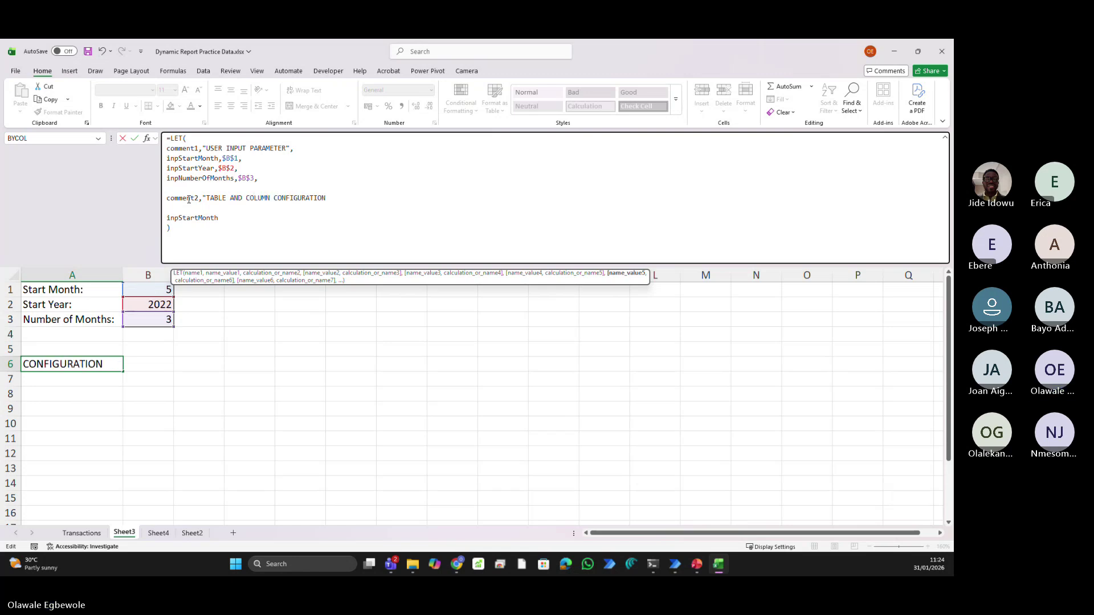
type("\",")
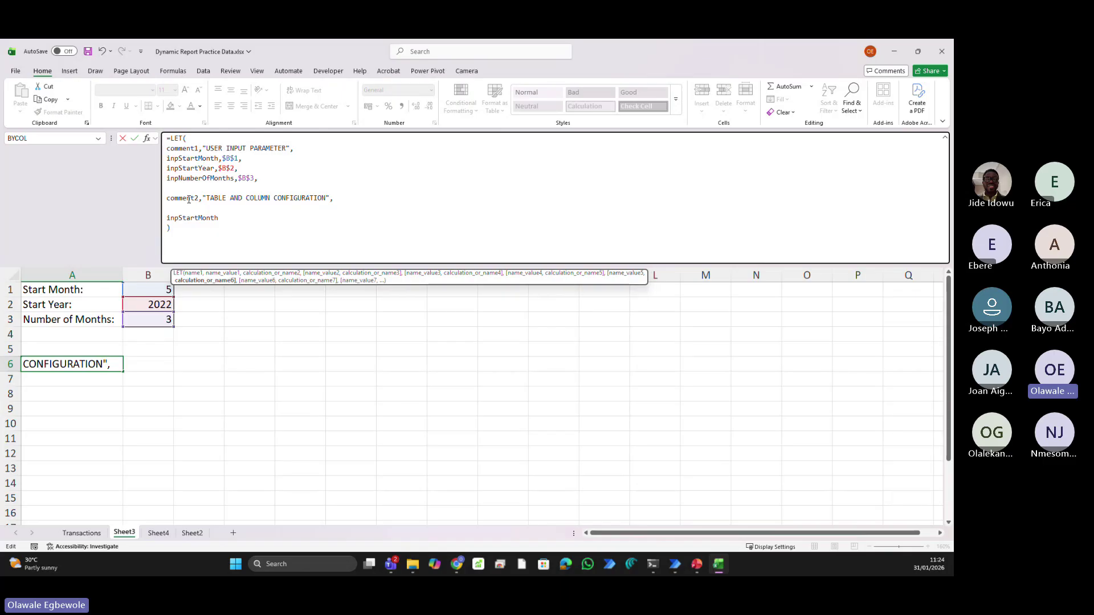
Add the variable tbl, set to the Transactions table, on a new line below comment2 in the LET formula
key("alt+Return")
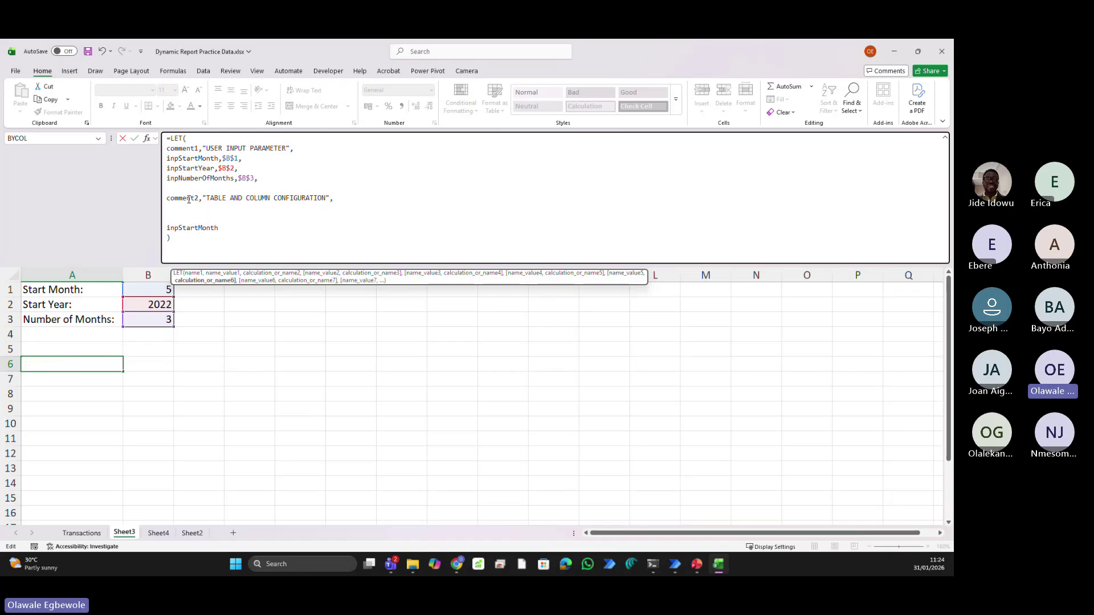
type("t")
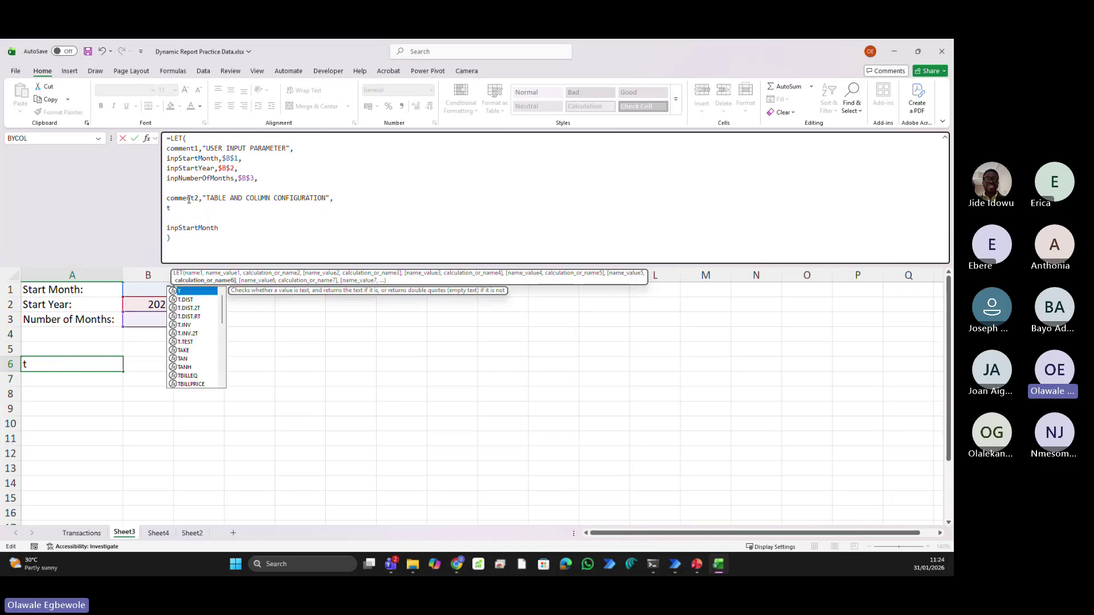
type("bl,")
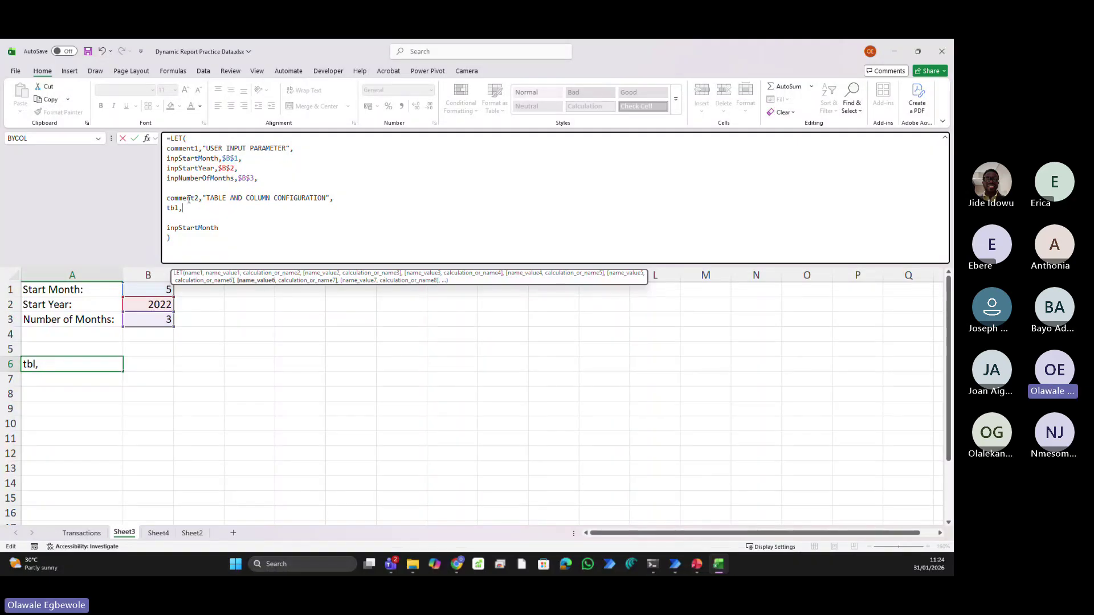
type("tr")
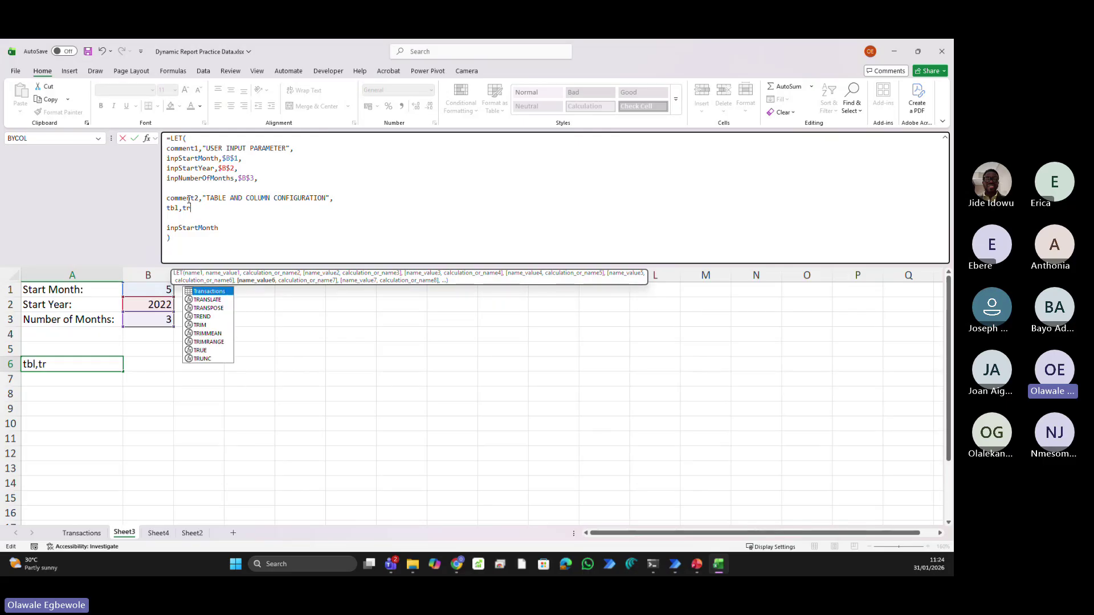
key("Tab")
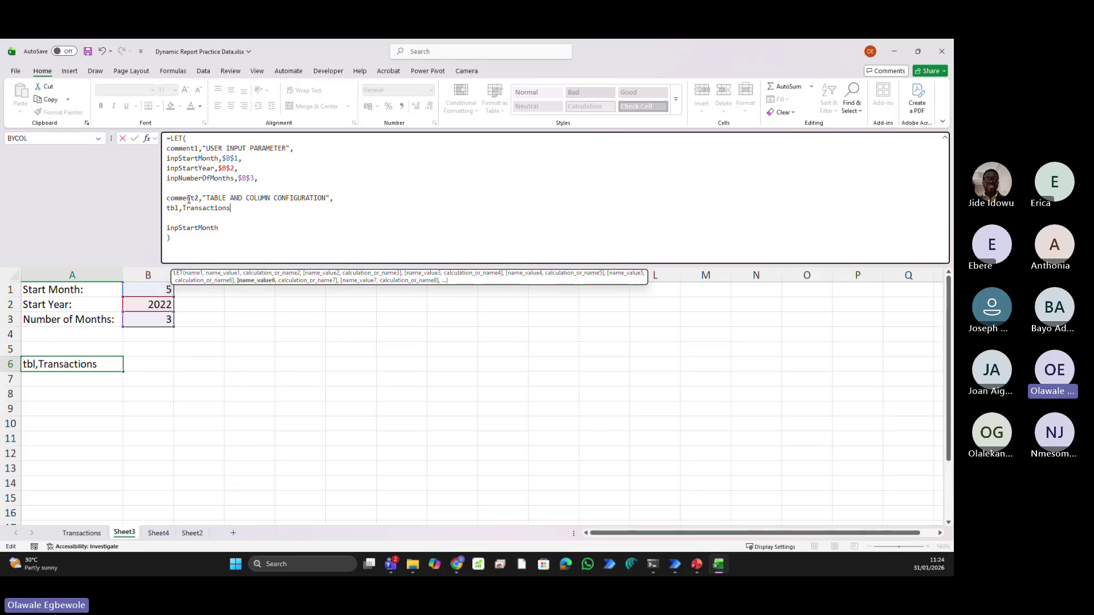
type(",")
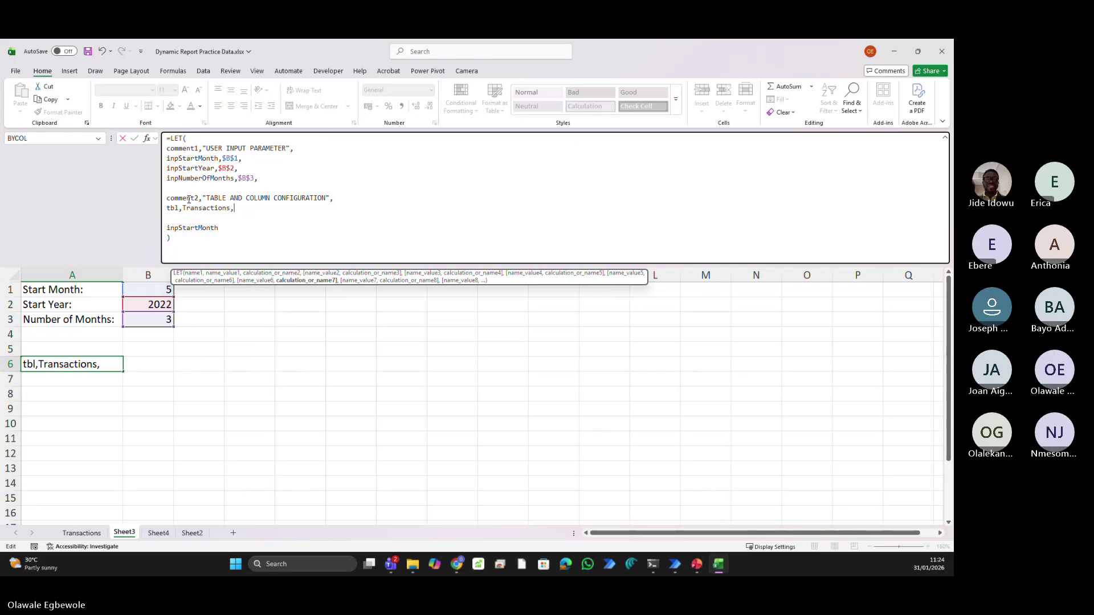
Add the variable colSupplierID, set to tbl[Supplier ID], on a new line below tbl in the LET formula
key("alt+Return")
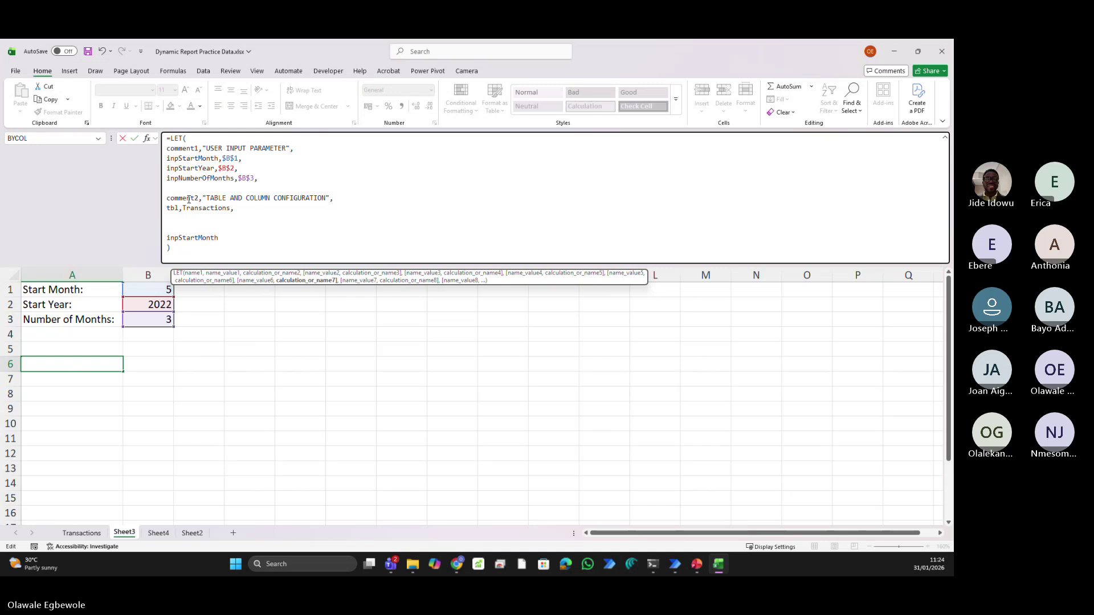
type("col")
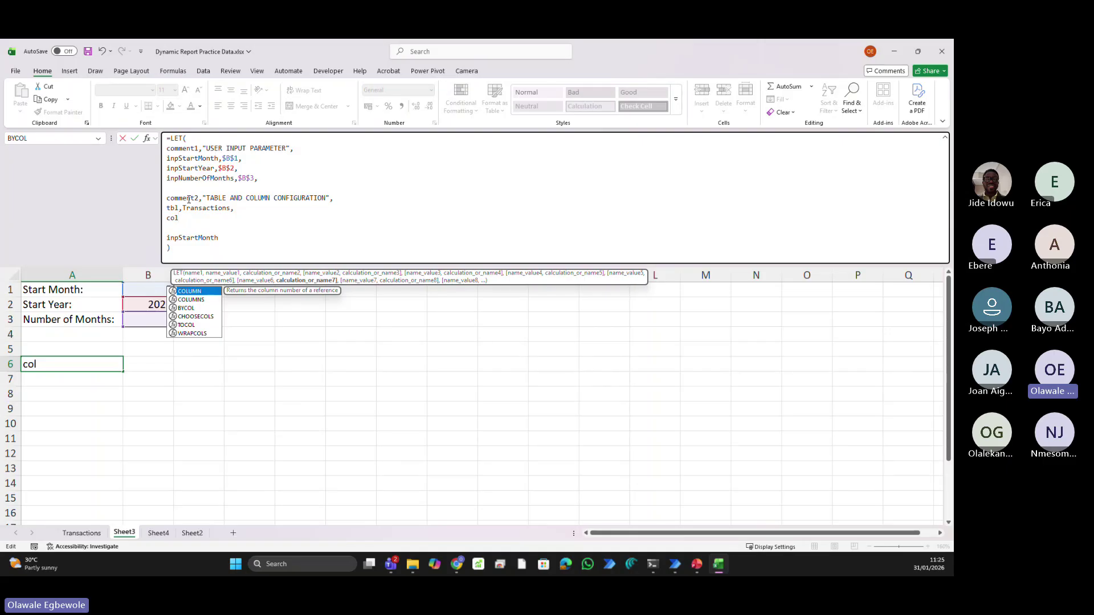
type("S")
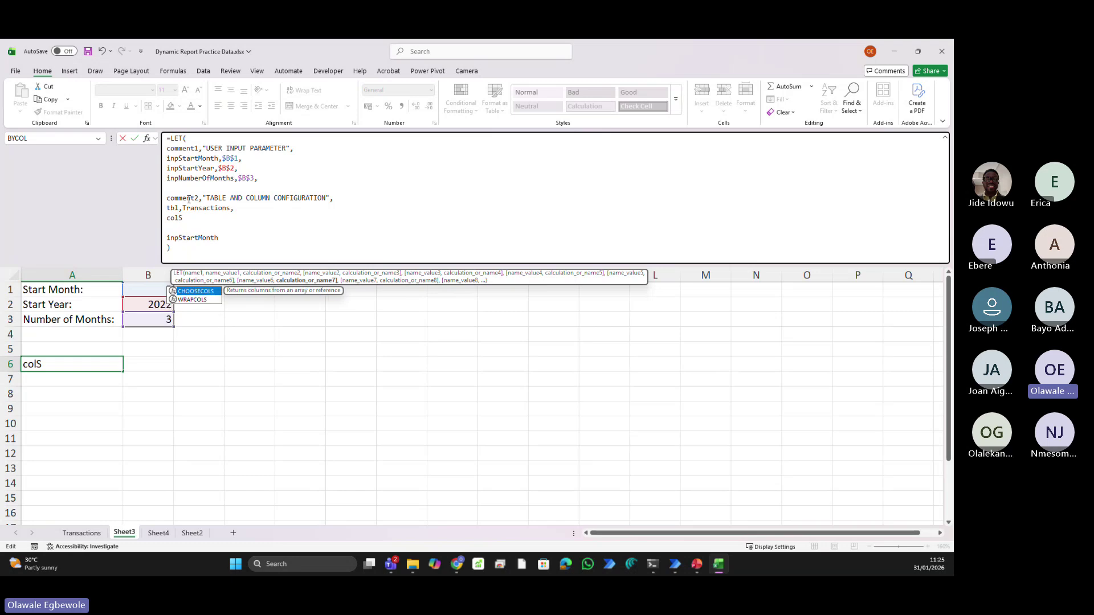
type("upplie")
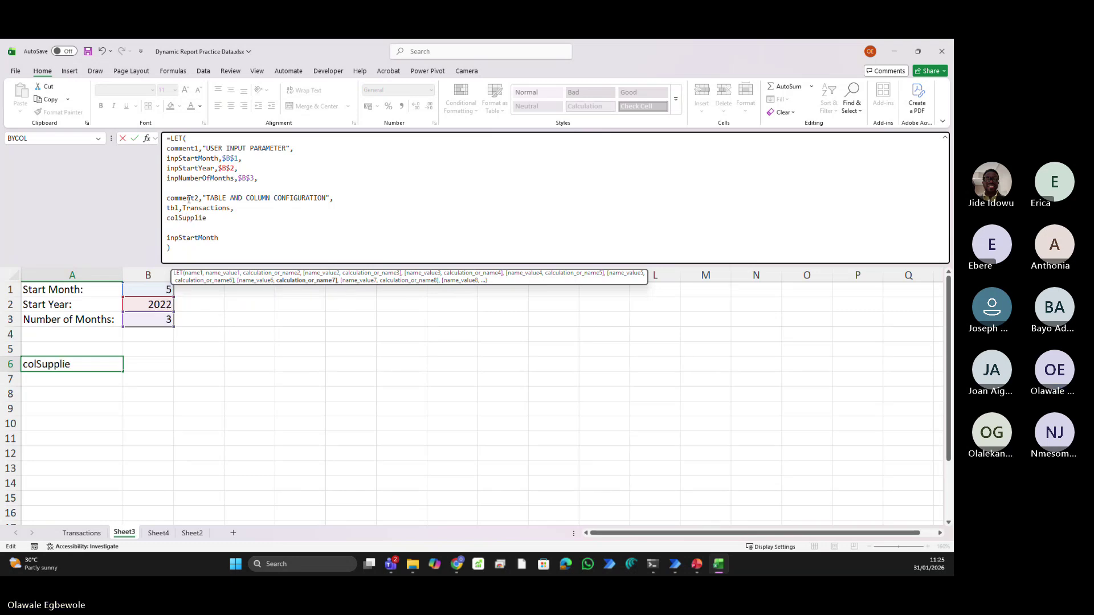
type("r")
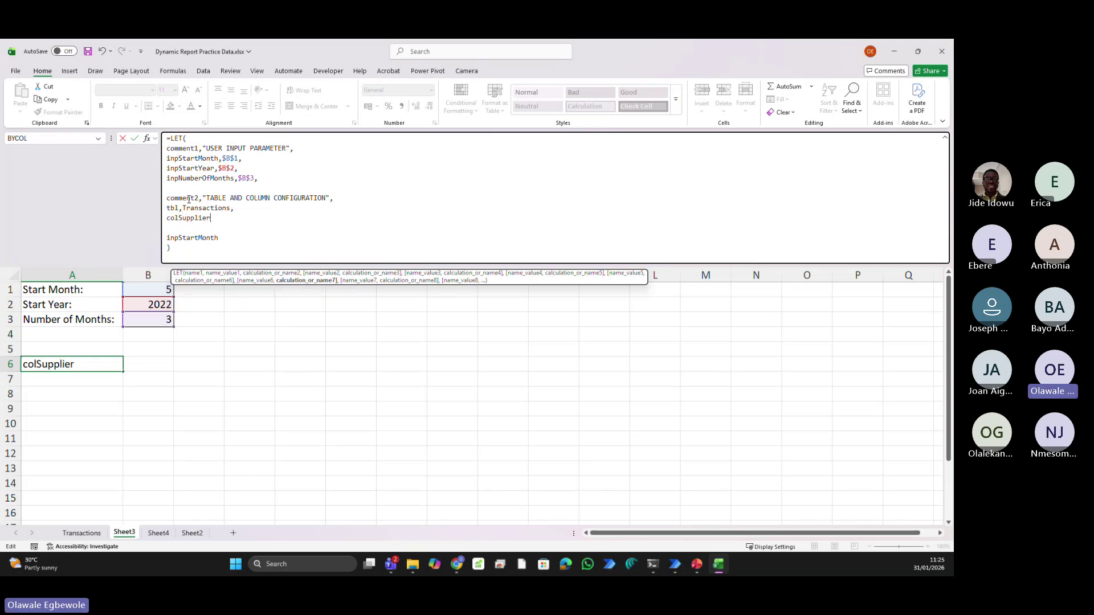
type("ID")
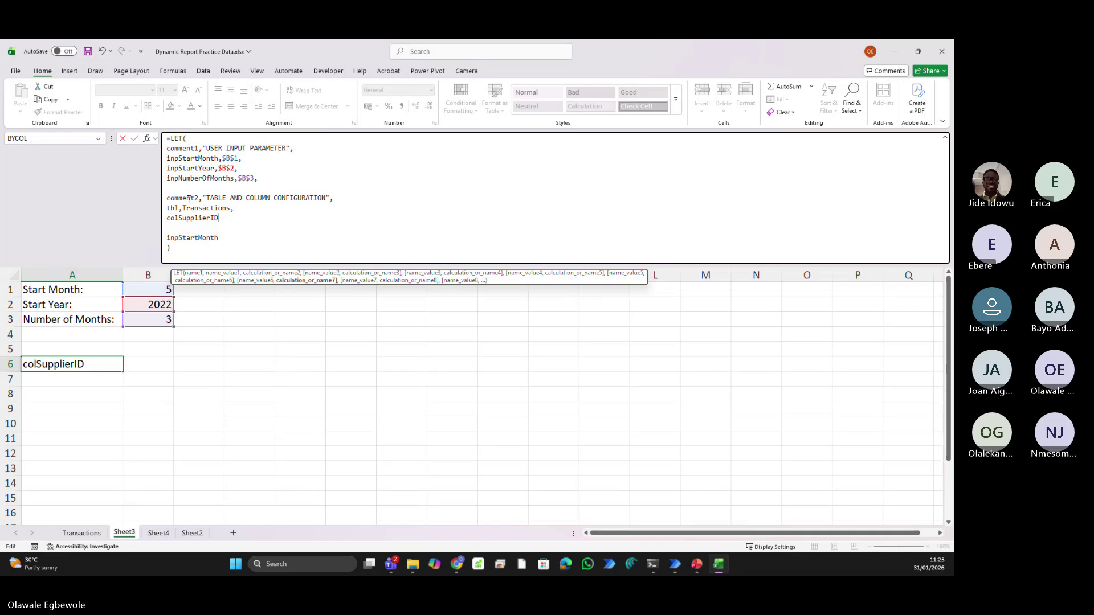
type(", tbl")
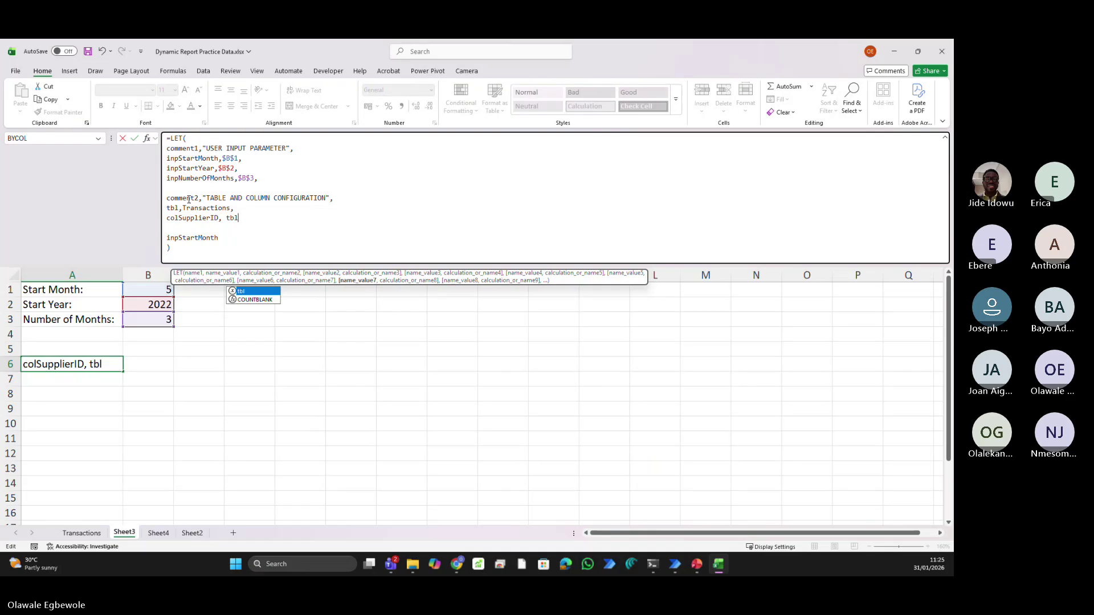
type("[")
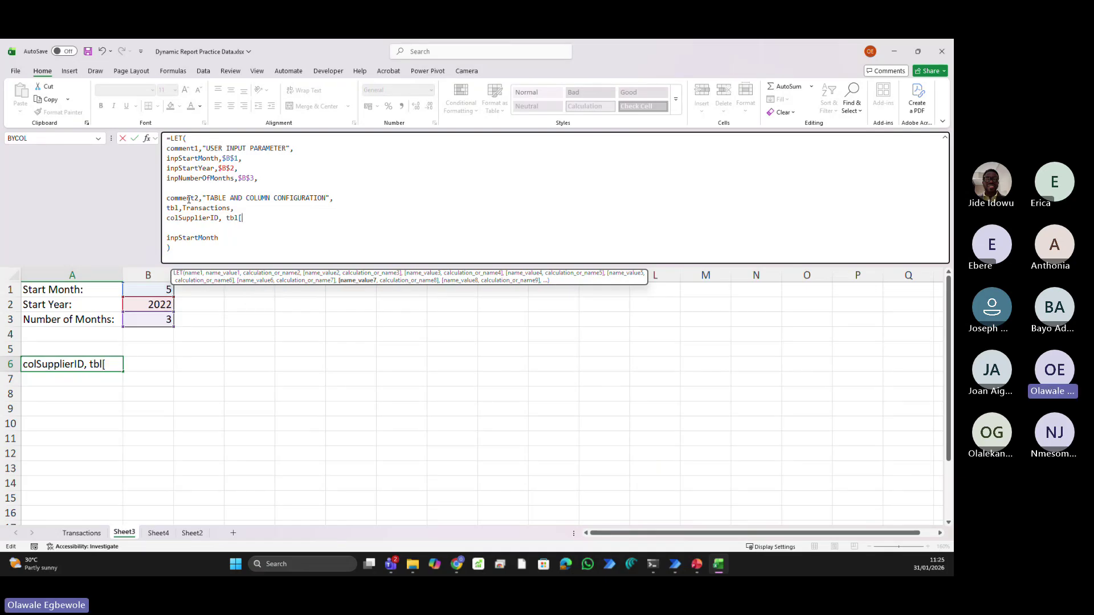
type("Supp")
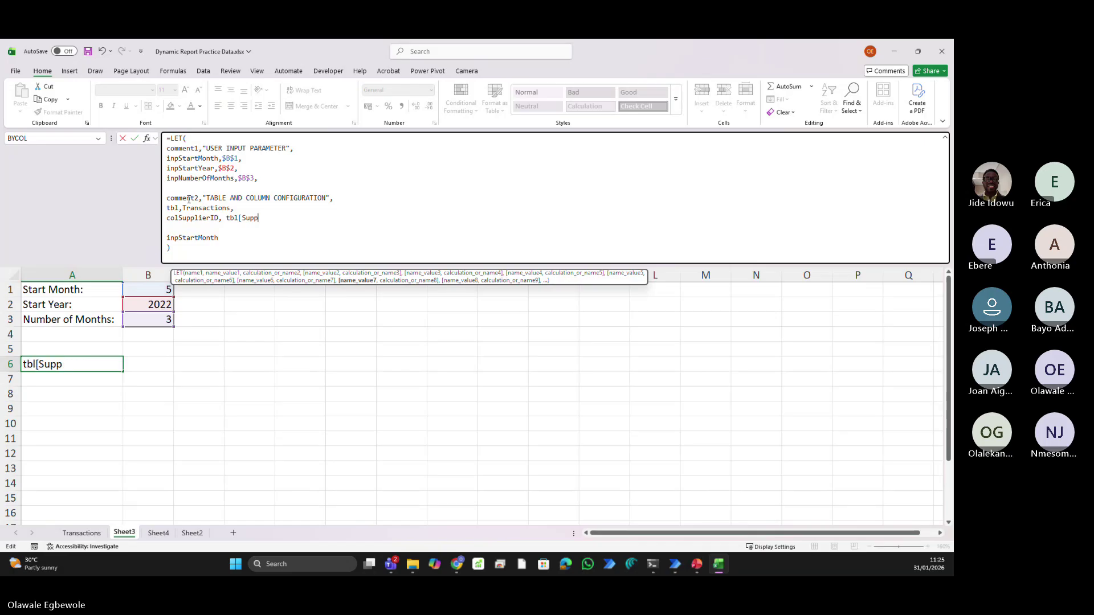
type("lier ID],")
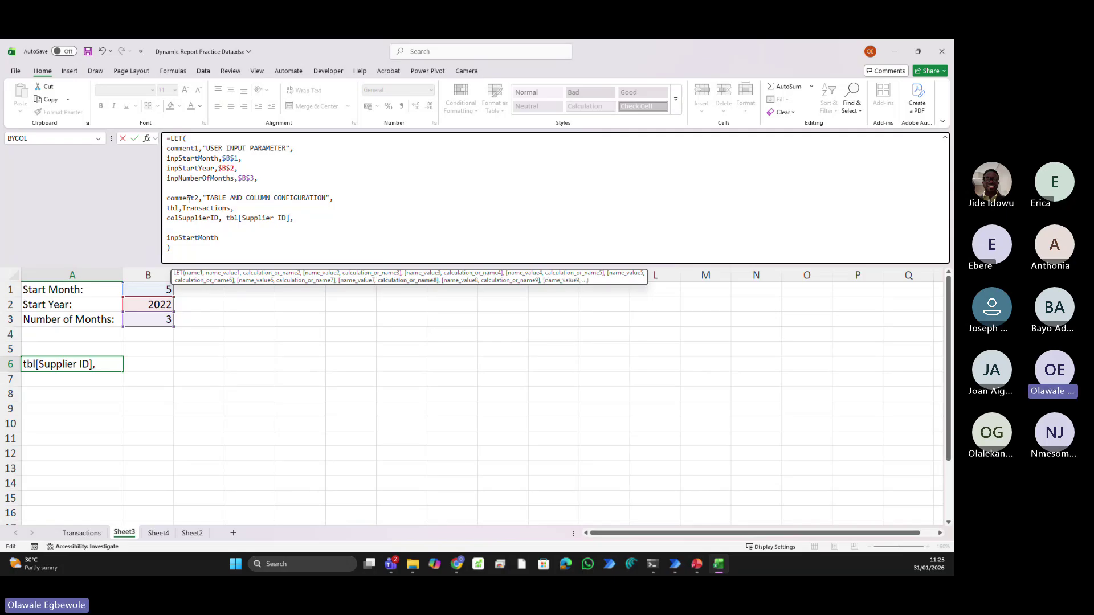
Add the variable colTrxnDate, set to tbl[Transaction Date], on a new line below colSupplierID in the LET formula
key("alt+Return")
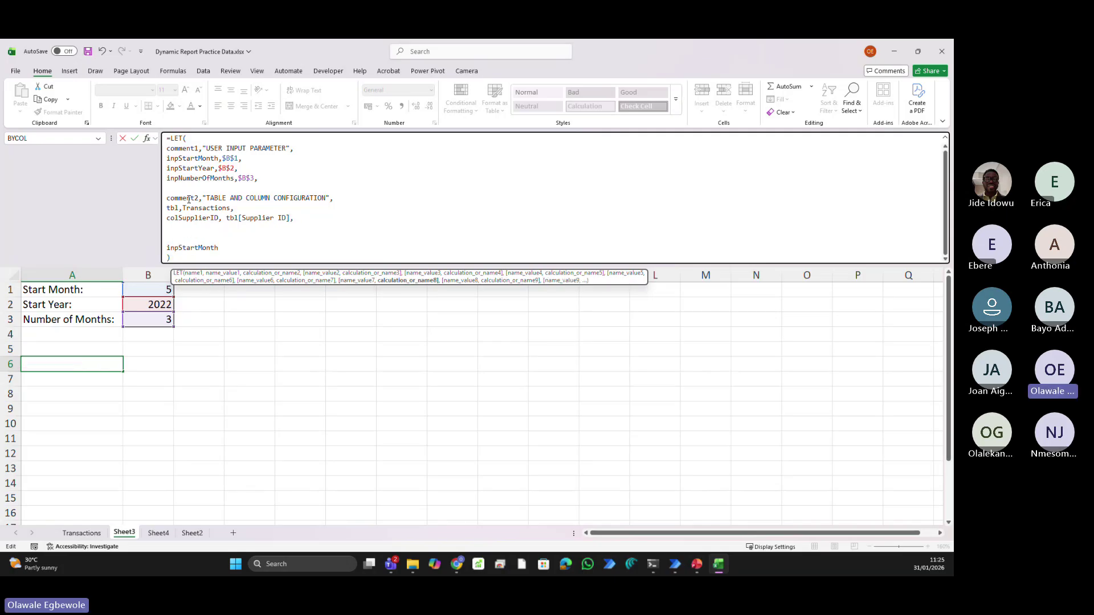
type("col")
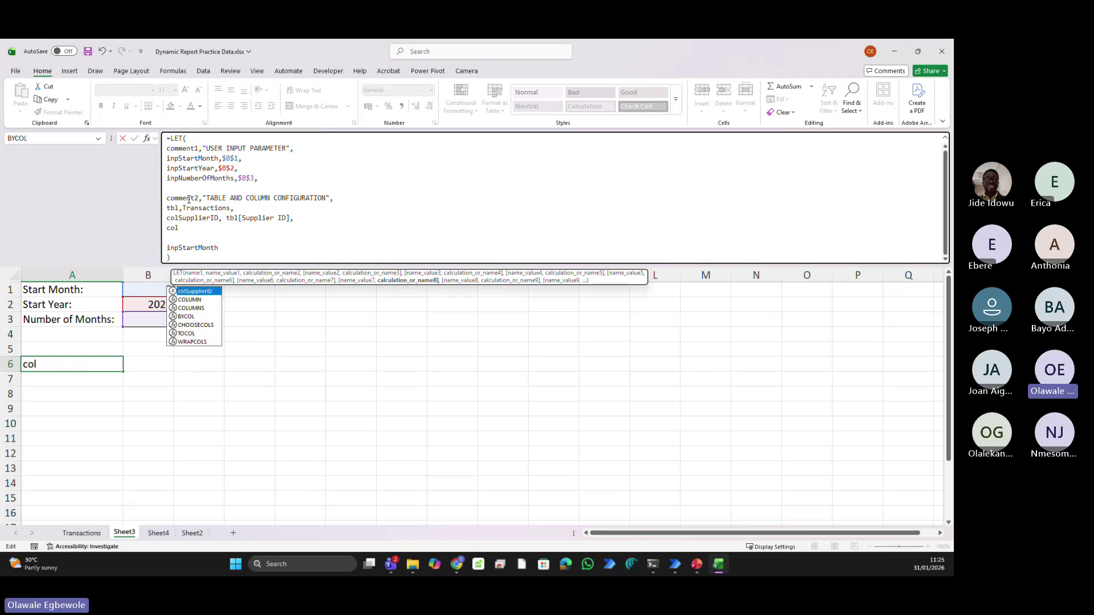
type("Tra")
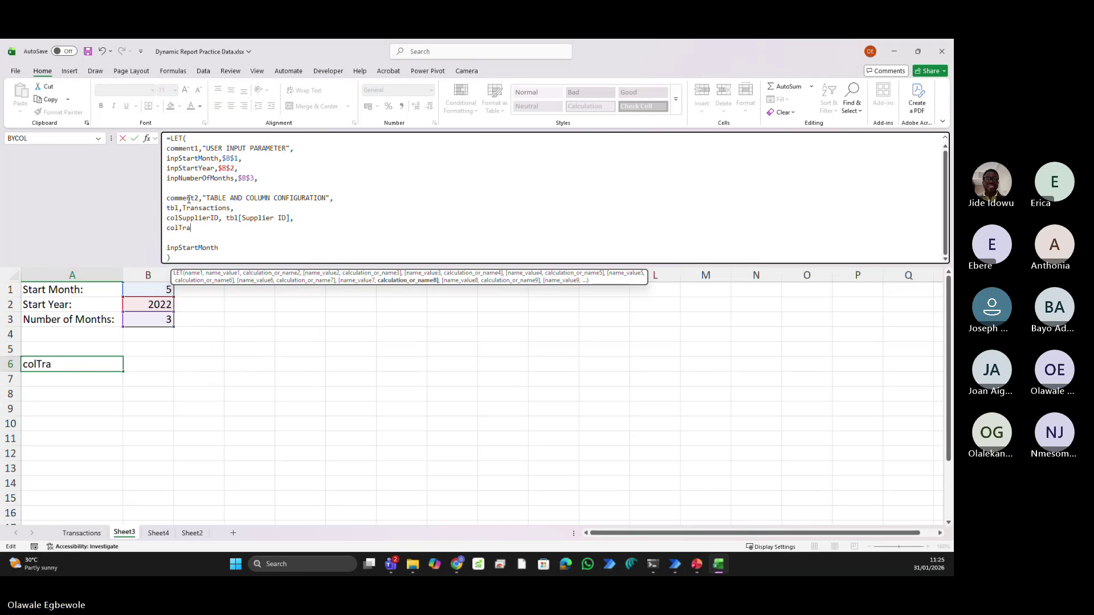
key("BackSpace")
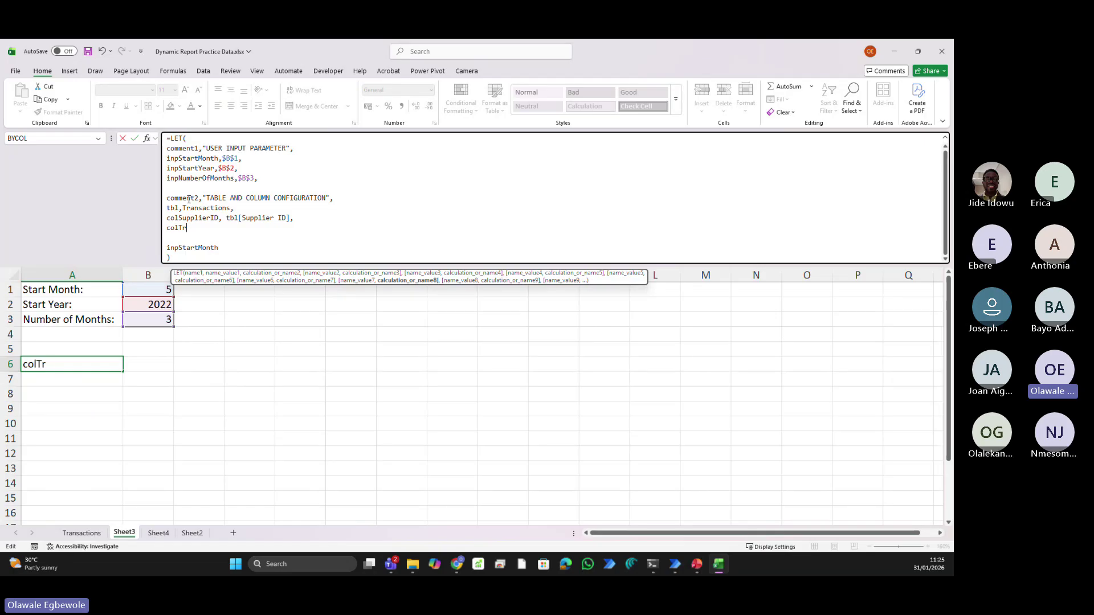
type("xn")
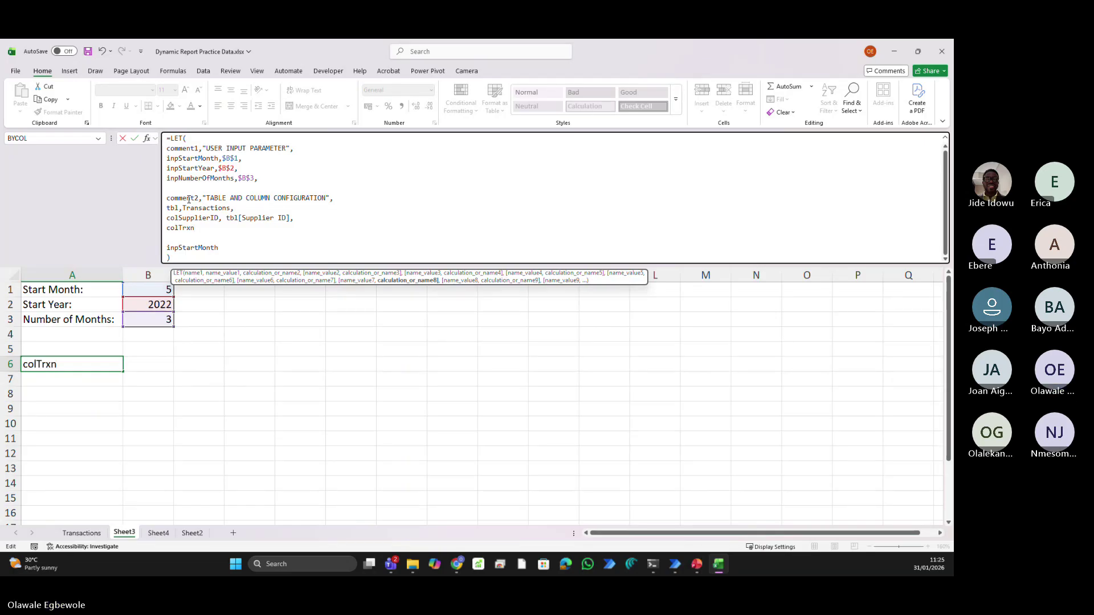
type("Date,")
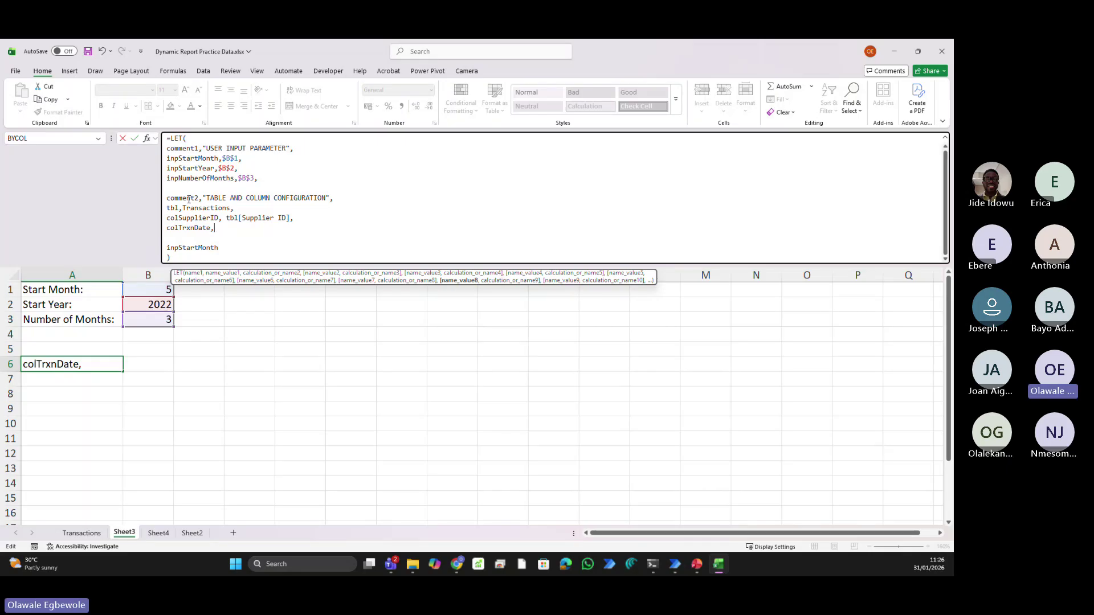
type("tbl")
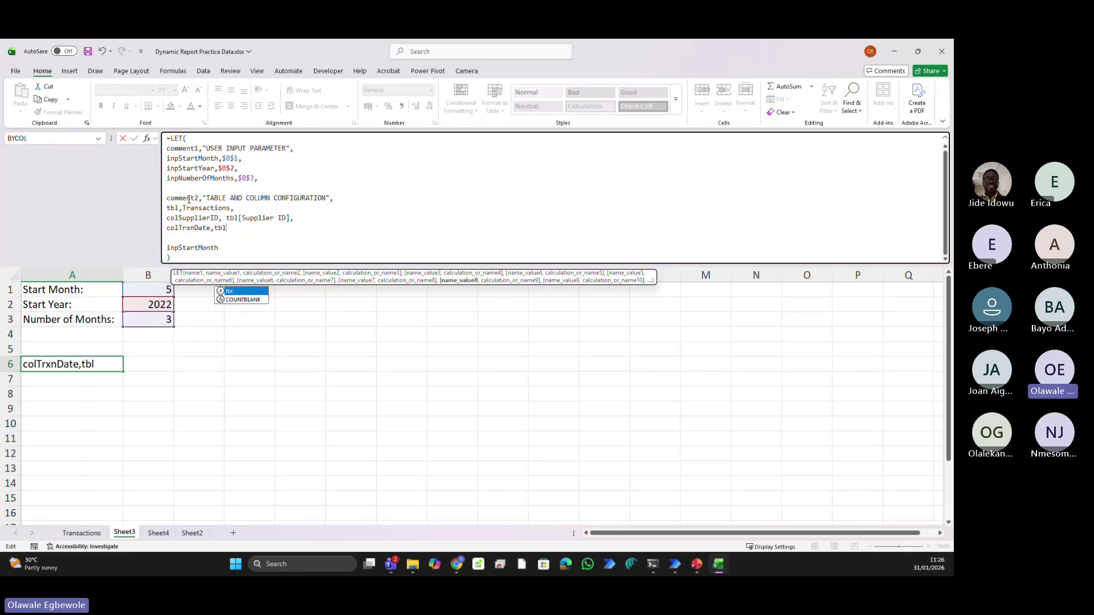
type("[")
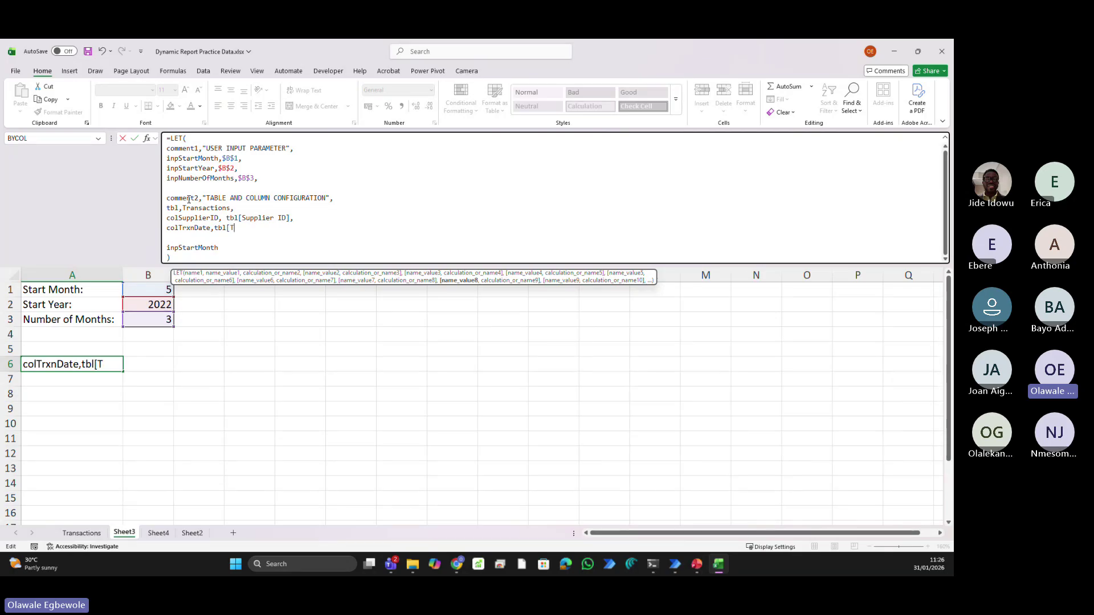
type("Transaction")
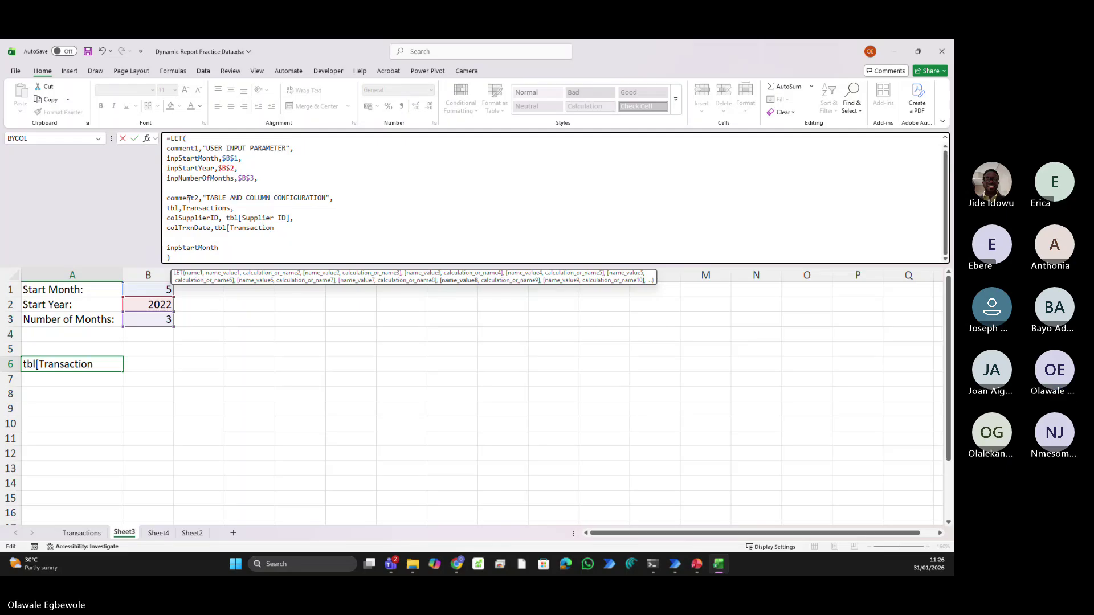
type(" Date")
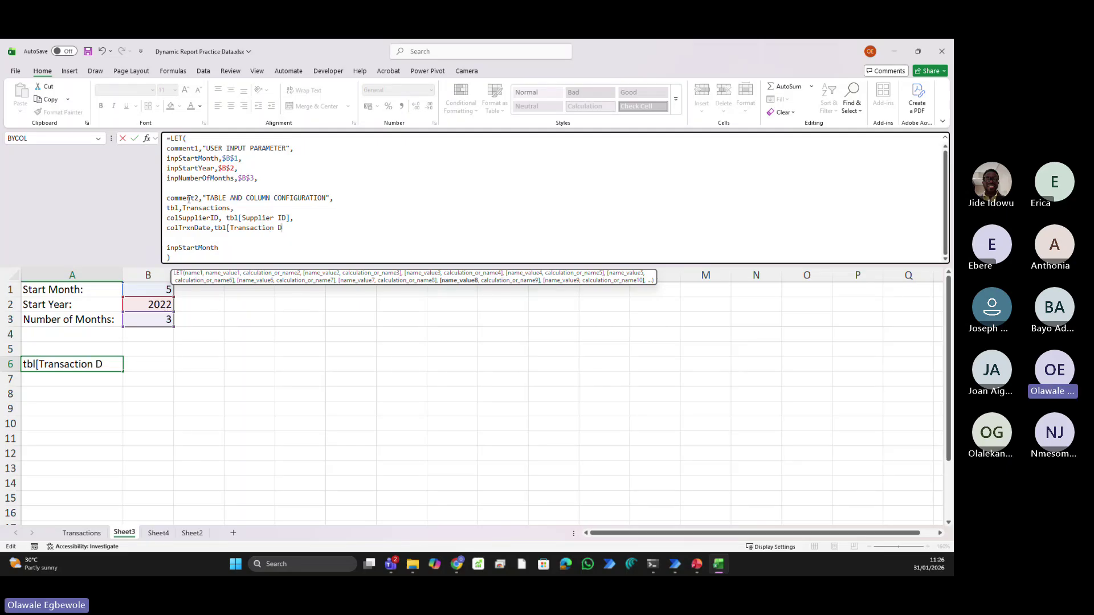
type("]")
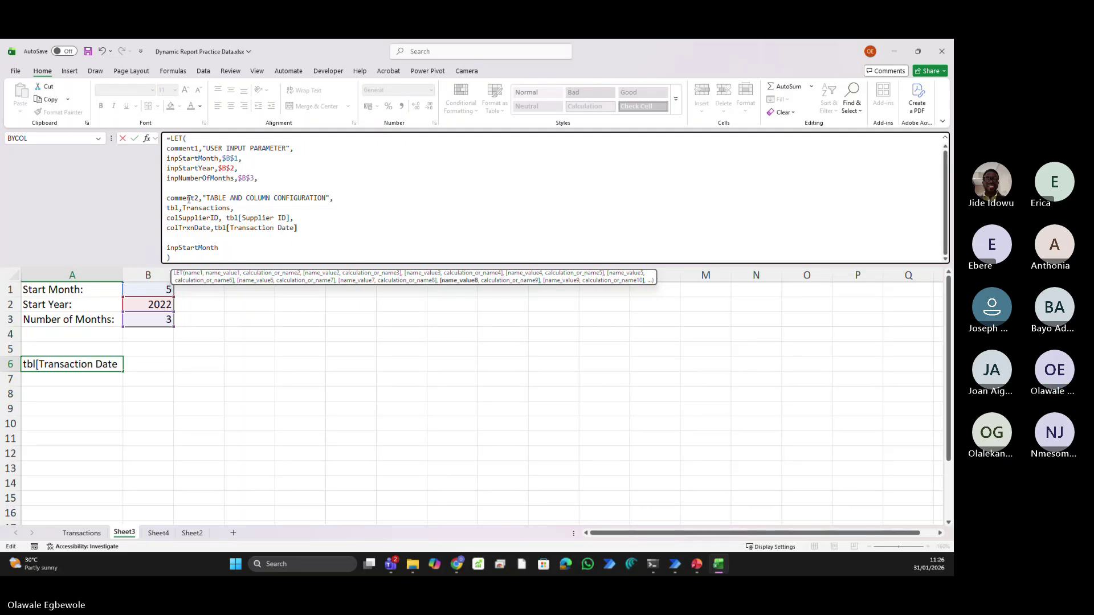
type(",")
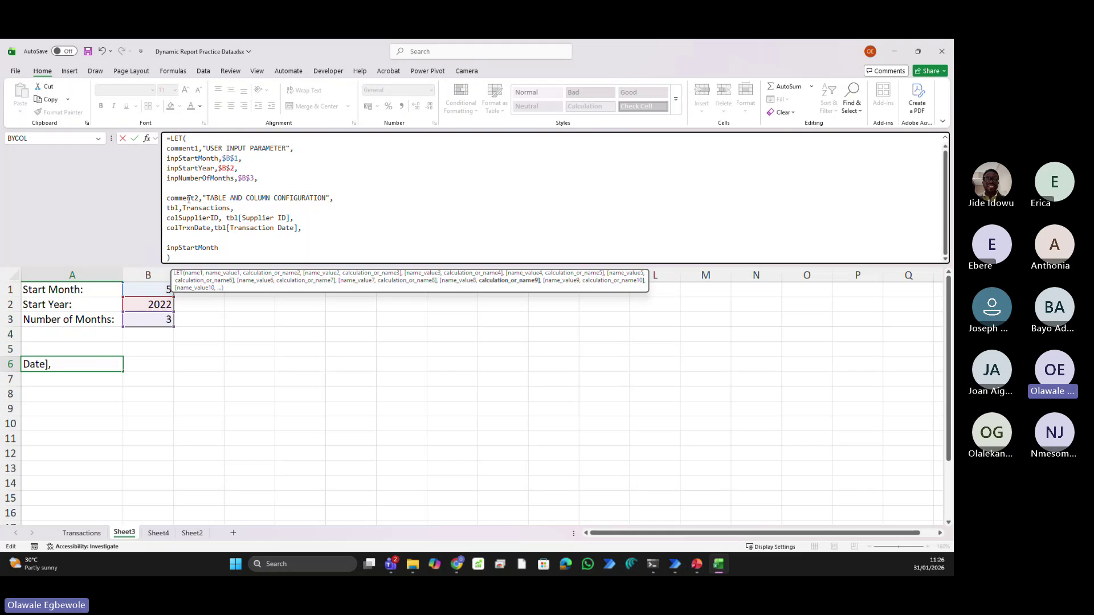
Try to add a colAmount variable referencing a tbl column below colTrxnDate, then remove that unfinished line and try to commit the formula
key("alt+Return")
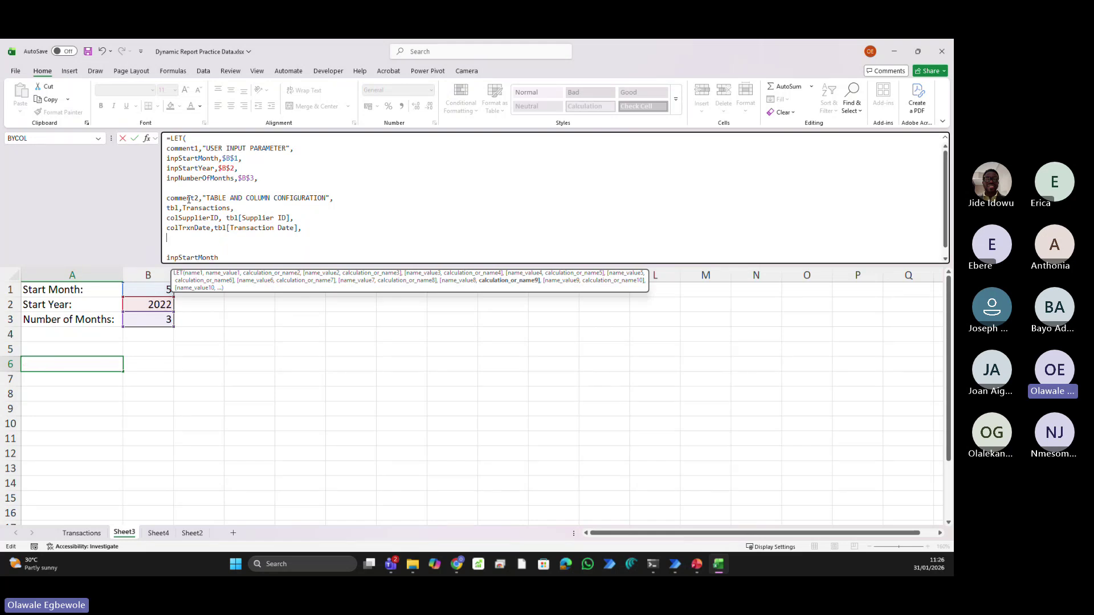
type("col")
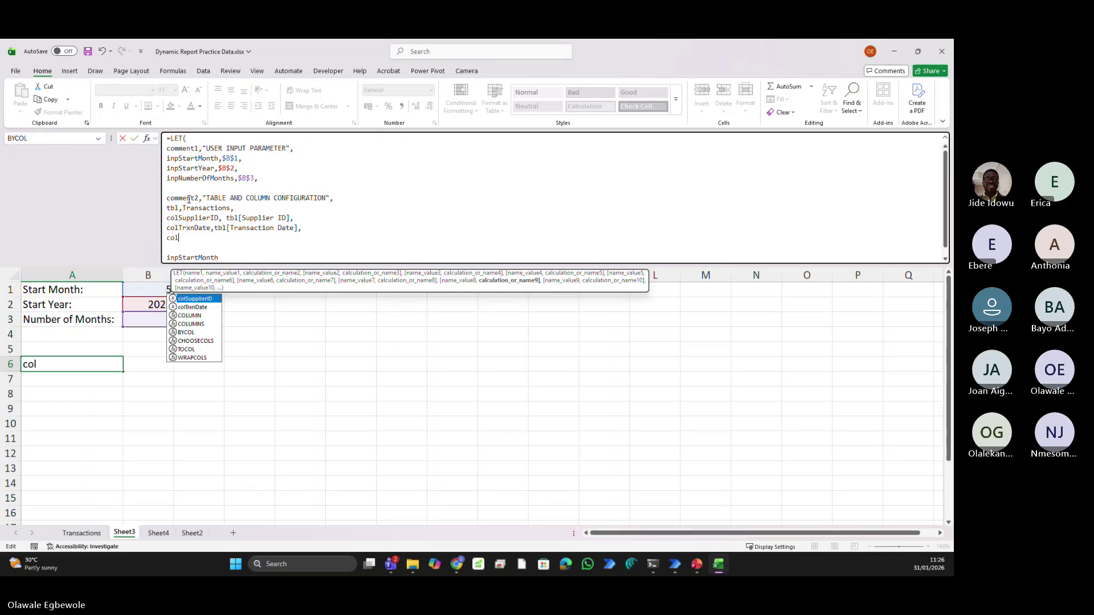
type("Amount")
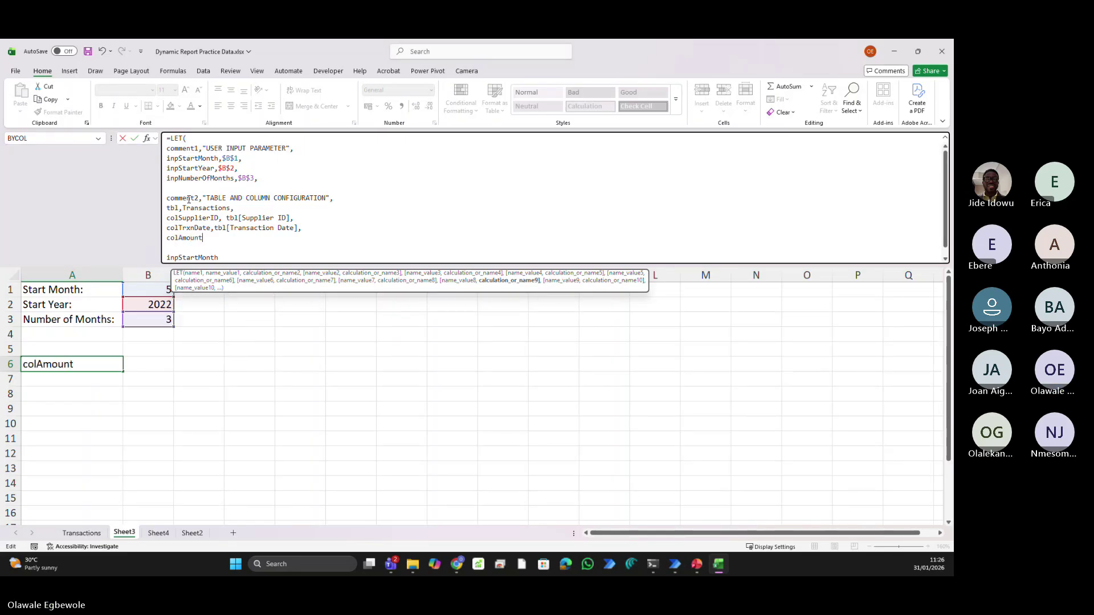
type(",")
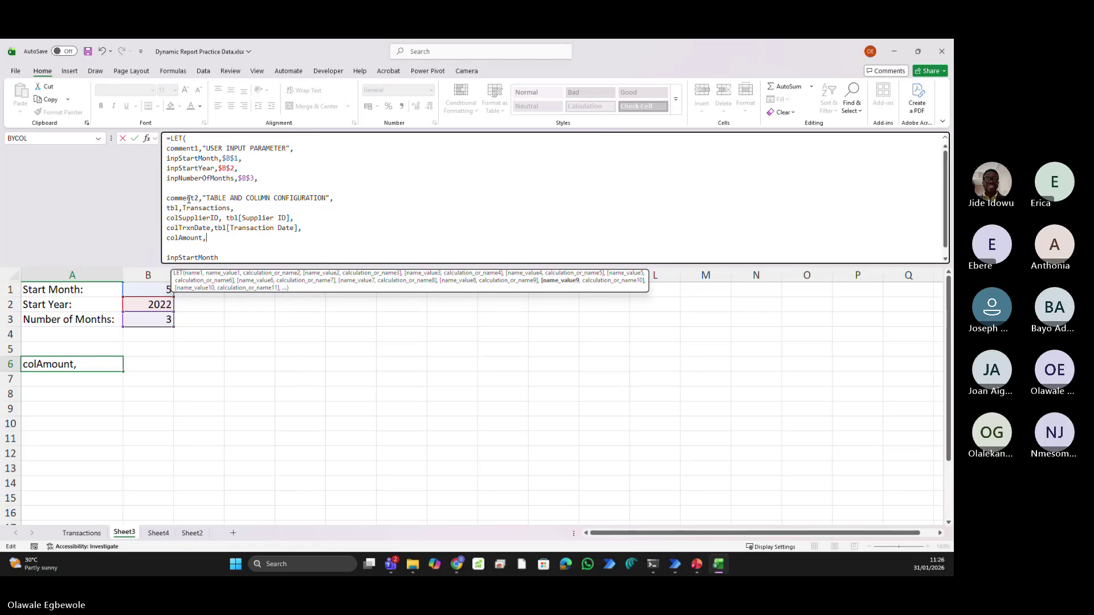
type("tbl")
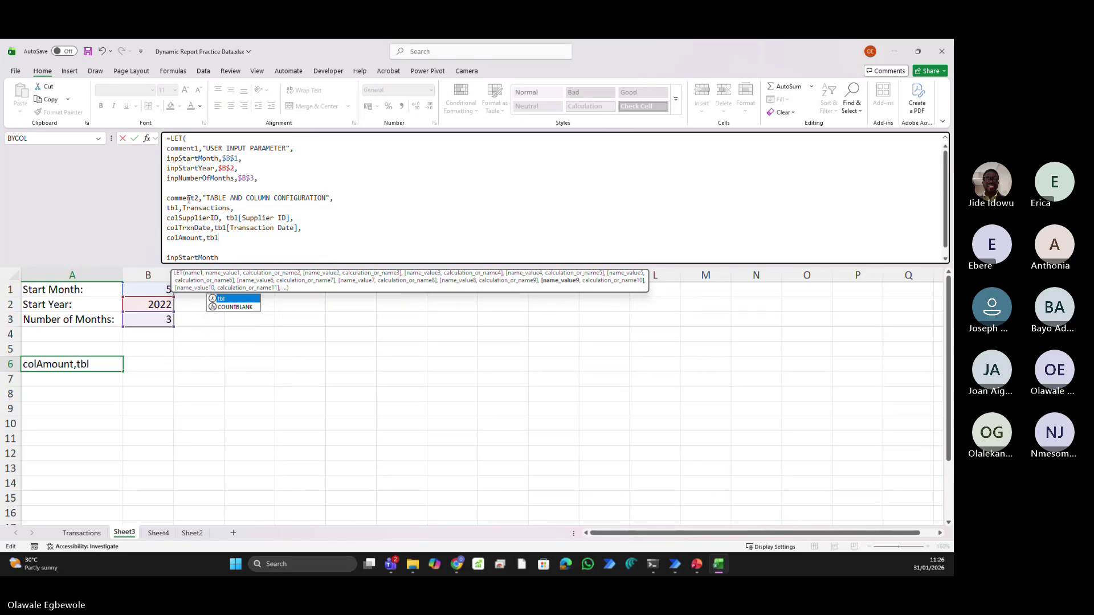
type("[")
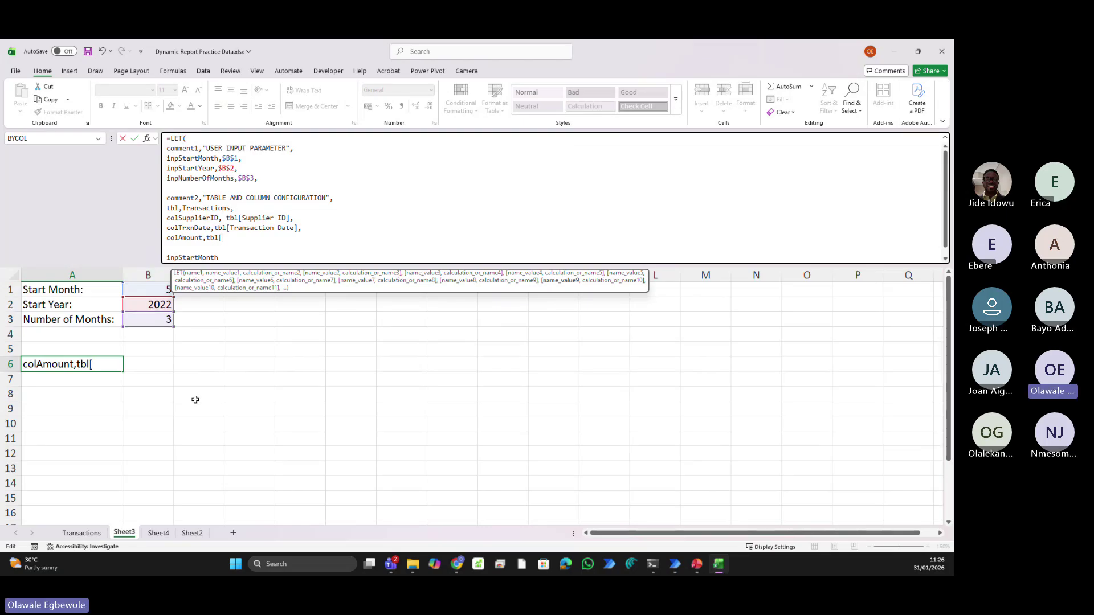
left_click(76, 533)
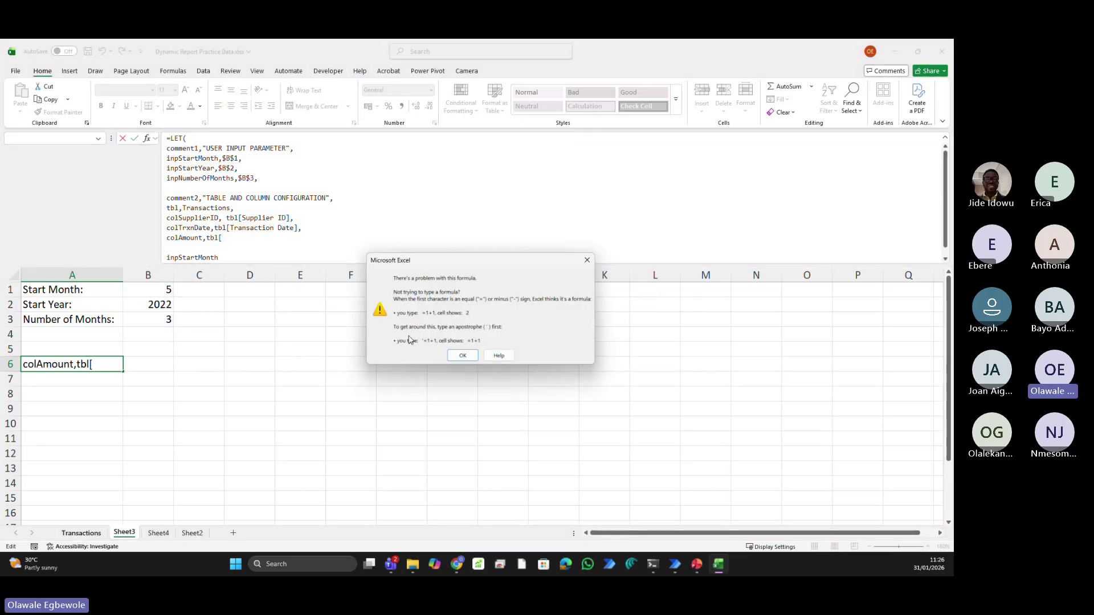
left_click(454, 357)
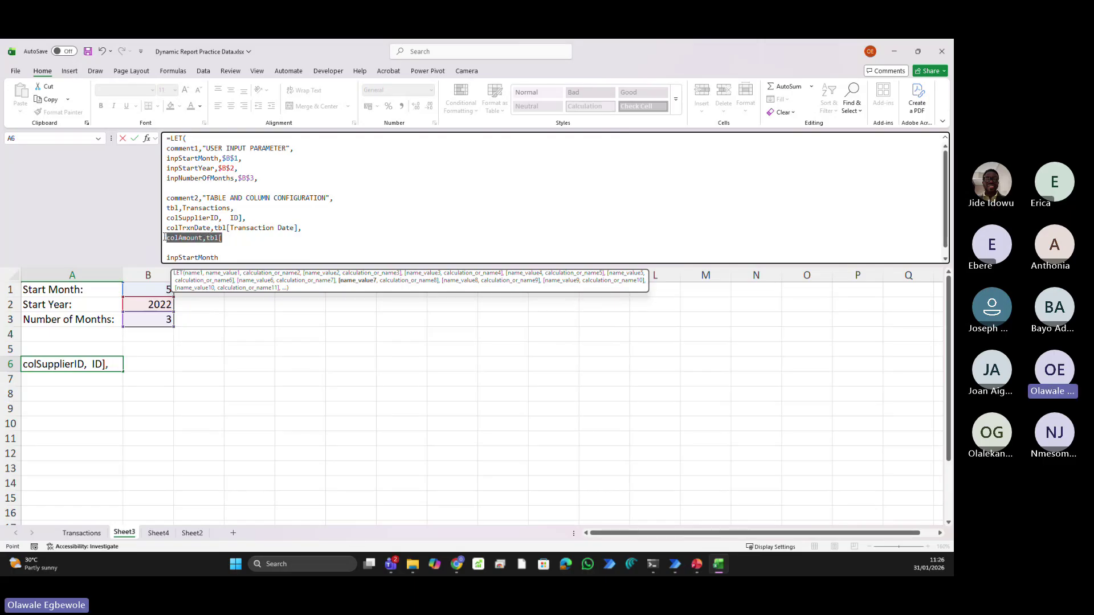
key("BackSpace")
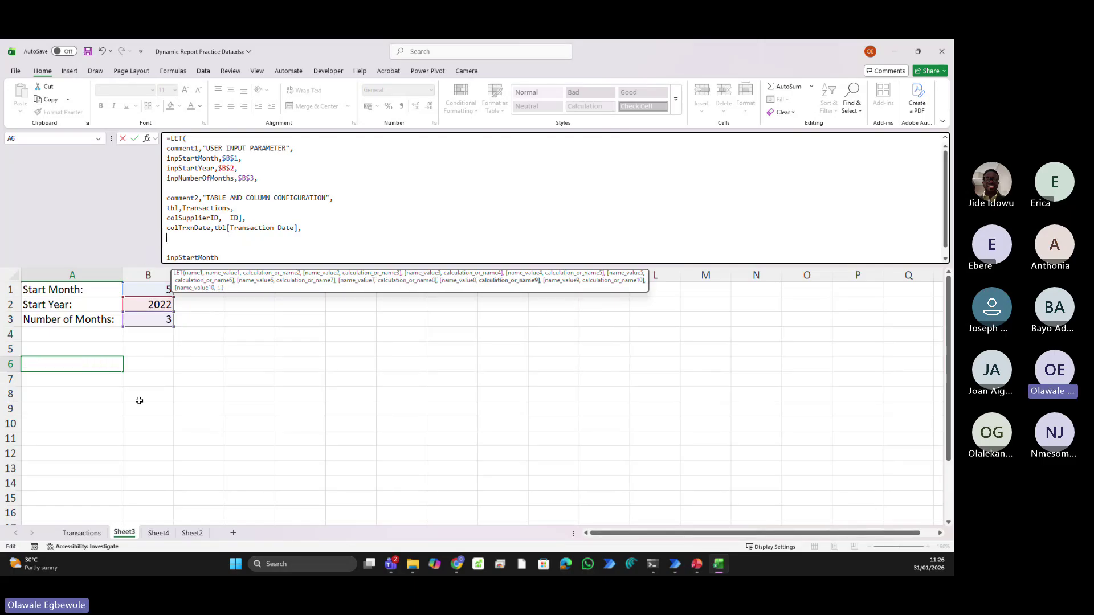
key("Return")
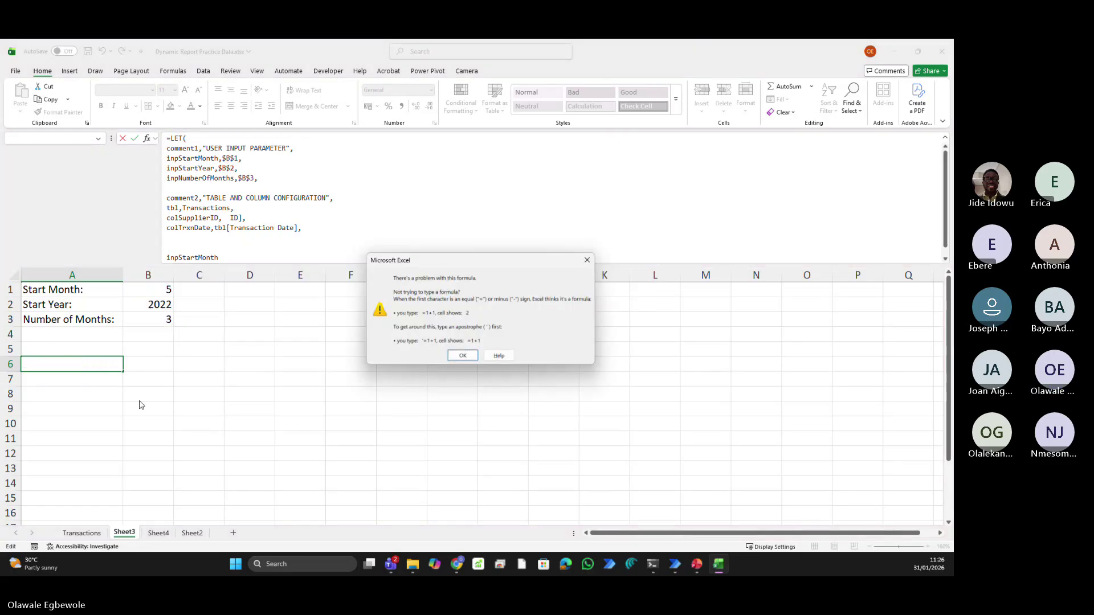
key("Return")
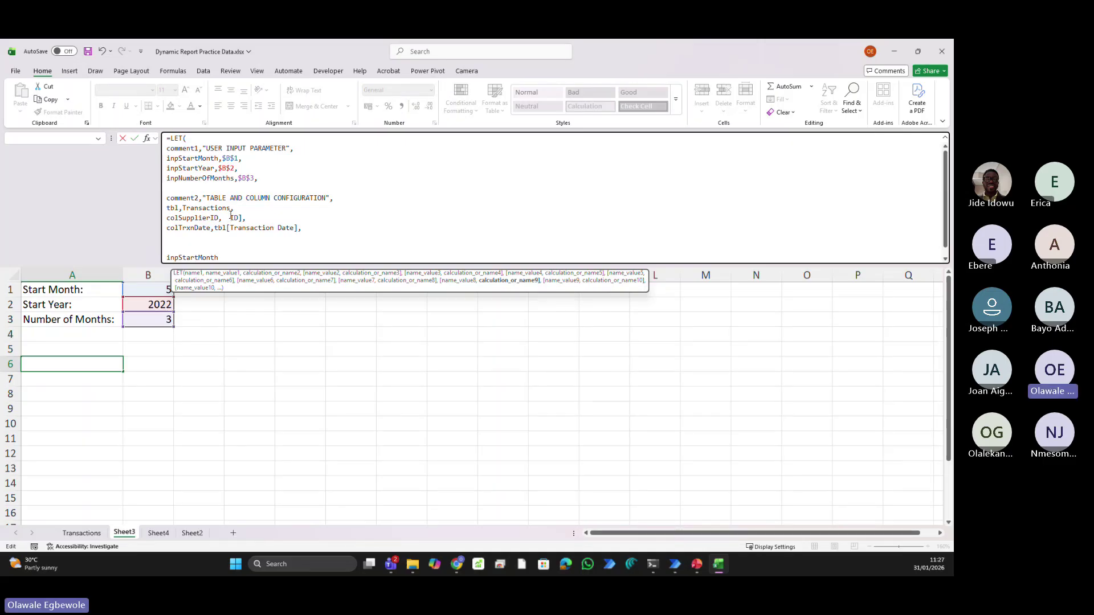
Restore the colSupplierID value to tbl[Supplier ID] in the LET formula and try to commit the formula
left_click(231, 217)
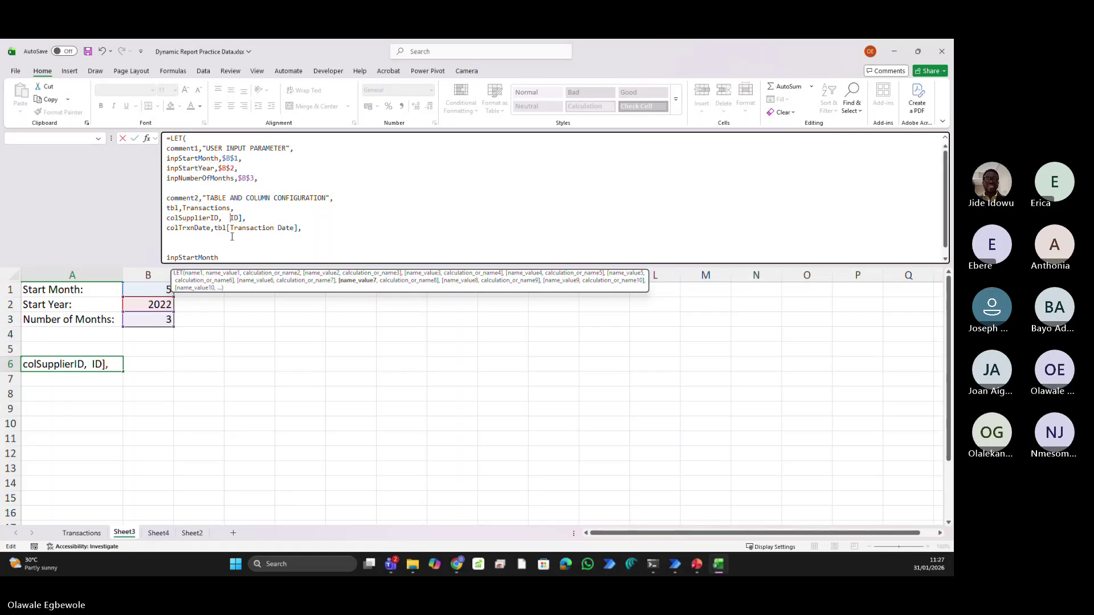
type("tbl")
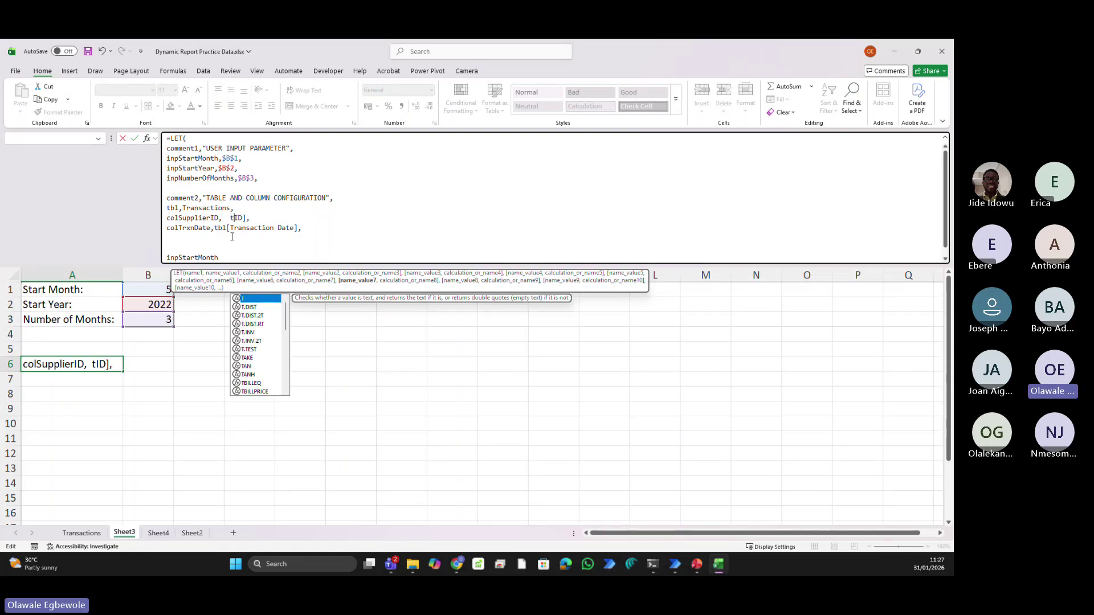
key("Escape")
key("Delete")
key("Delete")
key("Delete")
key("Delete")
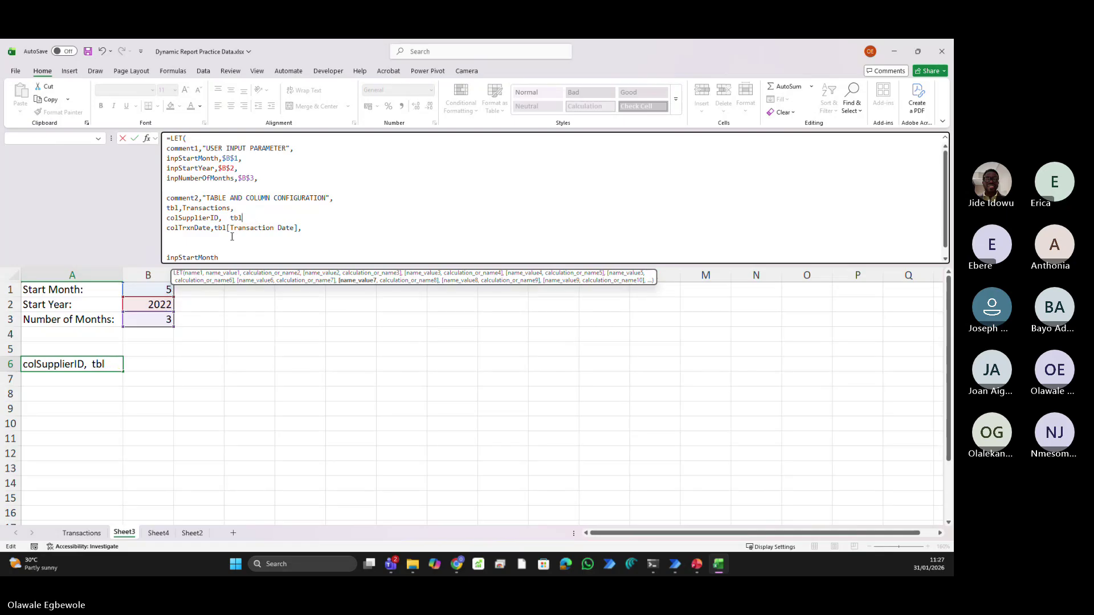
type("[")
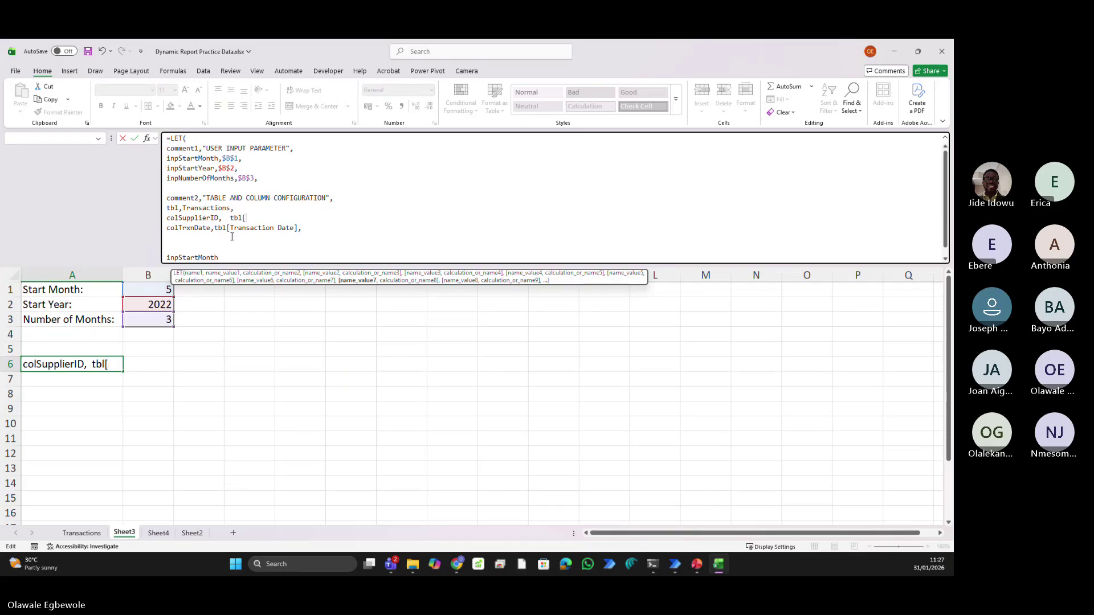
type("suSupplier ID")
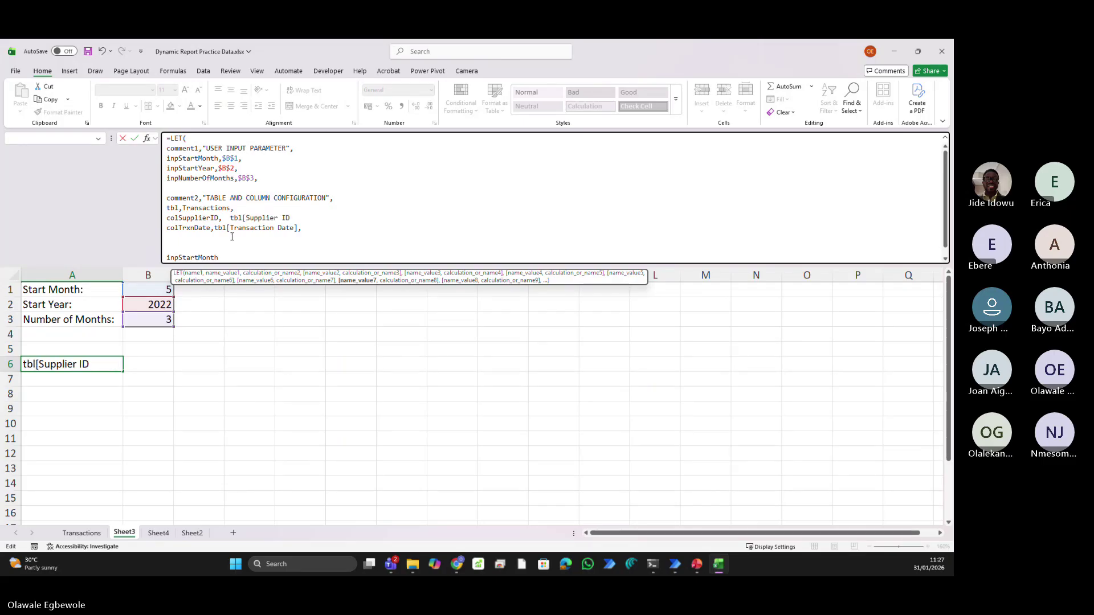
type("],")
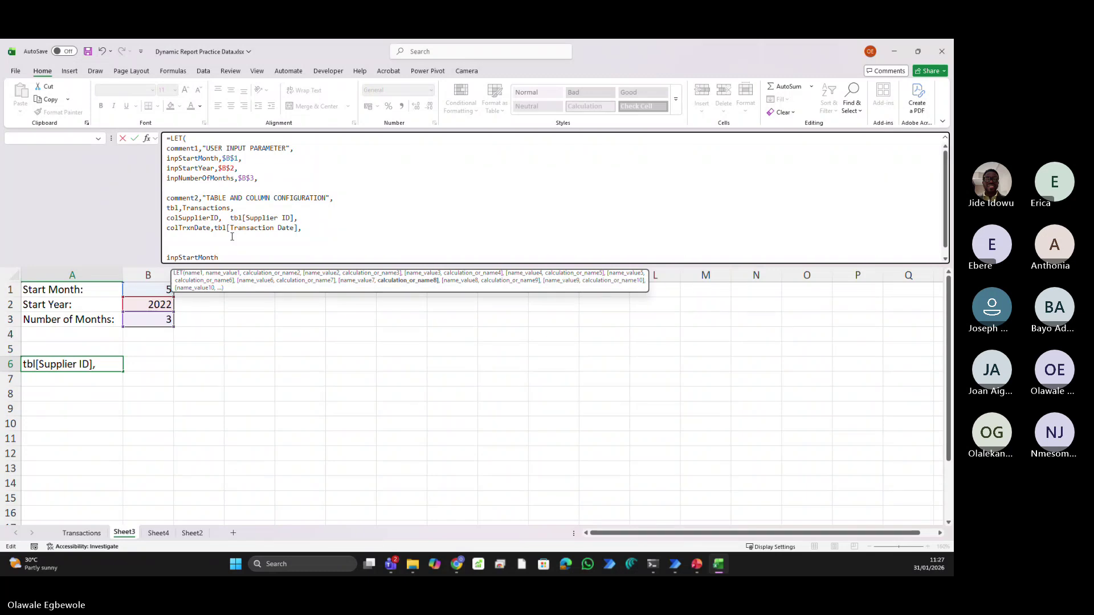
key("Return")
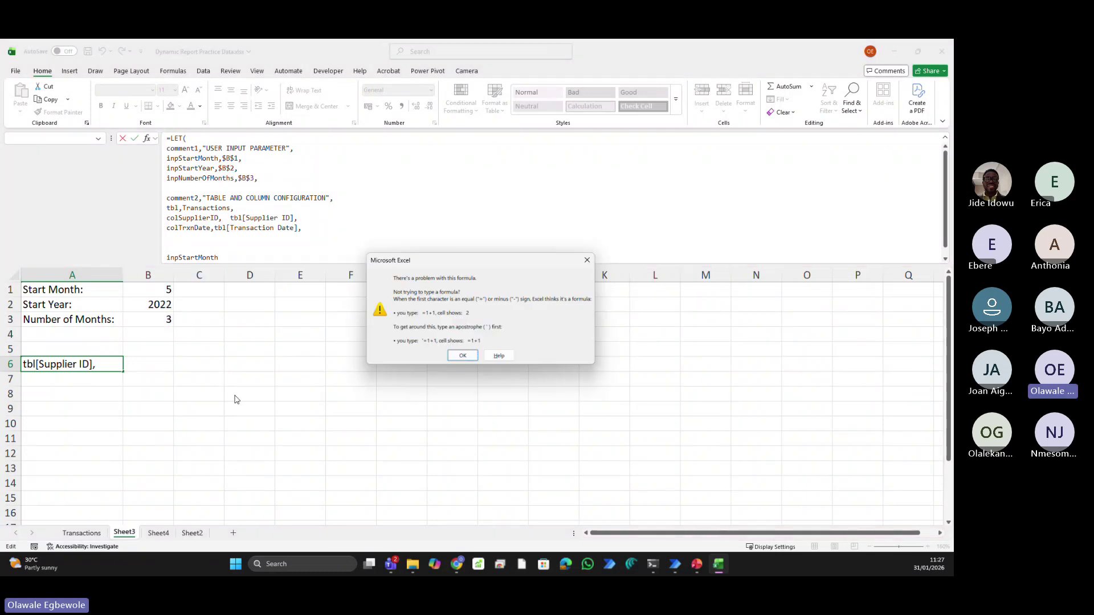
left_click(464, 357)
left_click(257, 246)
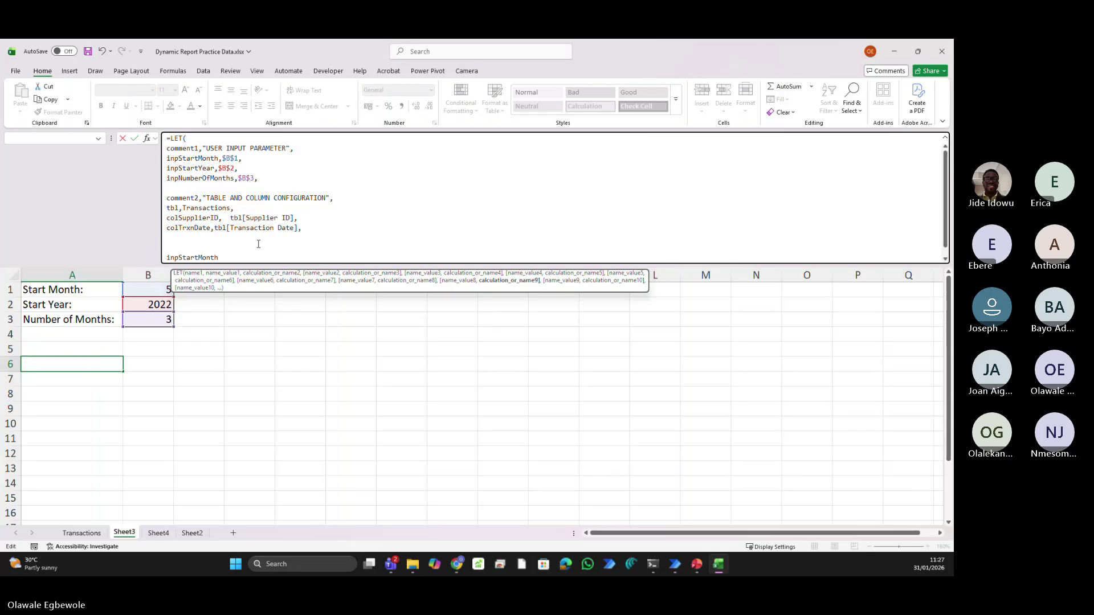
Remove the spaces before tbl[Supplier ID] in the colSupplierID line, try to commit the formula, and discard the pending edits
left_click(229, 219)
key("Delete")
key("Delete")
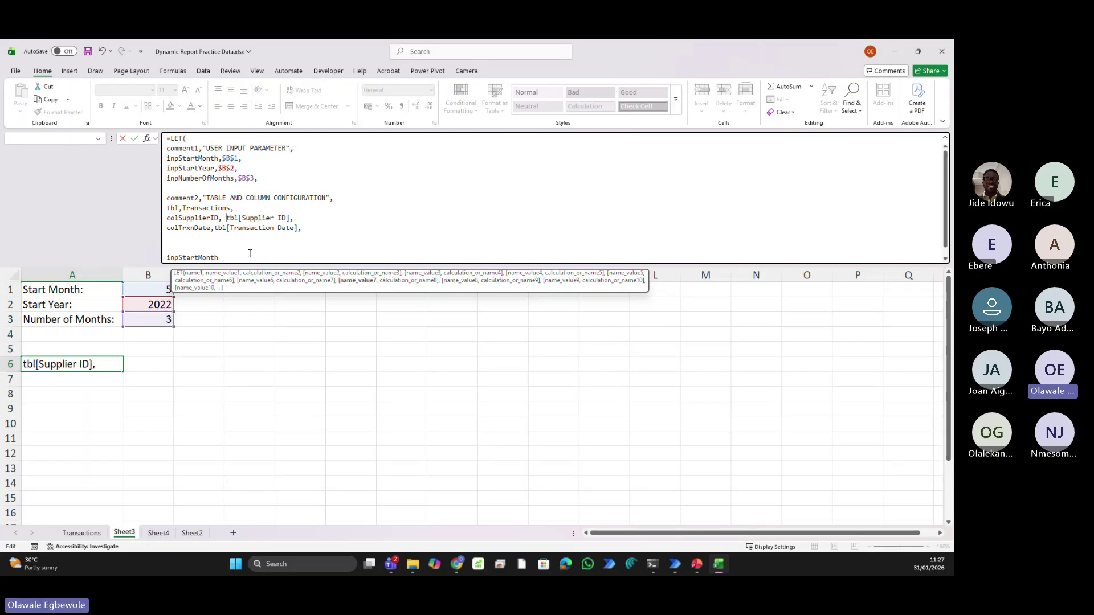
key("Return")
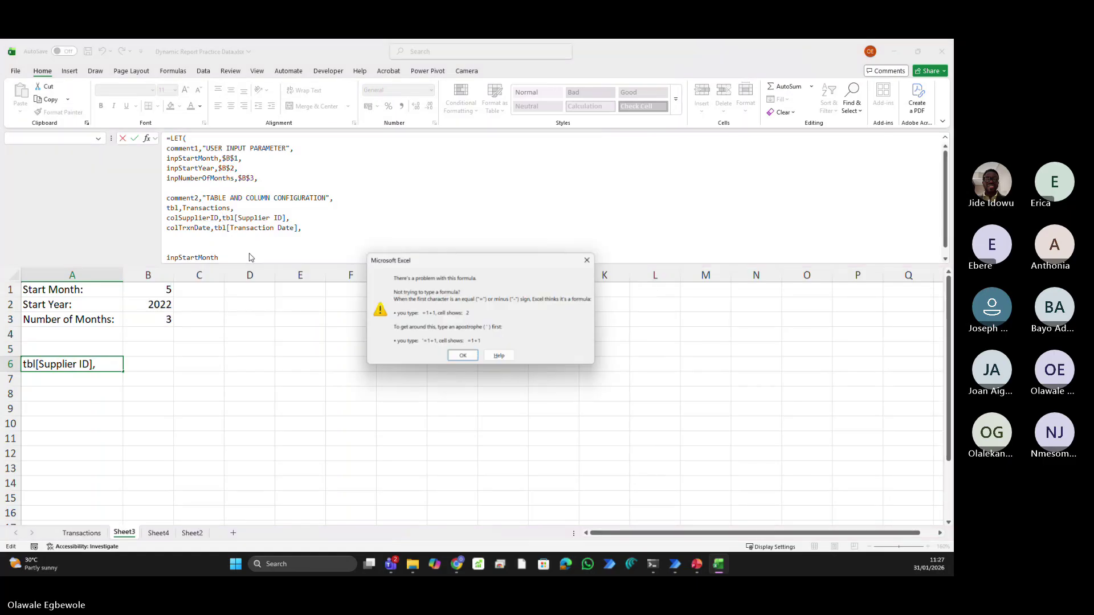
key("Return")
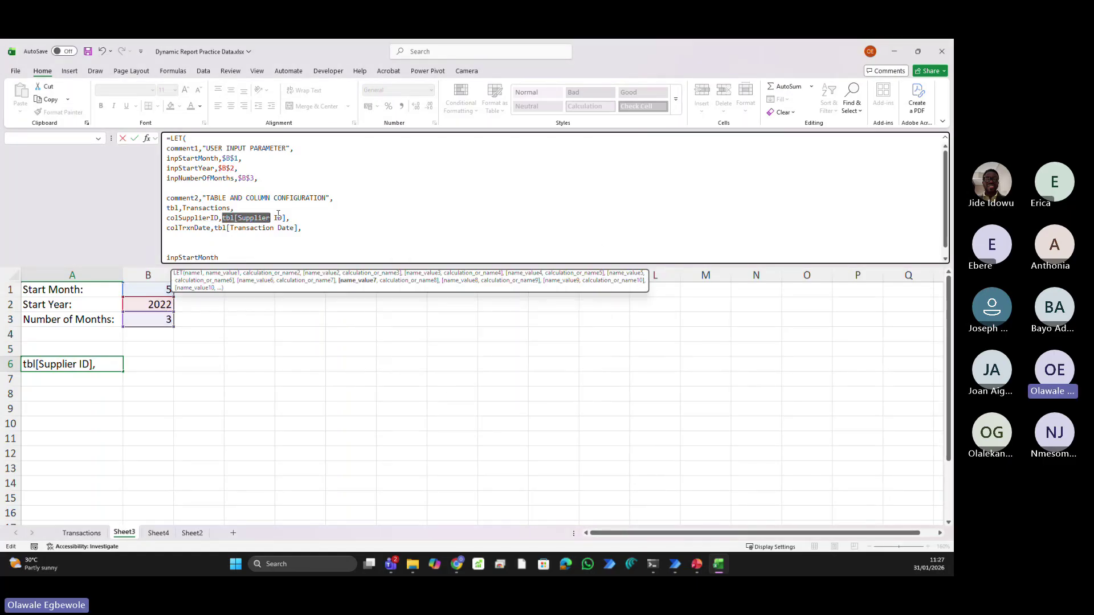
key("Escape")
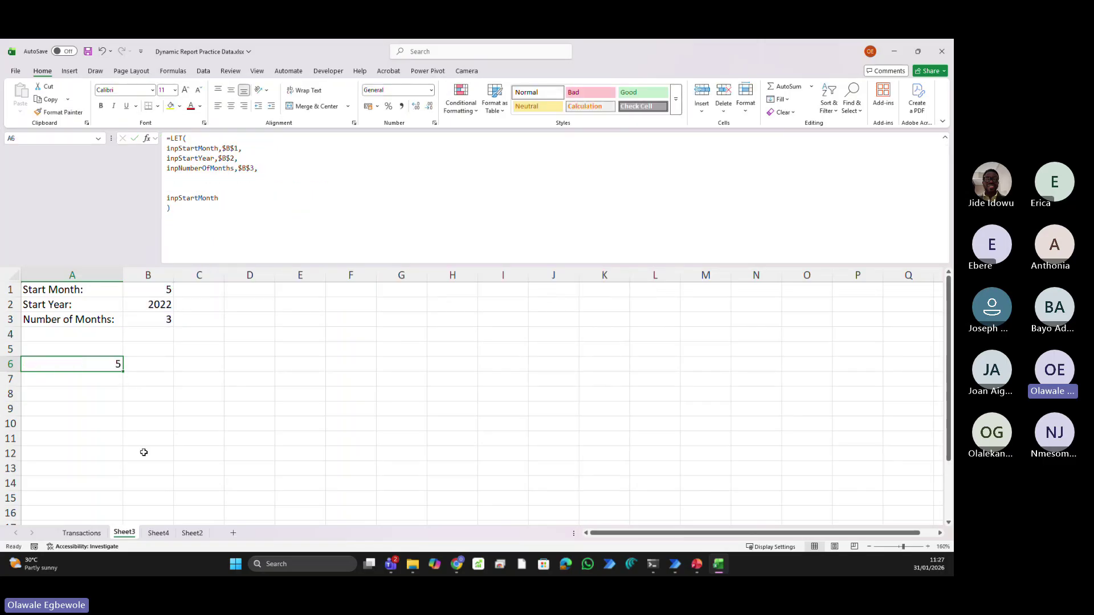
Review the column headers on the Transactions sheet and copy the Supplier ID header text
left_click(83, 533)
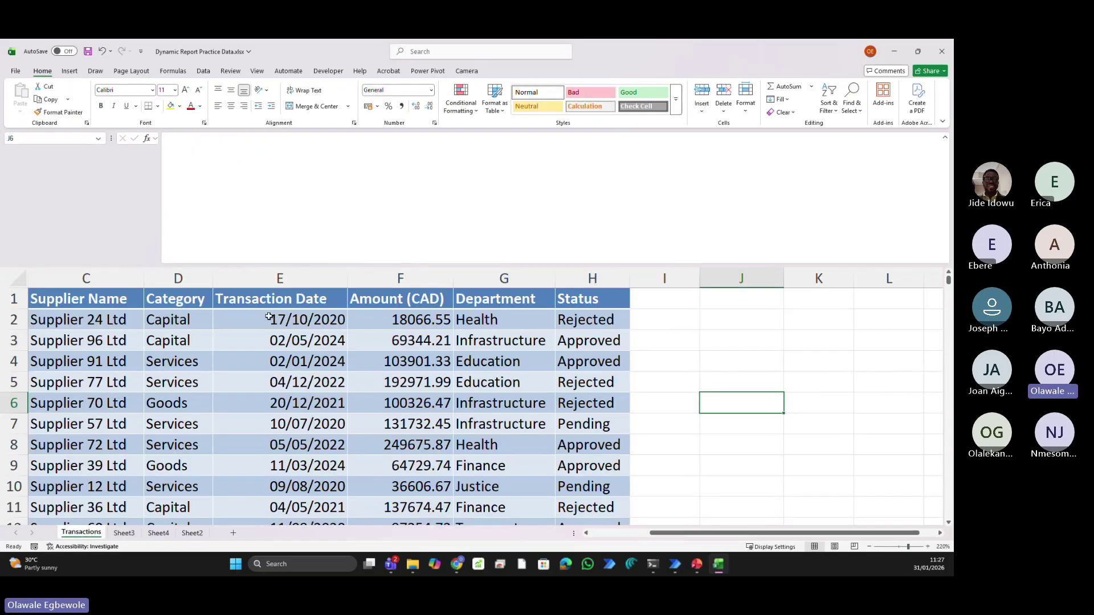
left_click(77, 302)
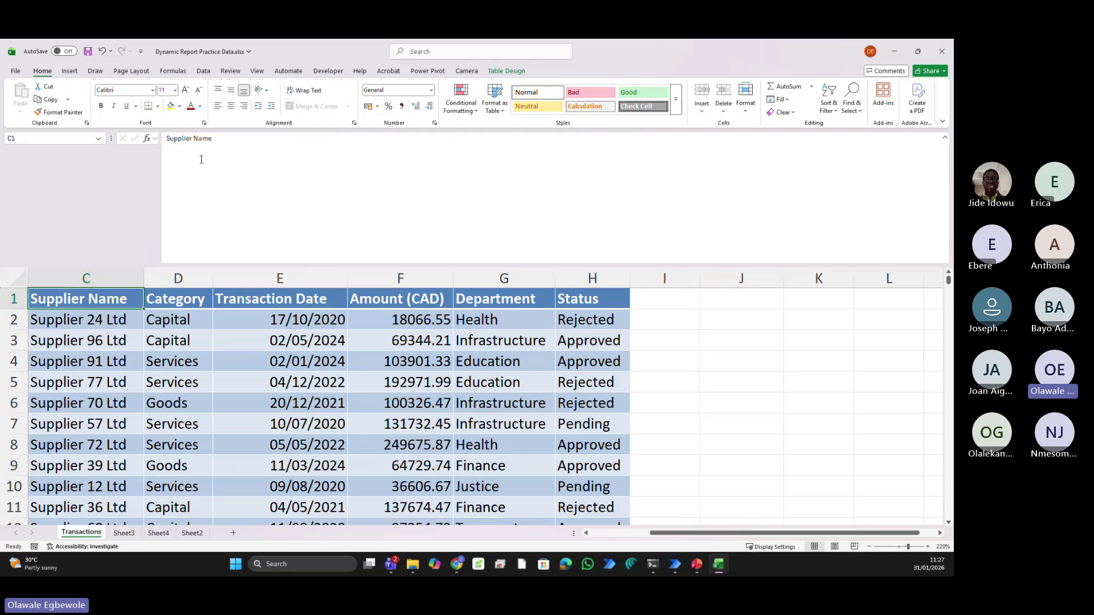
left_click_drag(653, 533, 592, 538)
left_click(140, 302)
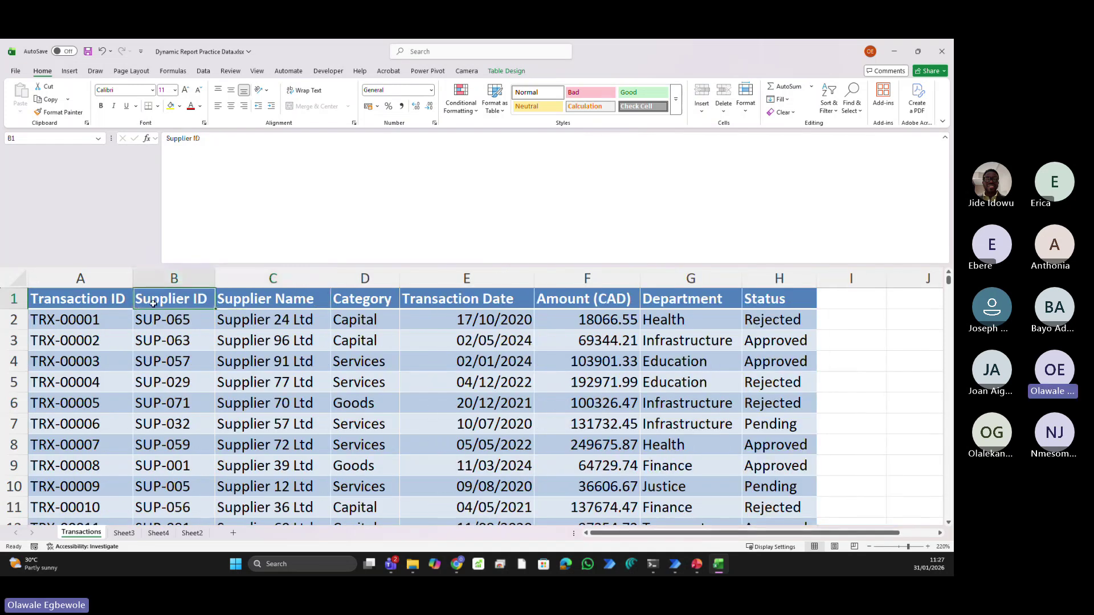
left_click_drag(207, 141, 163, 143)
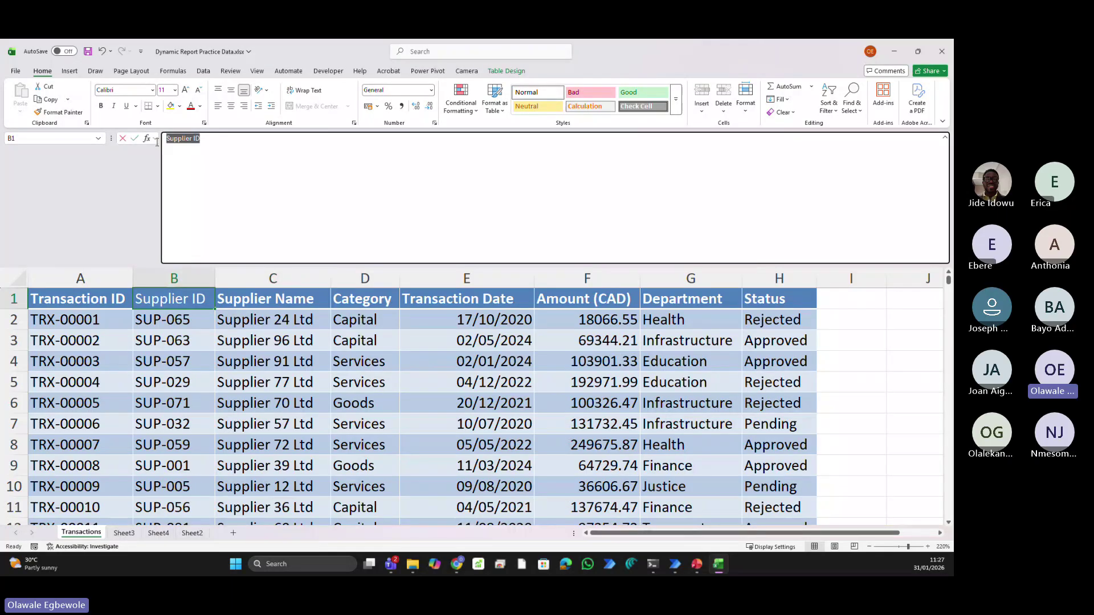
key("Escape")
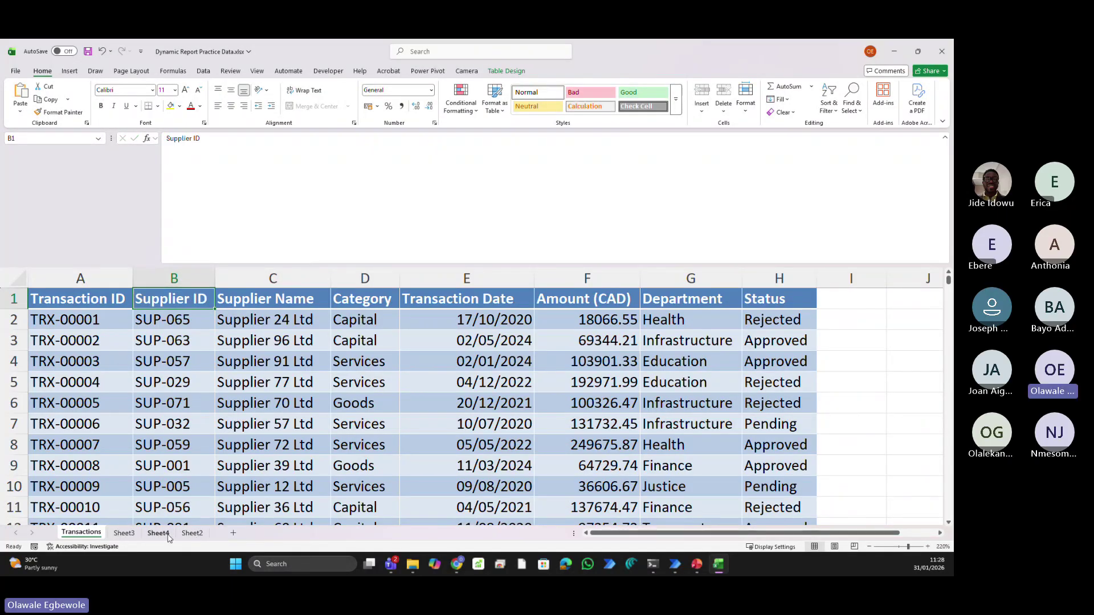
Delete the worksheet Sheet2 from the workbook
left_click(193, 533)
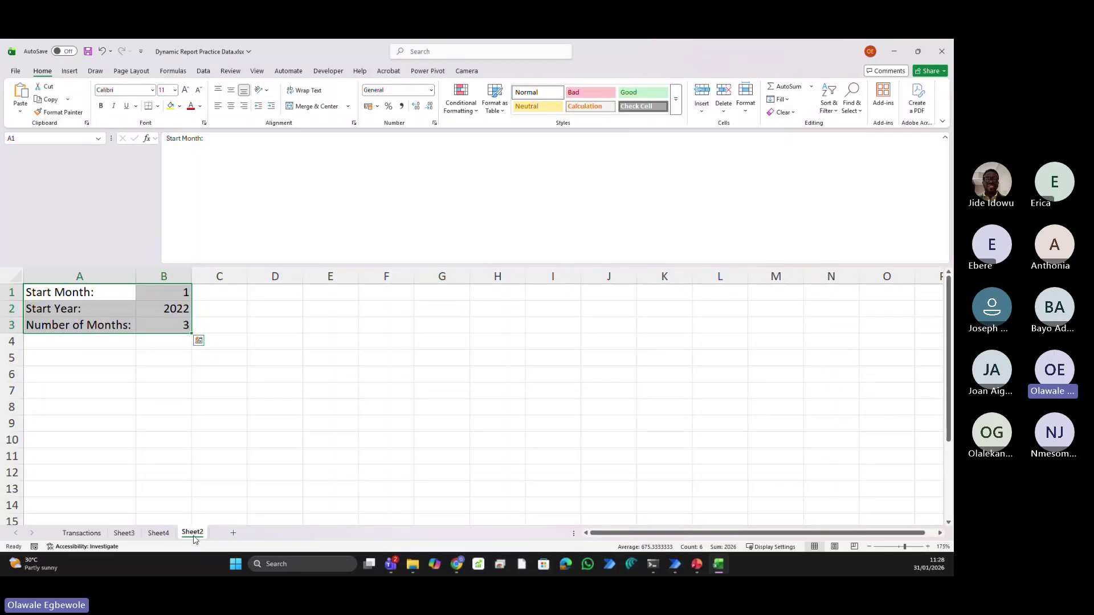
right_click(193, 534)
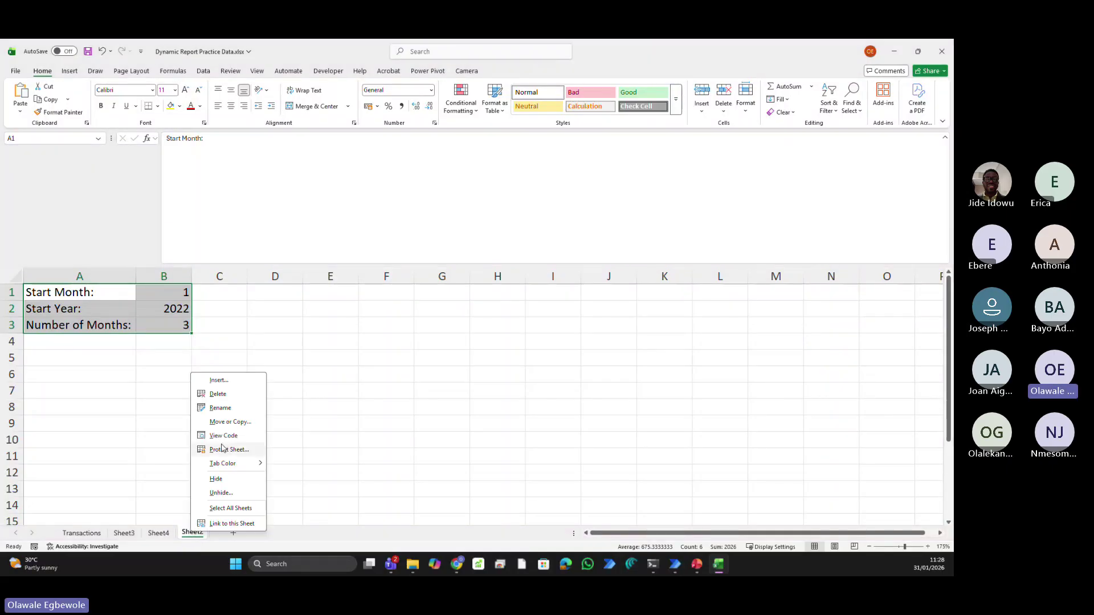
left_click(217, 394)
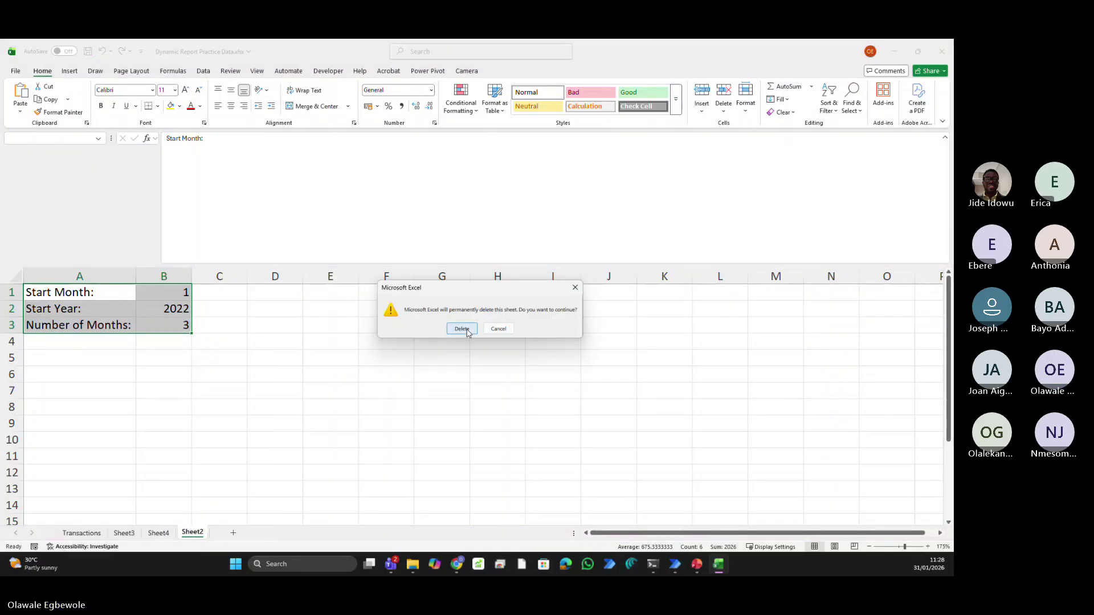
key("Return")
Add the variable tbl, set to Transactions, on its own line below inpNumberOfMonths in Sheet3's LET formula and commit it
left_click(125, 533)
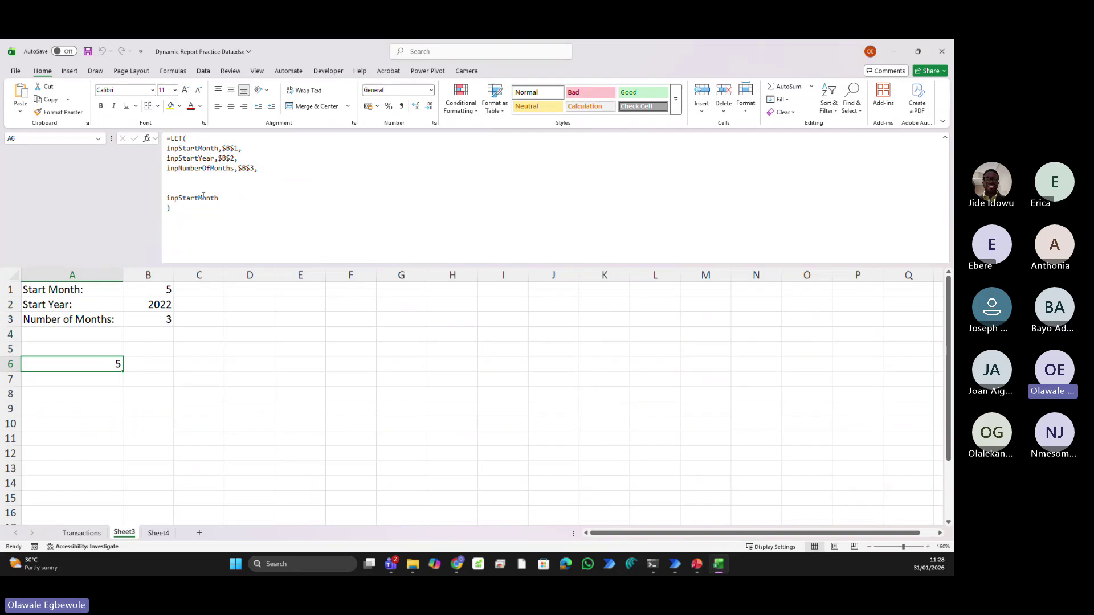
left_click(221, 180)
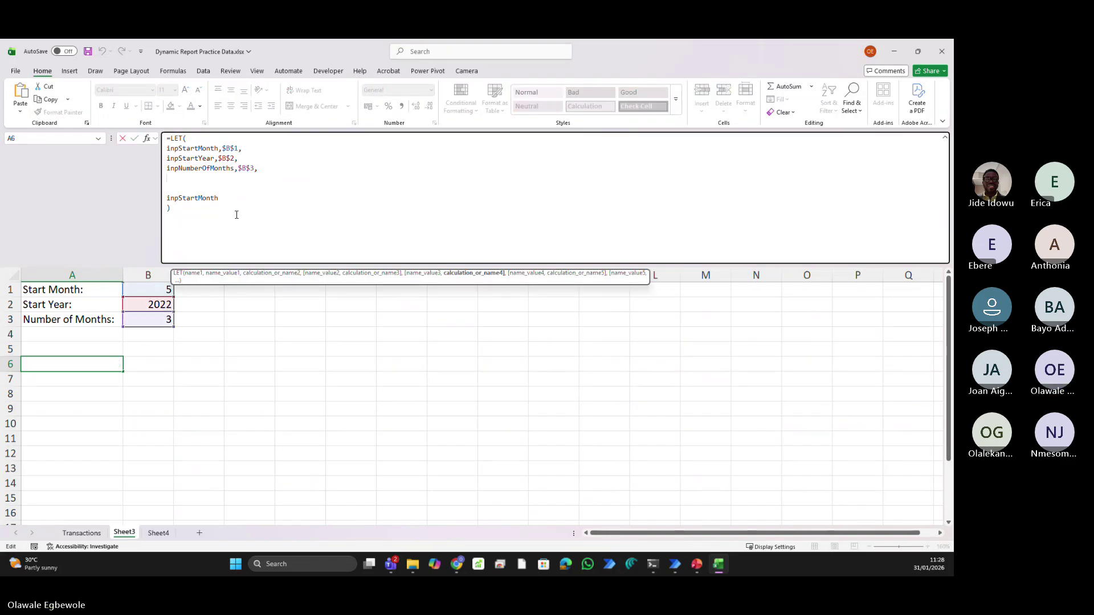
key("alt+Return")
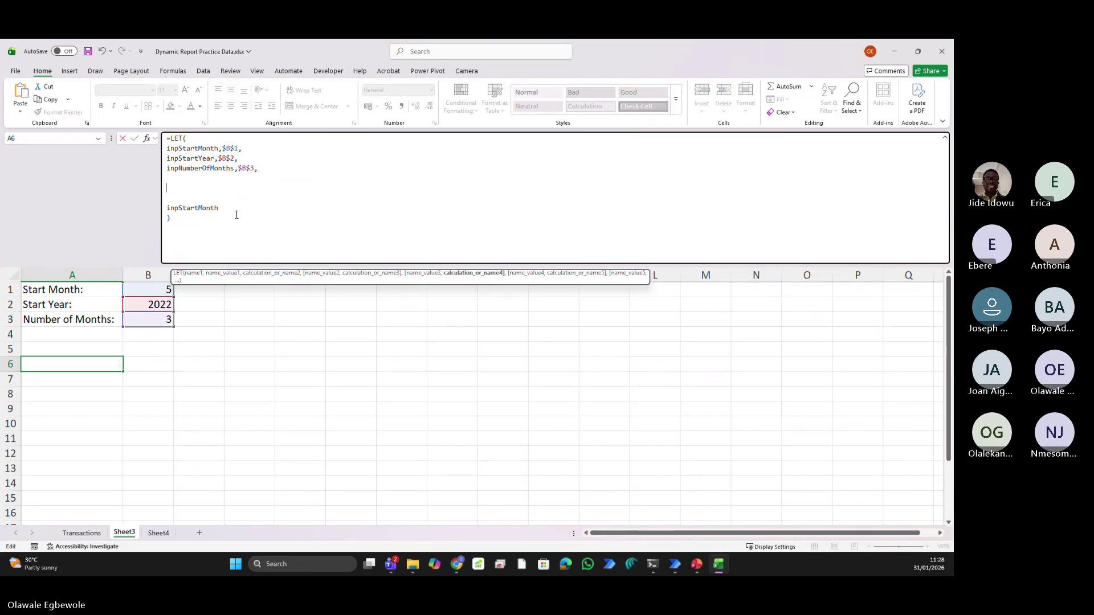
type("tbl")
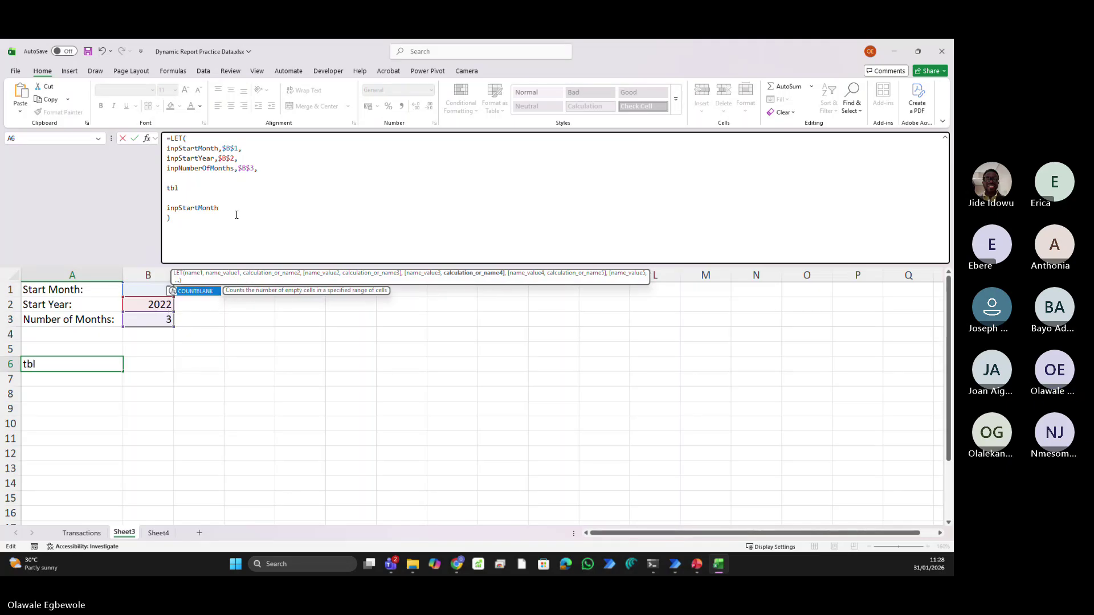
type(",Tr")
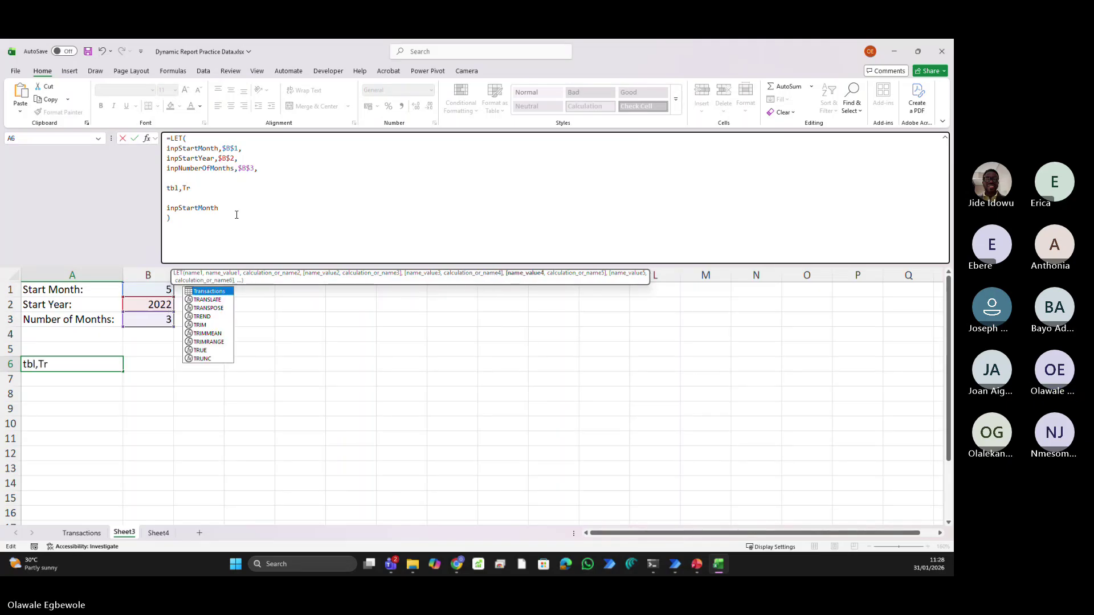
type("ansactions")
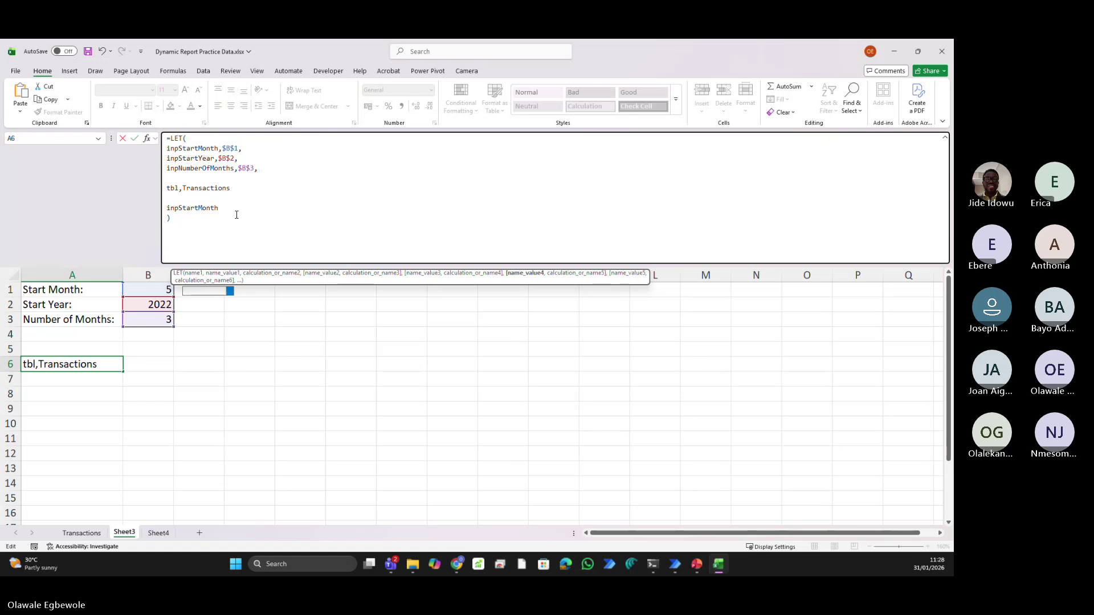
type(",")
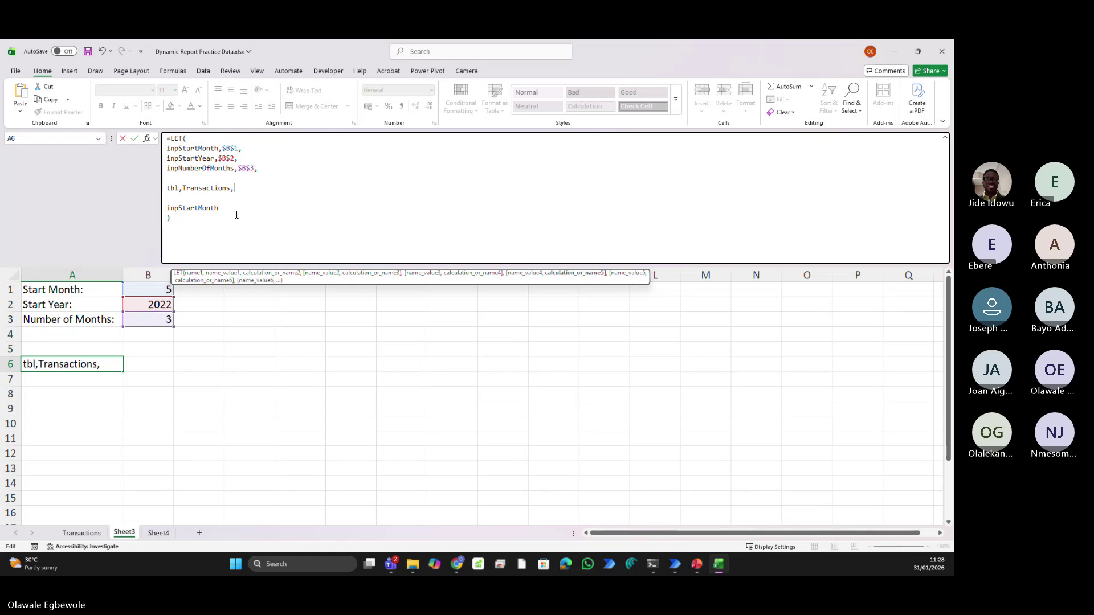
key("Tab")
key("Up")
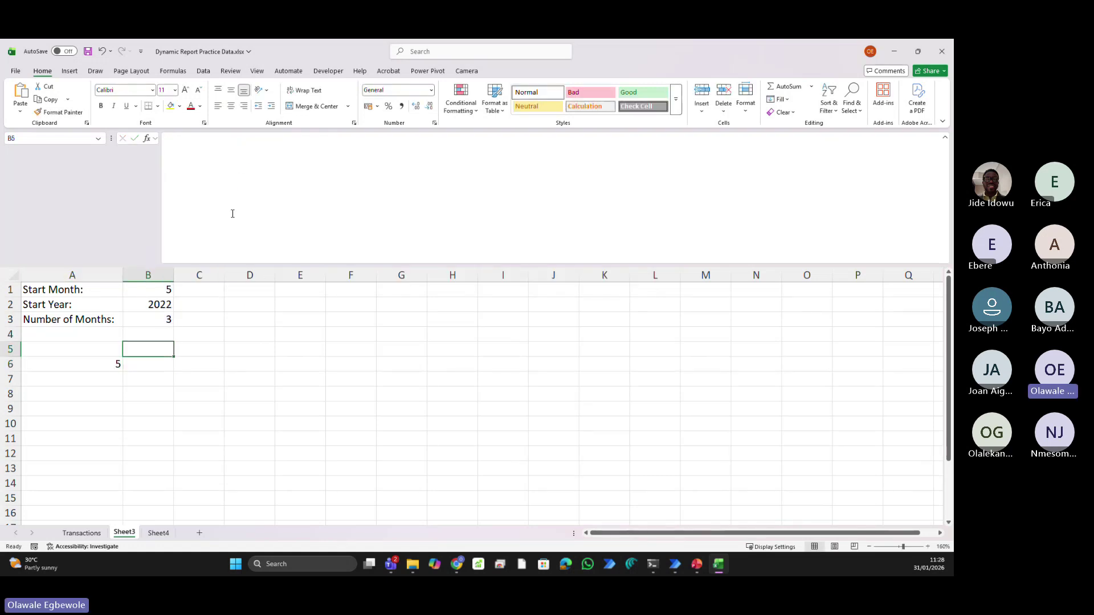
Add the variable colSupplierID, set to tbl[Supplier ID], below the tbl line of the A6 formula and try to commit it
left_click(66, 367)
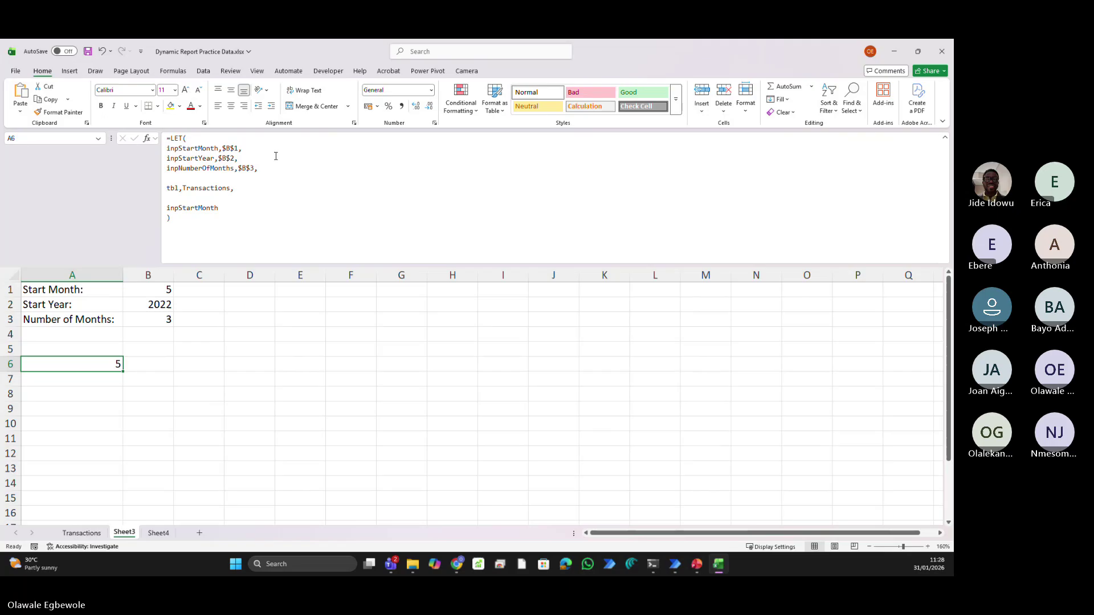
left_click(190, 198)
type("c")
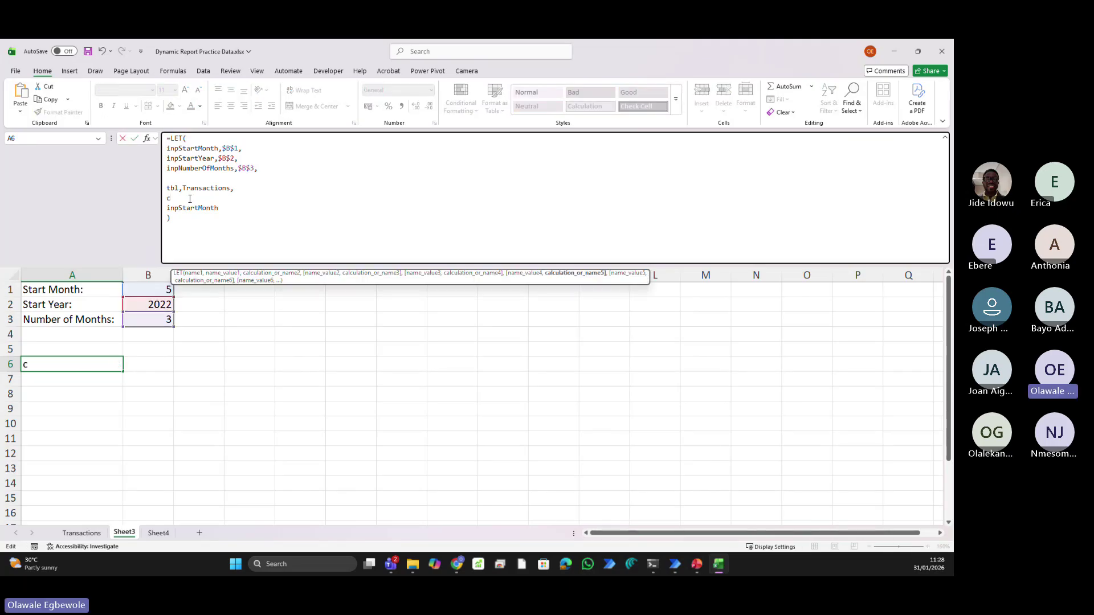
type("ol")
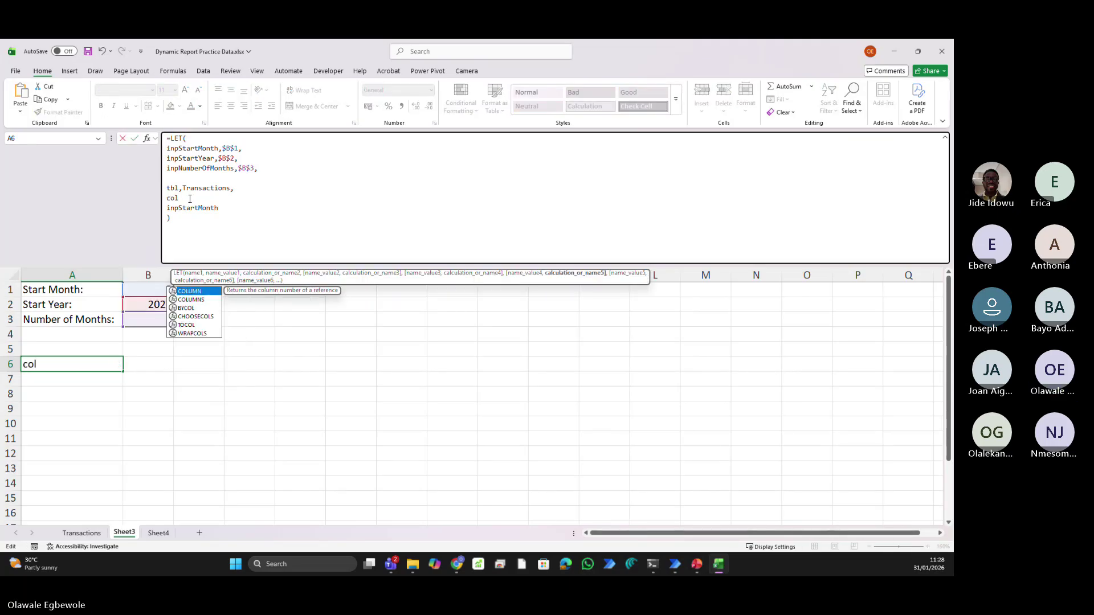
type("Supp")
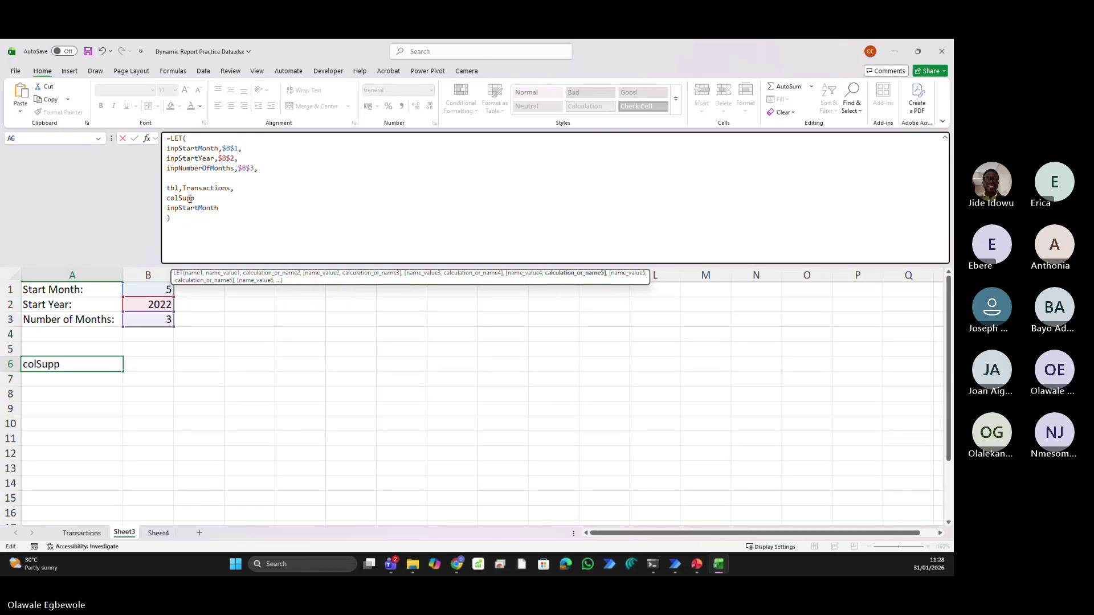
type("lierID,t")
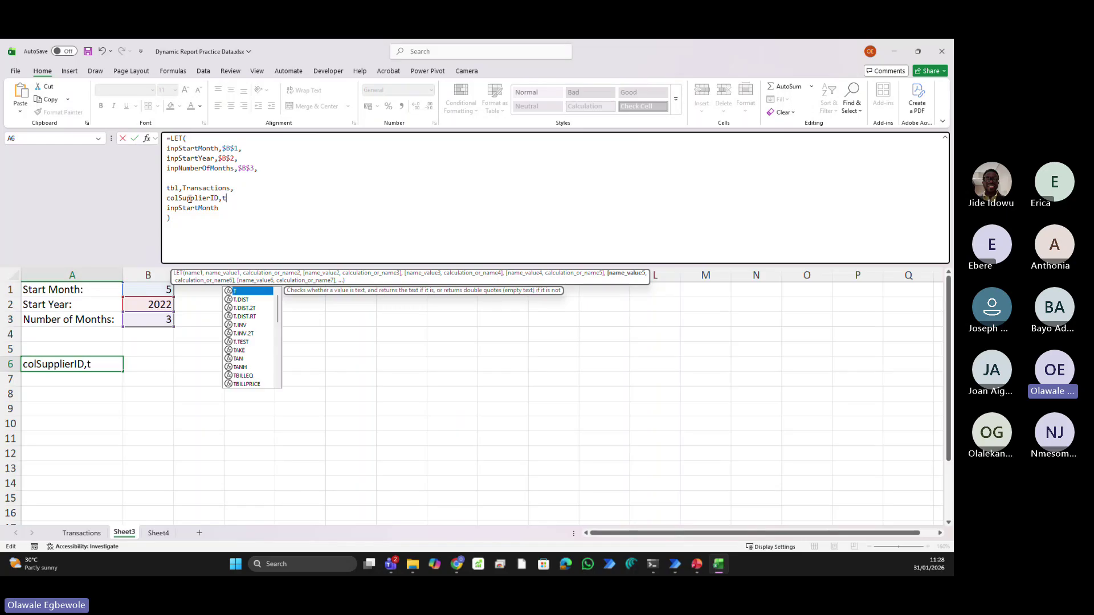
type("bl[Supplier ID")
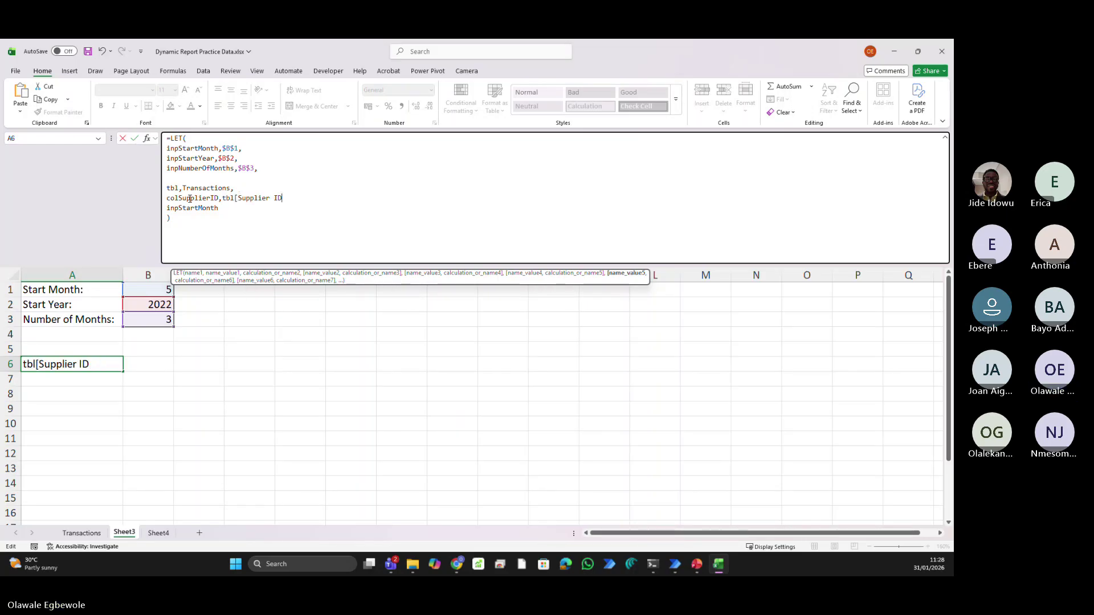
type("],")
key("Return")
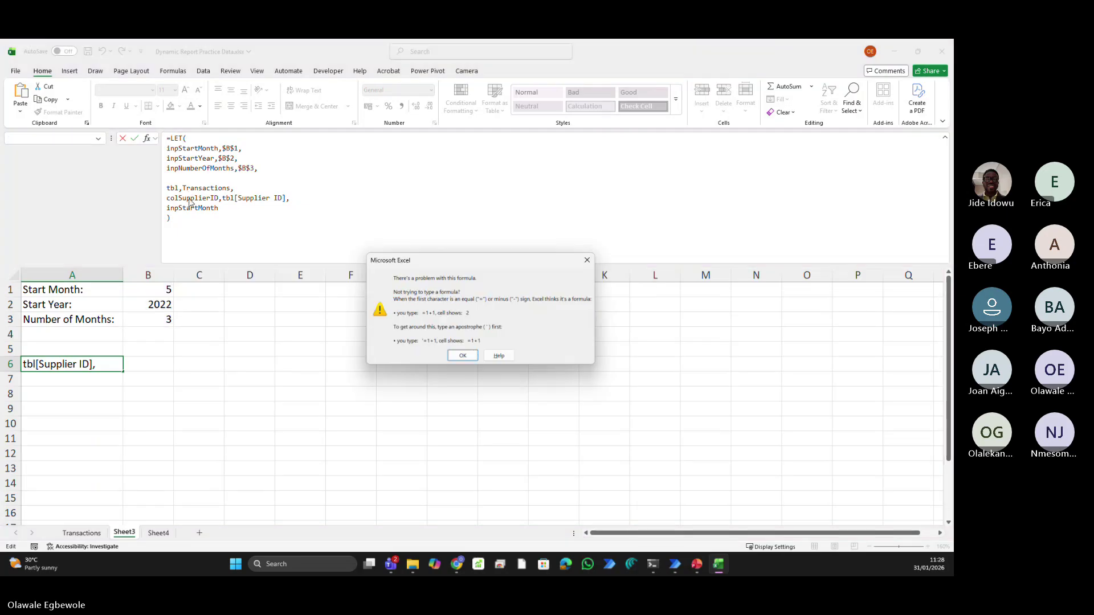
key("Return")
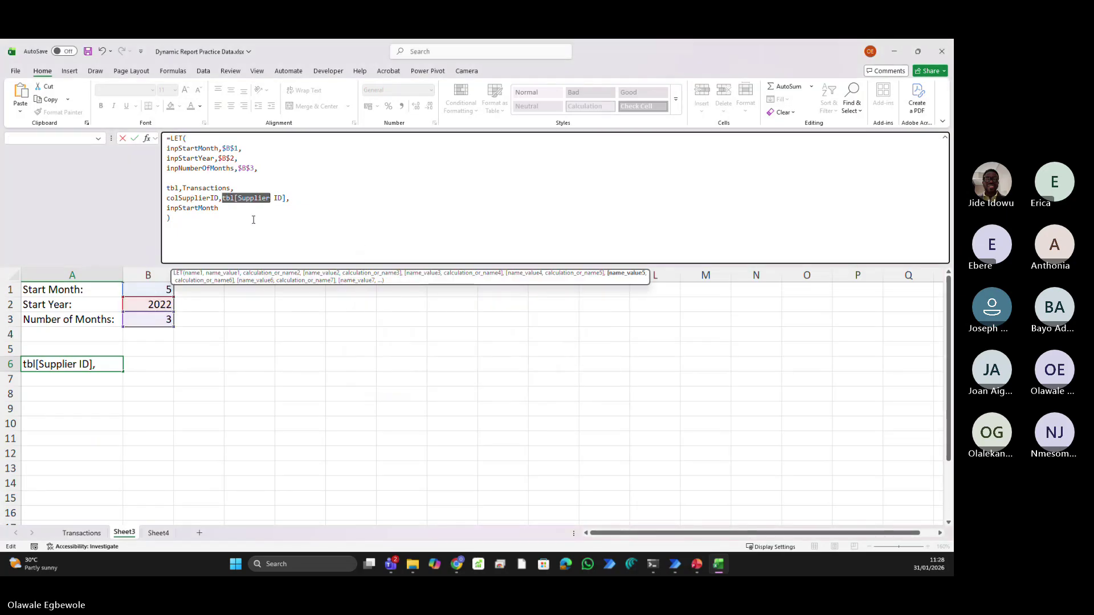
Insert a space before tbl[Supplier ID] in the colSupplierID line and try to commit the formula again
key("Left")
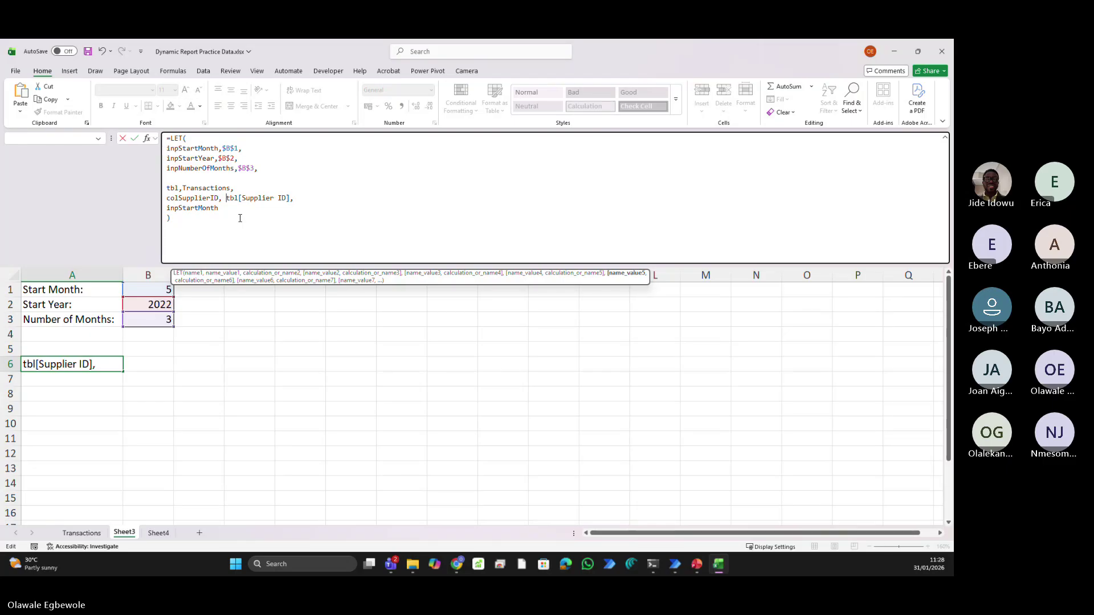
key("Return")
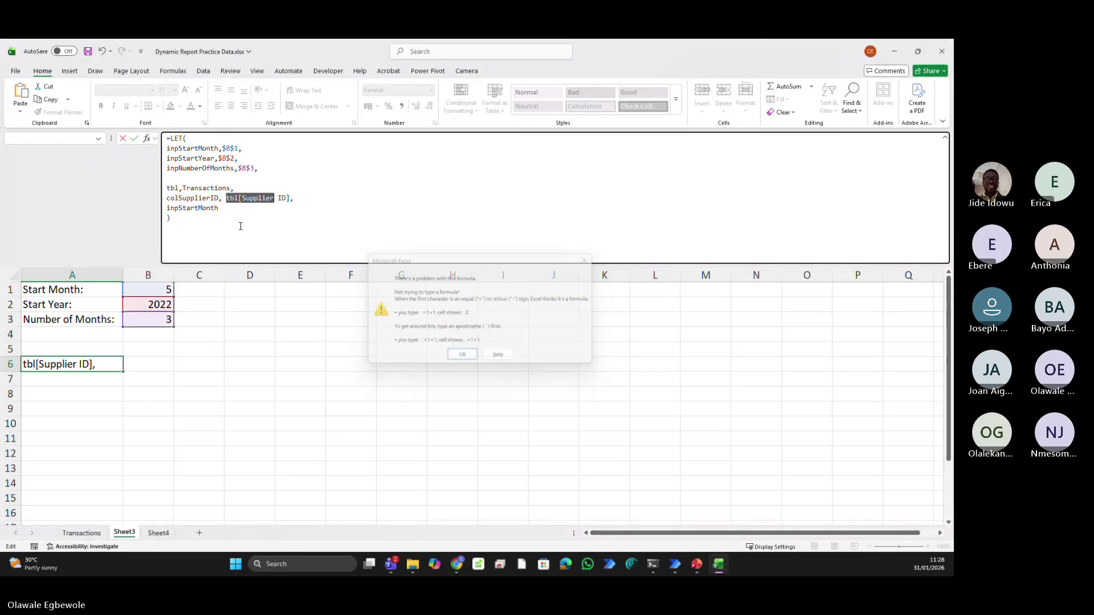
key("Return")
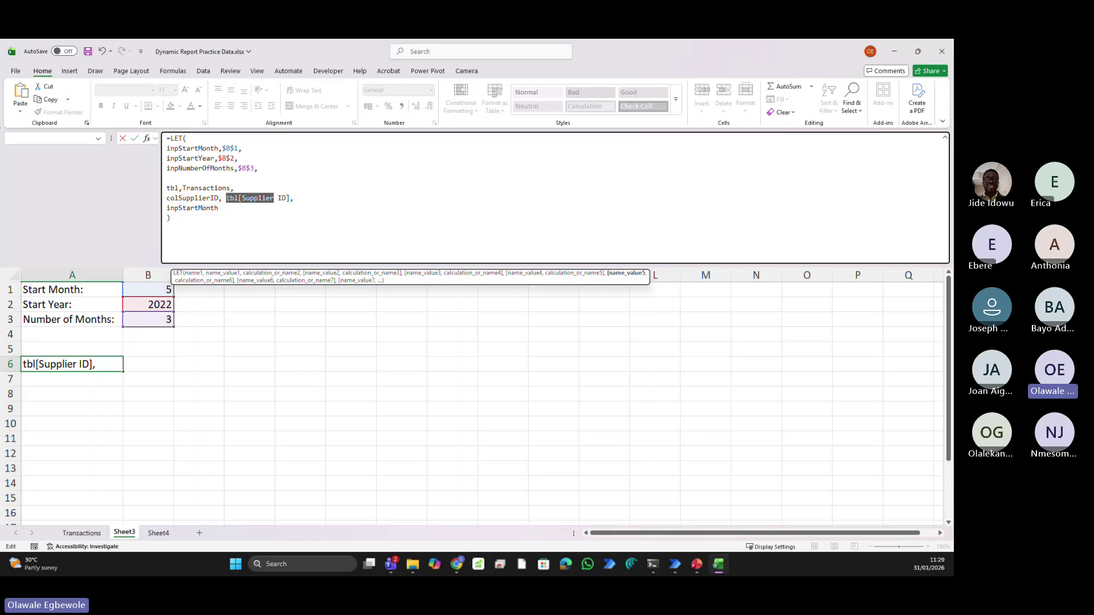
Replace the colSupplierID value with Transactions[Supplier ID] and remove the final inpStartMonth line from the LET formula
left_click(308, 198, "shift")
key("BackSpace")
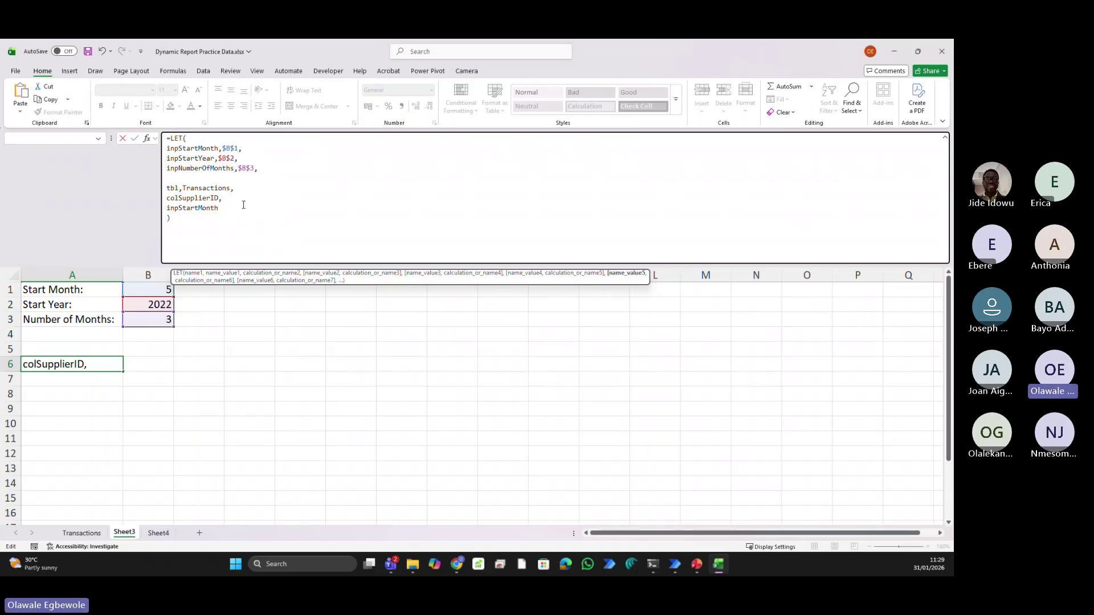
type("Trans")
key("Tab")
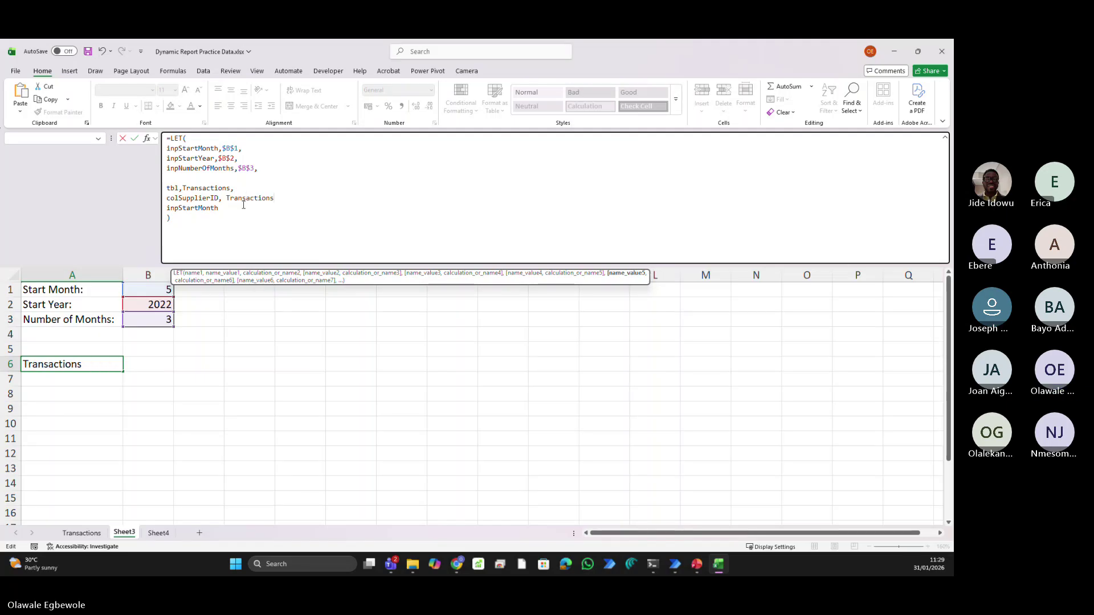
type("[supp")
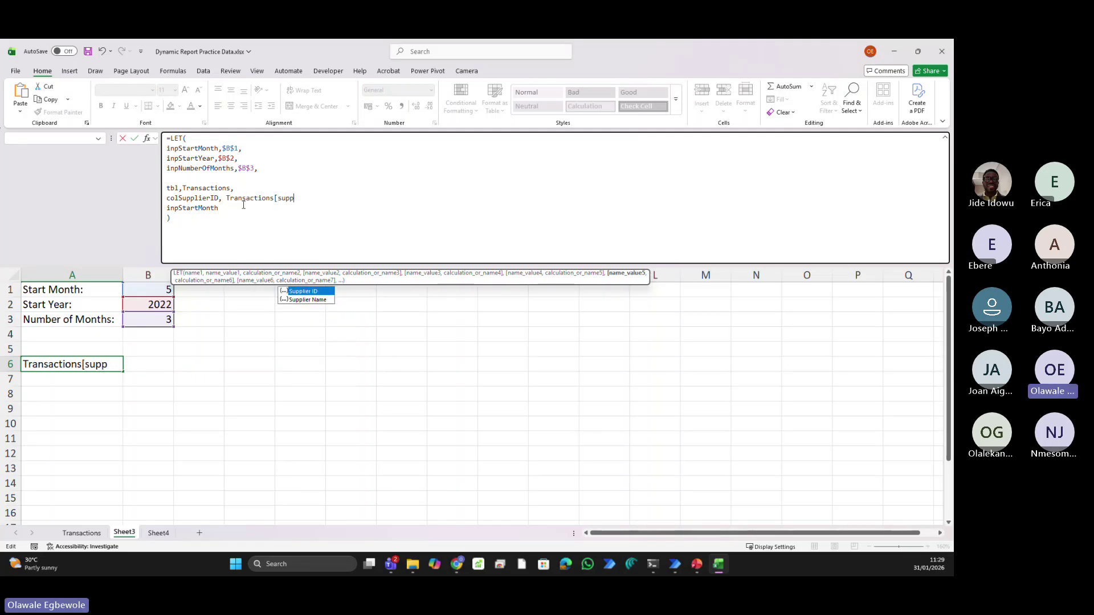
key("Tab")
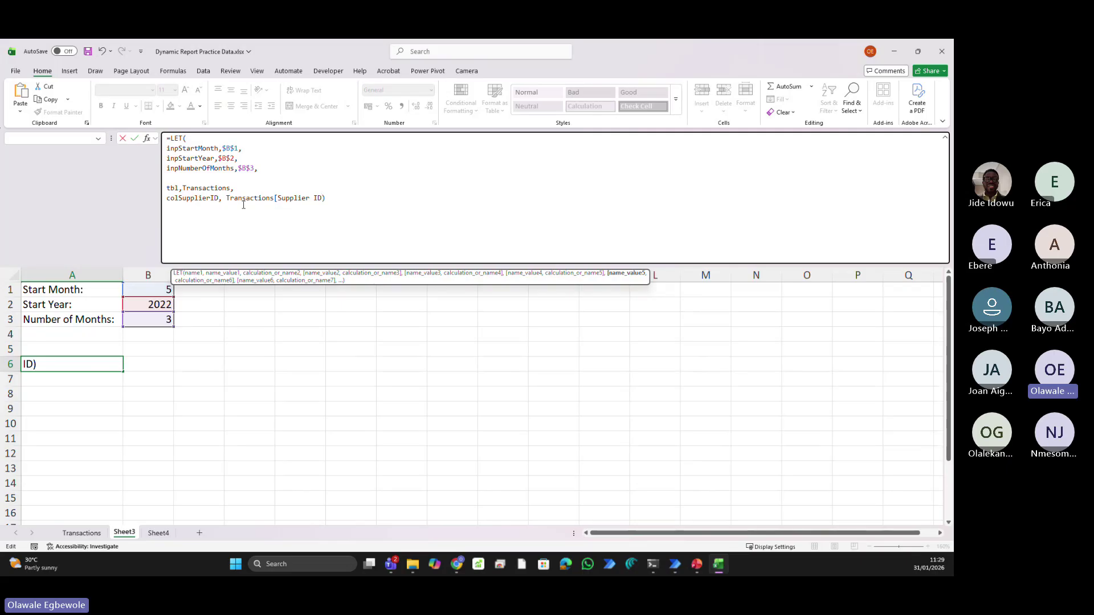
type("]")
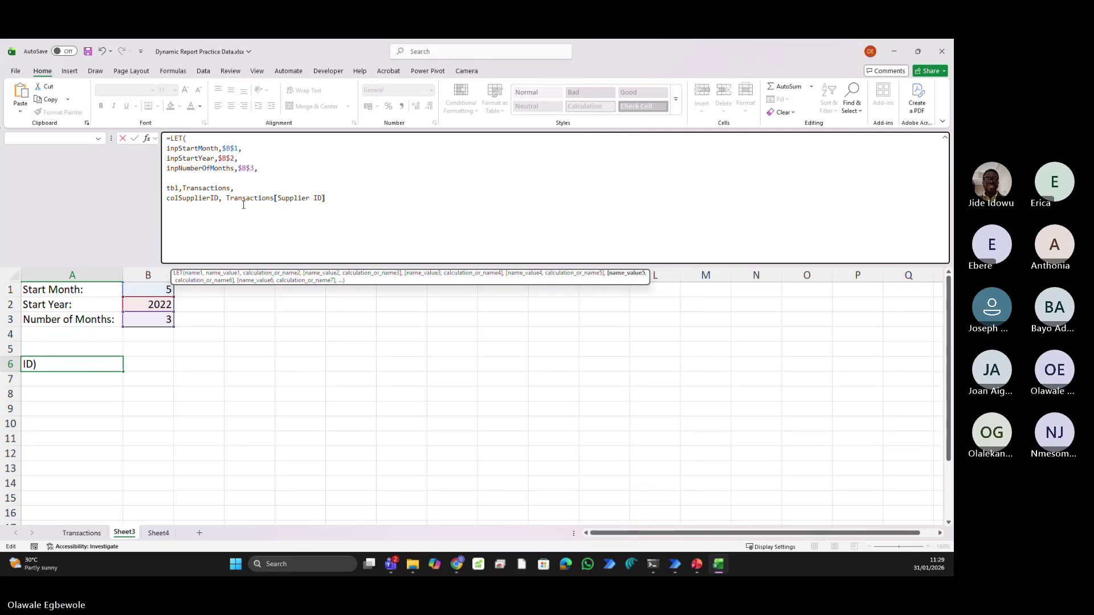
Close the LET formula with a parenthesis on its own line, leaving blank lines below the colSupplierID line
type(")")
key("Left")
key("alt+Return")
key("alt+Return")
key("alt+Return")
Start a new variable named colTrxnDate on the line below colSupplierID in the A6 LET formula
left_click_drag(167, 199, 218, 198)
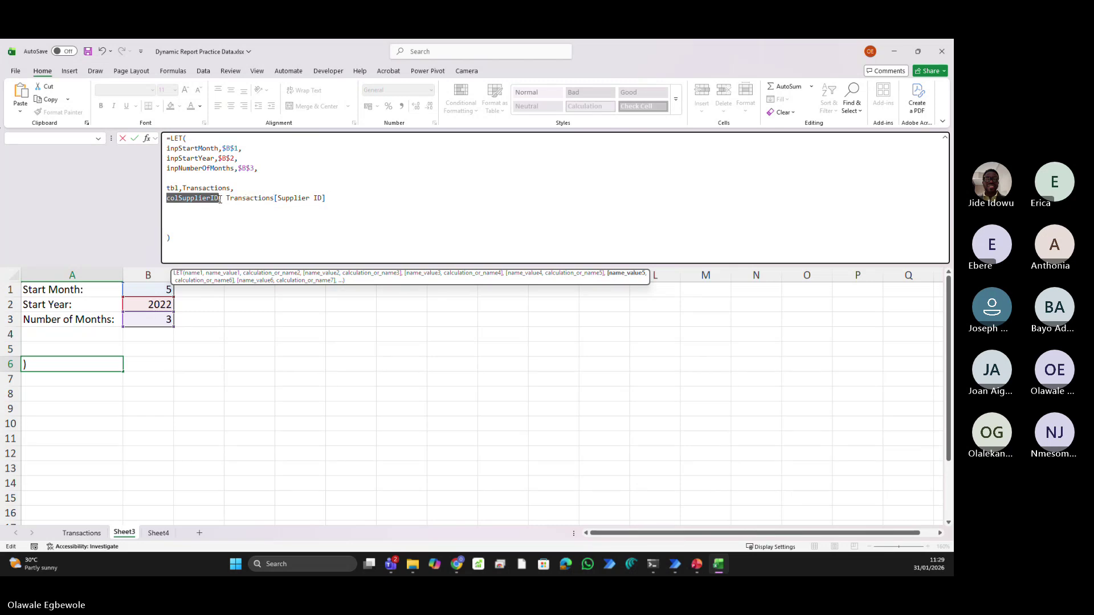
left_click(198, 216)
type("col")
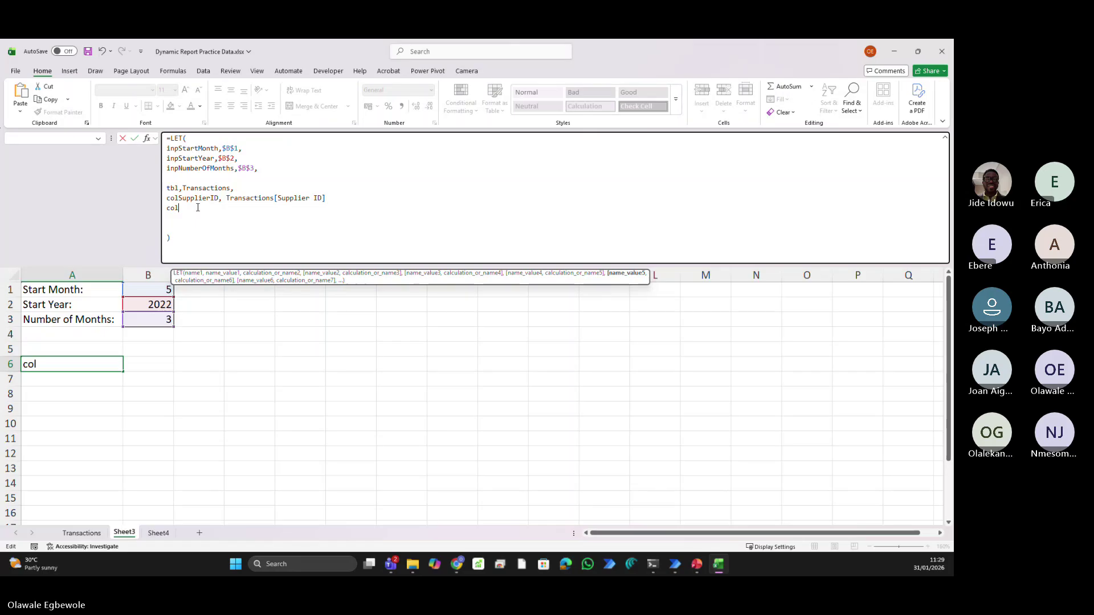
type("T")
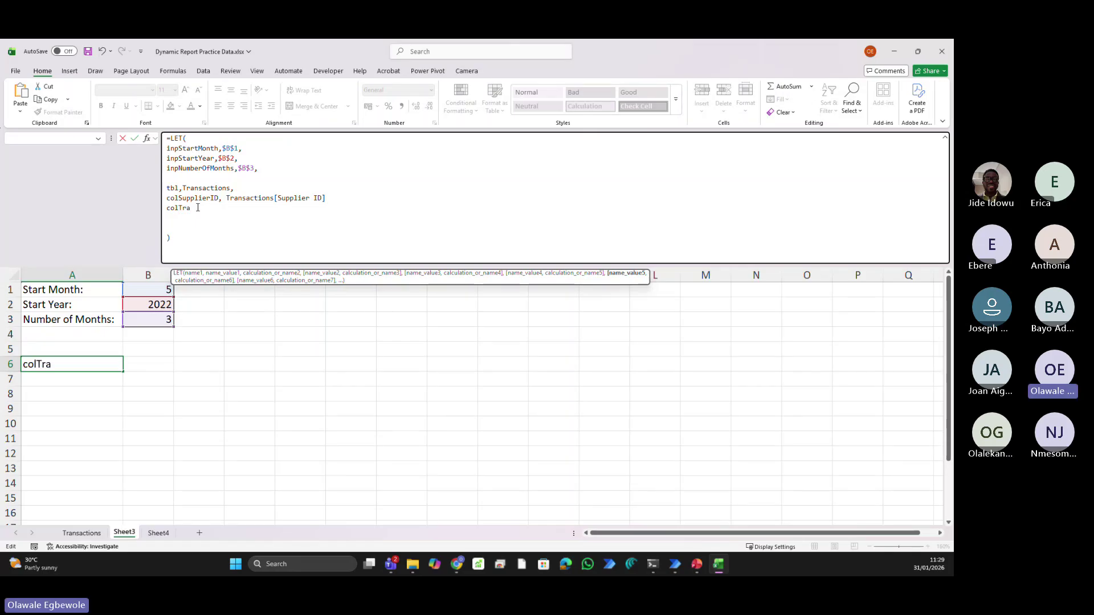
type("ra")
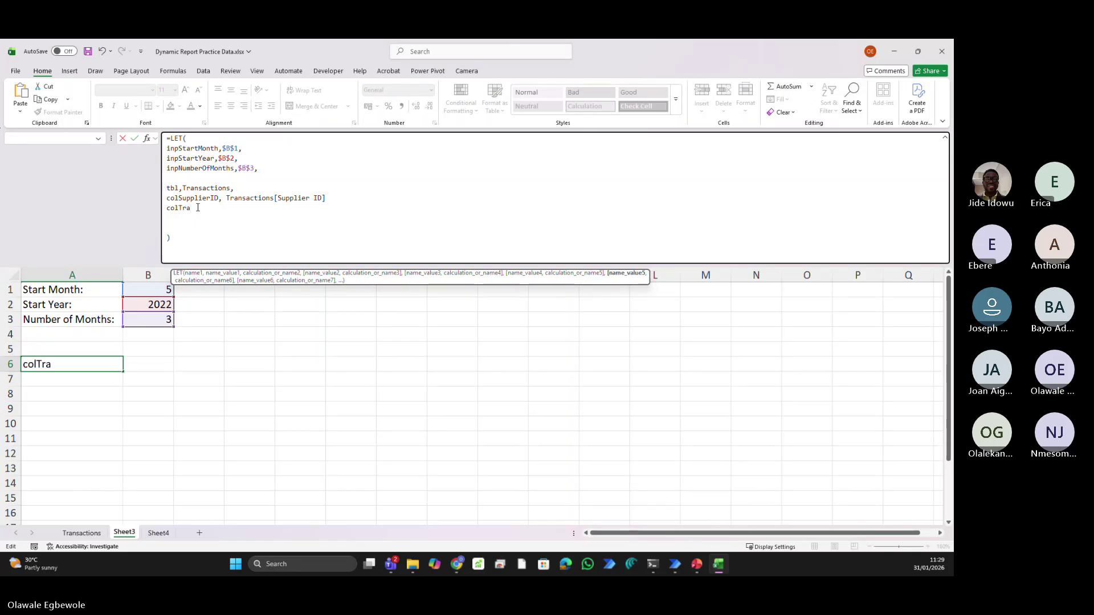
key("BackSpace")
type("xnDate")
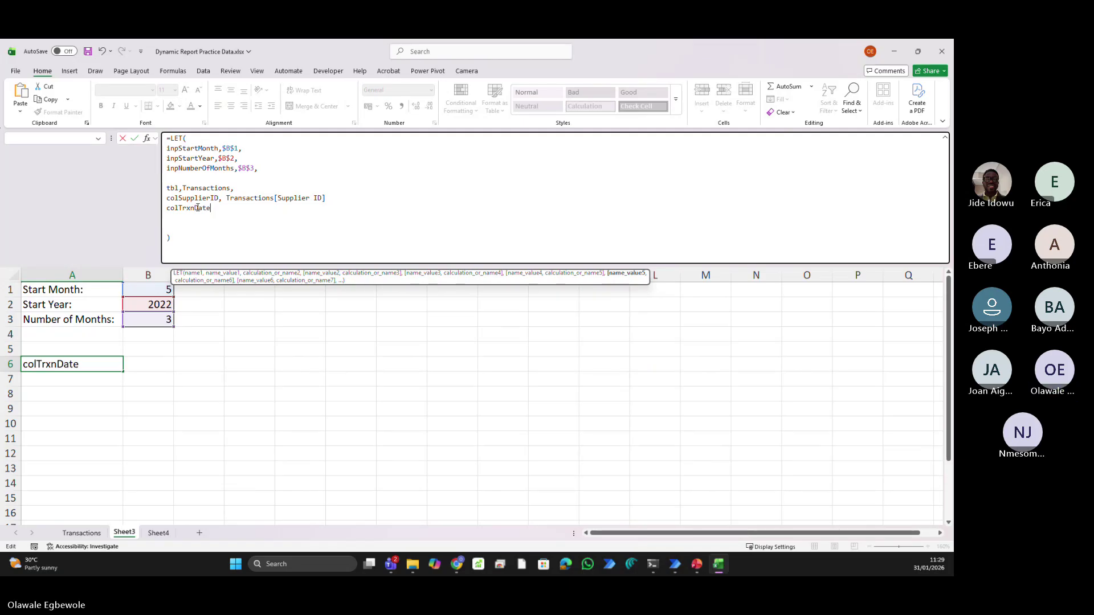
Set the colTrxnDate variable to the table column reference Transactions[Transaction Date]
type(",")
key("BackSpace")
type("tra")
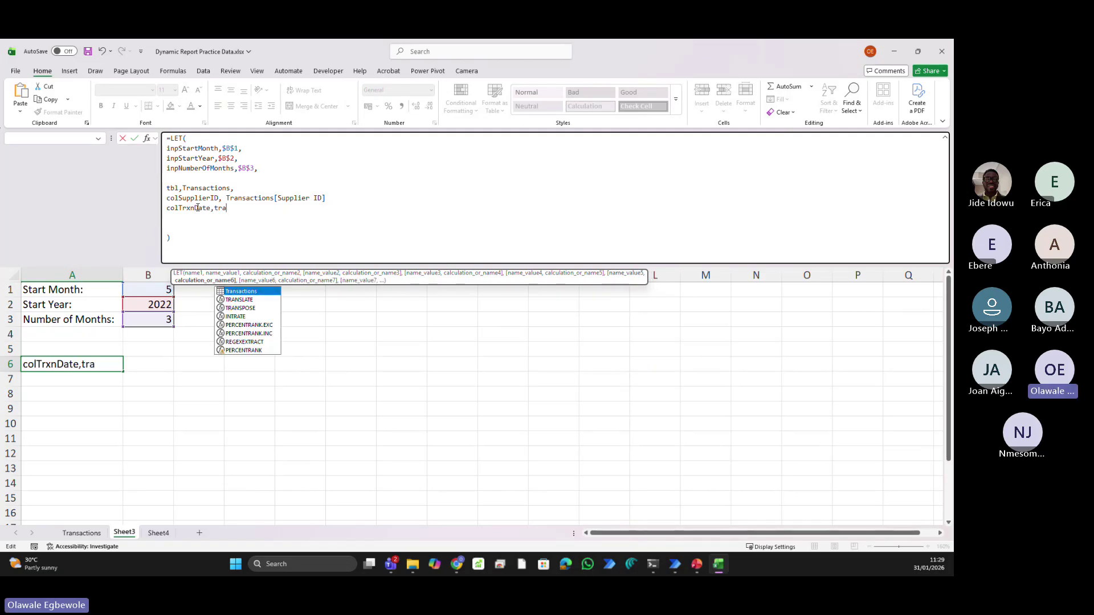
key("Tab")
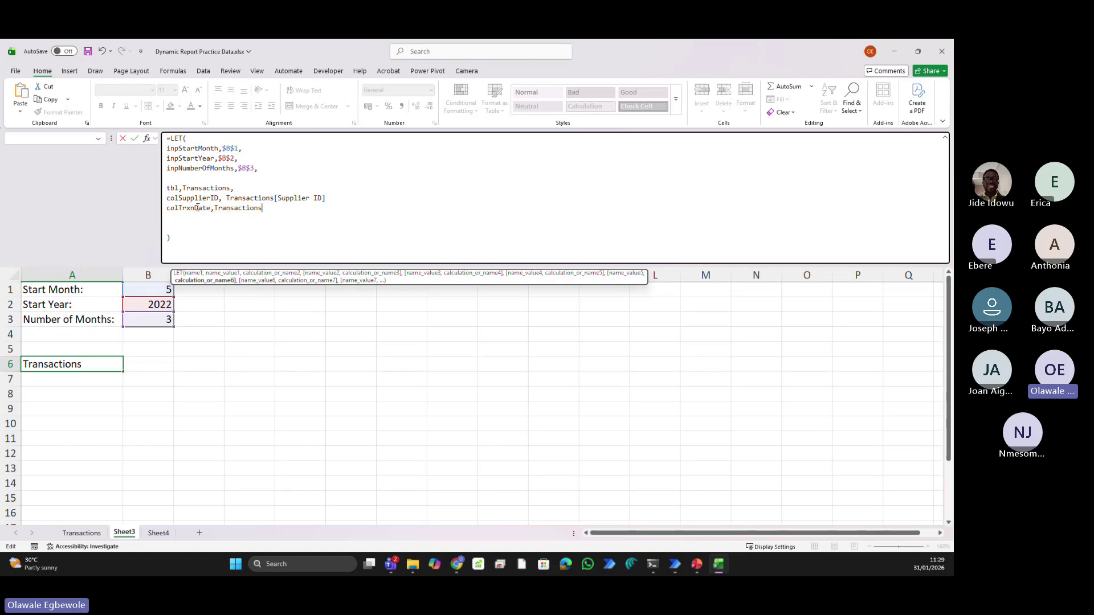
type("[")
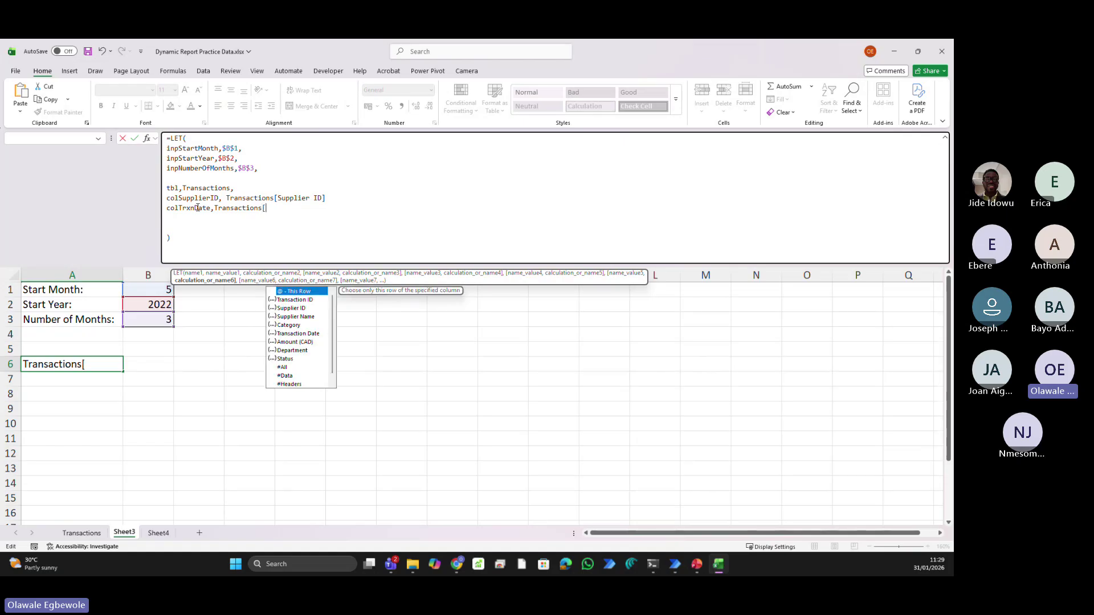
key("Down")
key("Down")
key("Down")
key("Down")
key("Down")
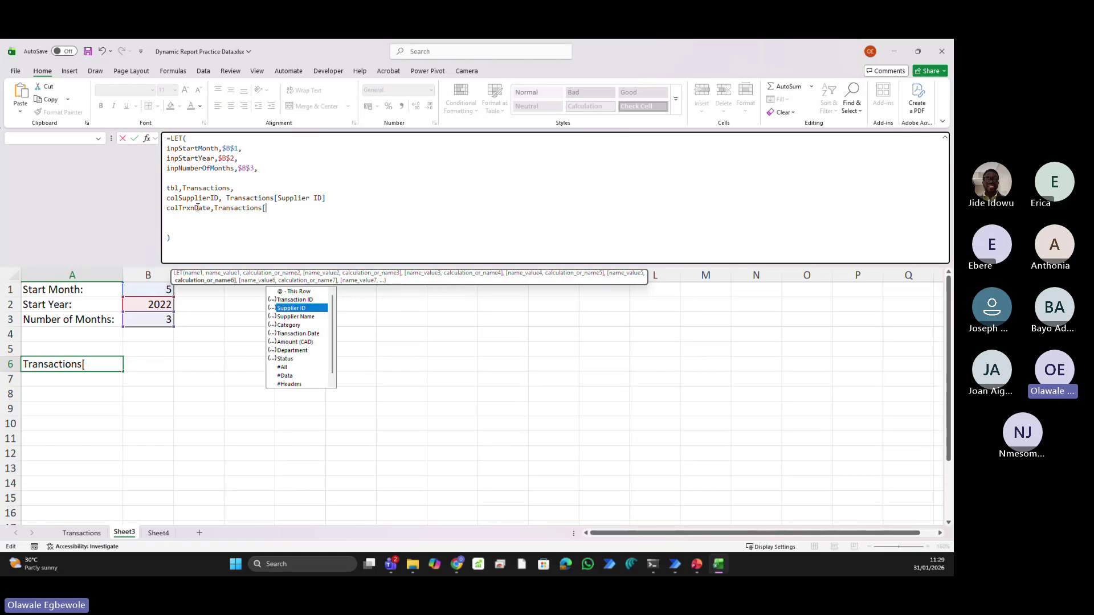
key("Tab")
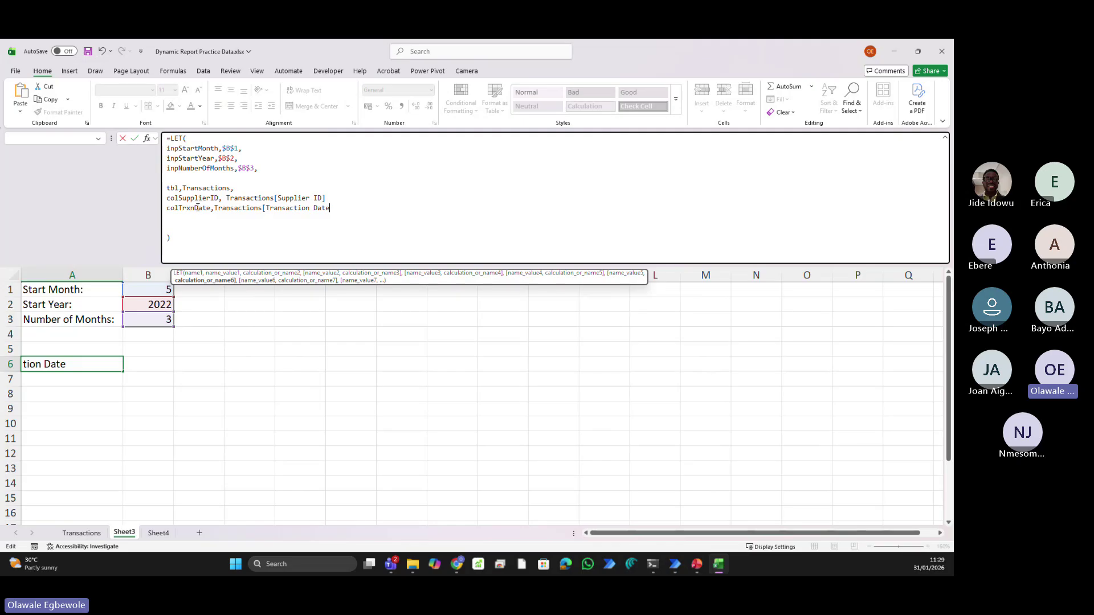
type("]")
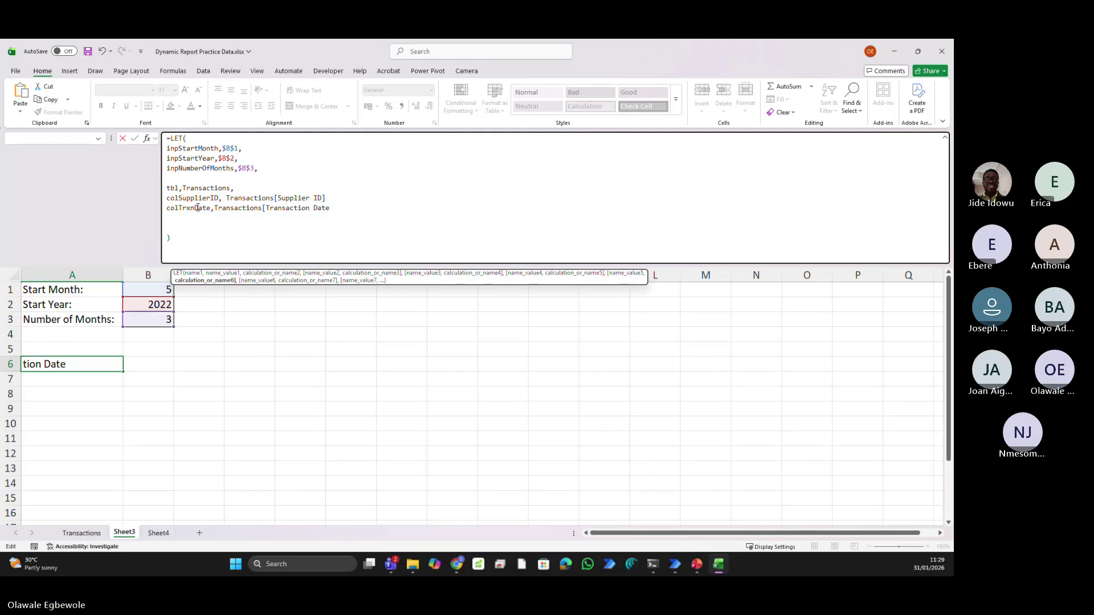
End the colSupplierID and colTrxnDate lines with commas and add a new line below them
left_click(330, 194)
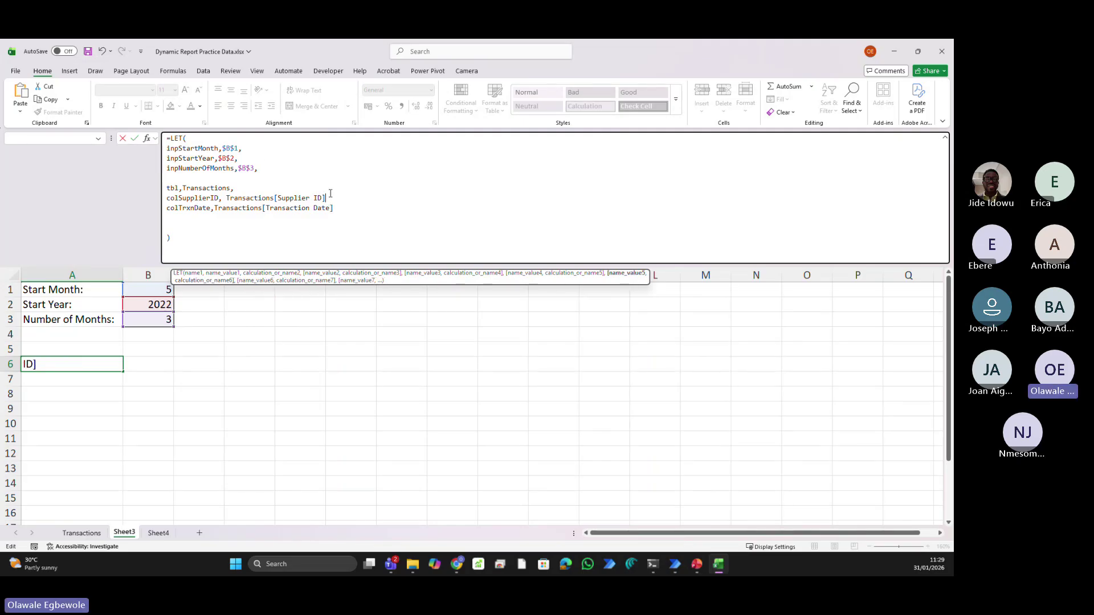
type(",")
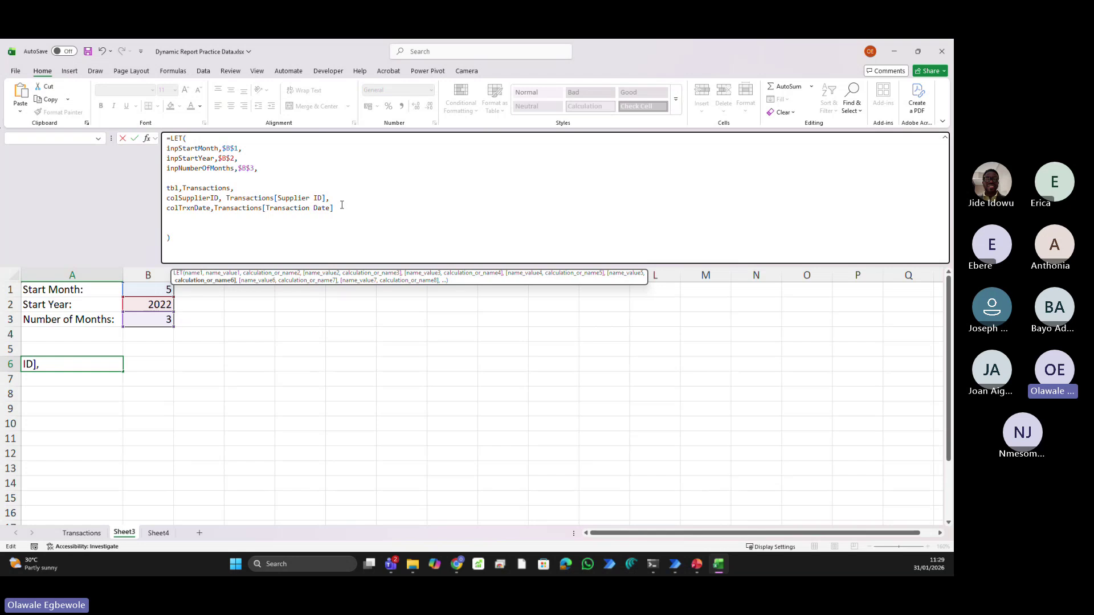
left_click(343, 204)
key("BackSpace")
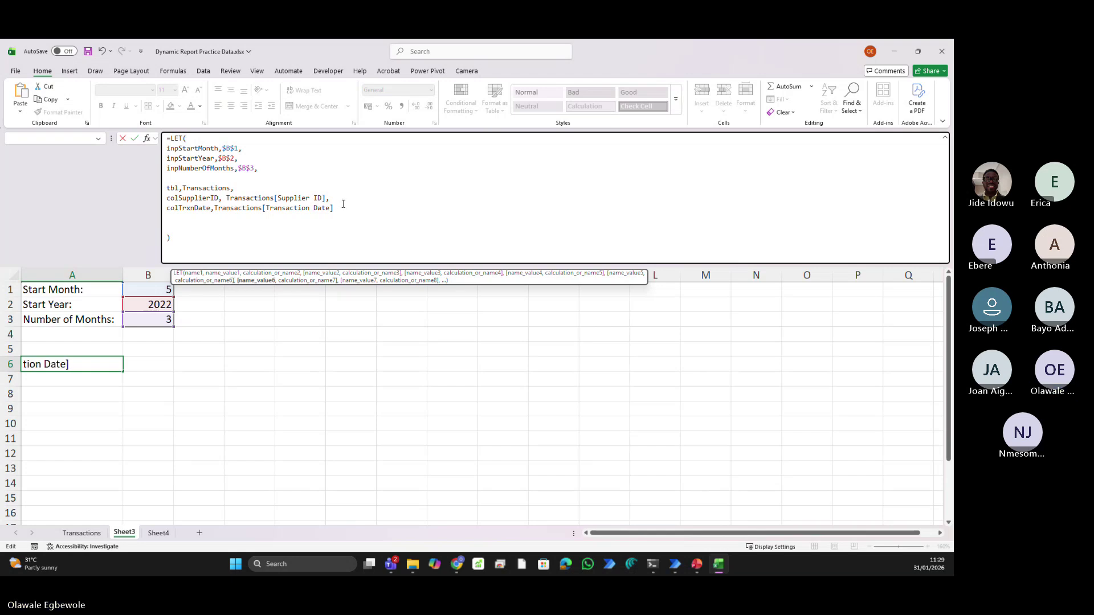
type(",")
key("alt+Return")
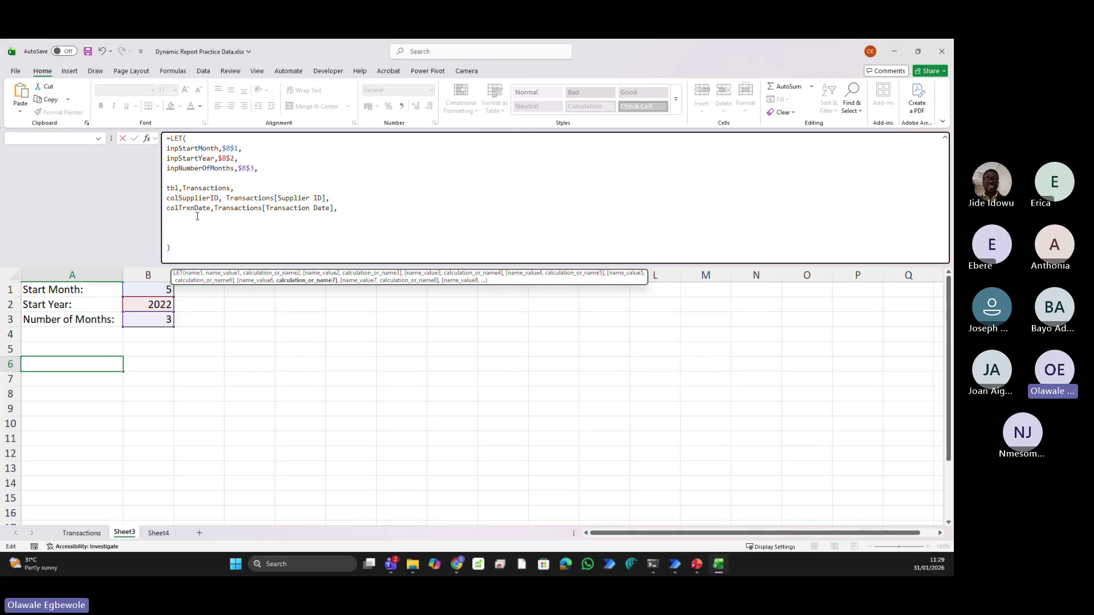
Add the variable colAmount, set to Transactions[Amount (CAD)], below the colTrxnDate line
type("colAmount")
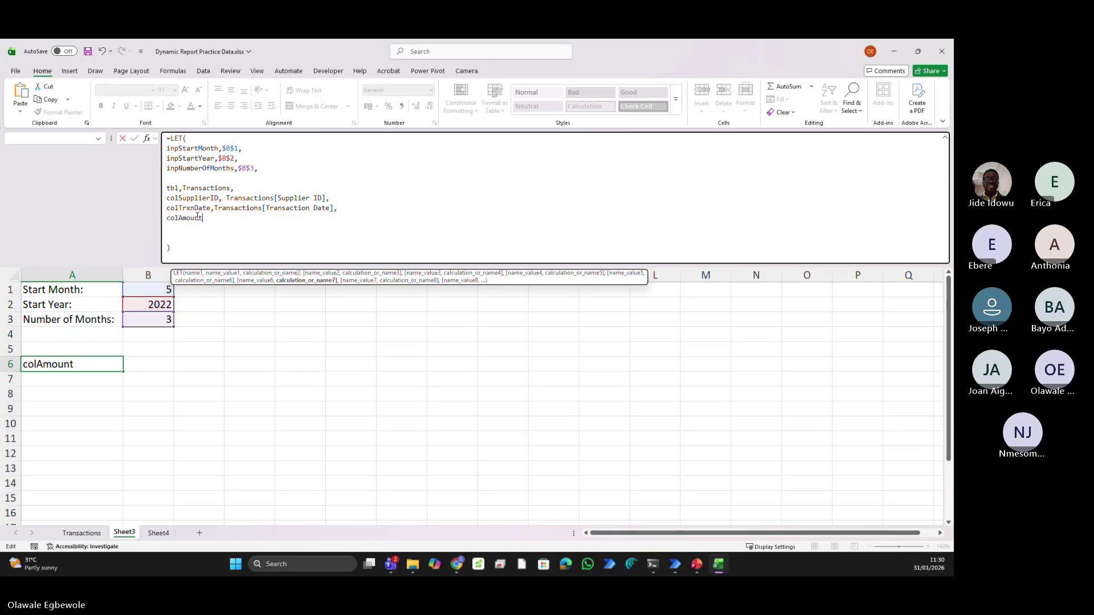
type(",tra")
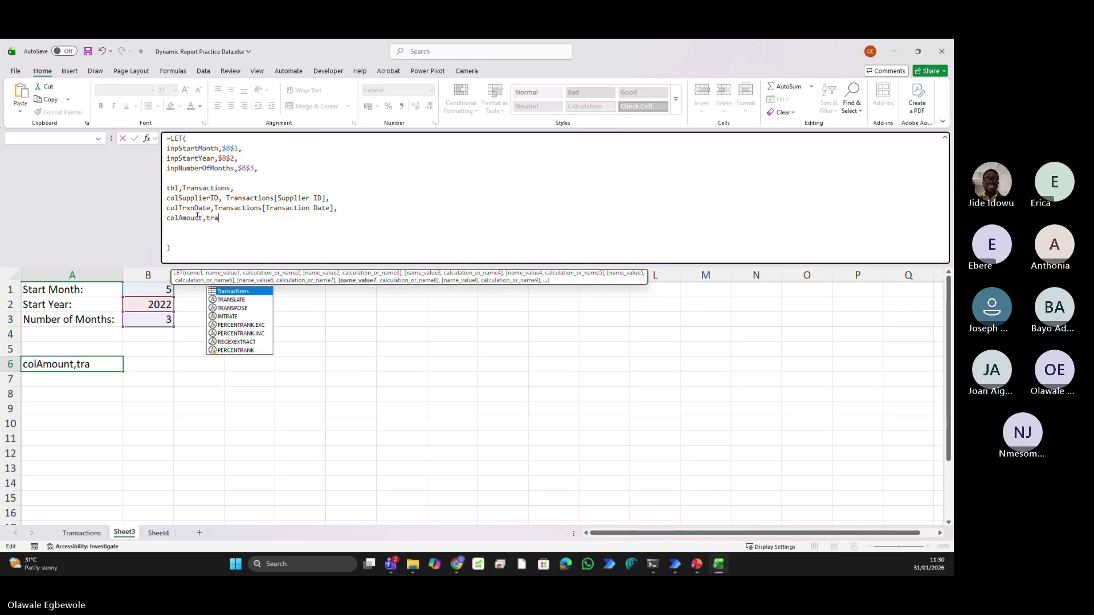
key("Tab")
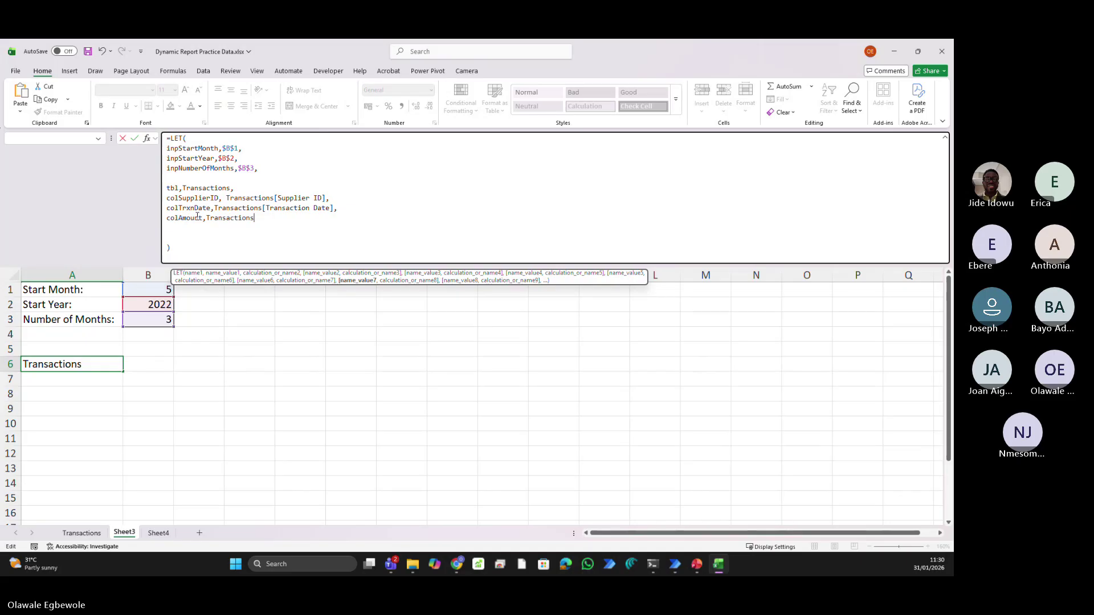
type("[")
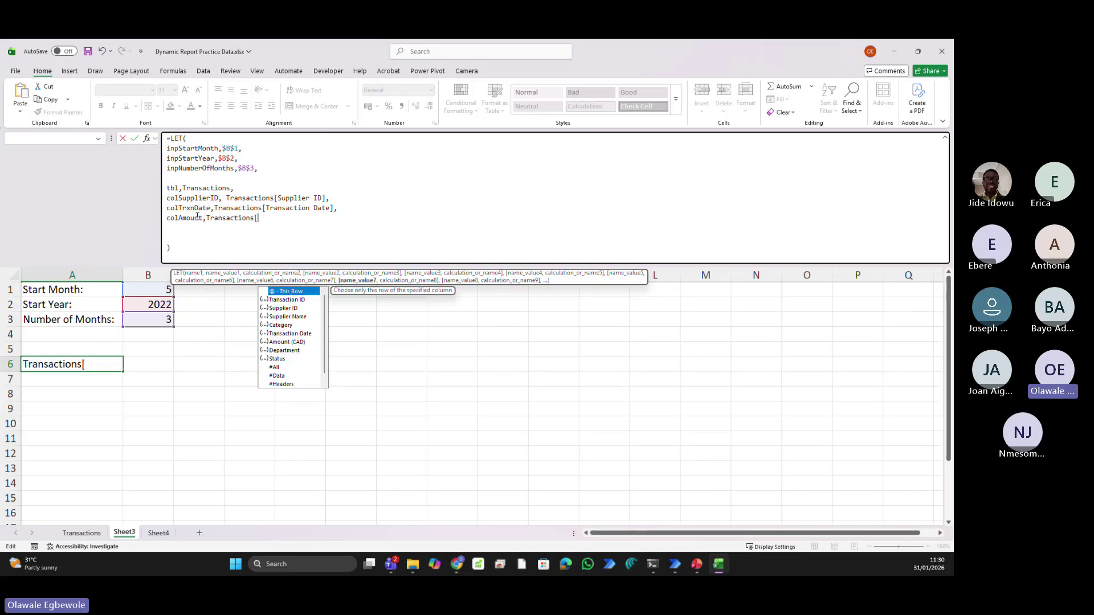
type("amo")
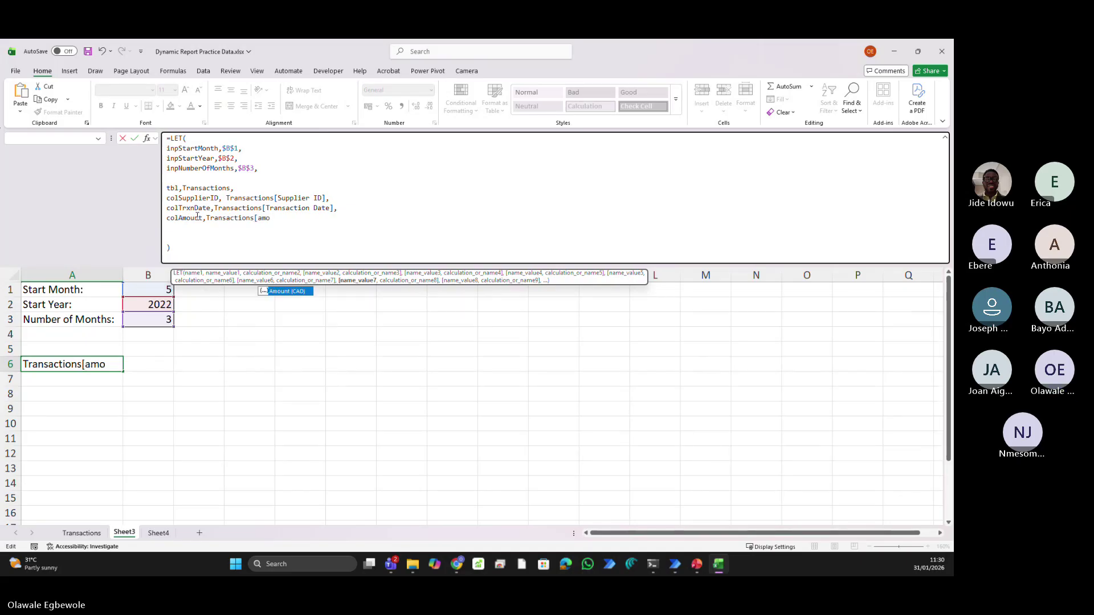
key("Tab")
type("]")
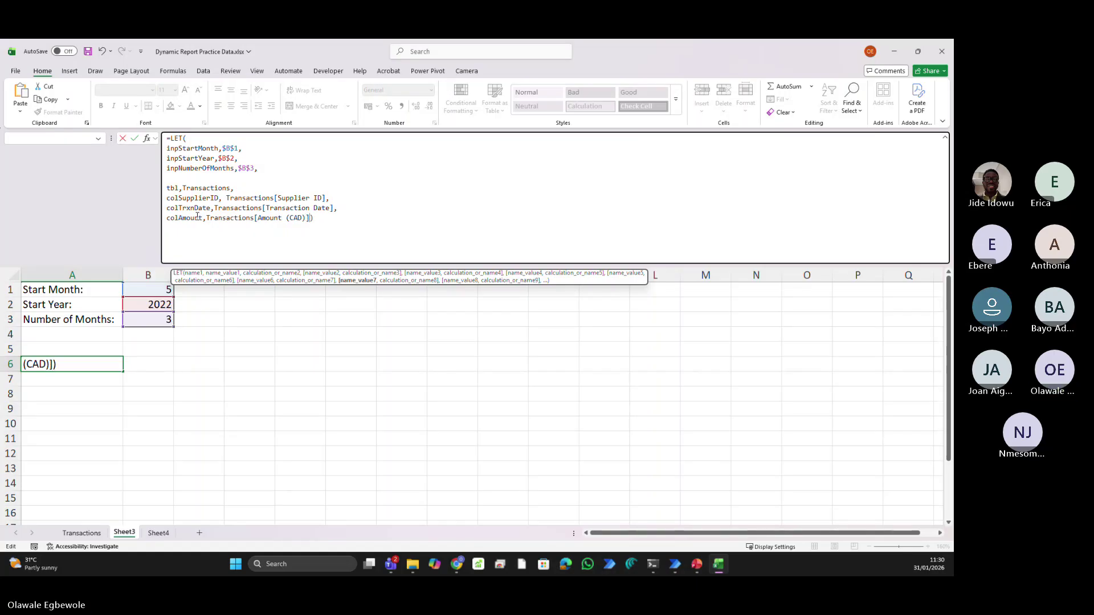
End the colAmount line with a comma and insert blank lines before the closing parenthesis of the LET formula
type(",")
key("alt+Return")
key("alt+Return")
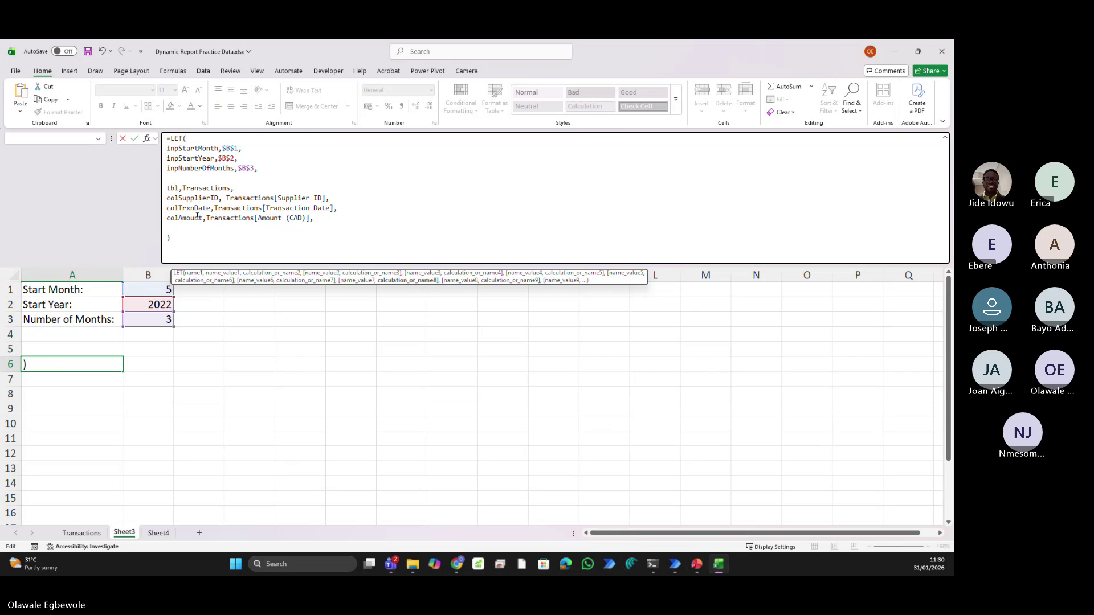
key("alt+Return")
key("alt+Return")
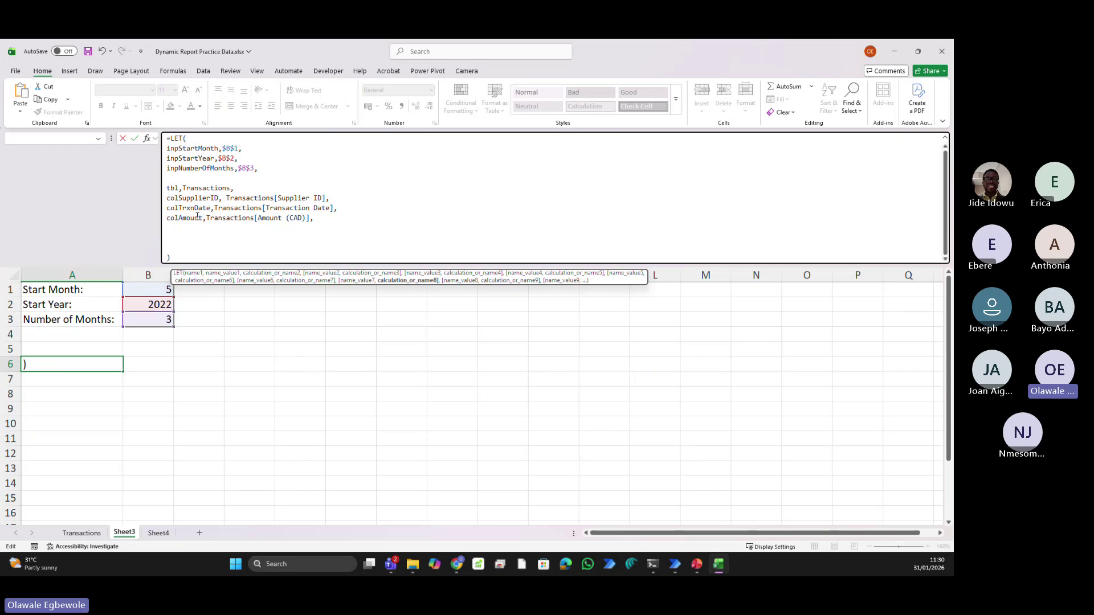
Return colAmount as the final result of the LET formula and commit it
left_click(172, 243)
type("ol")
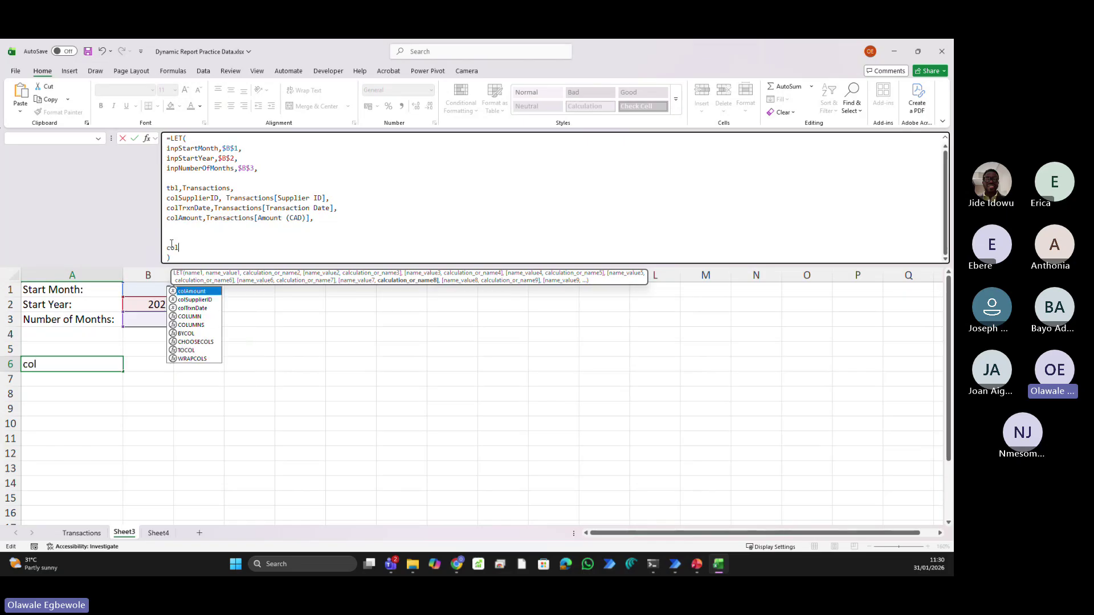
key("Tab")
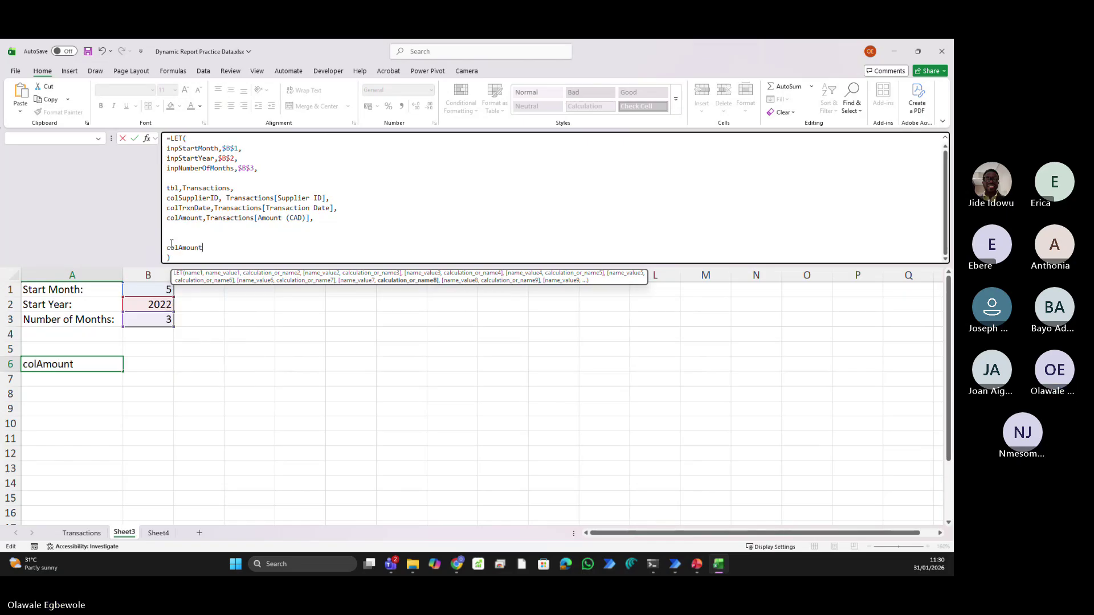
key("Tab")
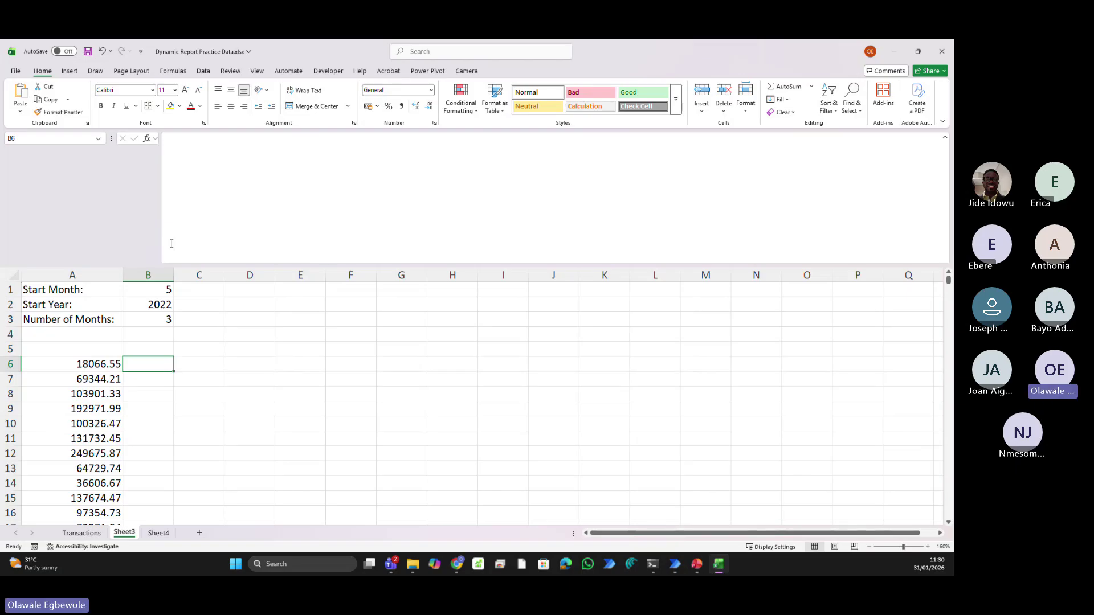
Remove the tbl,Transactions line from the A6 formula, commit the change, and save the workbook
left_click(71, 369)
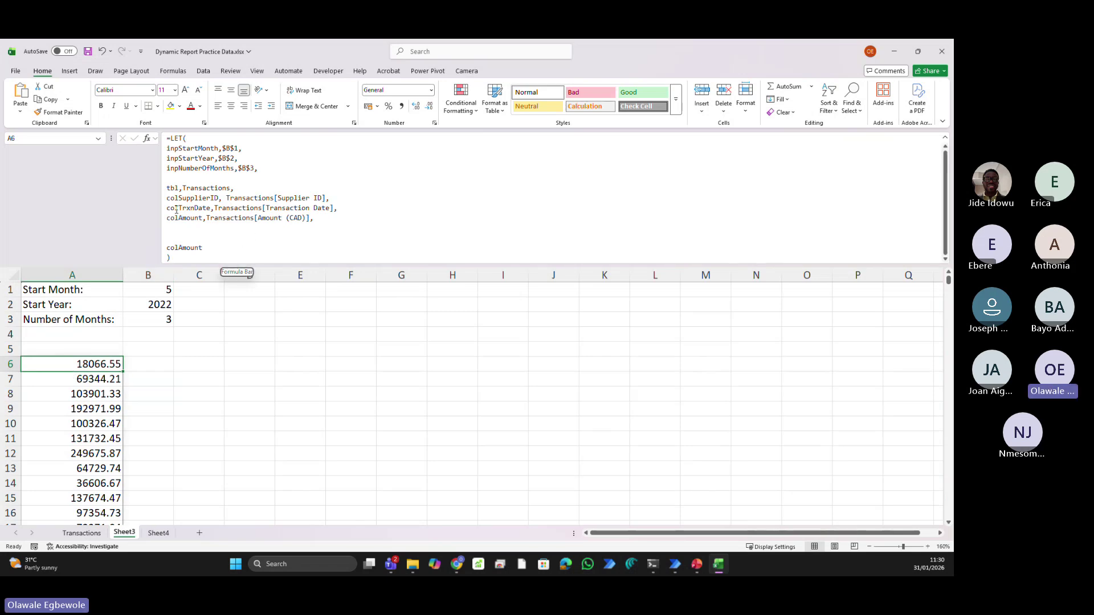
left_click_drag(167, 189, 260, 187)
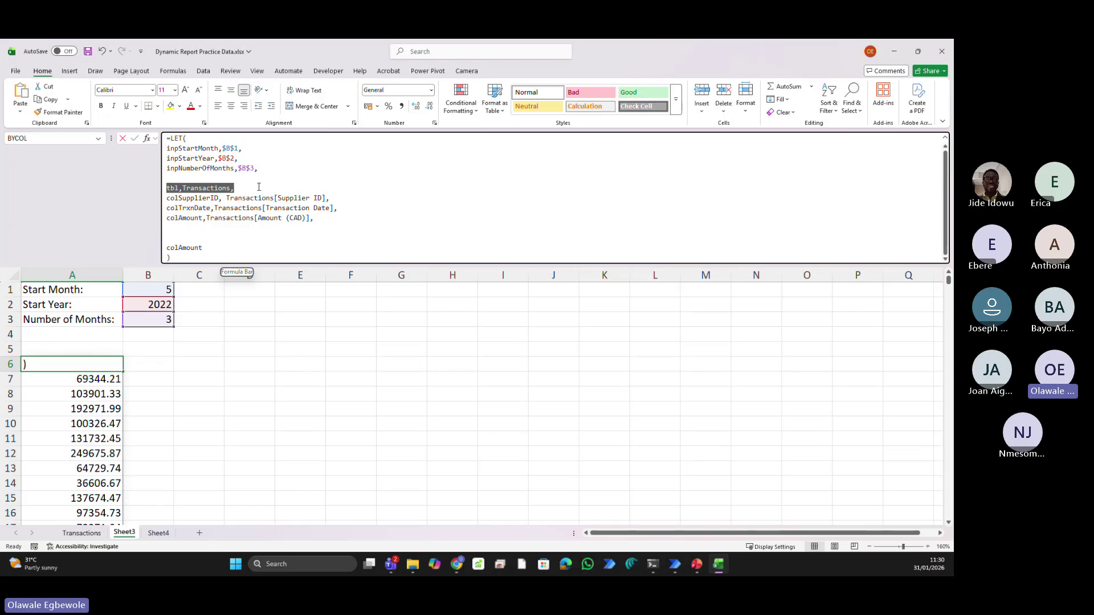
key("BackSpace")
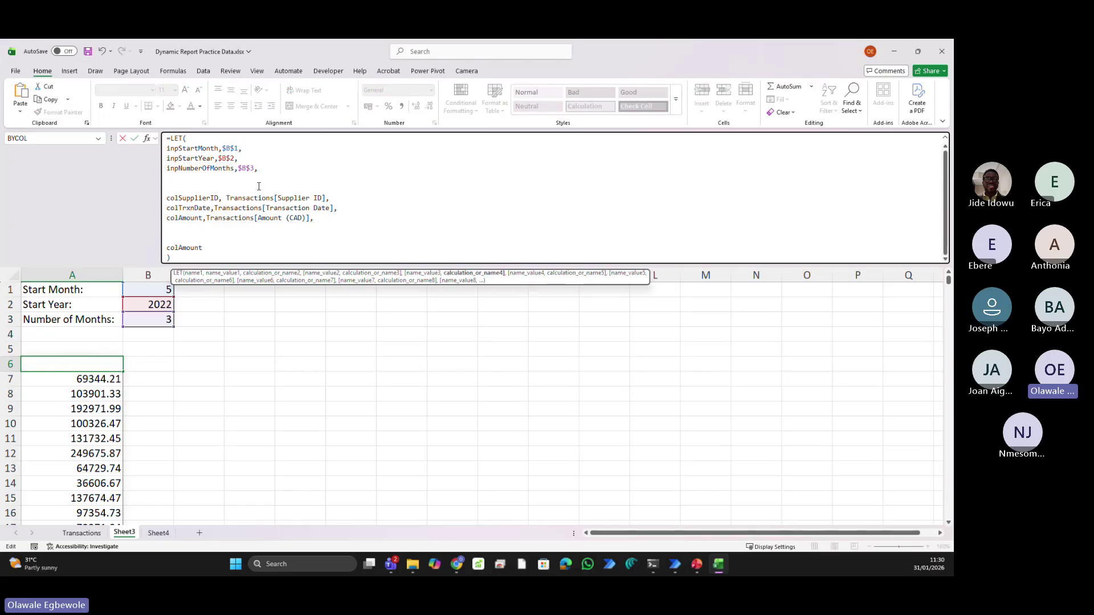
left_click(260, 231)
key("ctrl+Return")
key("ctrl+s")
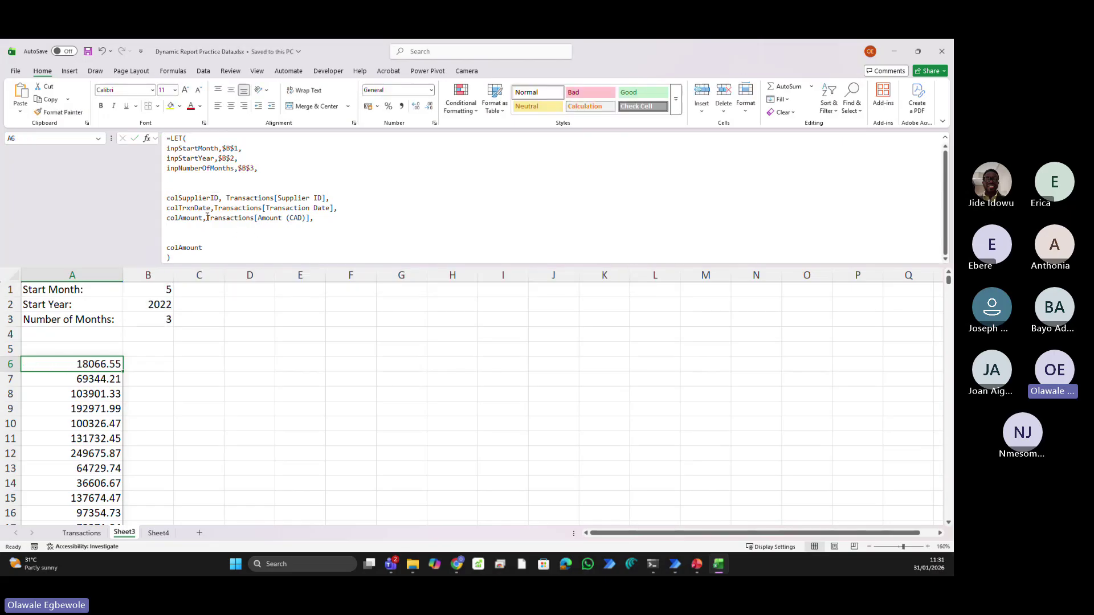
Replace the final result of the A6 LET formula with colSupplierID and commit it
left_click(168, 198)
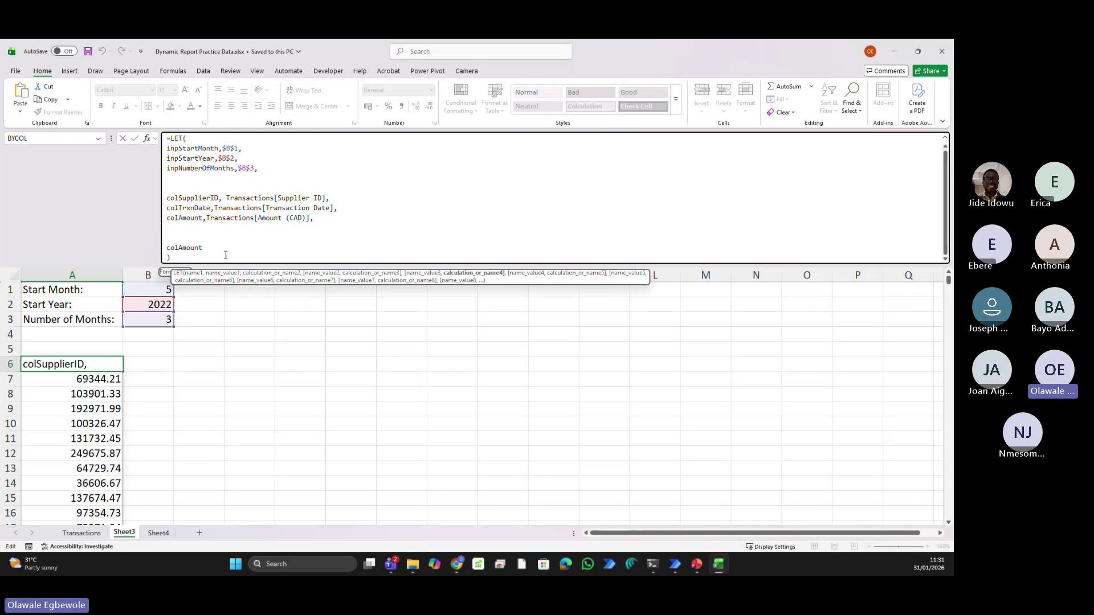
left_click_drag(217, 247, 156, 251)
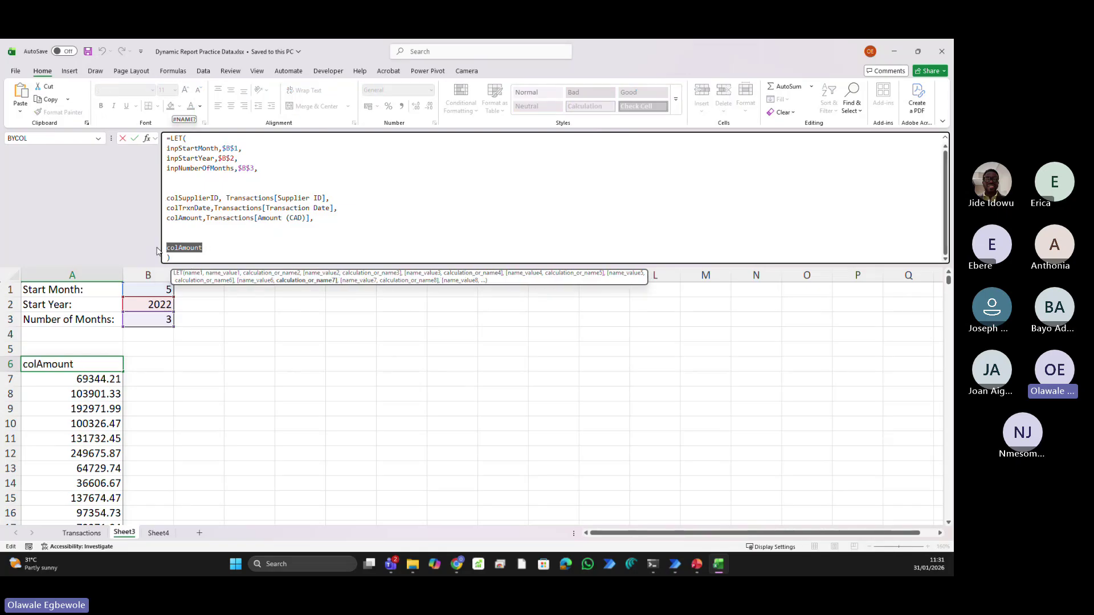
type("col")
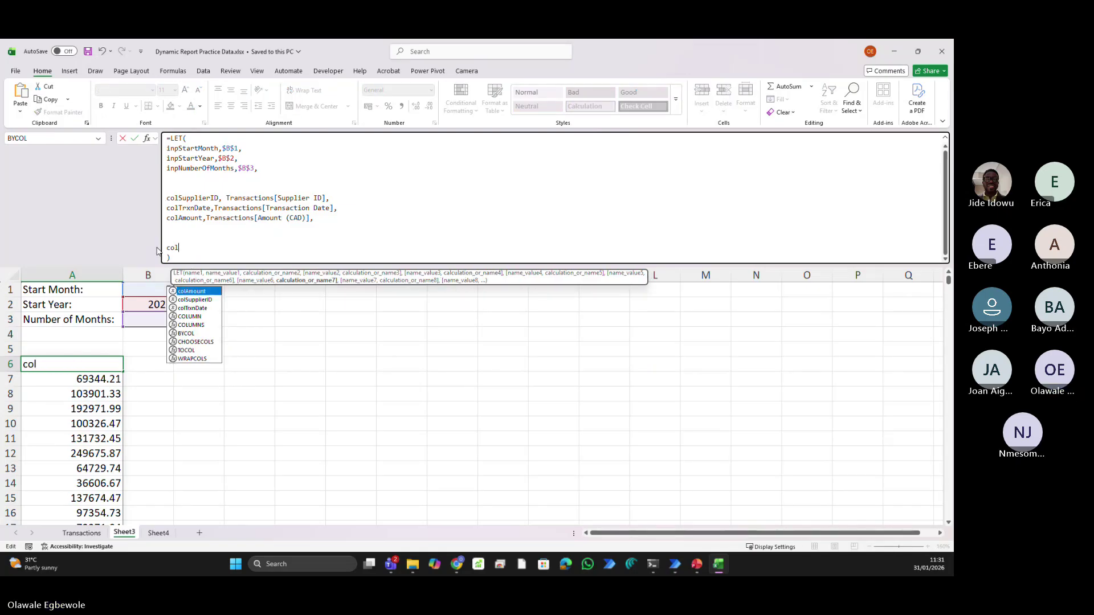
key("Down")
key("Tab")
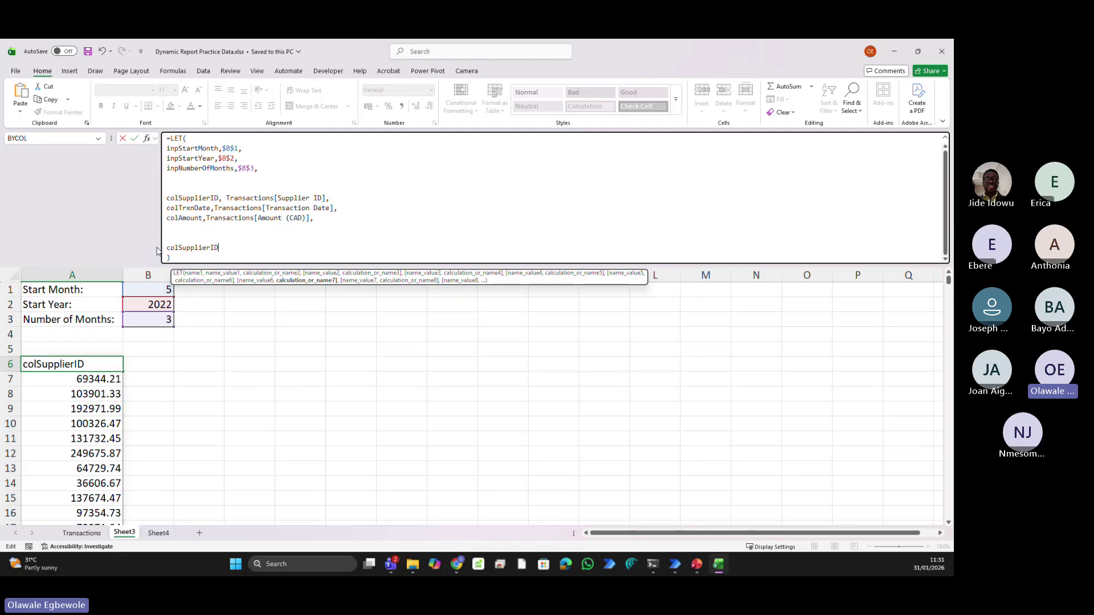
key("Tab")
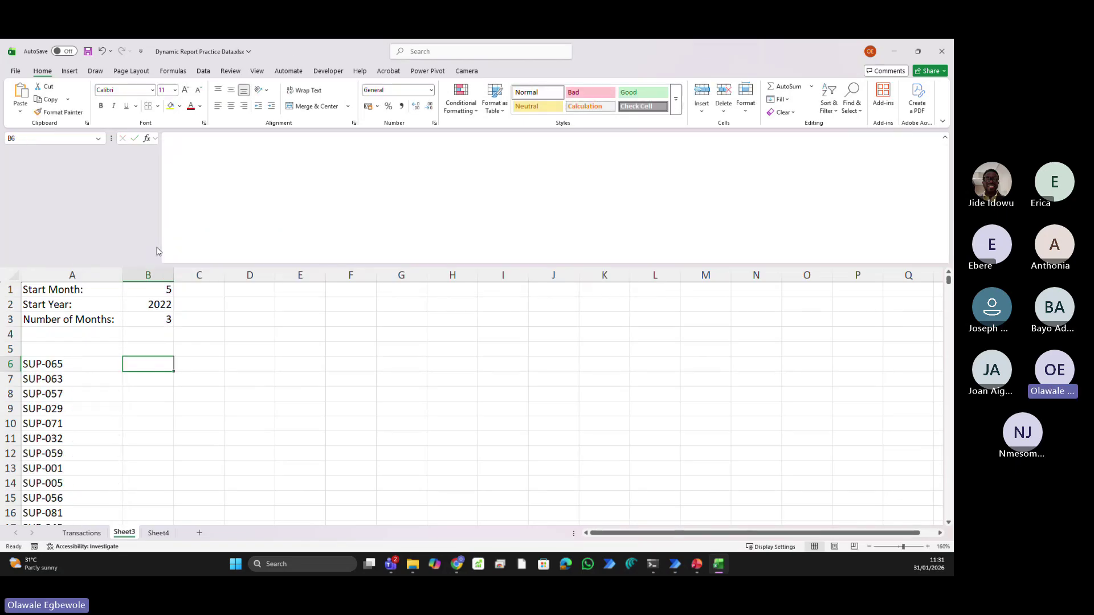
Add the line comment1,"USER INPUT PARAMETER", directly after the opening of the LET formula in A6
key("Left")
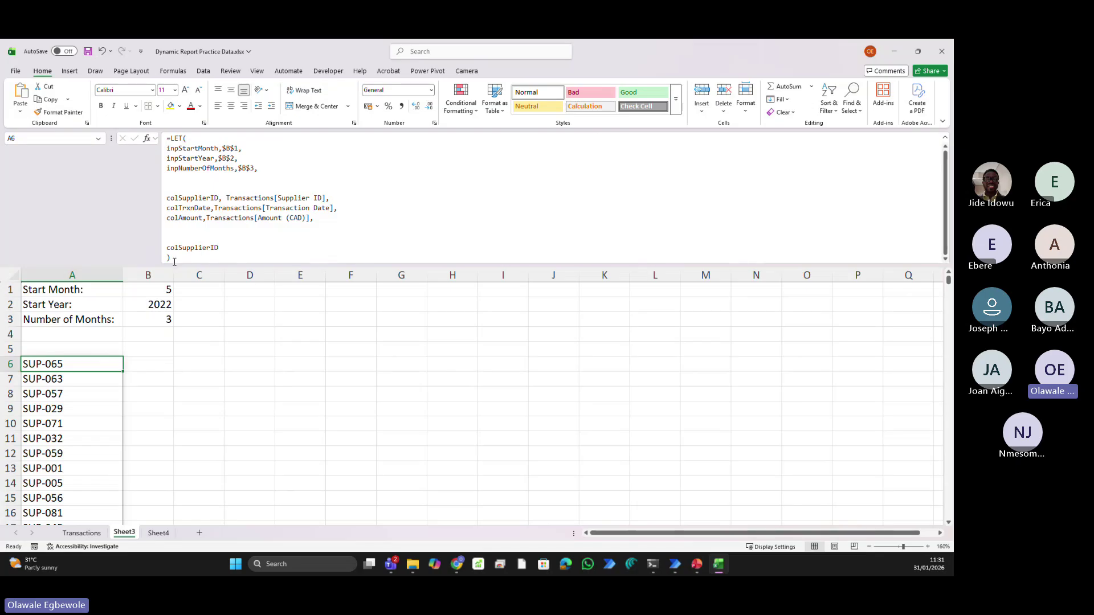
left_click(201, 137)
key("alt+Return")
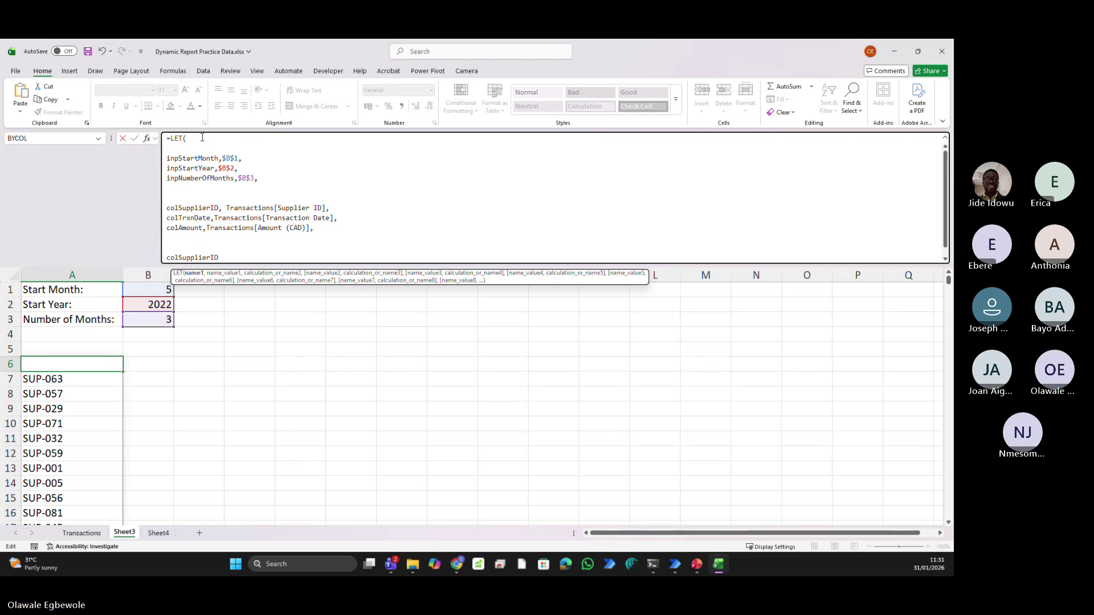
type("comment1")
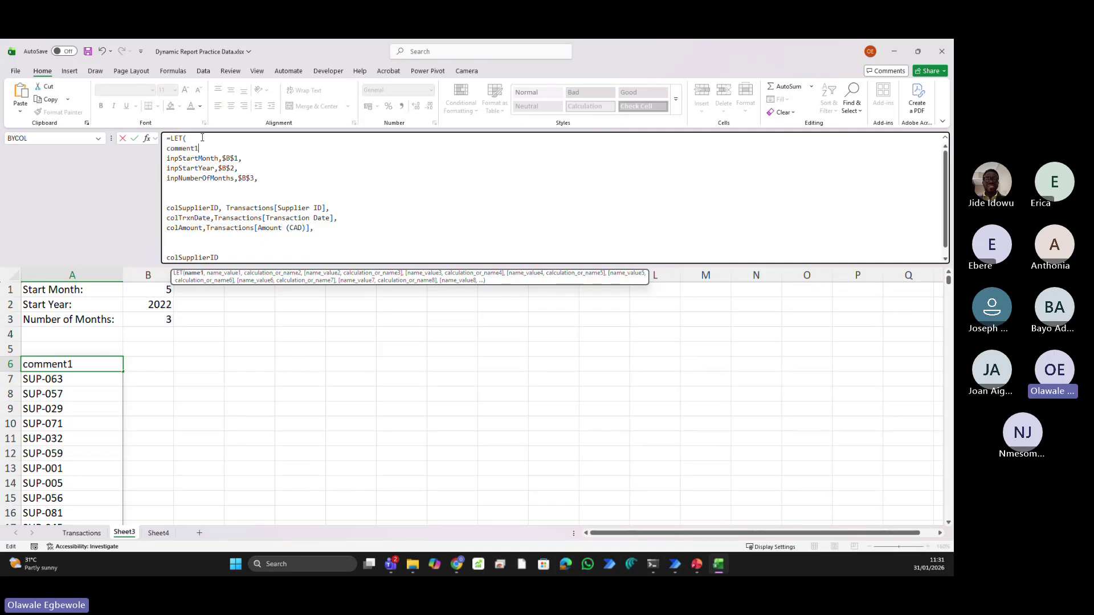
type(",\"")
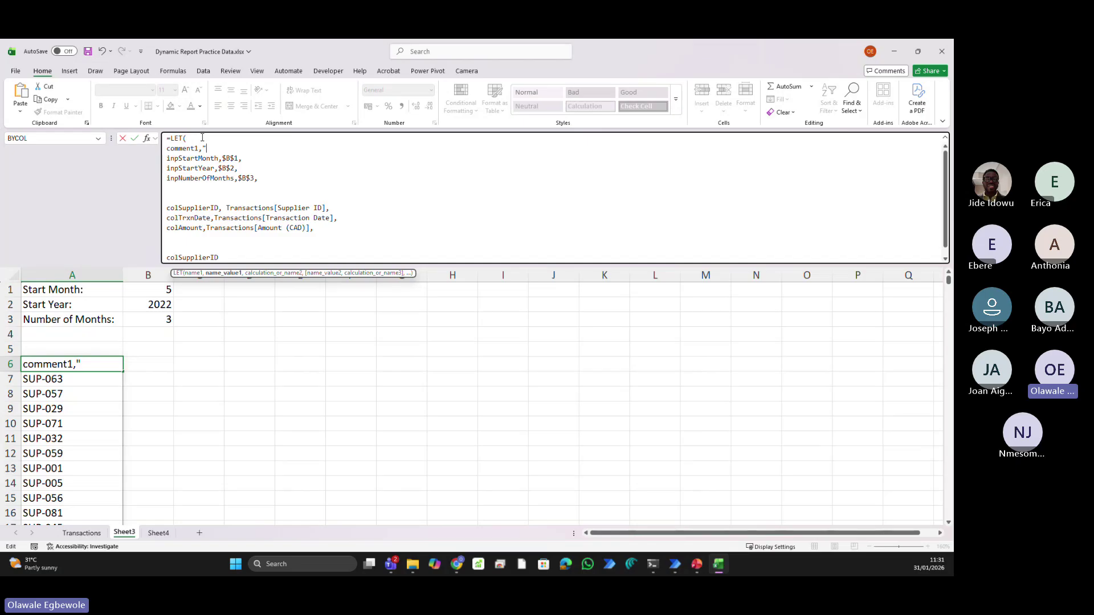
type("USER I")
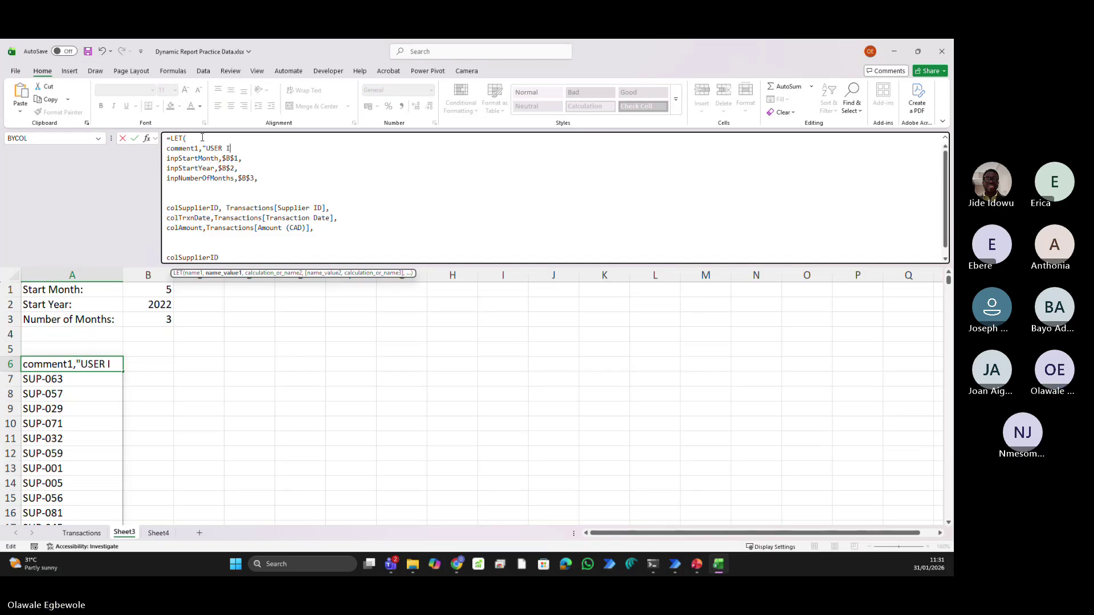
type("NPUT")
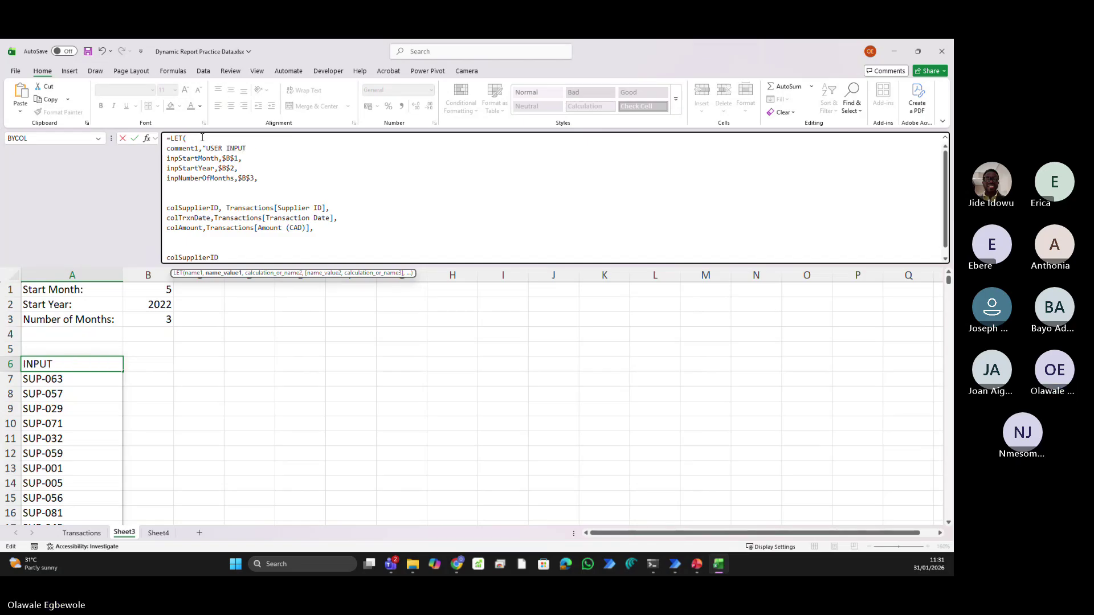
type(" PARAMETER")
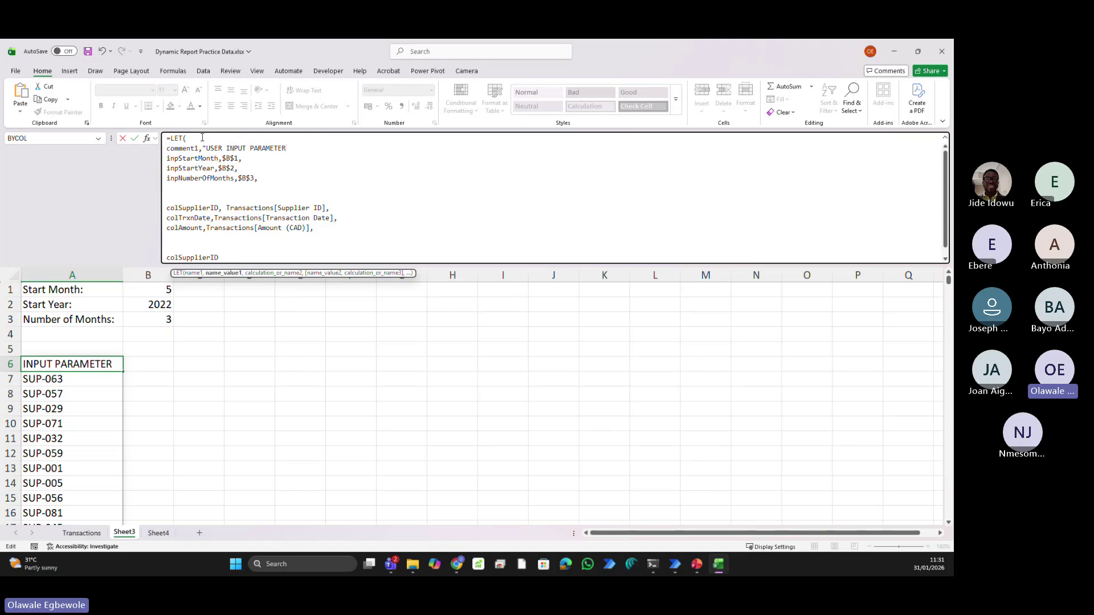
type("\",")
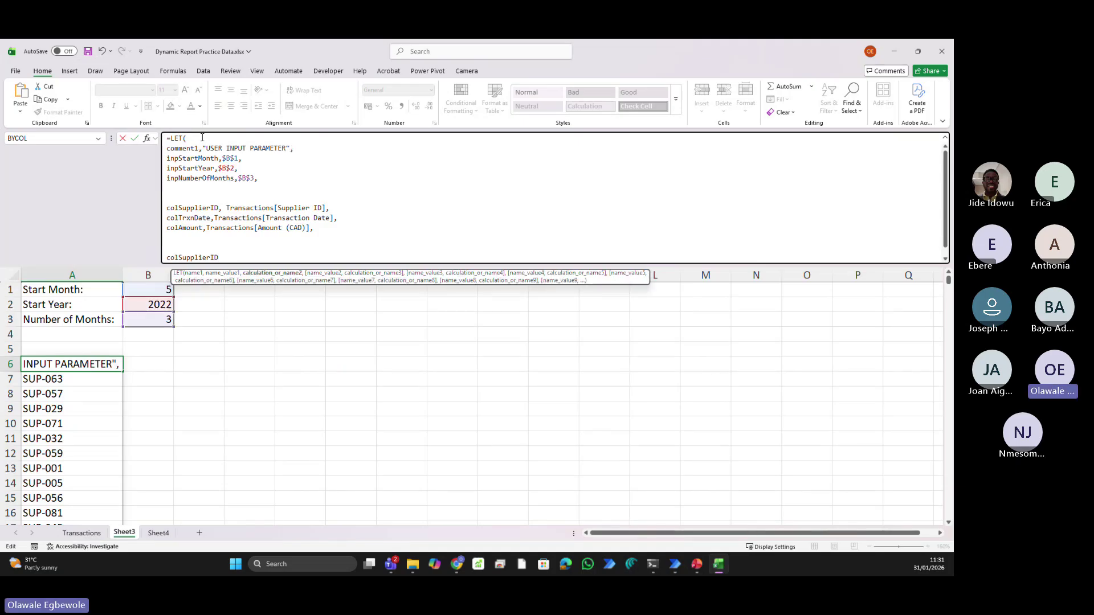
Copy the comment1 line to the blank line above the colSupplierID definition and rename the copy comment2
left_click_drag(167, 148, 293, 149)
key("ctrl+c")
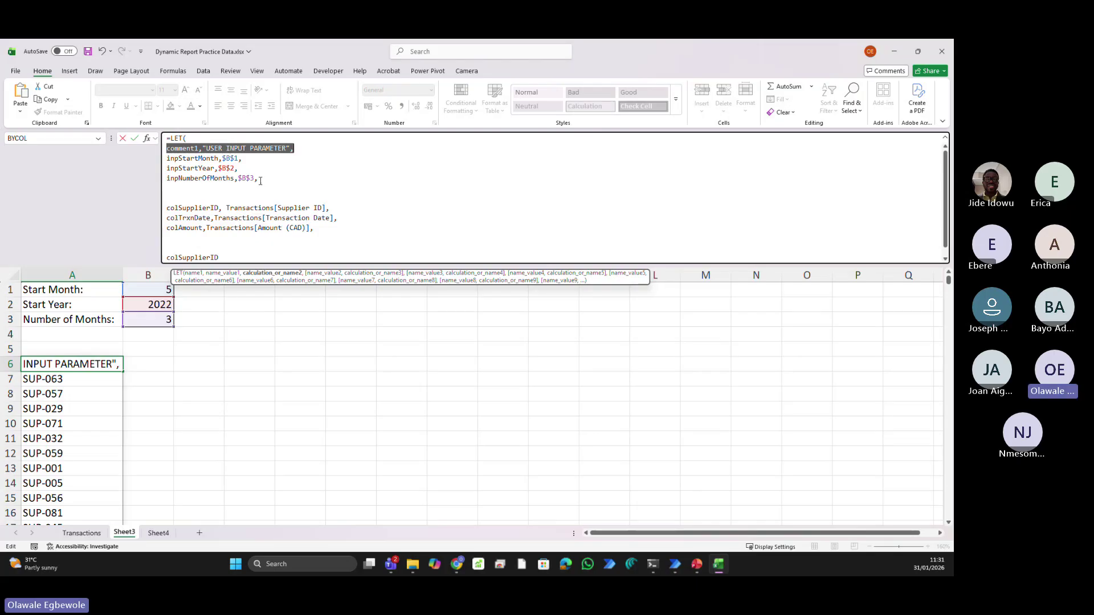
left_click(184, 199)
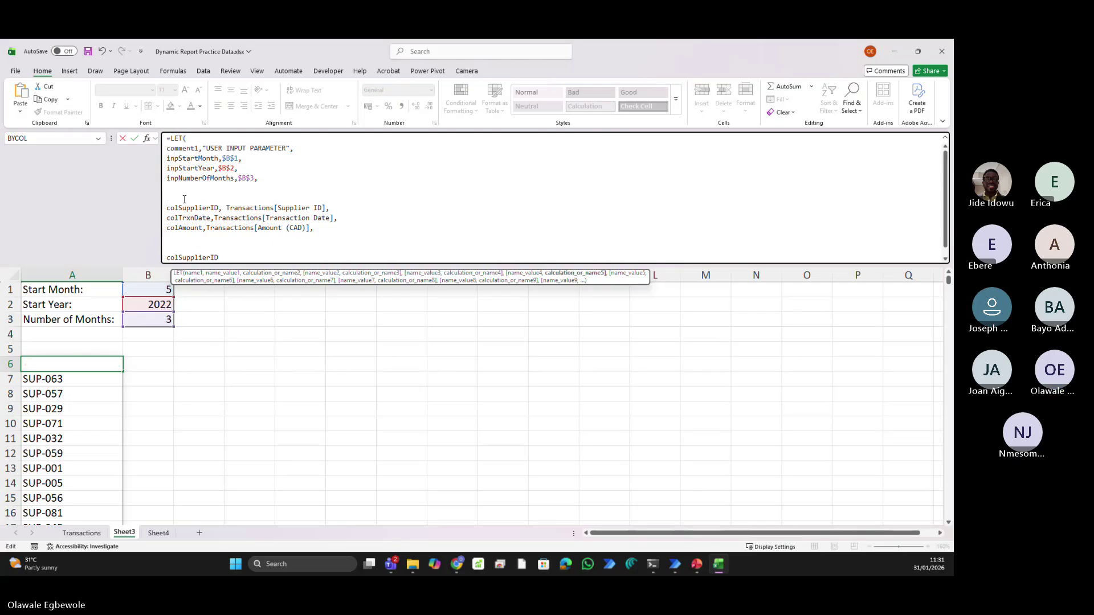
key("ctrl+v")
left_click(199, 199)
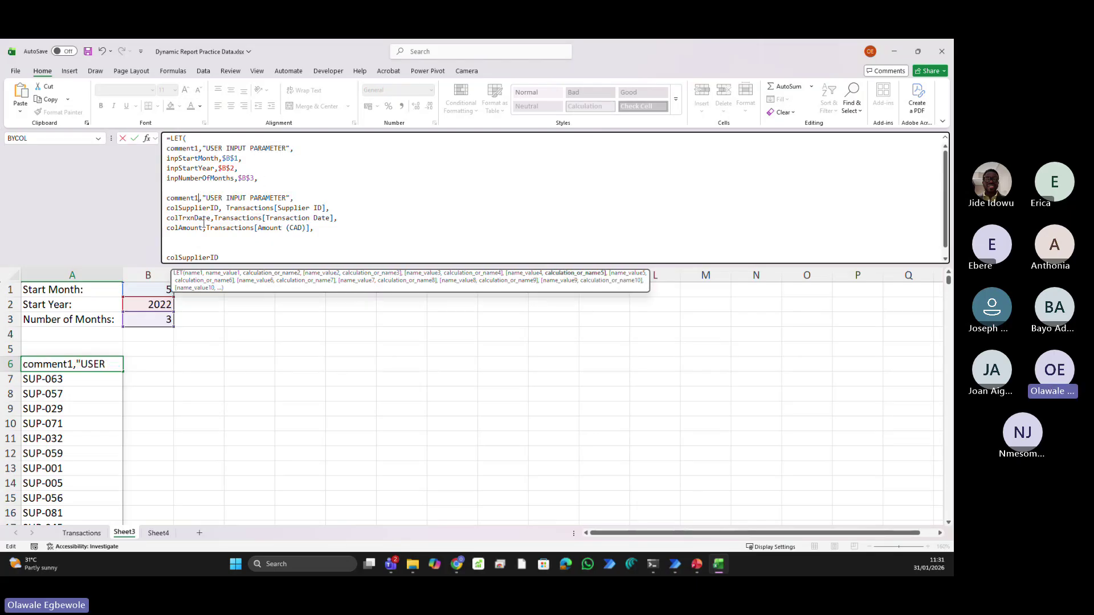
key("BackSpace")
type("2")
Replace the comment2 text with "TABLE AND COLUMN CONFIGURATION"
left_click_drag(207, 199, 288, 200)
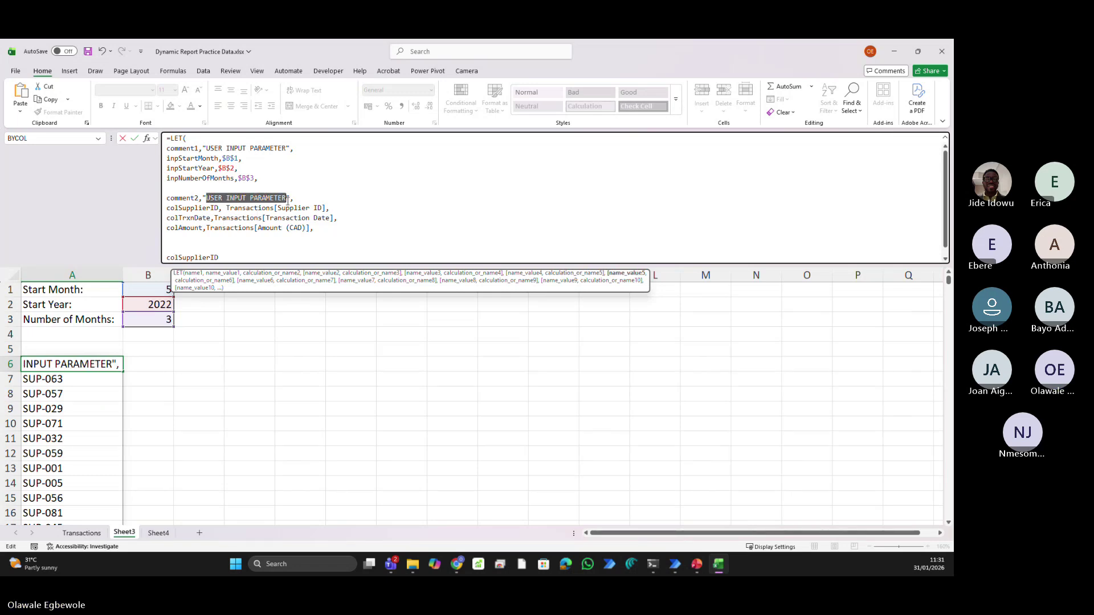
type("TABL")
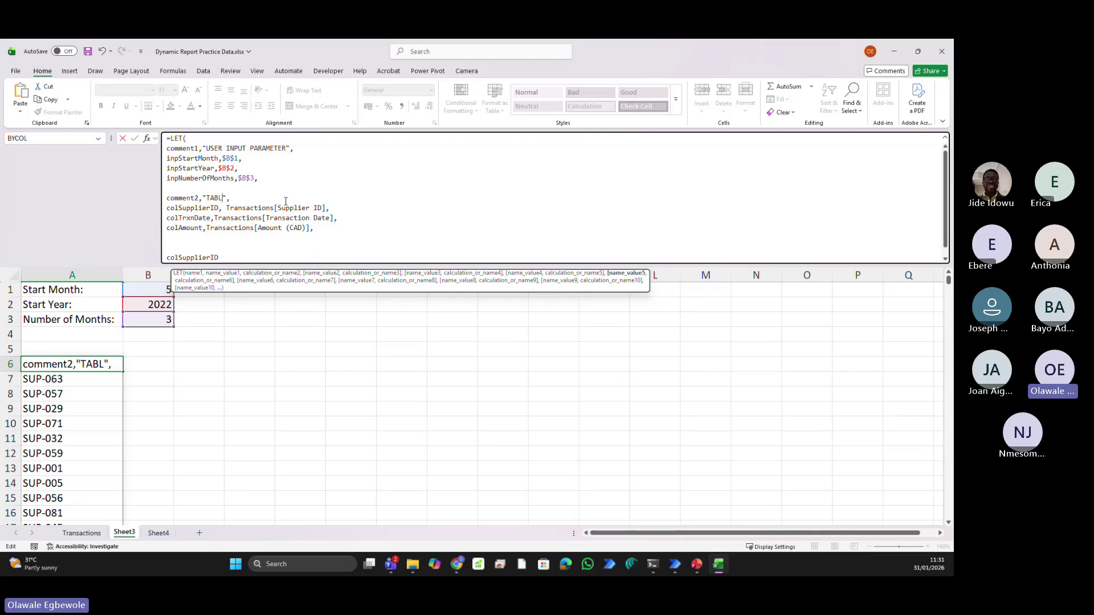
type("E A")
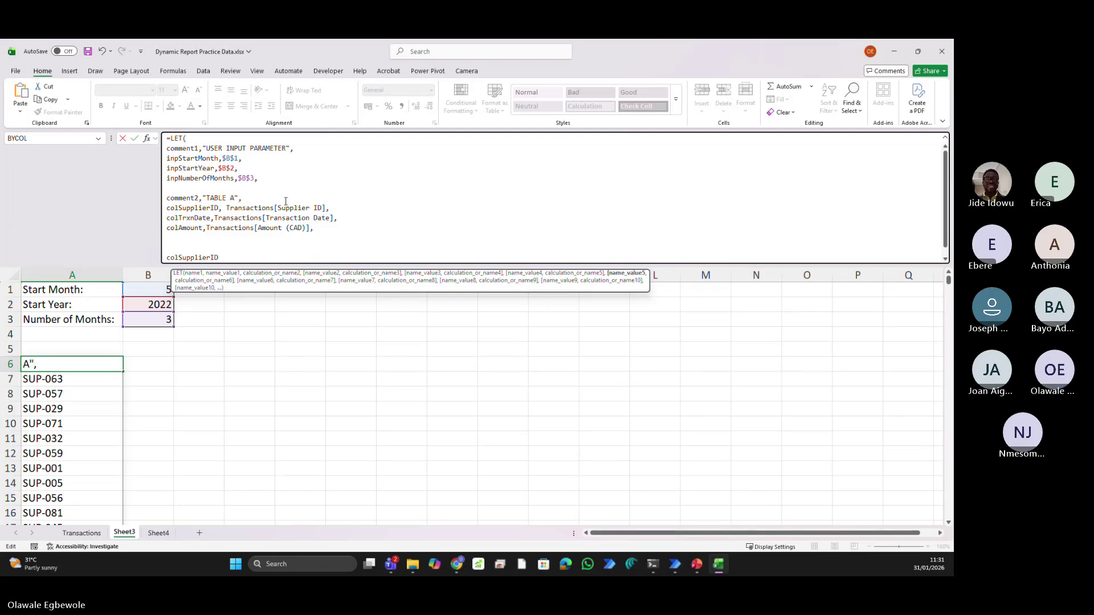
type("ND CO")
type("LUMN CONFI")
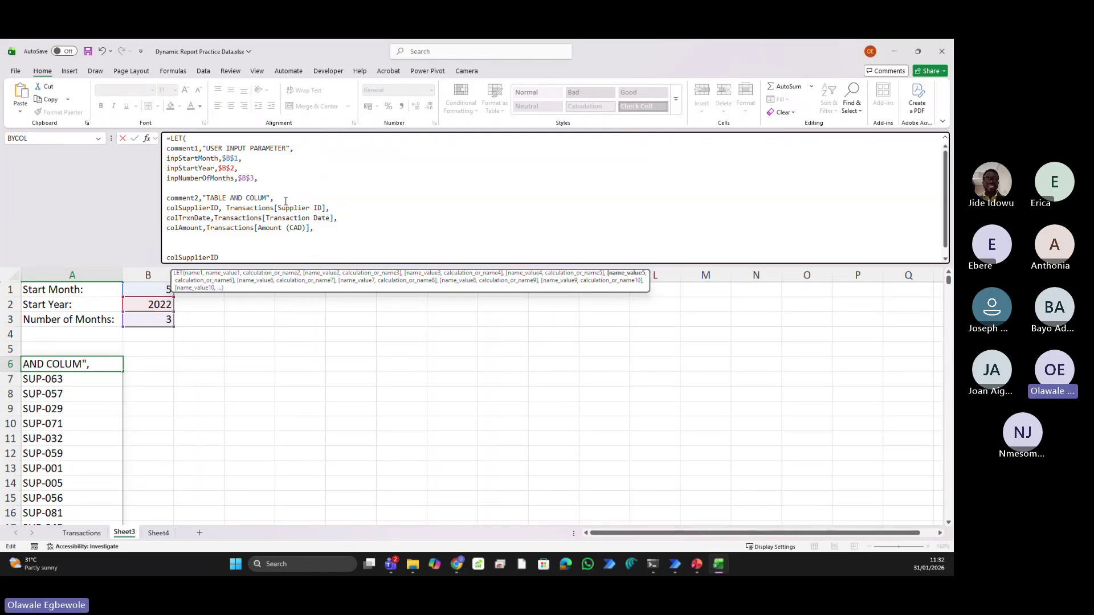
type("GURATION")
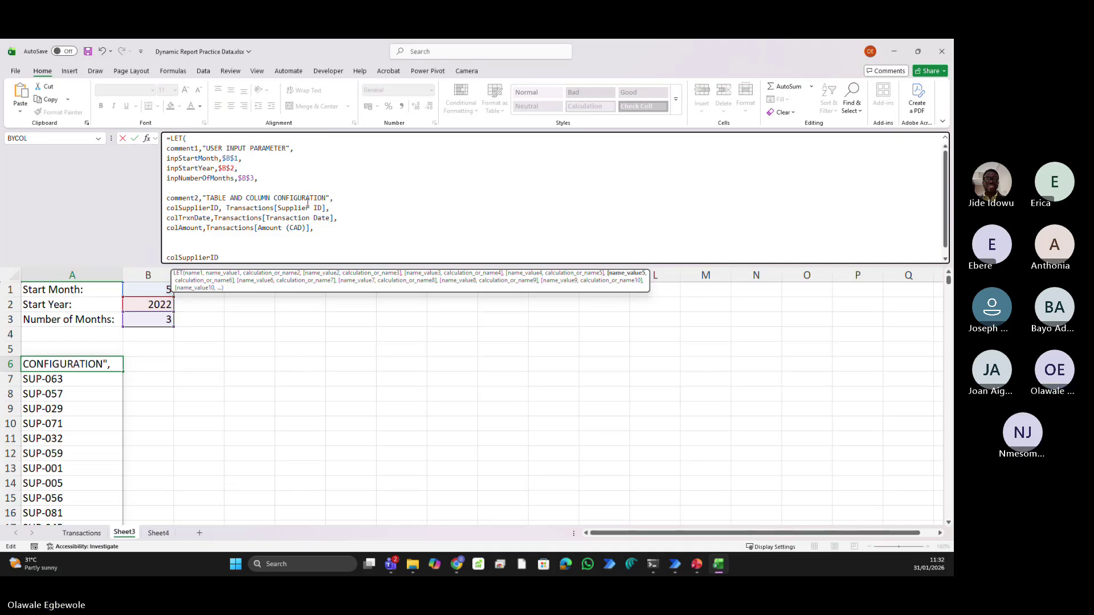
Commit the A6 formula and save the workbook, enlarging the formula area to show the closing parenthesis
left_click(391, 218)
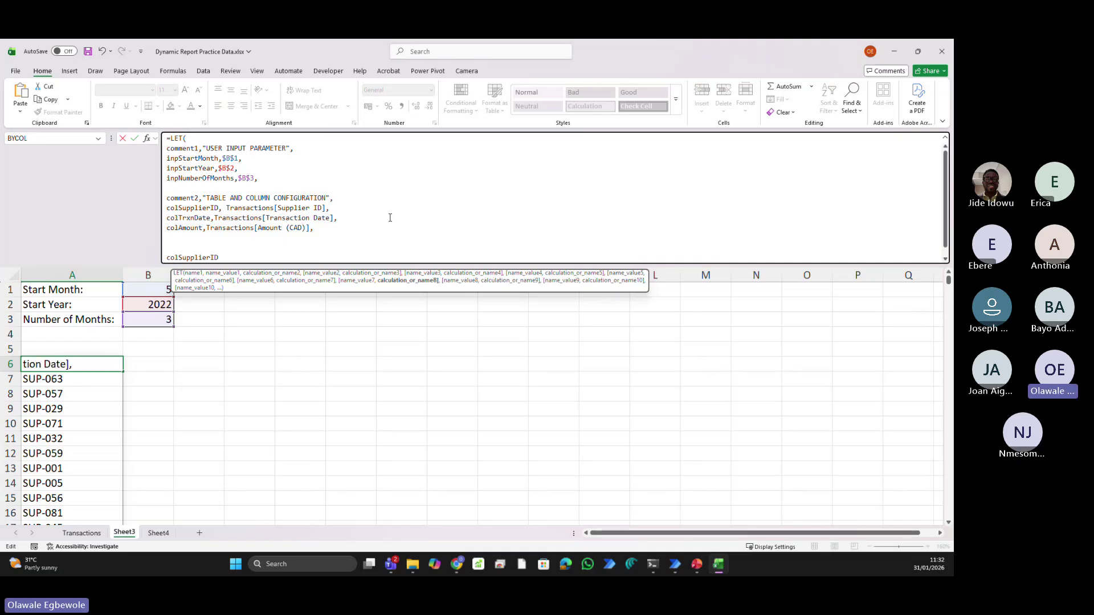
key("ctrl+Return")
key("ctrl+s")
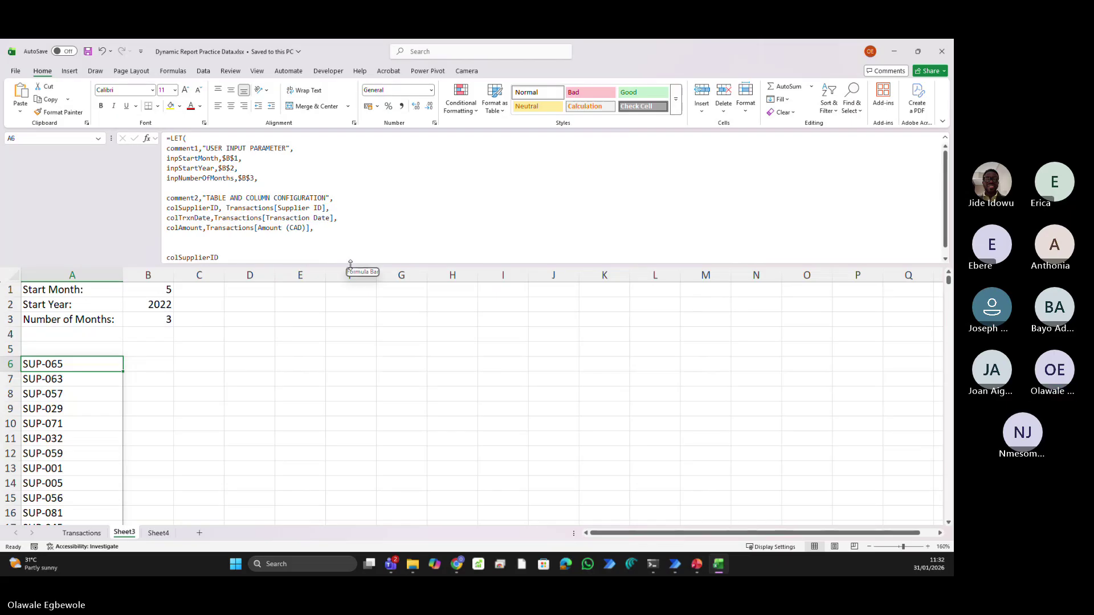
left_click_drag(350, 264, 350, 293)
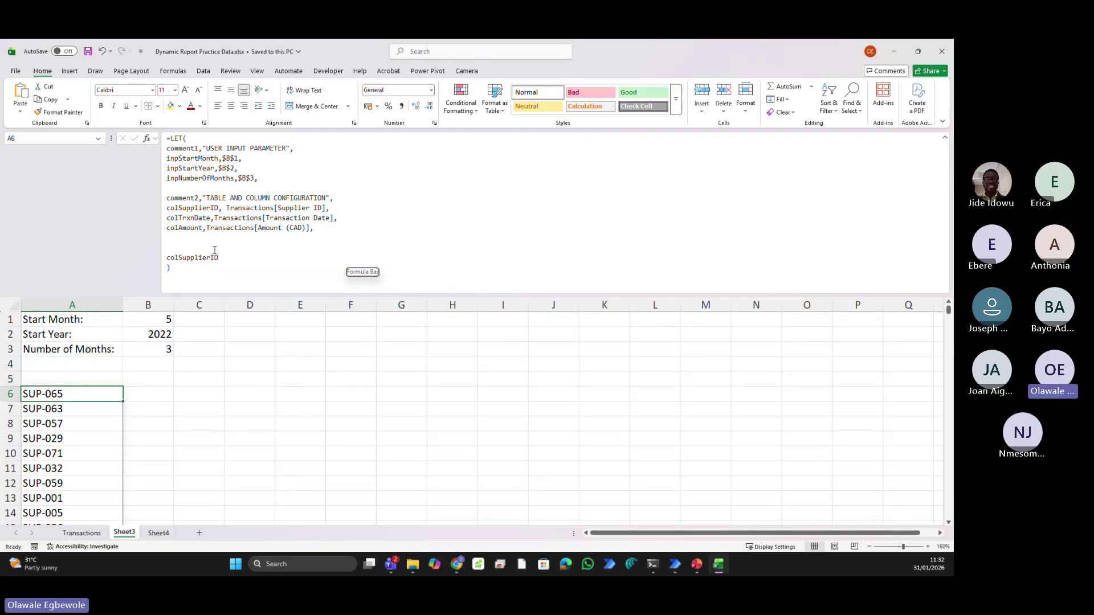
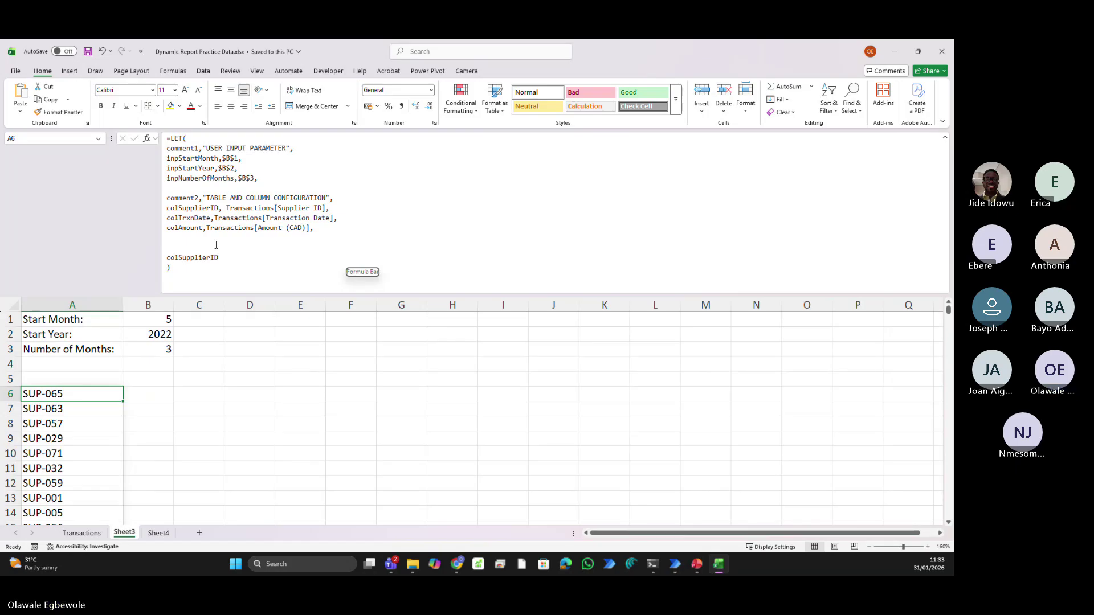
On the blank line above the final colSupplierID in the A6 formula, enter the name comment3 preceded by an opening quotation mark
left_click(216, 245)
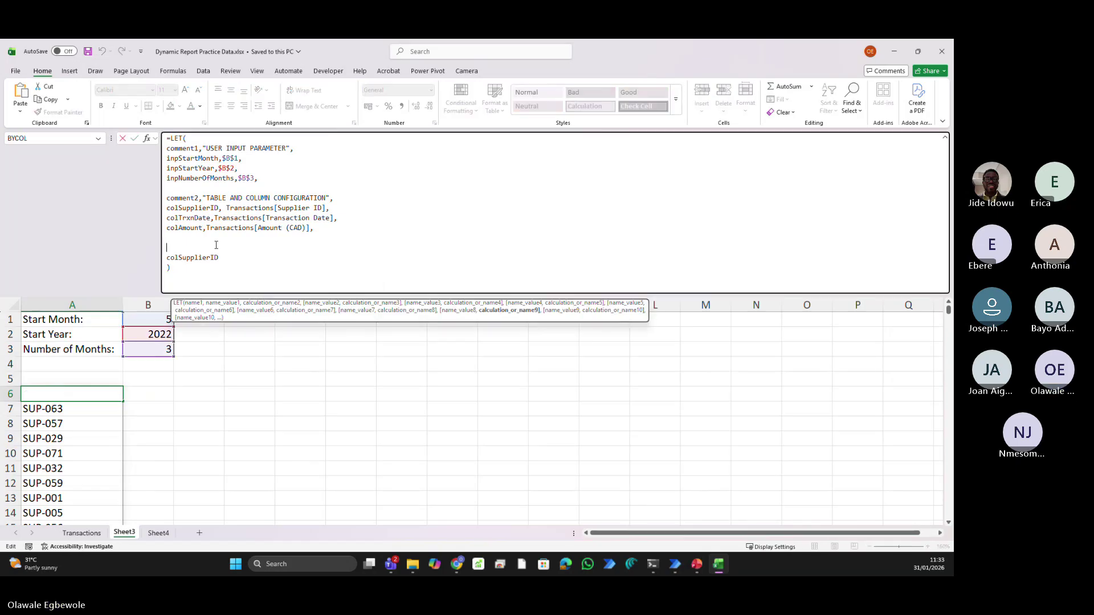
type("\"dATE")
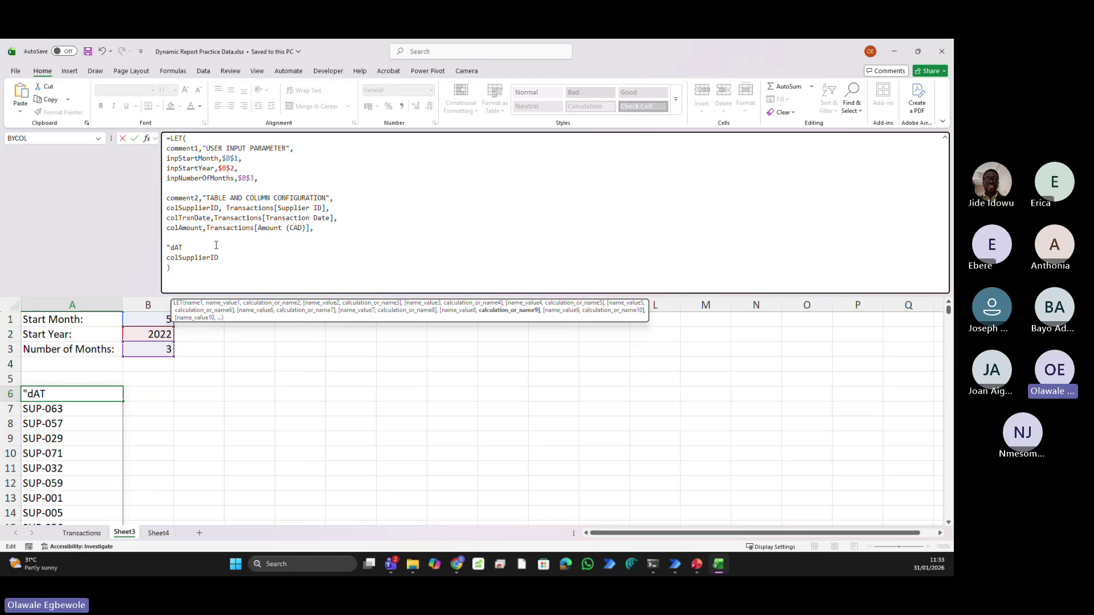
key("BackSpace")
key("BackSpace")
key("BackSpace")
key("BackSpace")
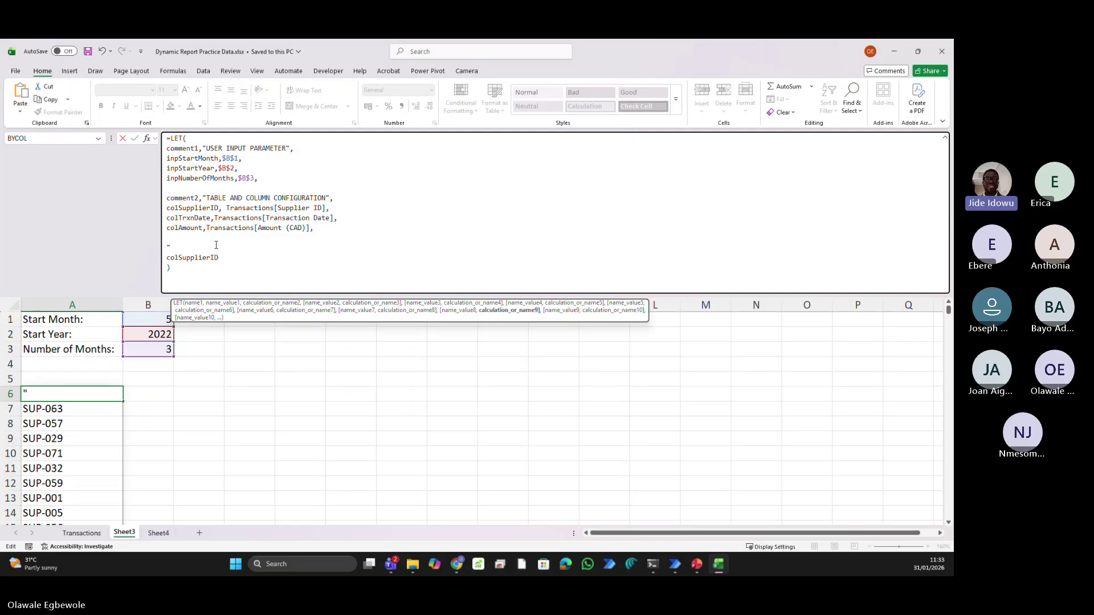
type("COMME")
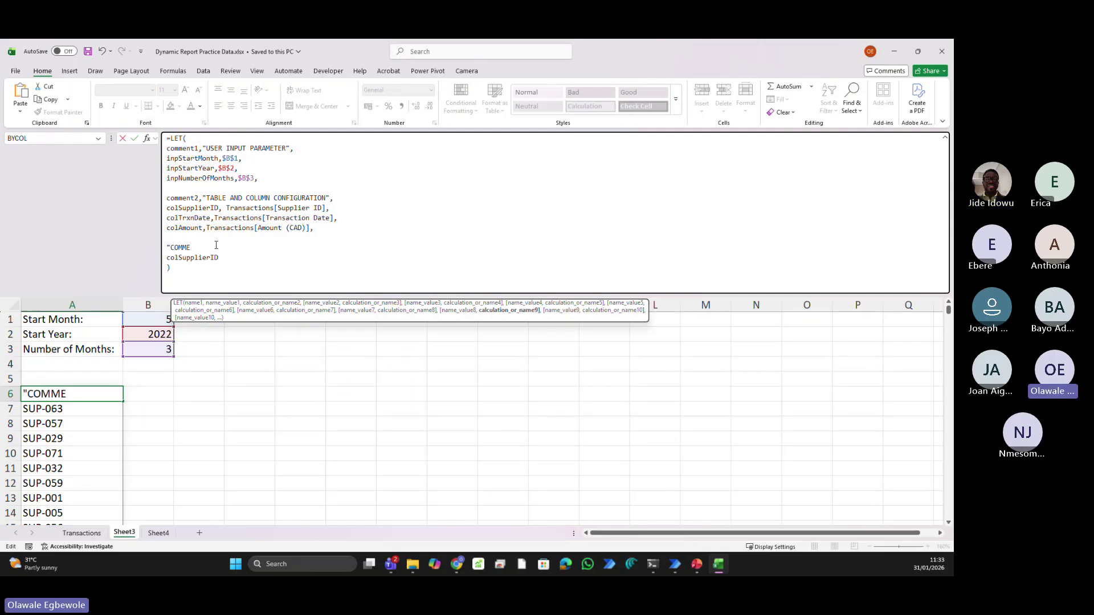
key("BackSpace")
key("BackSpace")
key("BackSpace")
key("BackSpace")
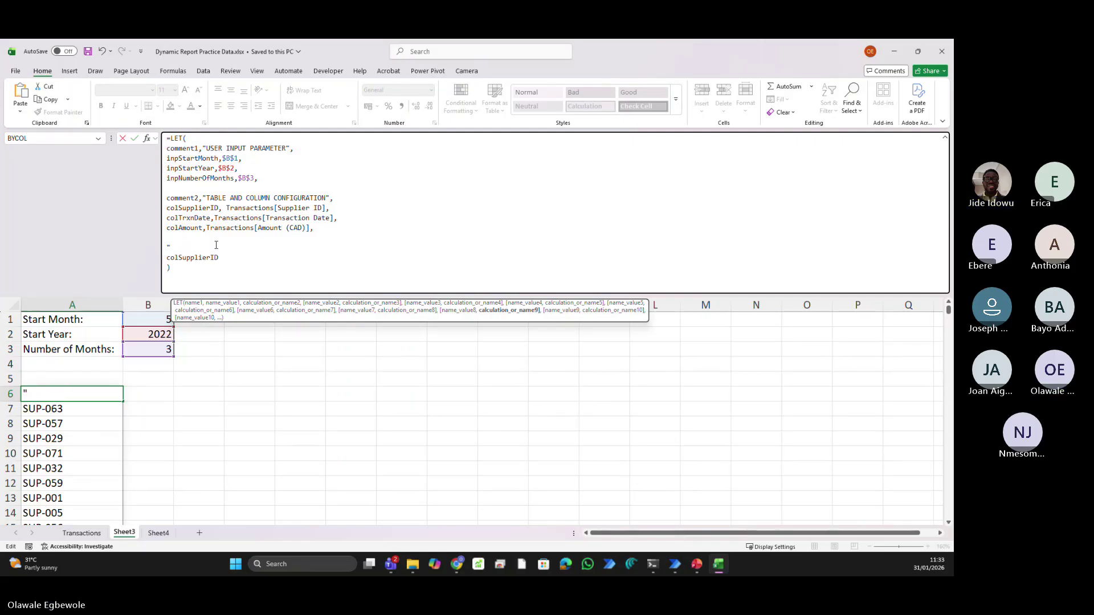
type("nt3")
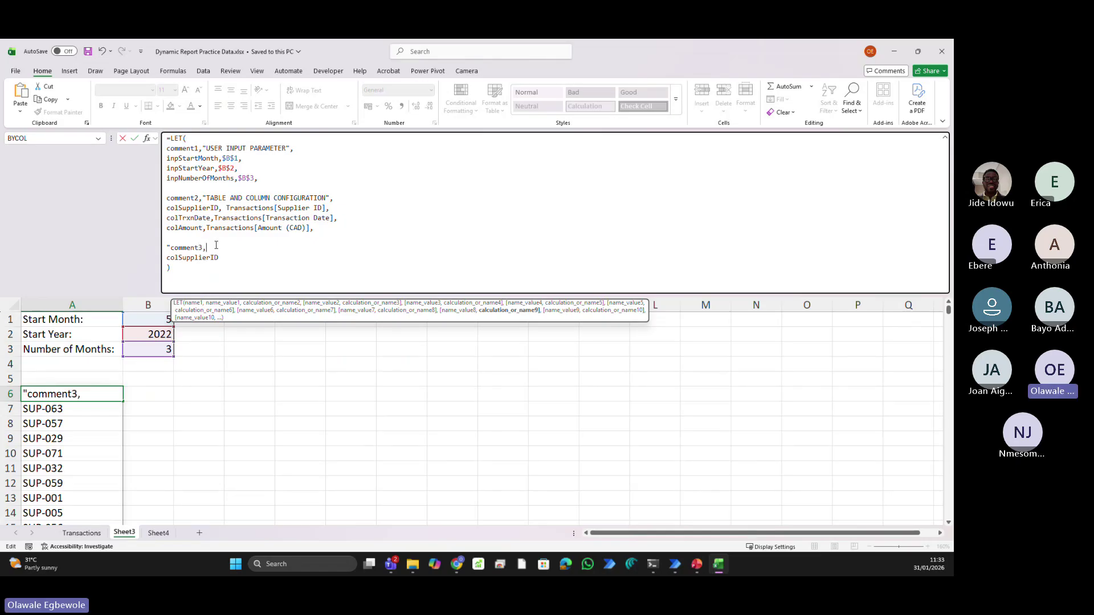
Give comment3 the text "DATE ENGINE" and end the line with a comma
type(",\"Date")
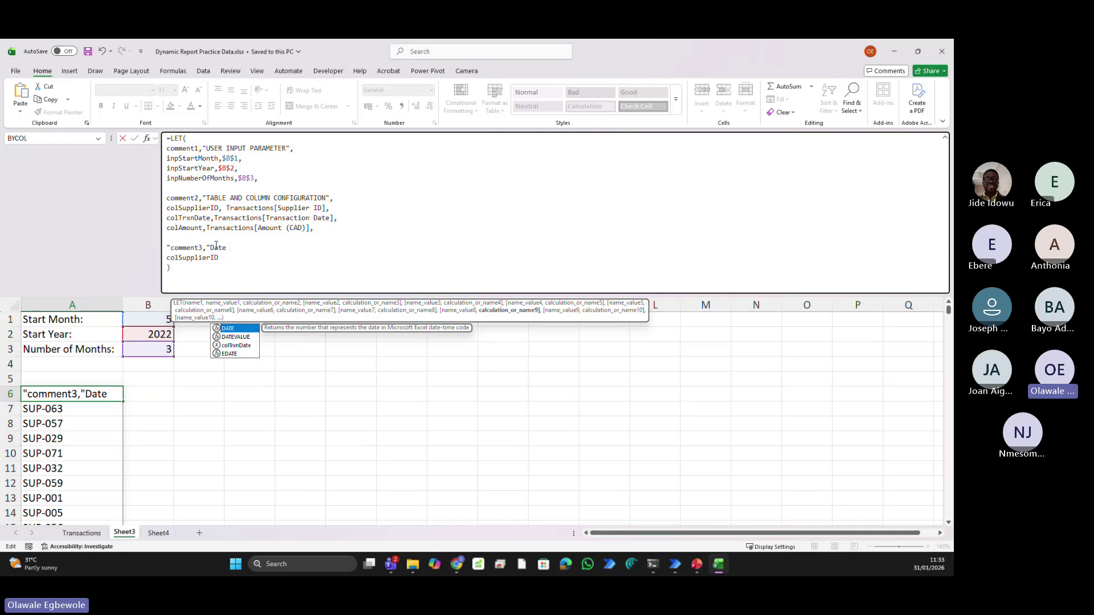
key("BackSpace")
key("BackSpace")
key("BackSpace")
key("BackSpace")
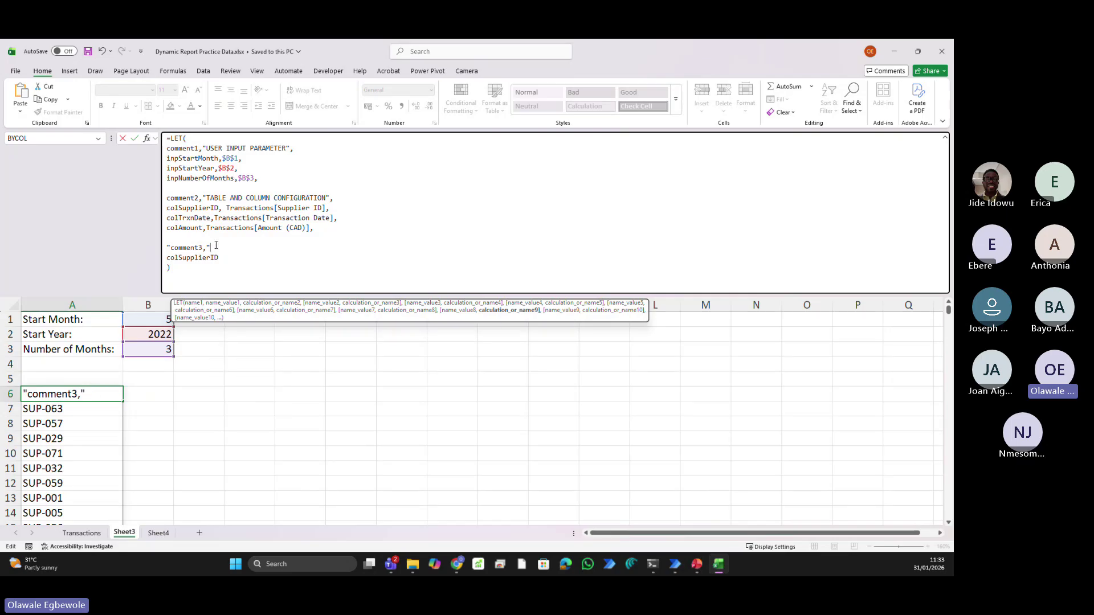
type("DATE EN")
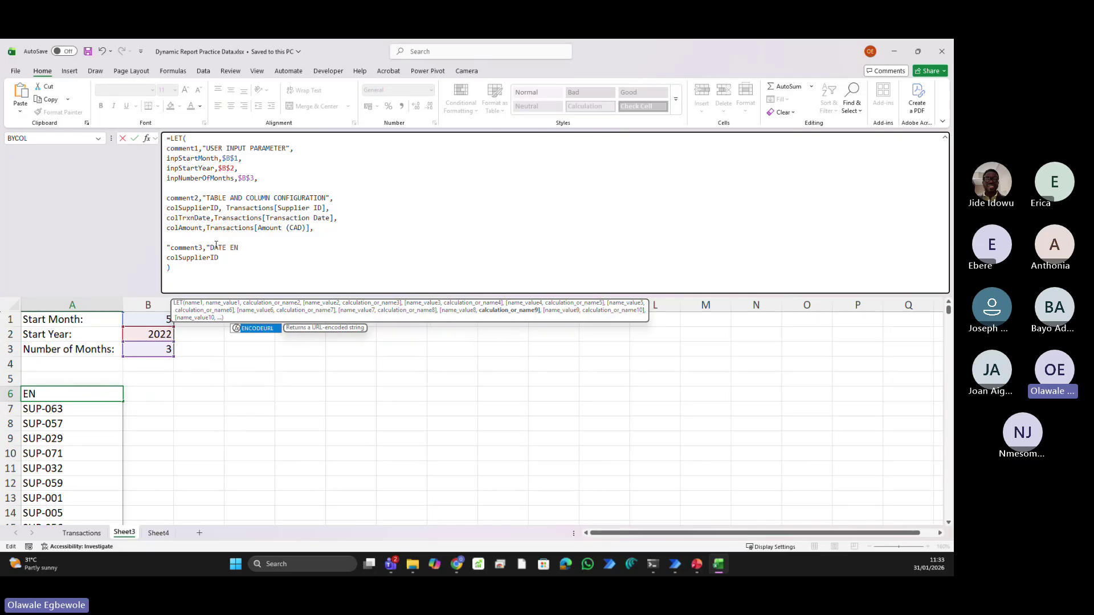
type("GINE\",")
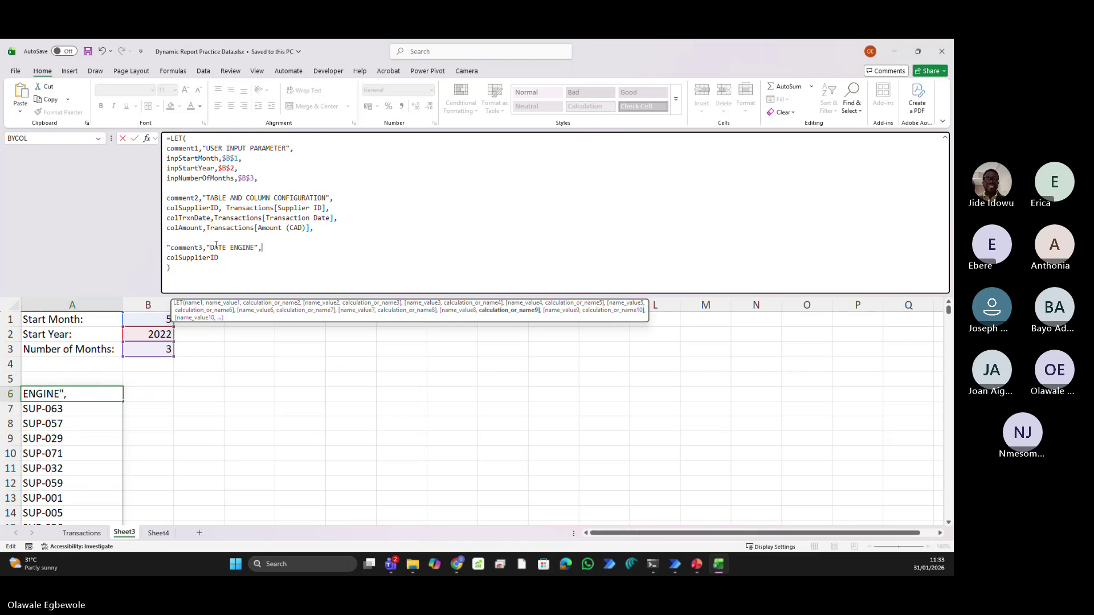
On a new line below the DATE ENGINE comment in the A6 formula, add the name startDate followed by a comma
key("alt+Return")
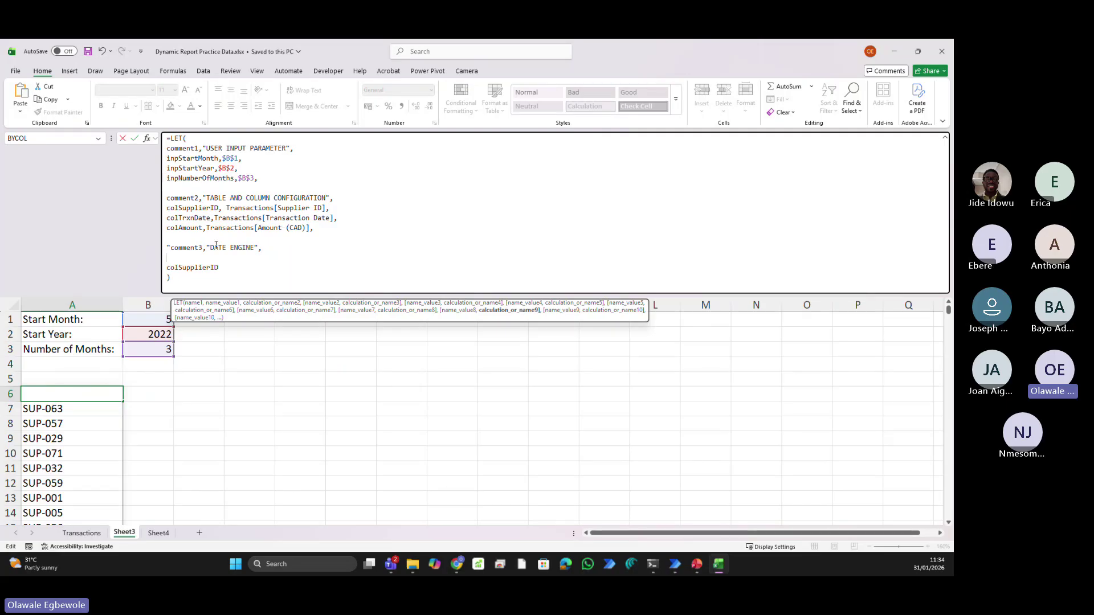
type("start")
type("Date")
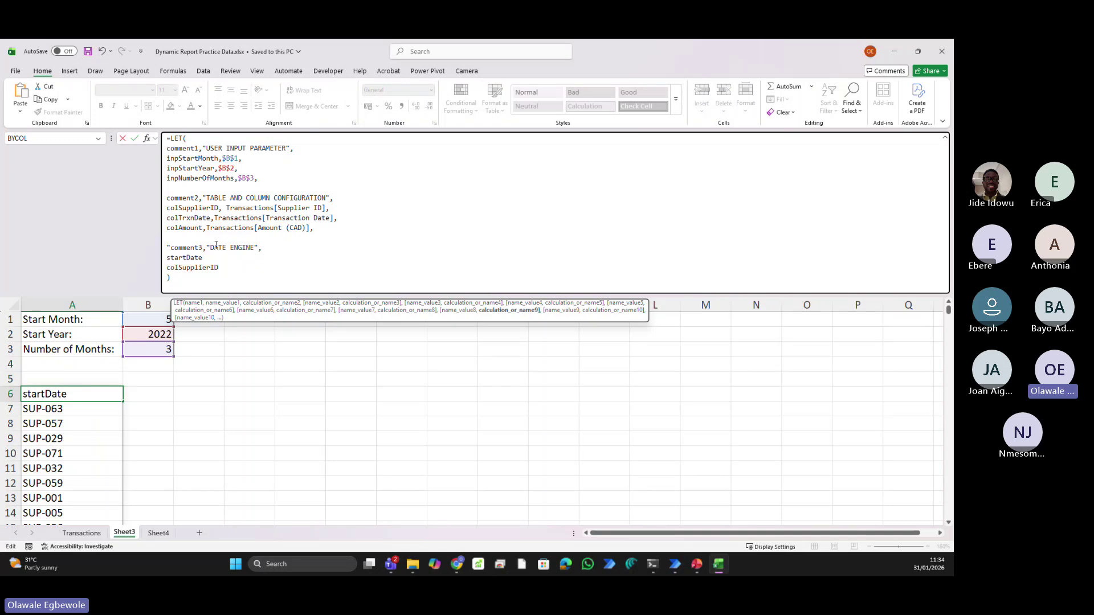
type(",")
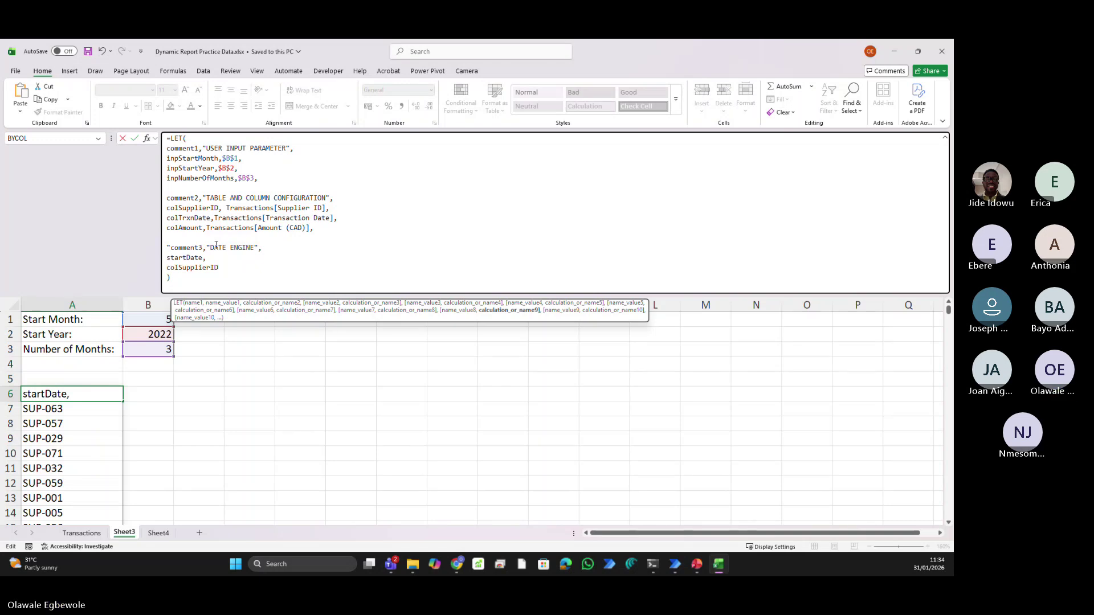
Begin the value of startDate as a DATE function with inpStartYear as its year argument
type("date")
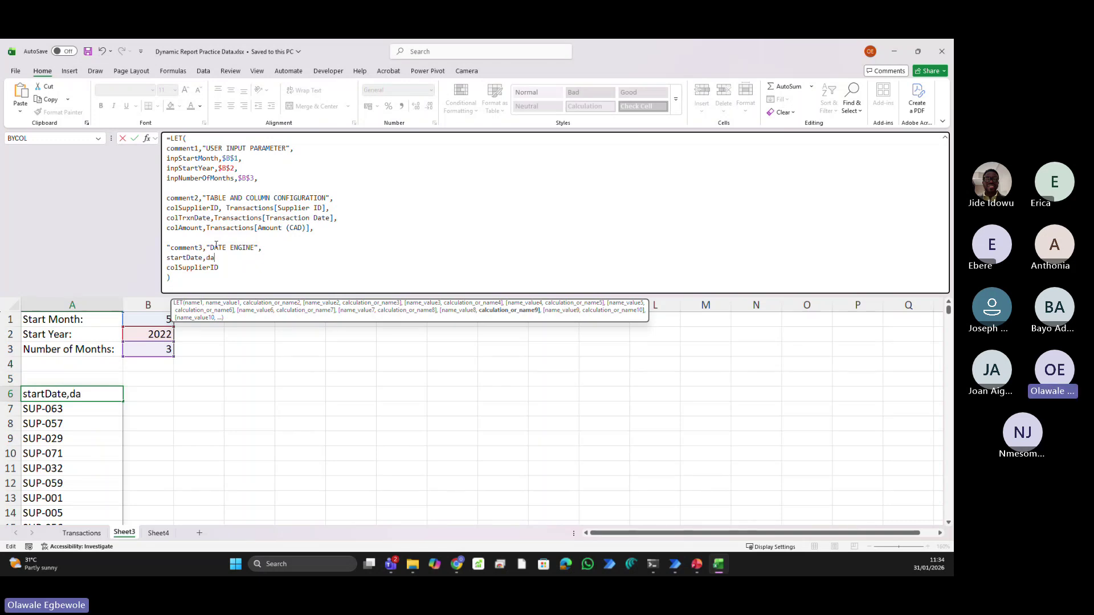
key("BackSpace")
key("BackSpace")
key("BackSpace")
key("BackSpace")
type("DAte(")
type("in")
type("put")
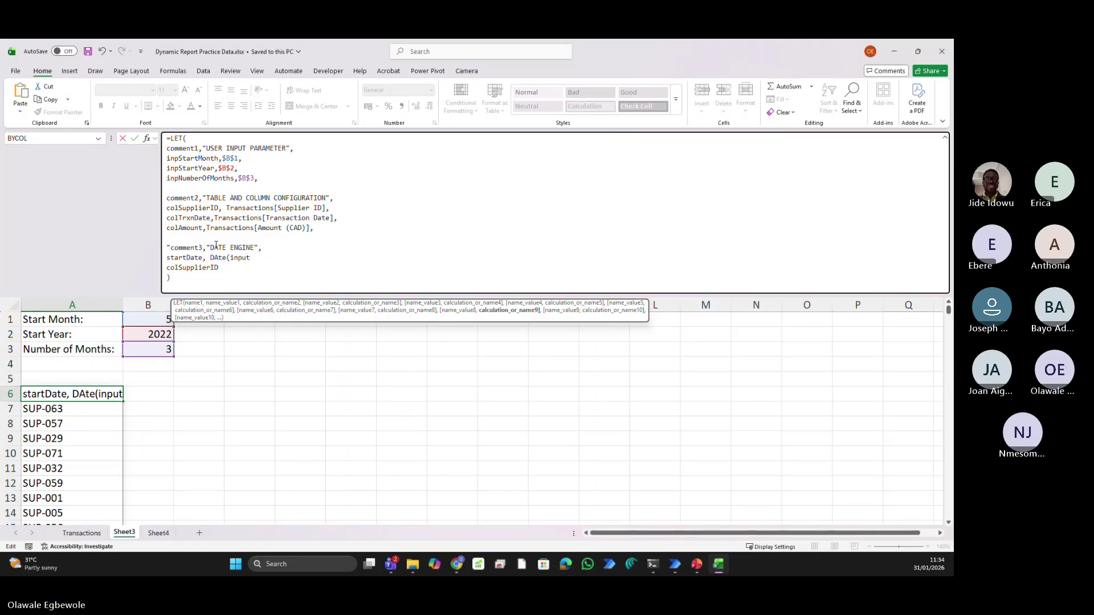
key("BackSpace")
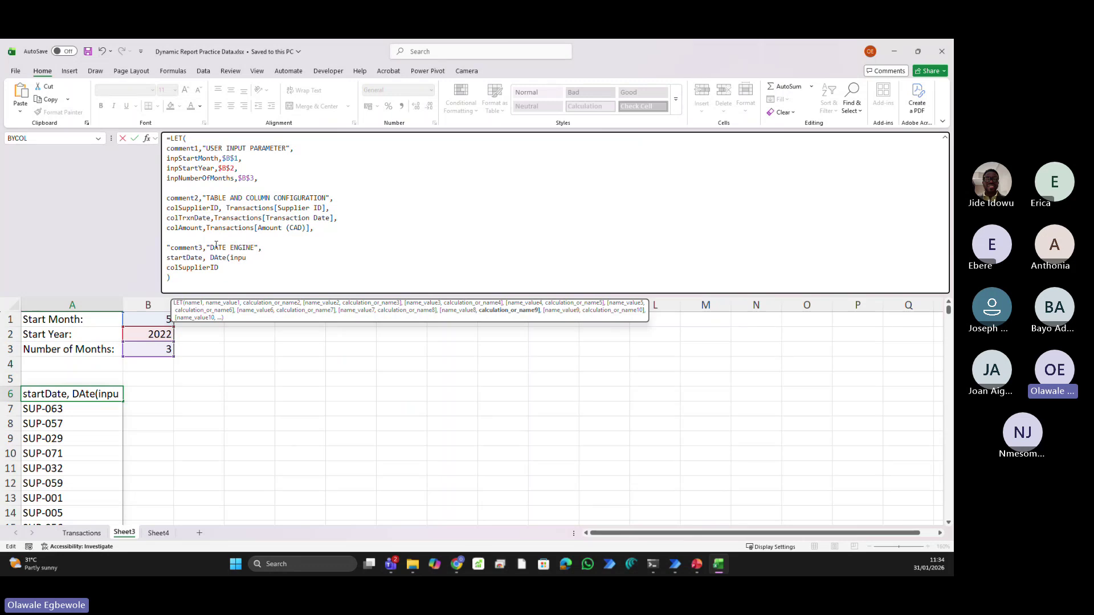
key("BackSpace")
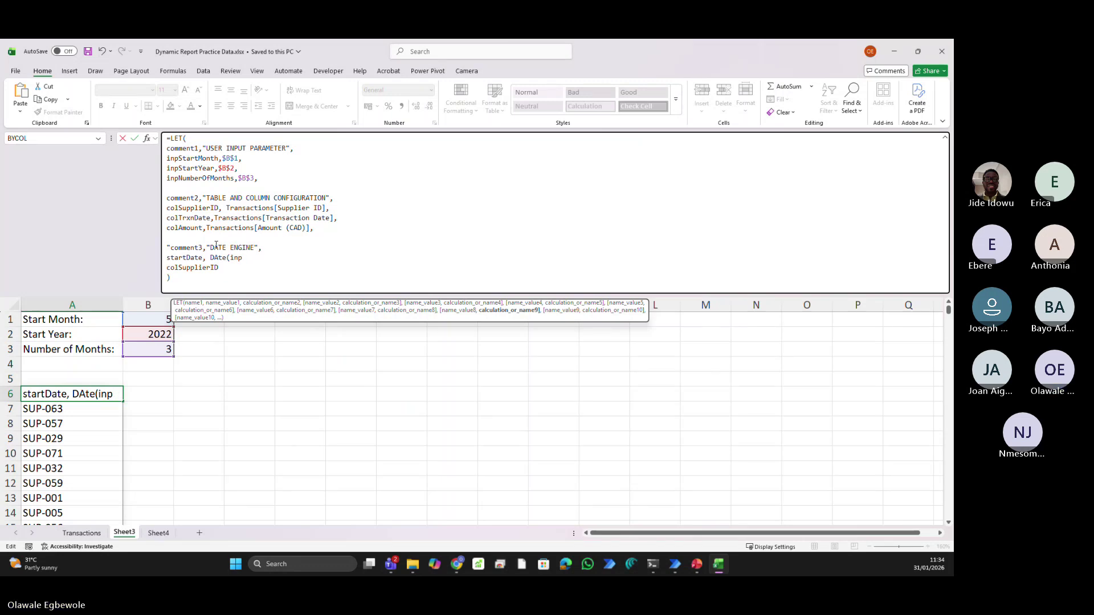
type("StartY")
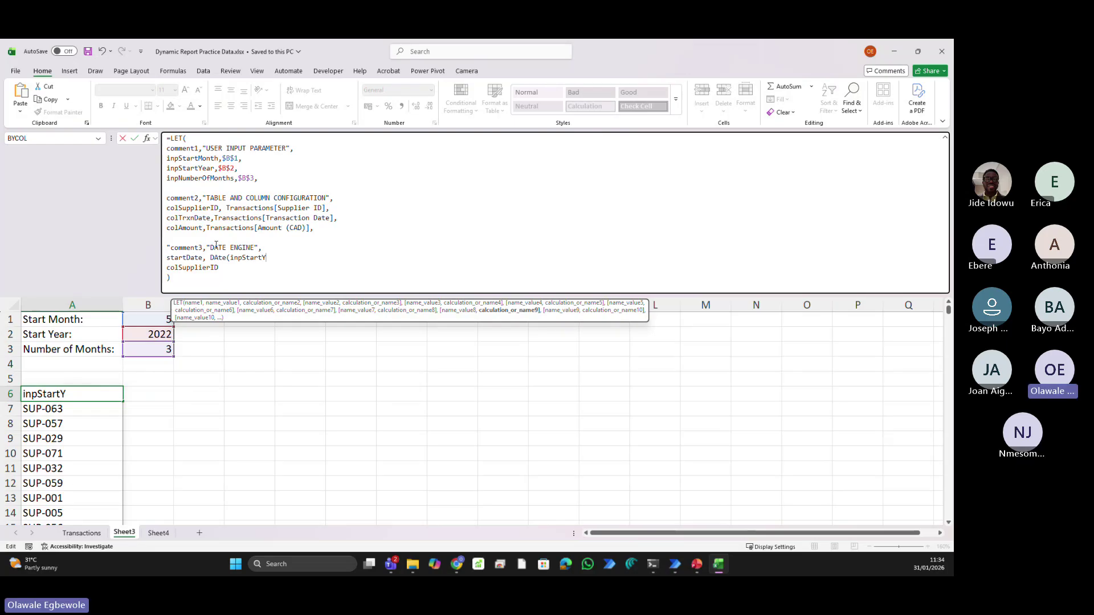
type("ear")
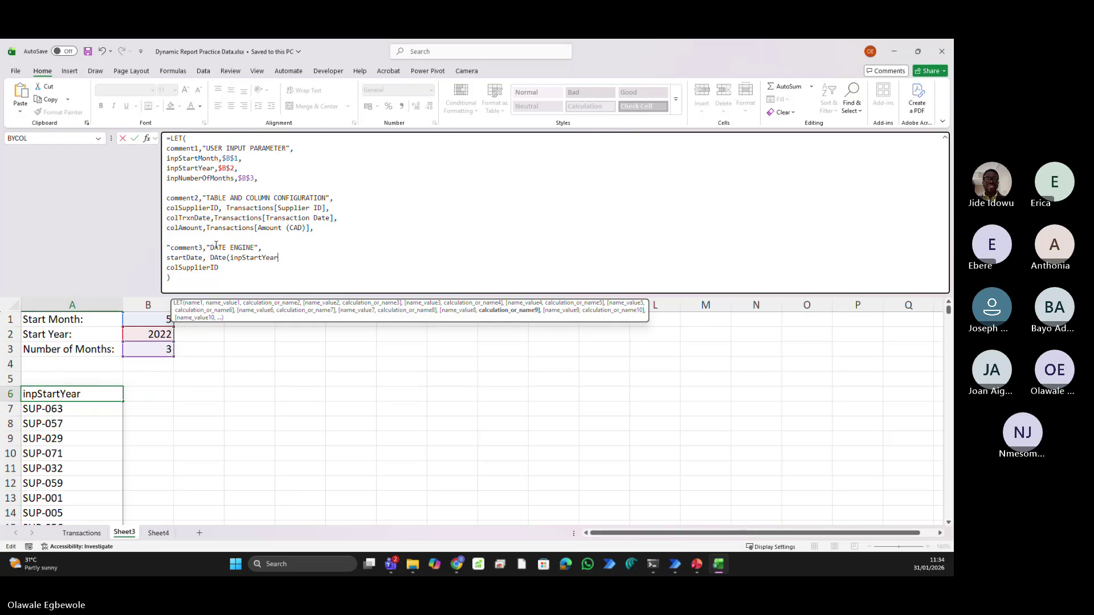
Remove the stray quotation mark before comment3 and re-enter inpStartYear as the year argument of the startDate DATE function
left_click(172, 249)
key("BackSpace")
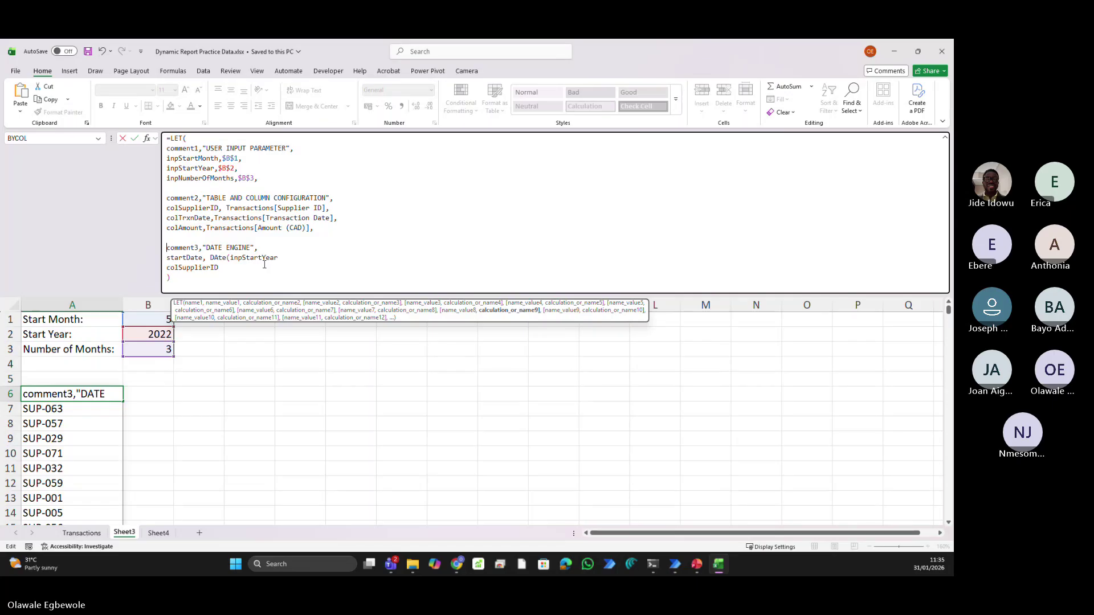
left_click(287, 257)
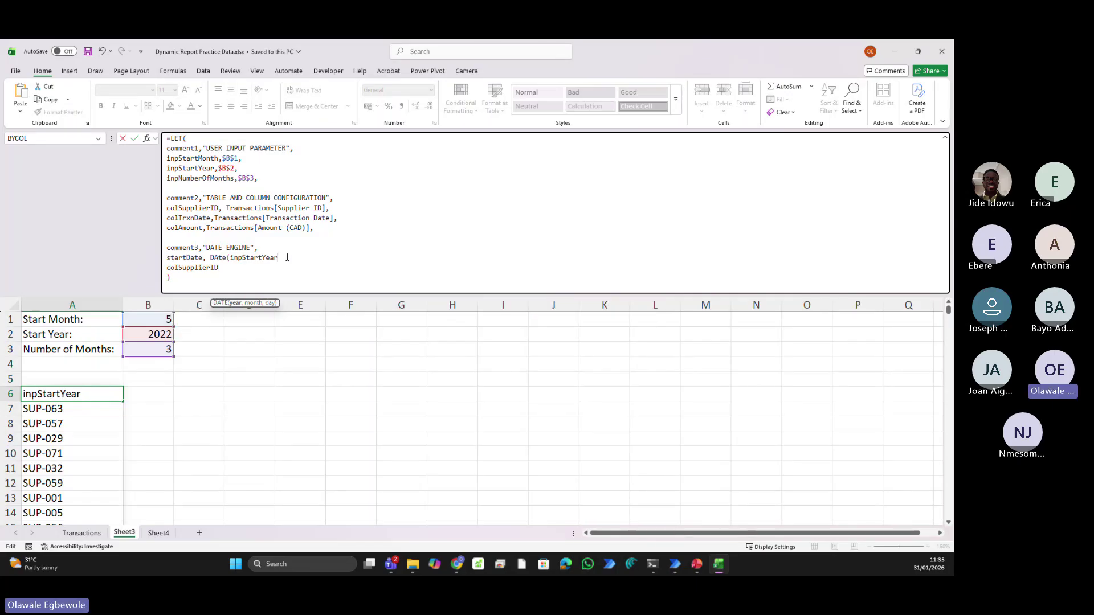
key("BackSpace")
key("BackSpace")
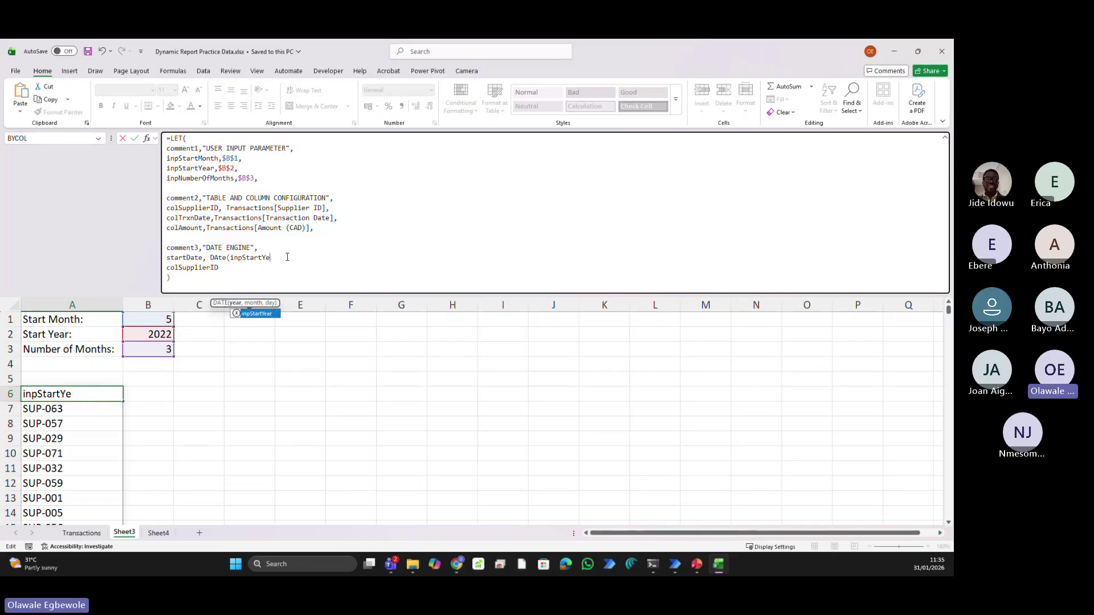
key("Tab")
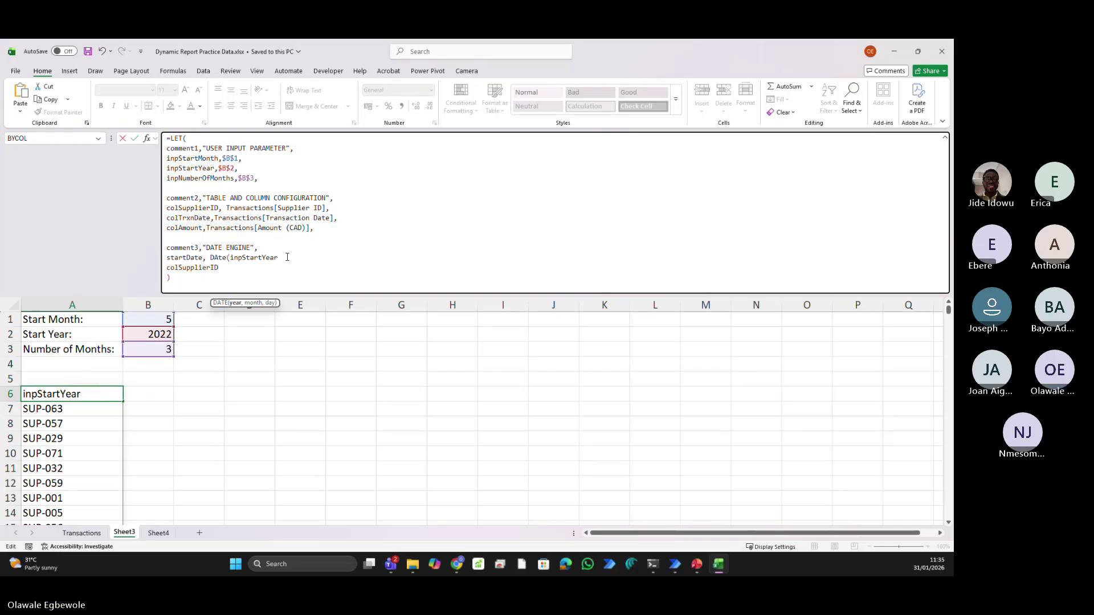
Complete the startDate DATE function with inpStartMonth as the month and 1 as the day, ending the line with a comma
type(",")
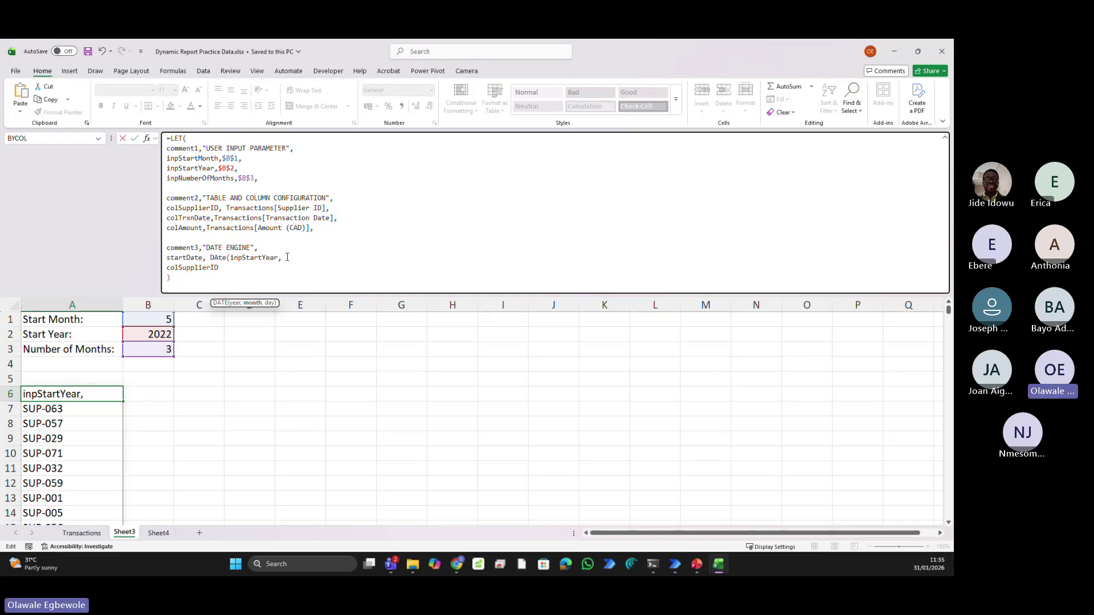
type("inp")
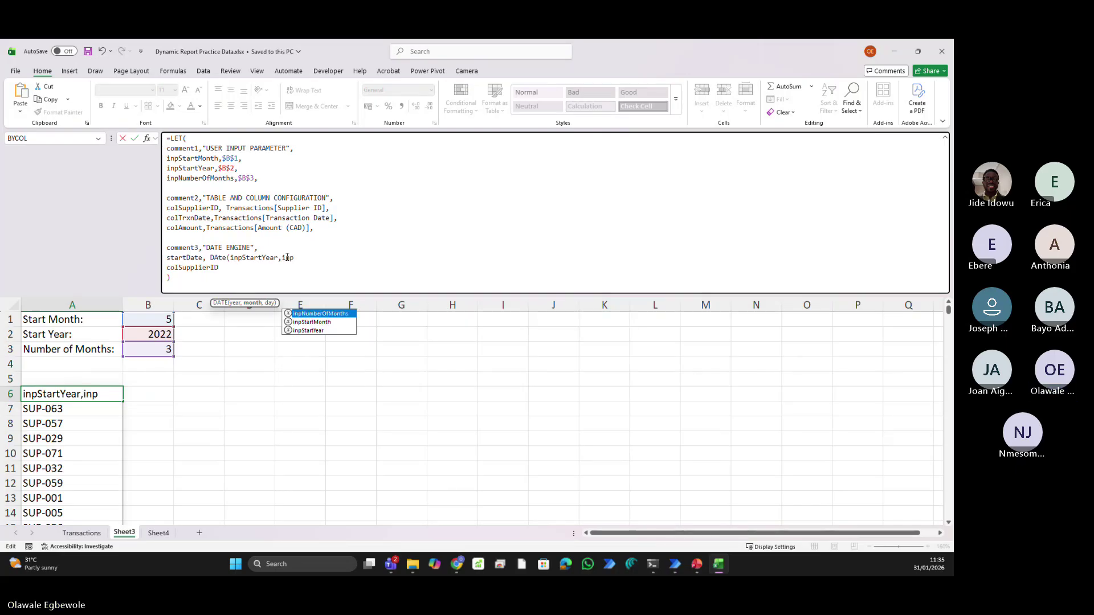
key("Down")
key("Tab")
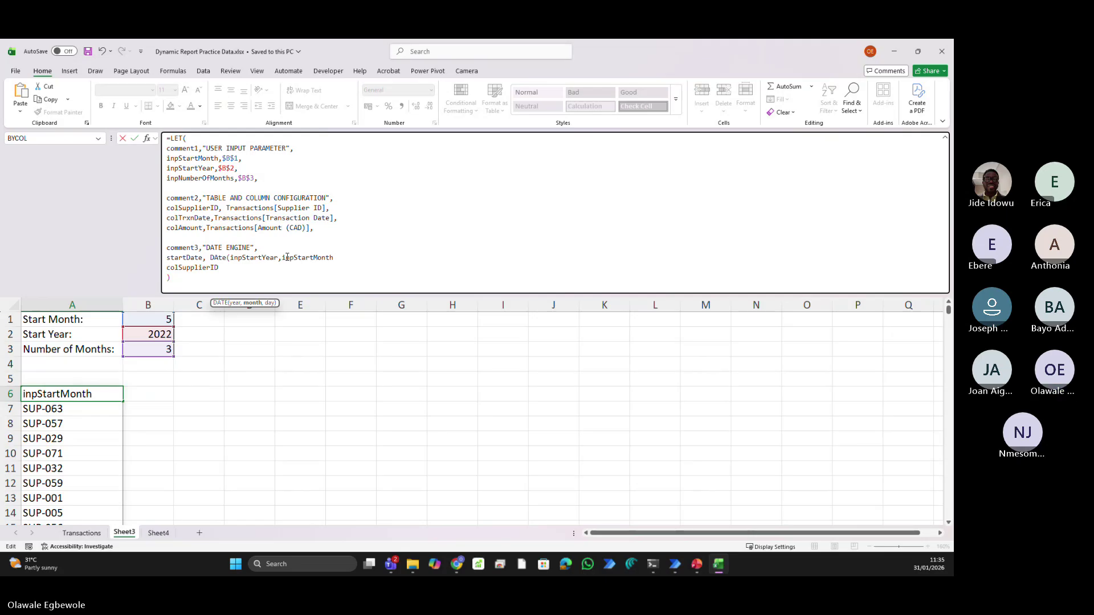
type(",1),")
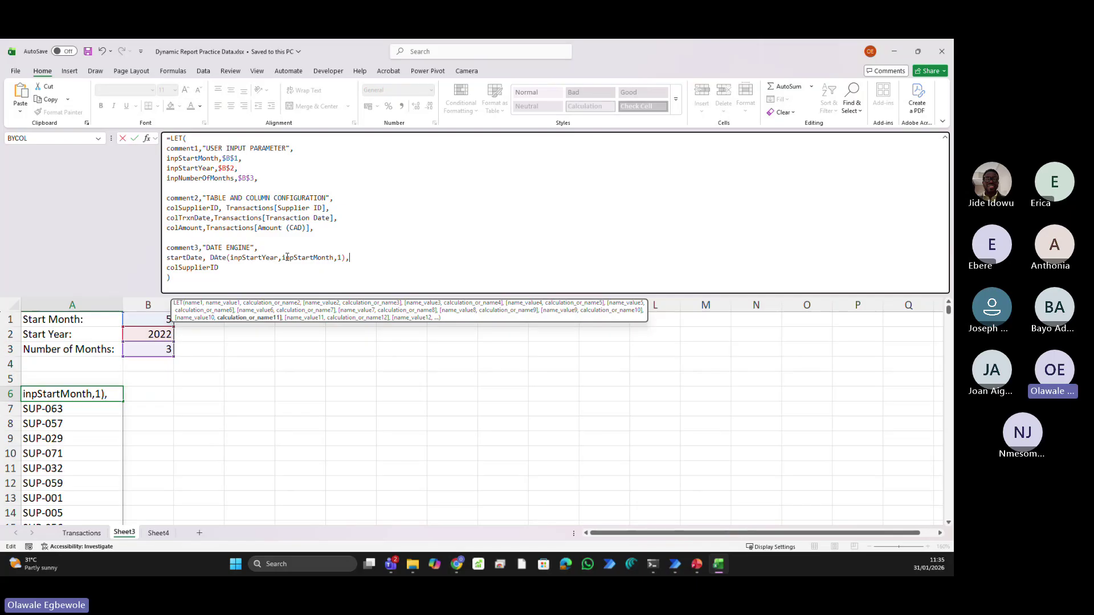
On a new line below startDate, add the name endOfStartMonth followed by a comma
key("alt+Return")
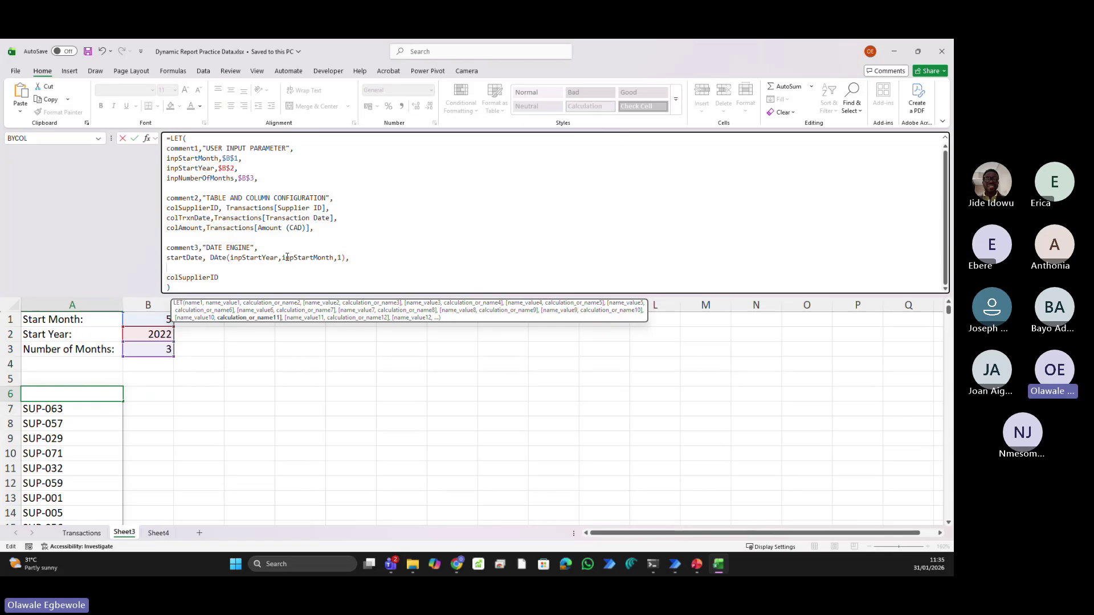
type("end")
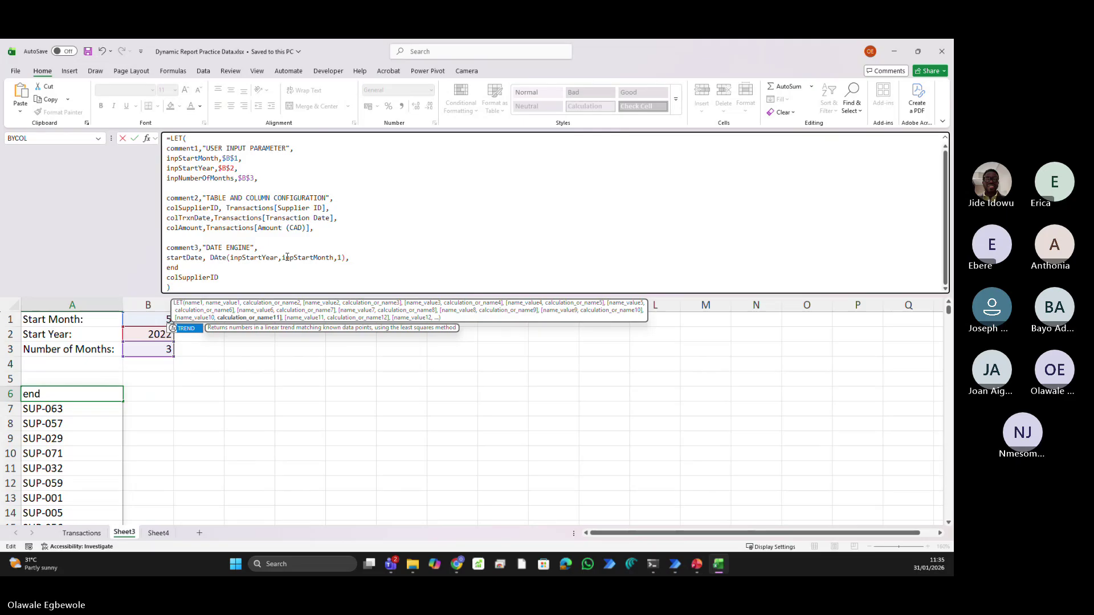
type("OfSat")
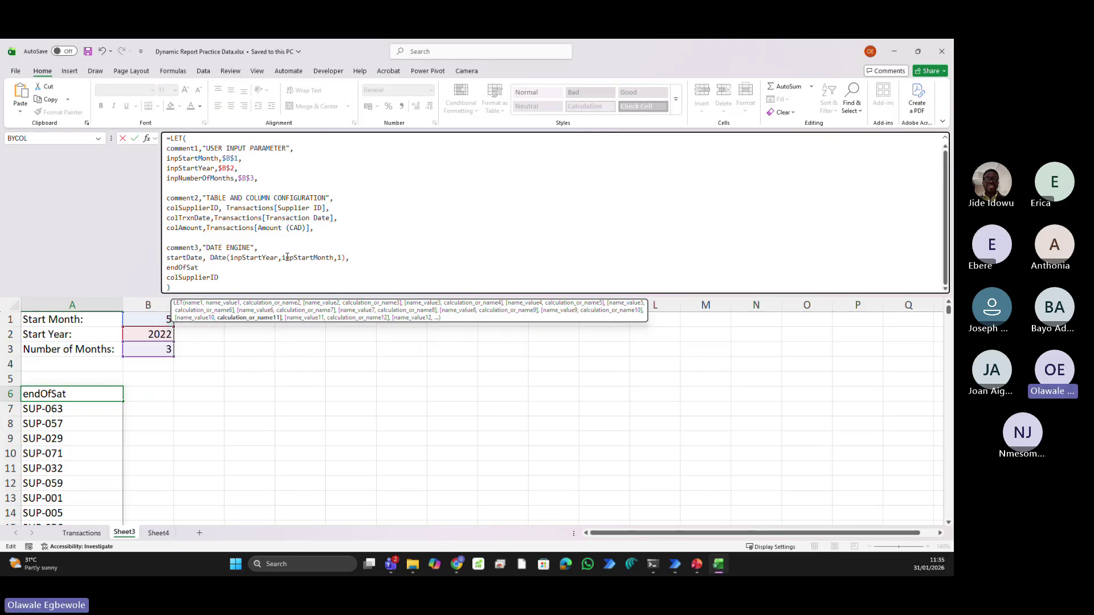
key("BackSpace")
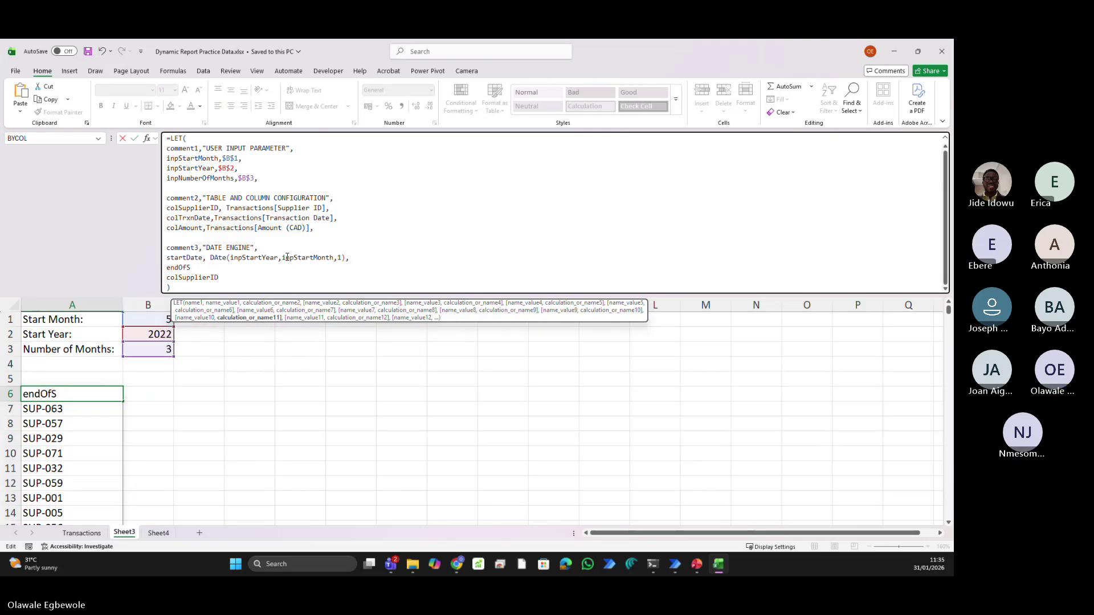
type("tartMonth,")
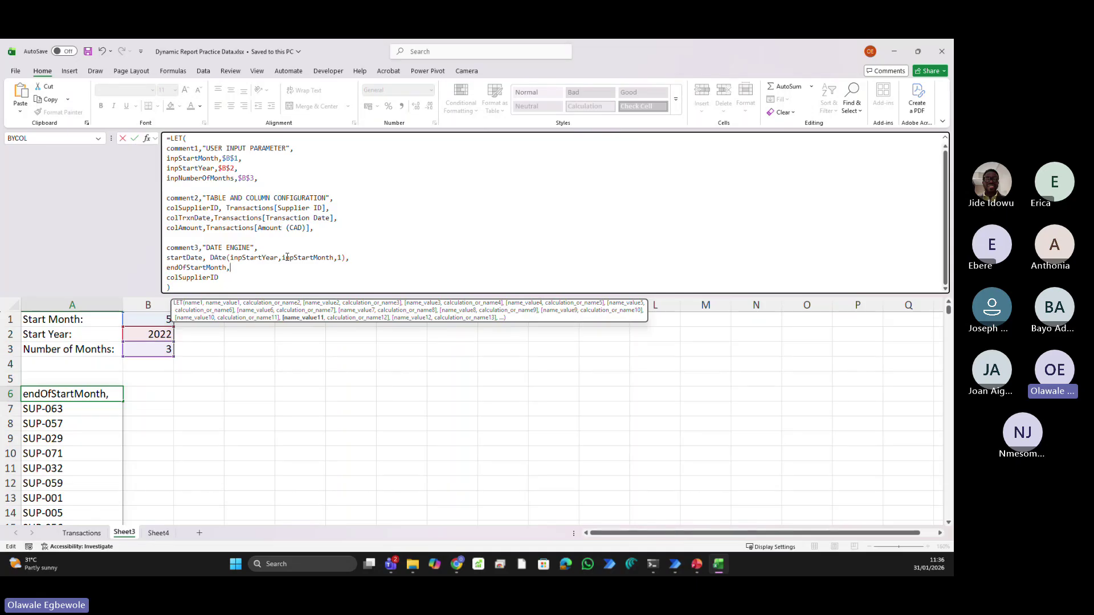
Define endOfStartMonth as EOMONTH(startDate,0) and end the line with a comma
type("eo")
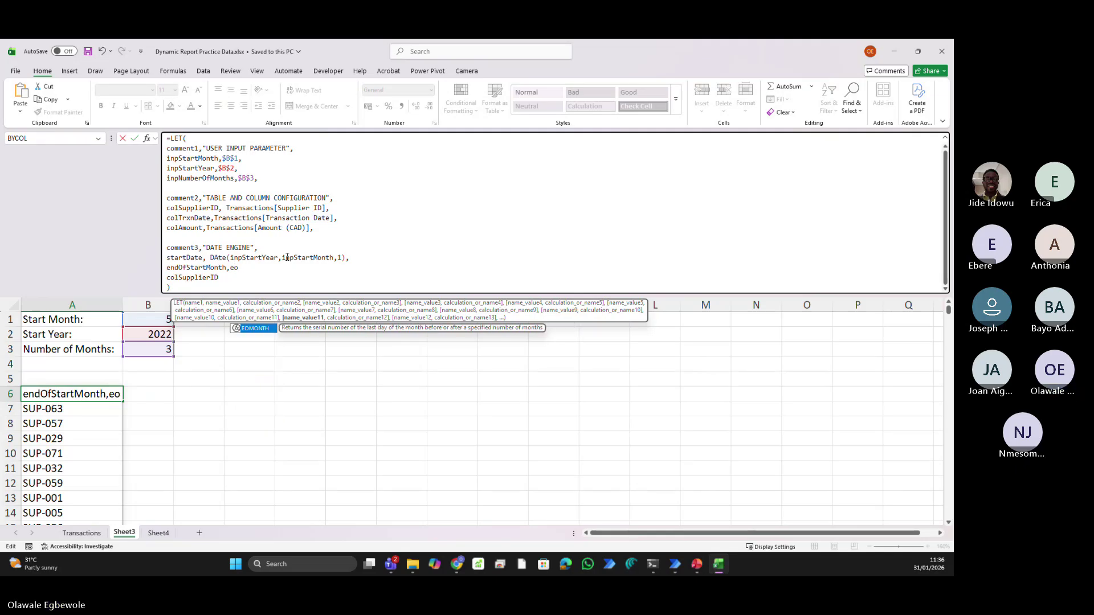
key("Tab")
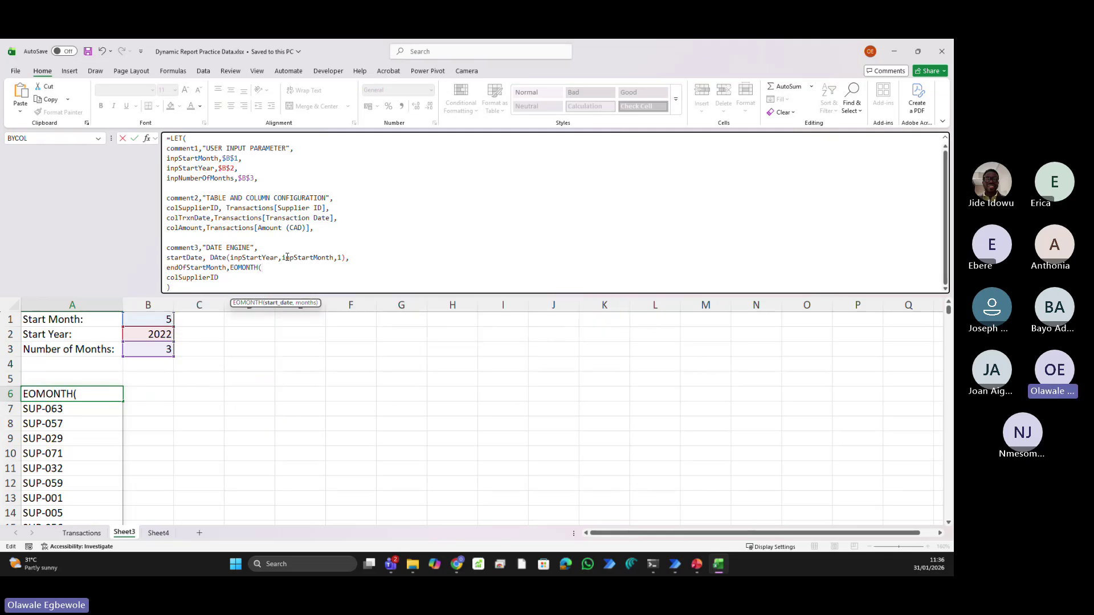
type("sta")
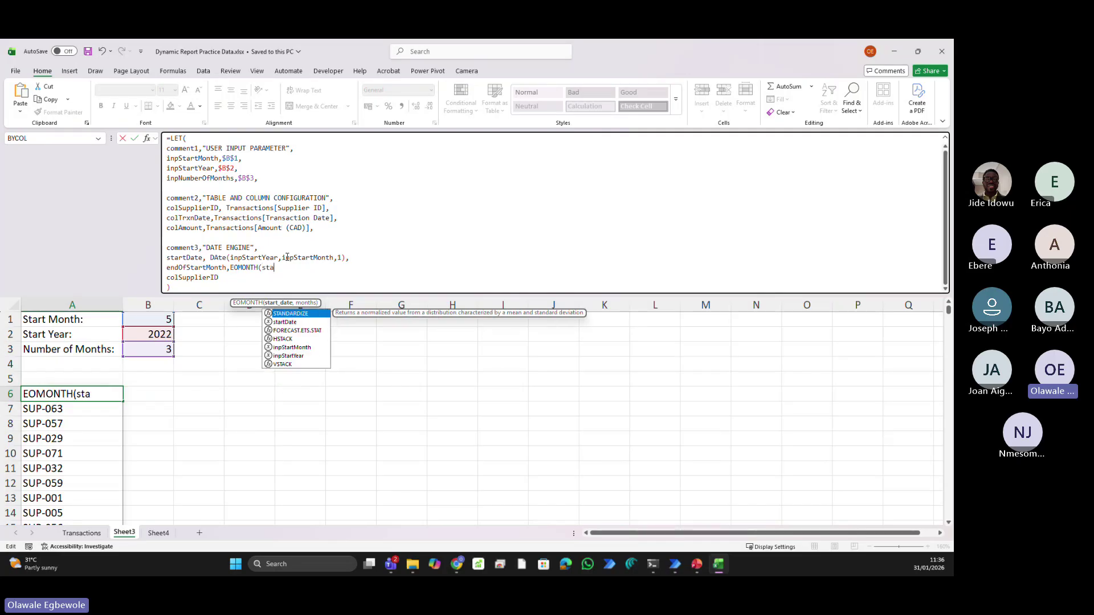
type("r")
key("Tab")
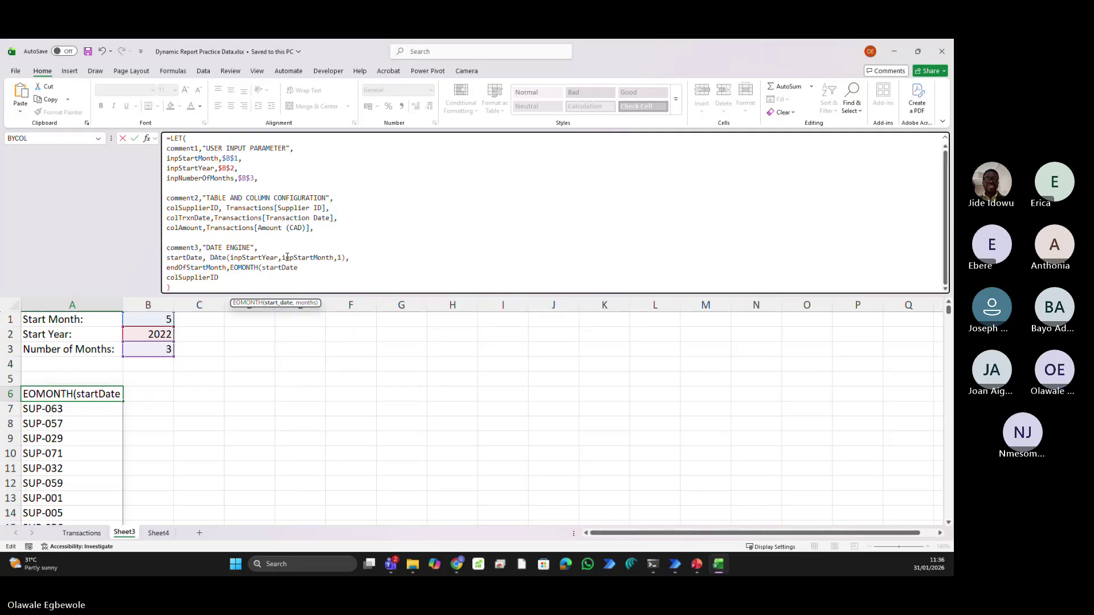
type(",")
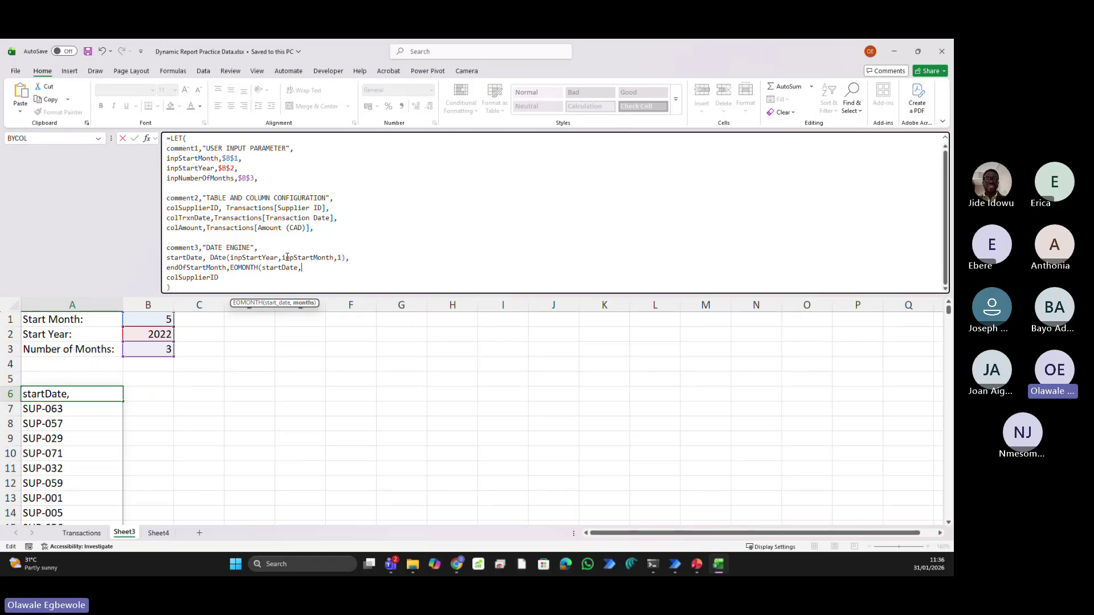
type("0)")
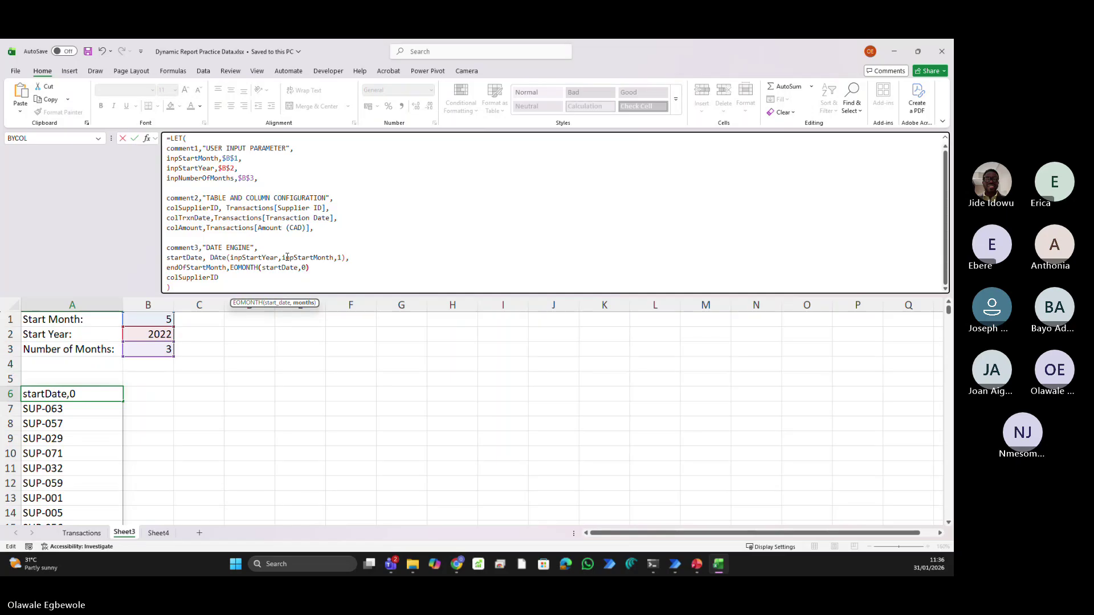
type(",")
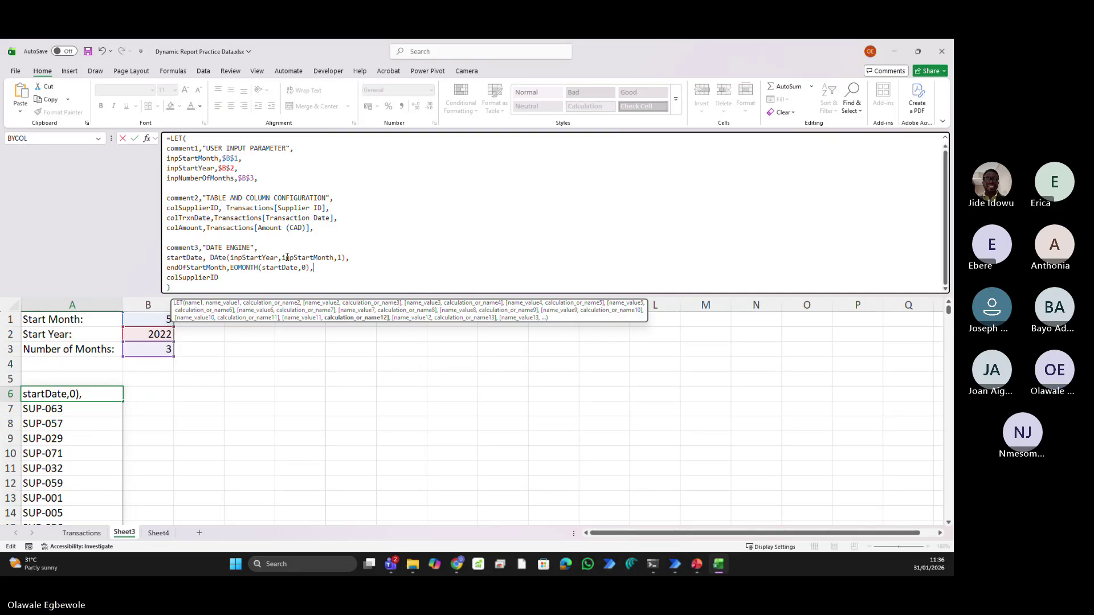
On a new line below endOfStartMonth, add the name lastDate followed by a comma
key("alt+Return")
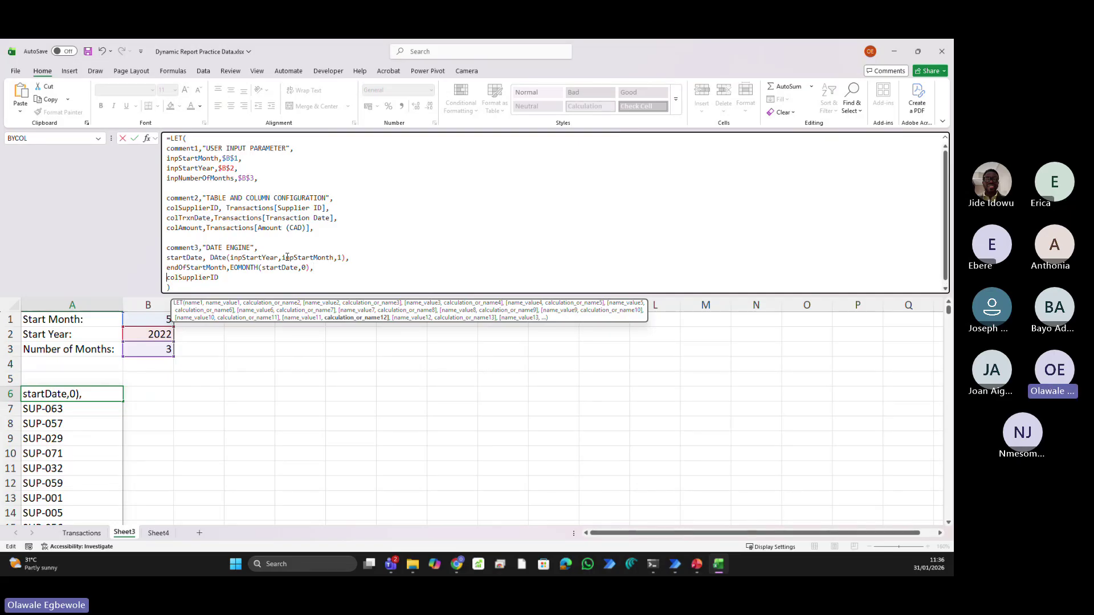
key("alt+Return")
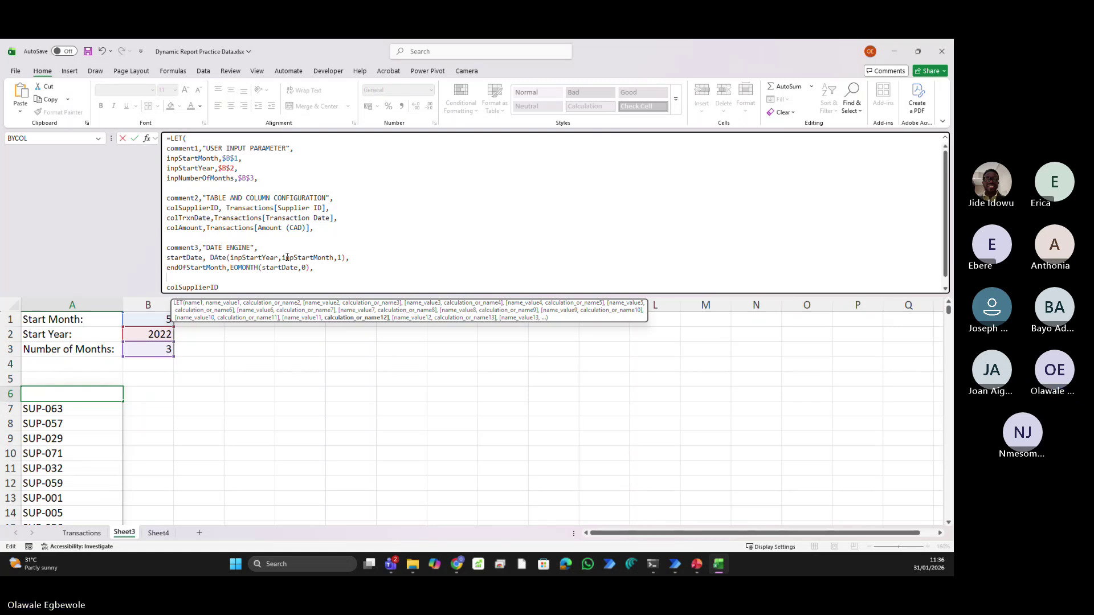
type("lastDate,")
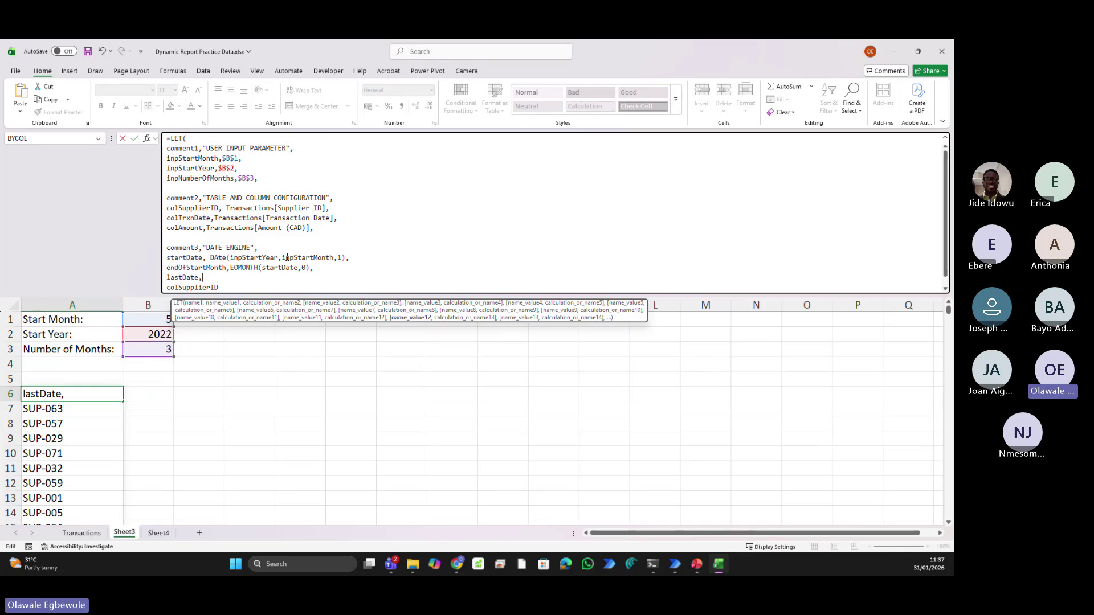
Start the lastDate value with the EDATE function, using endOfStartMonth as the start date followed by a comma
type("edate")
key("Tab")
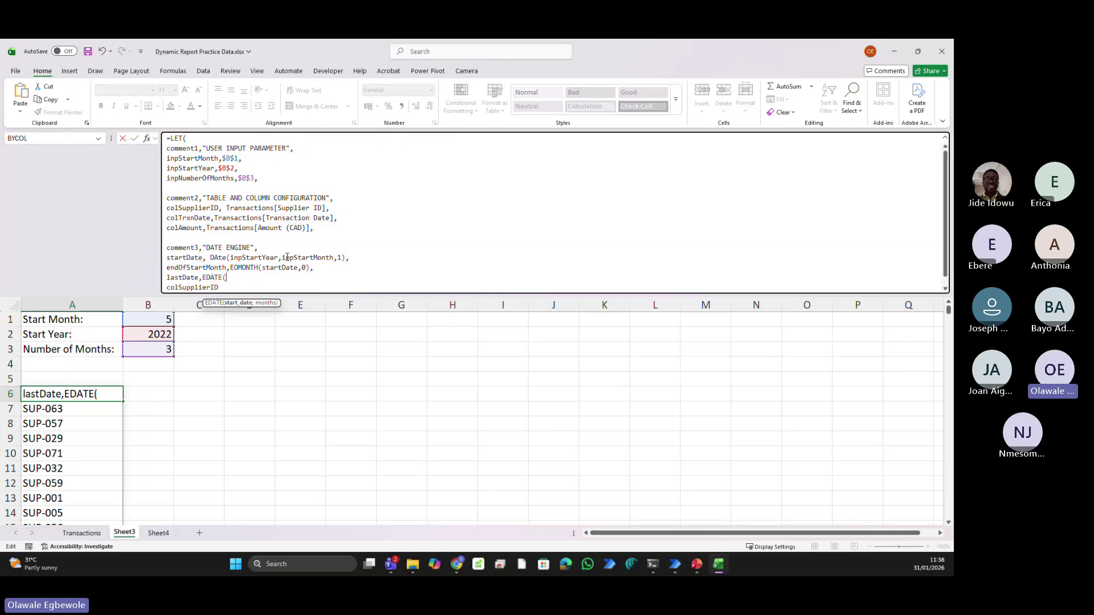
type("eo")
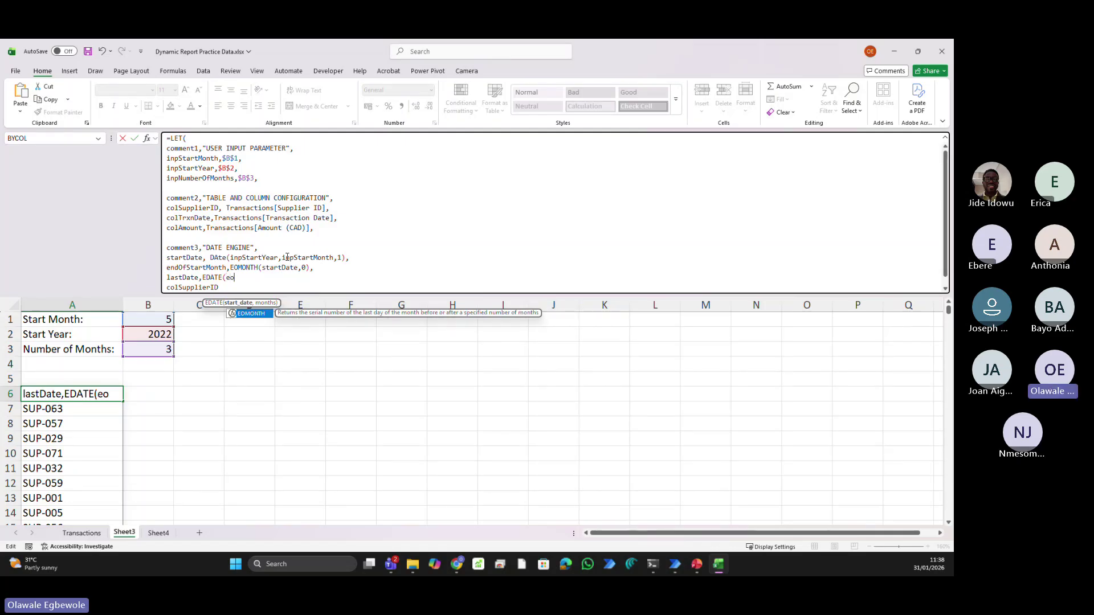
key("BackSpace")
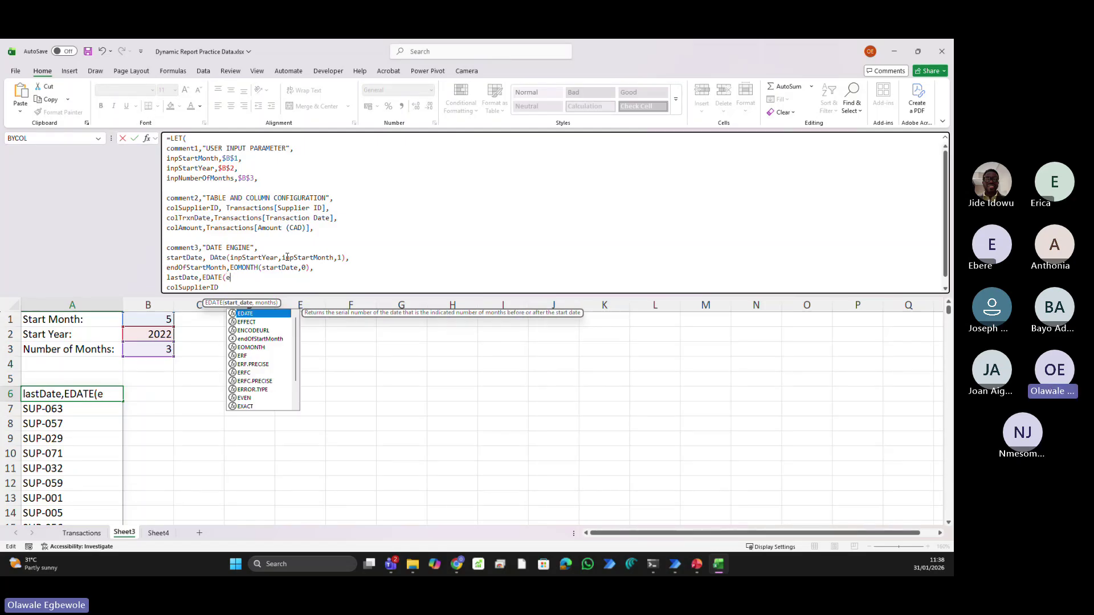
type("nd")
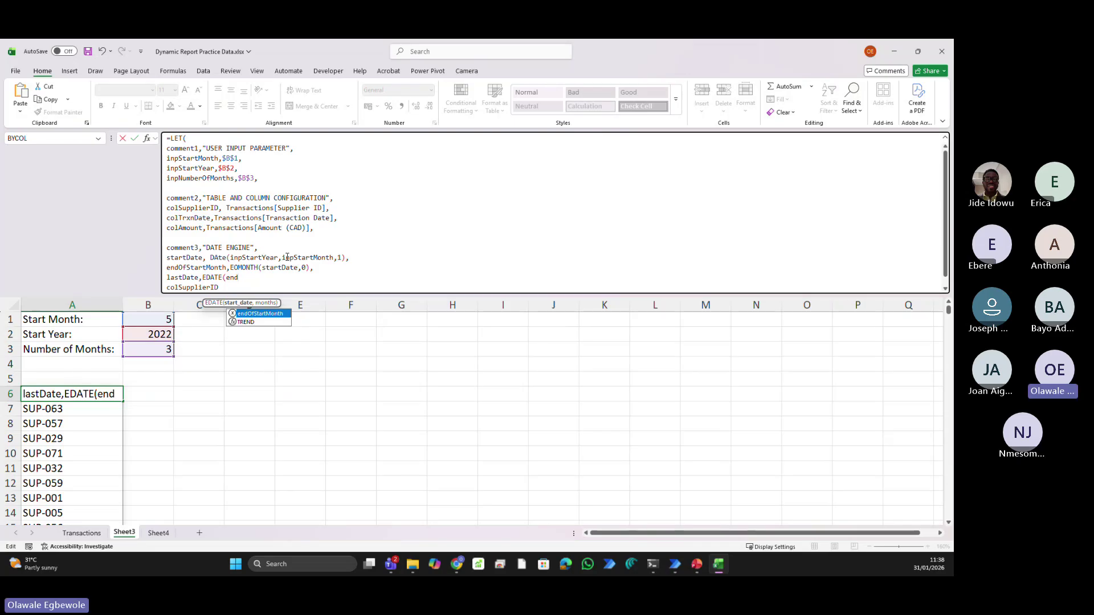
key("Tab")
type(",")
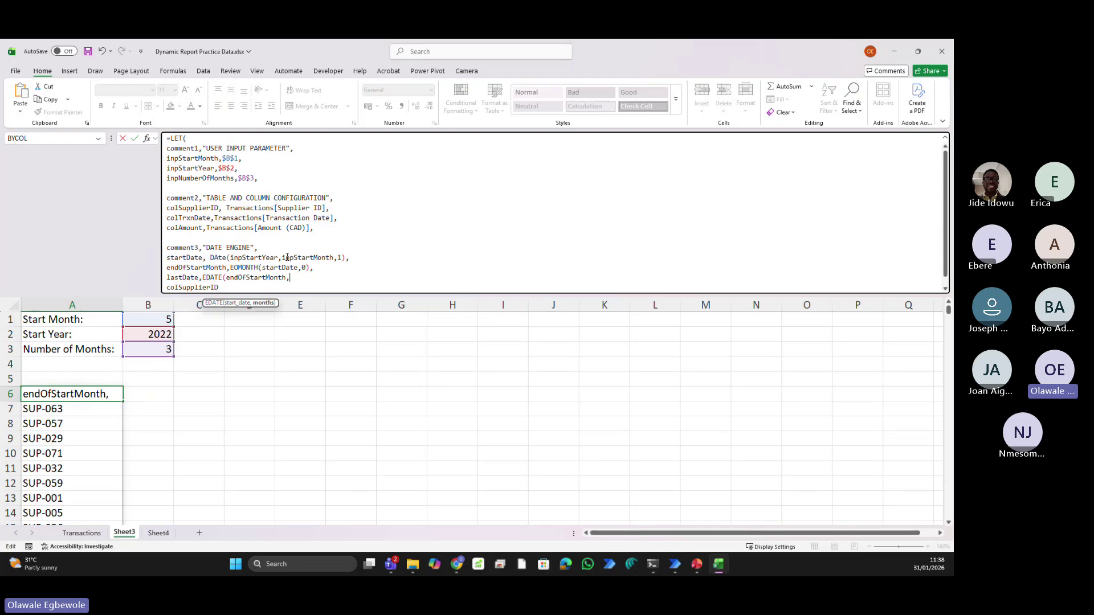
Complete the lastDate EDATE function with inpNumberOfMonths-1 as the months argument, end the line with a comma, and commit the formula
type("inp")
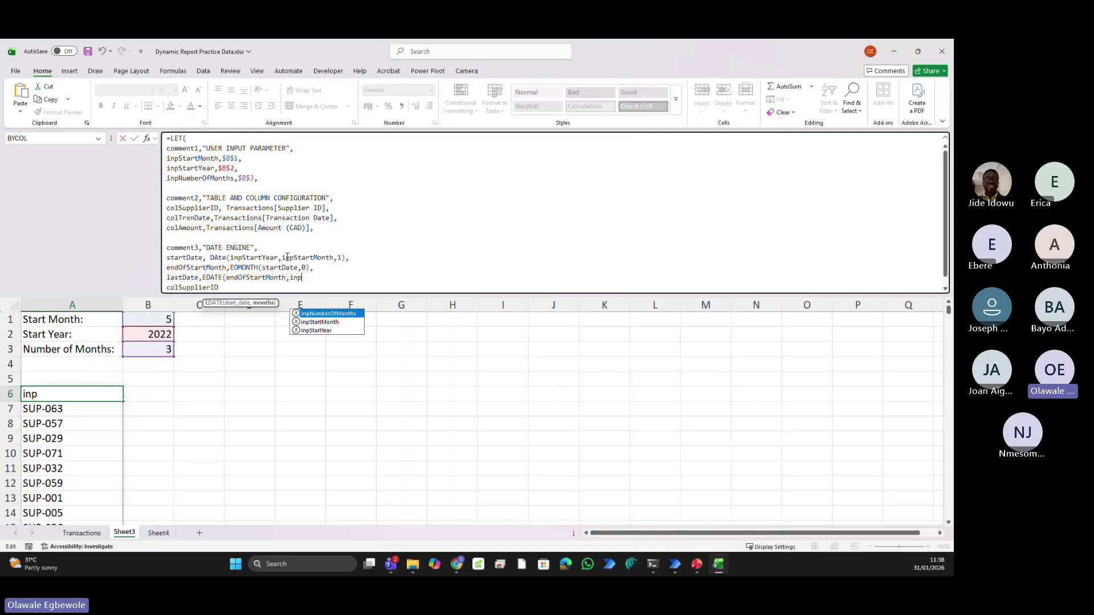
key("Tab")
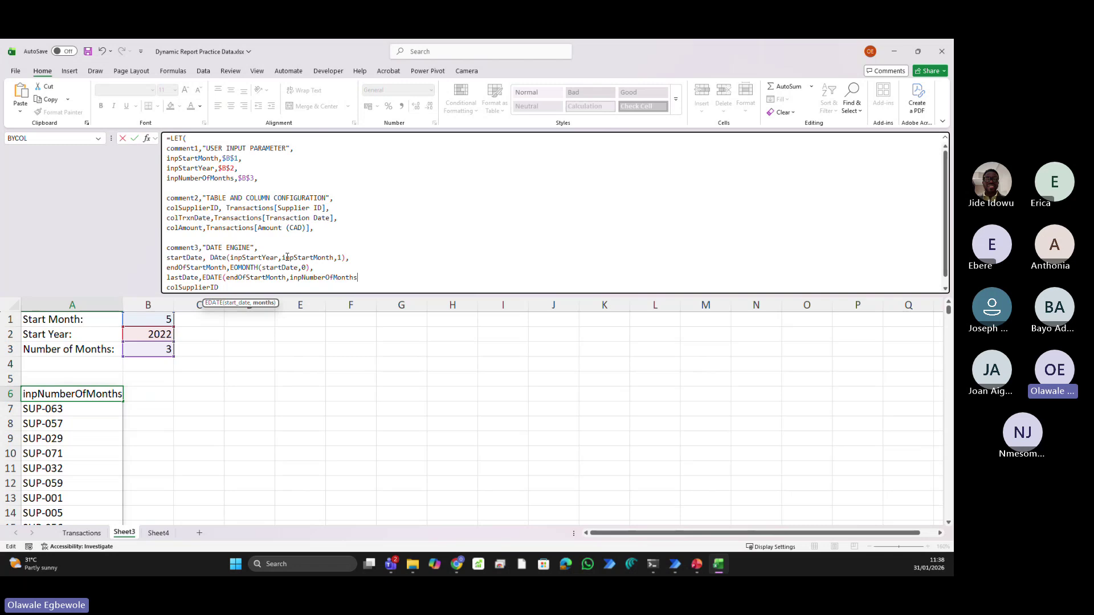
type("-")
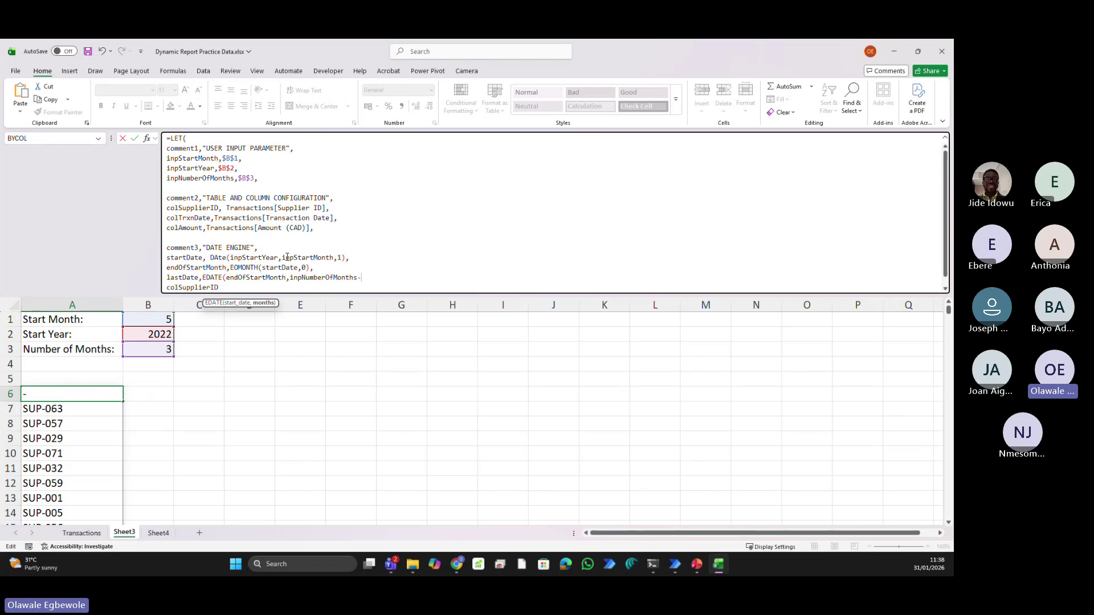
type("1)")
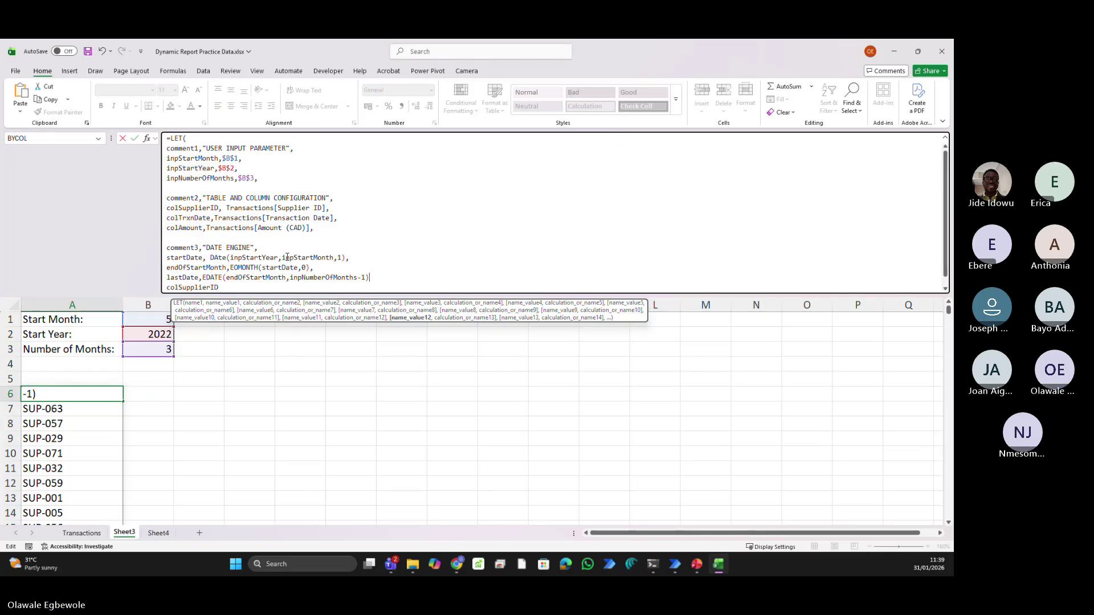
type(",")
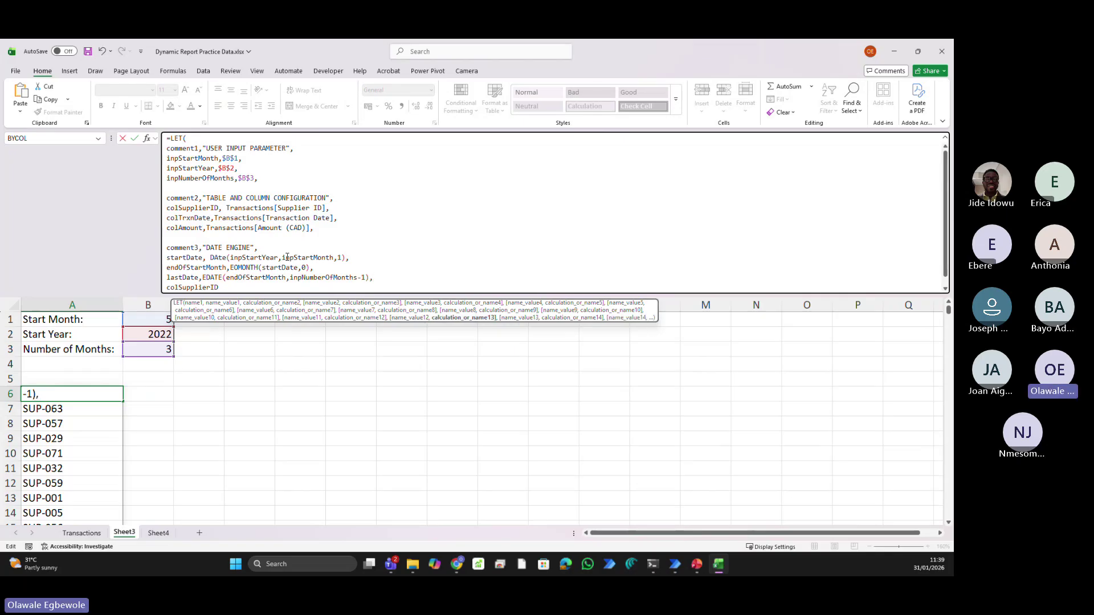
key("Escape")
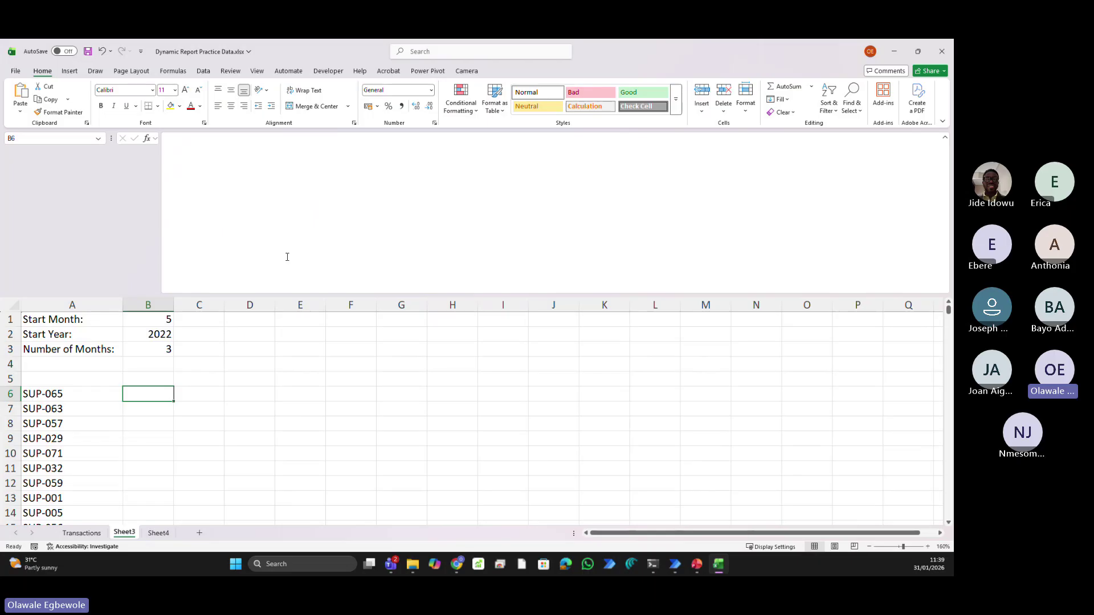
Insert a blank line after the lastDate definition in cell A6's LET formula, commit it and save the workbook
left_click(53, 396)
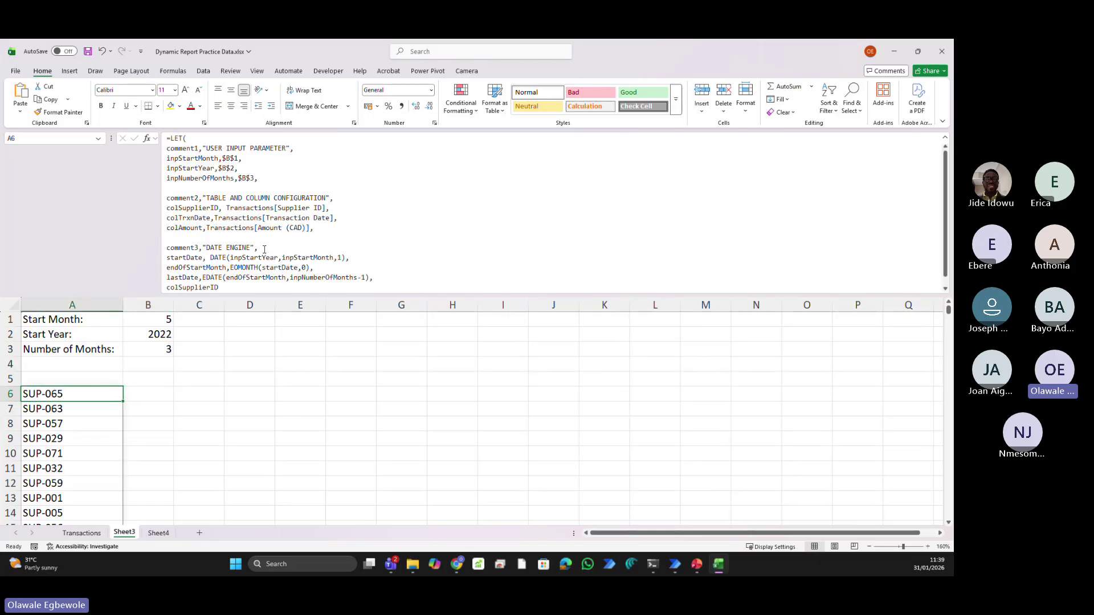
left_click(392, 277)
key("alt+Return")
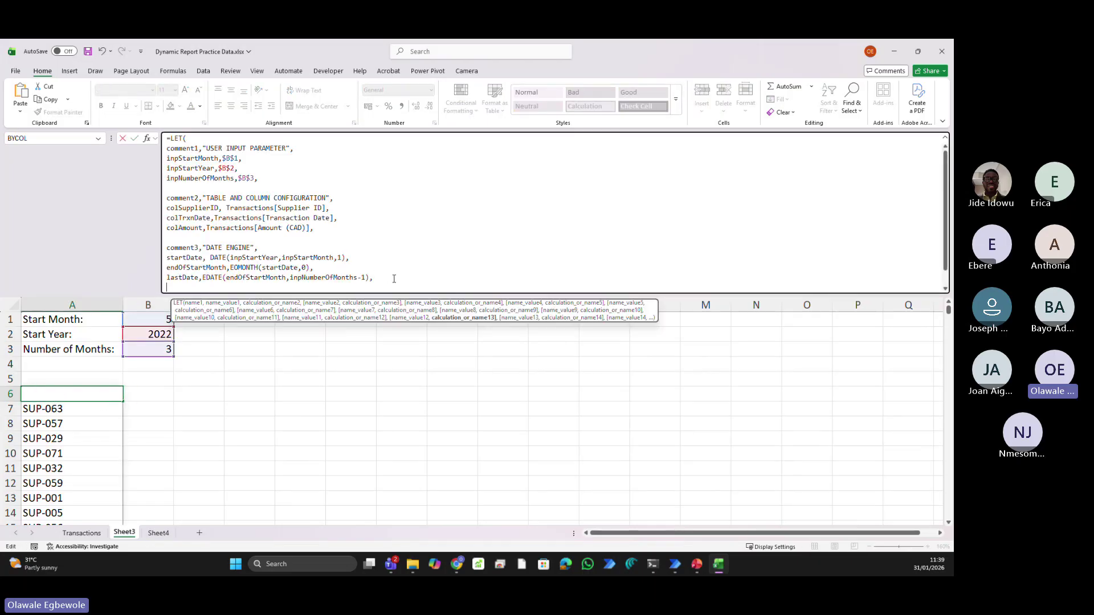
scroll(393, 279, "down", 1)
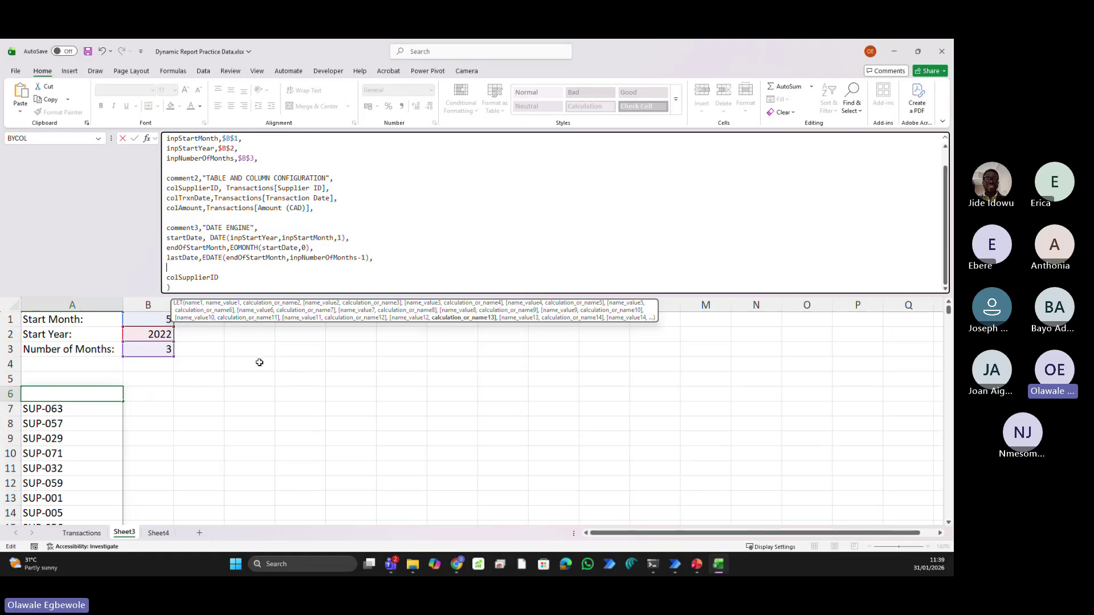
key("Escape")
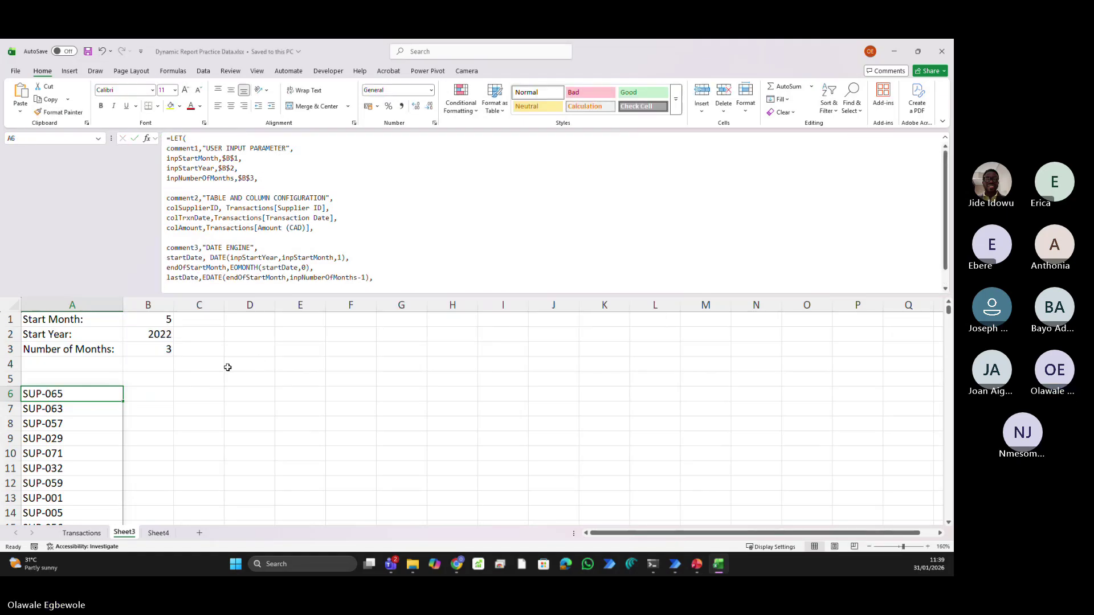
Enter the current date as a fixed value in cell E1
left_click(247, 367)
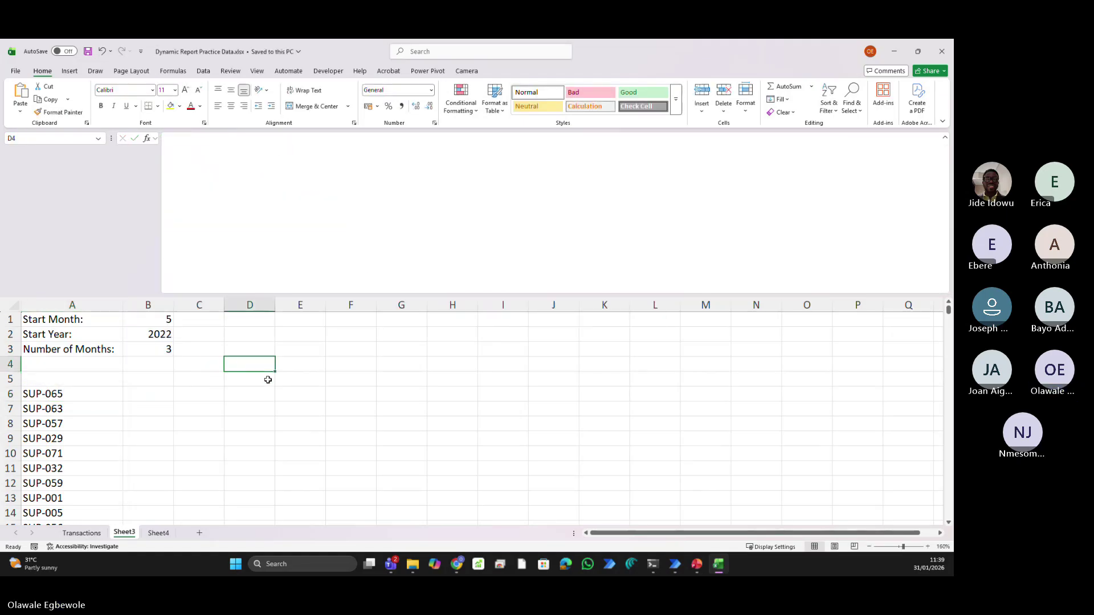
type("=")
key("Escape")
key("Up")
key("Up")
key("Up")
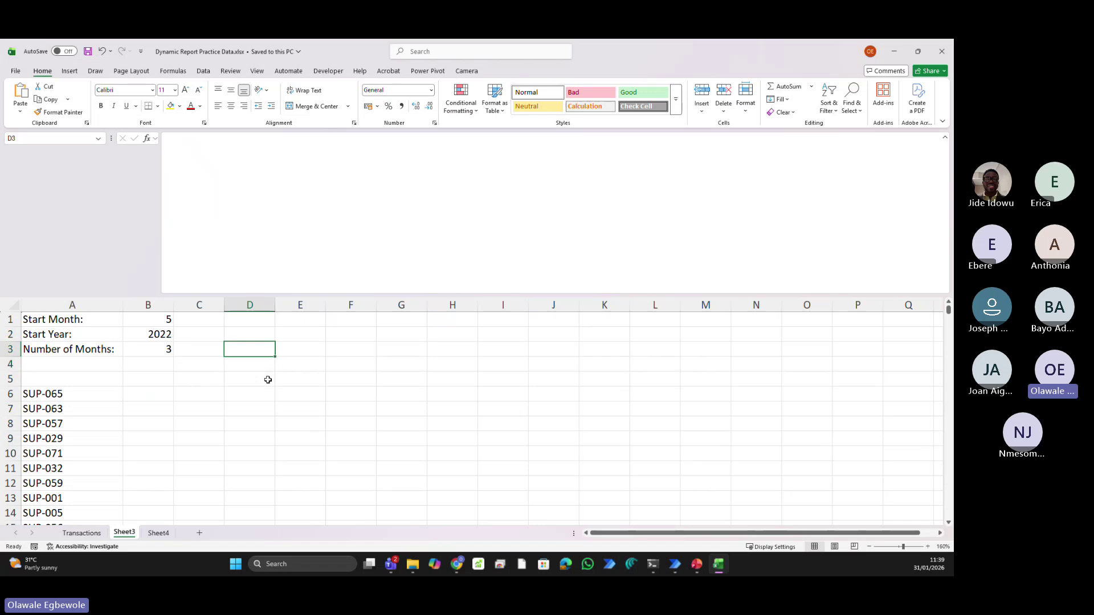
key("Right")
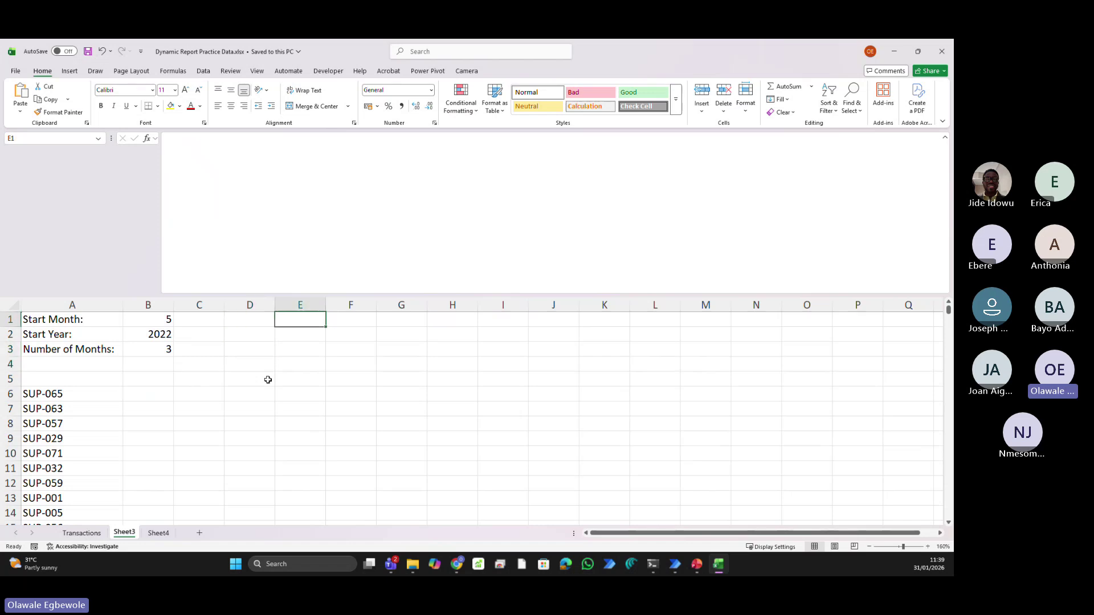
key("ctrl+semicolon")
key("Tab")
Enter the formula =EDATE(E1,0) in cell E3
key("Down")
key("Down")
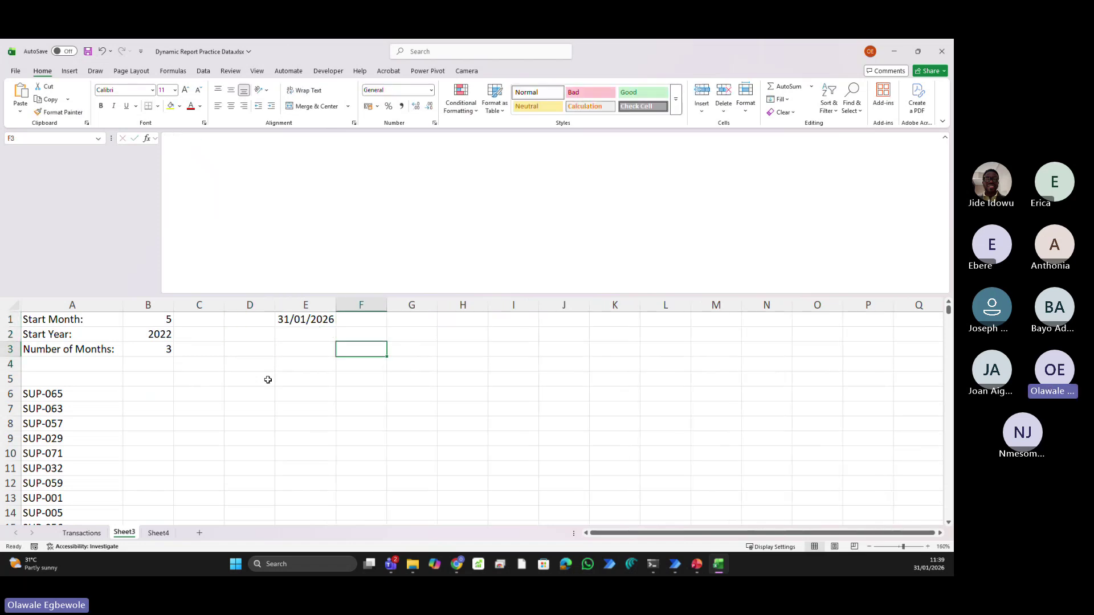
key("Left")
type("=edat")
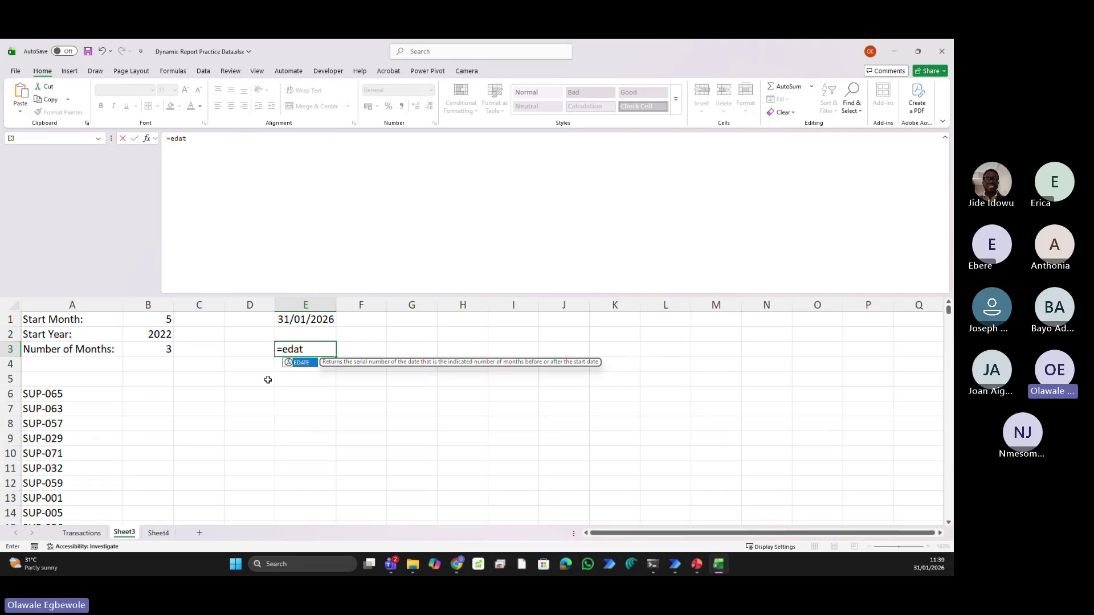
key("Tab")
left_click(290, 321)
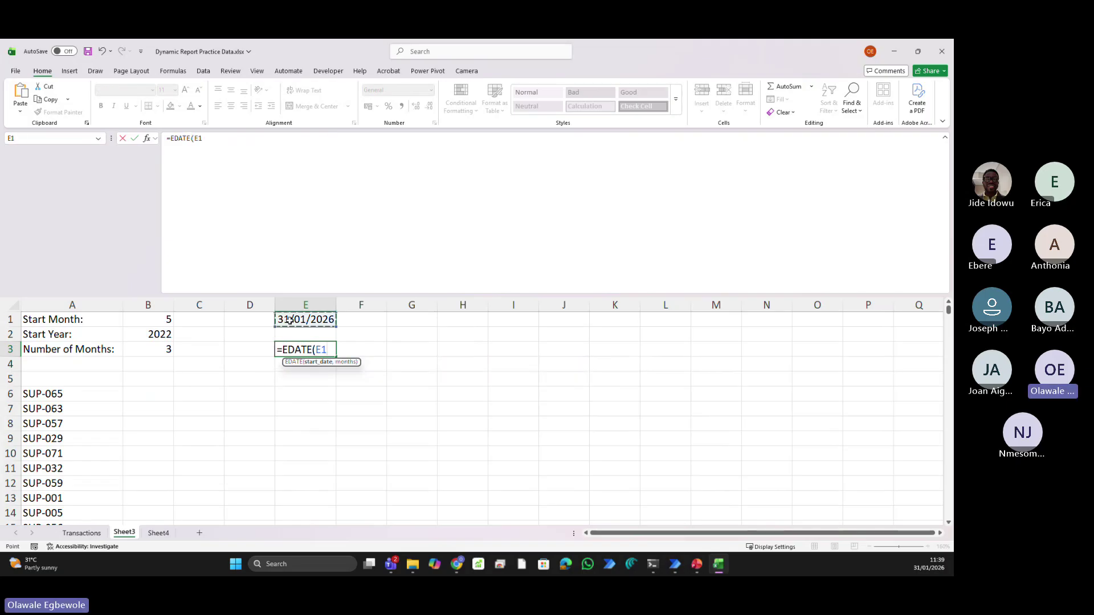
type(",0")
key("Tab")
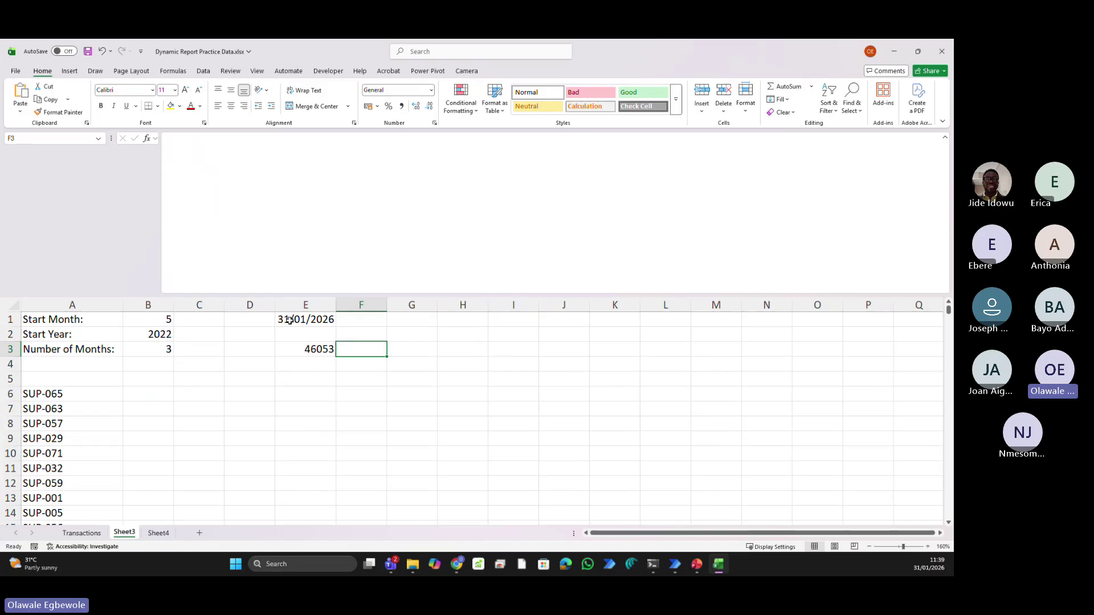
Format cell E3 with the Date number category, keeping the default date type
left_click(317, 347)
key("ctrl+1")
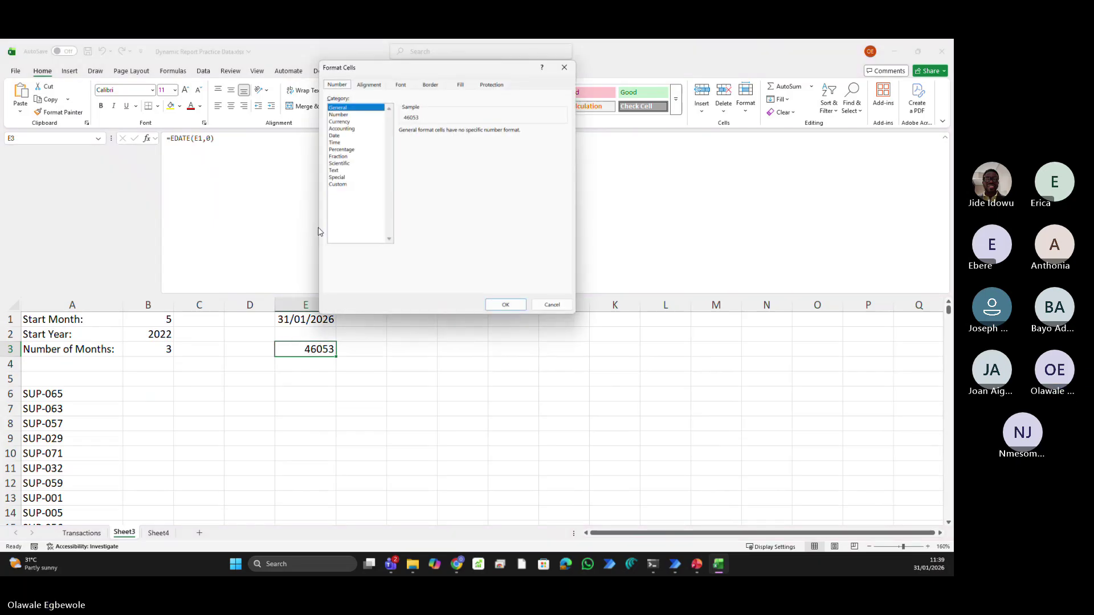
left_click(335, 136)
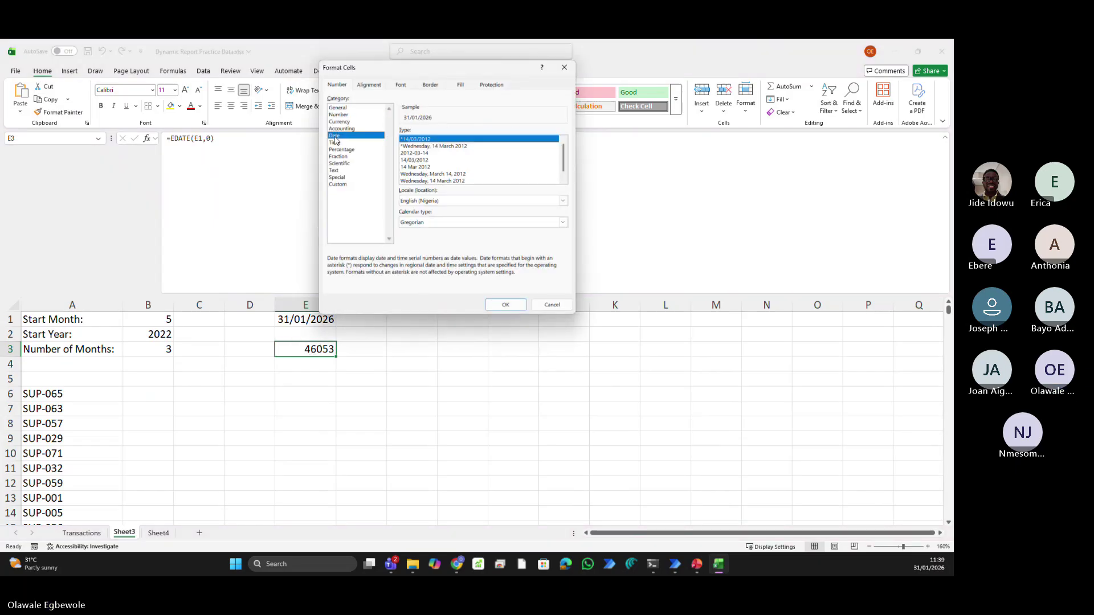
left_click(505, 305)
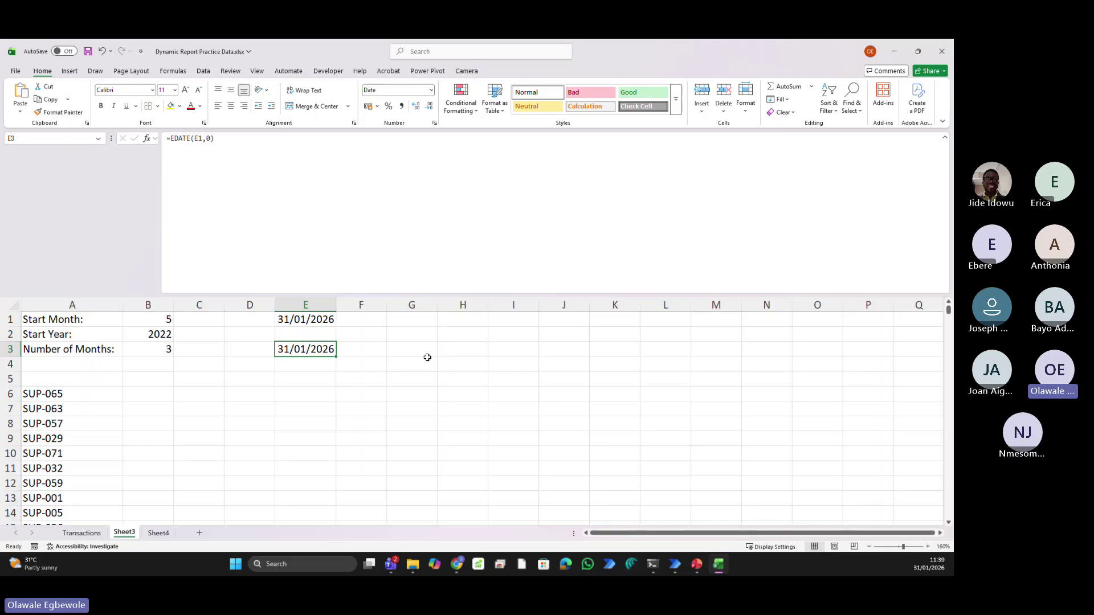
Set the months argument of the EDATE formula in E3 to 1
left_click(210, 146)
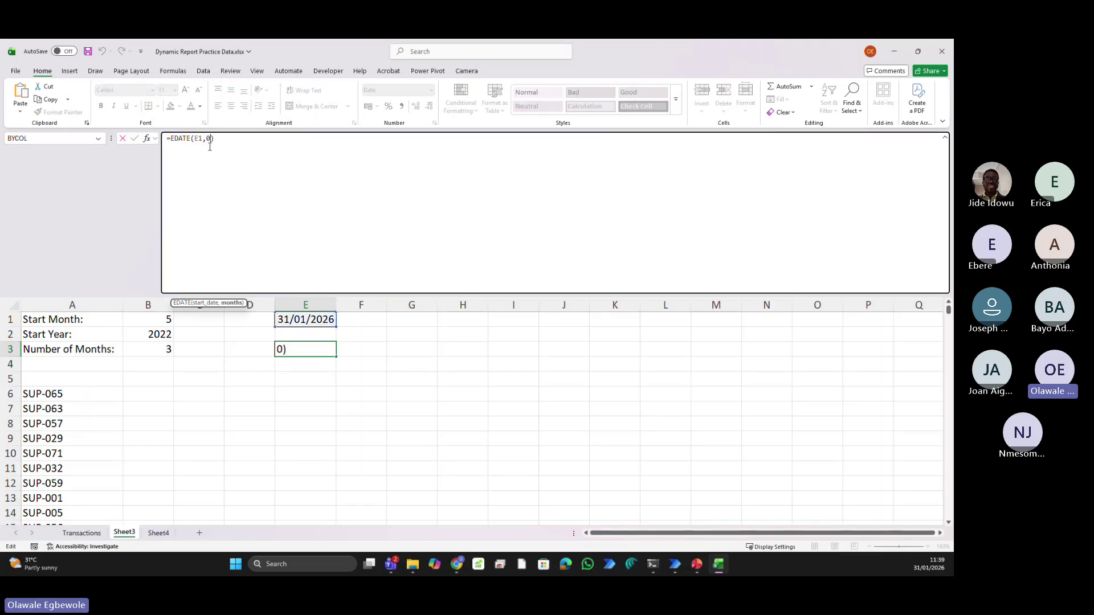
key("BackSpace")
type("1")
key("Tab")
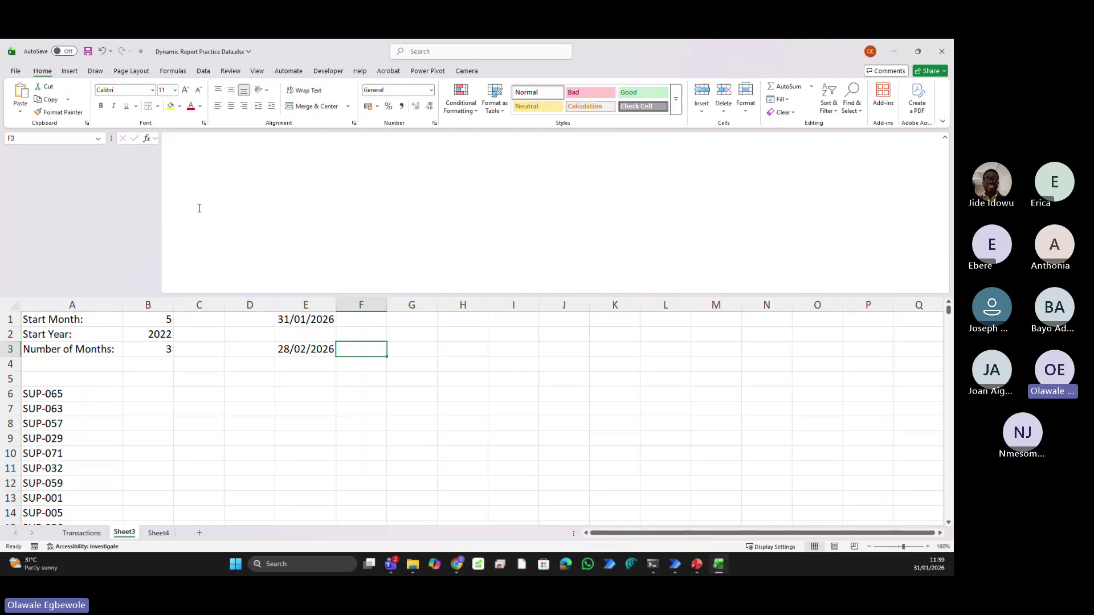
Set the months argument of the EDATE formula in E3 to 4
left_click(303, 349)
left_click(211, 139)
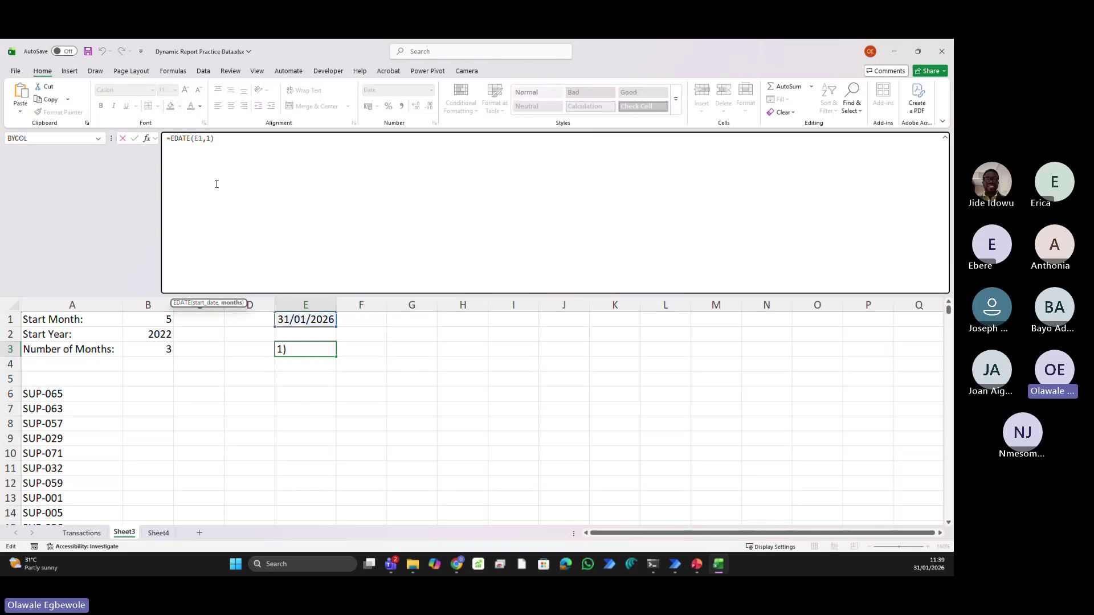
key("BackSpace")
type("3")
key("BackSpace")
type("4")
key("Tab")
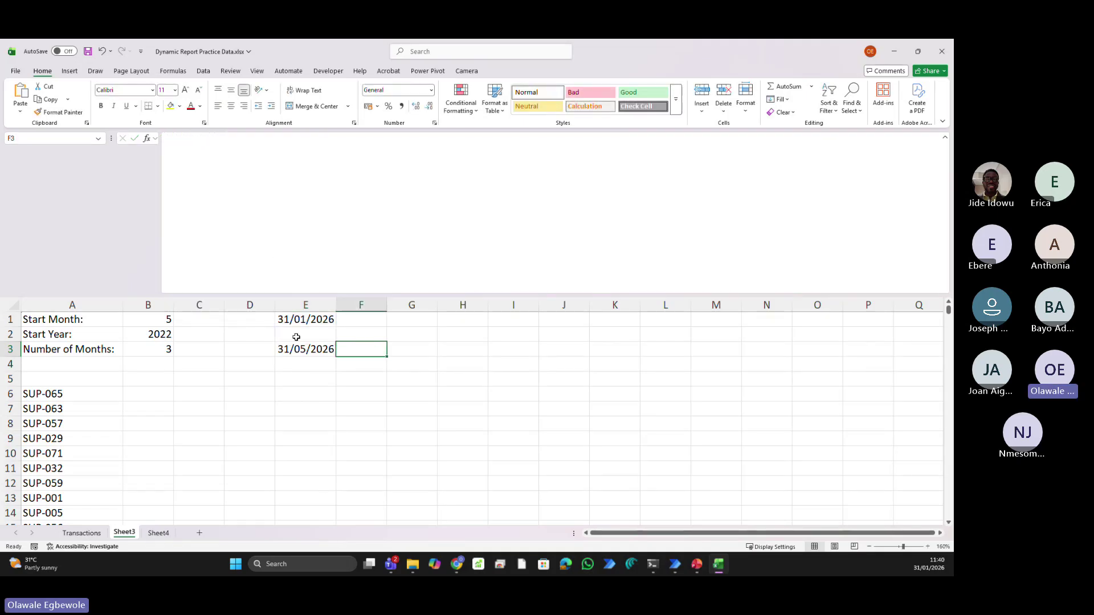
Make the months argument in E3 negative so the formula reads =EDATE(E1,-4), and reselect the cell
left_click(298, 347)
left_click(221, 194)
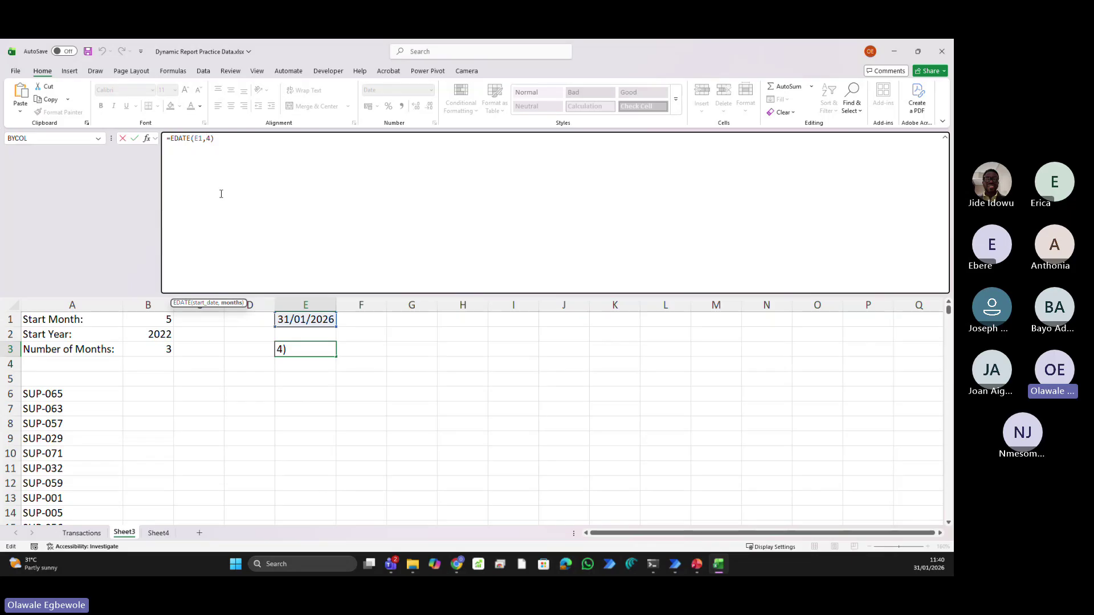
type("-")
key("Tab")
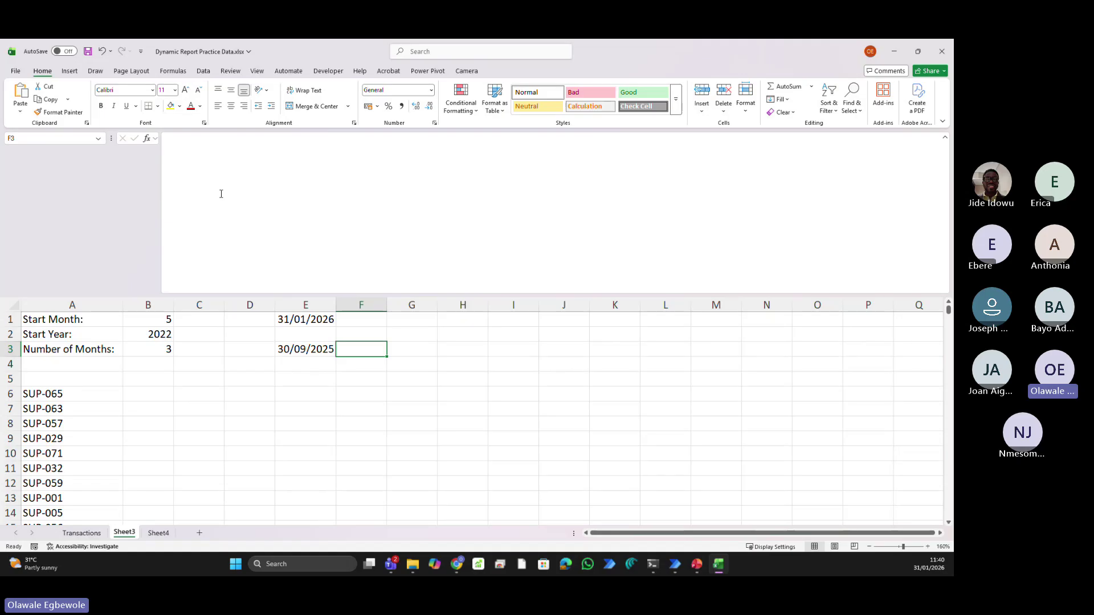
key("Left")
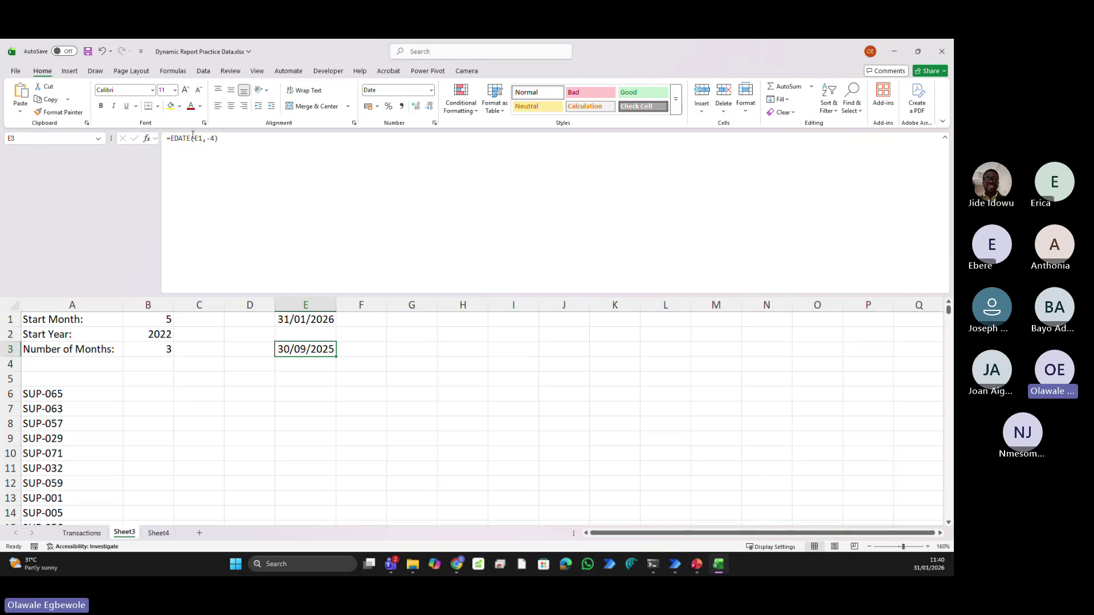
Replace the months argument in E3 with an array constant so the formula reads =EDATE(E1,{0,1,2,3})
left_click(215, 139)
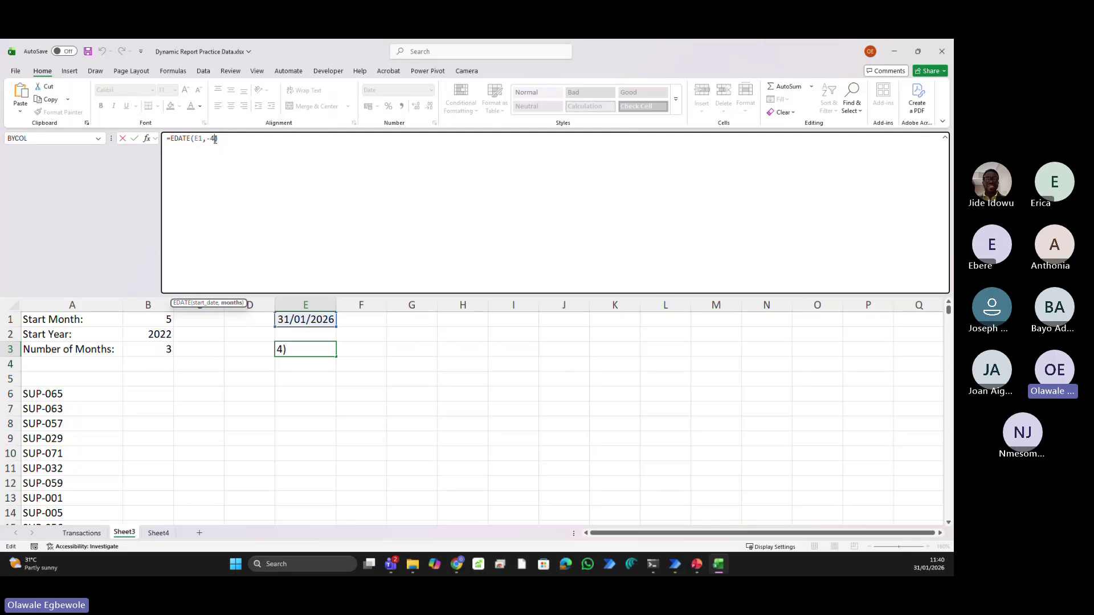
key("BackSpace")
key("BackSpace")
type("(")
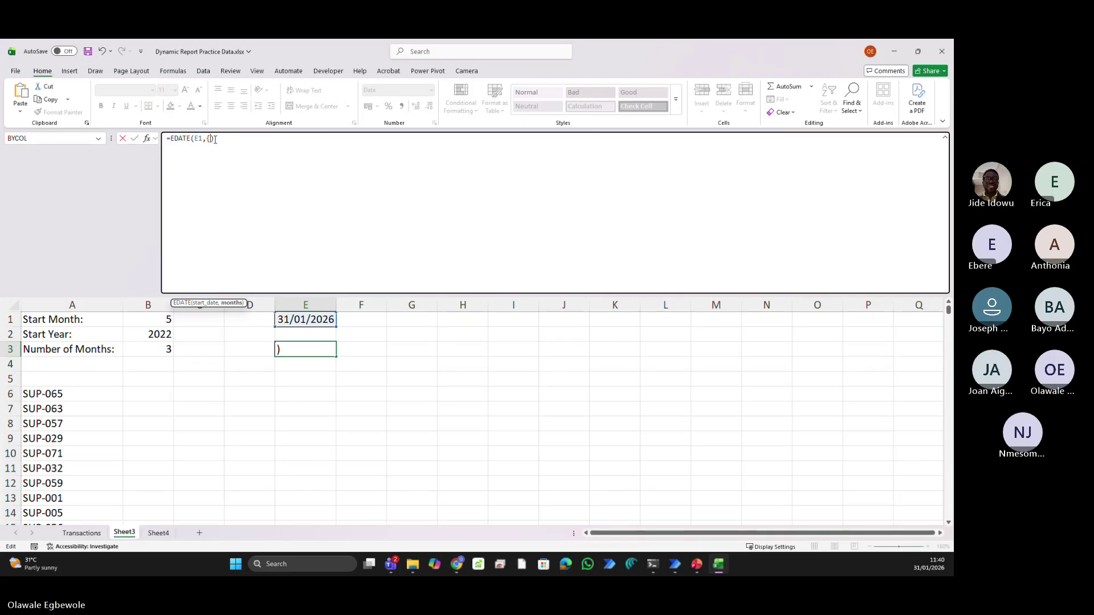
type("1")
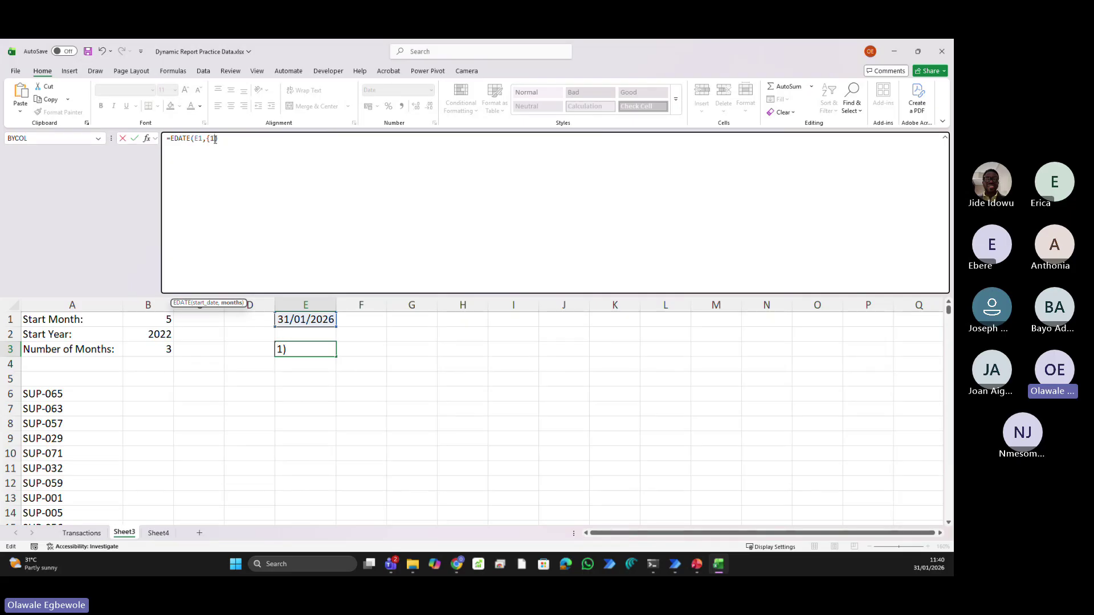
key("BackSpace")
type("0,1,2,3})")
key("Tab")
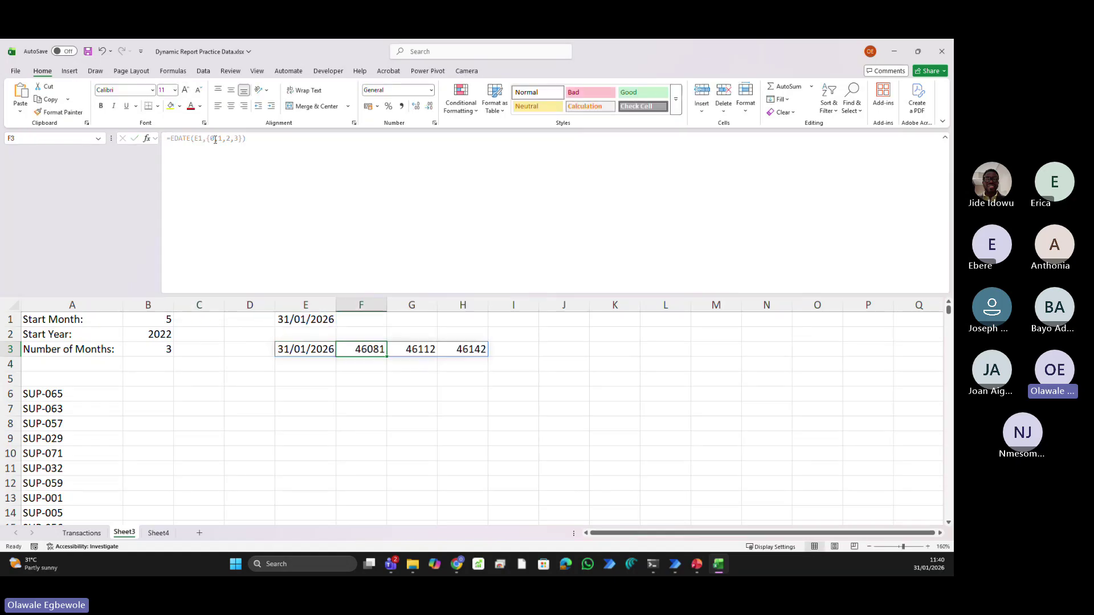
Format the spilled range E3:H3 with the Date number category, keeping the default date type
key("Left")
key("ctrl+shift+Right")
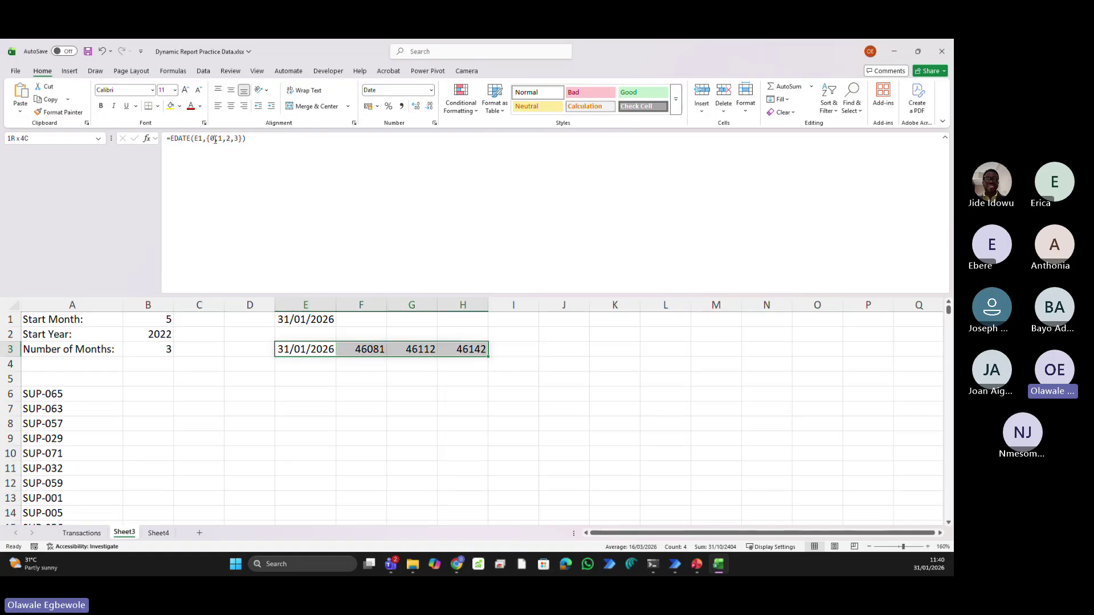
key("ctrl+1")
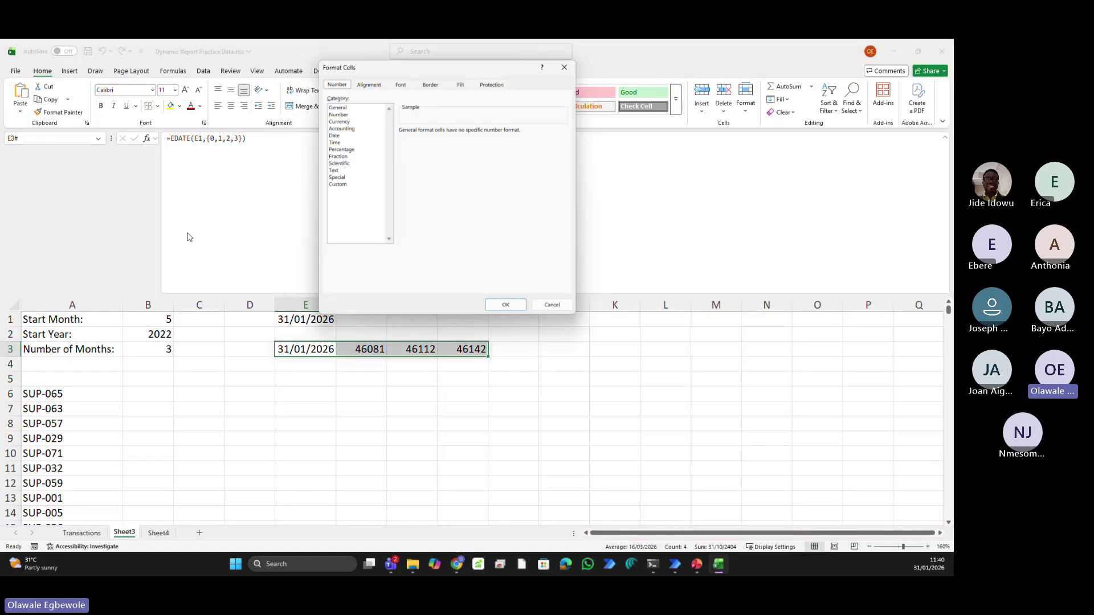
left_click(335, 135)
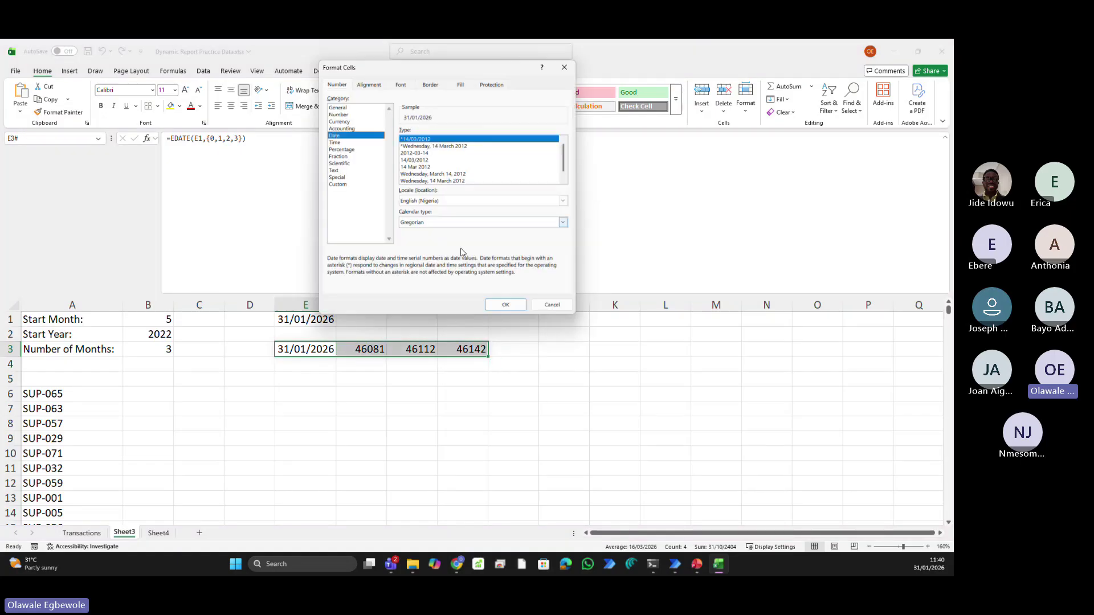
left_click(506, 305)
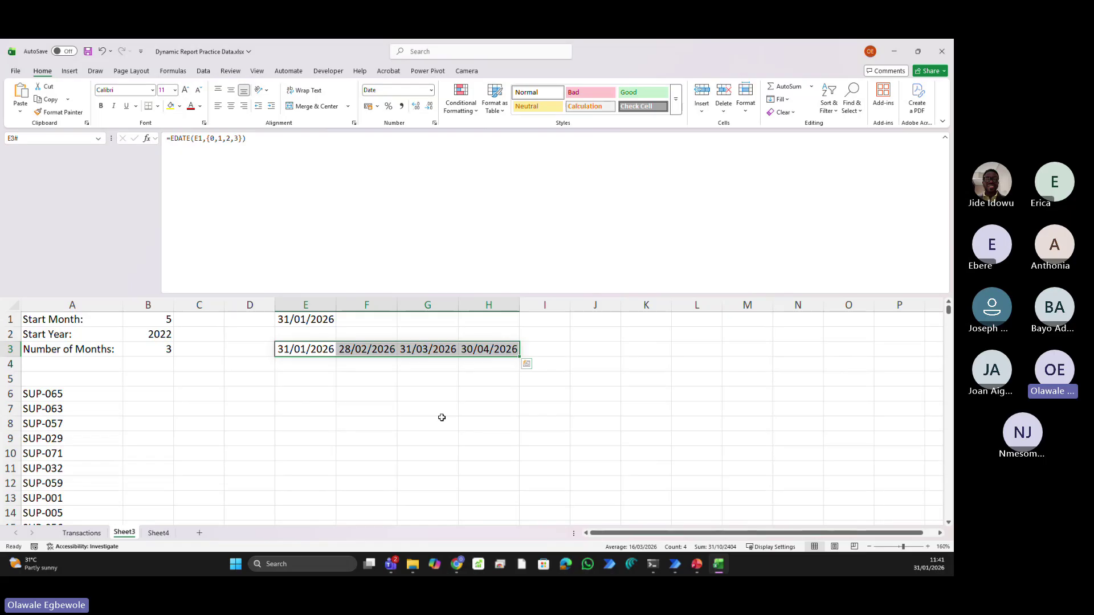
Change the date in E1 to 3-1 and select the EDATE formula cell E3
left_click(322, 320)
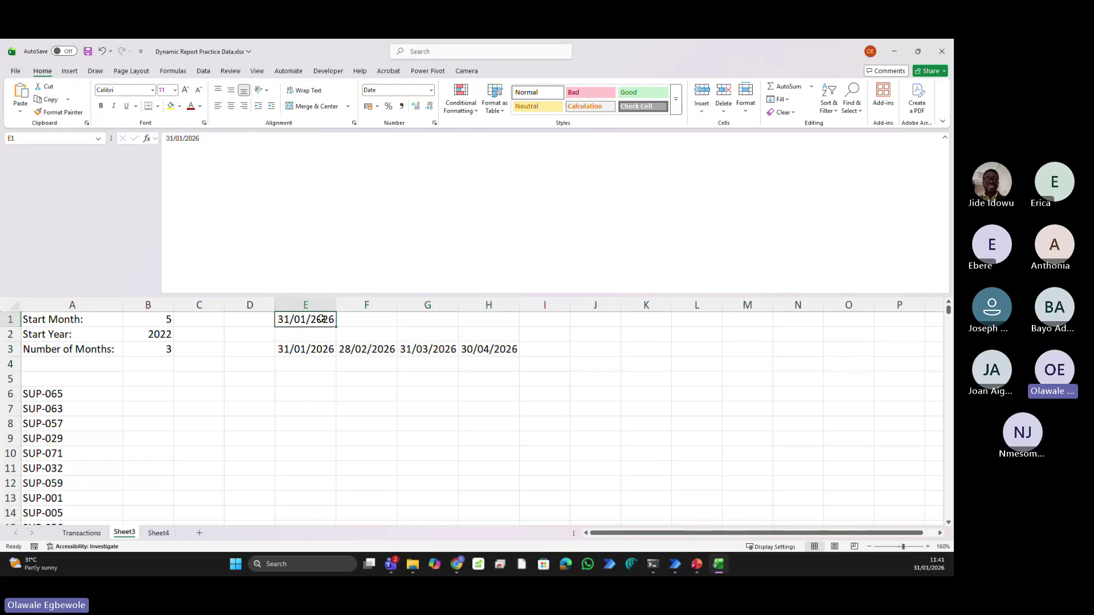
type("3-1")
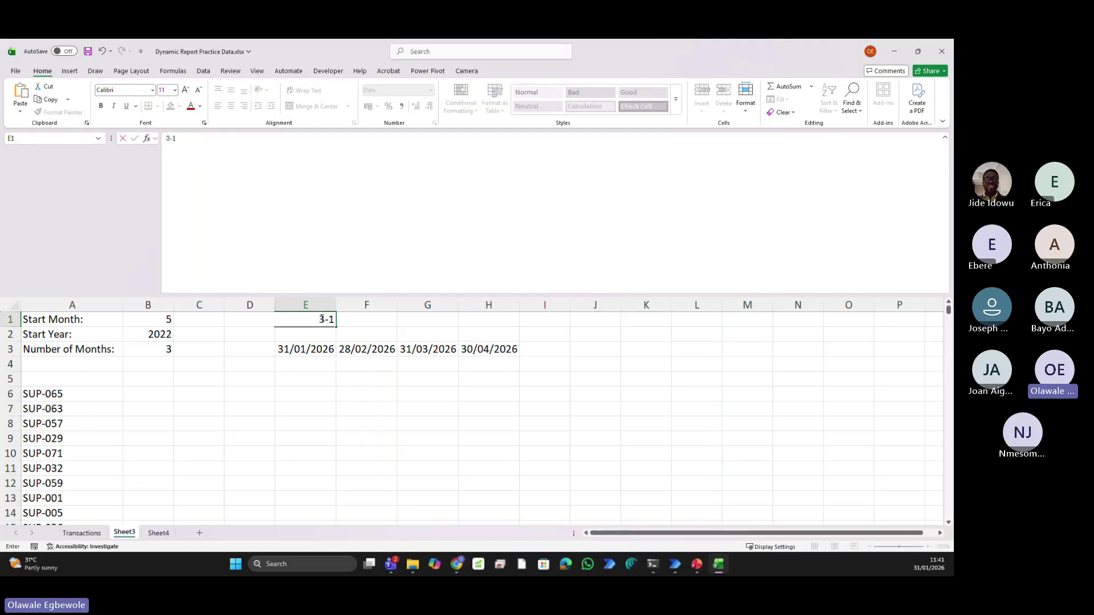
key("Tab")
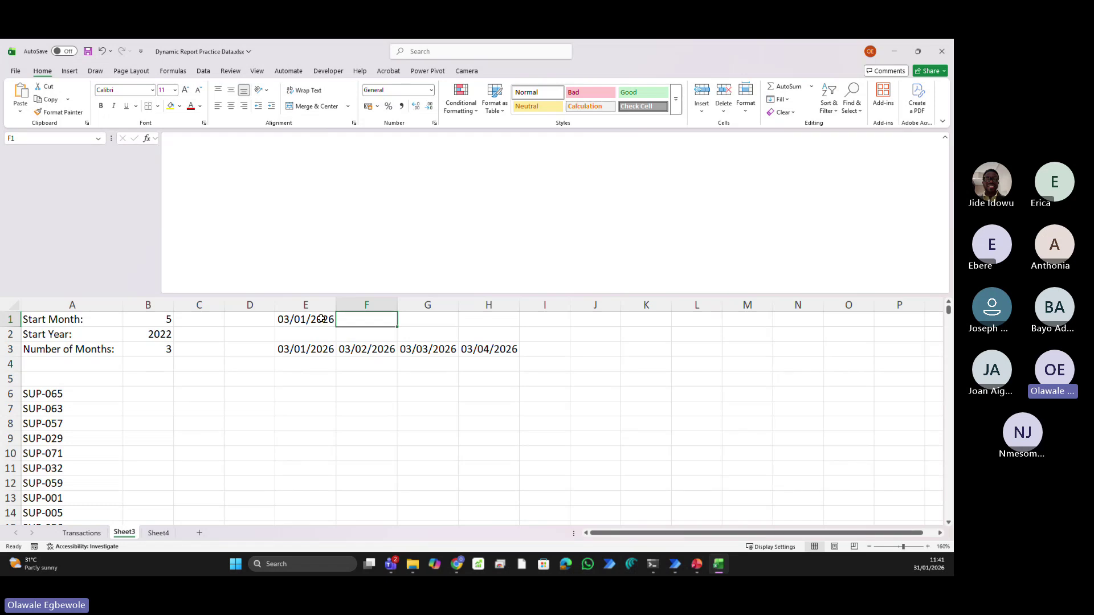
left_click(322, 320)
key("Down")
key("Down")
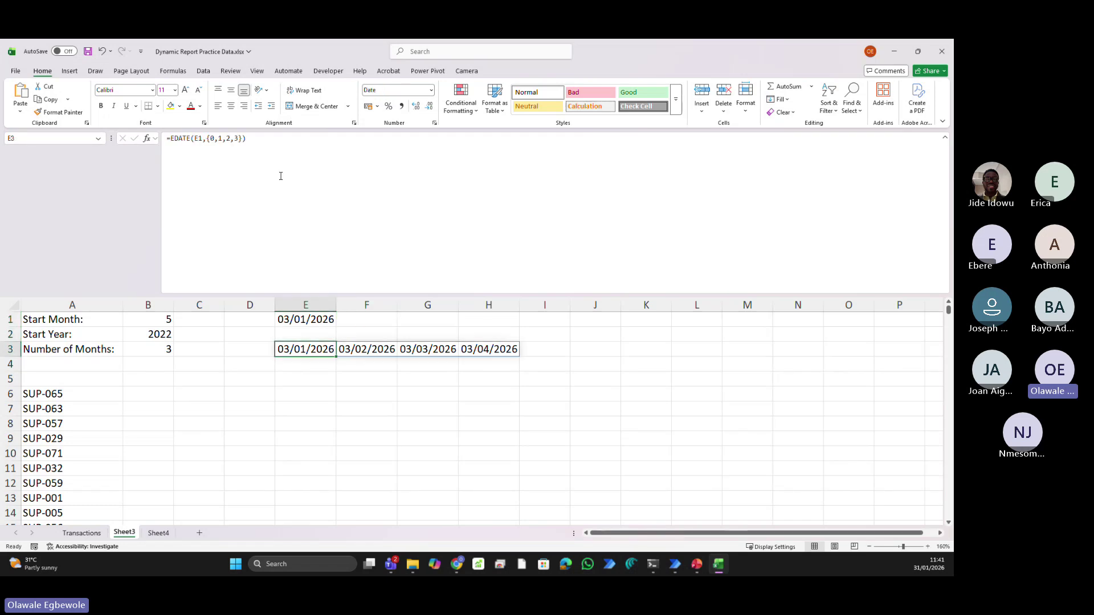
Clear the EDATE demonstration by deleting the contents of E3 and E1
left_click(217, 138)
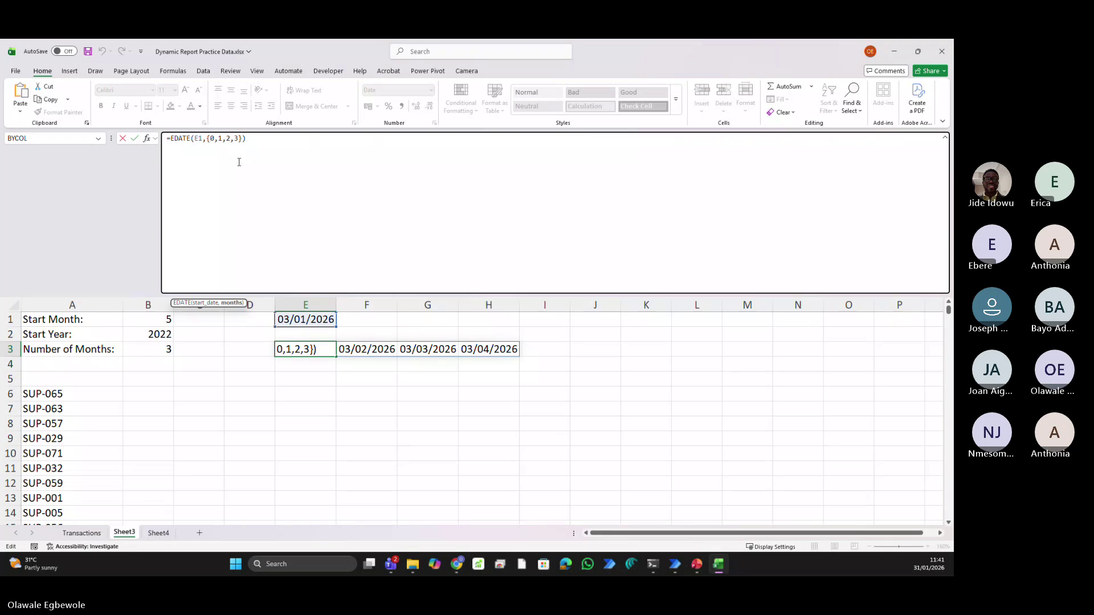
key("ctrl+Return")
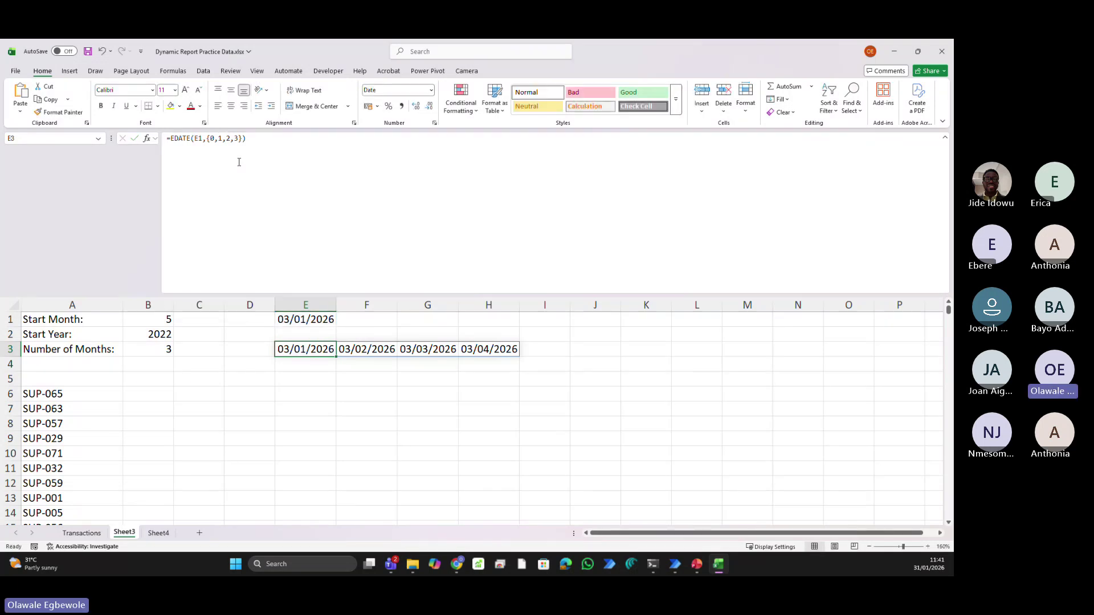
key("Delete")
key("Up")
key("Up")
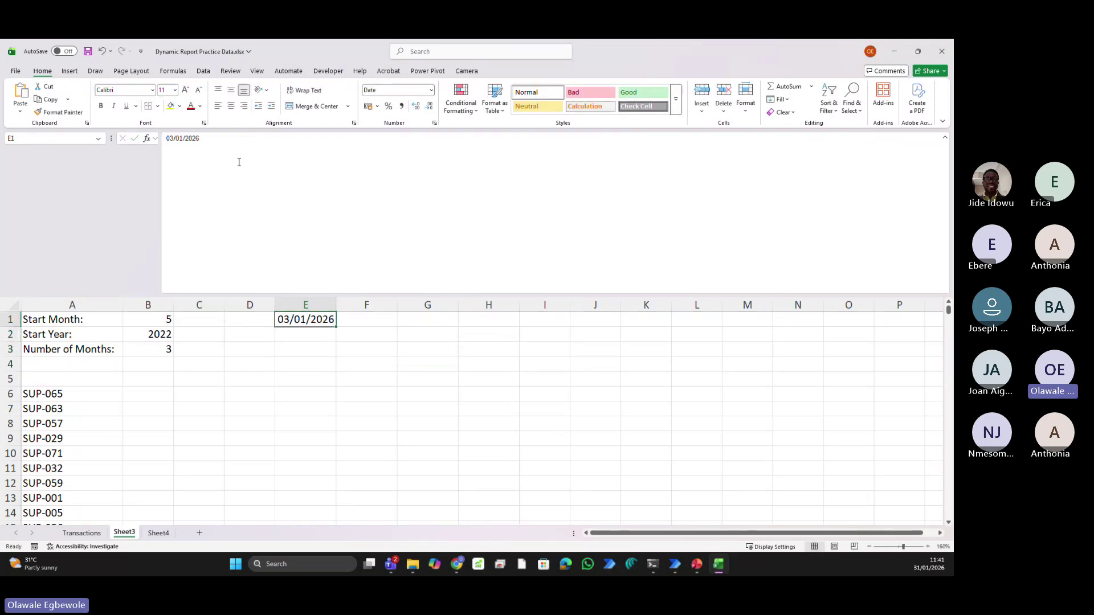
key("Delete")
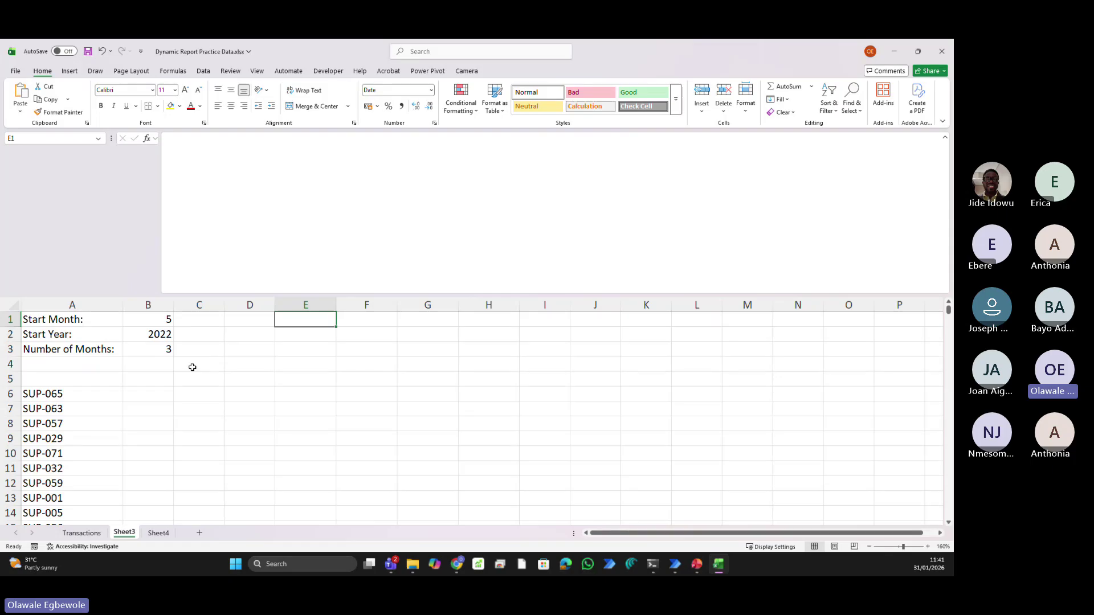
Add a monthSeq variable below the lastDate line of the LET formula in A6, beginning its value with the SEQUENCE function
left_click(75, 397)
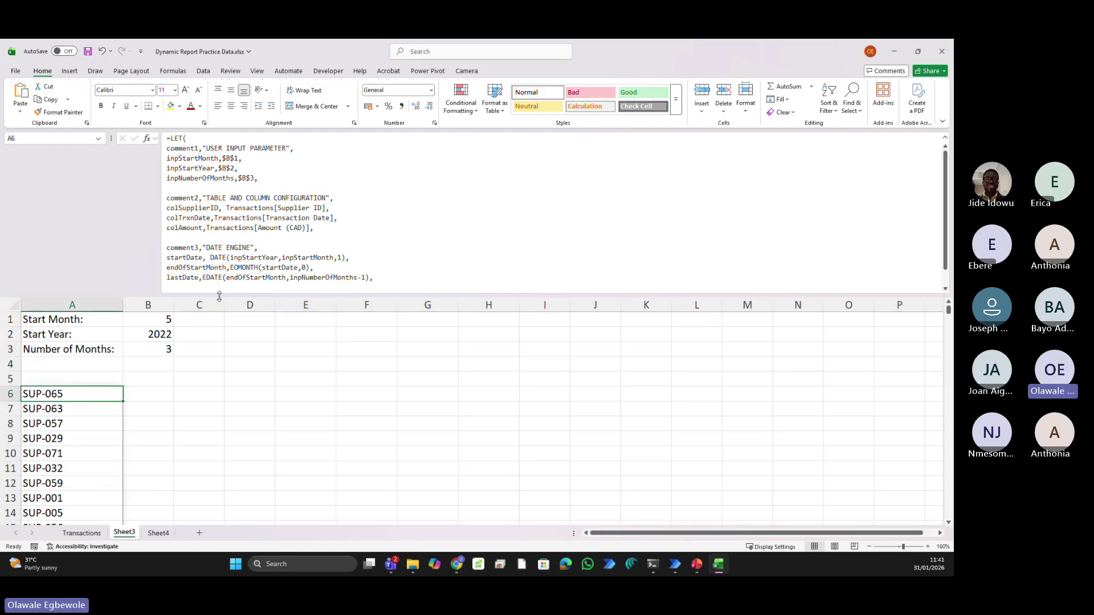
scroll(381, 262, "down", 1)
scroll(382, 262, "down", 1)
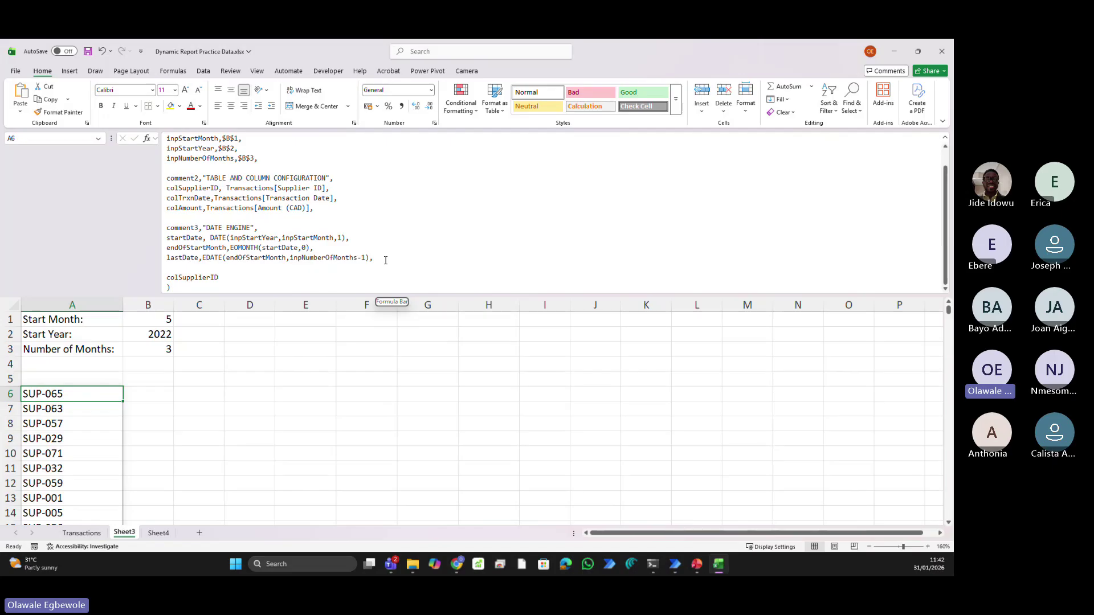
left_click(385, 261)
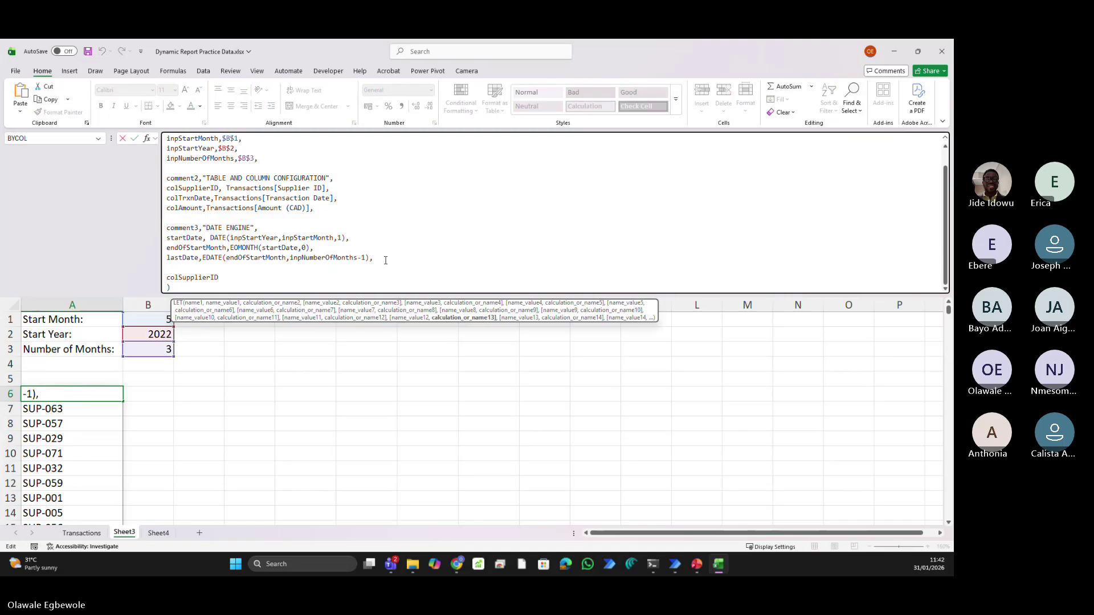
key("alt+Return")
key("alt+Return")
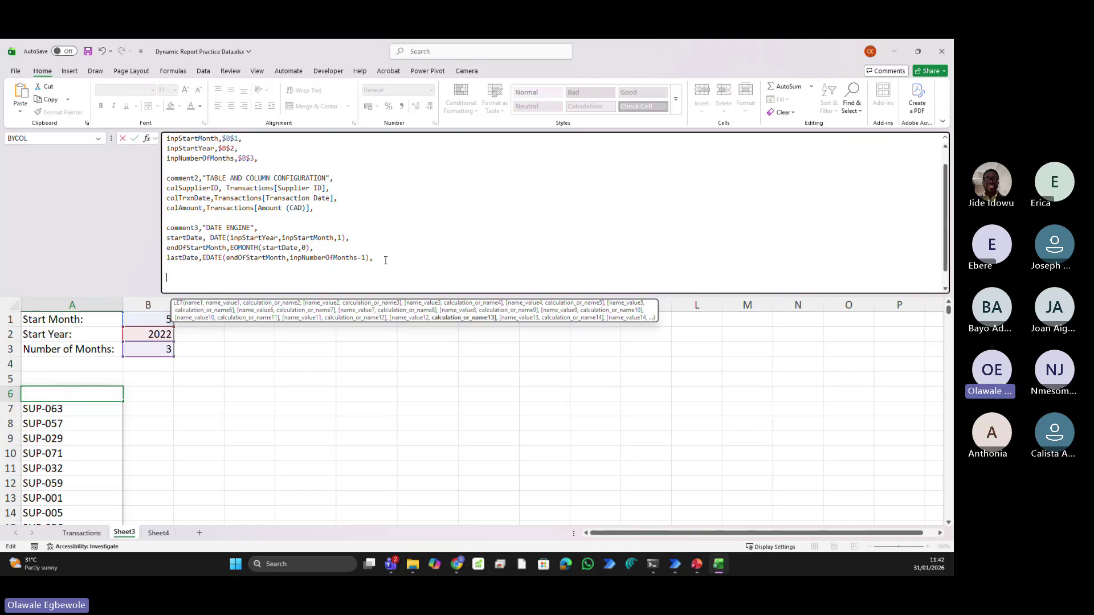
type("m")
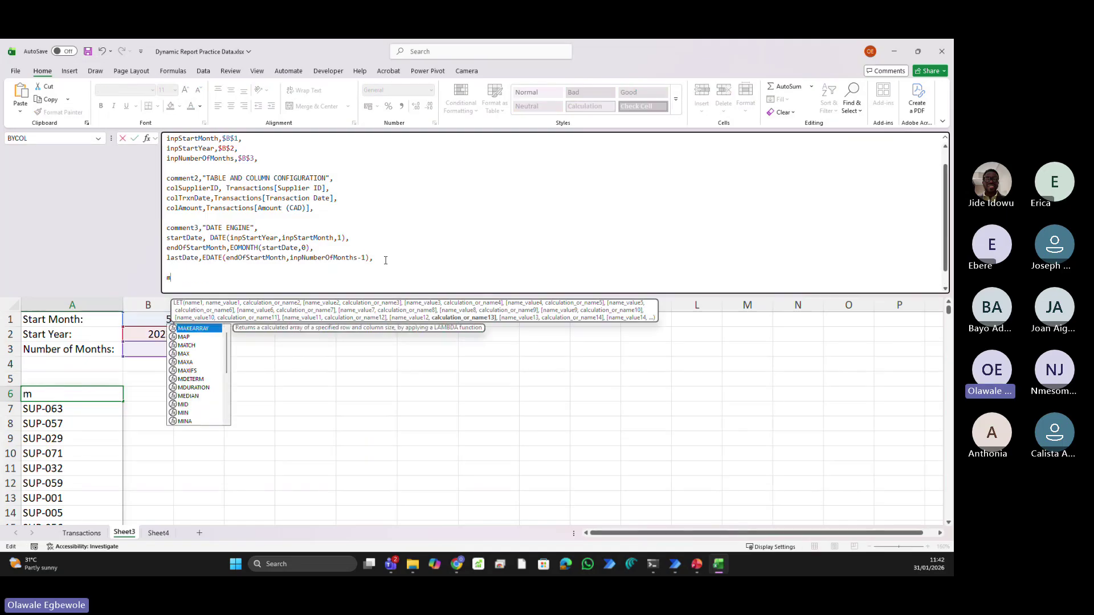
type("onth")
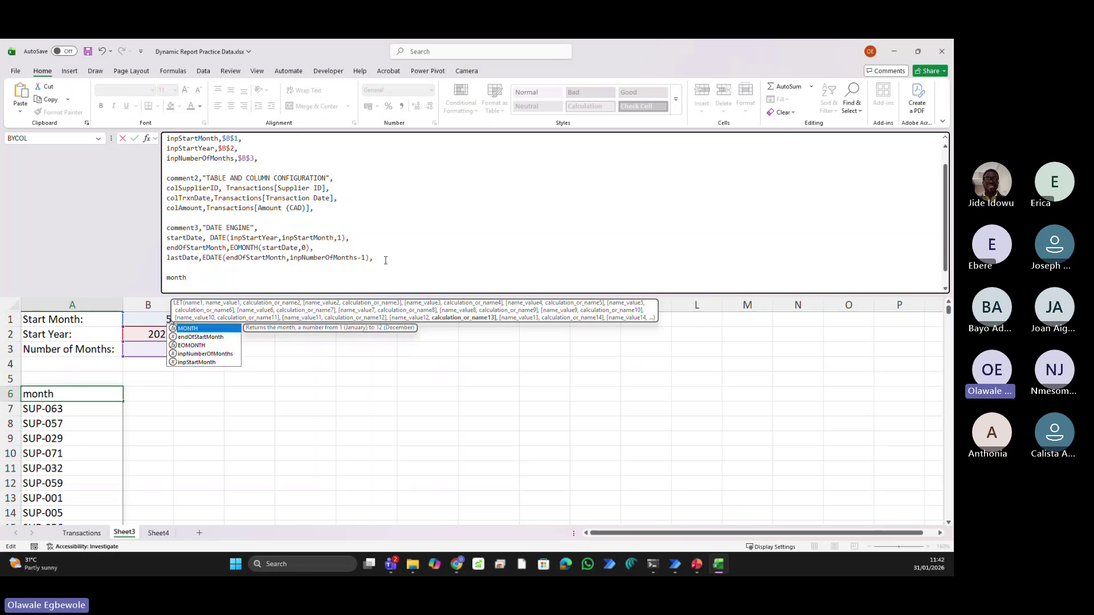
type("Se")
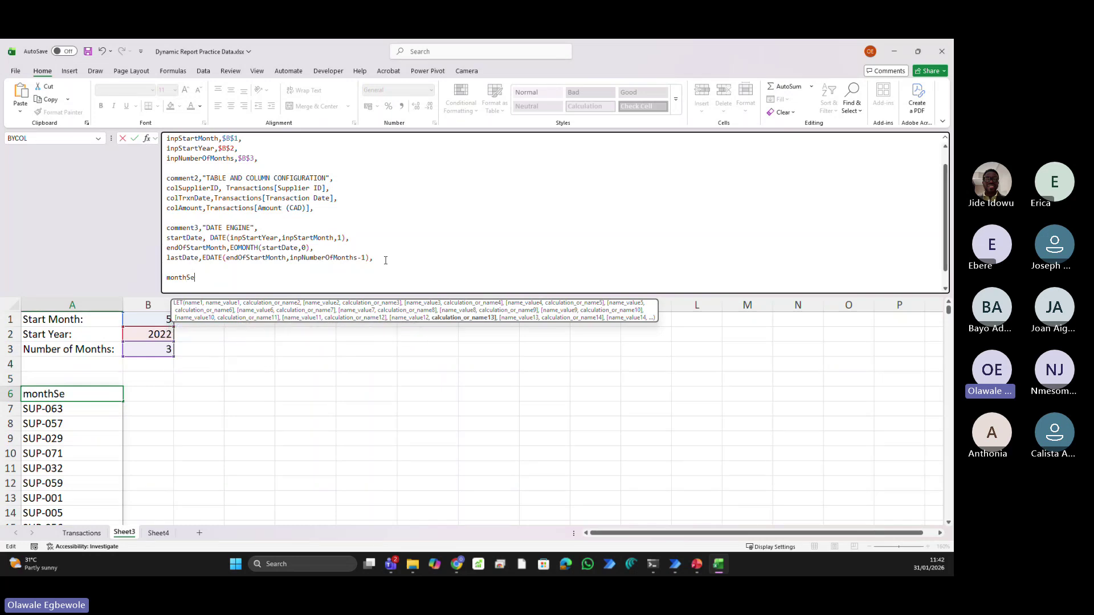
type("q")
type(",seq")
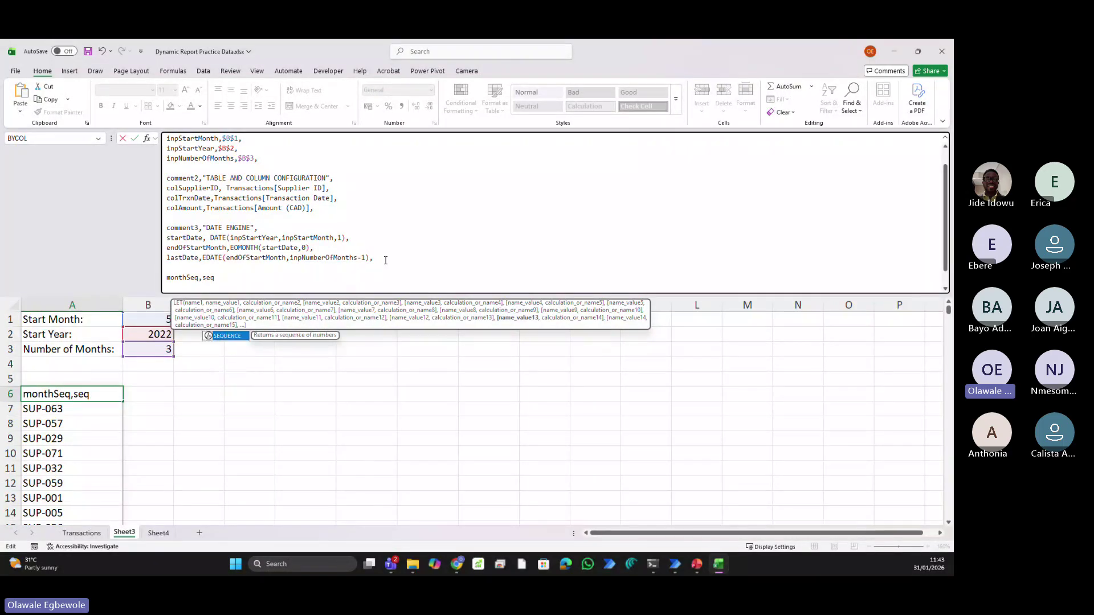
key("Tab")
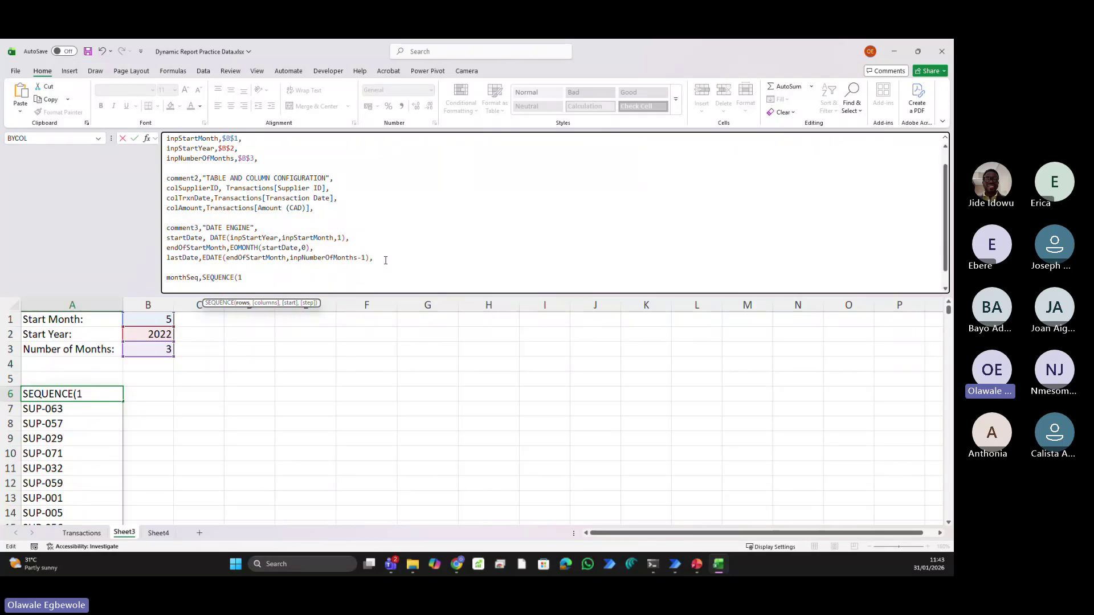
Complete the monthSeq value as SEQUENCE(1,inpNumberOfMonths,0,1), commit the LET formula and reselect A6
type(",")
type("in")
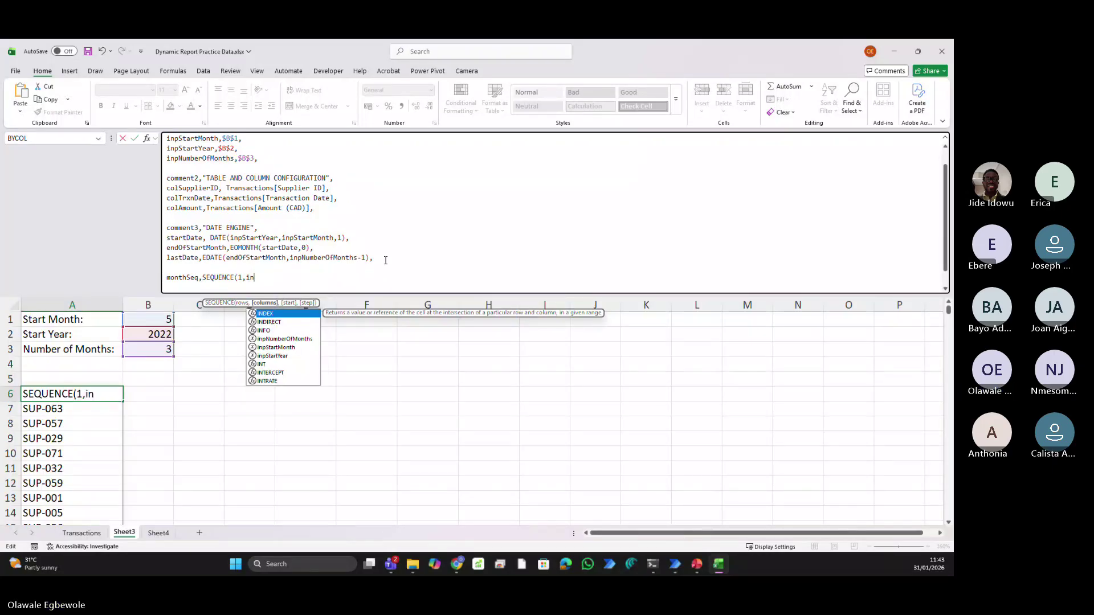
type("p")
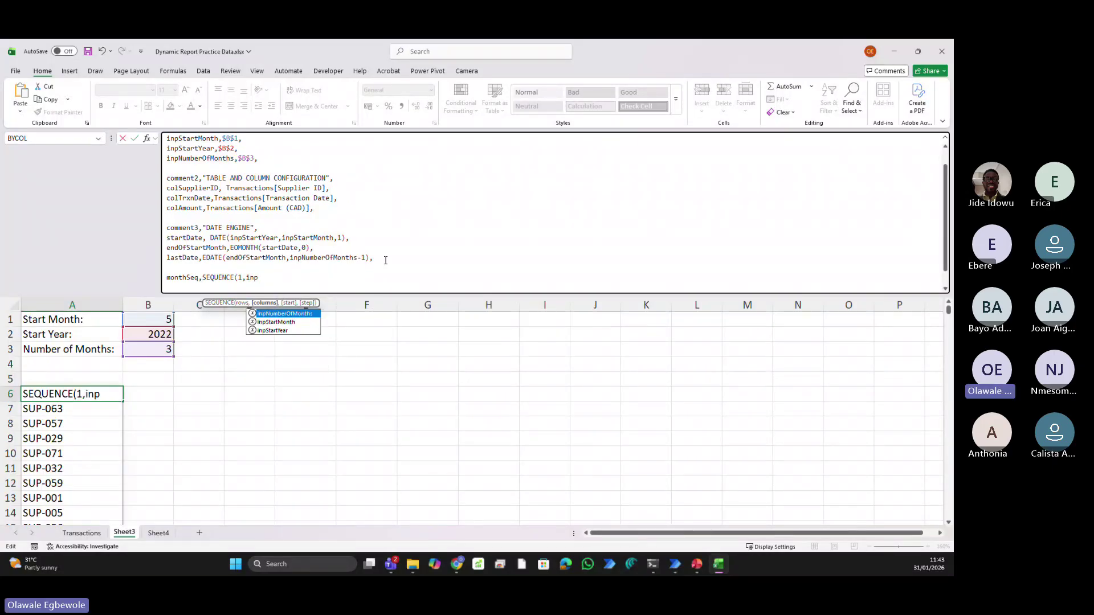
key("Tab")
type(",")
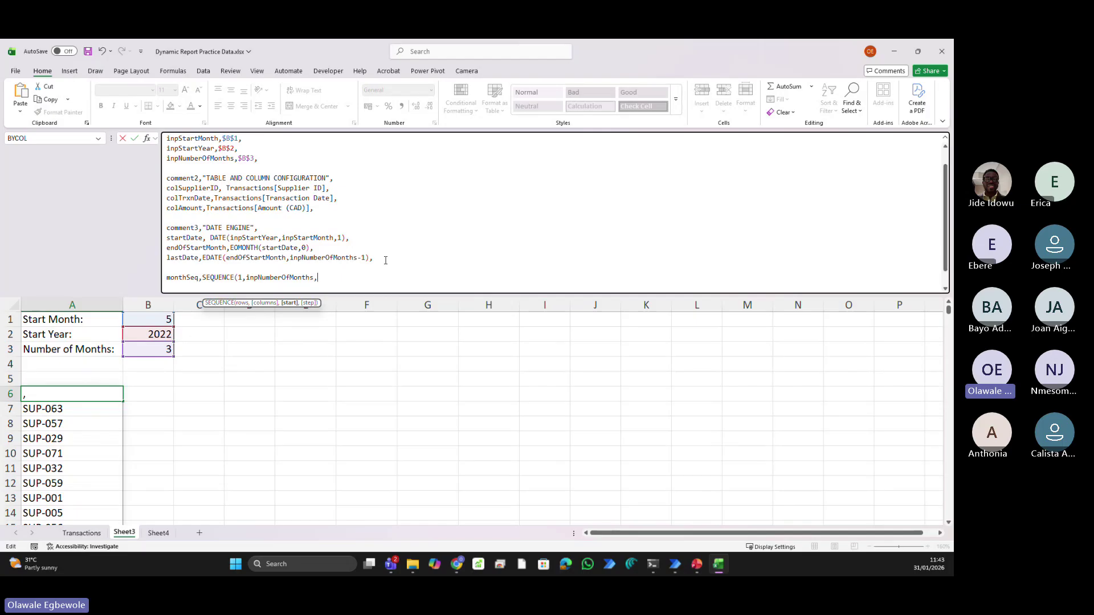
type("0,")
type("1),")
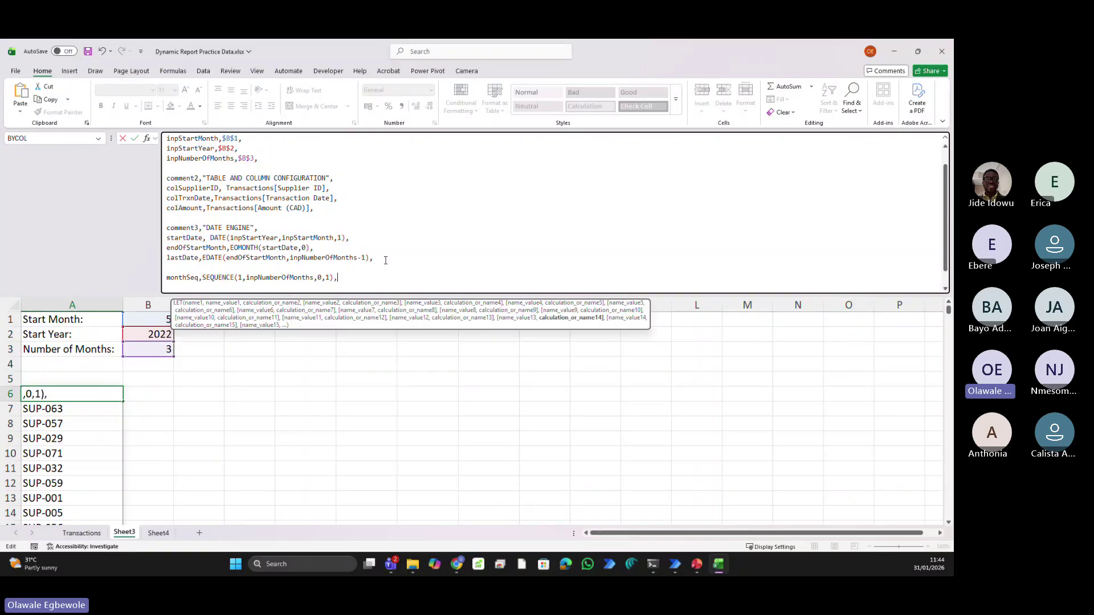
key("Tab")
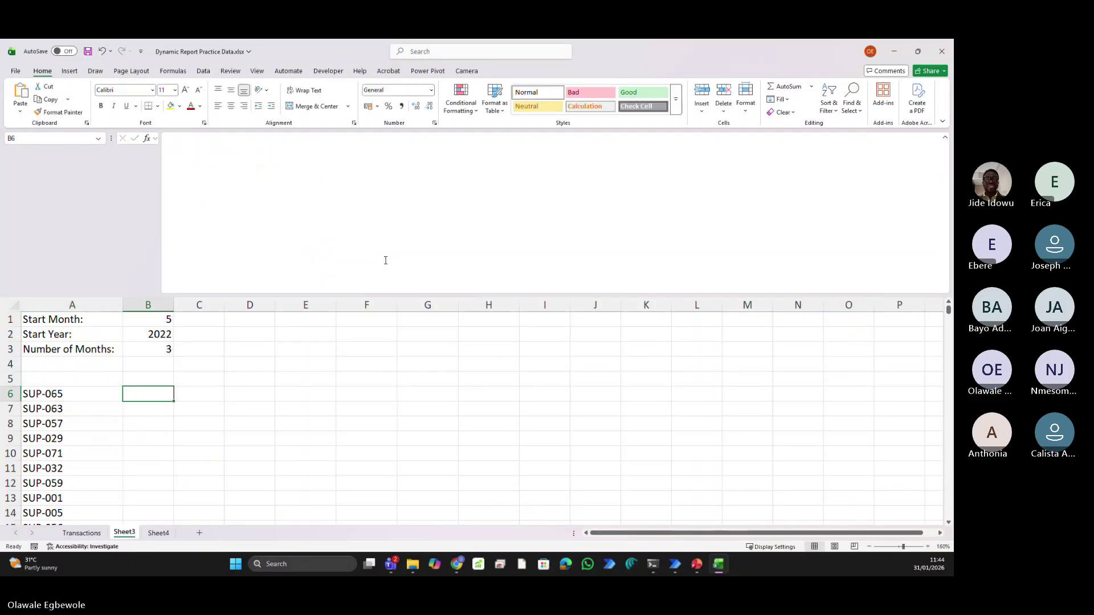
key("Up")
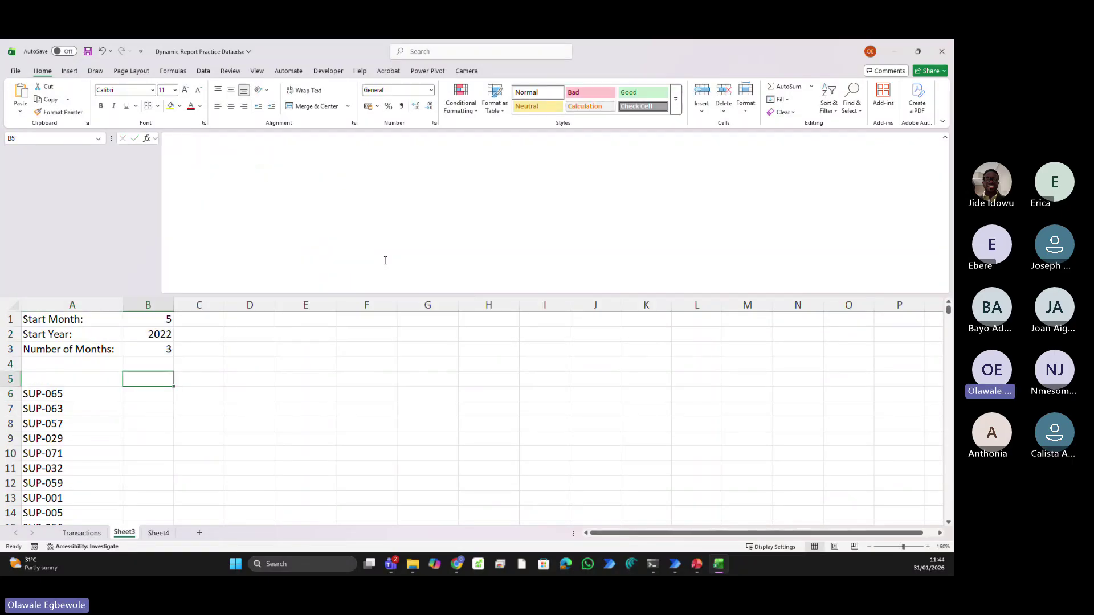
left_click(52, 394)
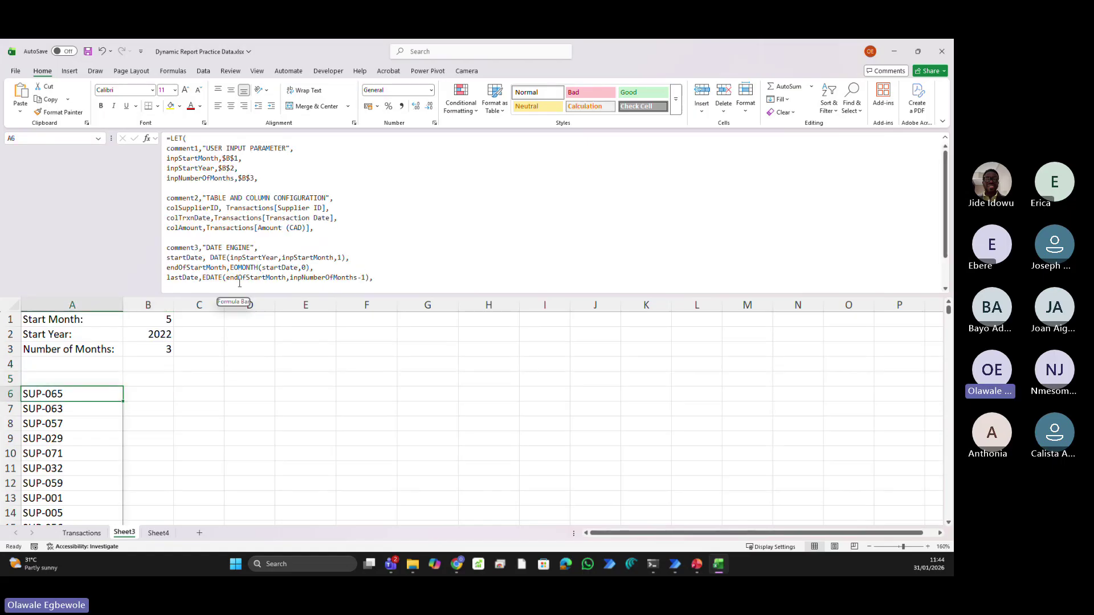
scroll(344, 240, "down", 2)
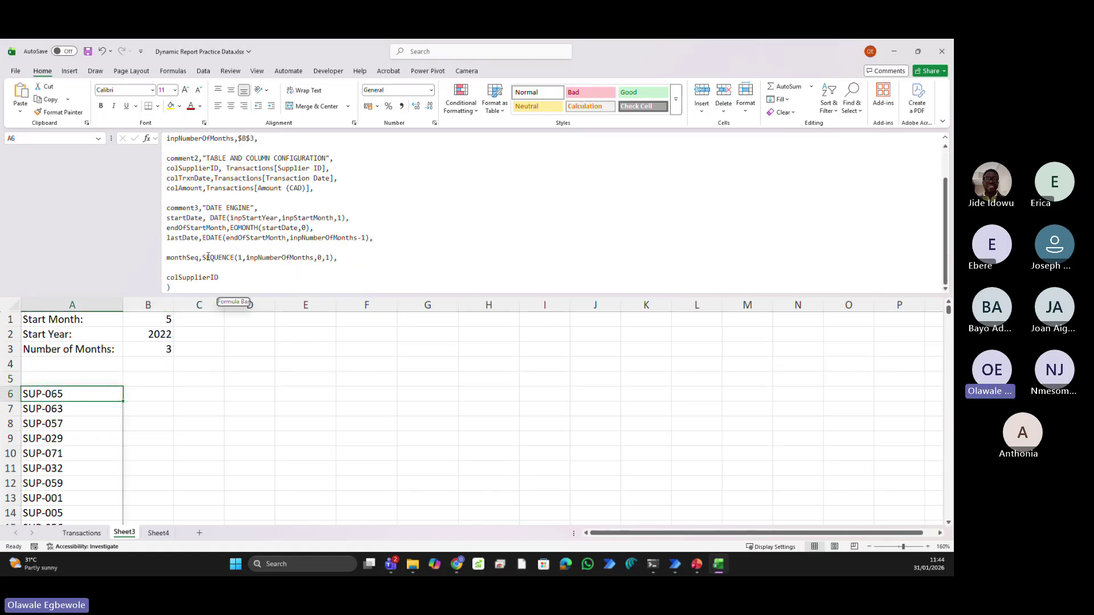
Copy the SEQUENCE(1,inpNumberOfMonths,0,1) expression from the LET formula in A6 and enter it as a standalone formula in E3
left_click_drag(205, 257, 335, 259)
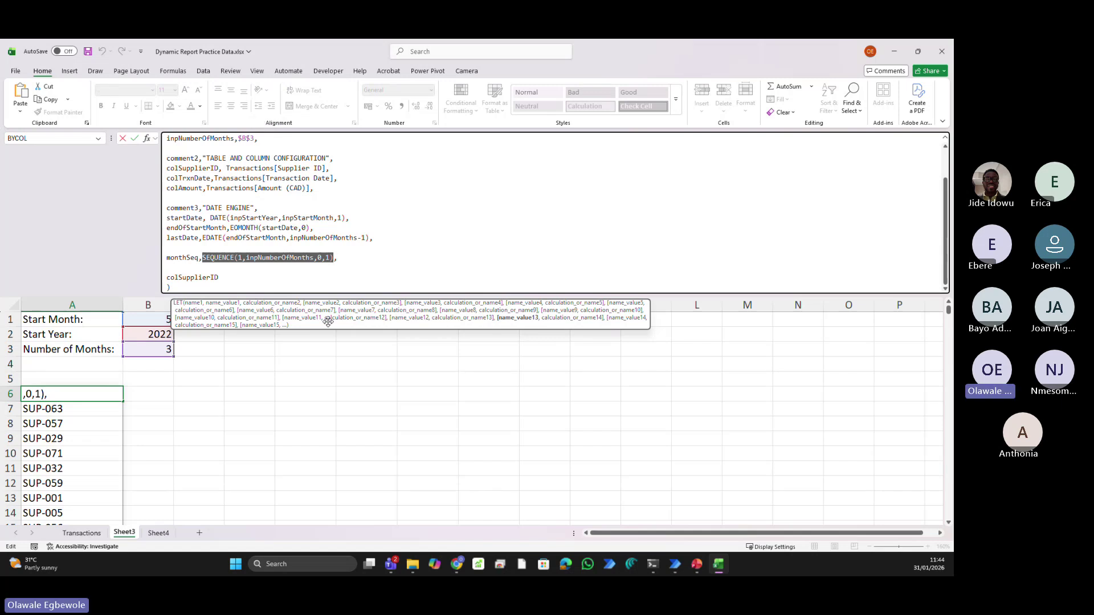
key("ctrl+Return")
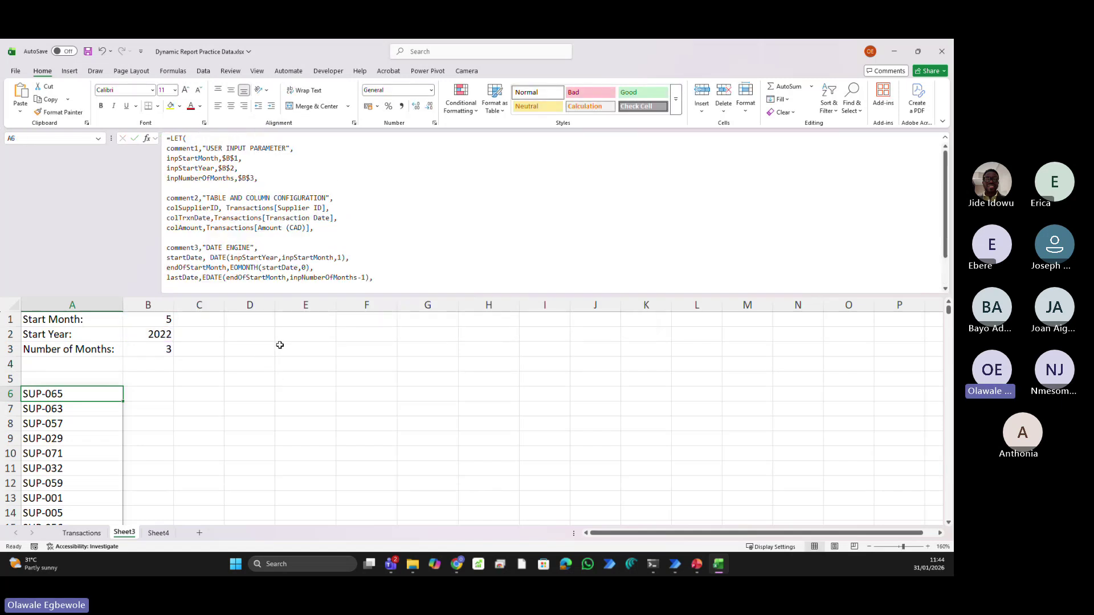
left_click(306, 352)
left_click(290, 194)
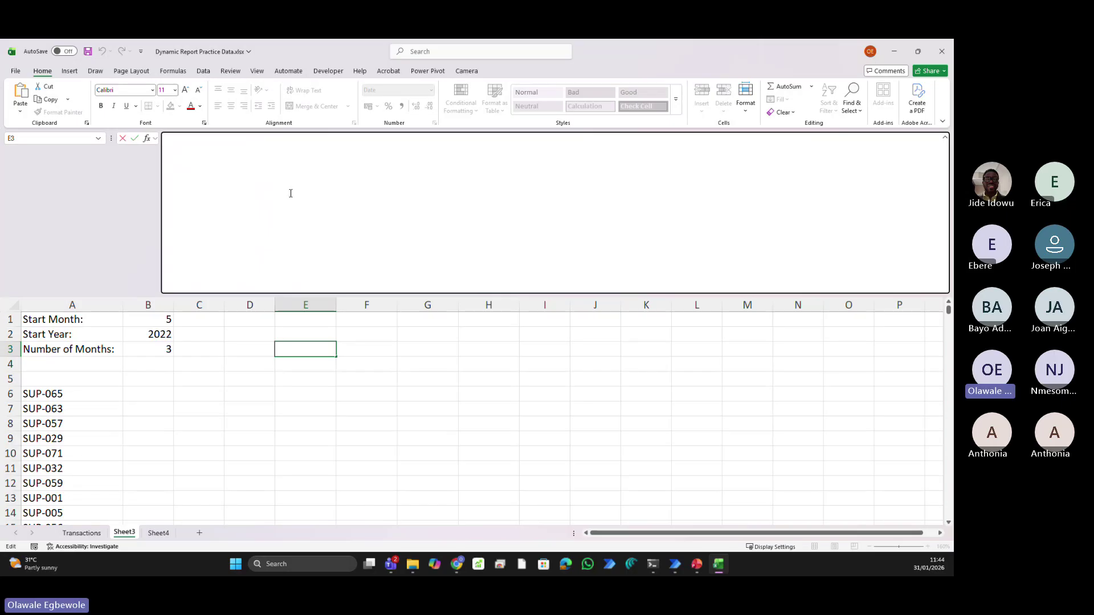
type("=")
key("ctrl+v")
key("Tab")
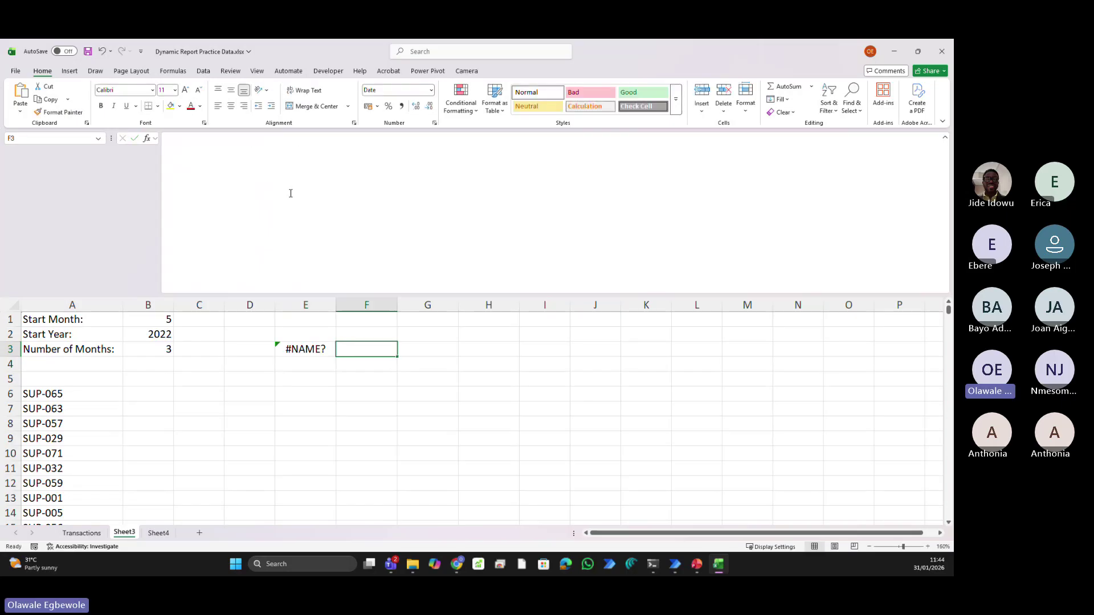
Replace inpNumberOfMonths in the E3 SEQUENCE formula with a reference to E1, and enter 5 in E1
key("Left")
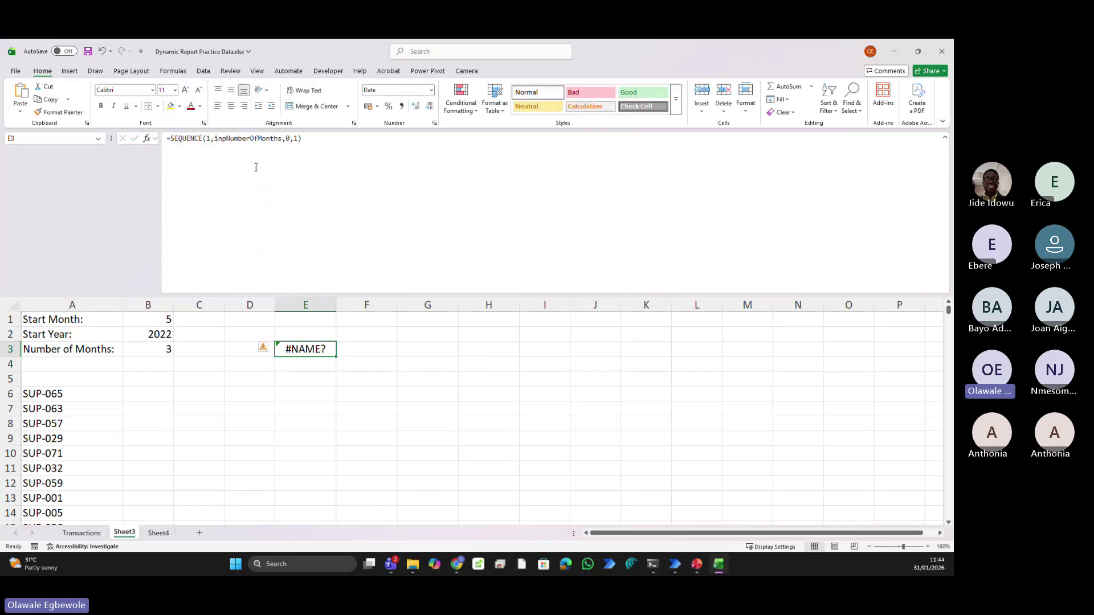
double_click(283, 138)
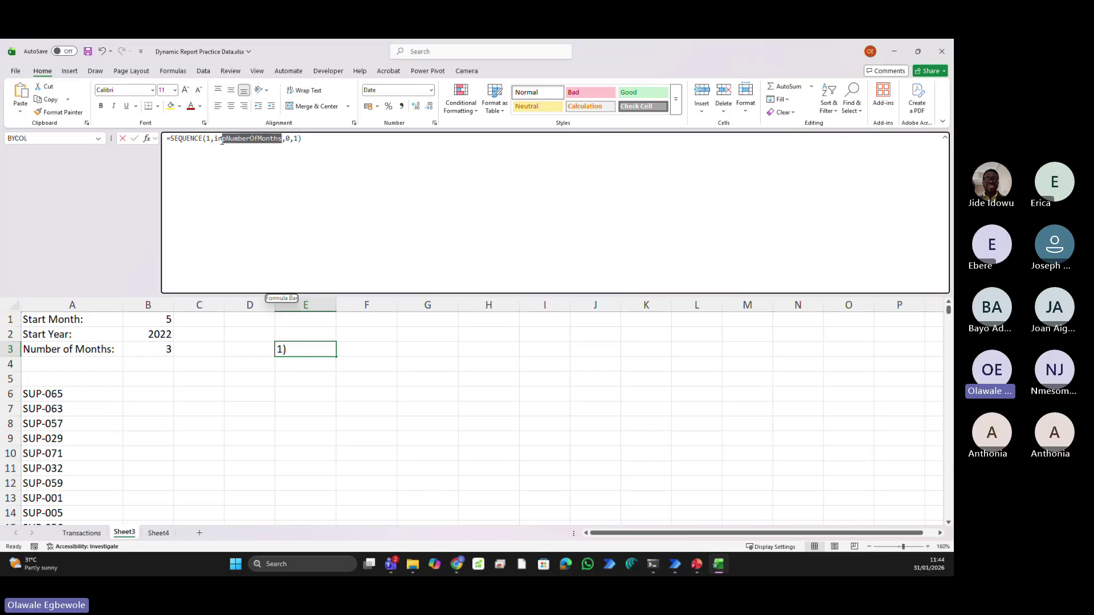
left_click(292, 320)
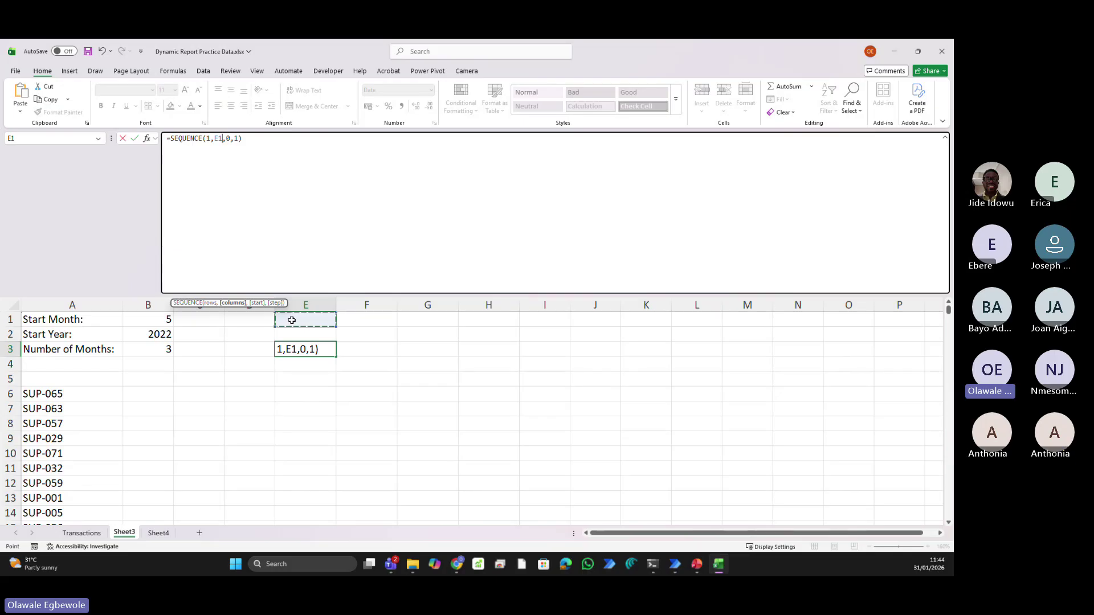
type("5")
key("Tab")
left_click(302, 322)
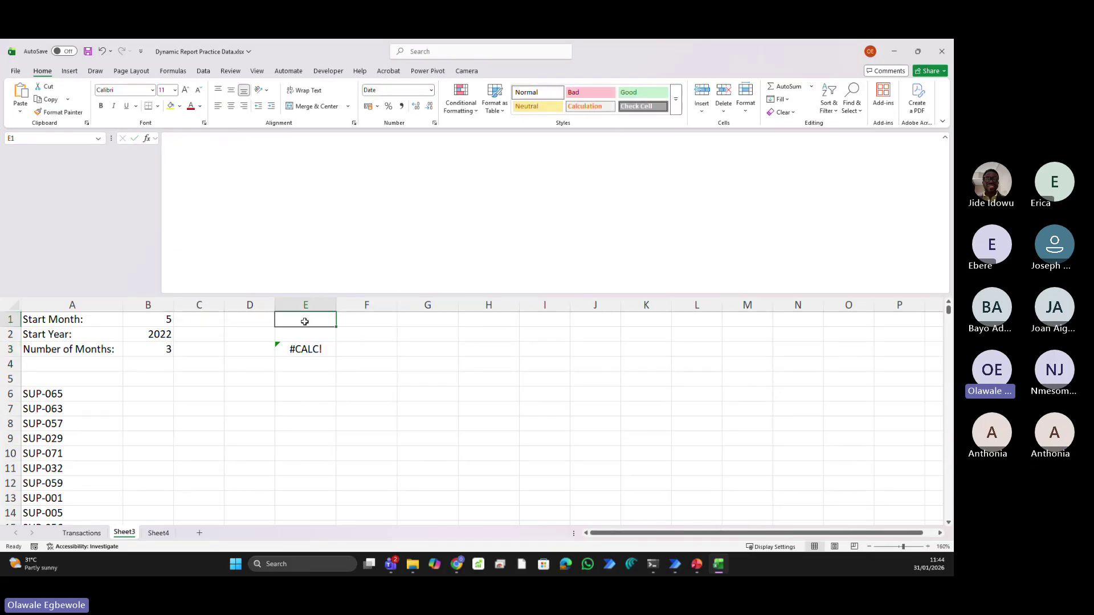
type("5")
key("Tab")
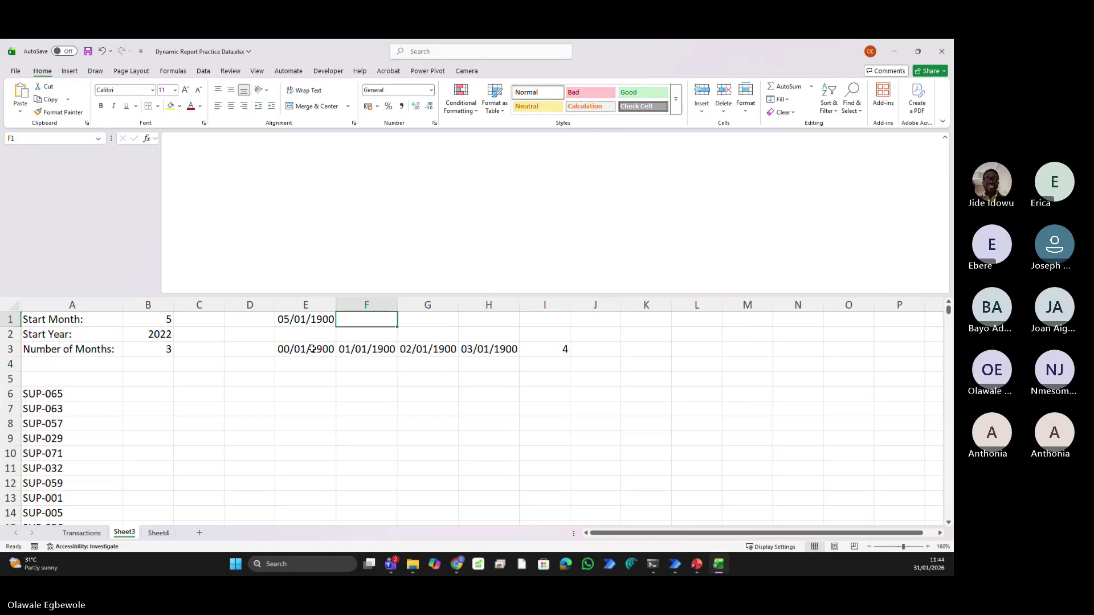
Format the spilled sequence in row 3, starting at E3, with the General number format
left_click(304, 350)
key("ctrl+shift+Right")
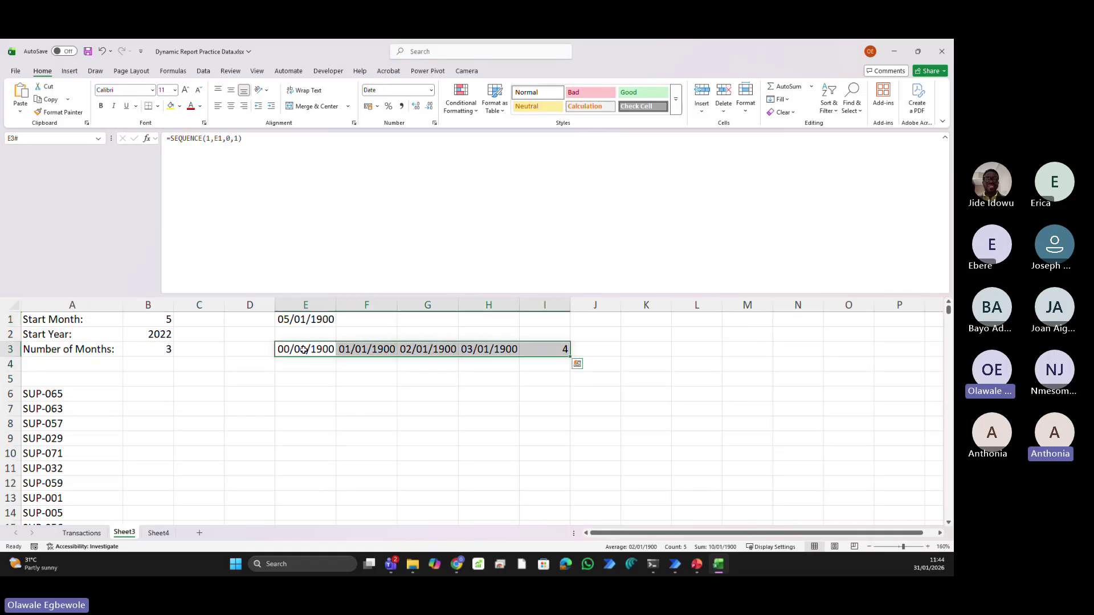
key("ctrl+1")
left_click(338, 115)
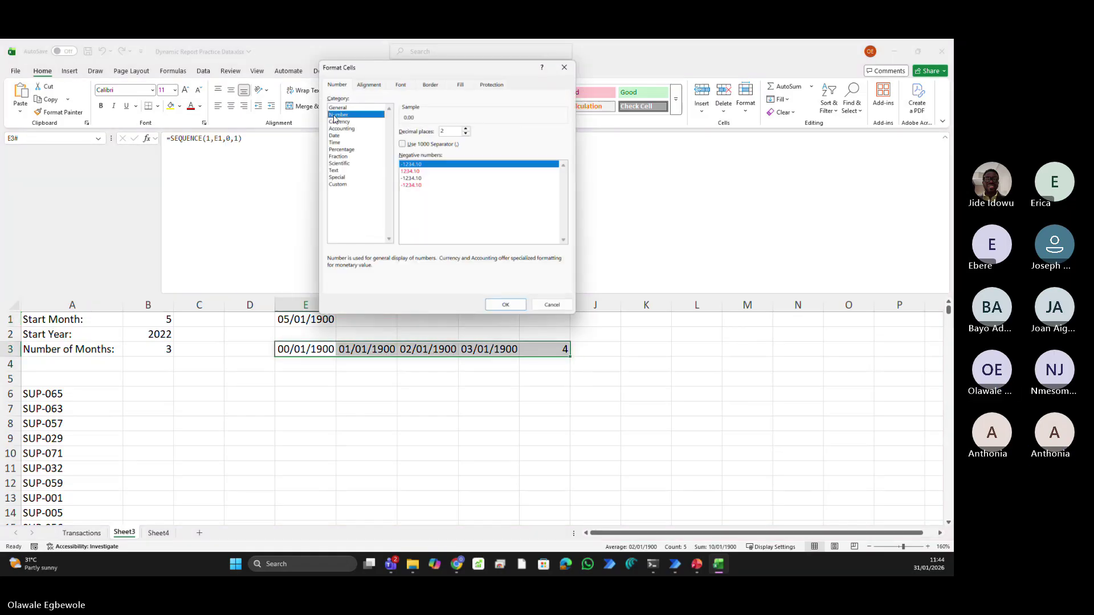
left_click(344, 109)
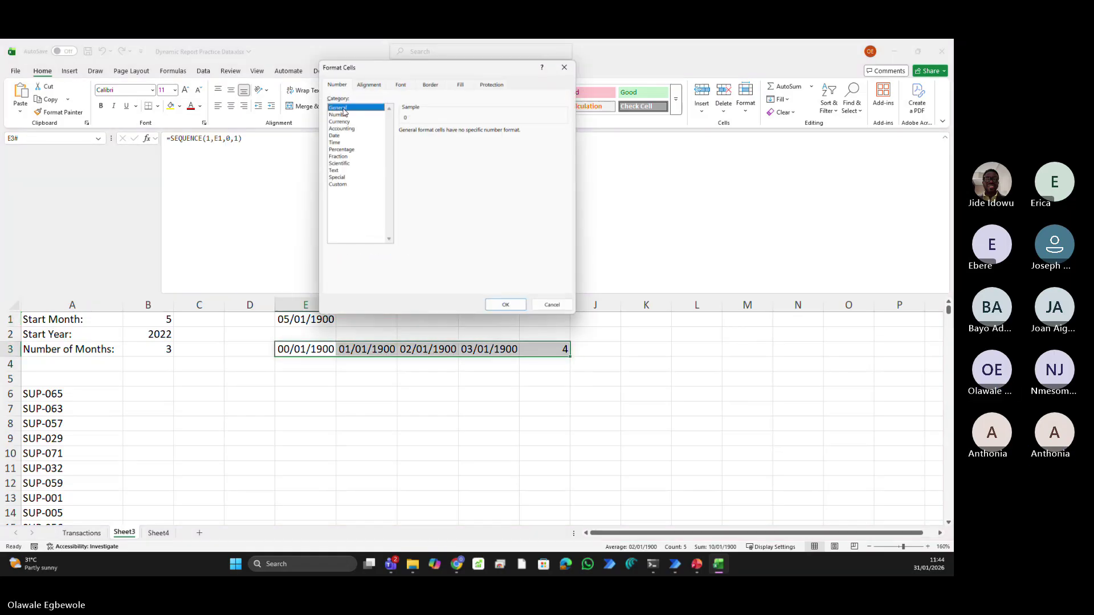
left_click(494, 301)
left_click(456, 412)
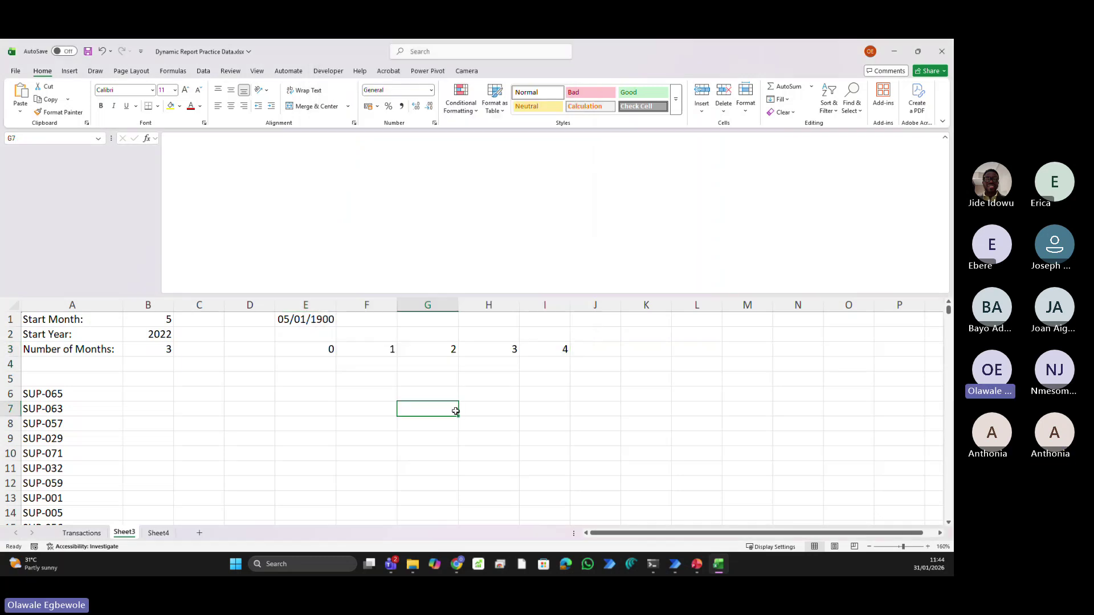
Review the monthSeq line of the LET formula in A6, and format E1 as General
left_click(90, 390)
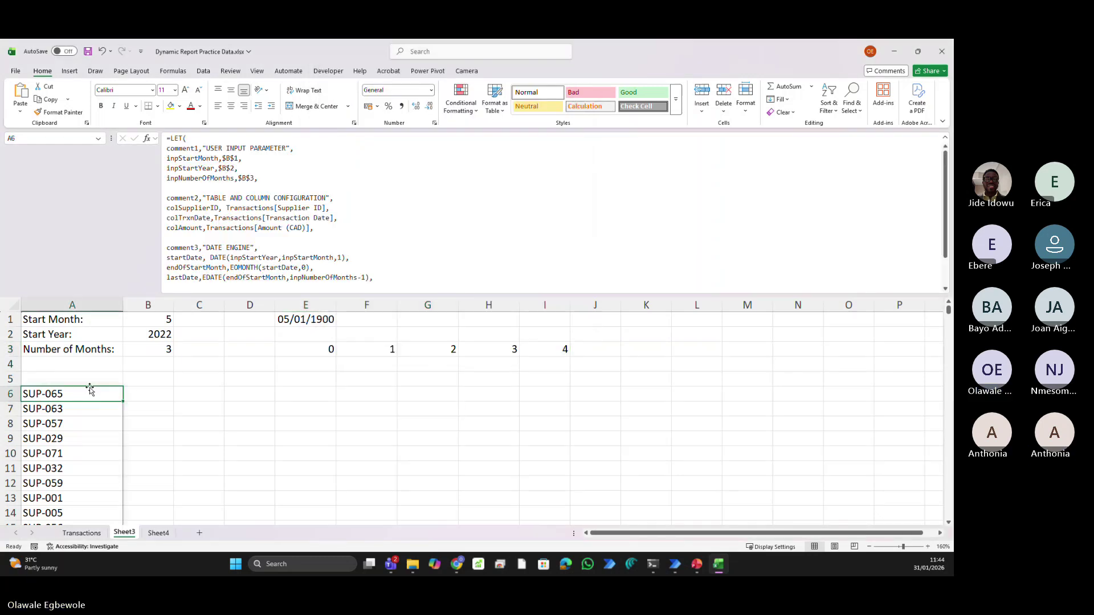
scroll(218, 255, "down", 2)
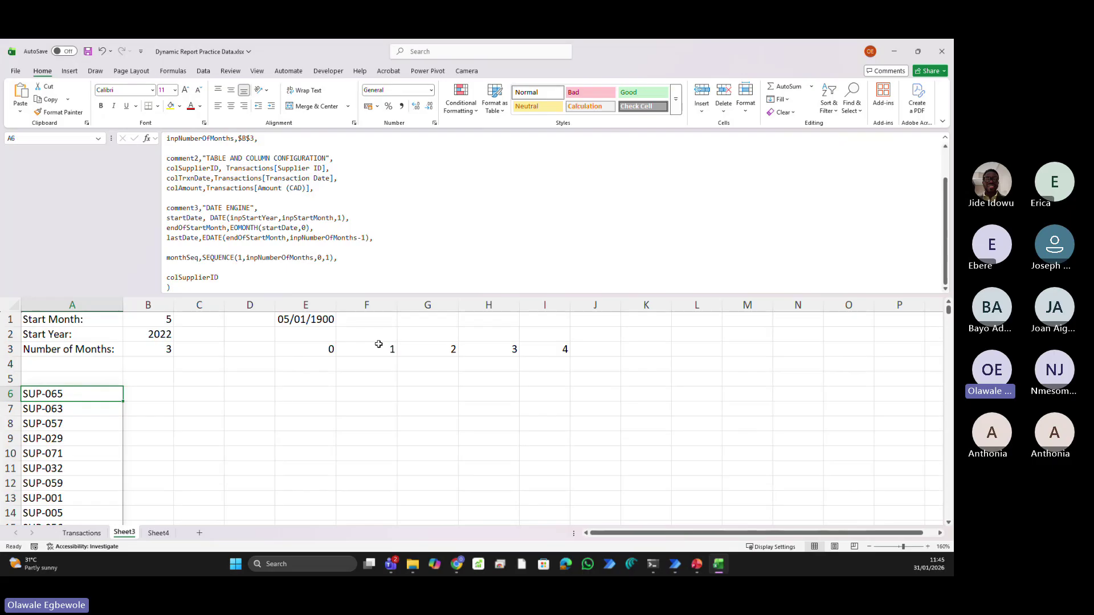
left_click(310, 320)
key("ctrl+1")
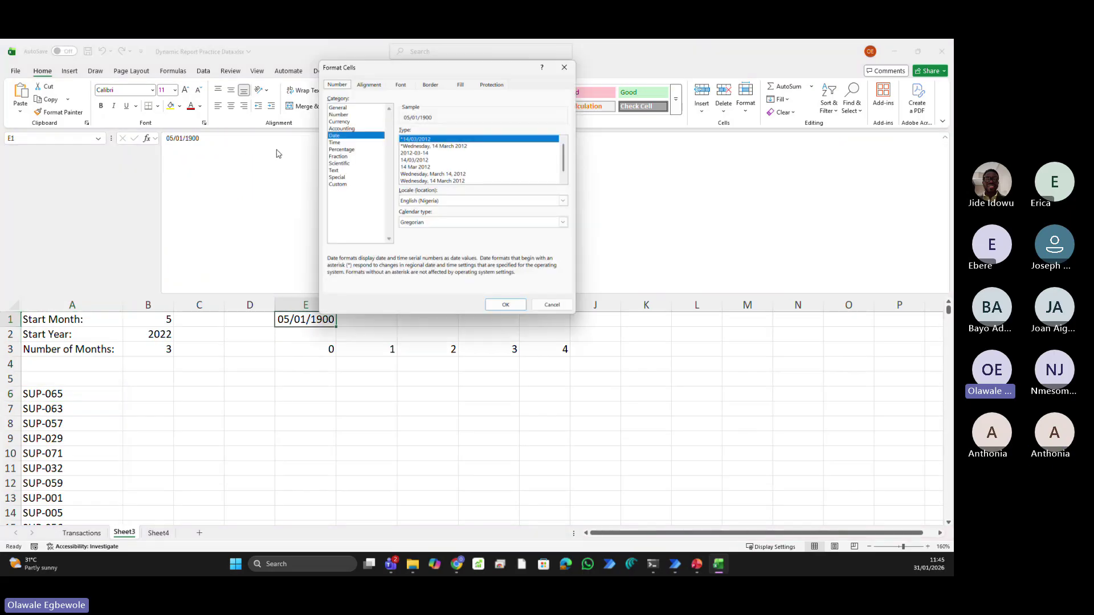
left_click(337, 107)
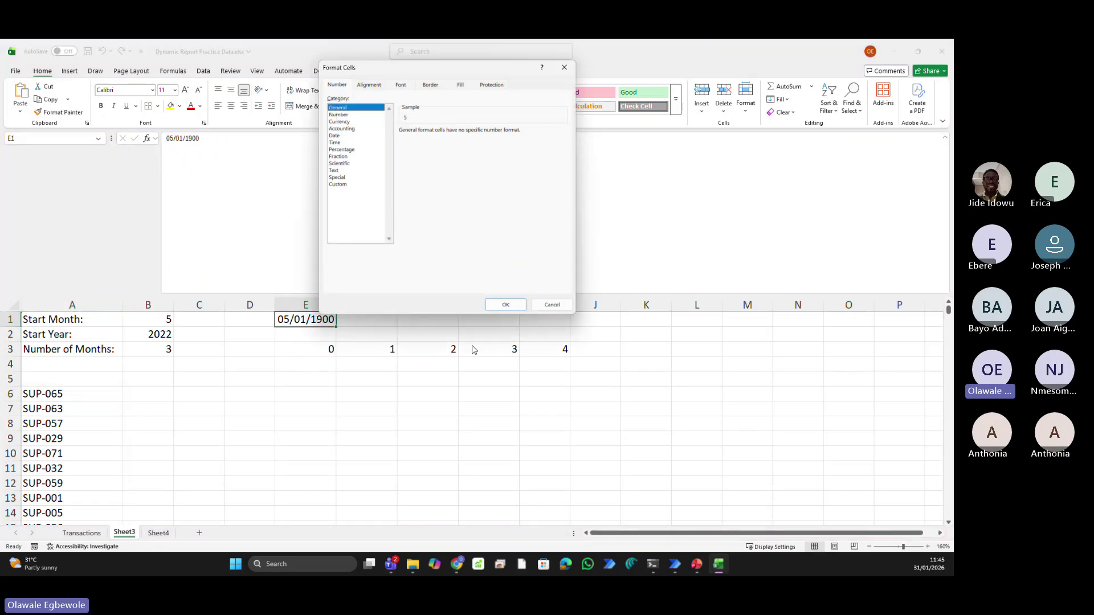
left_click(503, 304)
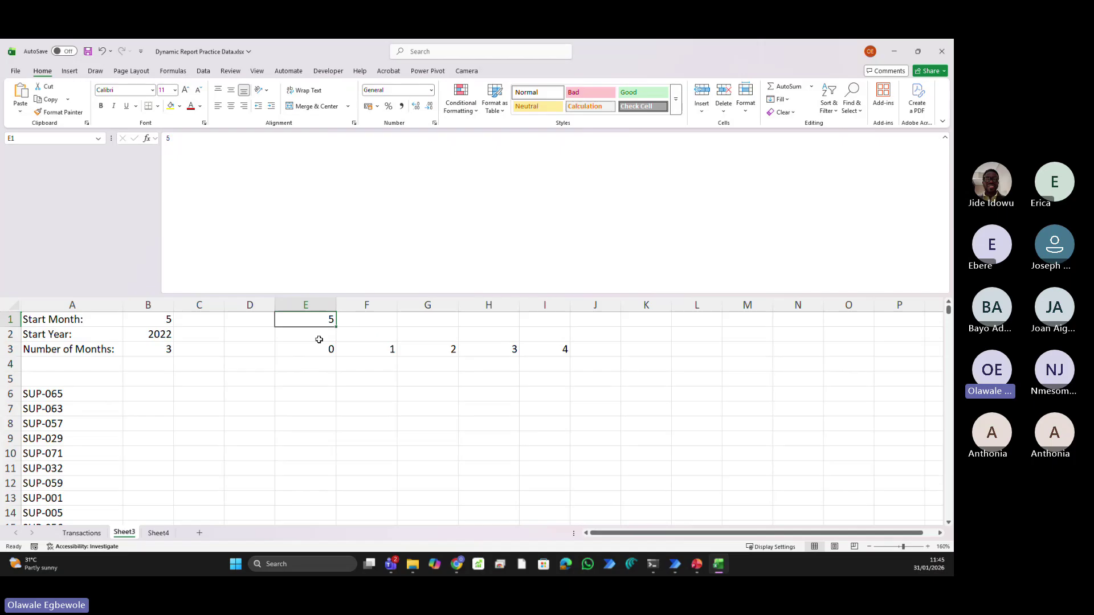
Test the sequence length by setting E1 first to 6 and finally to 10
type("6")
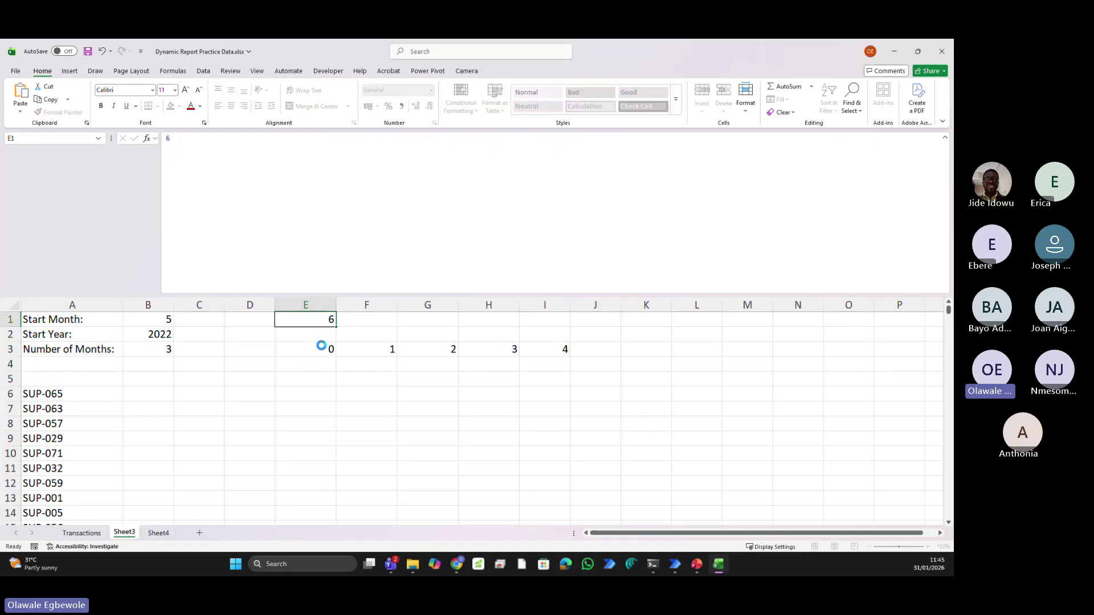
key("Tab")
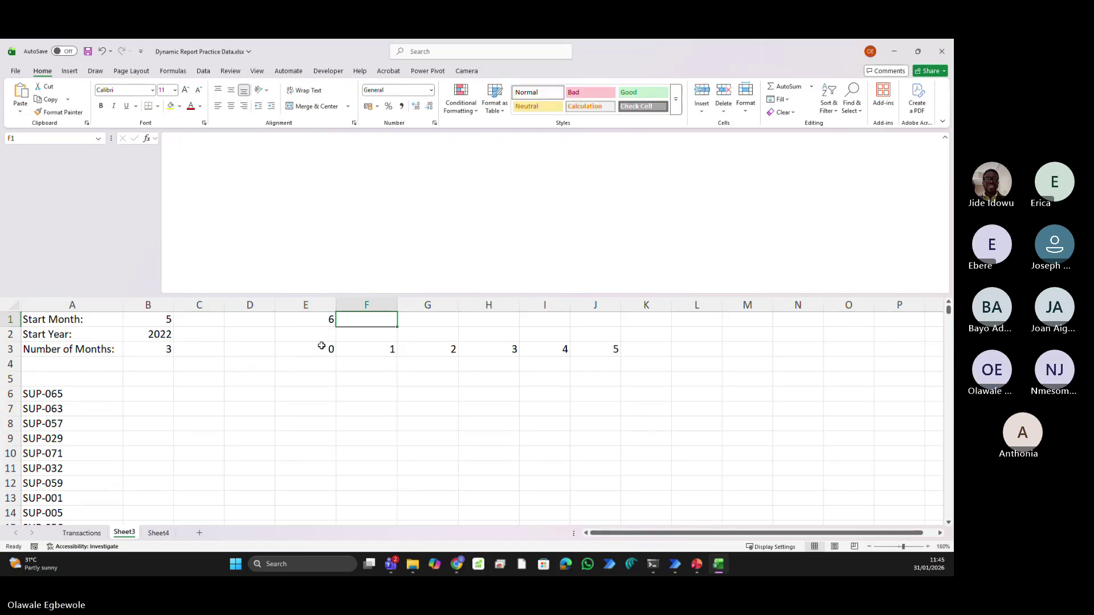
scroll(321, 346, "up", 3, "ctrl")
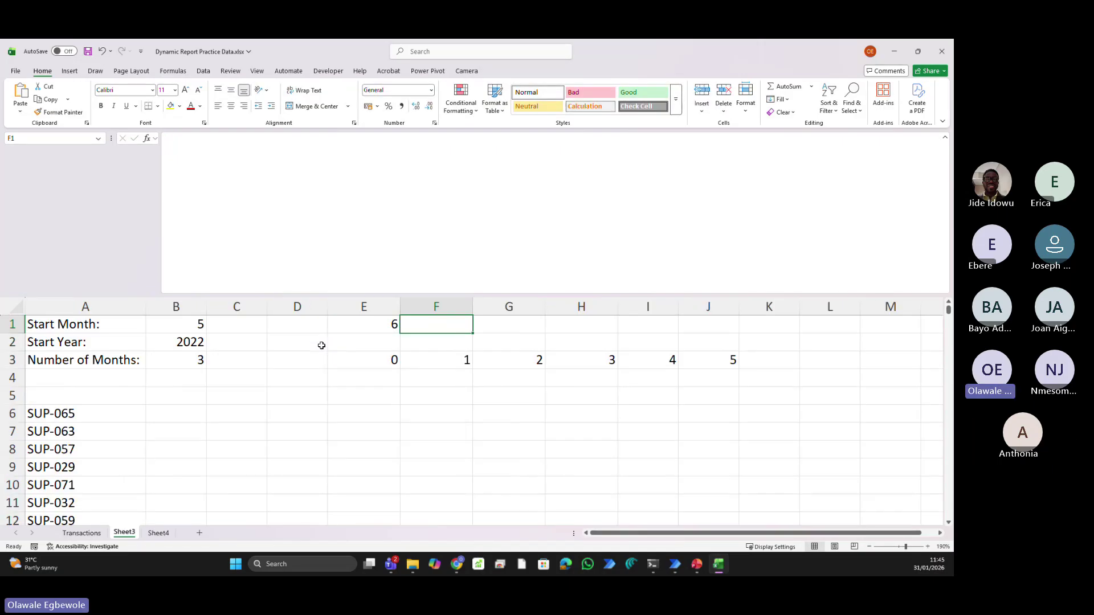
left_click(378, 329)
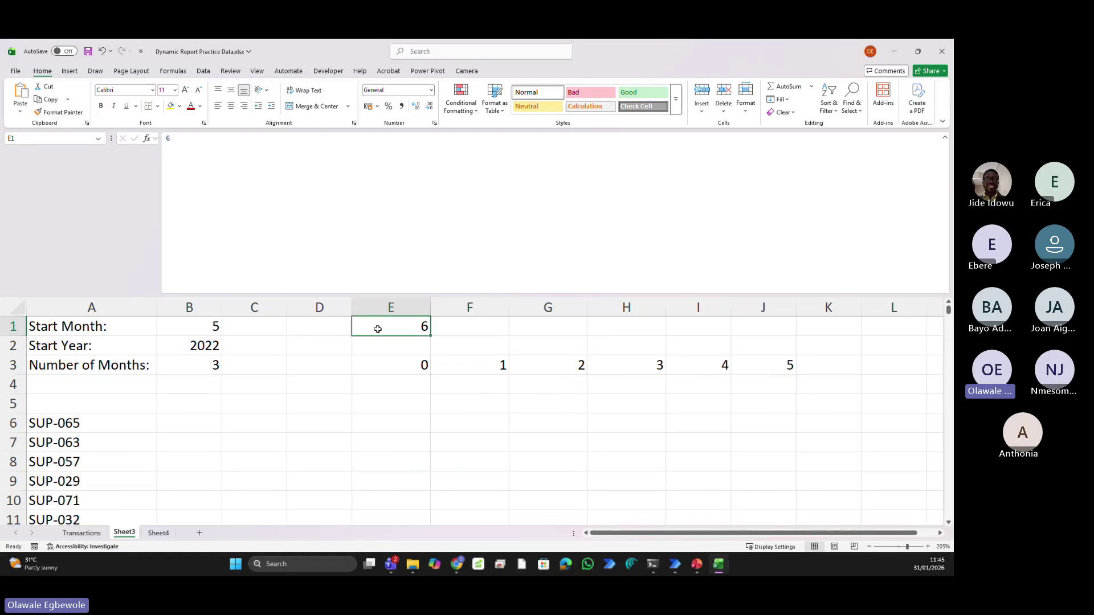
type("10")
key("Tab")
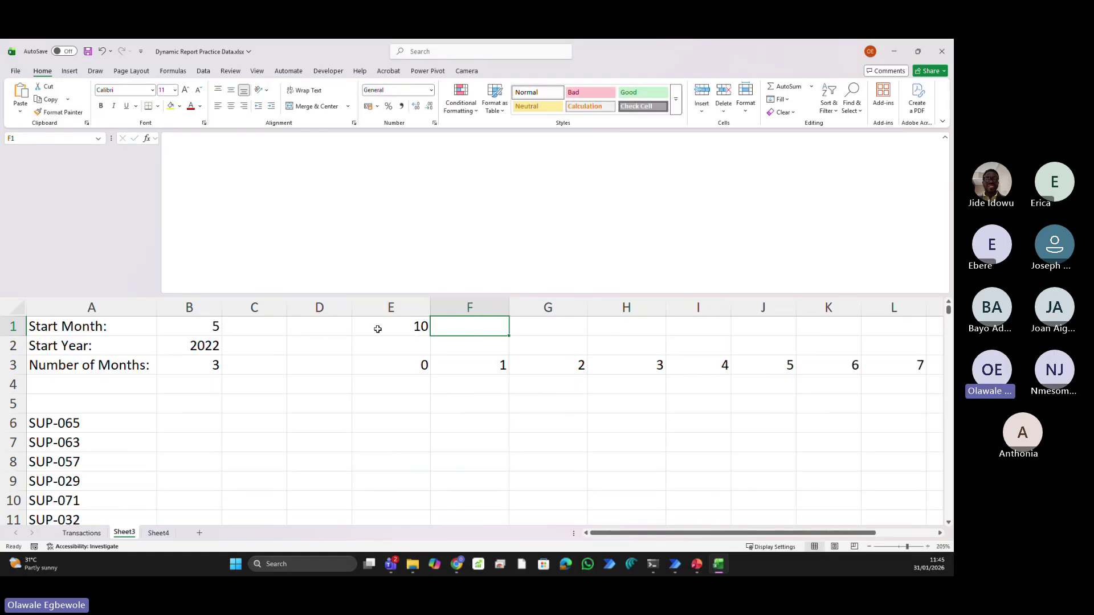
left_click(651, 538)
mouse_move(652, 538)
left_mouse_down()
mouse_move(725, 539)
mouse_move(665, 539)
left_mouse_up()
Change the columns argument of the SEQUENCE formula in E3 to reference the start month in B1
left_click(188, 332)
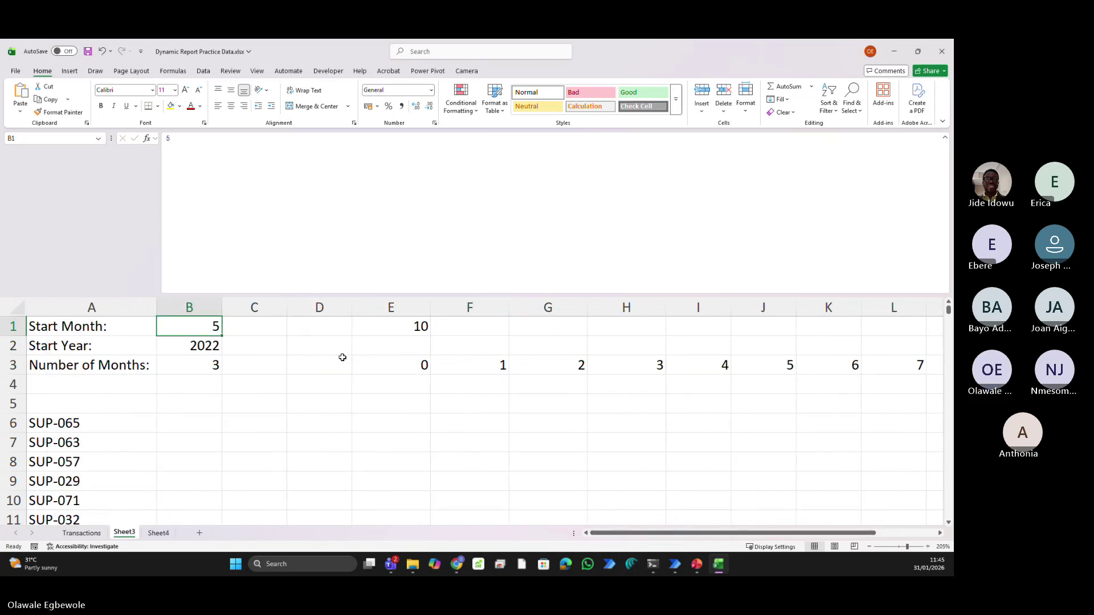
left_click(405, 329)
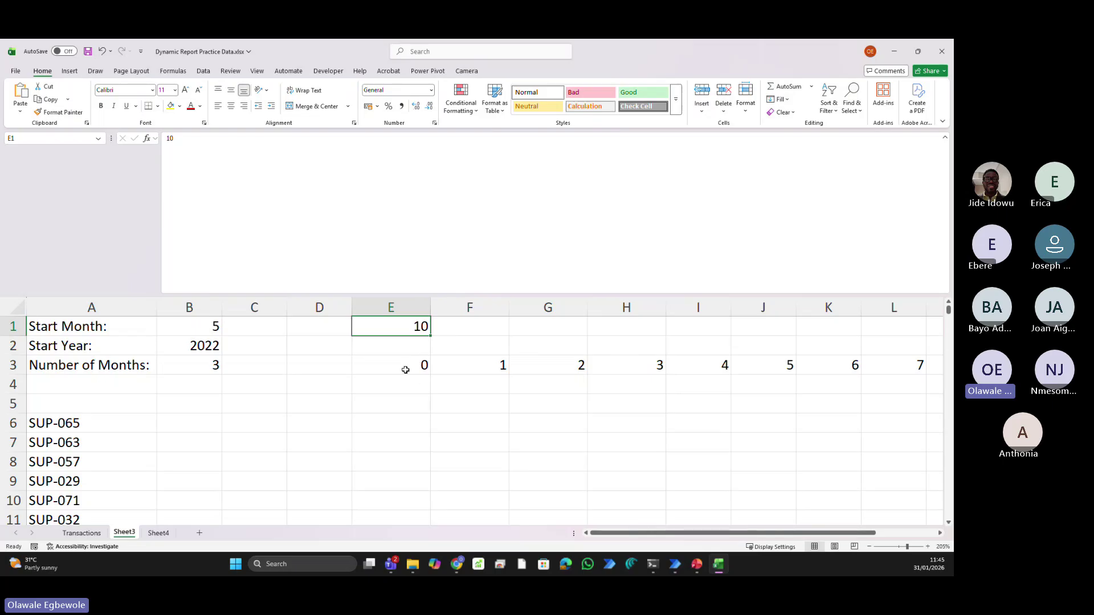
left_click(406, 366)
left_click(223, 138)
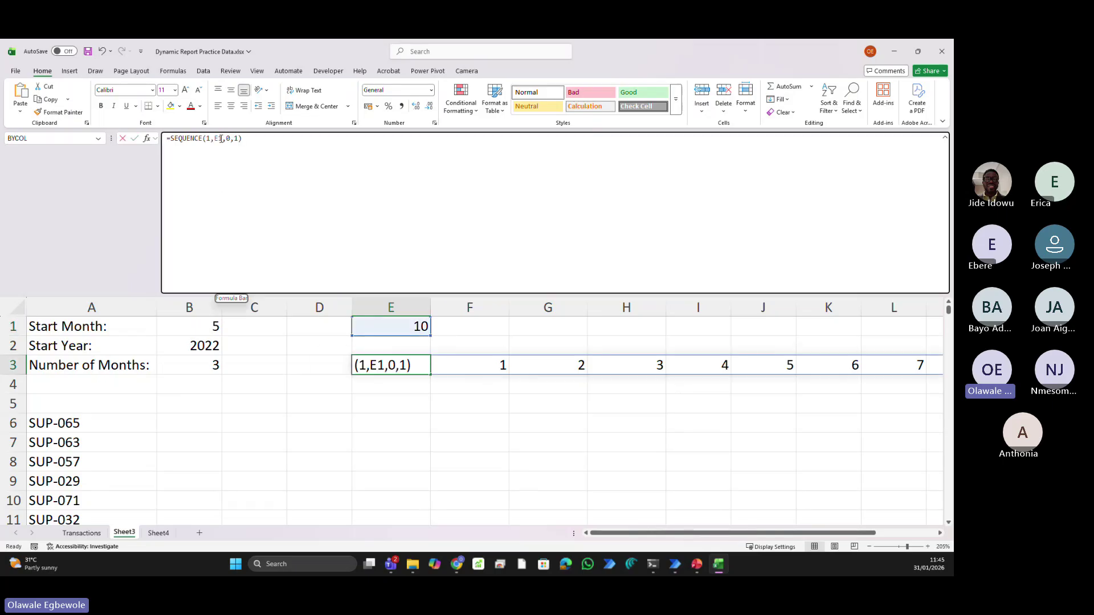
double_click(221, 138)
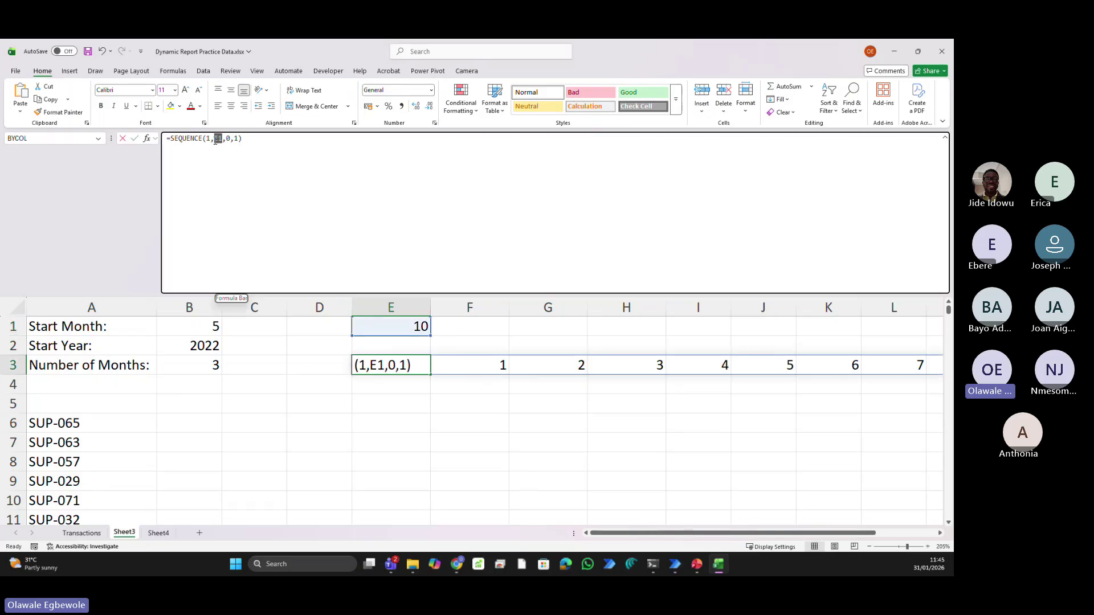
left_click(201, 326)
key("Tab")
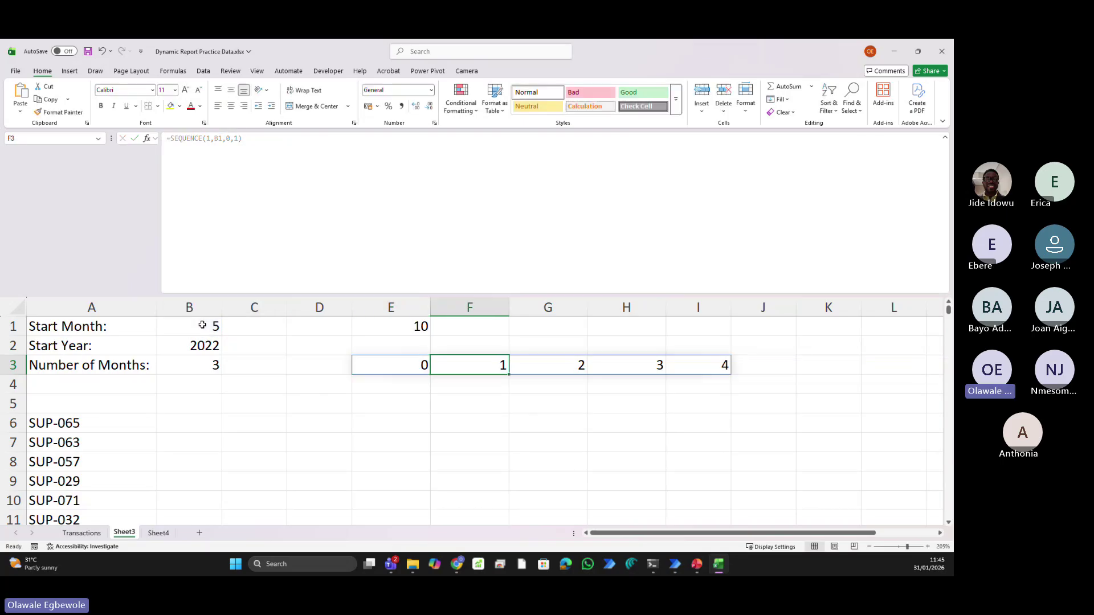
Test the sequence by setting the start month in B1 to 6, 2 and finally 1
left_click(213, 327)
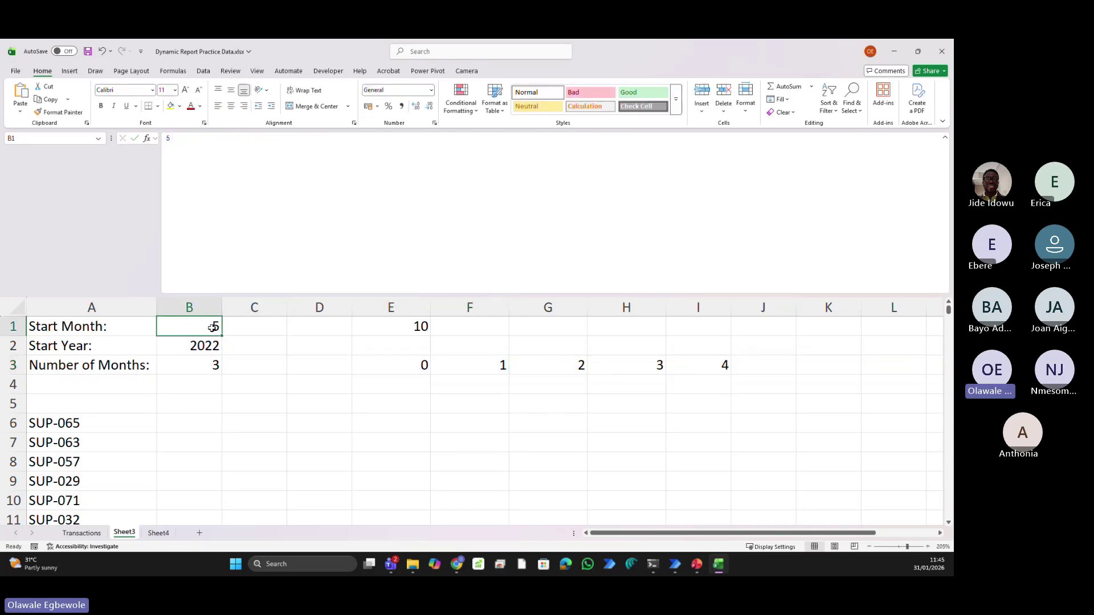
type("6")
key("Tab")
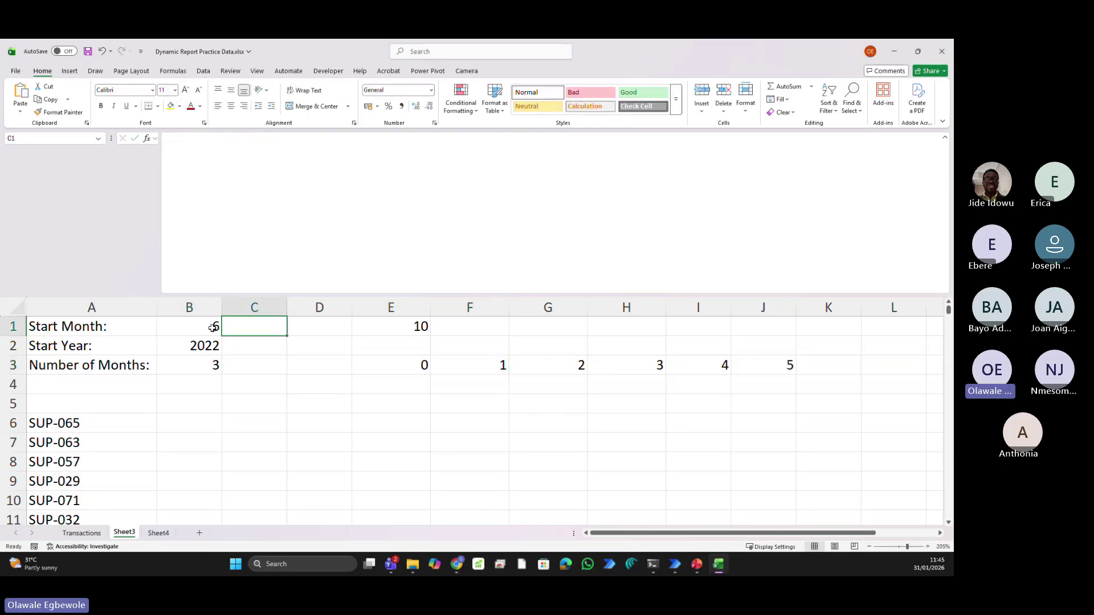
left_click(213, 327)
type("2")
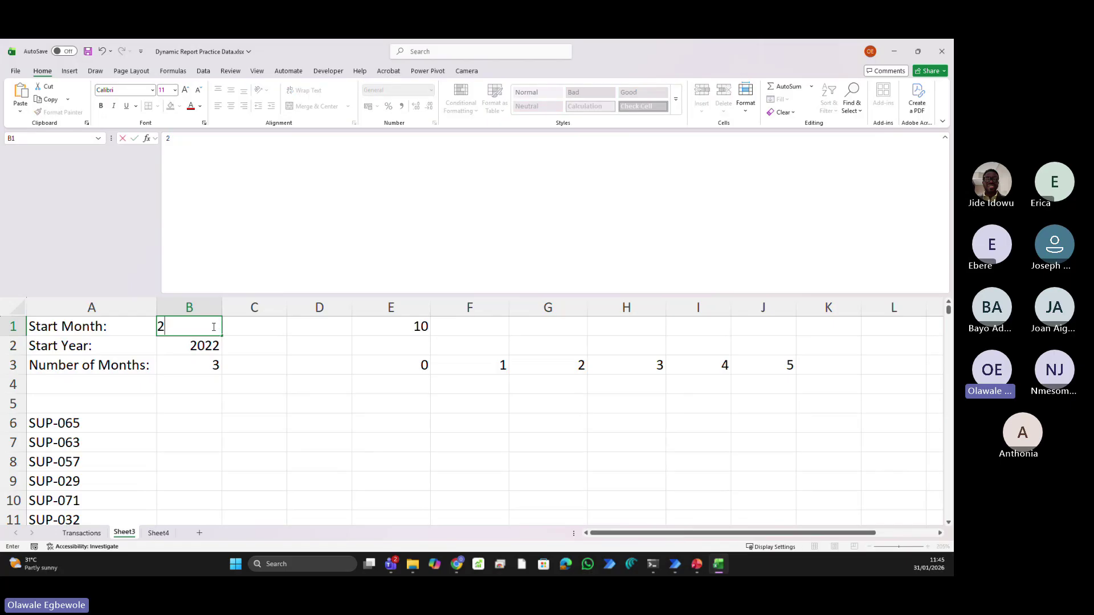
key("Tab")
left_click(195, 332)
type("1")
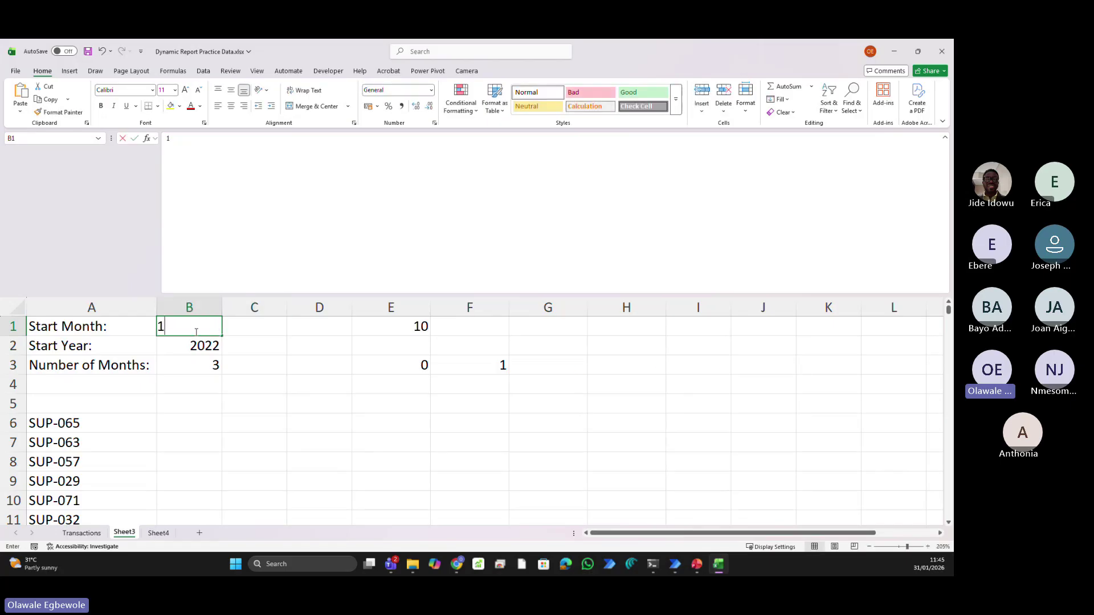
key("Tab")
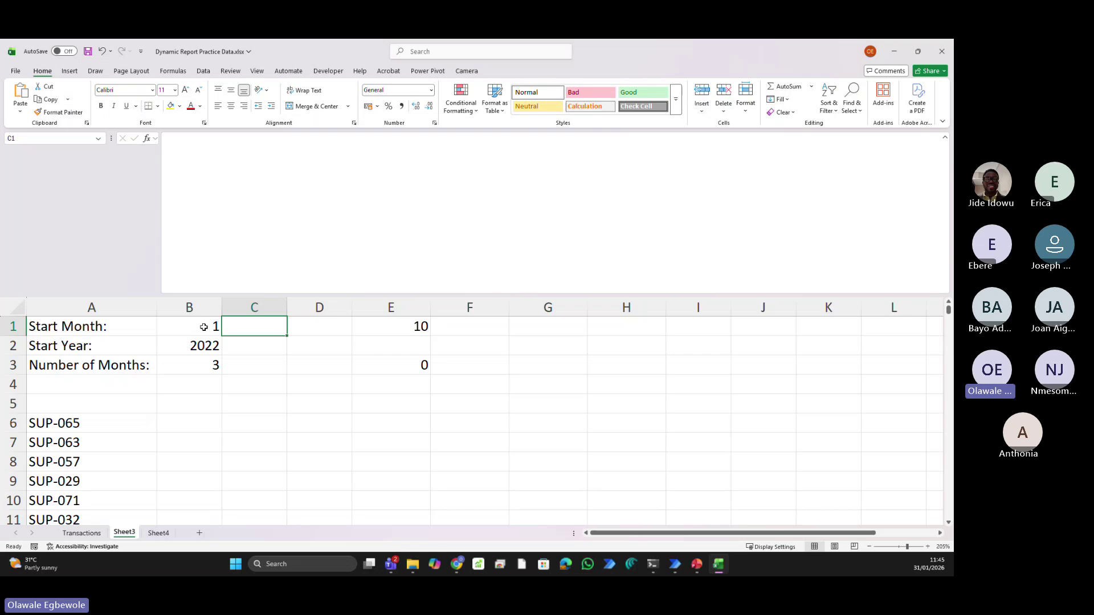
Add a new variable named openingDates on the line below monthSeq in the A6 LET formula
left_click(84, 425)
scroll(381, 244, "down", 2)
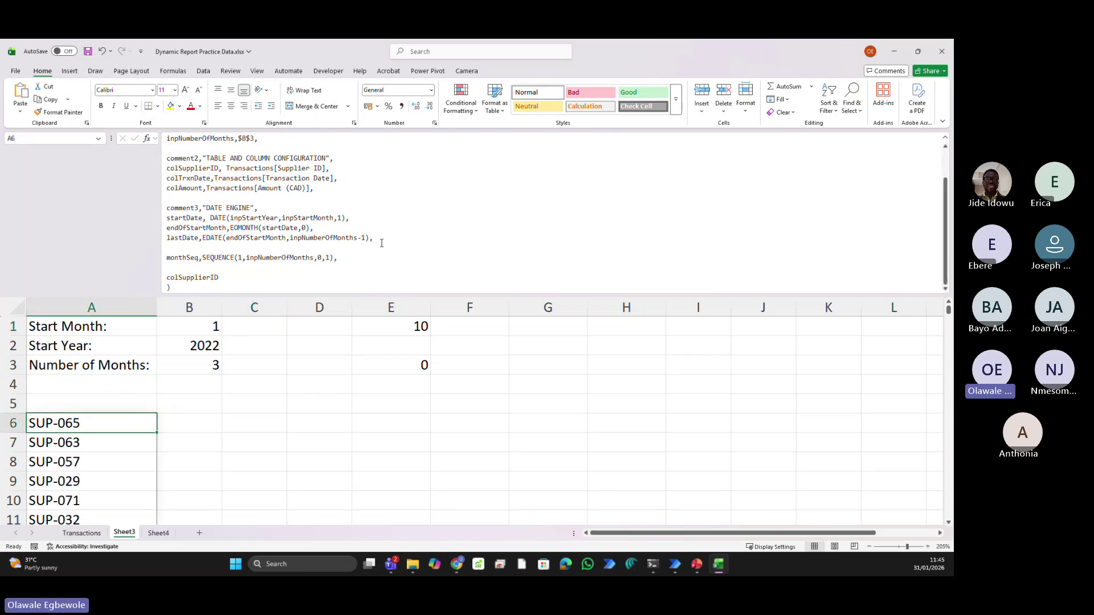
left_click(347, 260)
key("alt+Return")
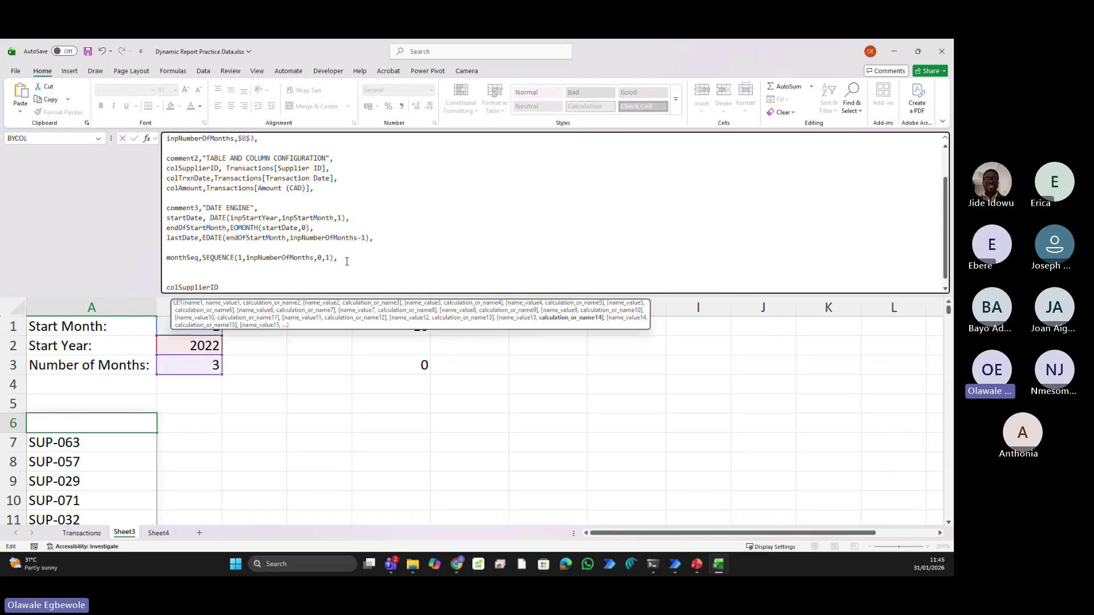
type("openingDate")
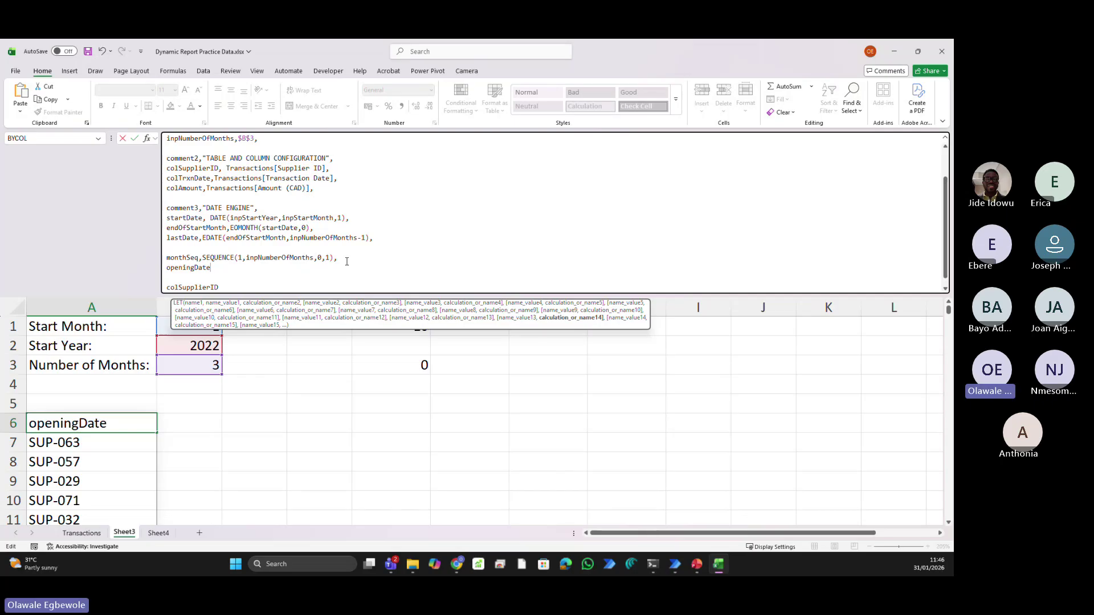
type("s,")
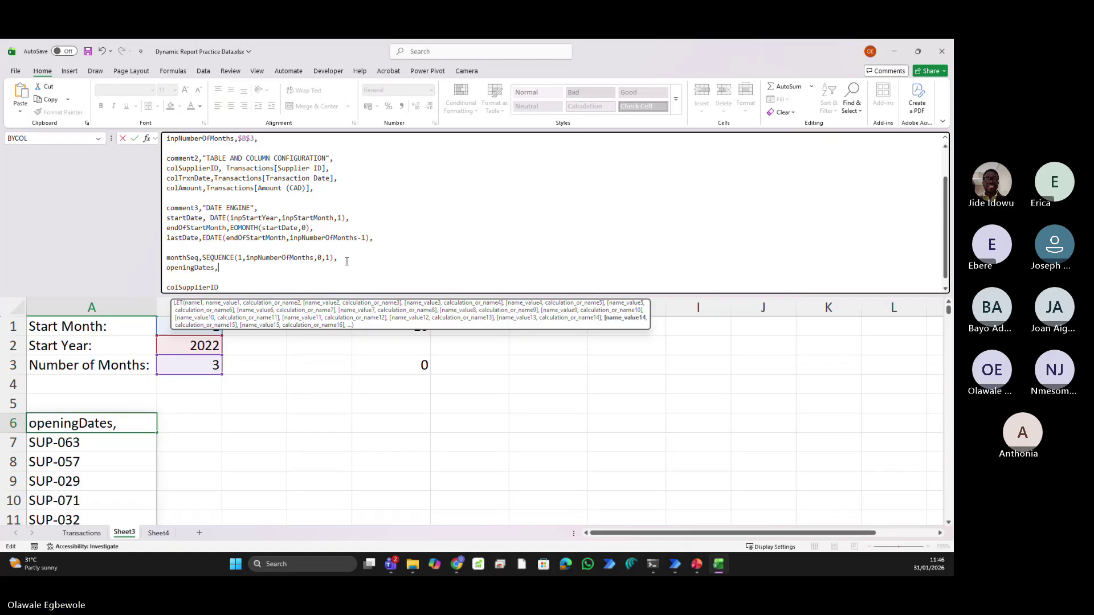
Define openingDates as EDATE(startDate,monthSeq), followed by a comma
type("eda")
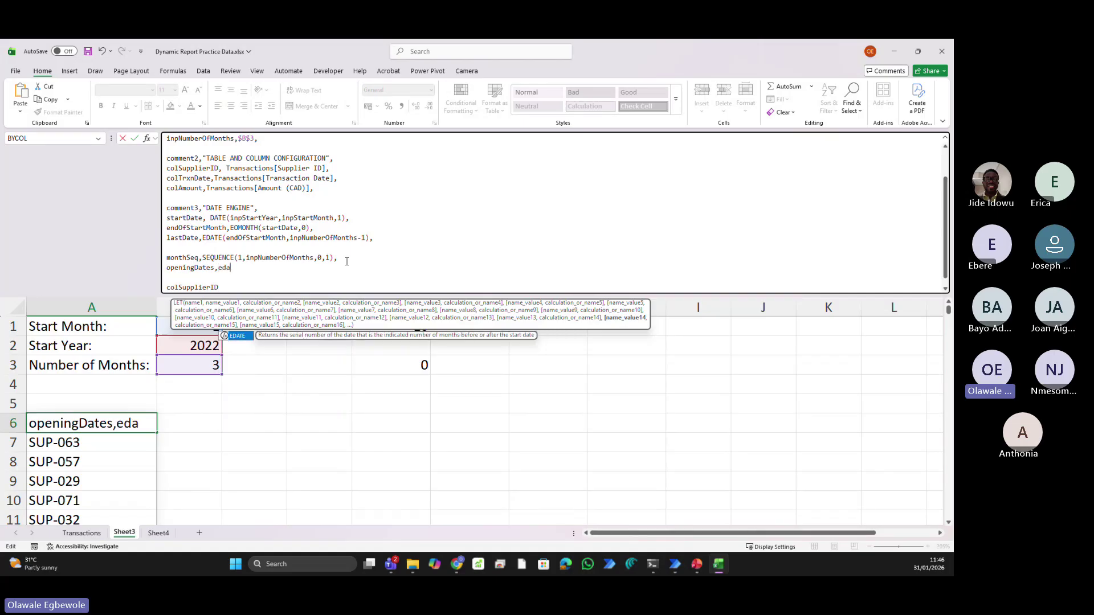
key("Tab")
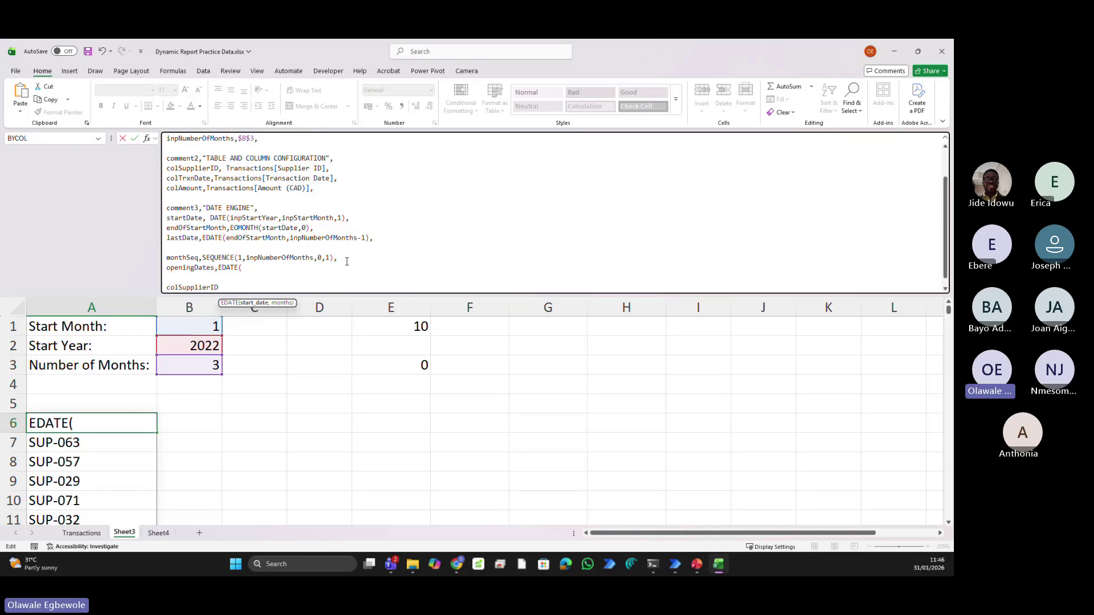
type("sta")
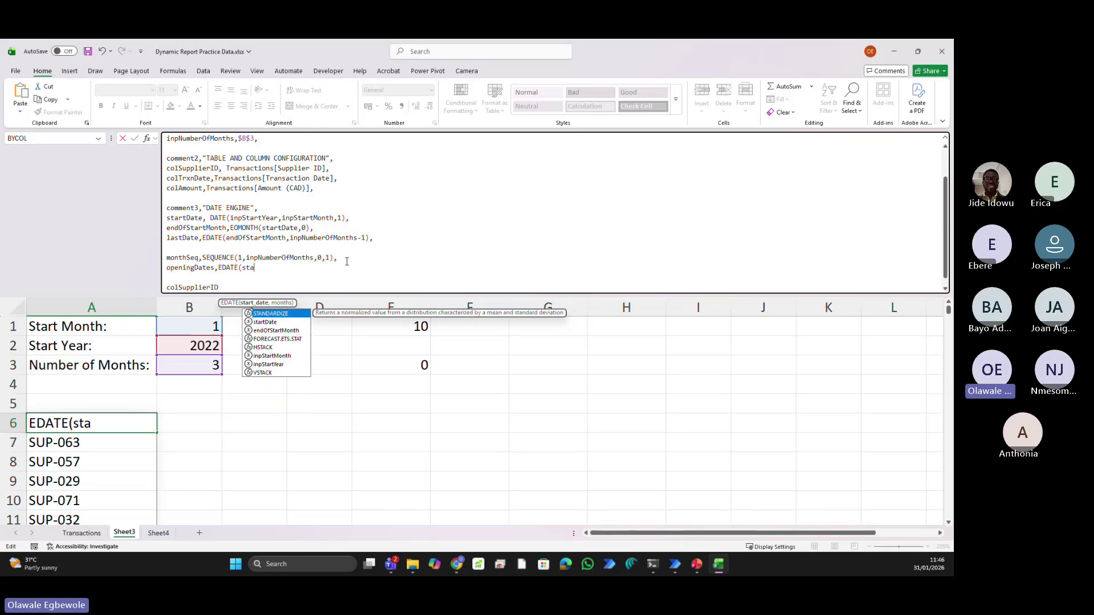
type("r")
key("Tab")
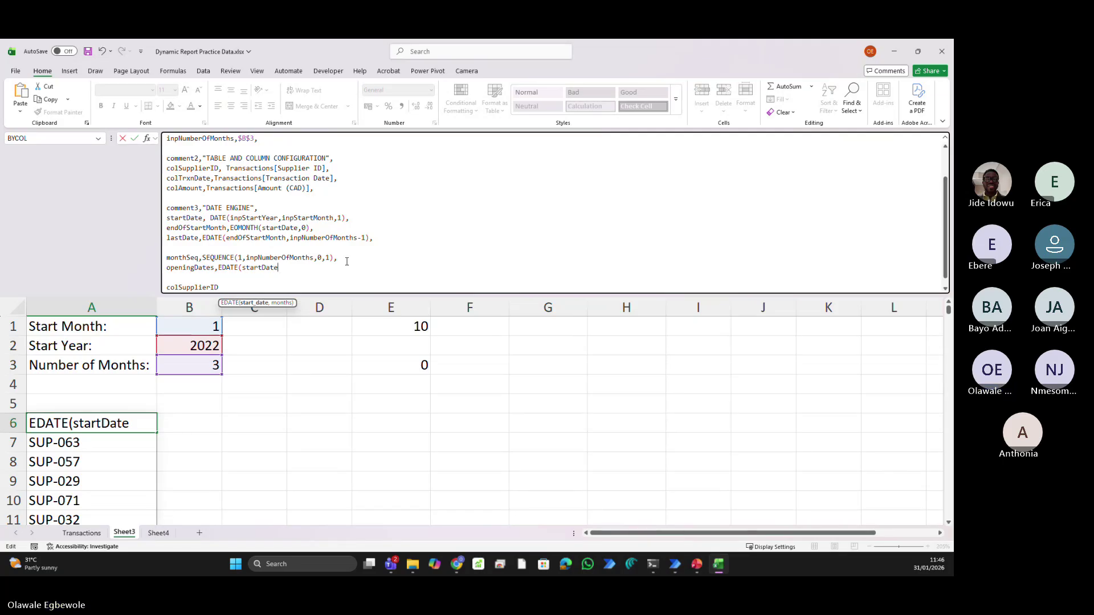
type(",")
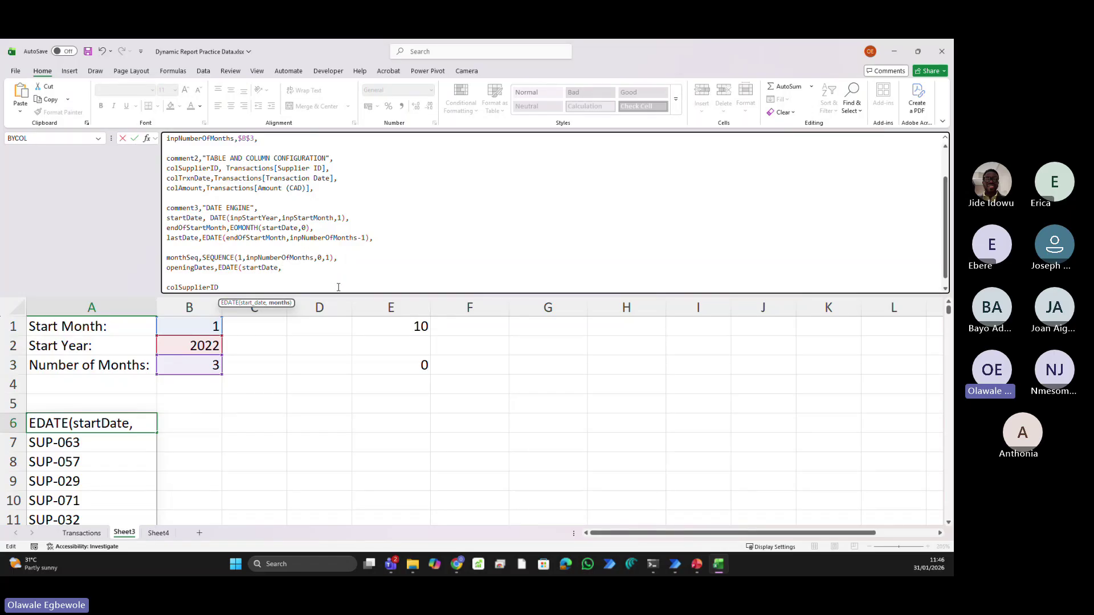
type("monthSeq")
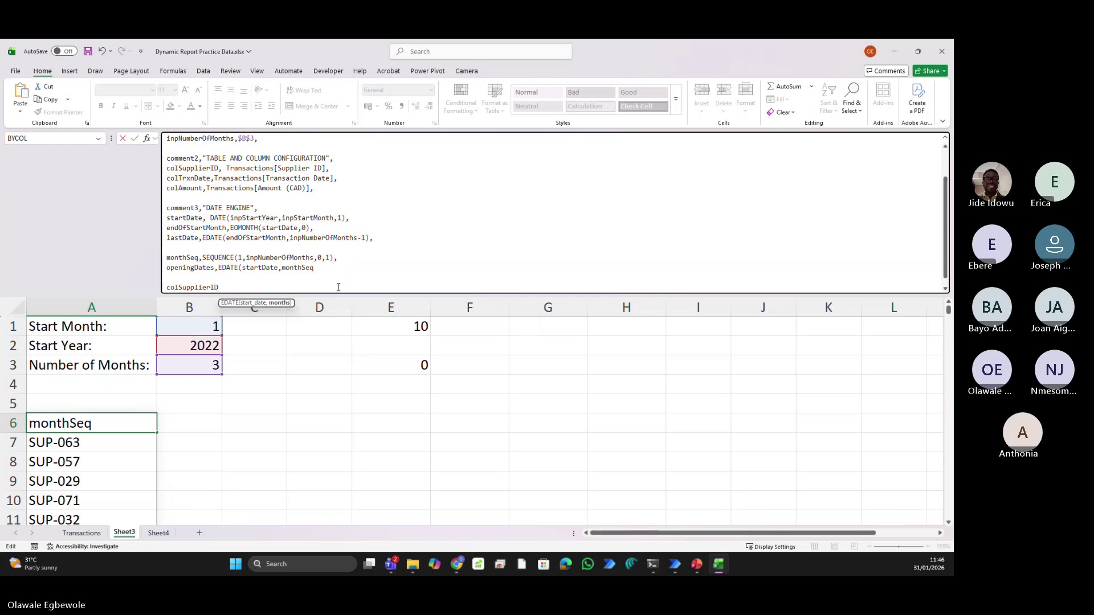
type(")")
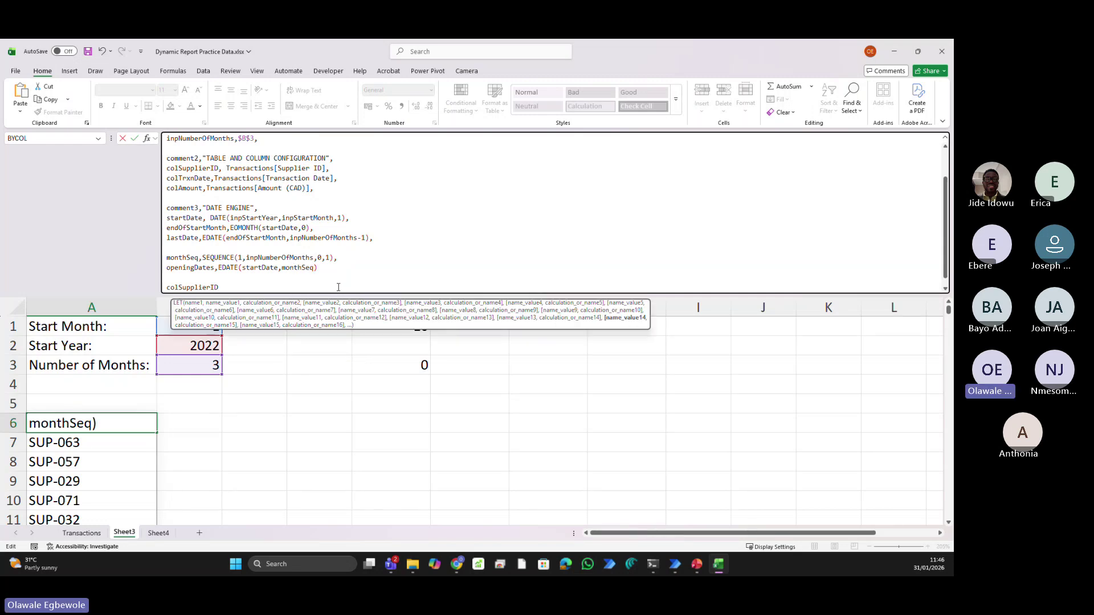
type(",")
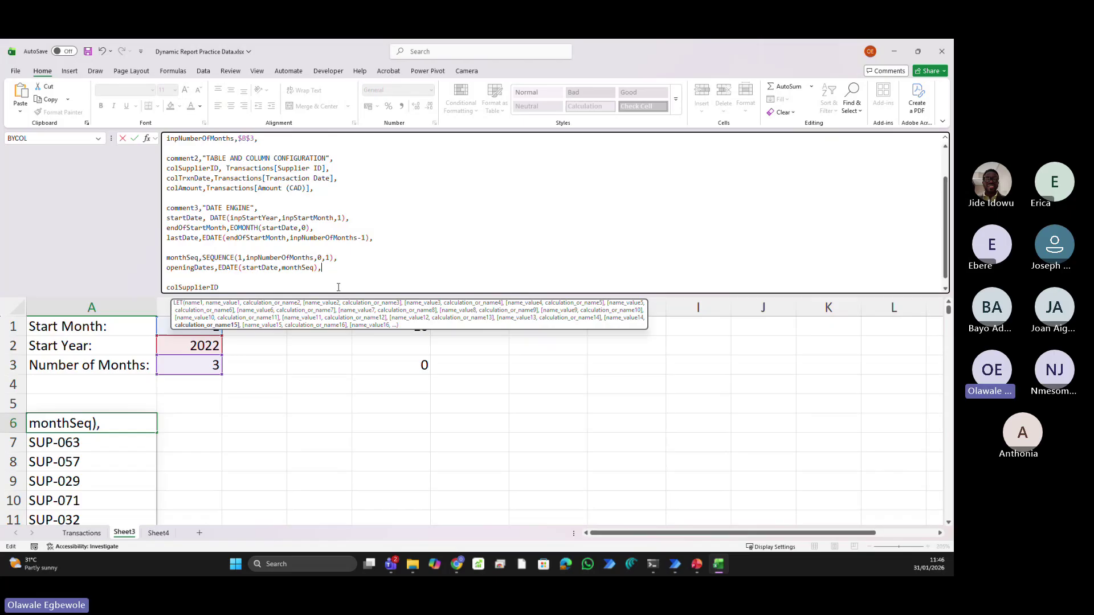
Add a new variable named closingDates on the line below openingDates
key("alt+Return")
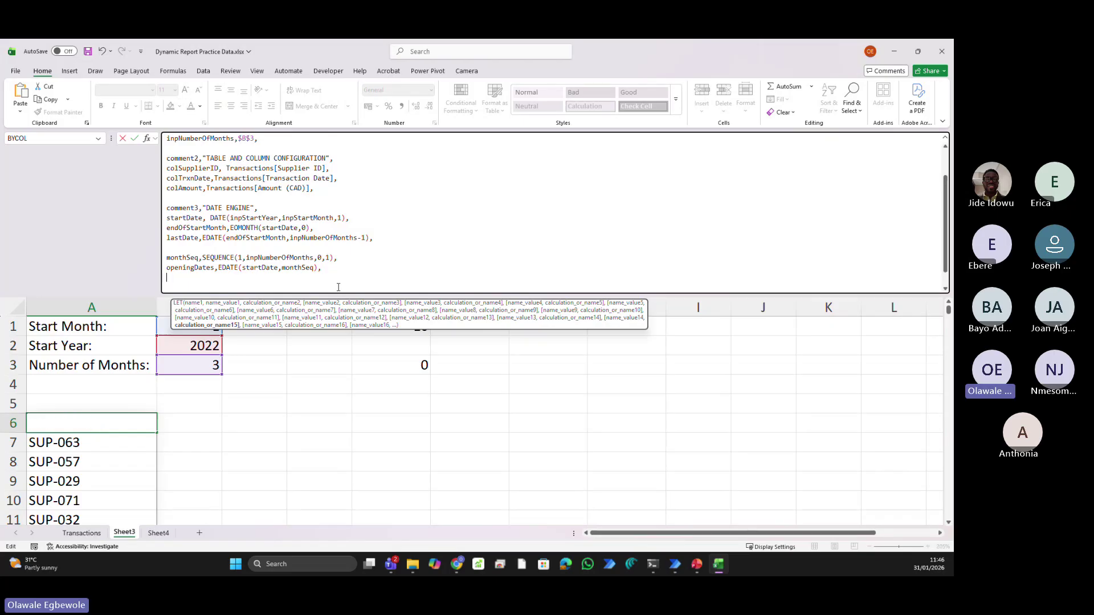
type("closingDates")
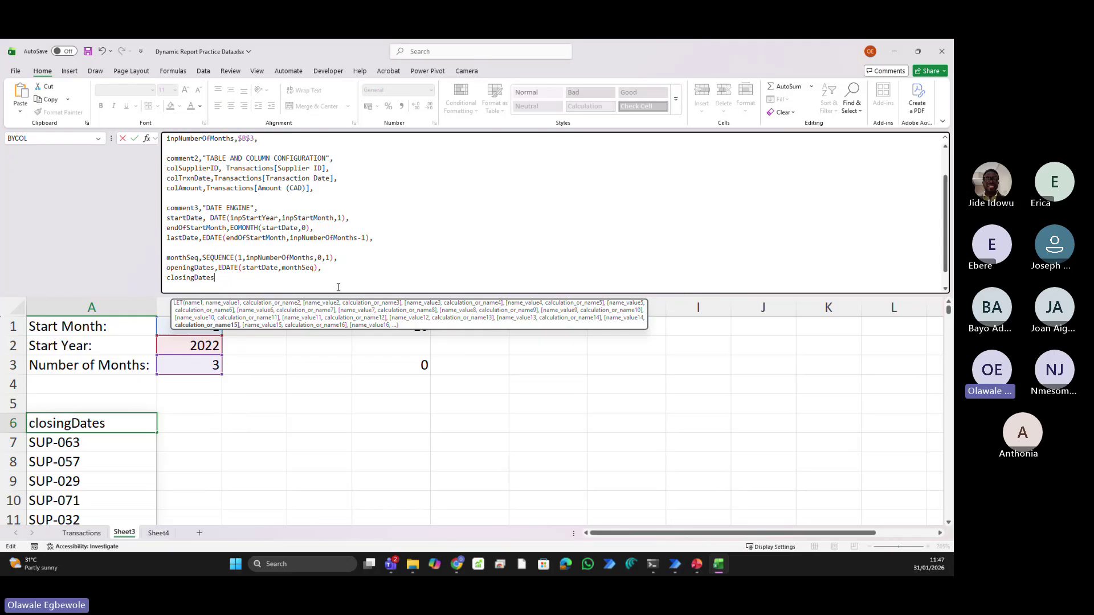
type(",")
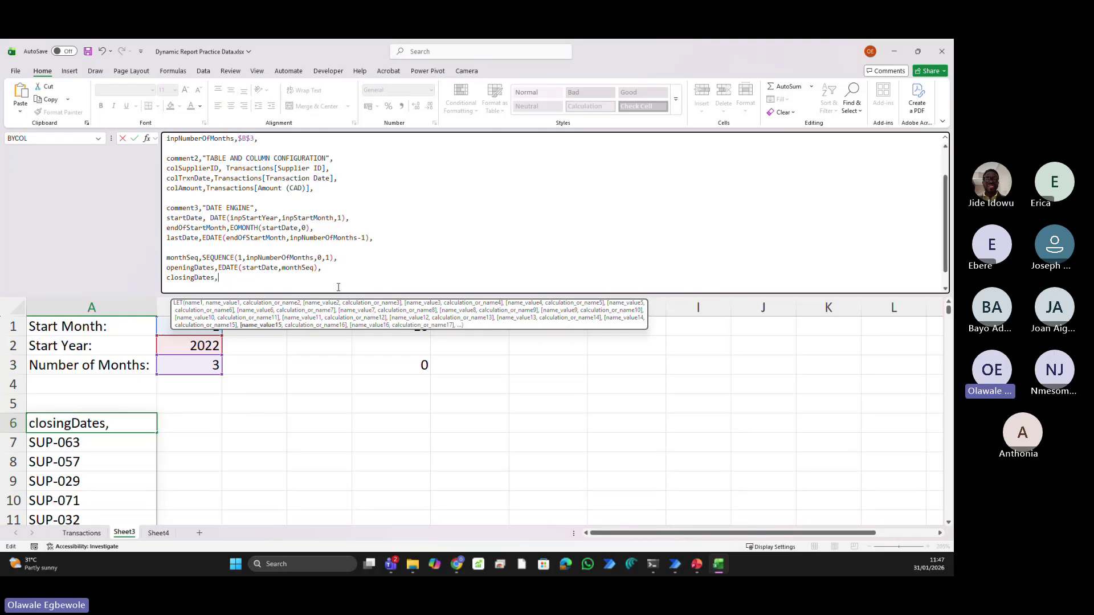
Define closingDates as EDATE(endOfStartMonth,monthSeq), followed by a comma, and commit the formula
type("edat")
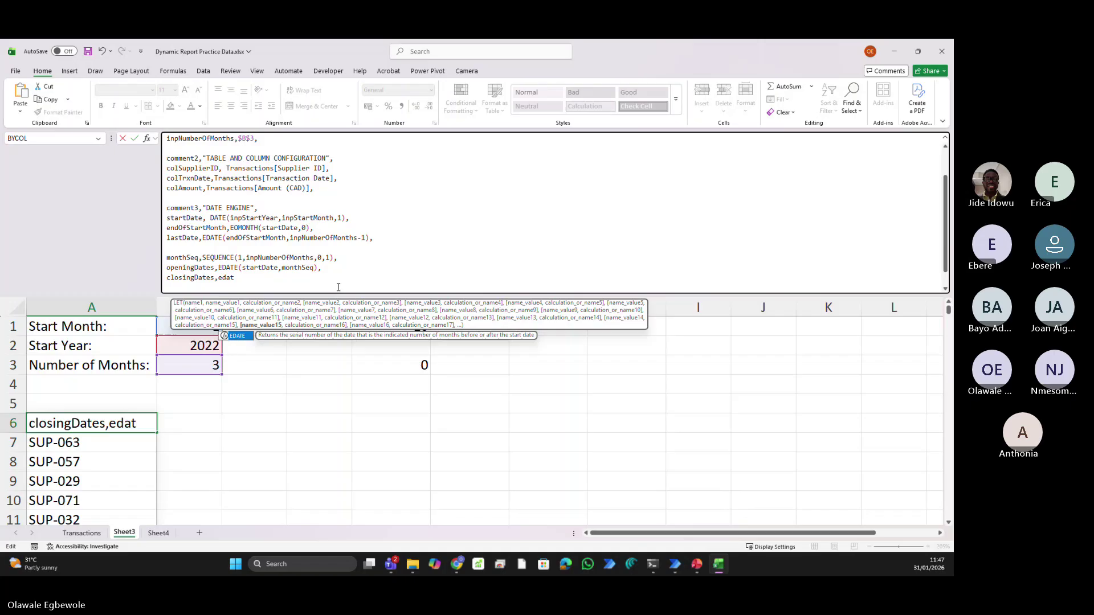
key("Tab")
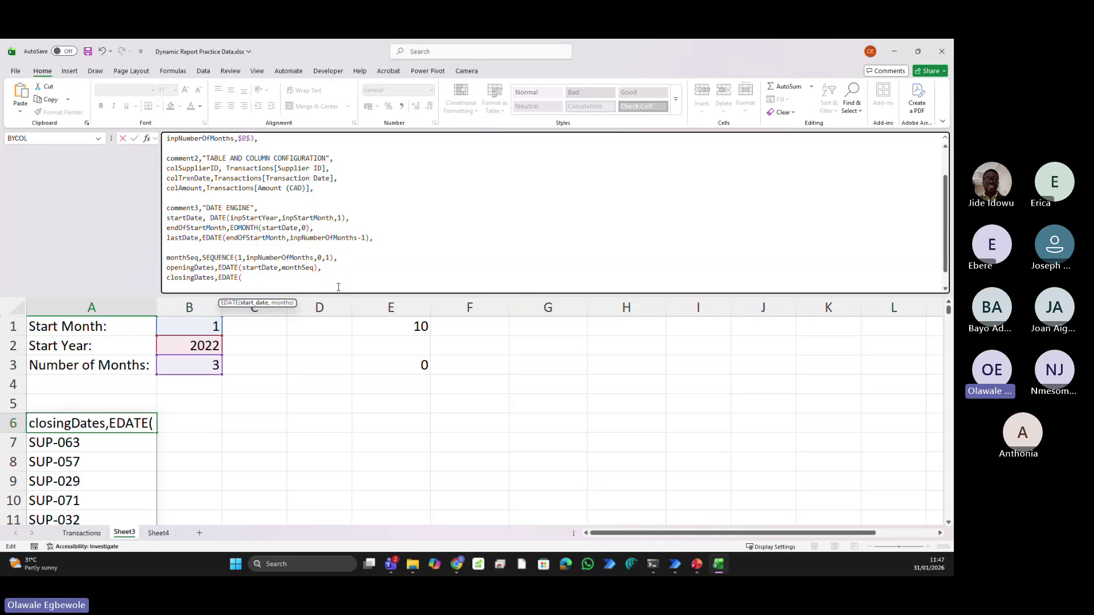
type("en")
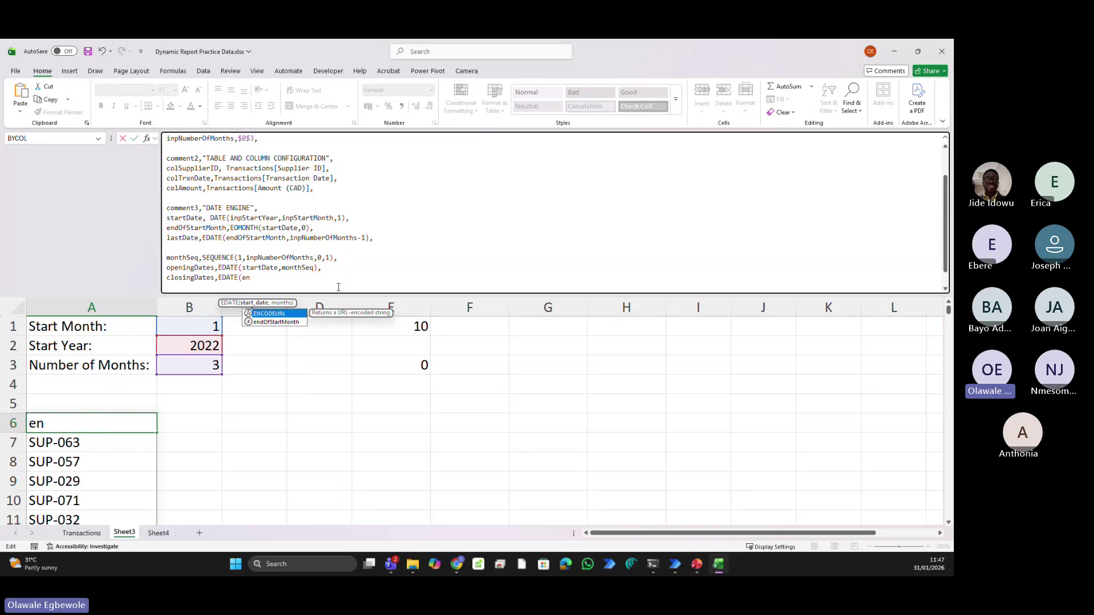
key("Down")
key("Tab")
type(",")
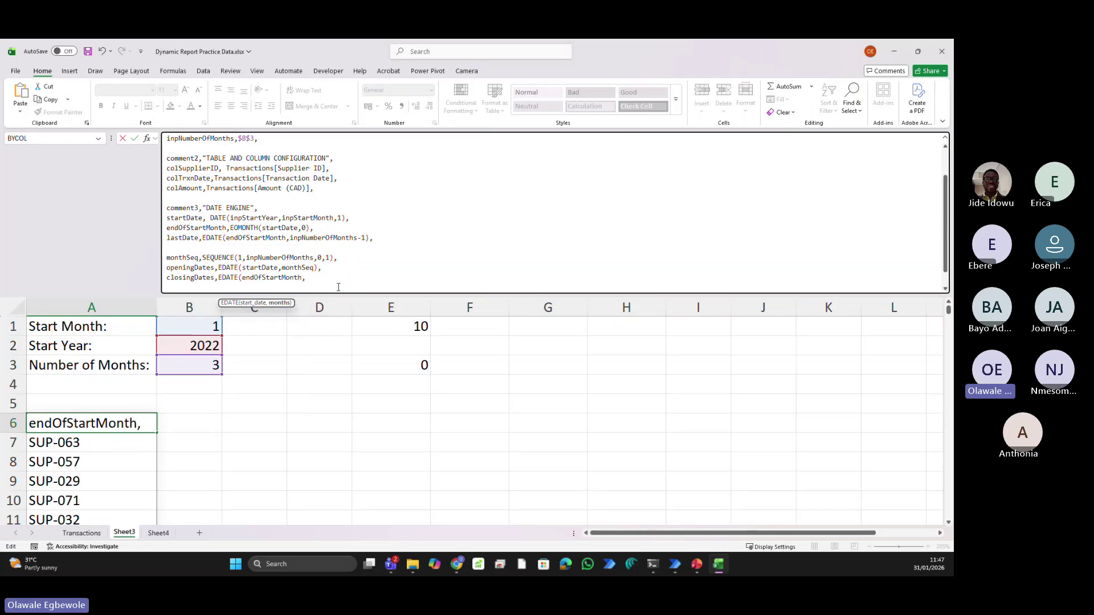
type("mon")
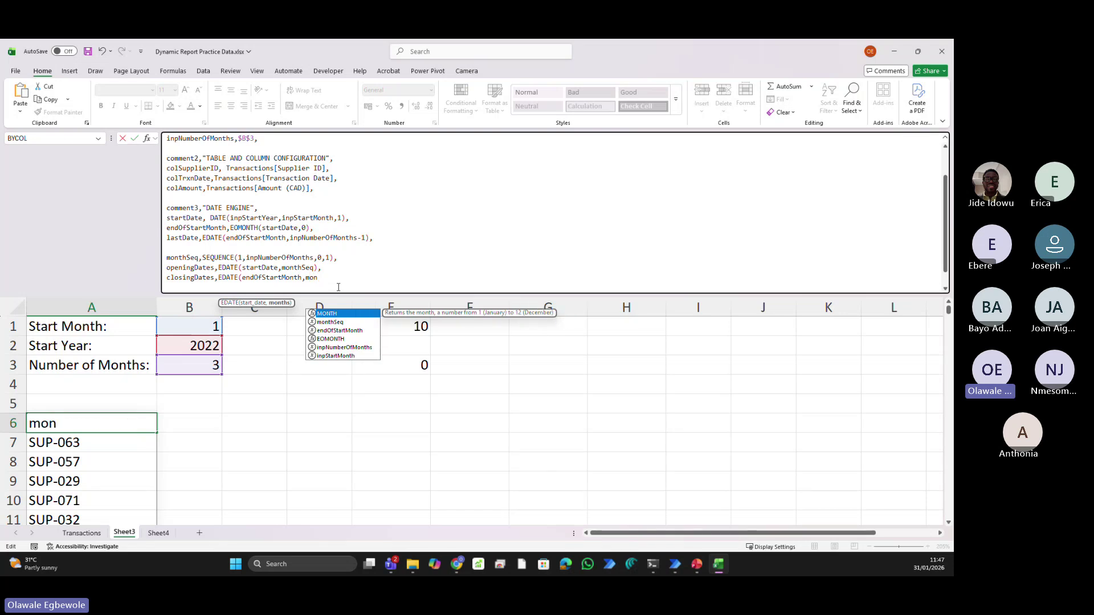
key("Down")
key("Tab")
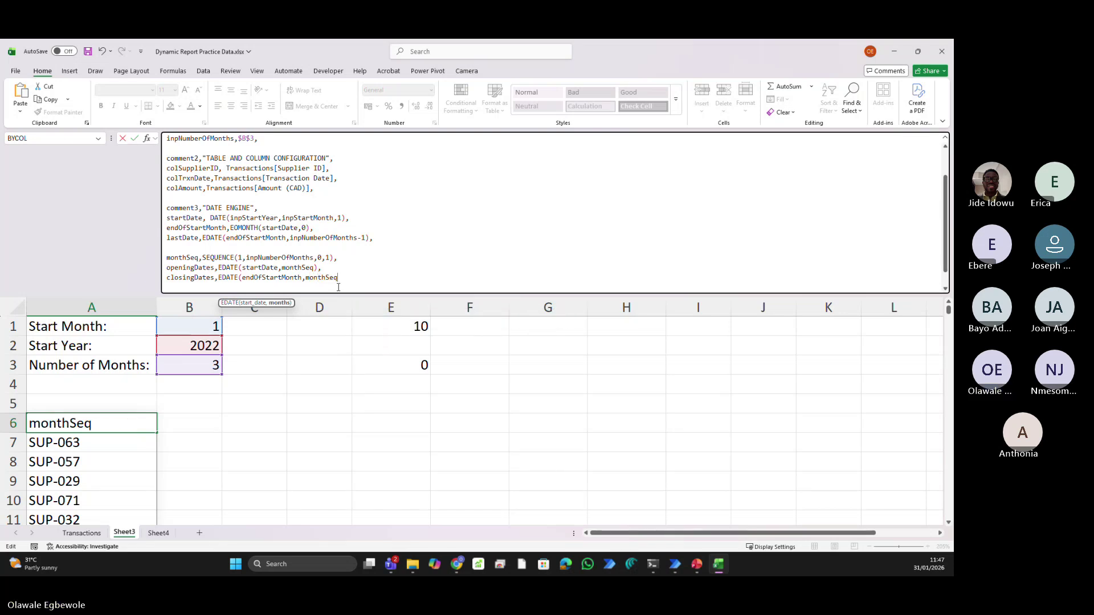
type(")")
type(",")
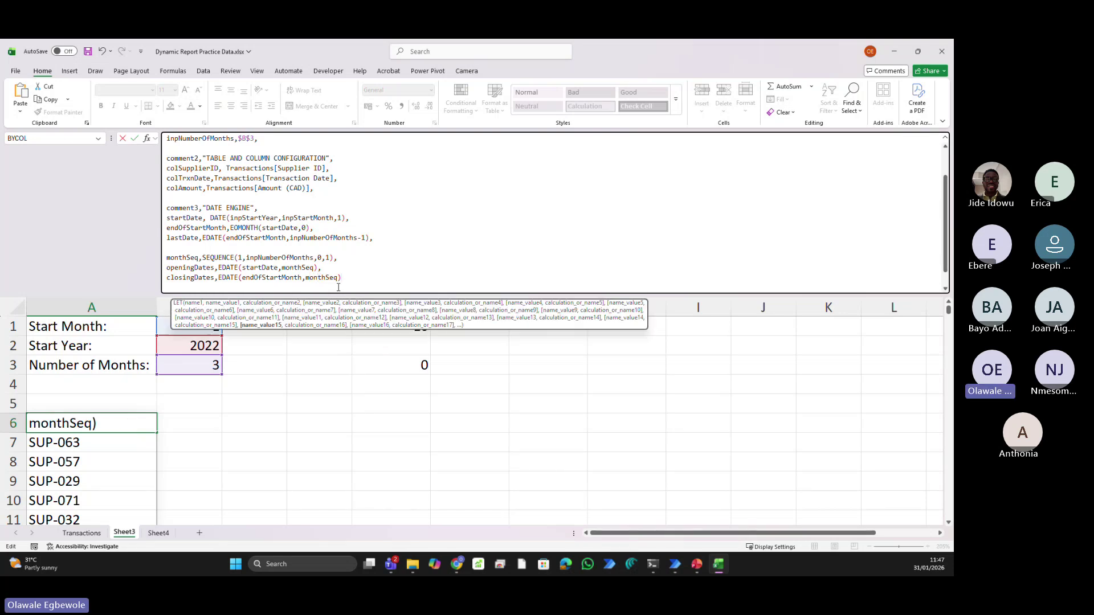
key("Escape")
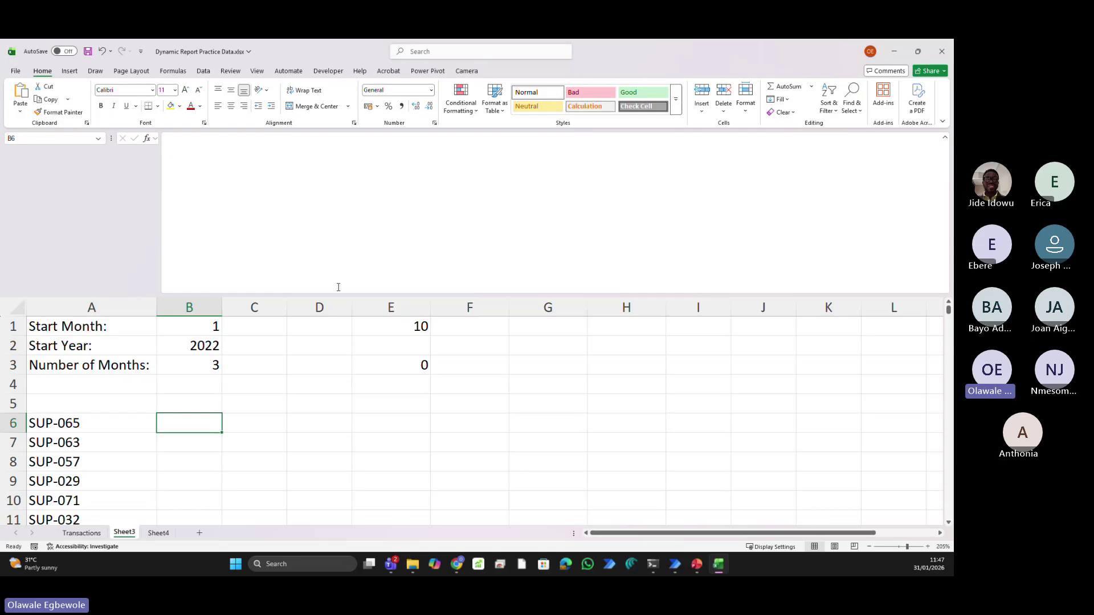
Replace colSupplierID with openingDates as the final output of the LET formula in A6
key("Left")
scroll(393, 265, "down", 3)
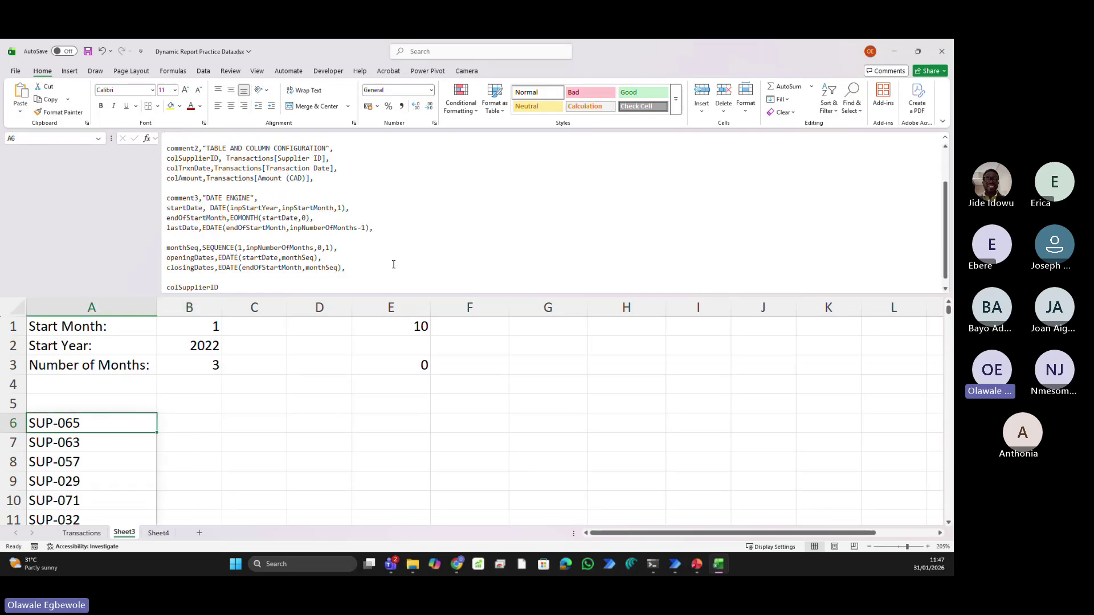
scroll(393, 265, "down", 2)
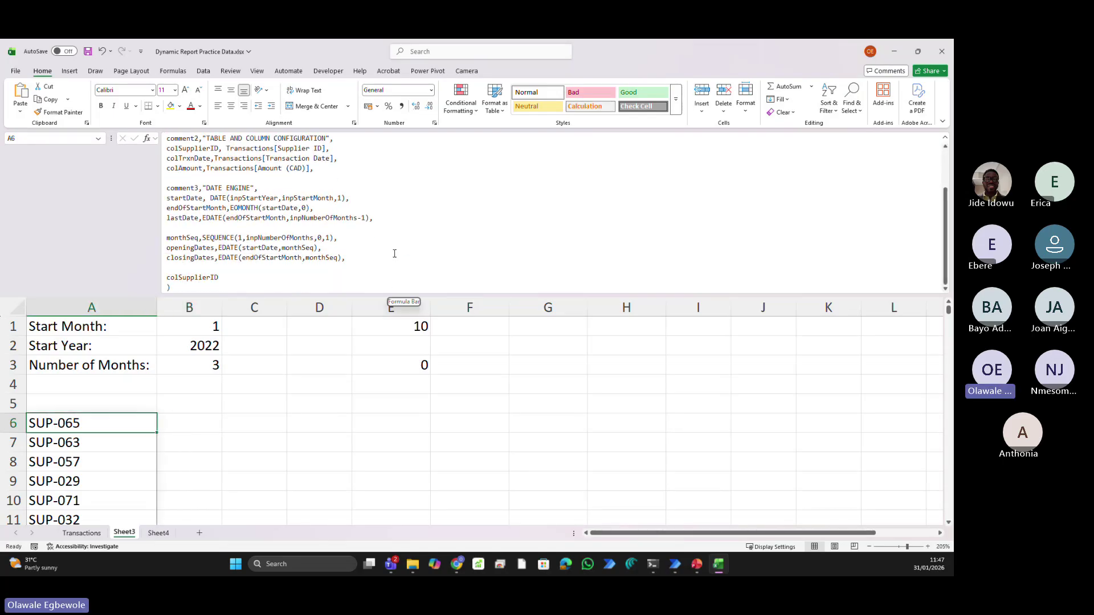
left_click(167, 276)
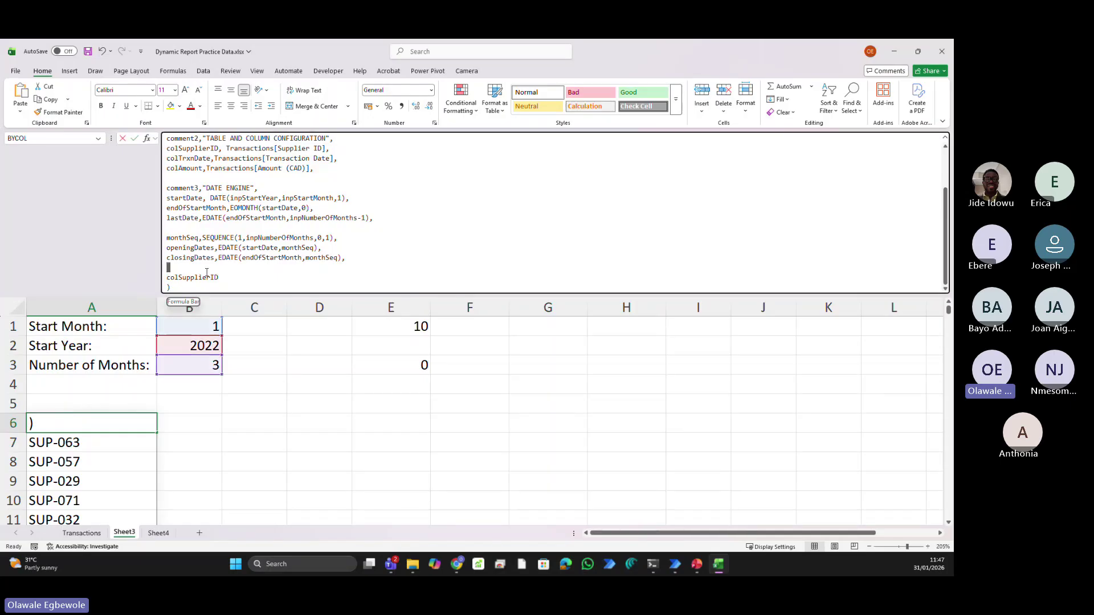
left_click_drag(167, 277, 222, 277)
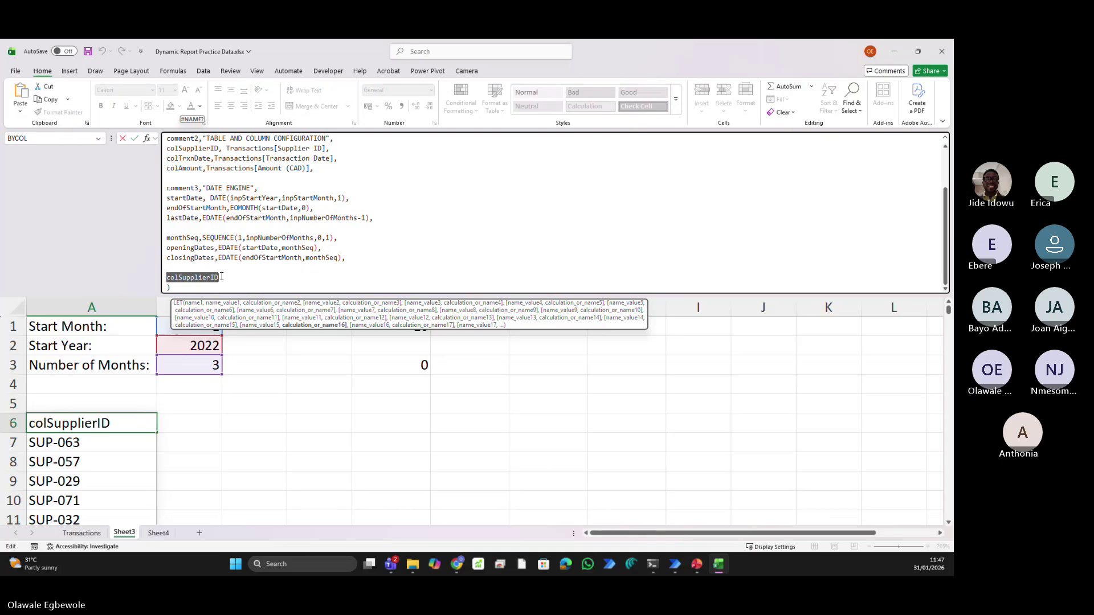
type("ope")
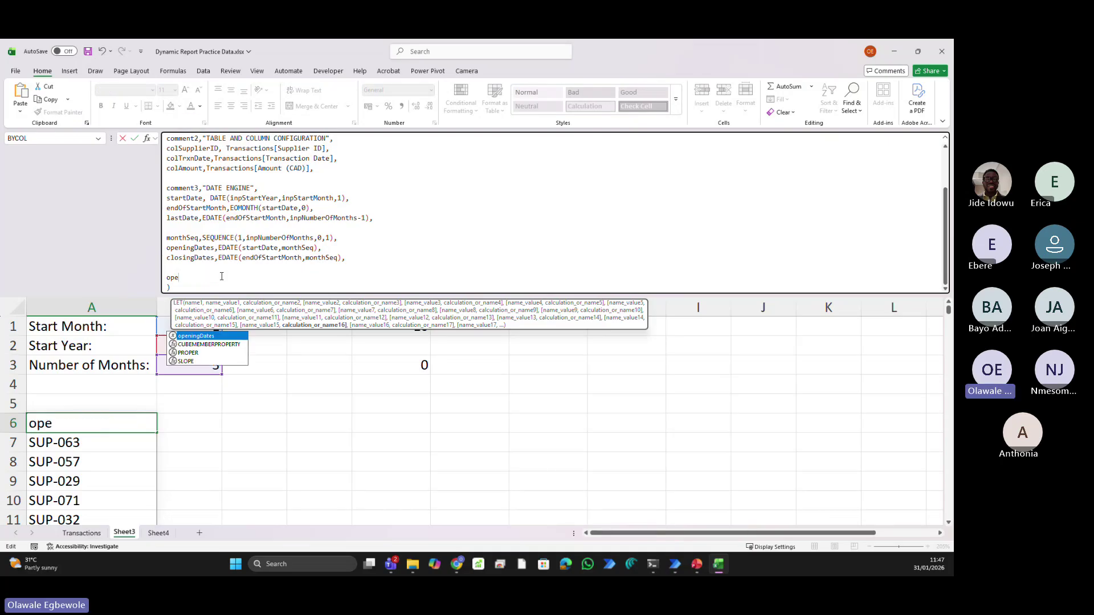
key("Tab")
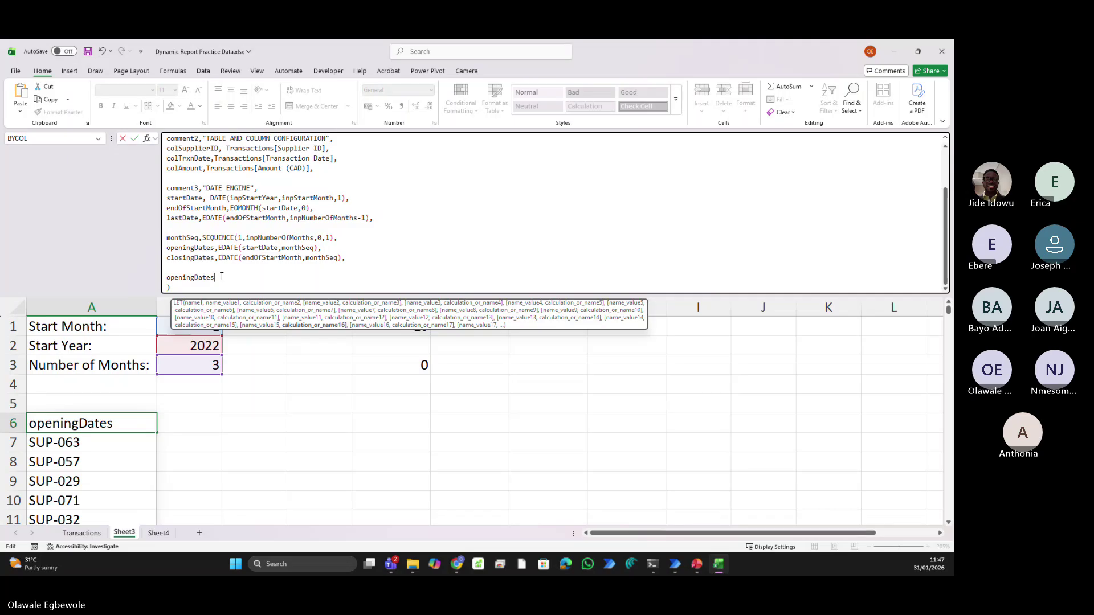
key("Tab")
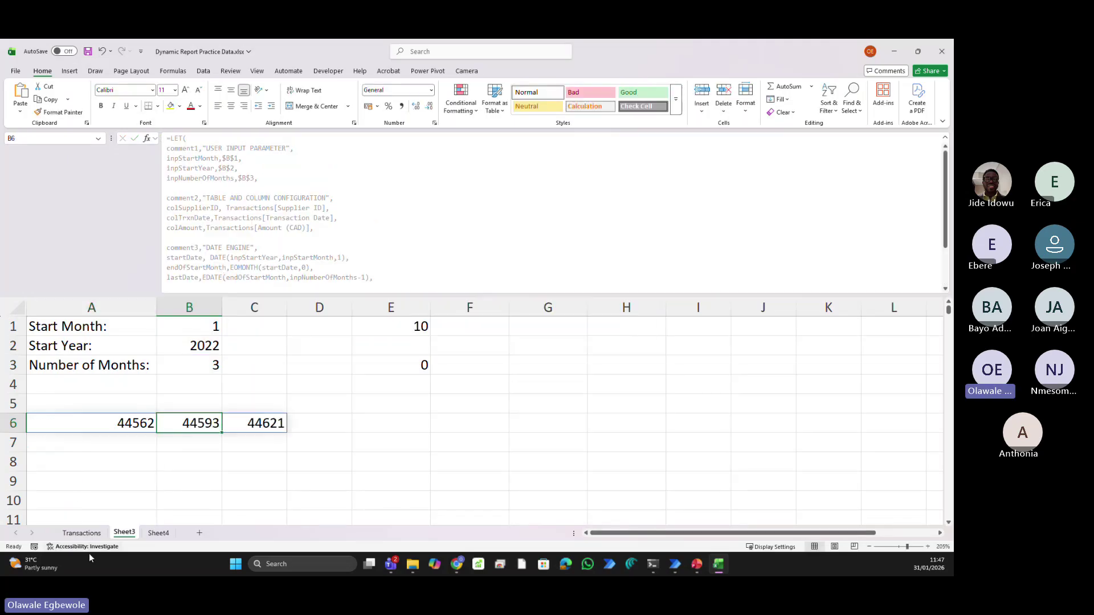
Format the whole spilled range starting at A6 with the Date number format
left_click(96, 423)
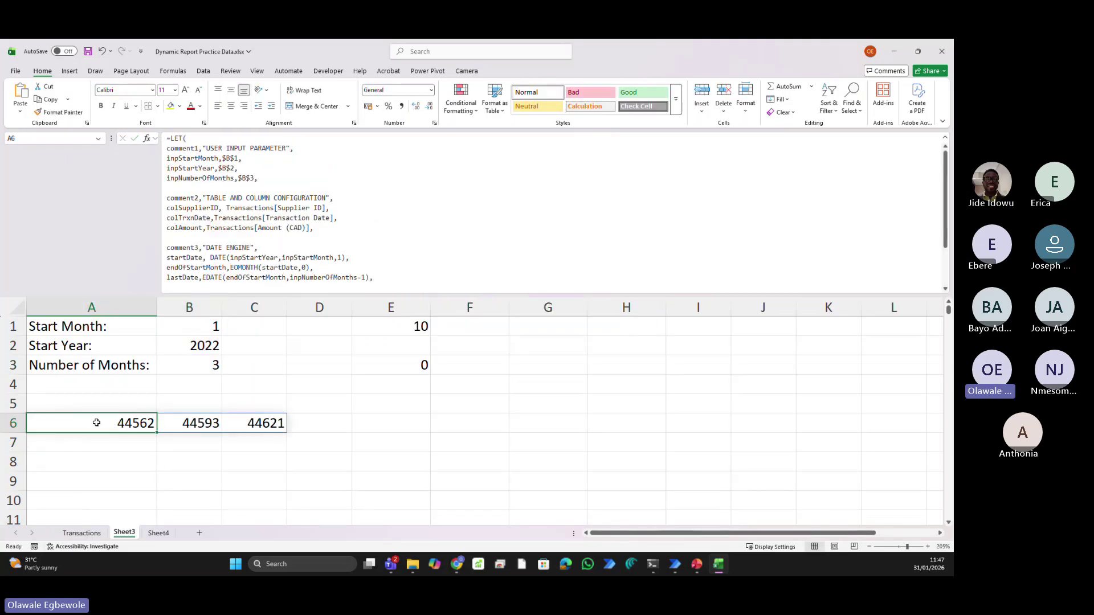
key("ctrl+/")
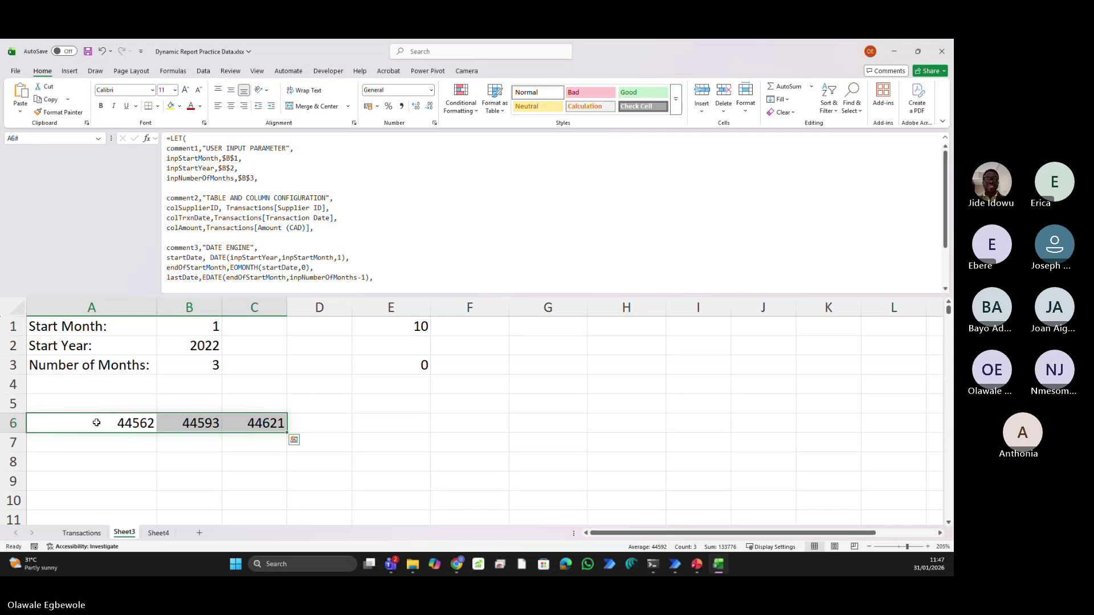
key("ctrl+1")
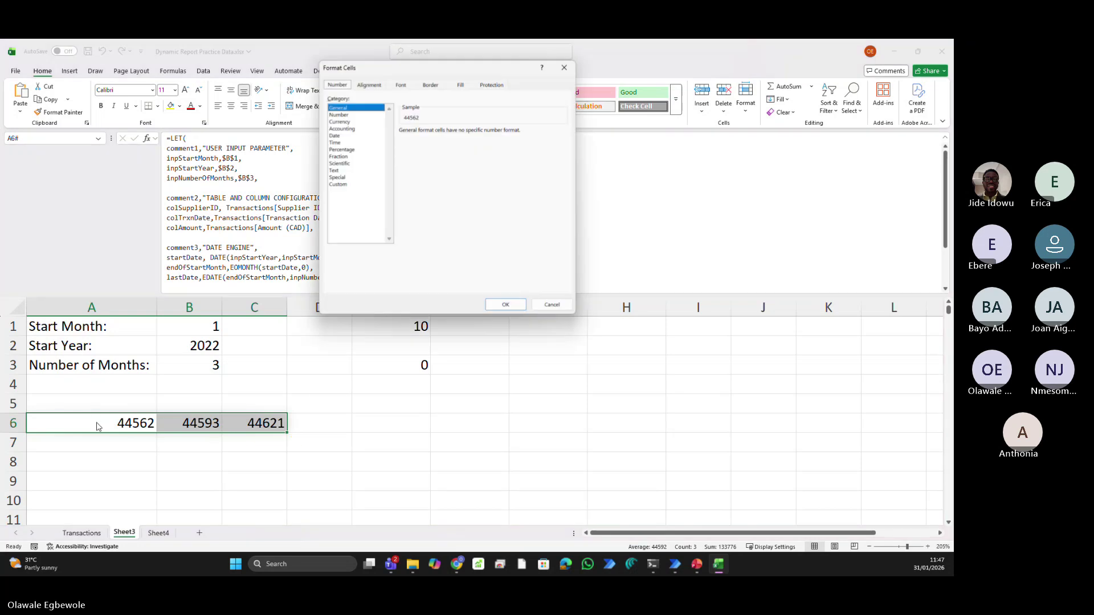
left_click(337, 136)
left_click(507, 304)
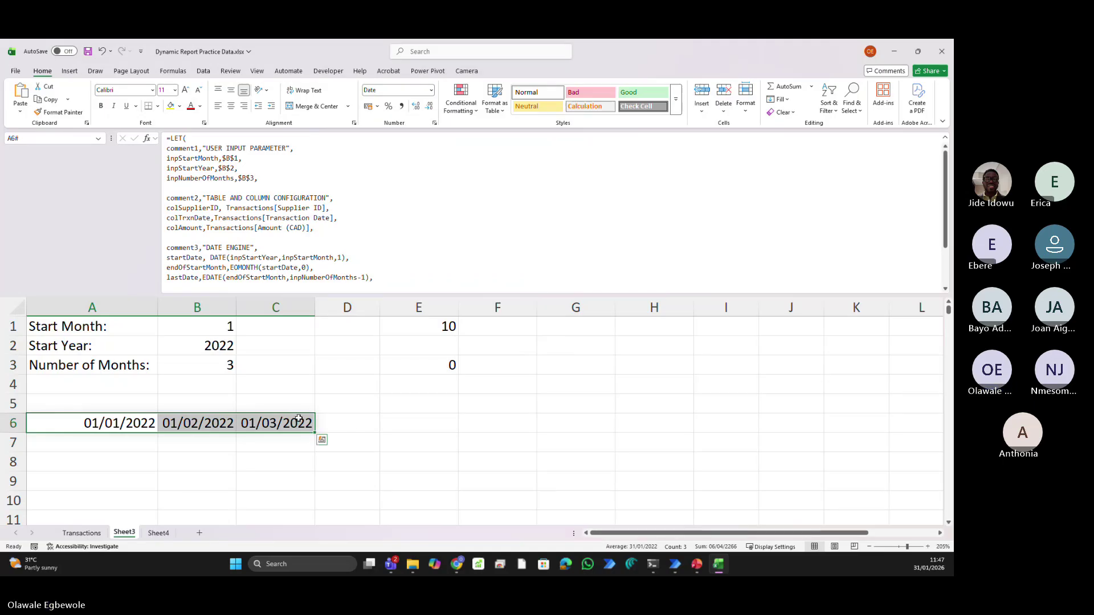
Set the Number of Months in B3 to 6
left_click(219, 364)
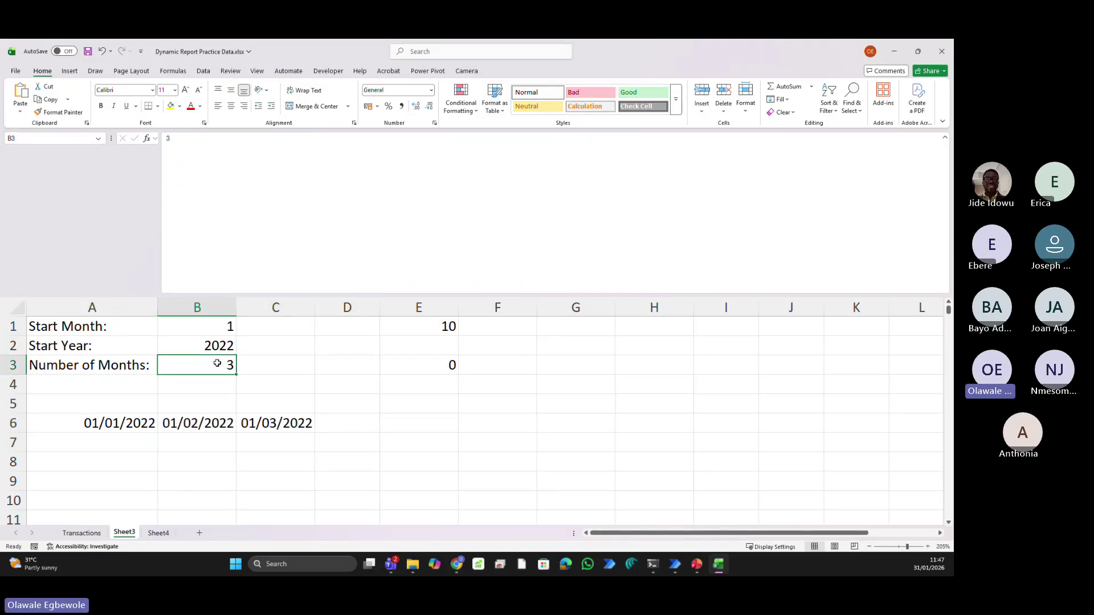
type("6")
key("Tab")
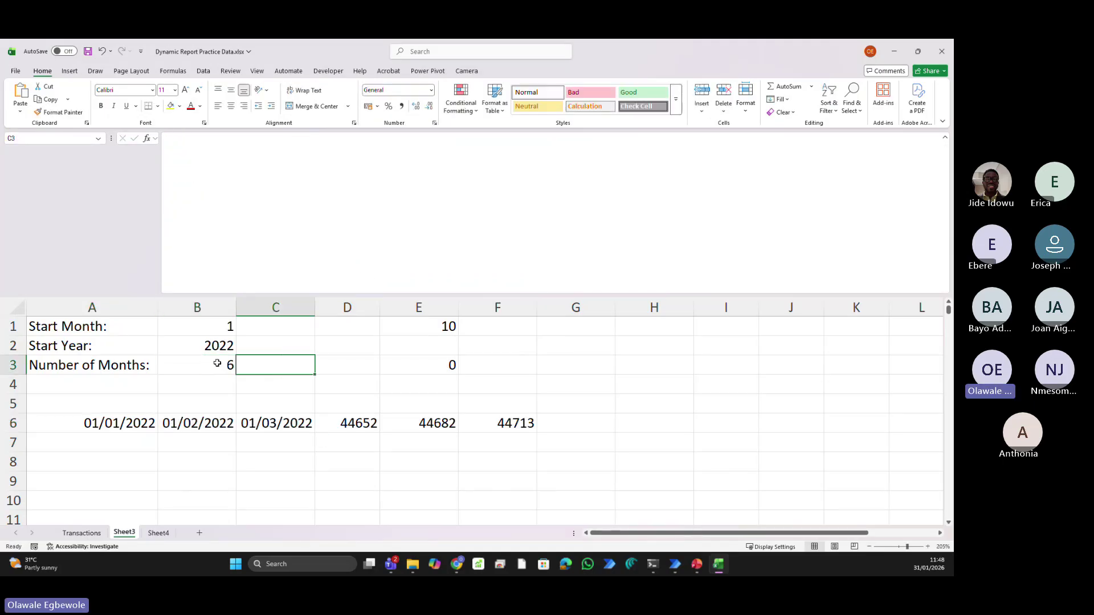
Format the whole extended spilled range starting at A6, through column F, with the Date number format
key("Down")
key("Down")
key("Down")
key("Left")
key("Left")
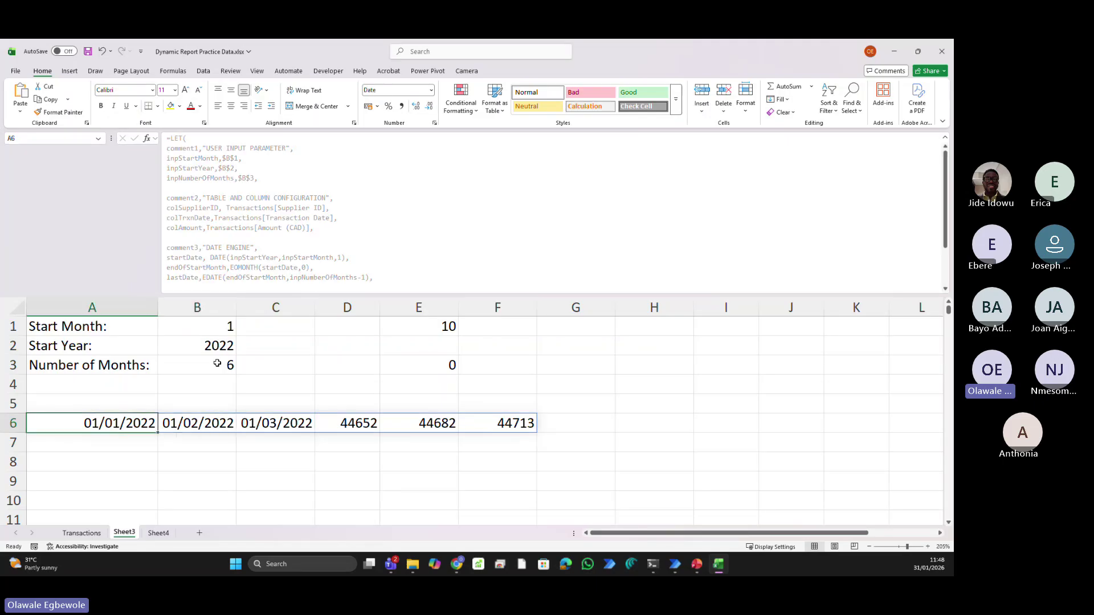
key("ctrl+shift+Right")
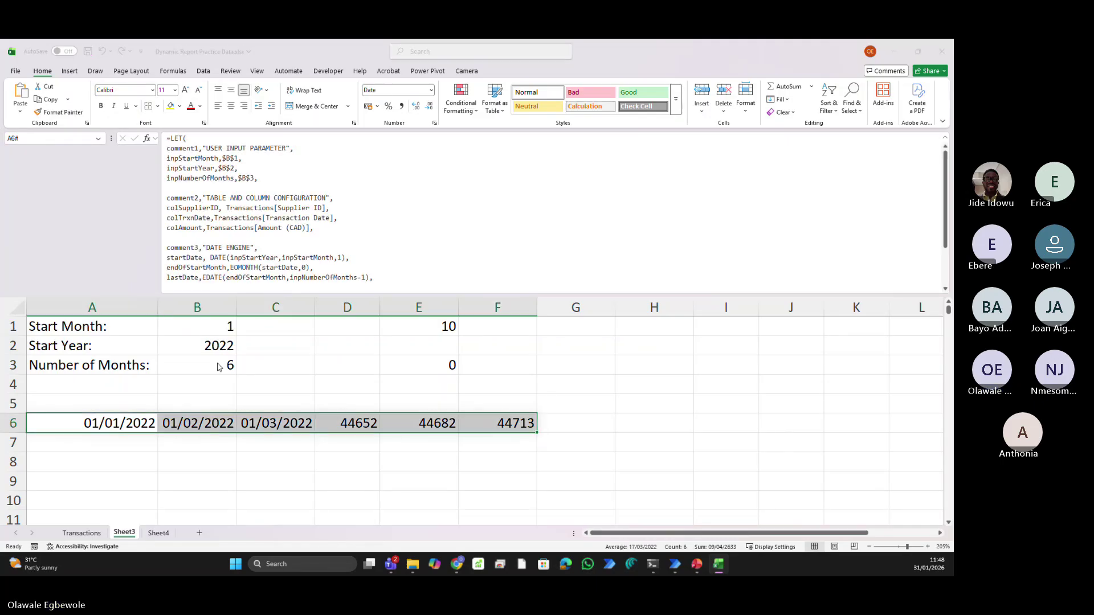
key("ctrl+1")
left_click(333, 135)
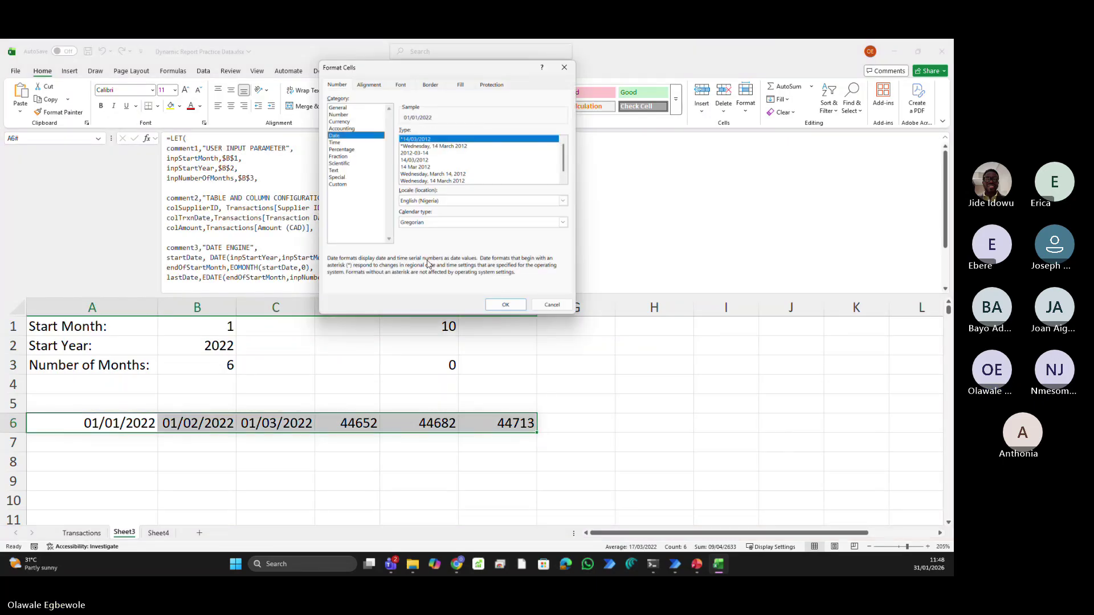
left_click(504, 304)
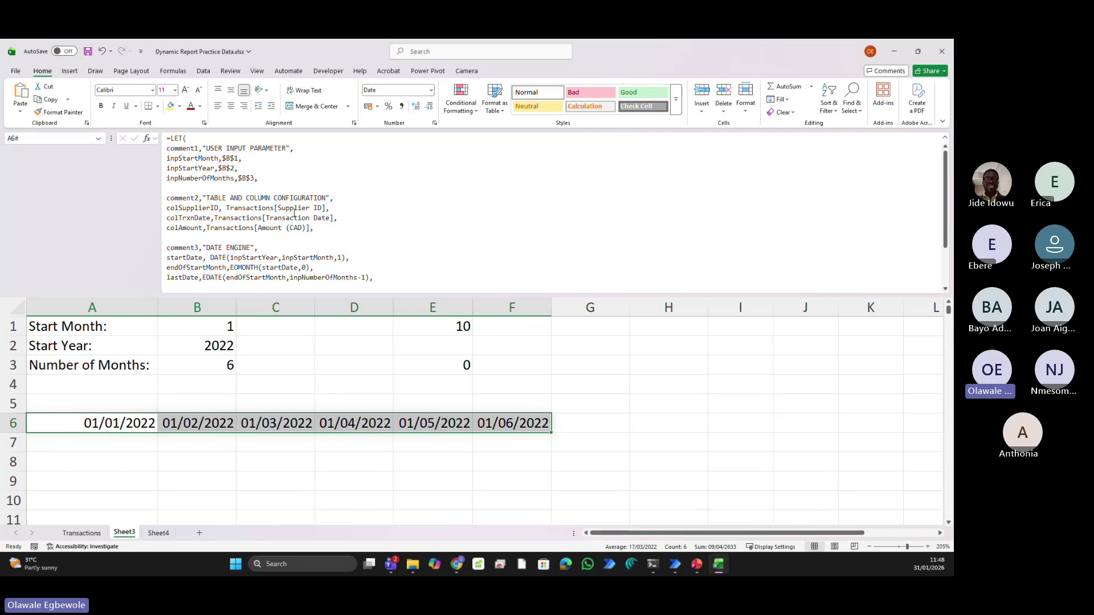
Replace openingDates with closingDates as the final output of the LET formula in A6
scroll(249, 229, "down", 2)
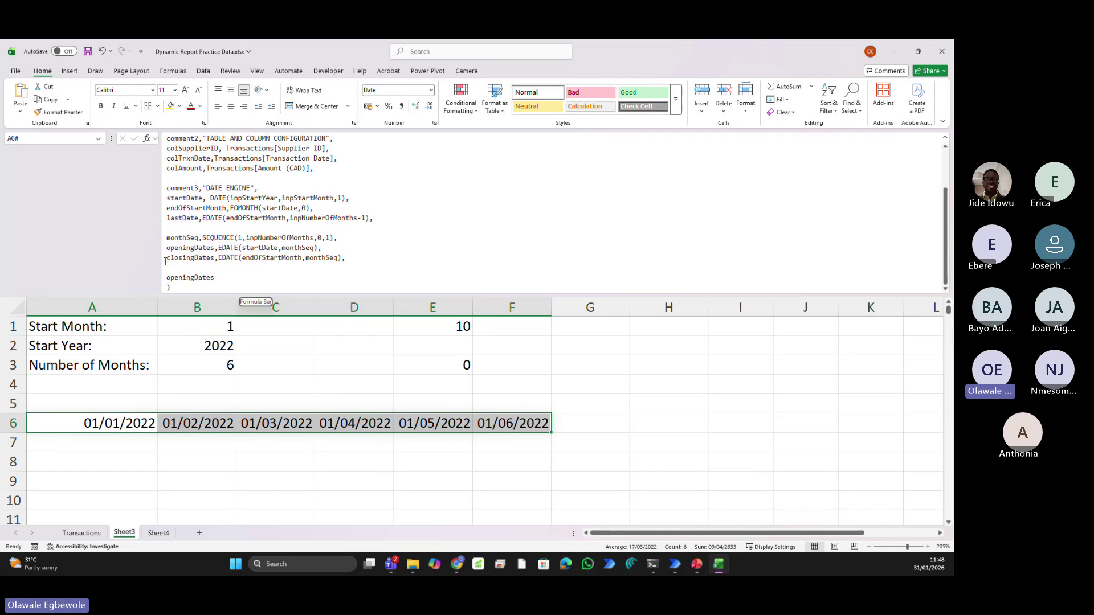
left_click_drag(167, 281, 216, 278)
type("clo")
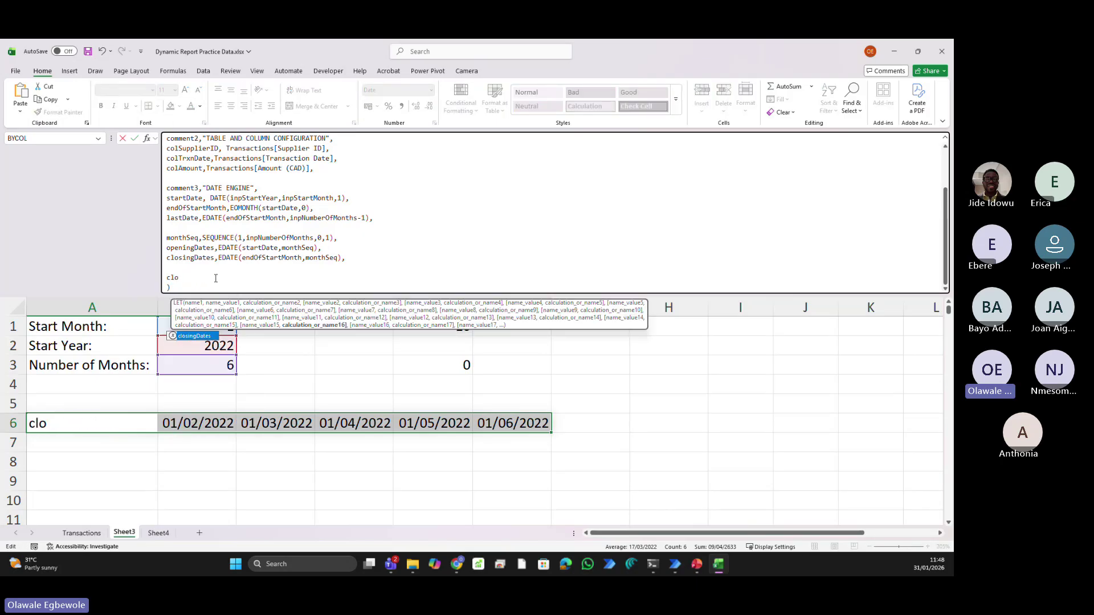
key("Tab")
key("Return")
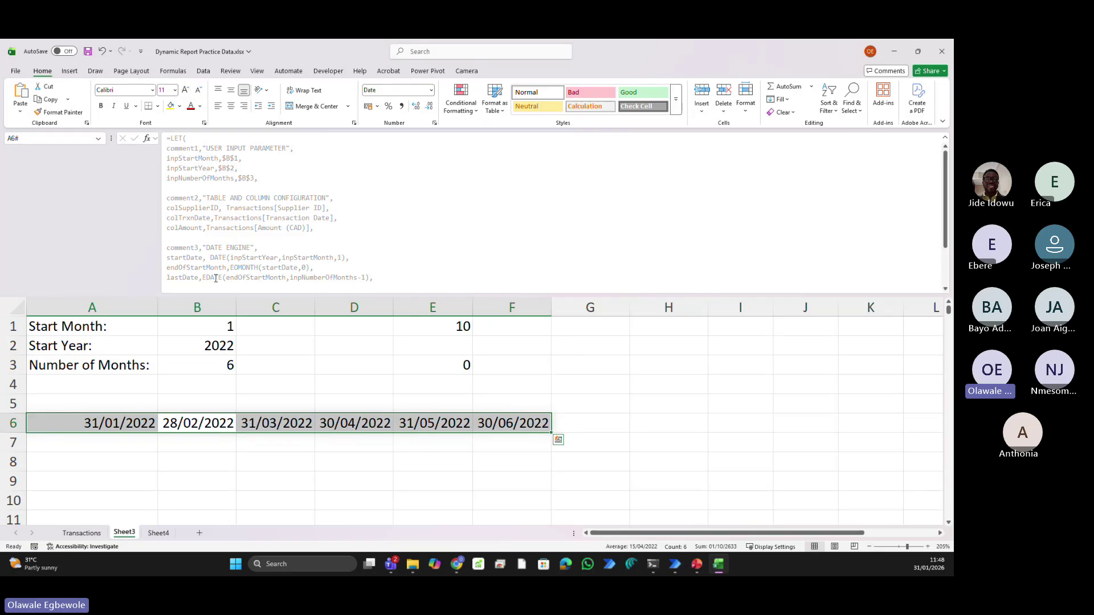
Change the final output of the LET formula in A6 to VSTACK(openingDates,closingDates) and commit it
scroll(215, 278, "down", 2)
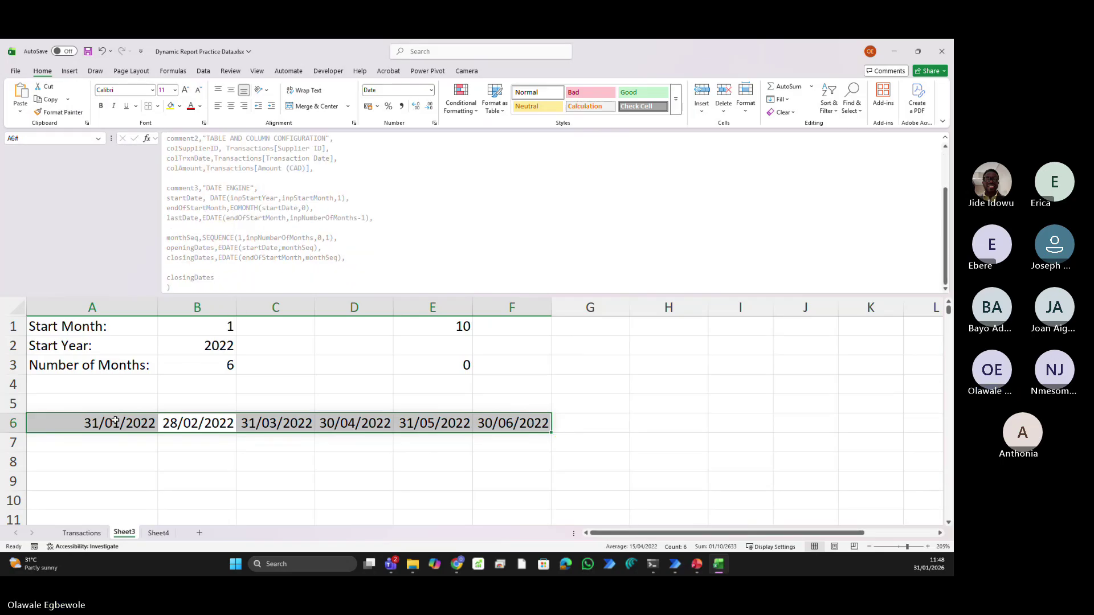
left_click(75, 425)
scroll(261, 231, "down", 2)
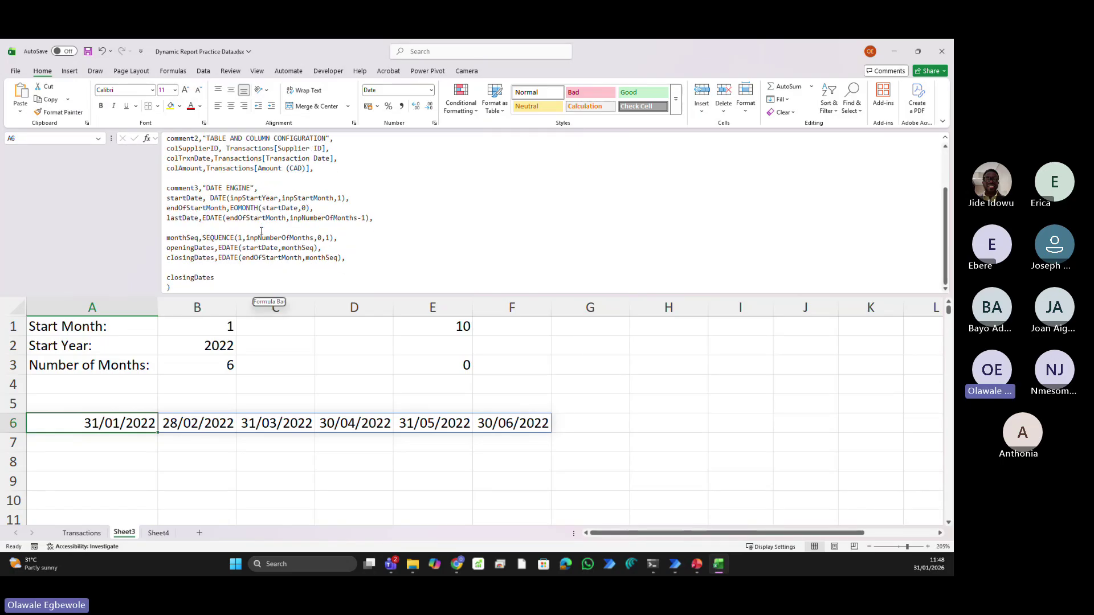
left_click(168, 279)
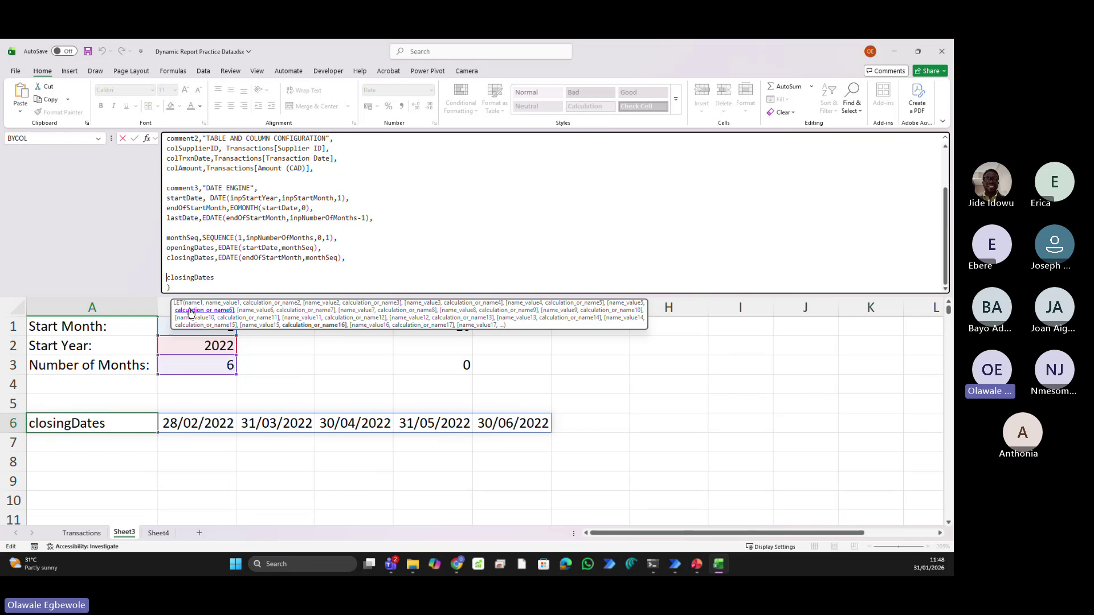
type("vsta")
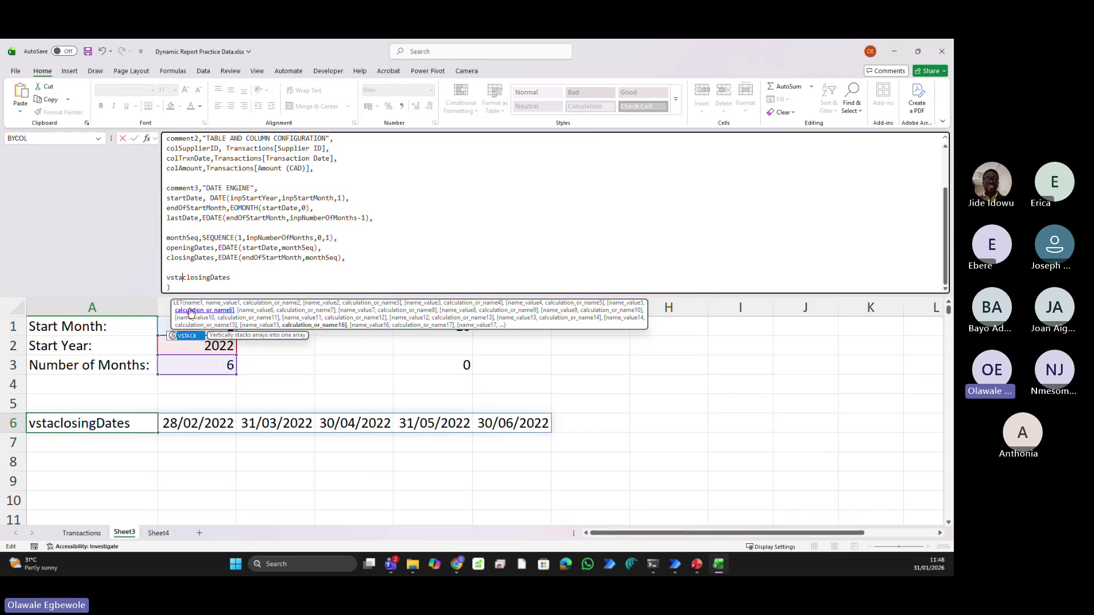
key("Tab")
type("op")
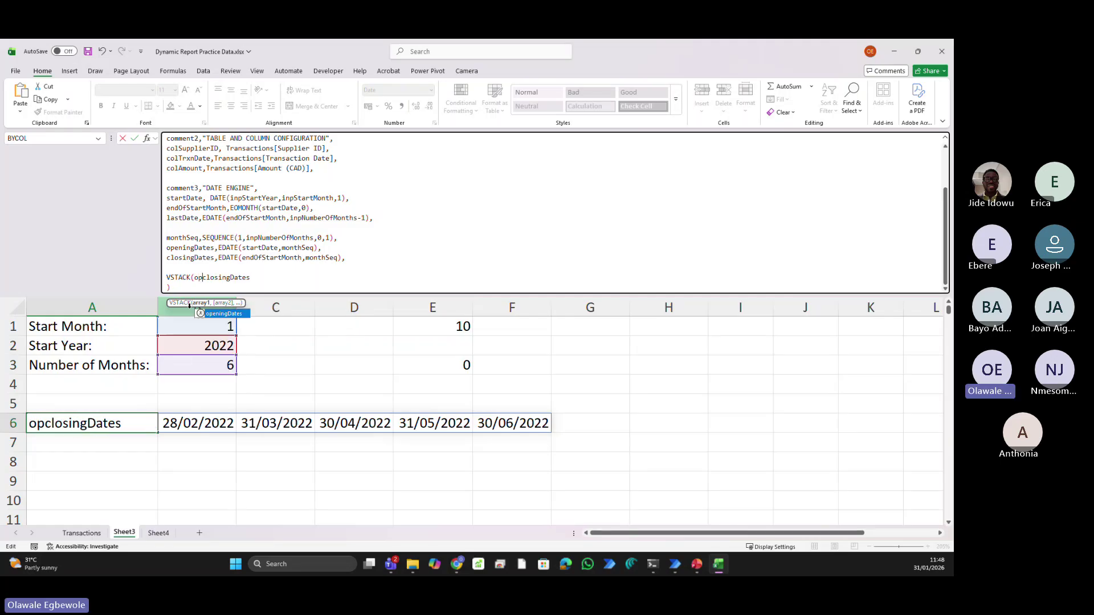
key("Tab")
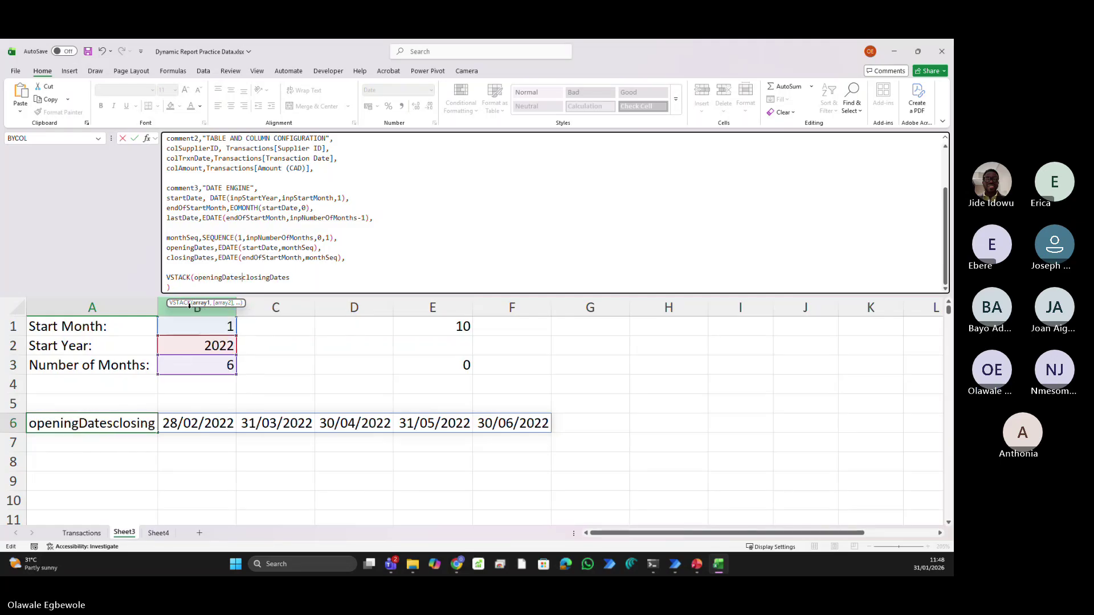
type(",")
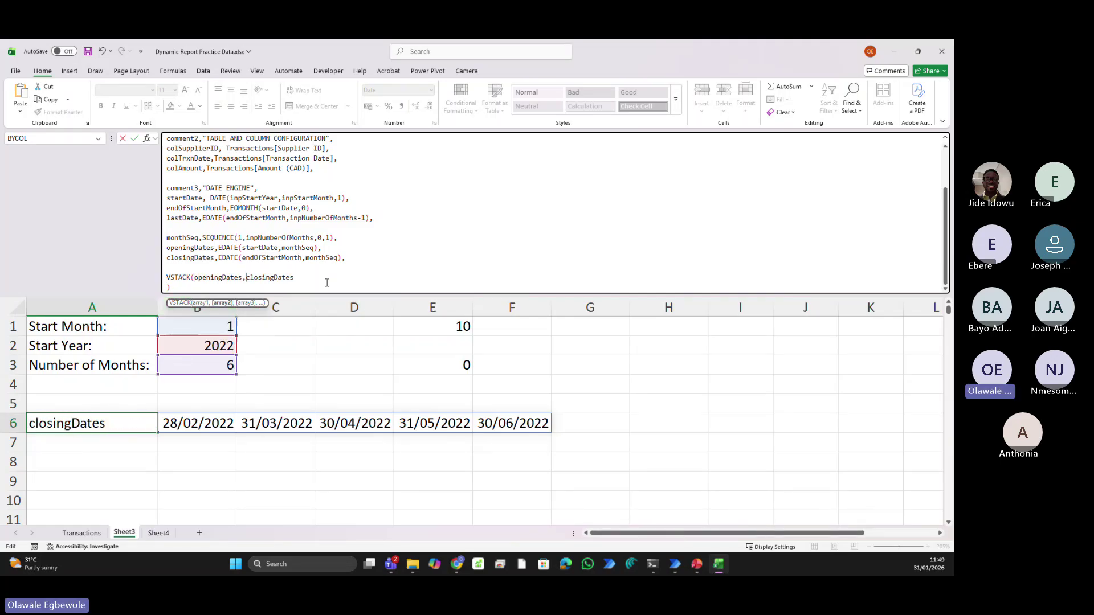
key("Tab")
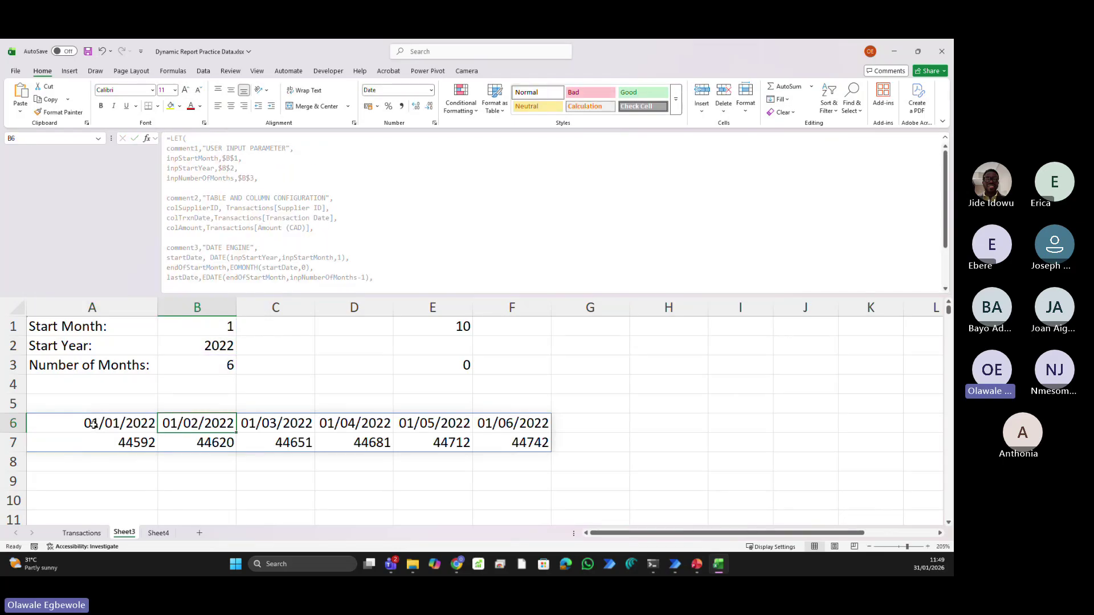
Format the two-row spilled range A6:F7 with the Date number format
left_click_drag(93, 425, 558, 459)
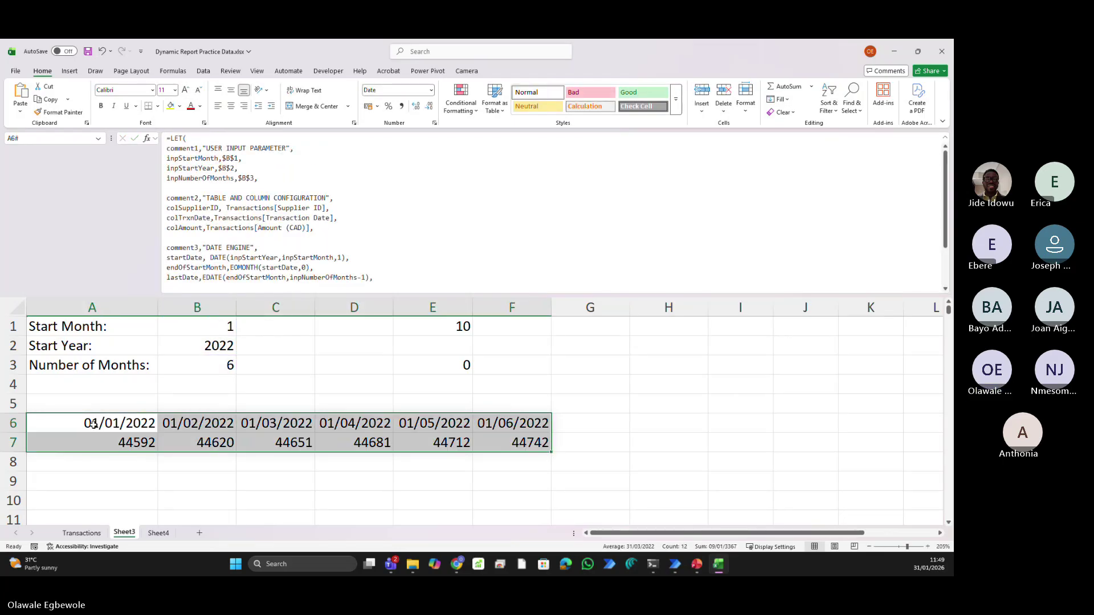
key("ctrl+1")
left_click(334, 141)
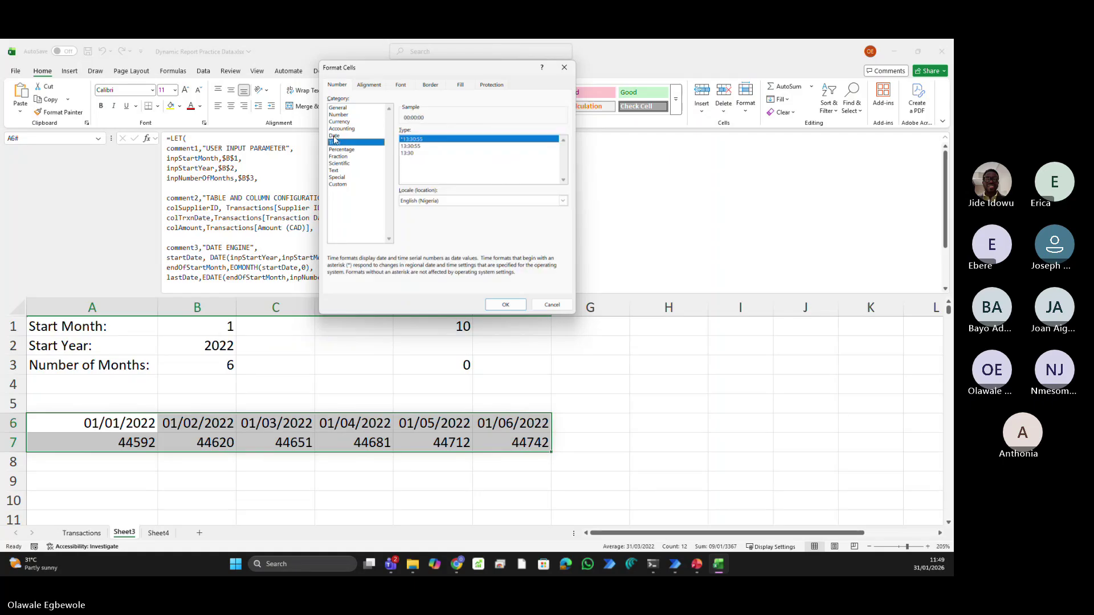
left_click(335, 136)
left_click(505, 304)
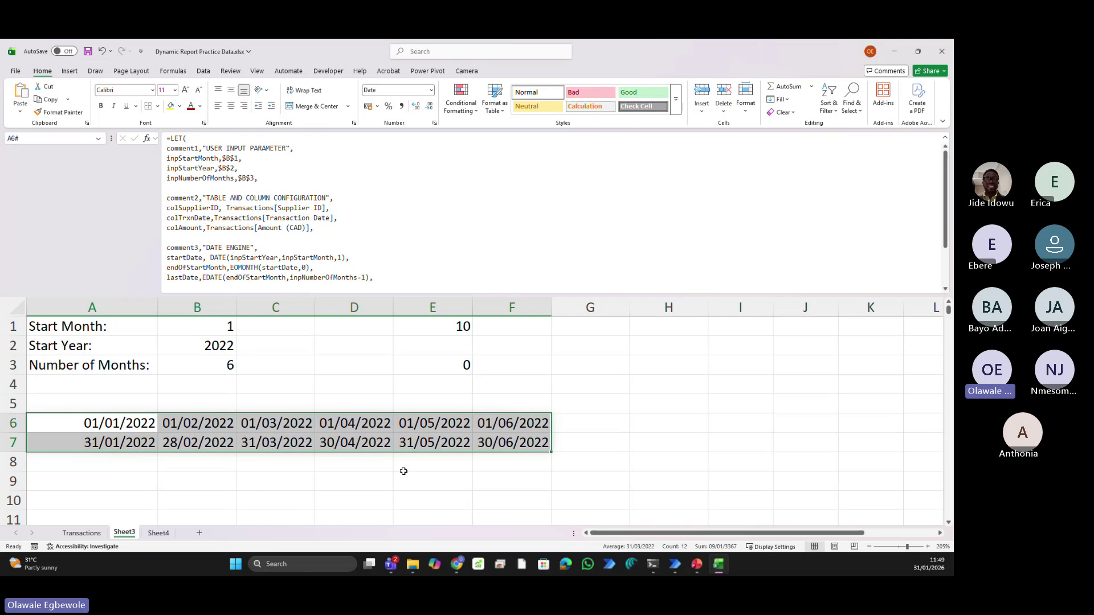
Compare each month's opening date in row 6 with its closing date in row 7, from column B through F
left_click(206, 423)
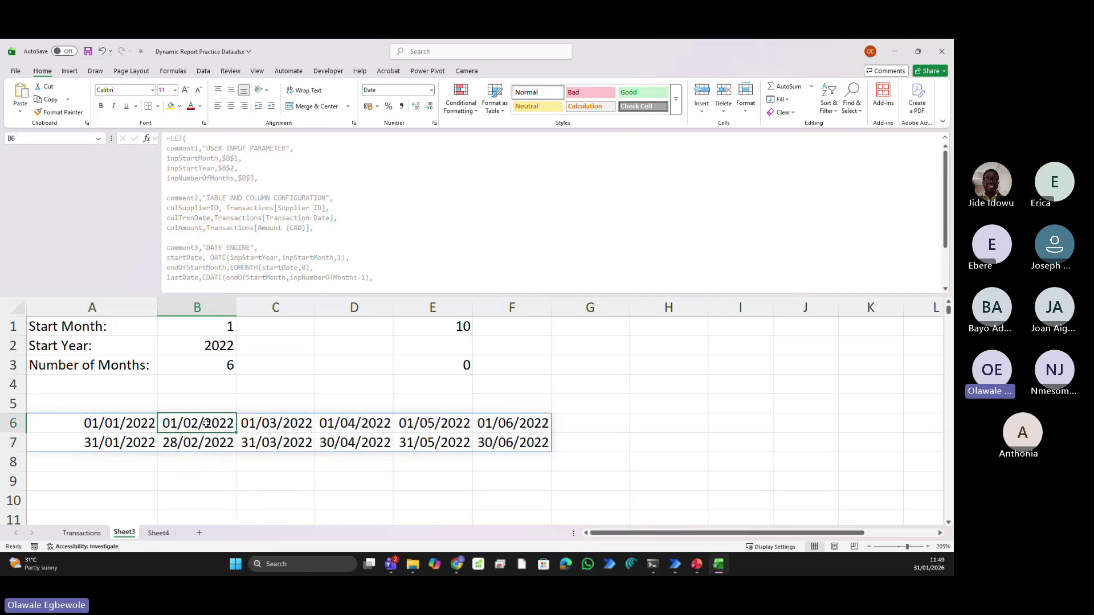
left_click_drag(206, 423, 206, 443)
left_click(294, 420)
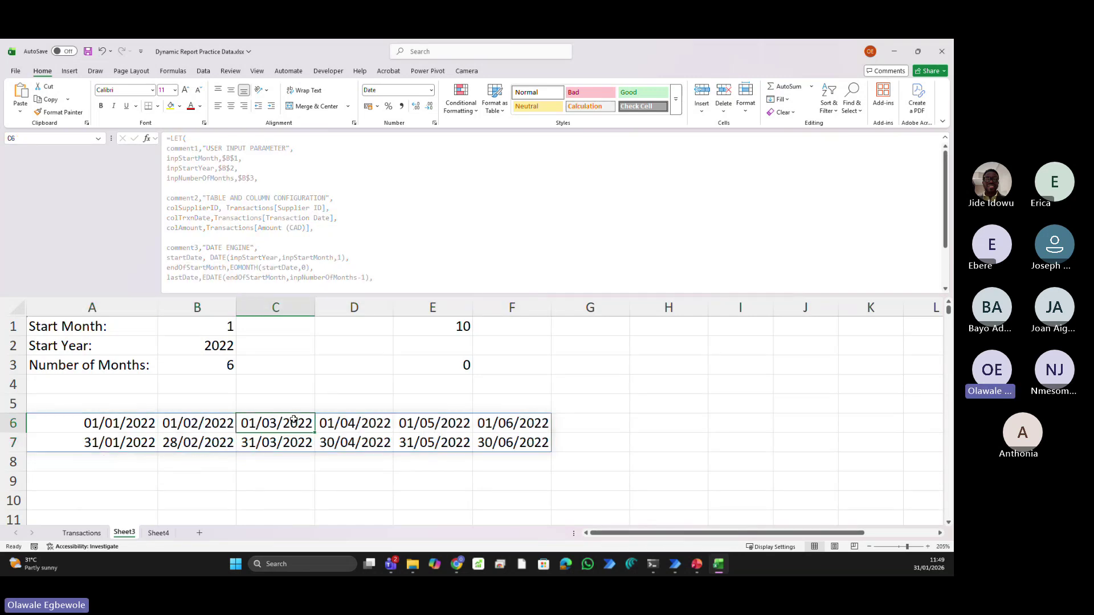
left_click(287, 446)
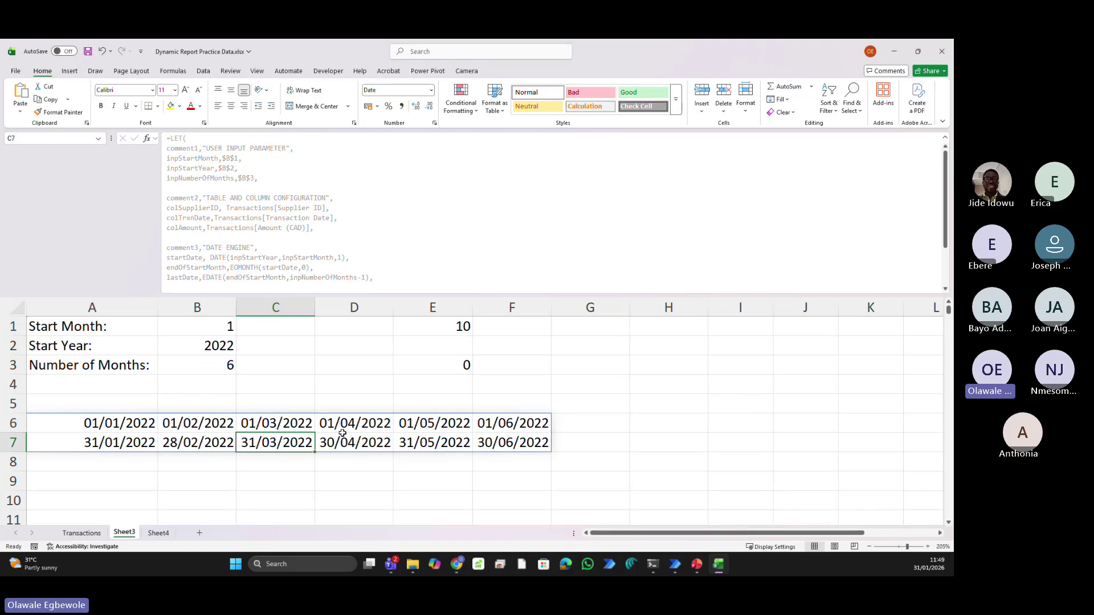
left_click(351, 427)
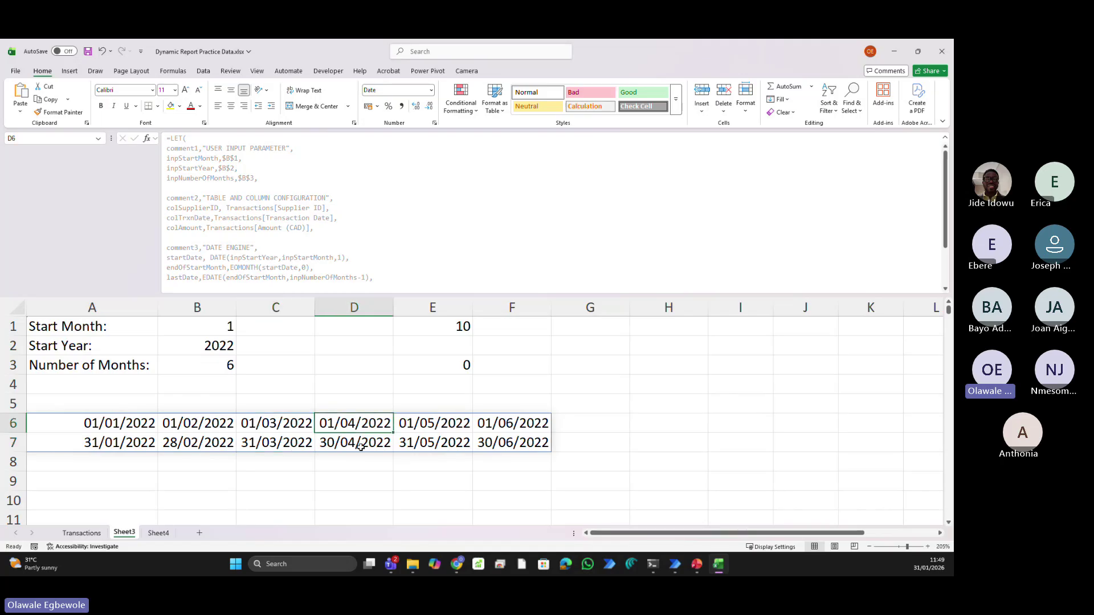
left_click(361, 447)
left_click(440, 426)
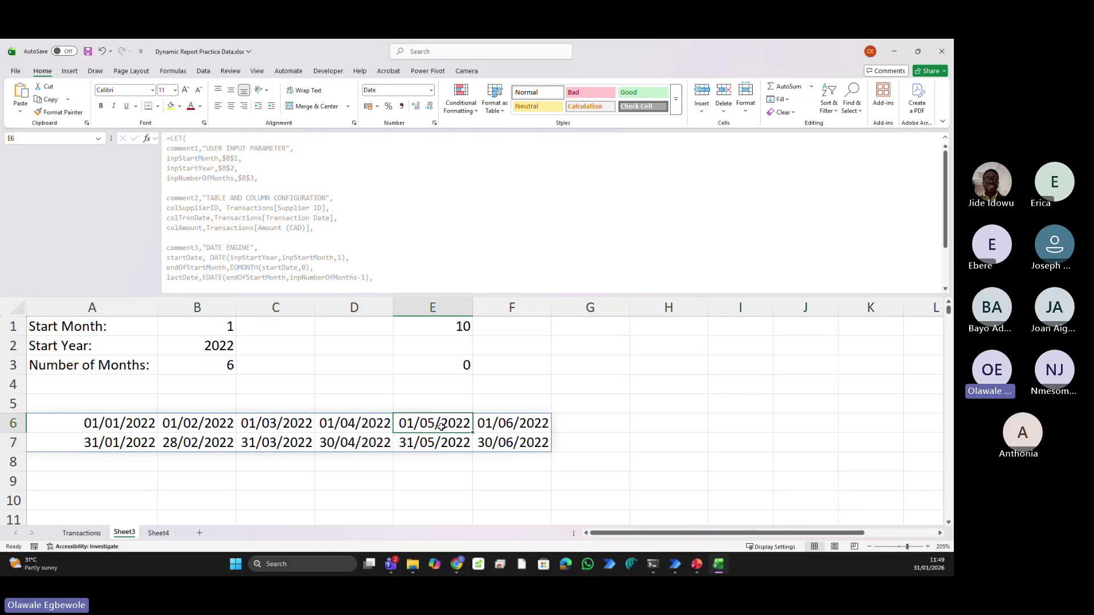
left_click(437, 442)
left_click(507, 425)
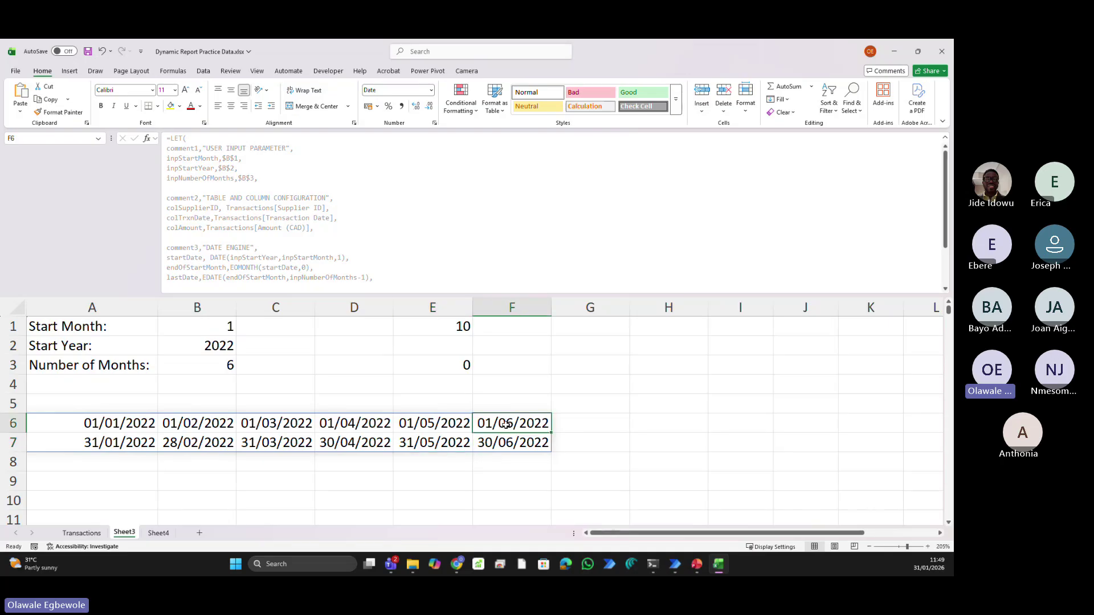
left_click(502, 444)
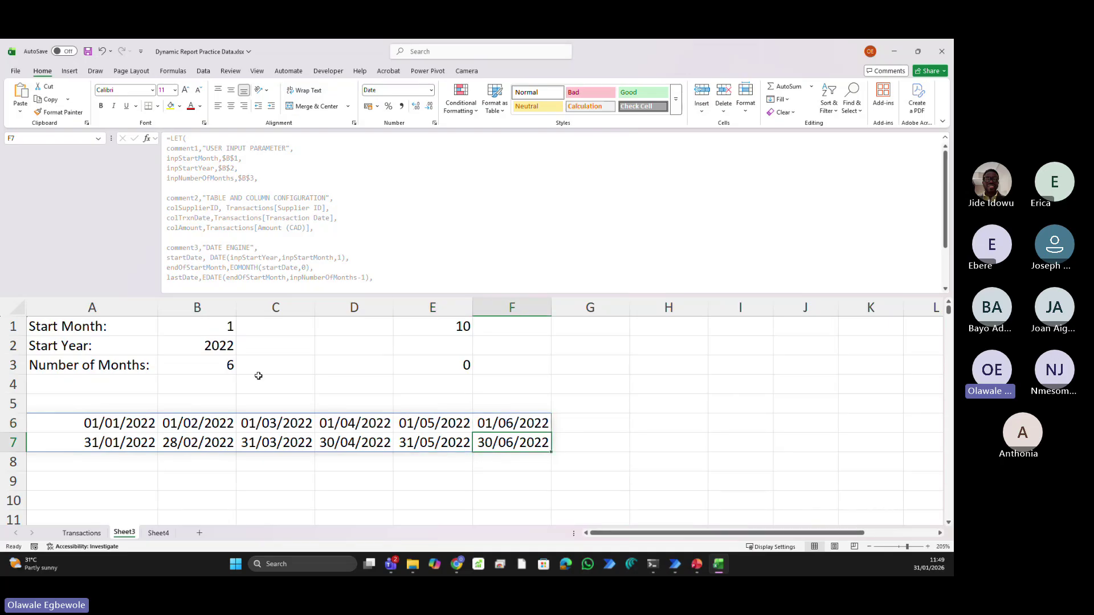
Clear the leftover values in E1:E3 and set the Number of Months in B3 to 3
left_click_drag(432, 327, 429, 363)
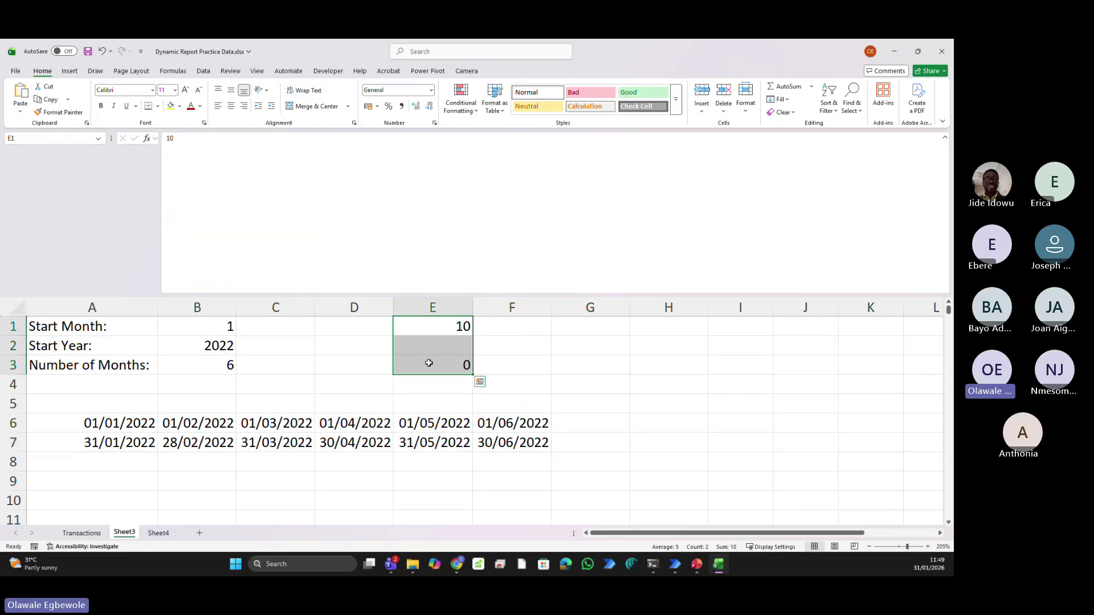
key("Delete")
left_click(224, 367)
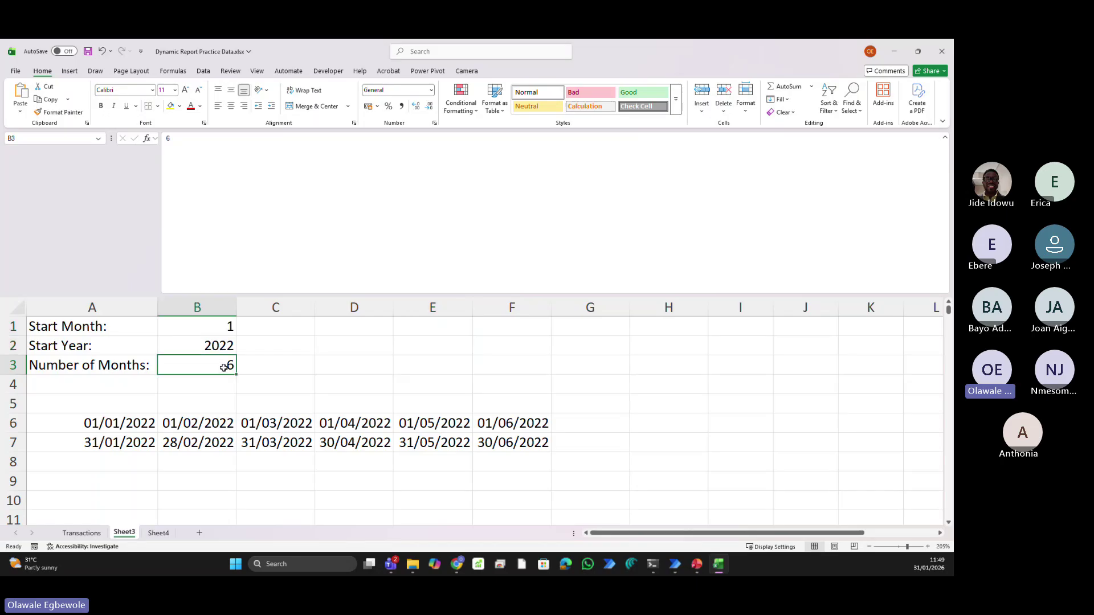
type("3")
key("Tab")
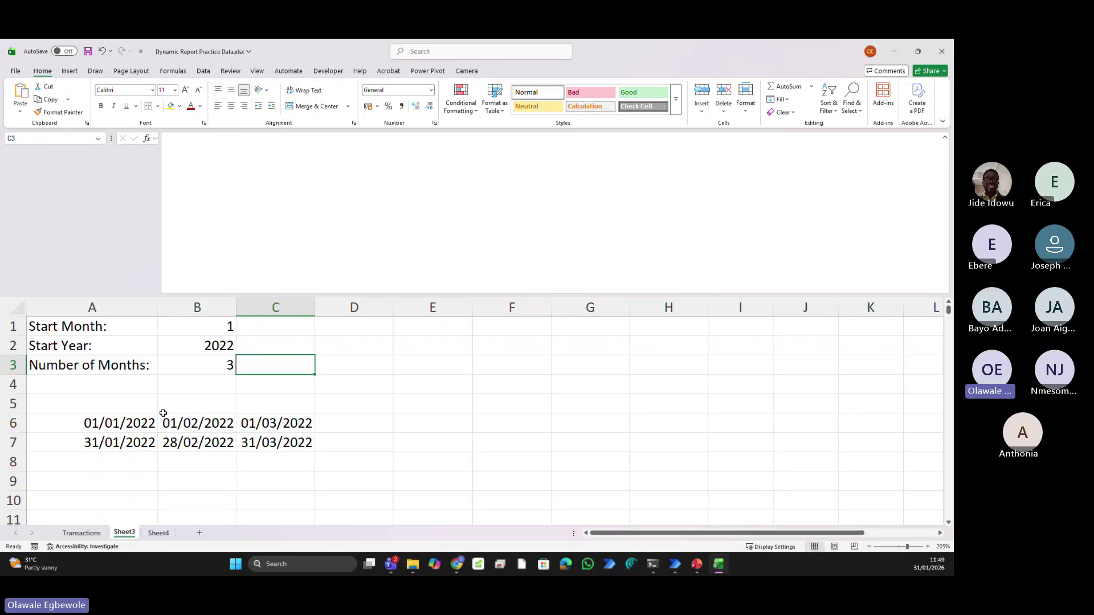
Add a comment4 entry with the text "FILTER VALID TRXN" below closingDates in the A6 LET formula and commit it
left_click(102, 429)
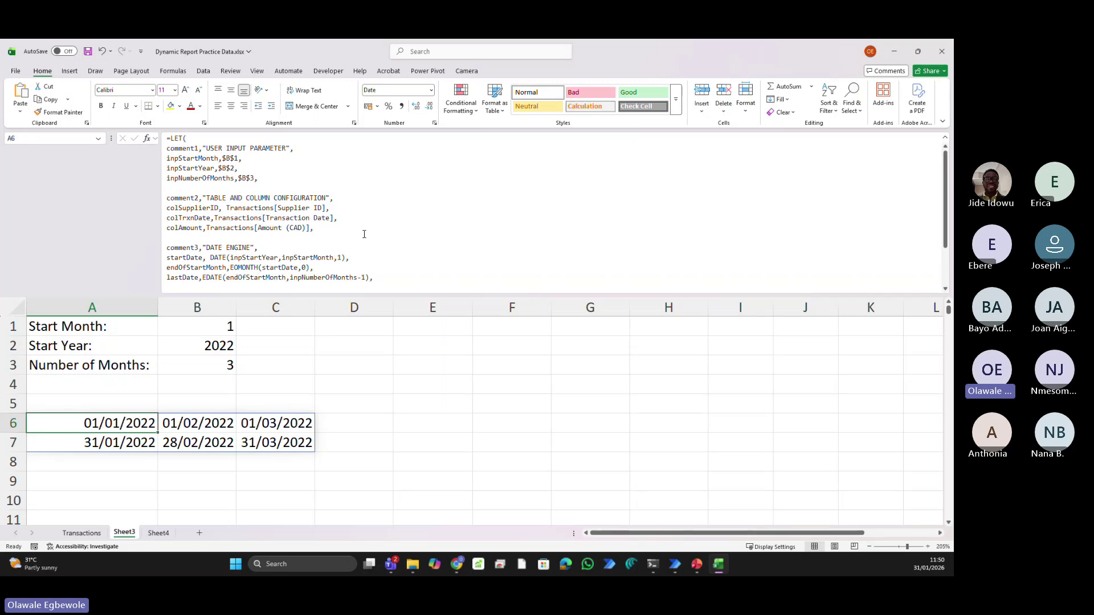
scroll(392, 252, "down", 2)
scroll(392, 252, "down", 1)
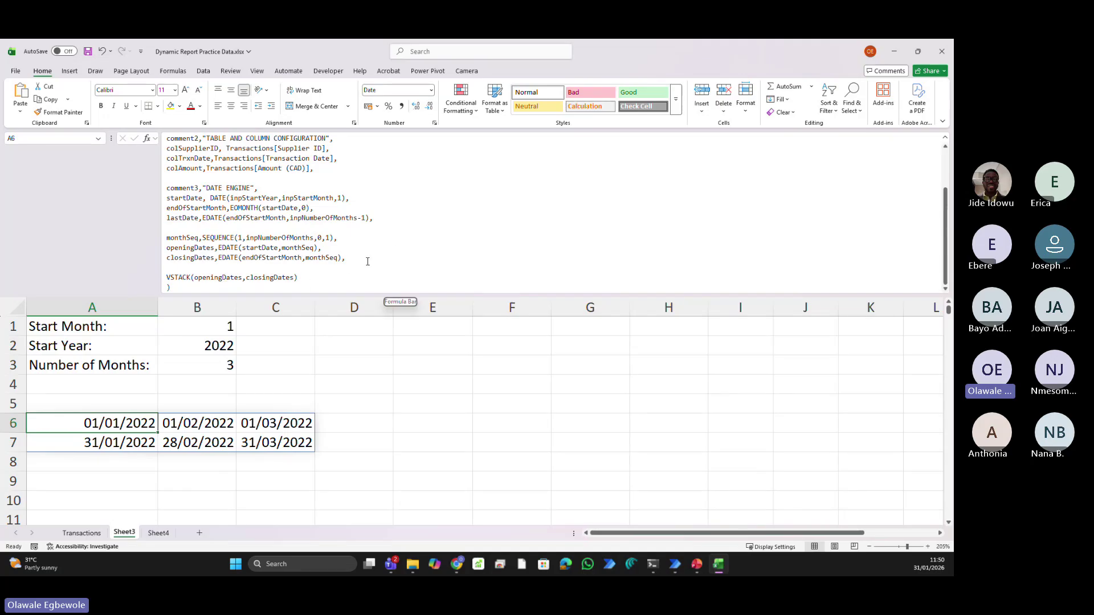
left_click(367, 262)
key("alt+Return")
key("alt+Return")
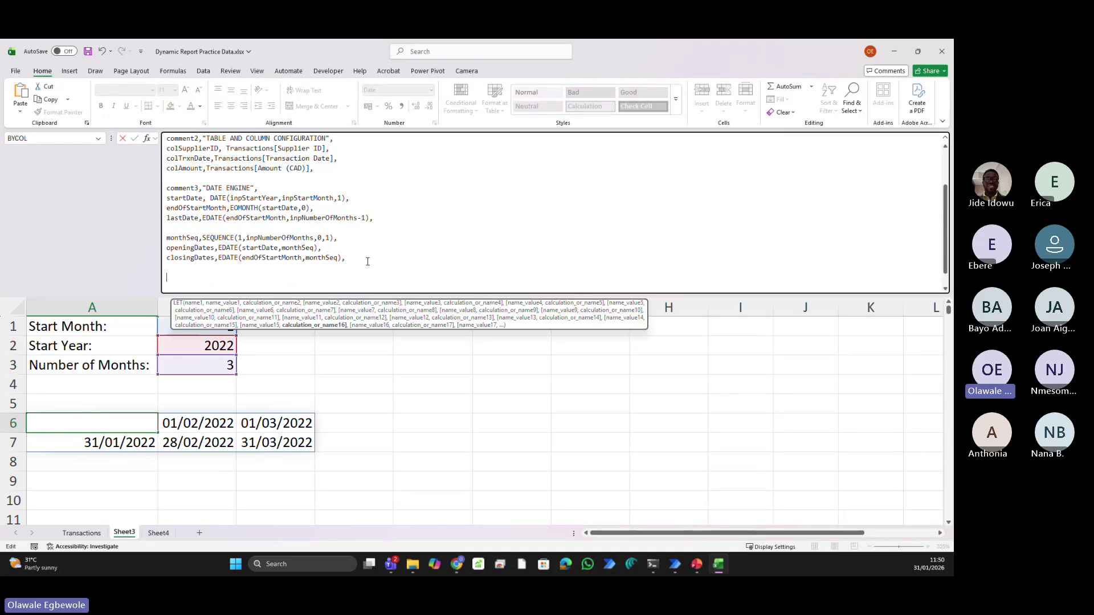
type("co")
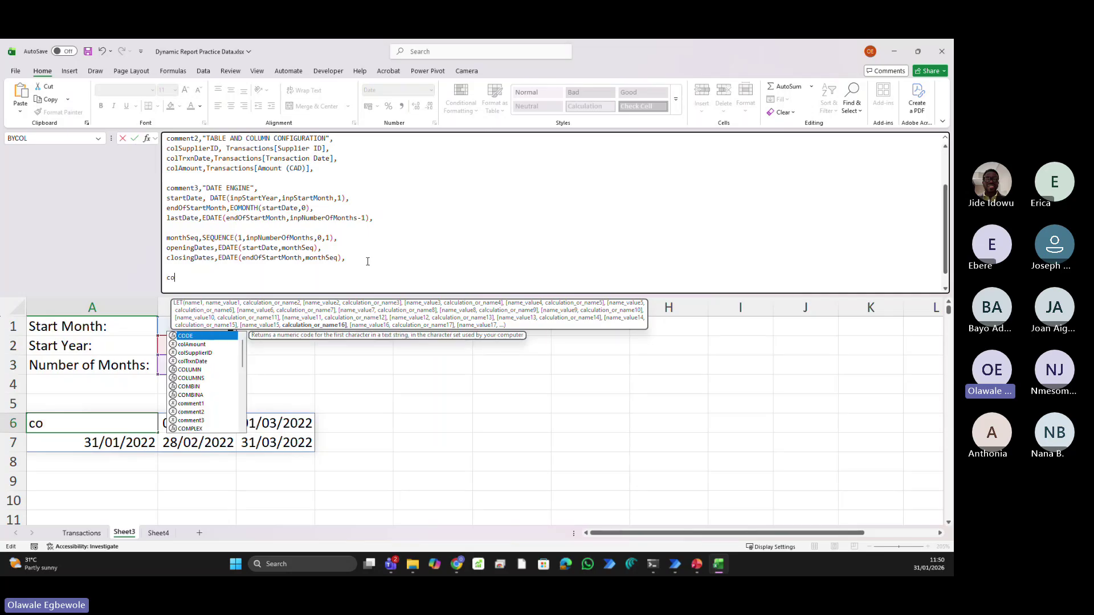
type("mment")
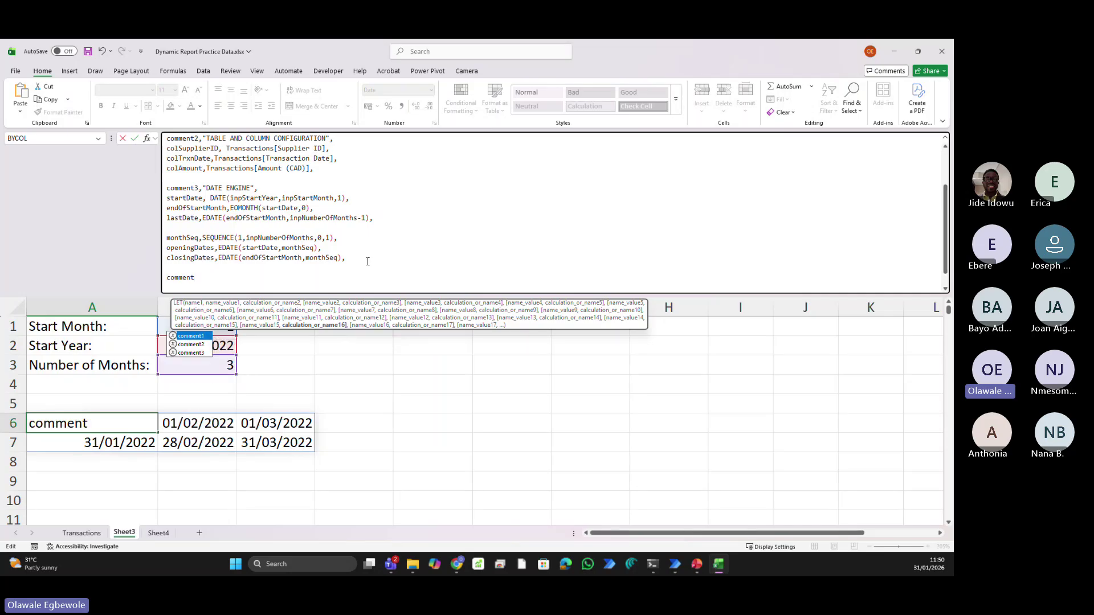
type("4,")
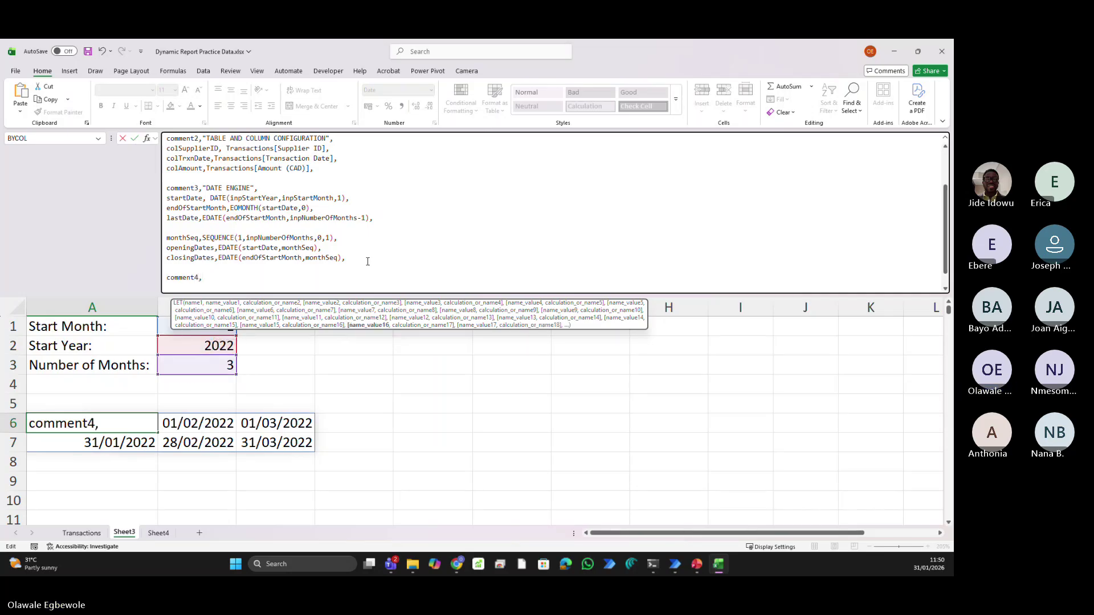
type("\"")
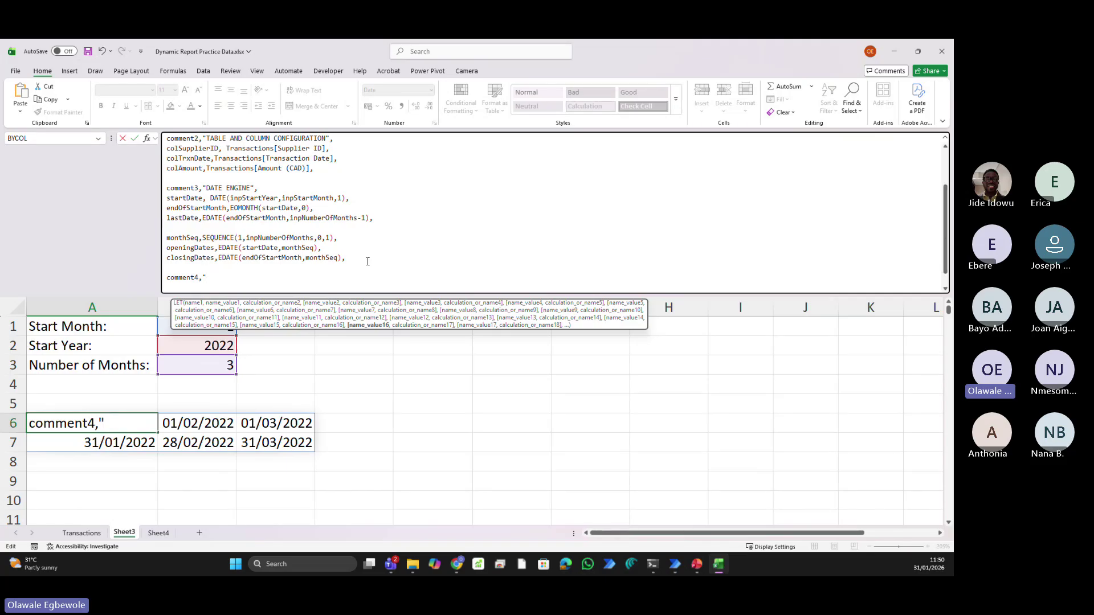
type("FILTER VALI")
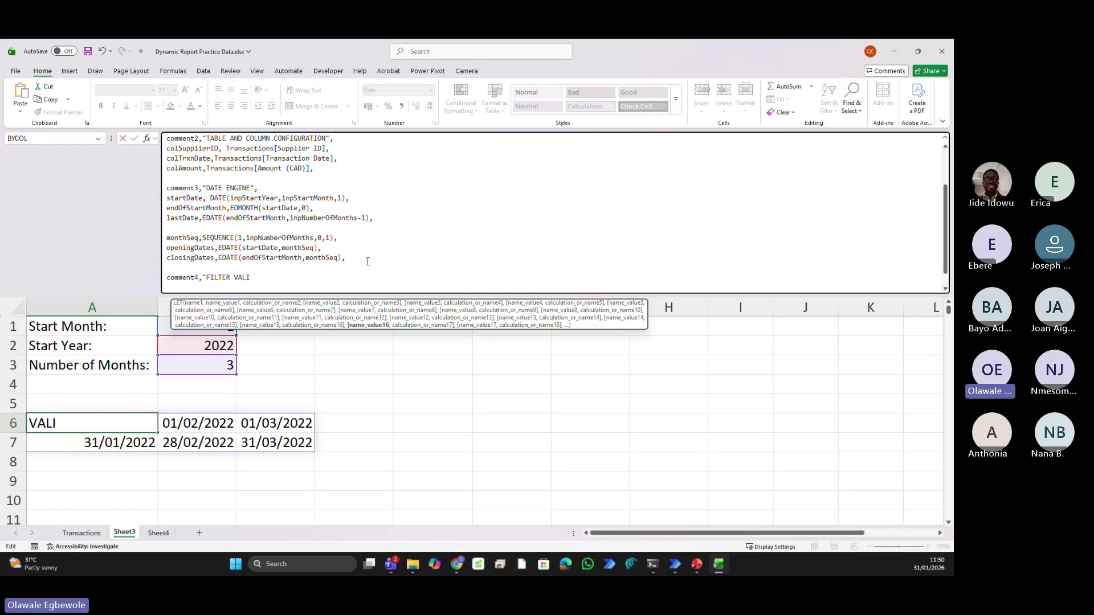
type("D TRXN\",")
key("alt+Return")
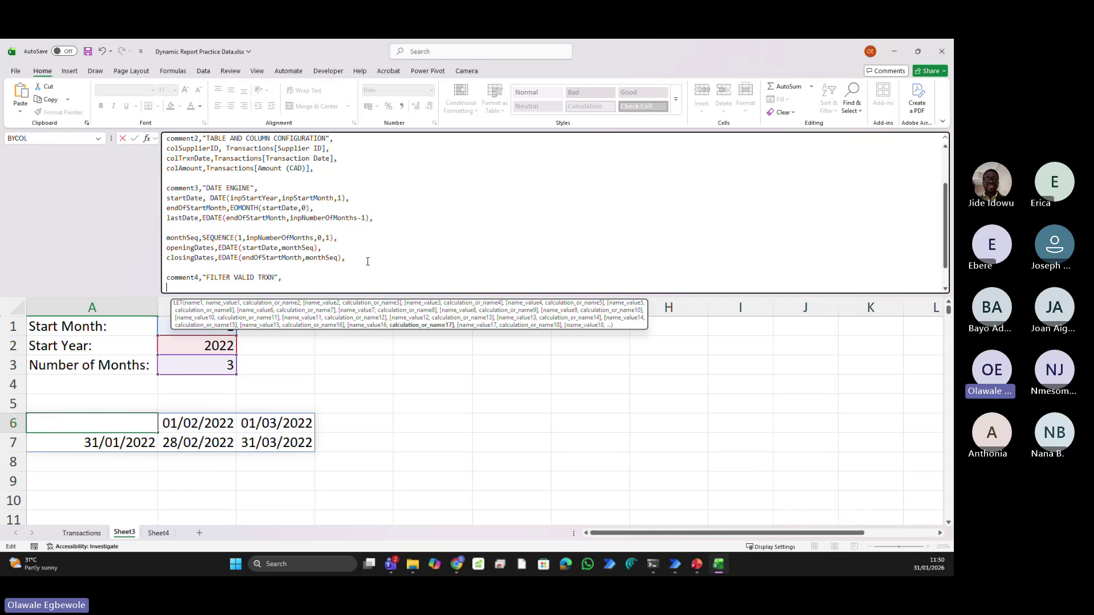
scroll(367, 261, "down", 1)
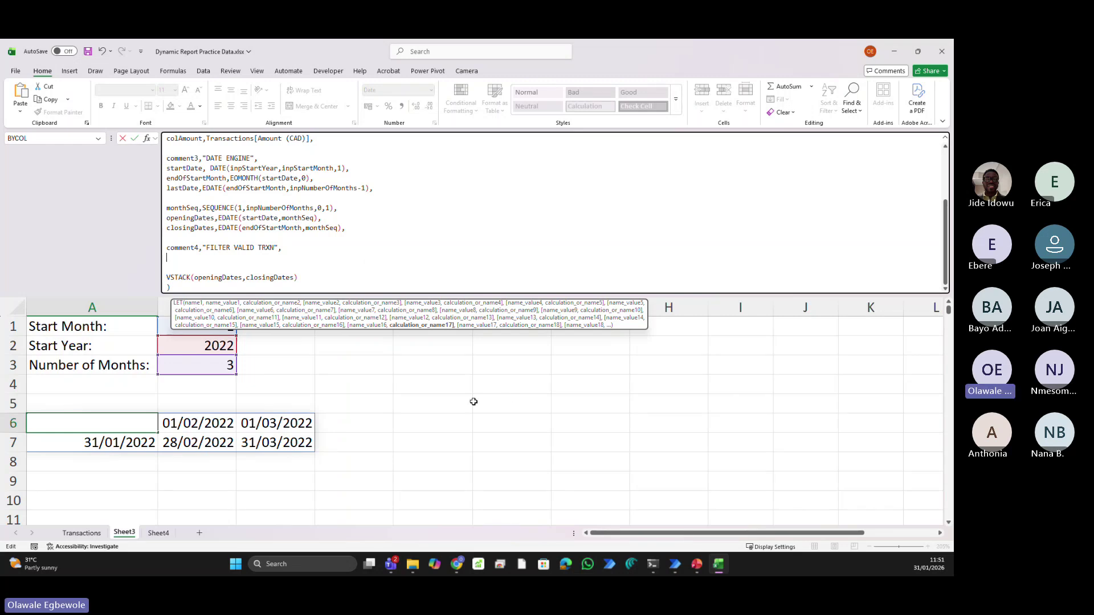
key("Return")
left_click(439, 349)
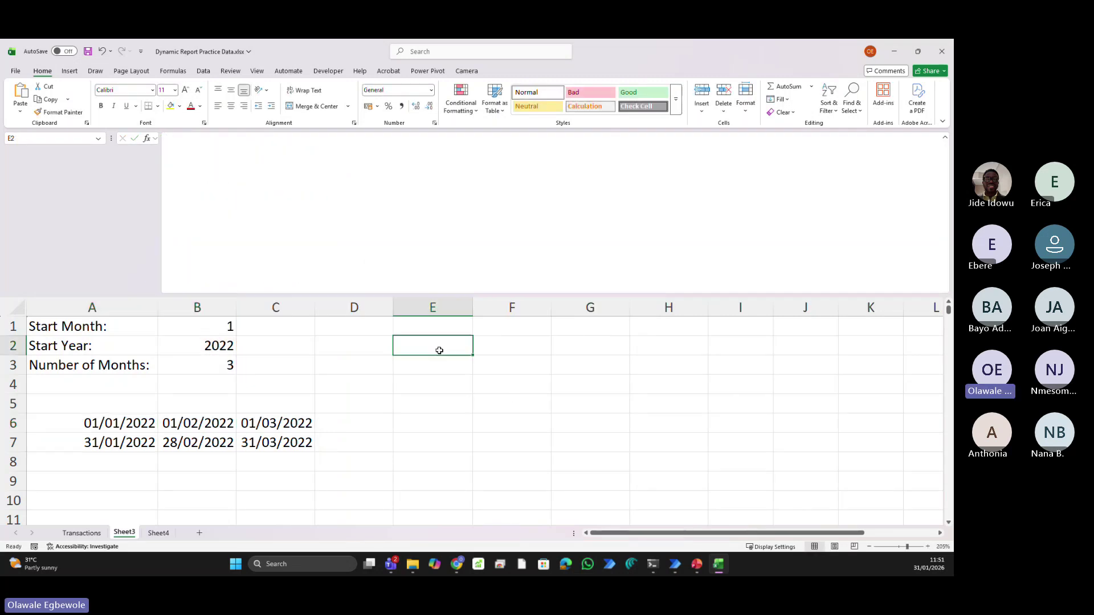
type("=F")
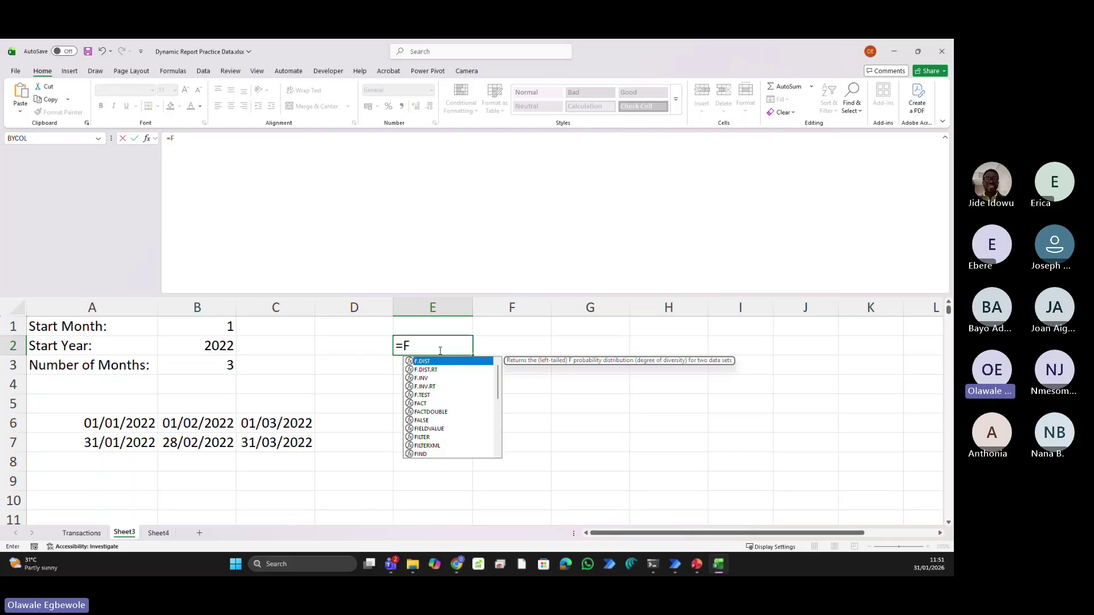
type("ILT")
key("Tab")
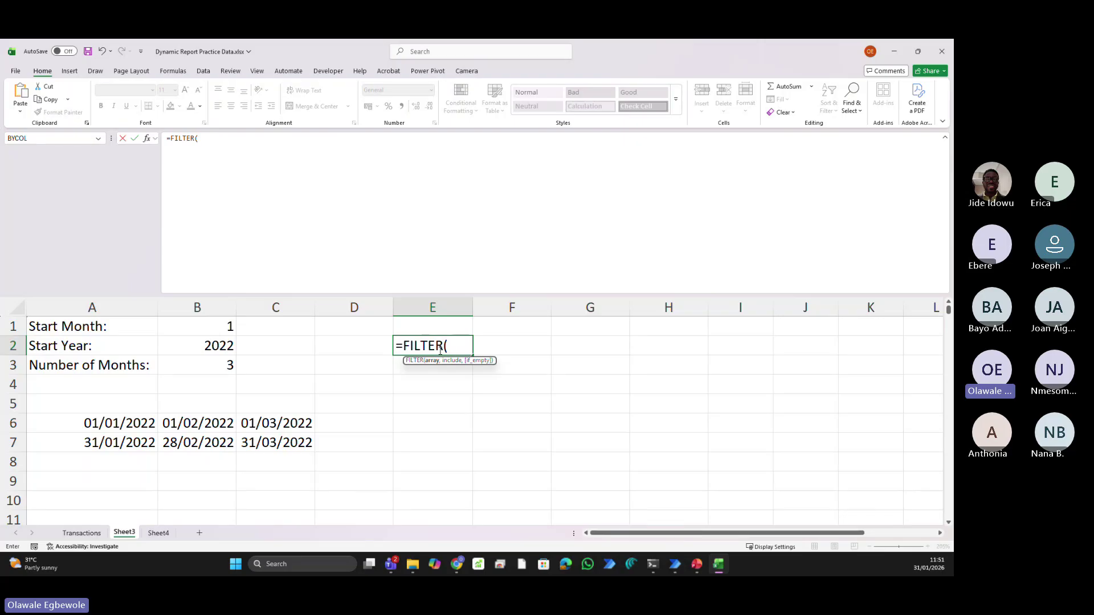
key("Escape")
Define validTrxn below comment4 in the A6 formula, starting with the condition (colTrxnDate>=startDate)
left_click(122, 423)
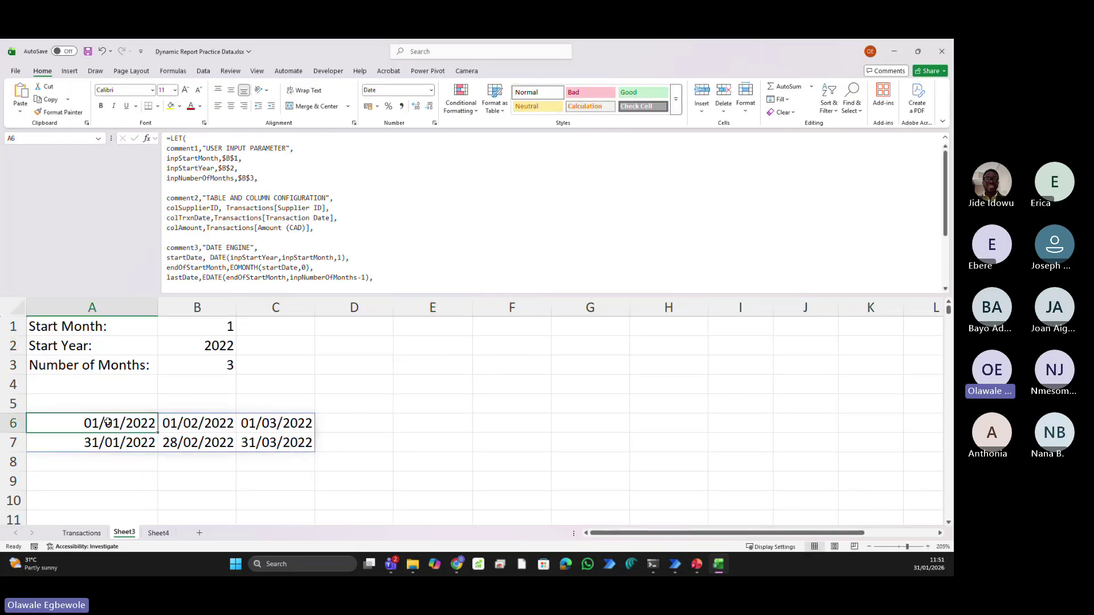
scroll(398, 263, "down", 3)
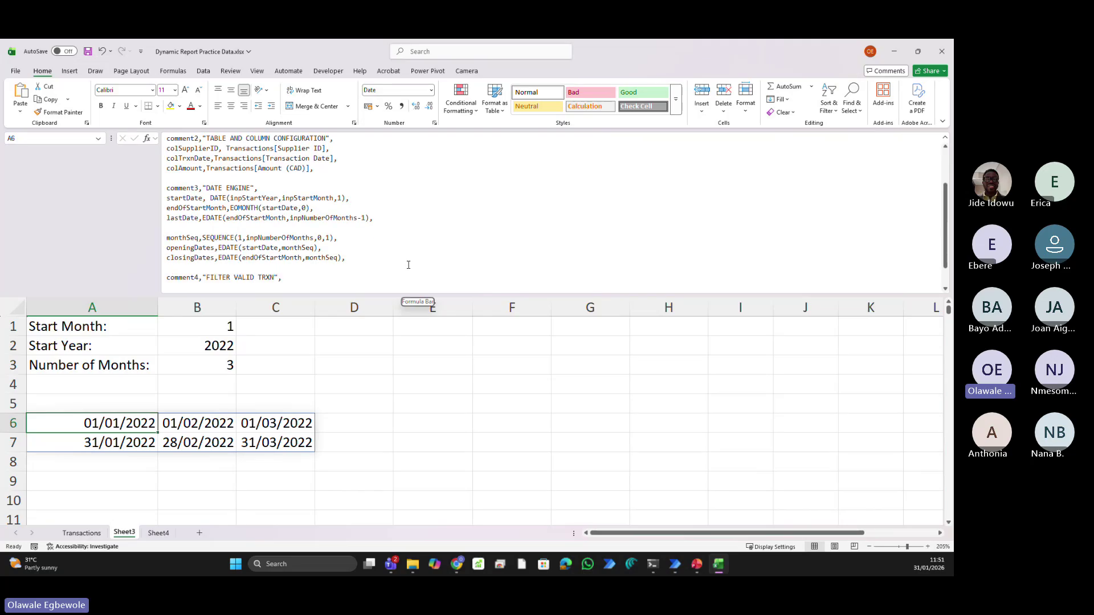
left_click(231, 257)
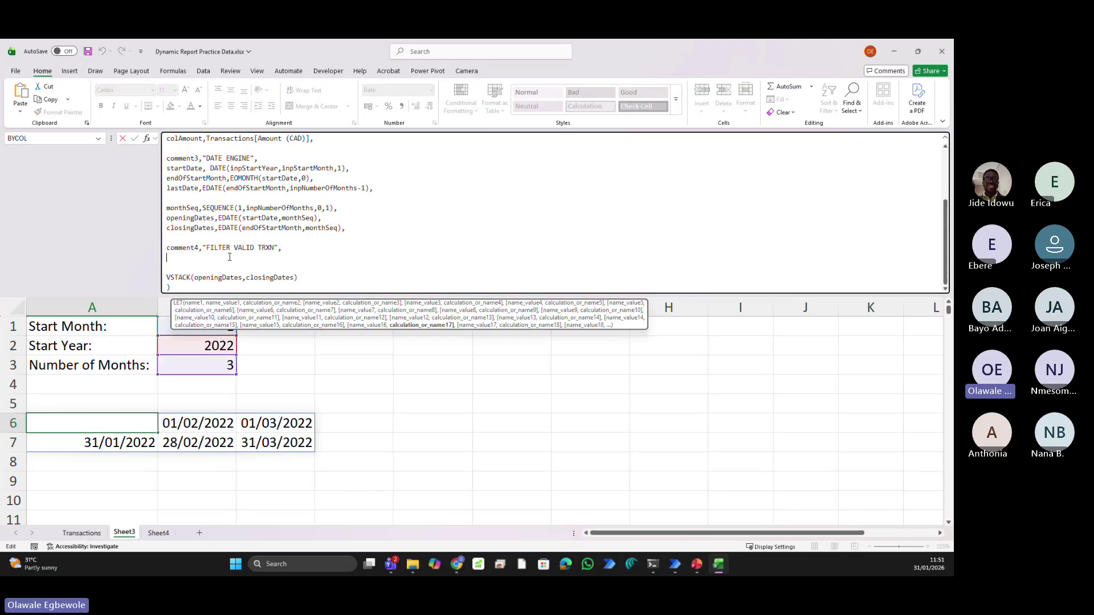
type("validTrxn,(colt")
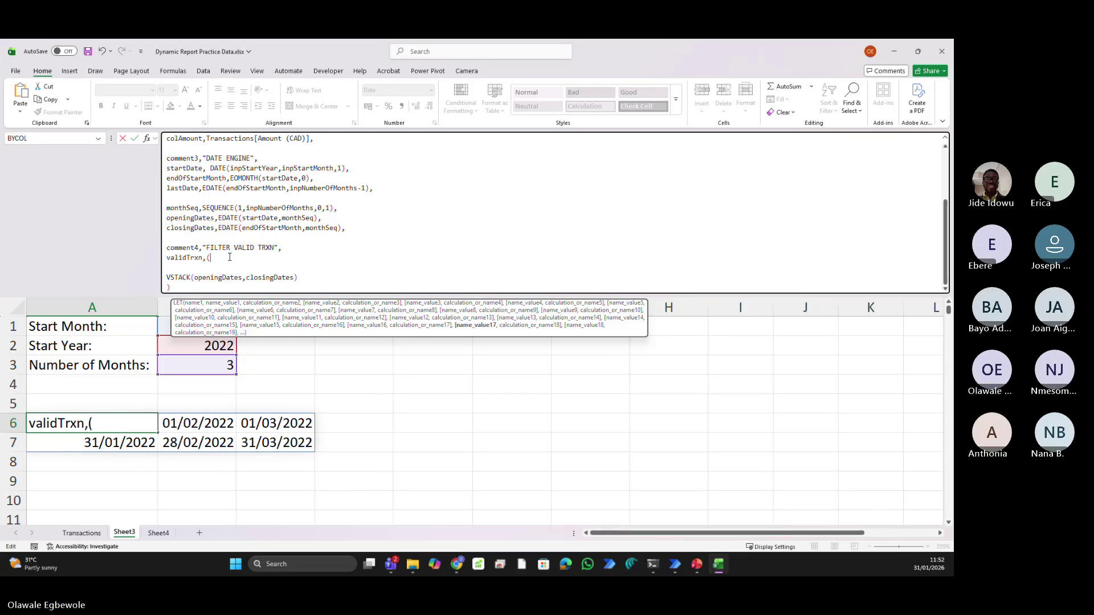
type("col")
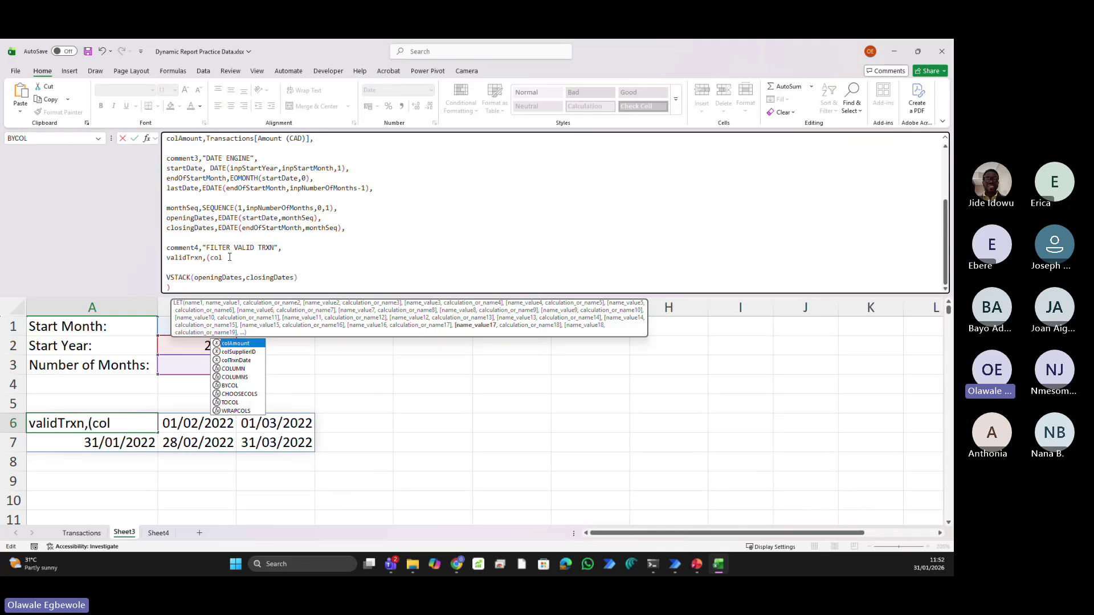
type("t")
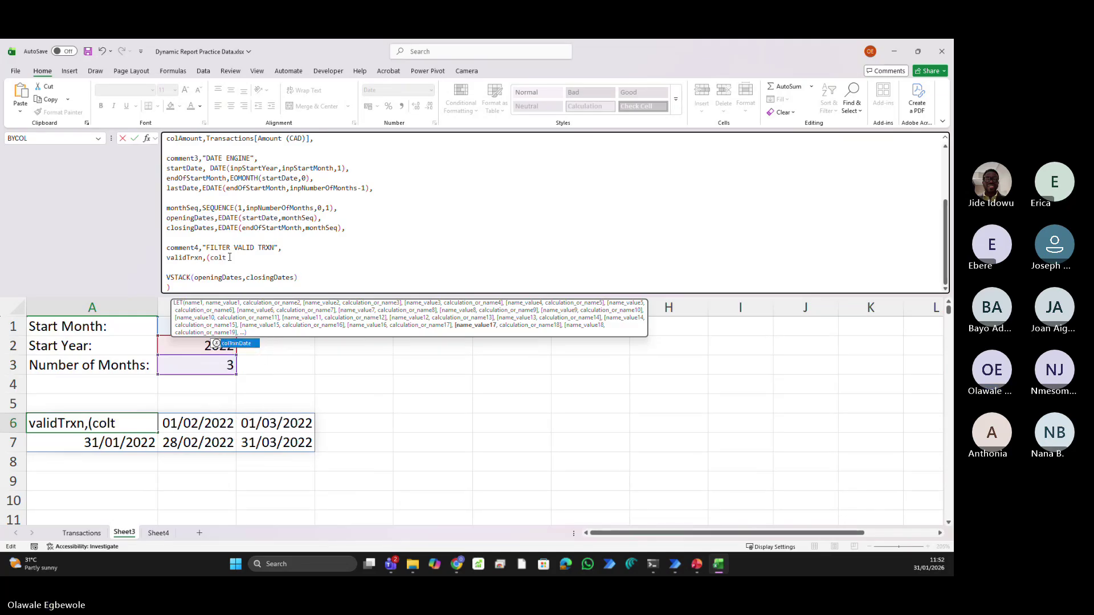
key("Tab")
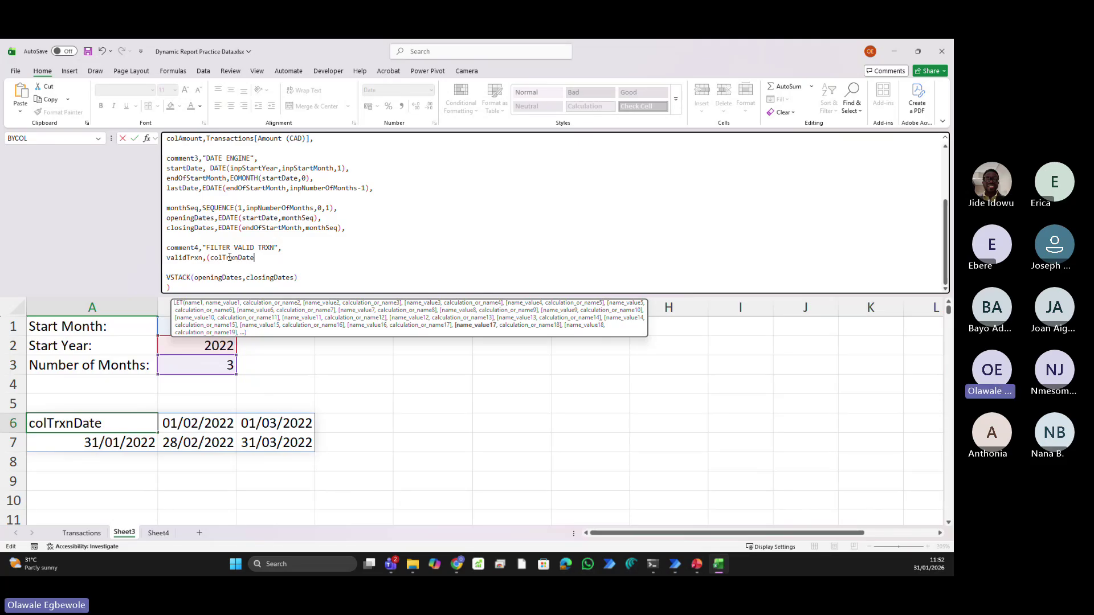
type(">")
type("=s")
type("at")
key("BackSpace")
key("BackSpace")
type("ta")
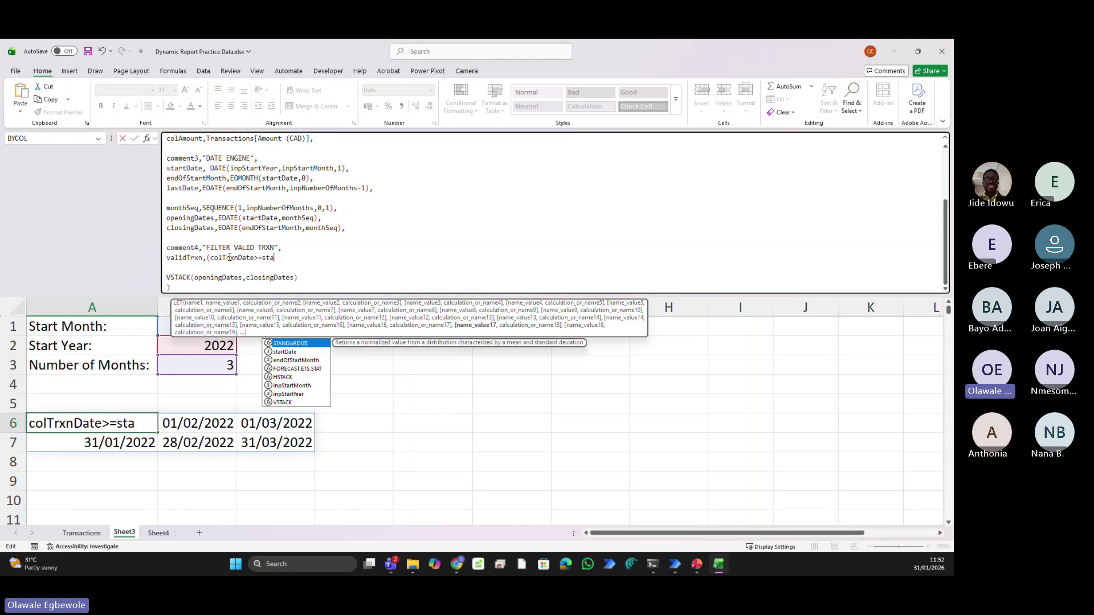
key("Down")
key("Tab")
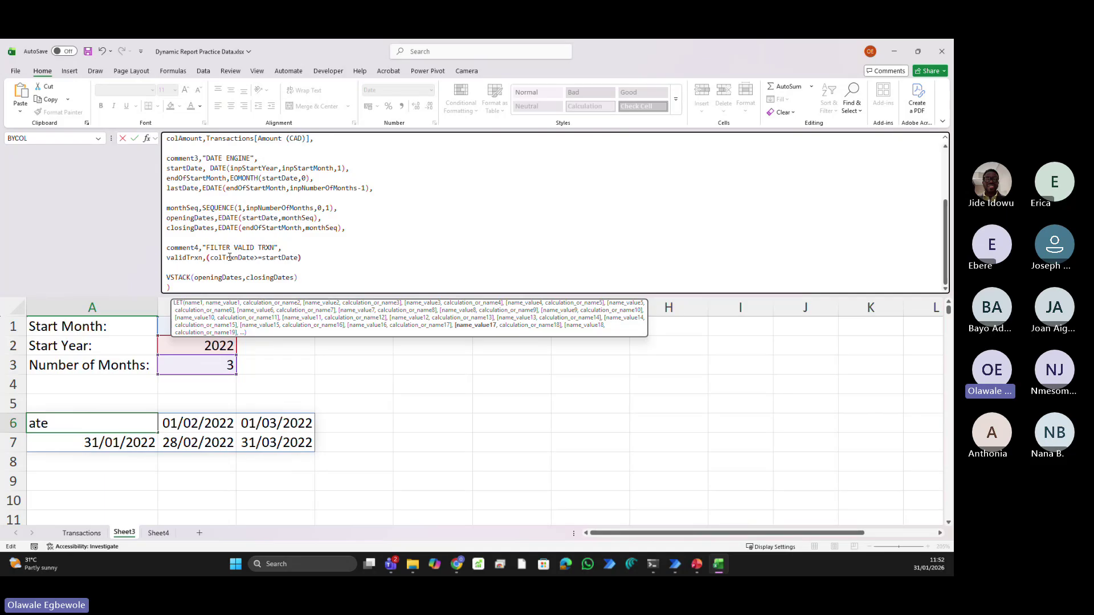
type(")")
Multiply the validTrxn condition by a second condition, (colTrxnDate<=lastDate)
type("*")
key("BackSpace")
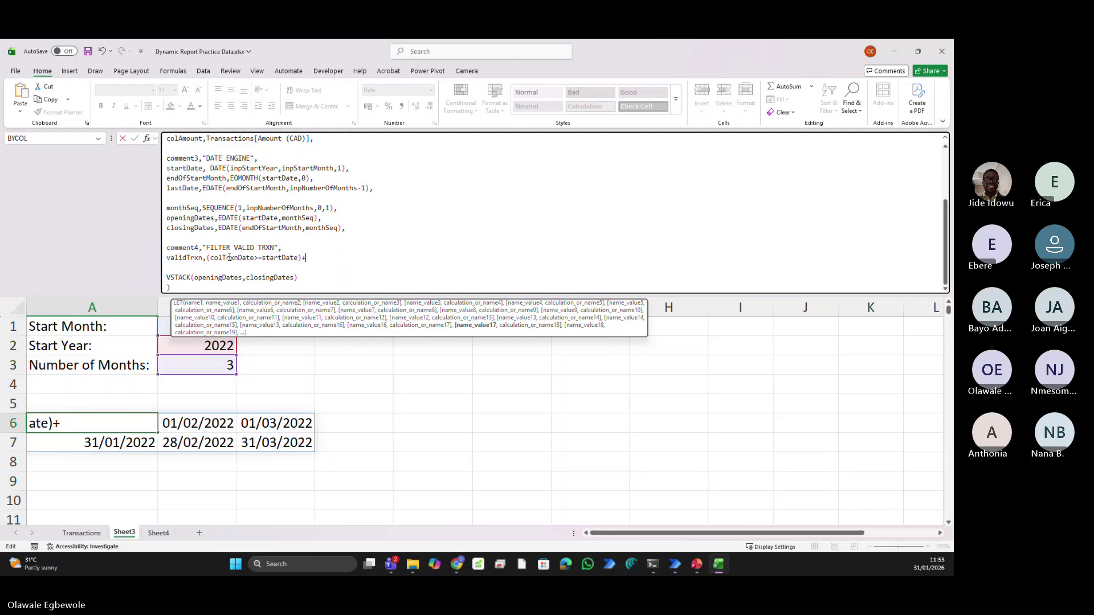
key("BackSpace")
type("*(")
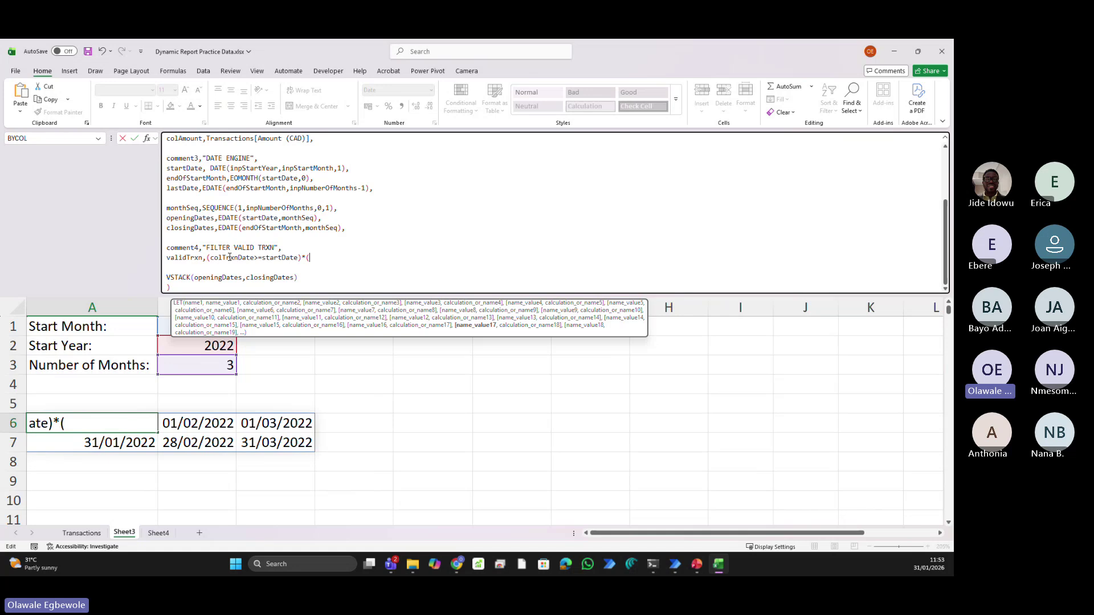
type("col")
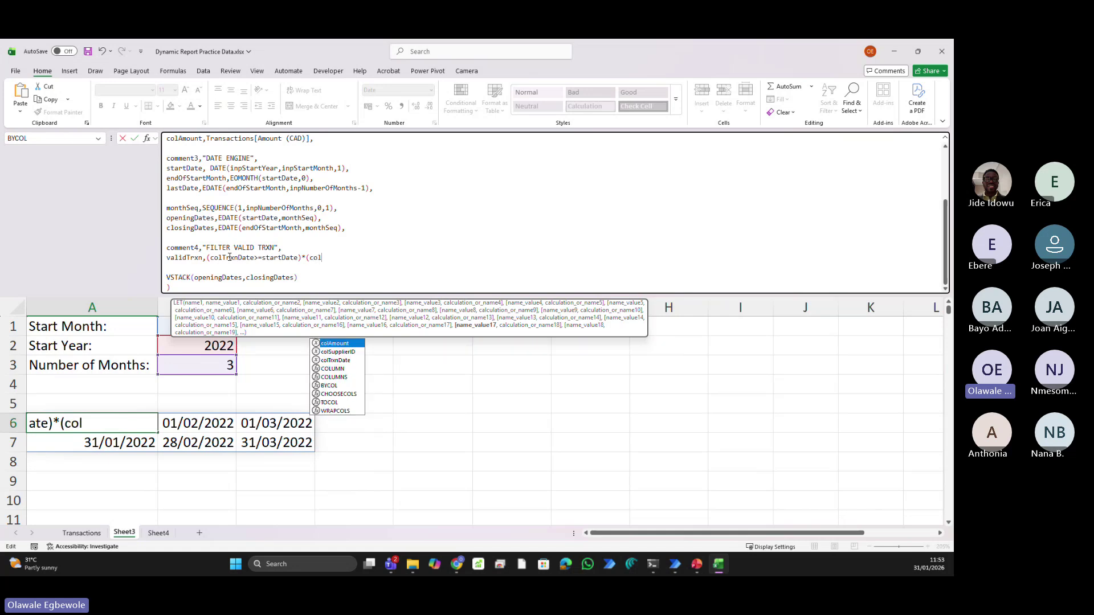
key("Down")
key("Down")
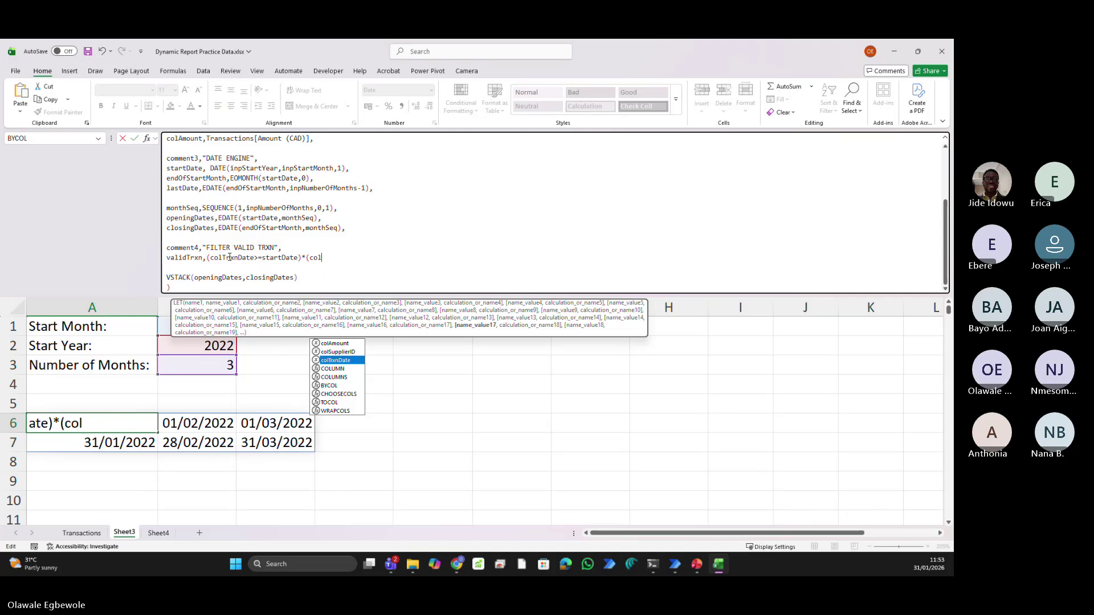
key("Tab")
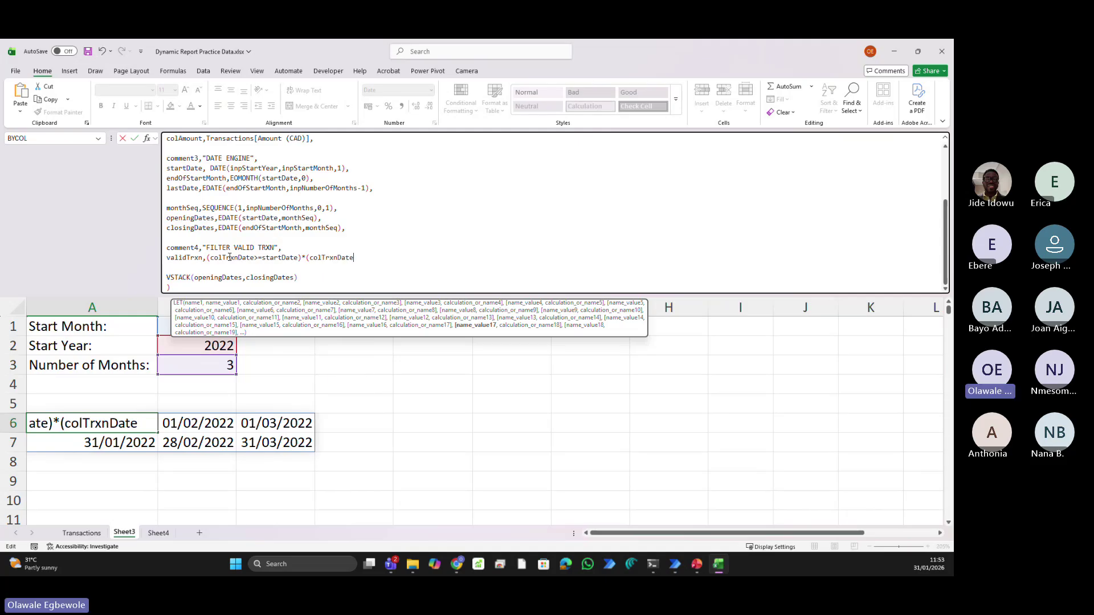
type("<=")
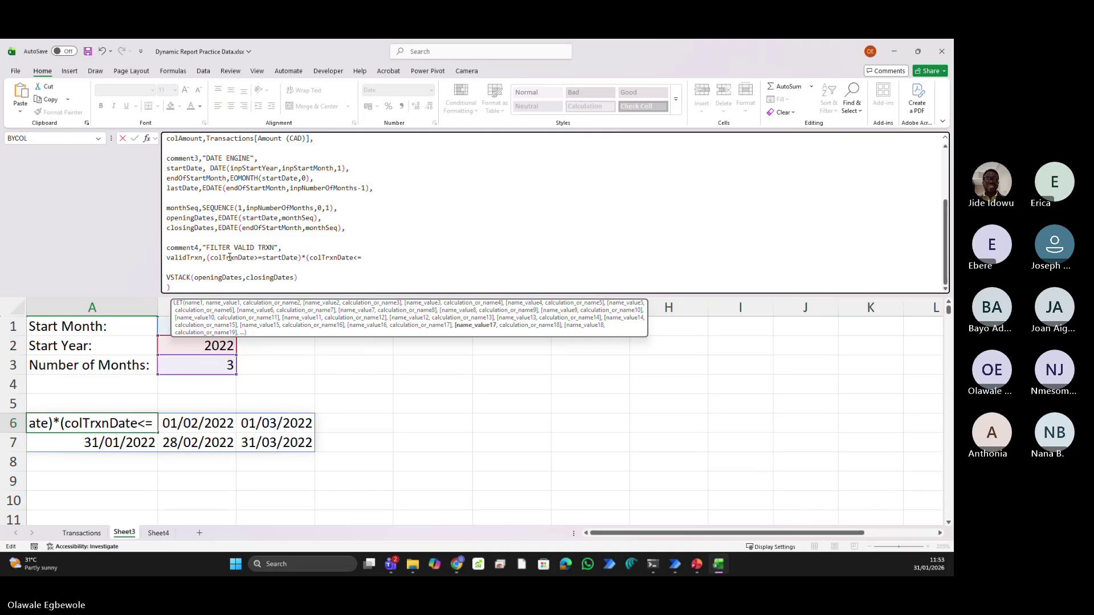
type("last")
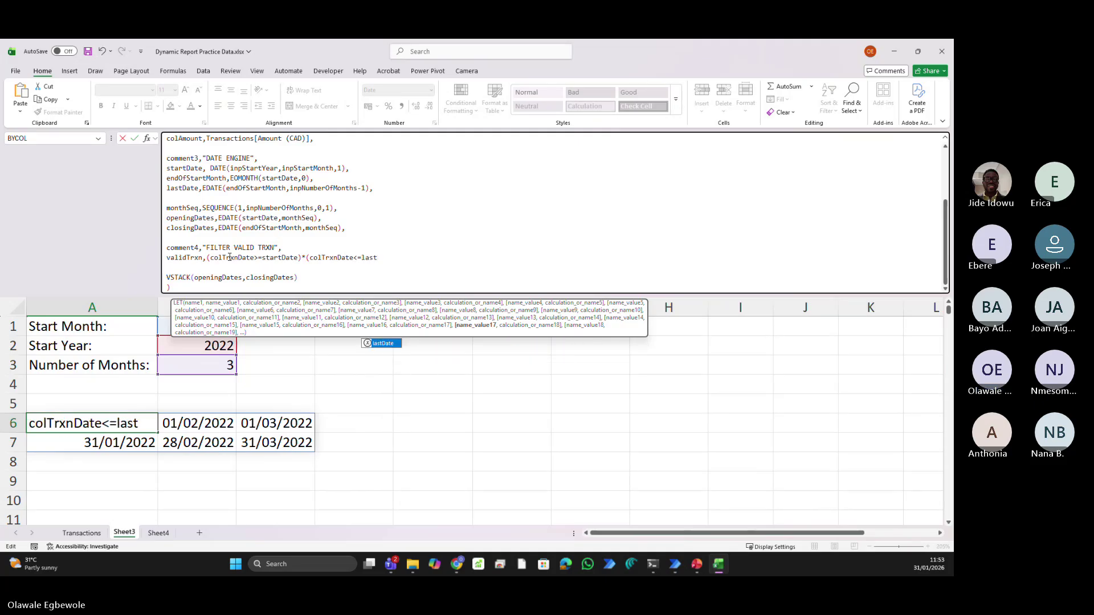
key("Tab")
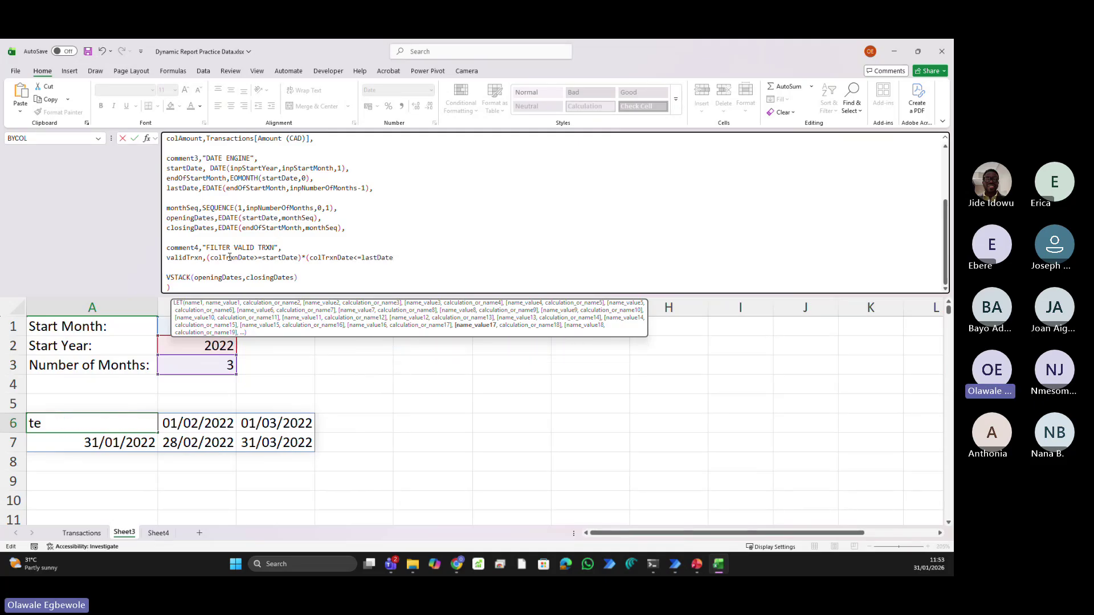
type(")")
Wrap the two multiplied validTrxn conditions in an outer pair of parentheses and end the definition with a comma
left_click(205, 258)
type(",(")
left_click(407, 257)
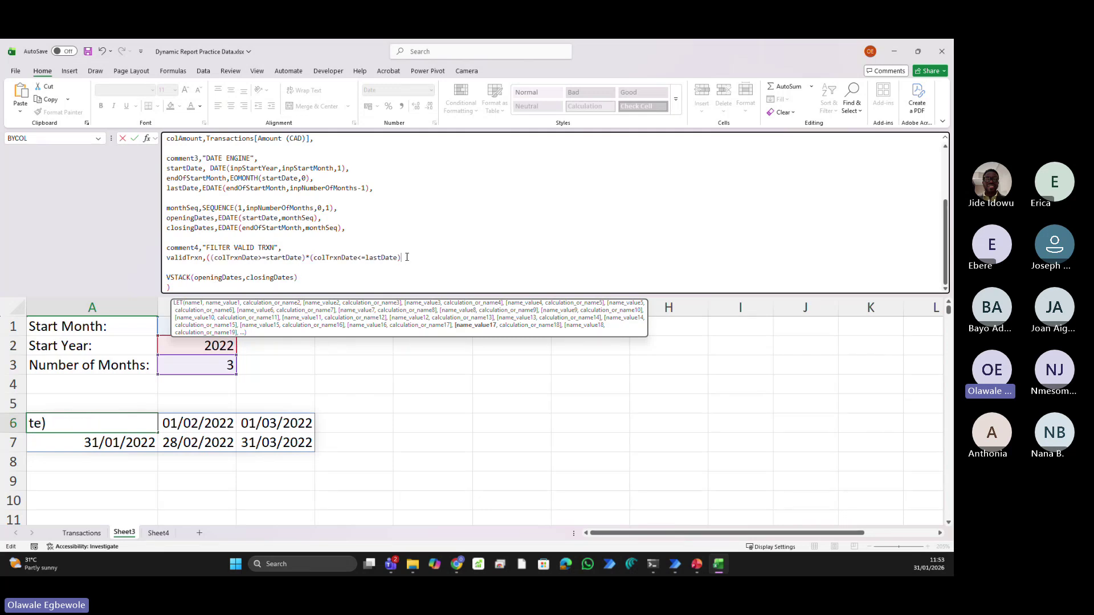
type("),")
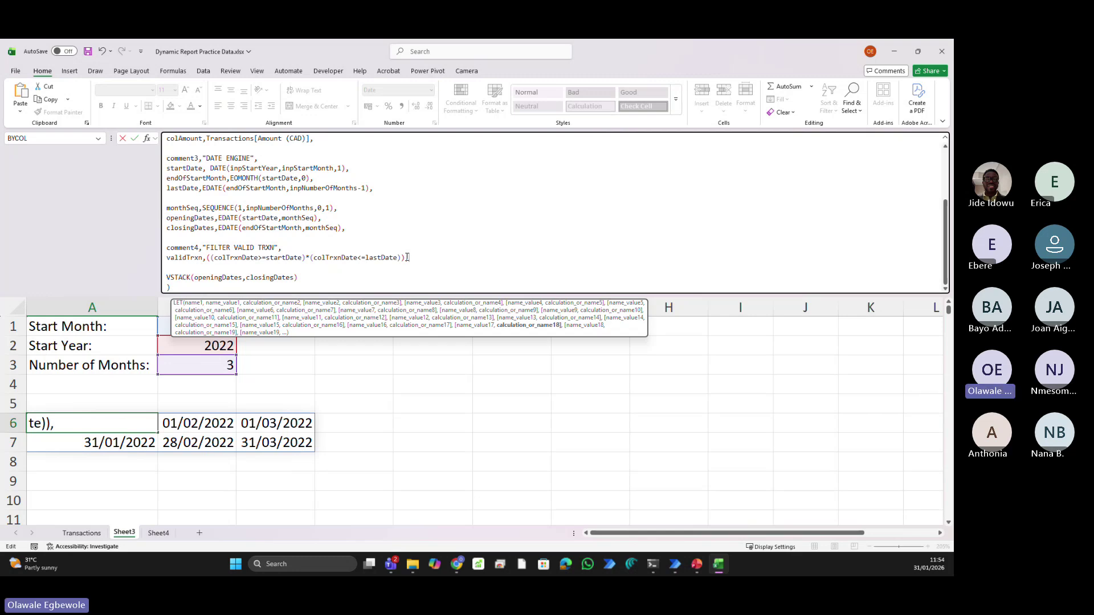
Add a supplierList definition below validTrxn in the A6 LET formula, using FILTER(colSupplierID,validTrxn) and ending with a comma
key("alt+Return")
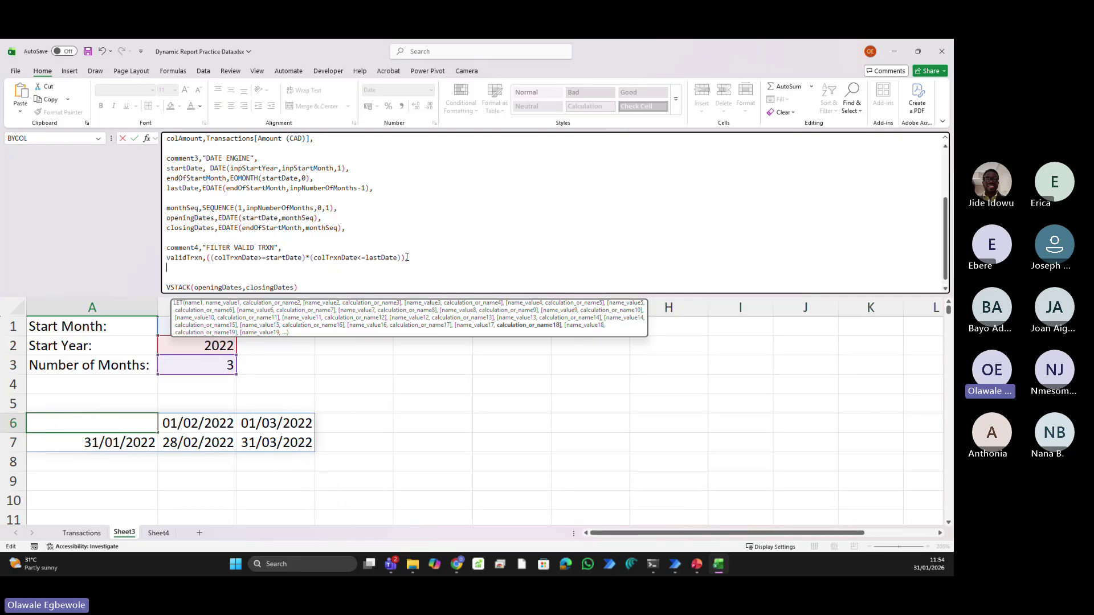
type("supplie")
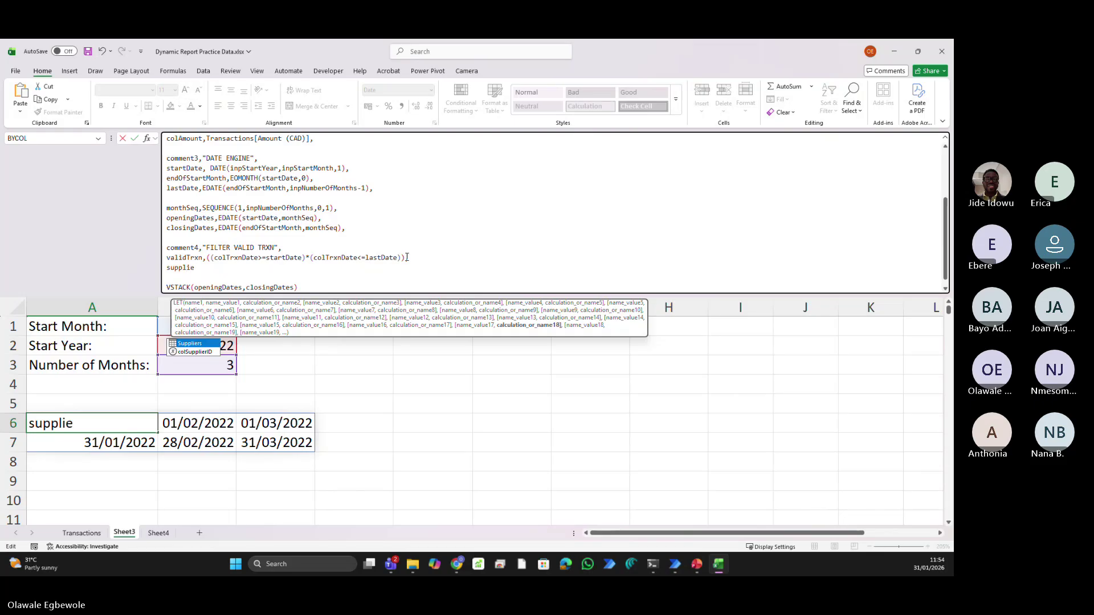
type("rLi")
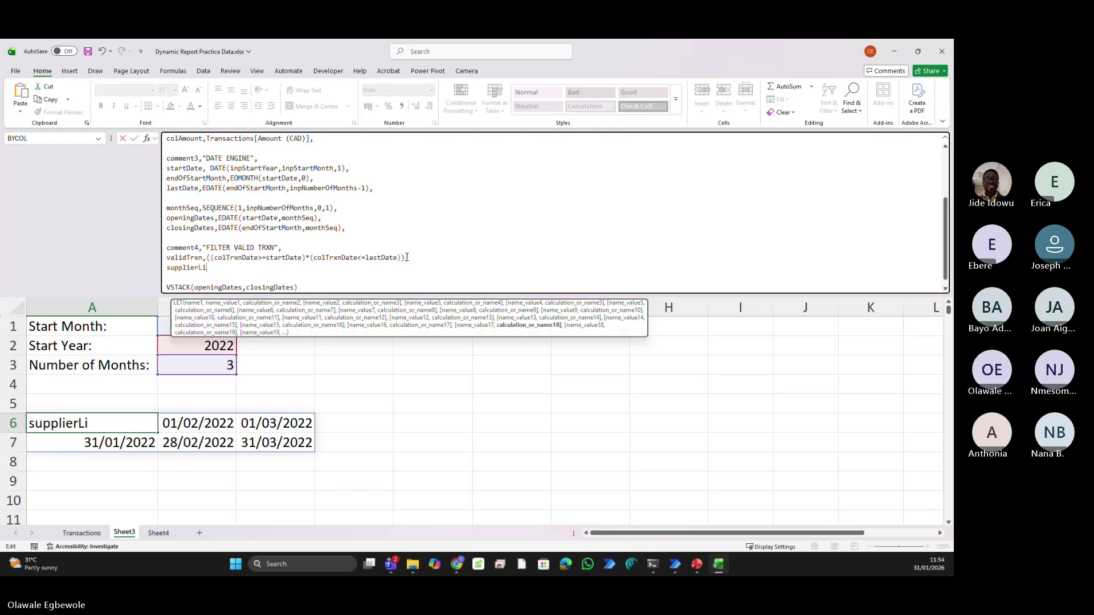
type("st,")
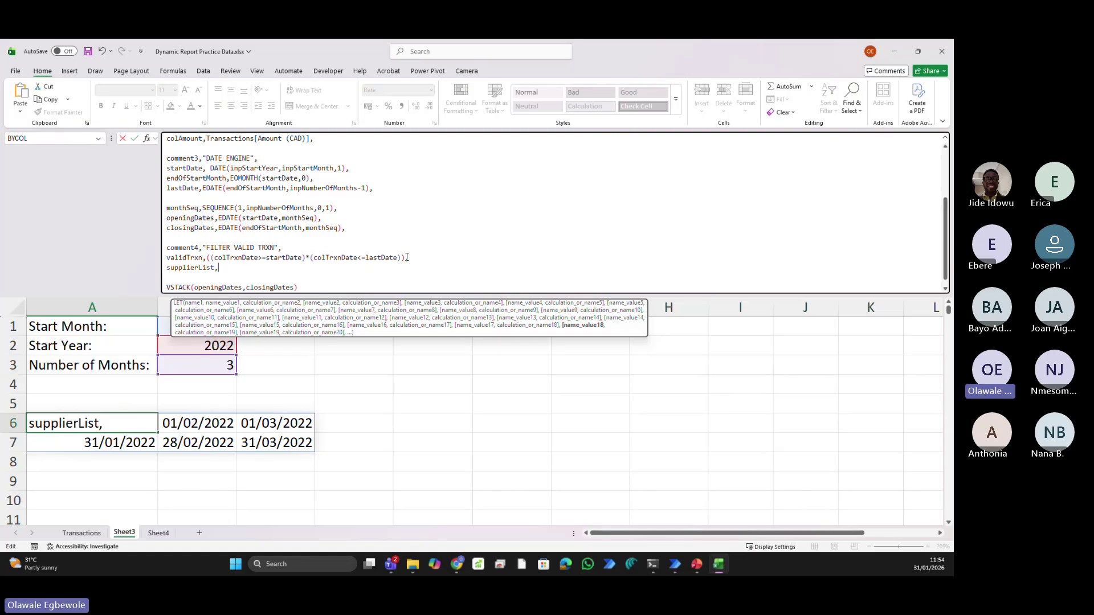
type("fil")
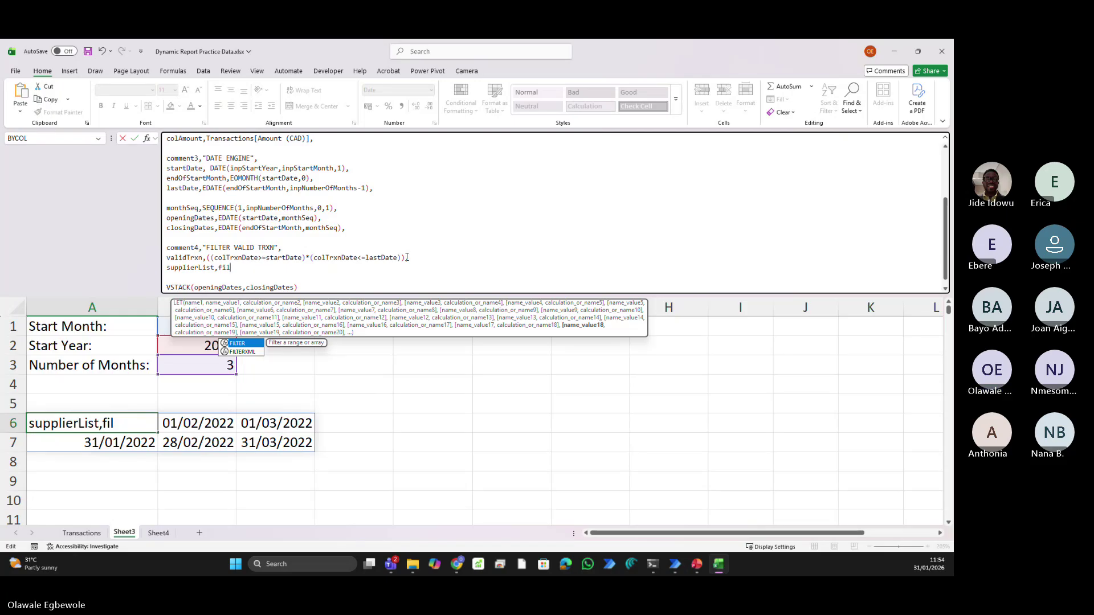
key("Tab")
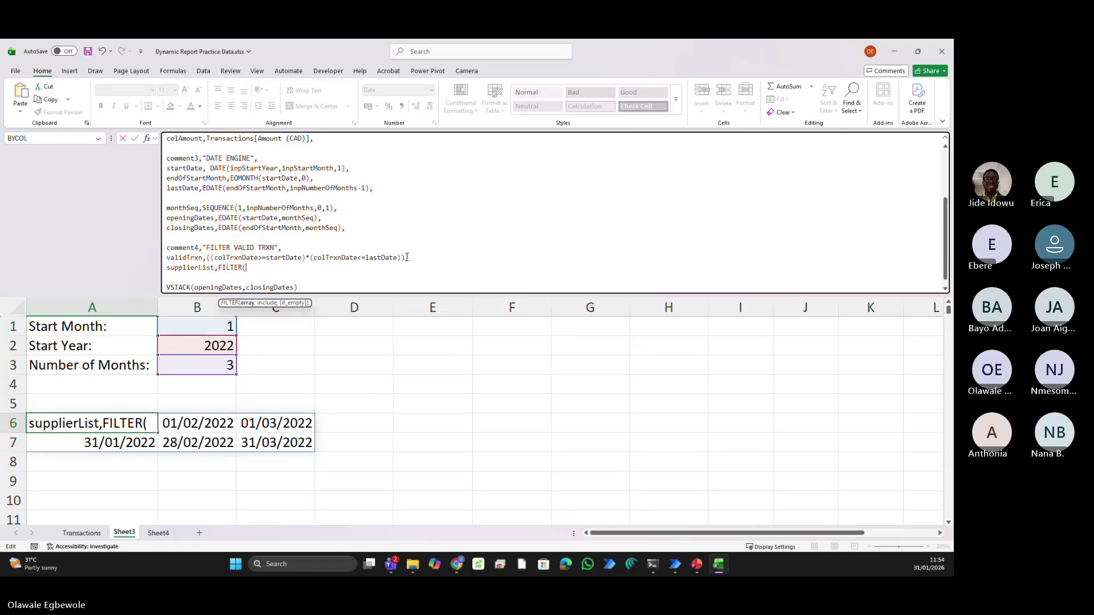
type("colSupplierID")
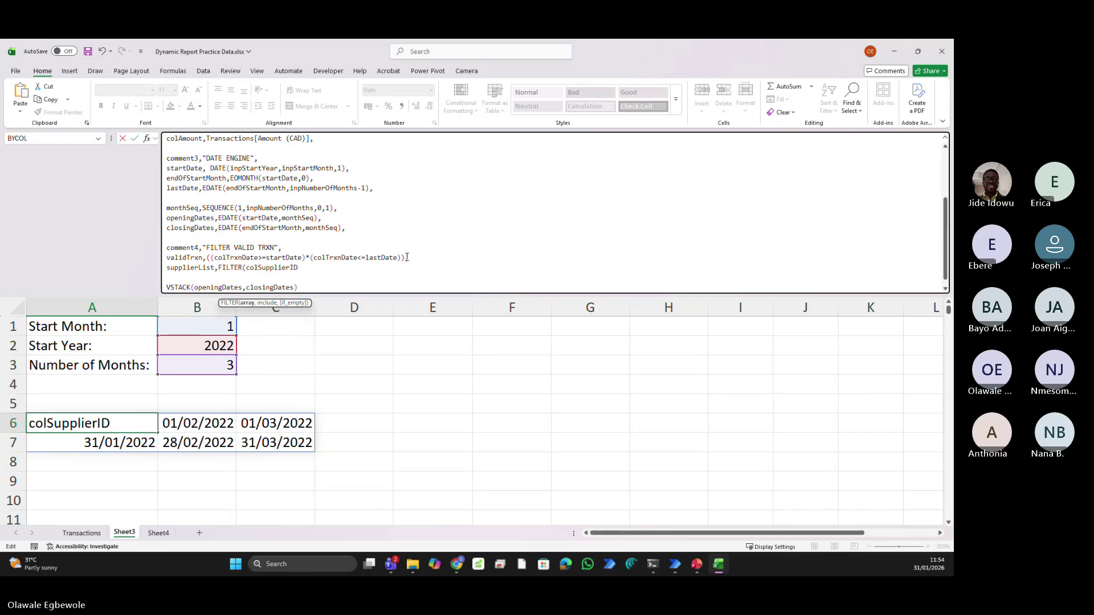
type("          ,")
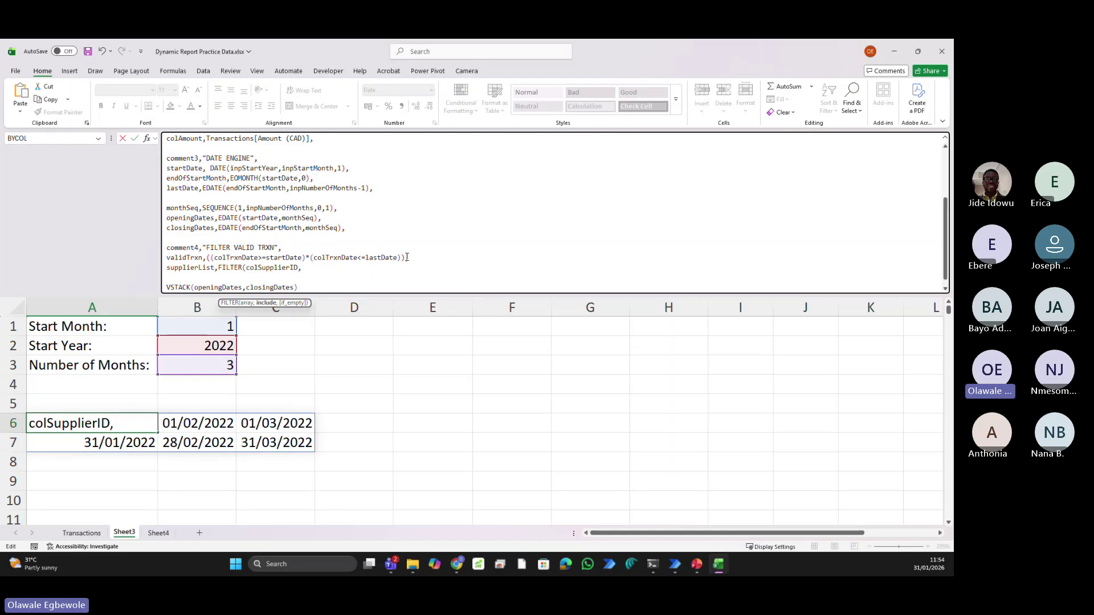
type("vali")
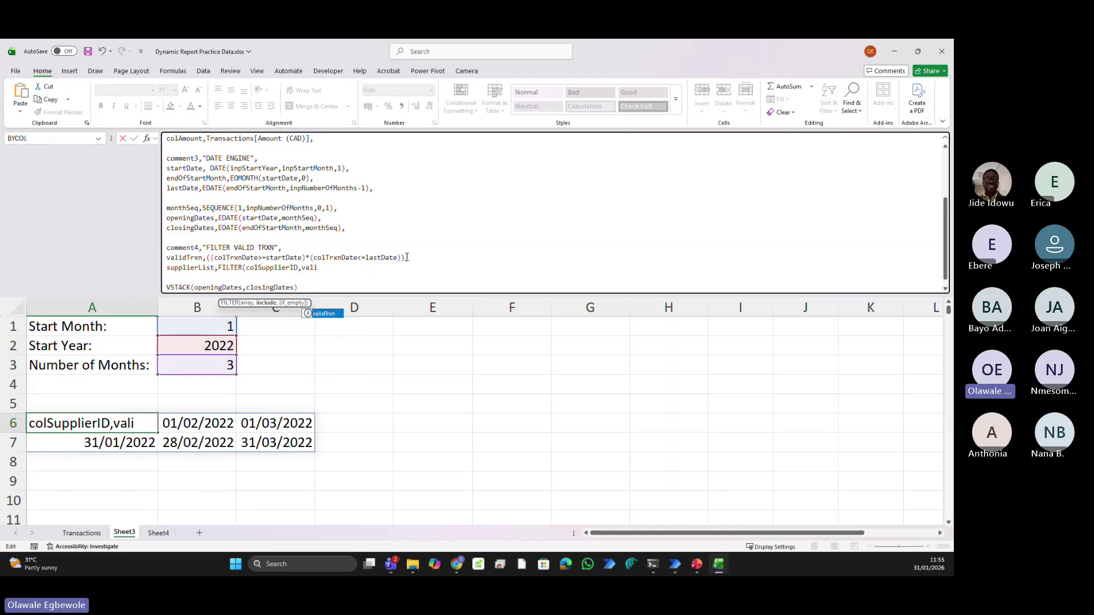
key("Tab")
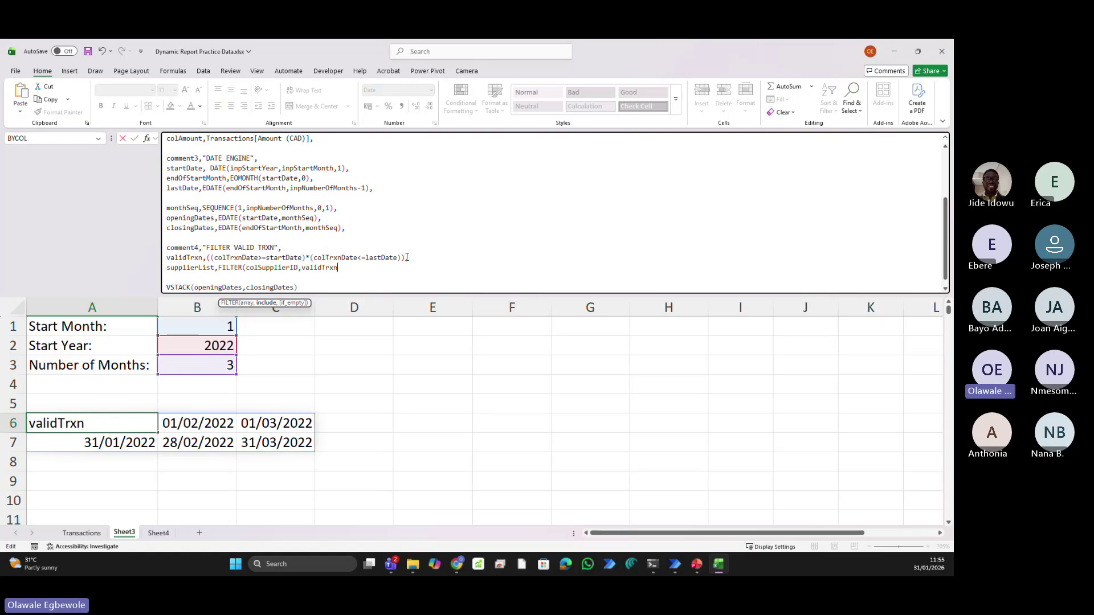
type(")")
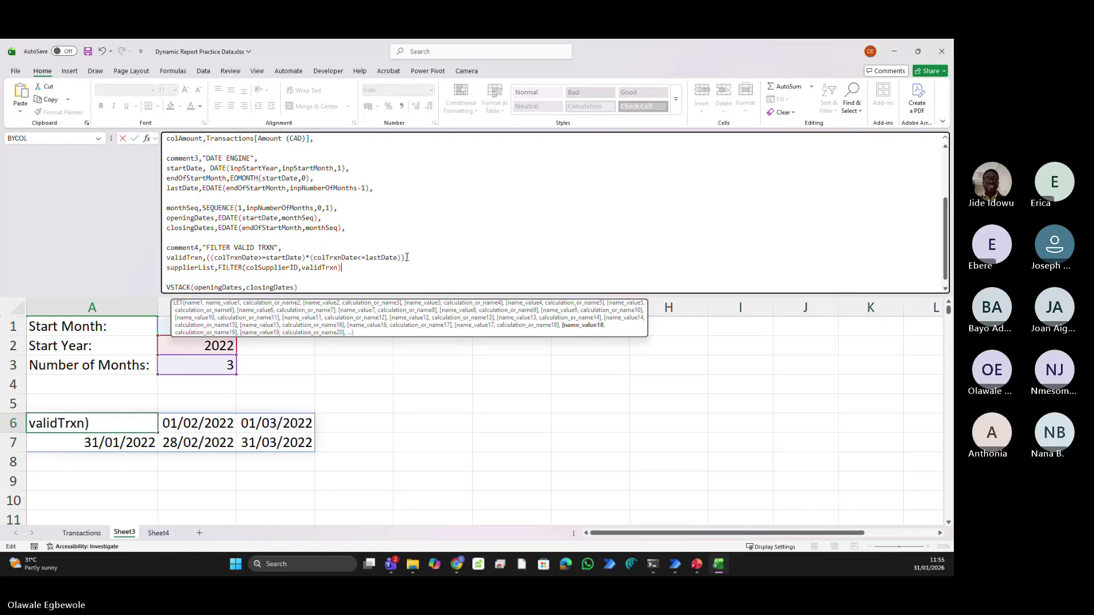
type(",")
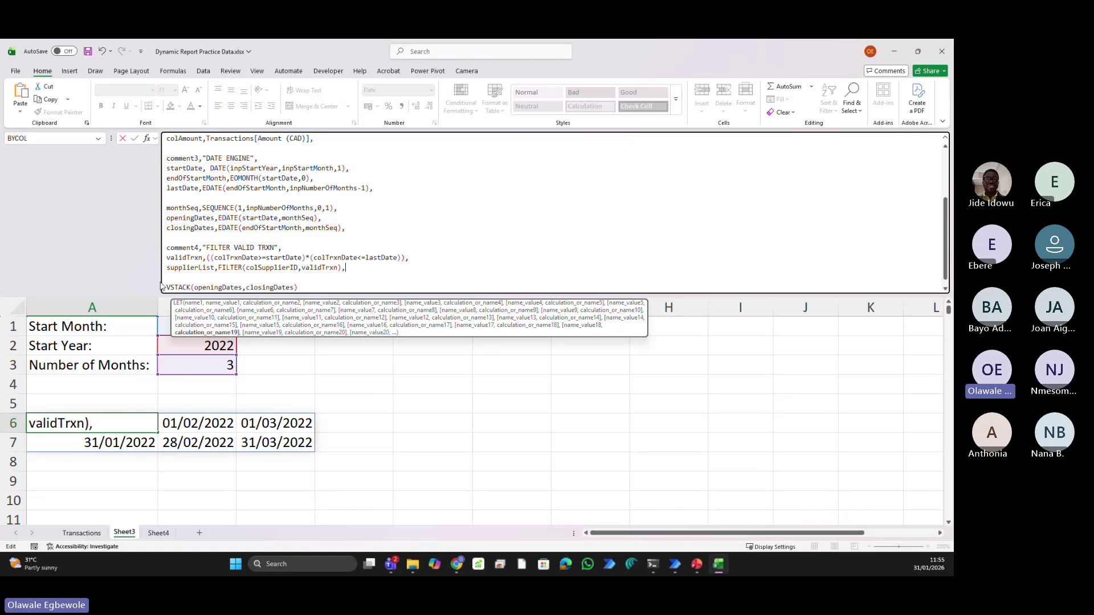
Replace the final VSTACK(openingDates,closingDates) output of the LET formula with supplierList and commit the formula
left_click_drag(168, 270, 214, 271)
key("ctrl+c")
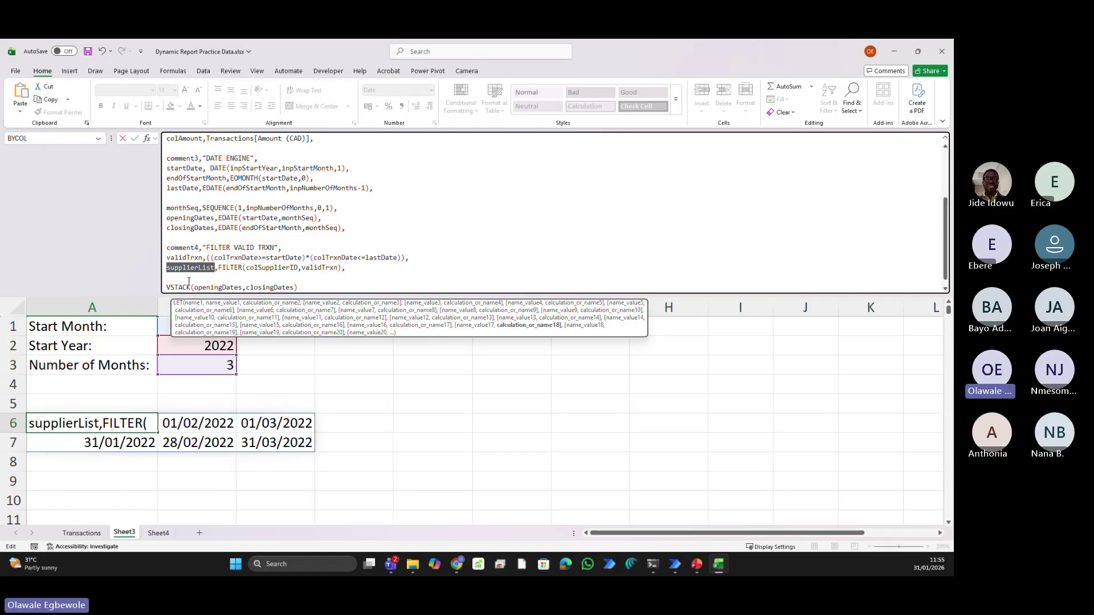
left_click_drag(168, 289, 300, 289)
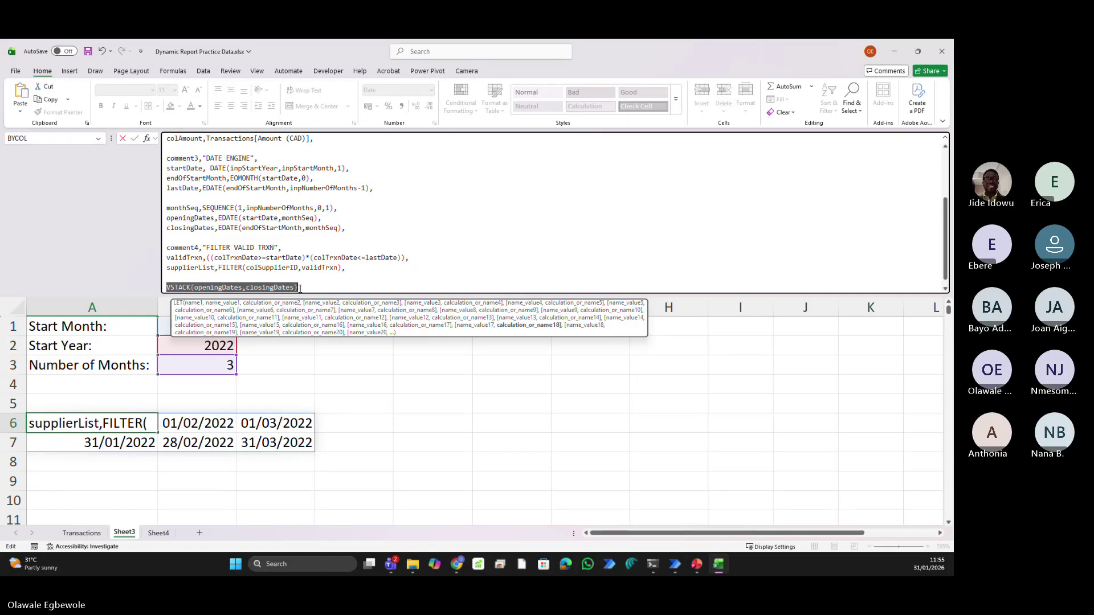
key("ctrl+v")
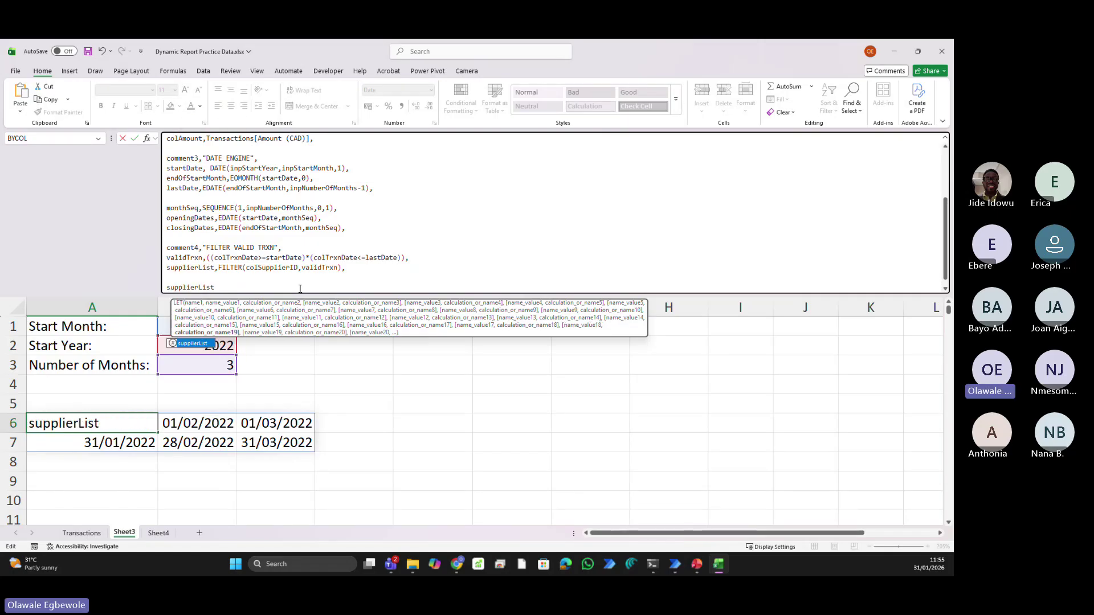
scroll(331, 267, "down", 1)
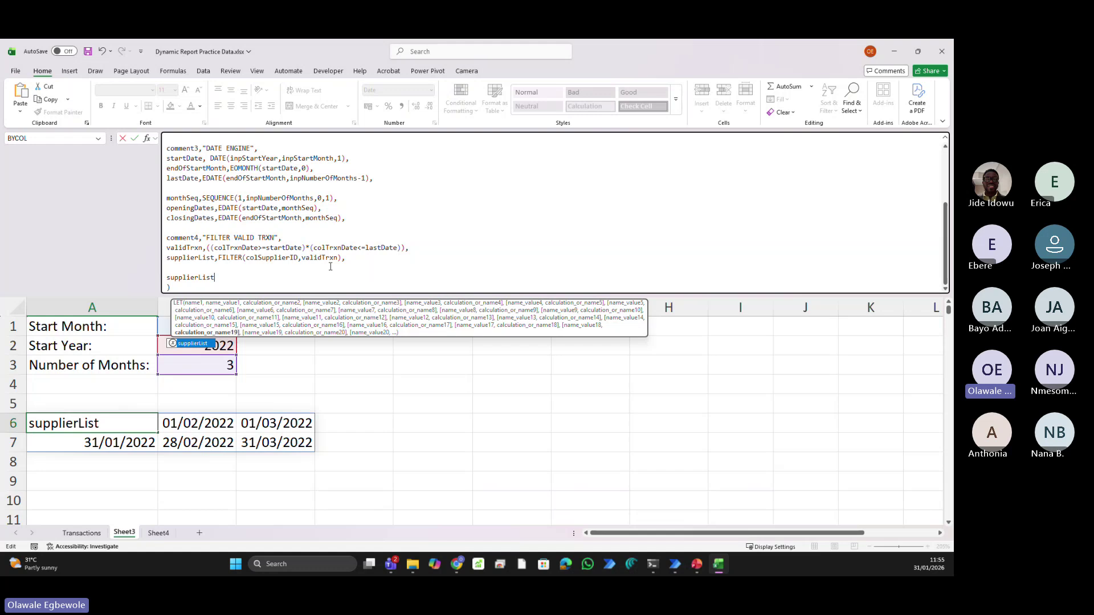
key("Tab")
Examine the spilled supplier IDs in column A for suppliers that occur more than once
scroll(108, 425, "down", 3)
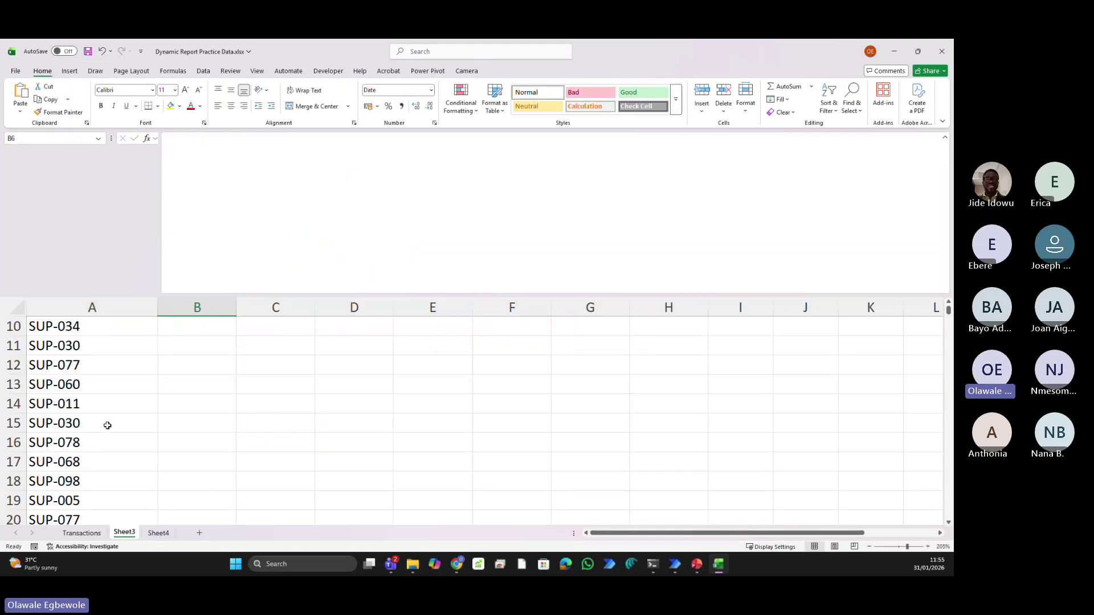
scroll(107, 425, "down", 2)
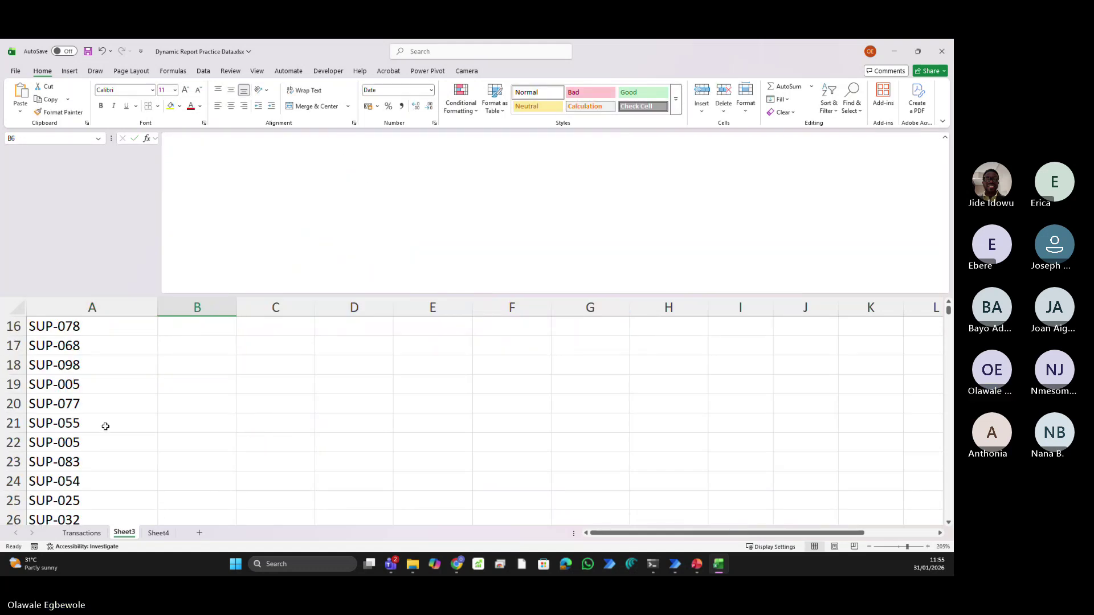
scroll(106, 427, "down", 2)
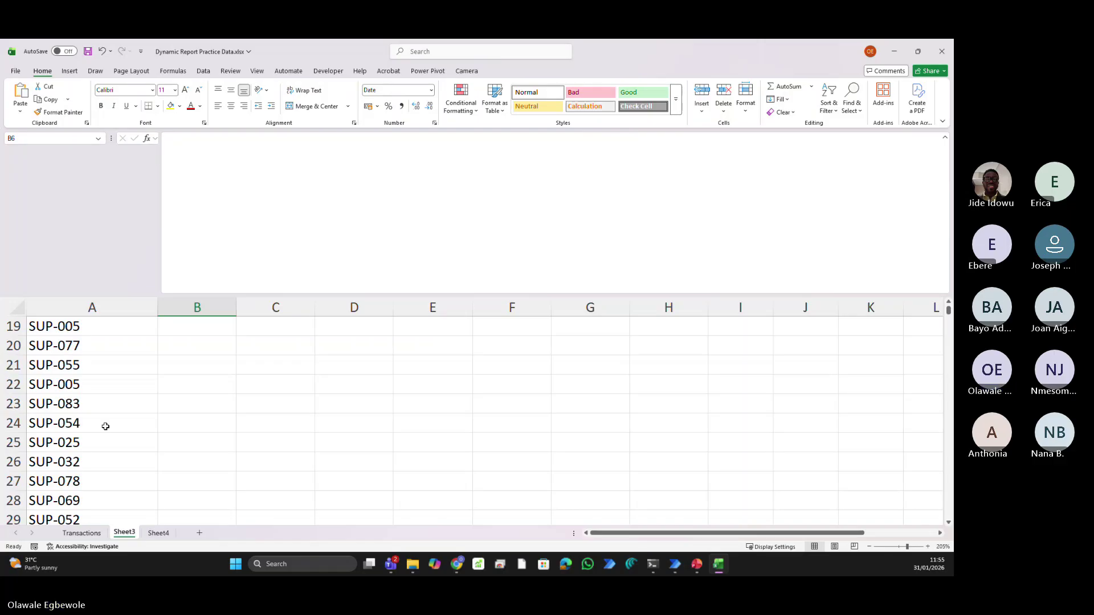
scroll(105, 427, "up", 5)
scroll(105, 427, "up", 1)
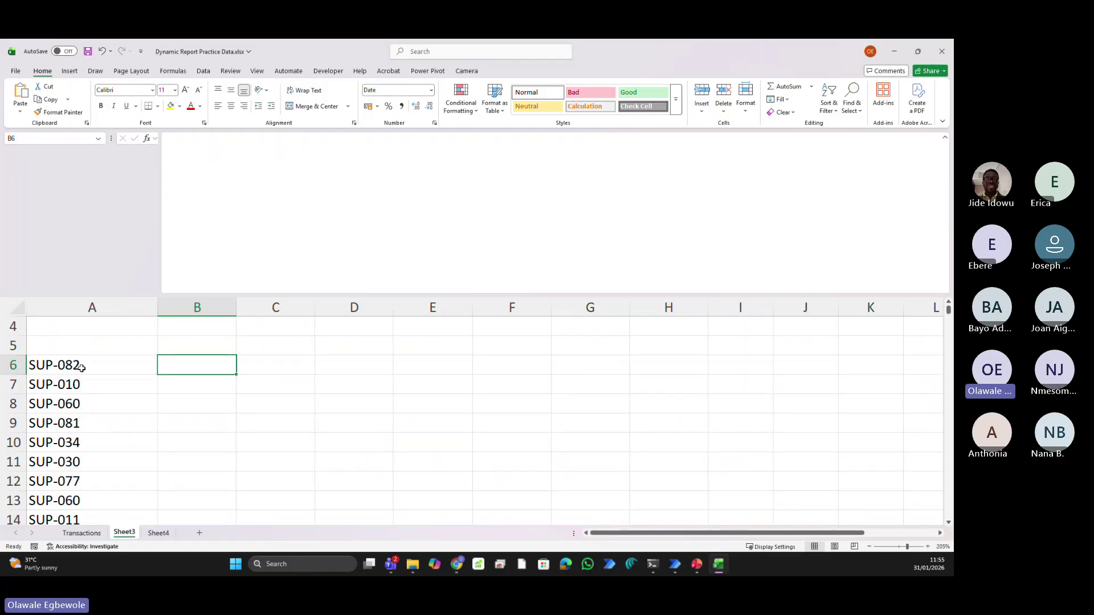
scroll(81, 368, "up", 1)
scroll(85, 376, "down", 1)
scroll(86, 386, "down", 4)
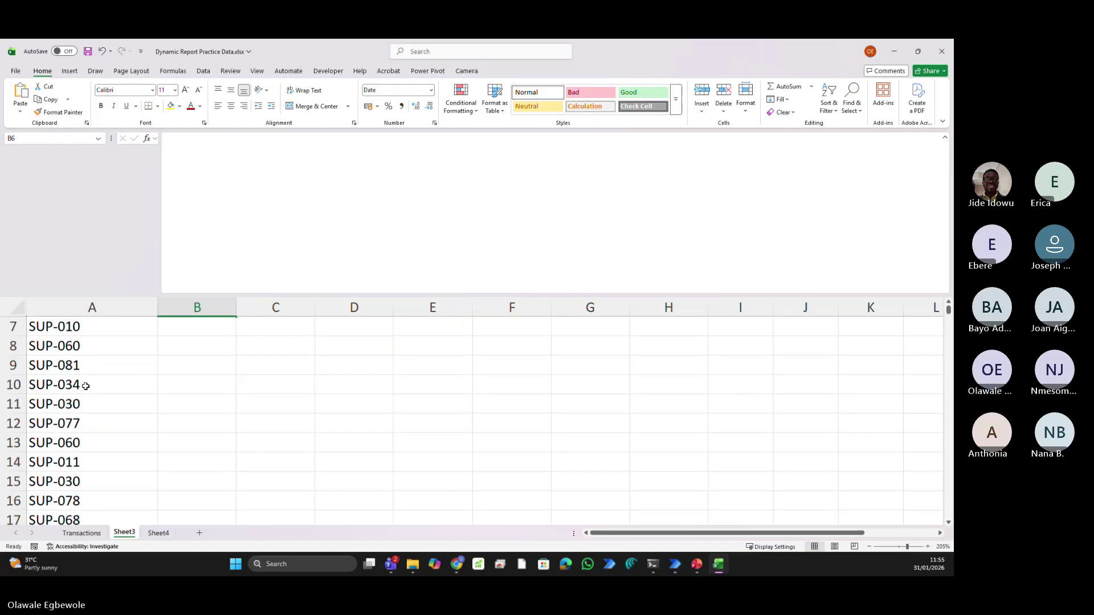
scroll(86, 386, "down", 4)
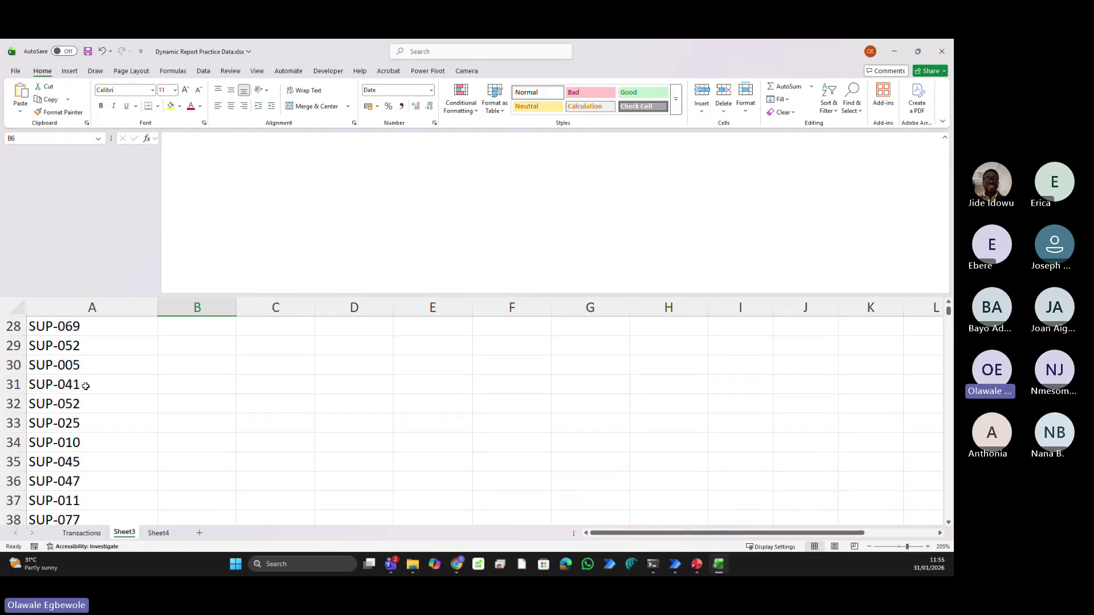
scroll(85, 387, "up", 8)
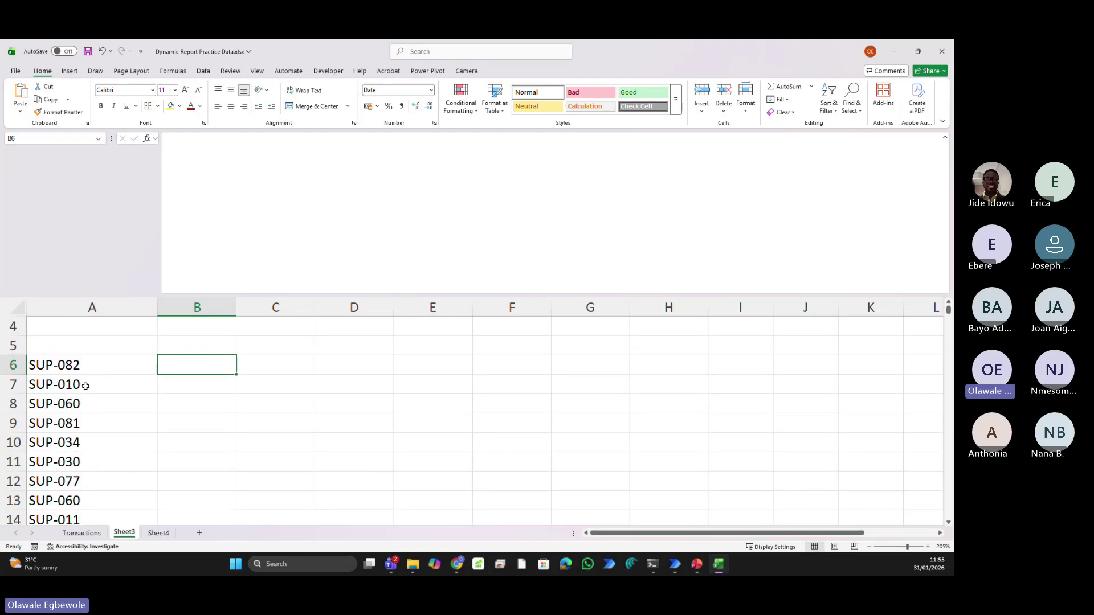
left_click(84, 384)
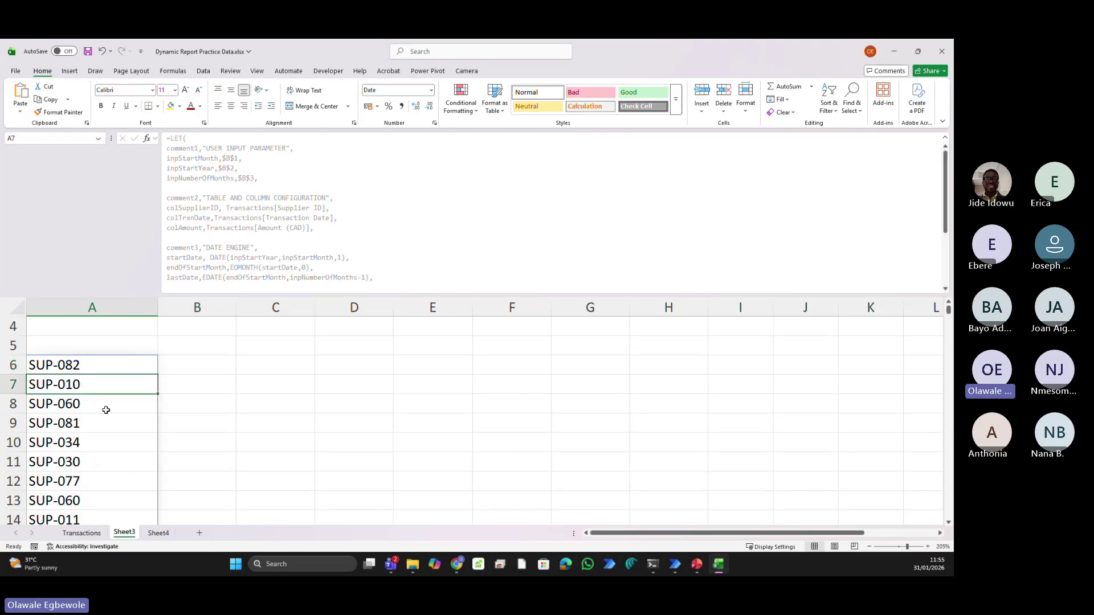
scroll(106, 411, "down", 7)
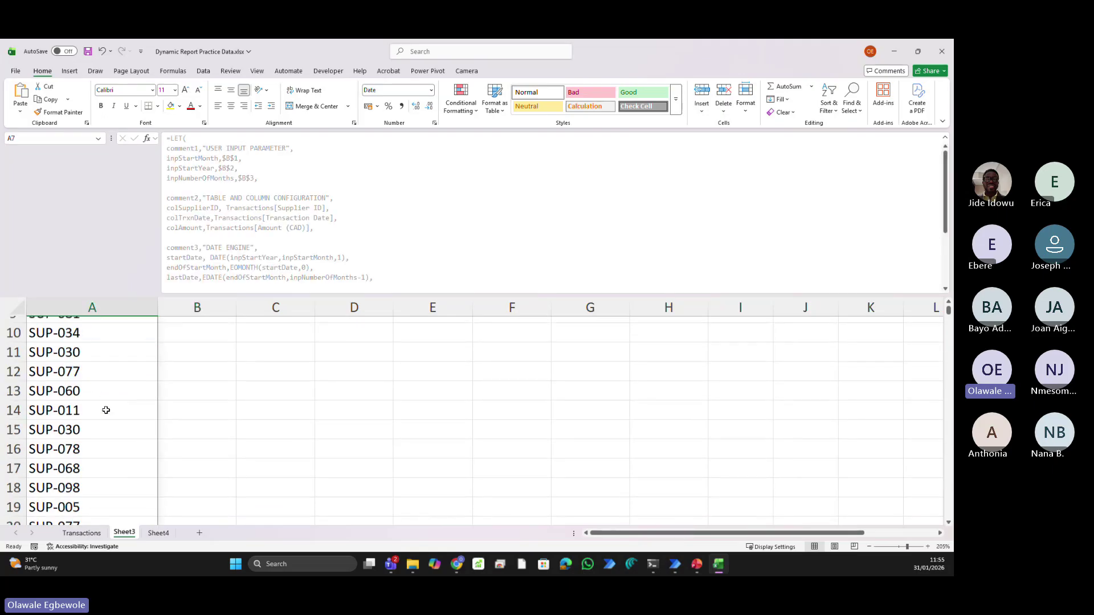
scroll(106, 411, "down", 1)
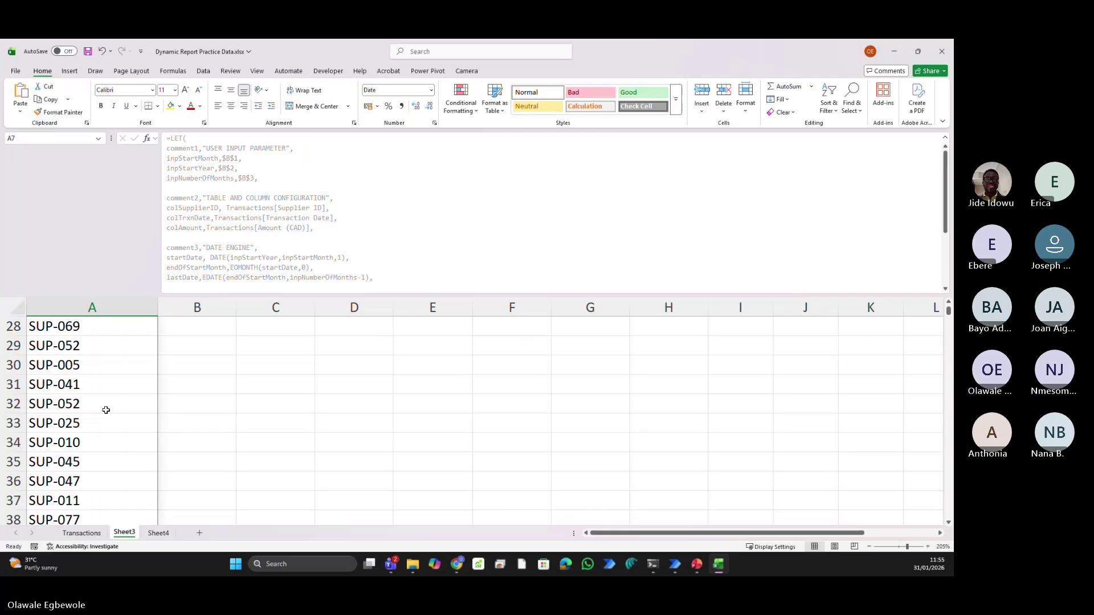
left_click(82, 444)
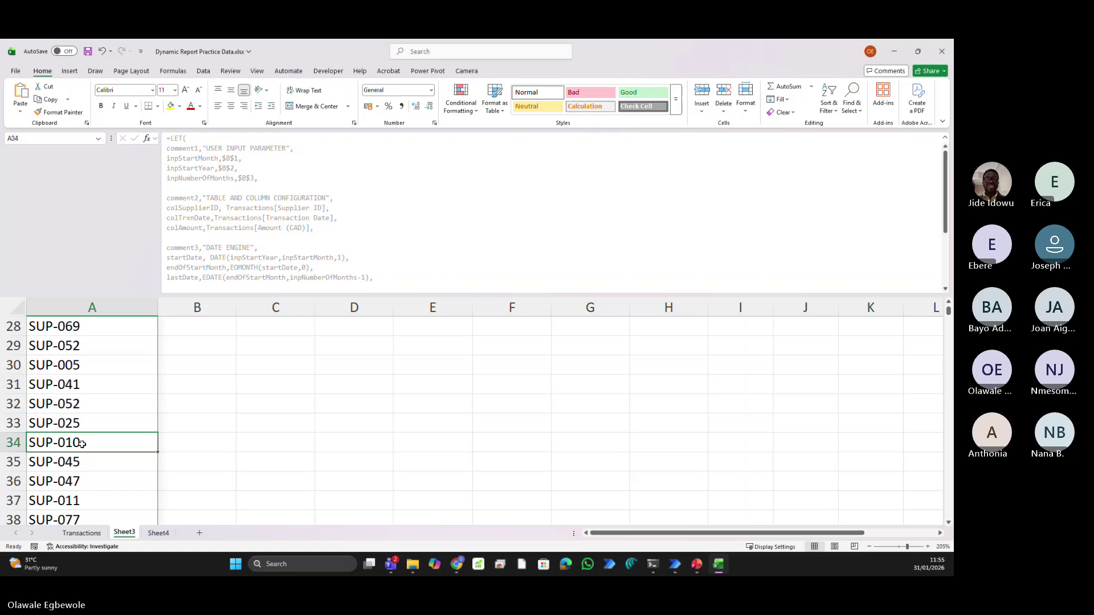
scroll(85, 440, "up", 9)
Wrap the FILTER expression of supplierList in the A6 formula in a UNIQUE function
left_click(95, 427)
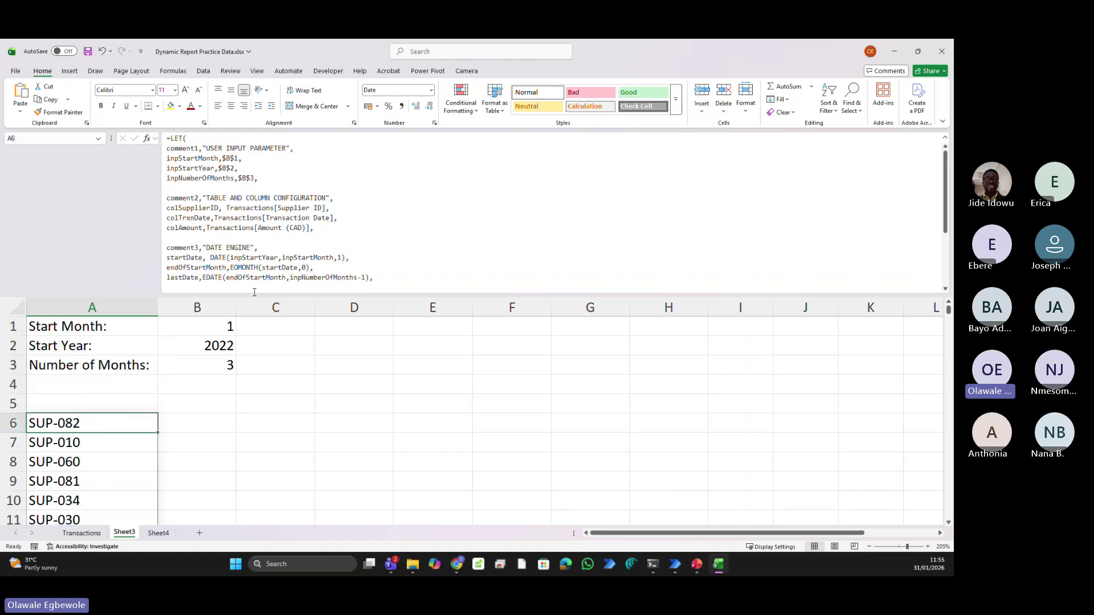
scroll(255, 265, "down", 4)
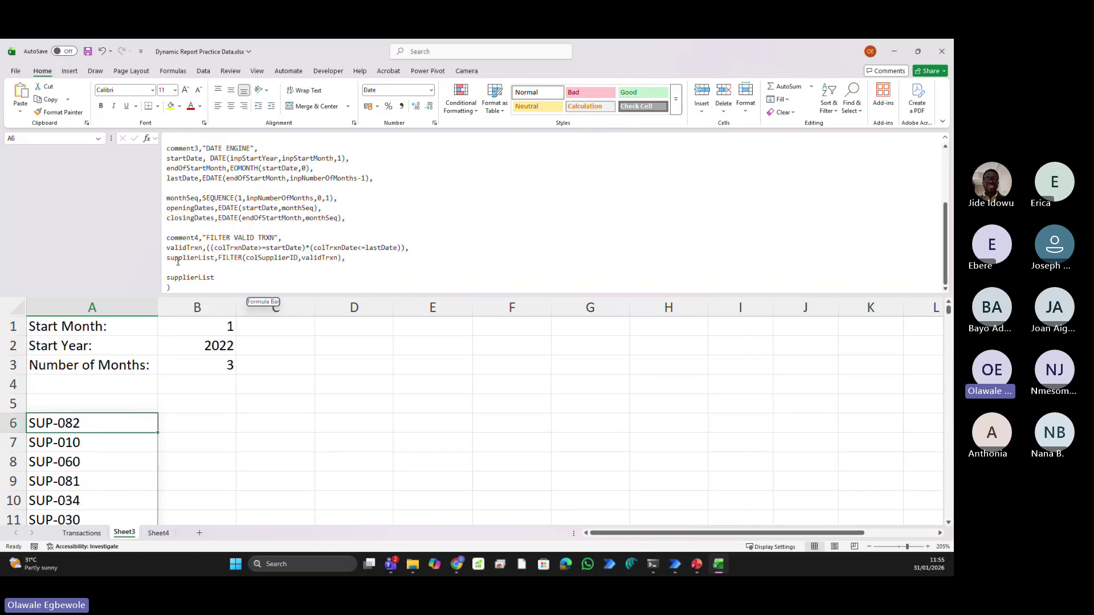
left_click(221, 259)
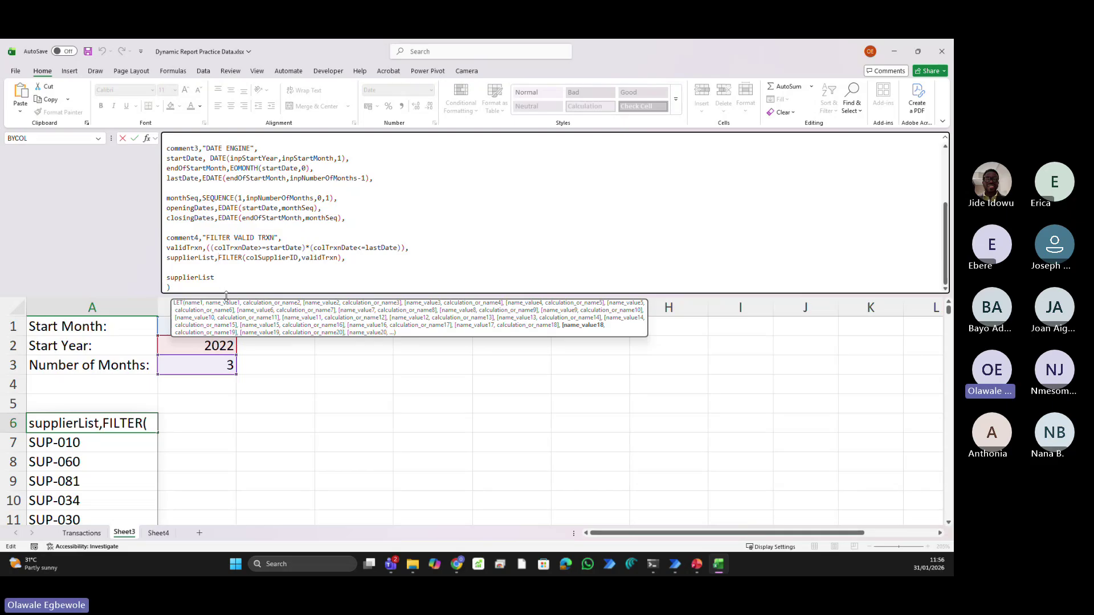
type("uni")
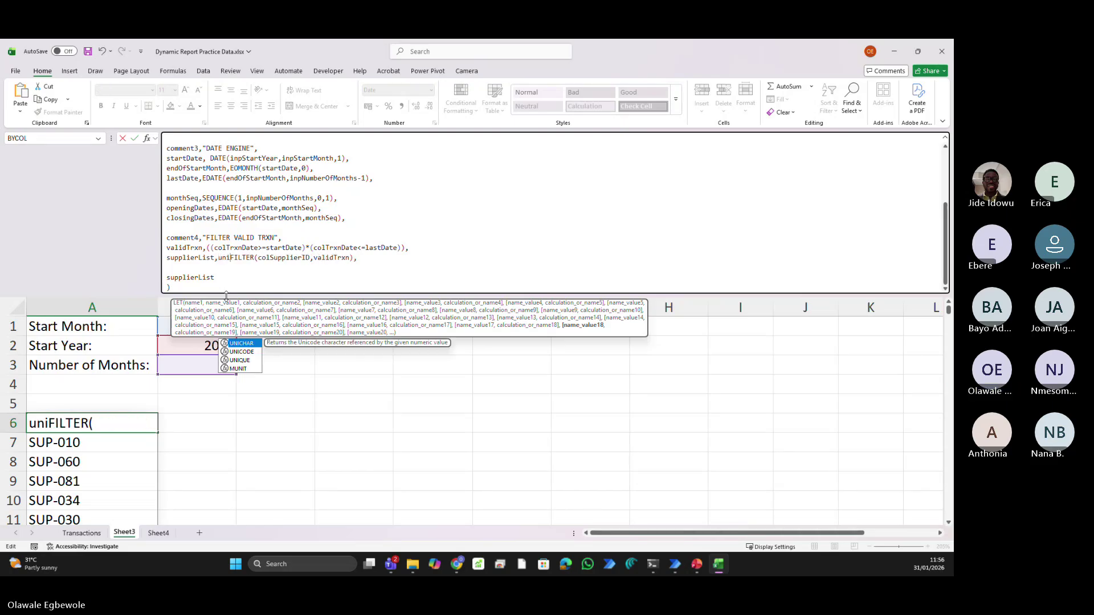
key("Down")
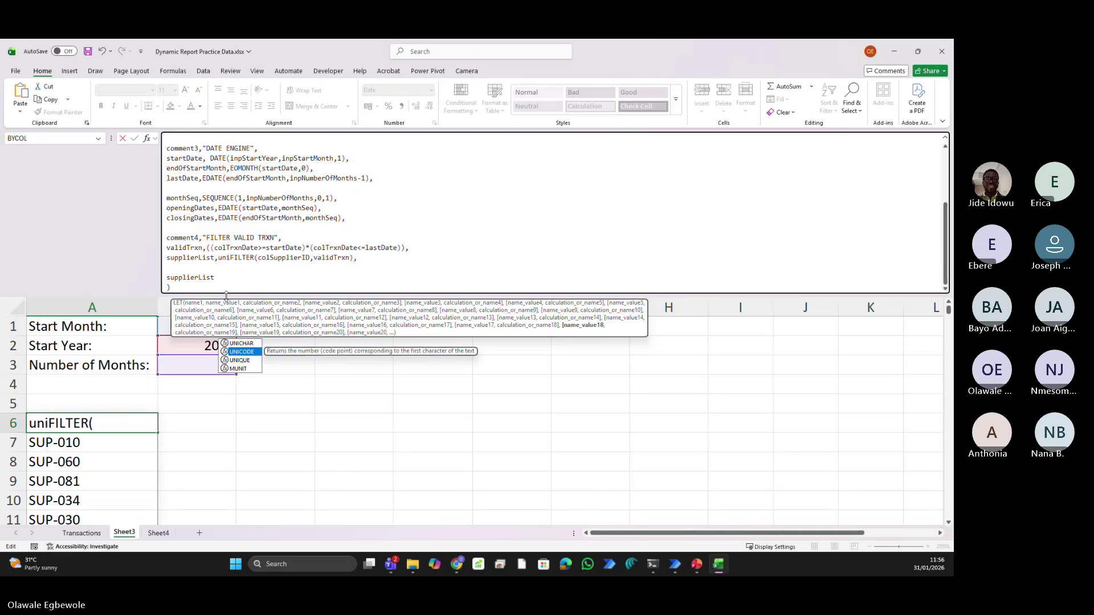
key("Down")
key("Tab")
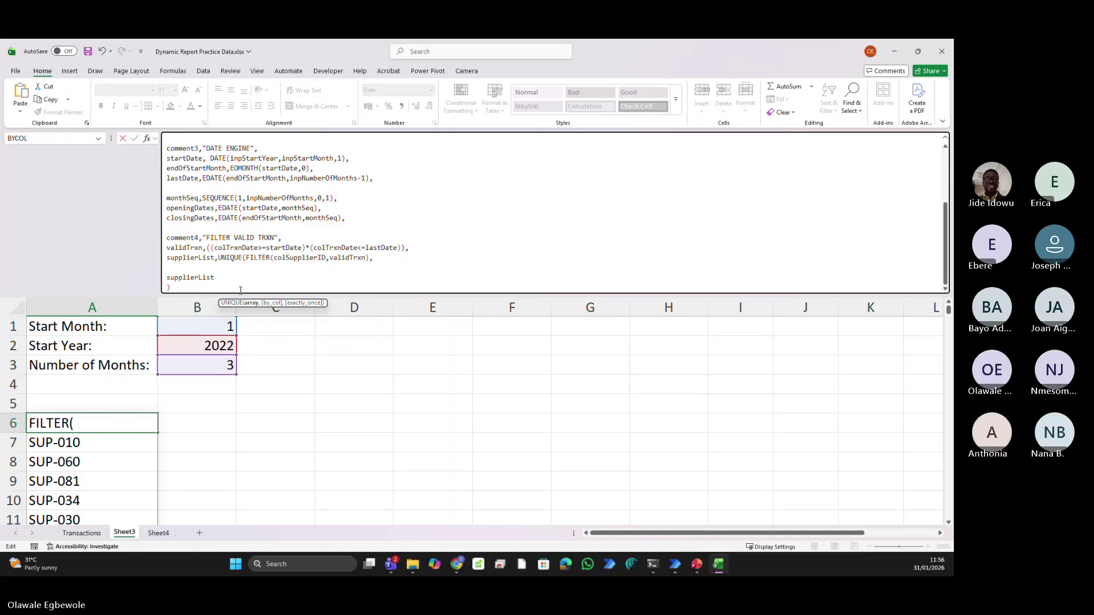
left_click(371, 257)
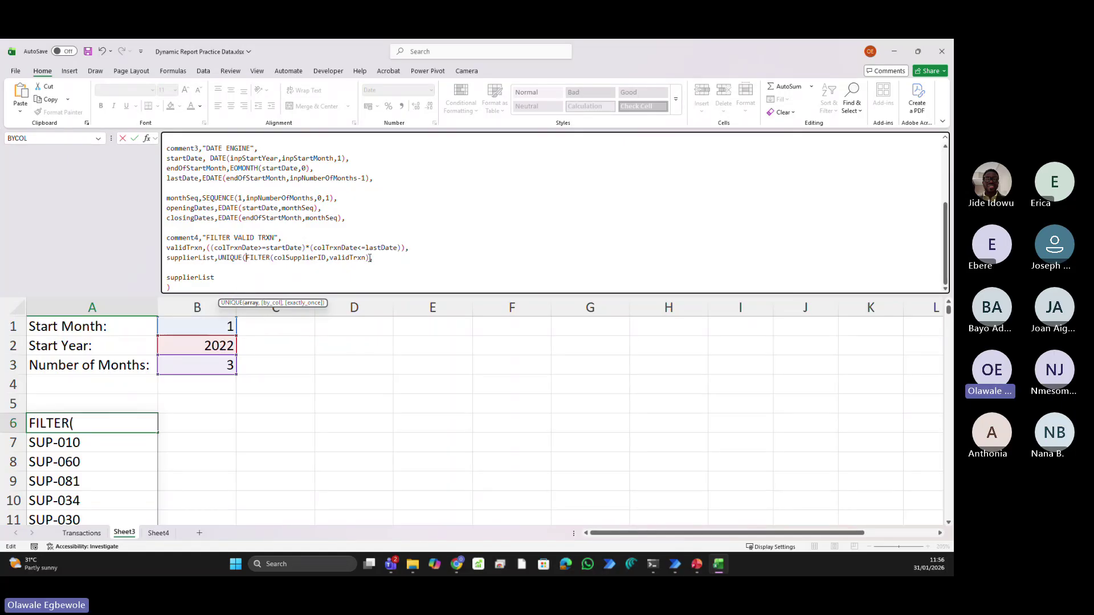
type("),")
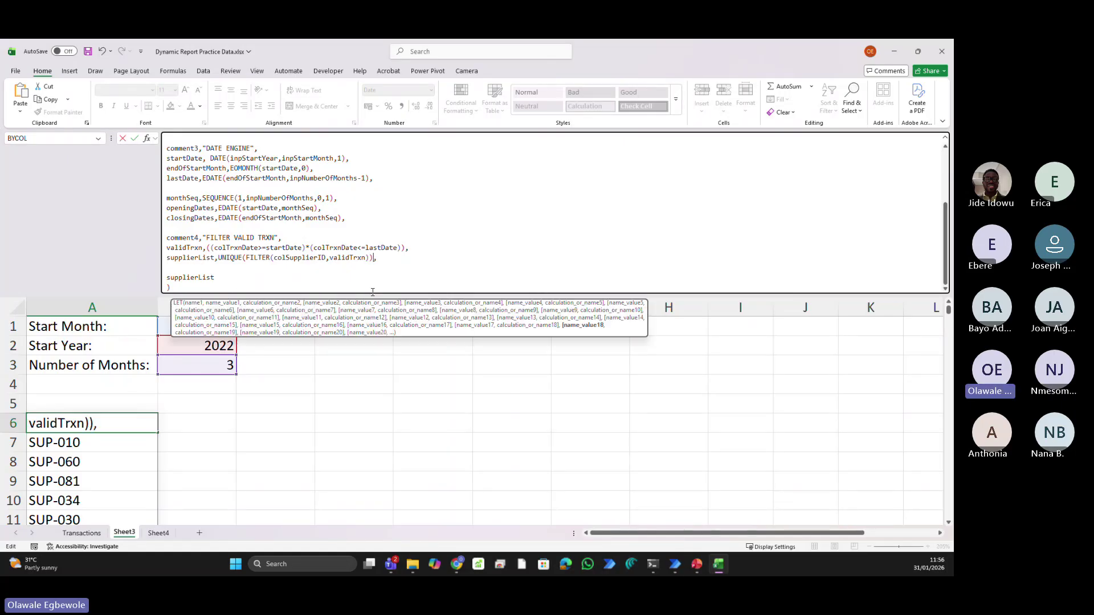
Commit the A6 formula with UNIQUE and check the spilled supplier IDs in column A for duplicates and ordering
key("Tab")
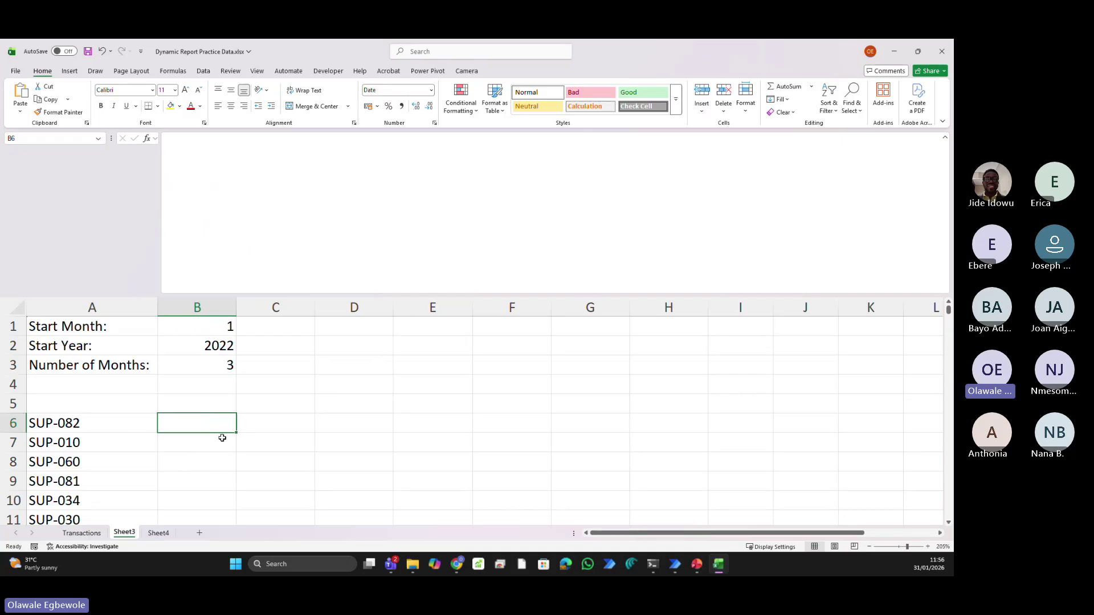
left_click(127, 422)
scroll(97, 422, "down", 10)
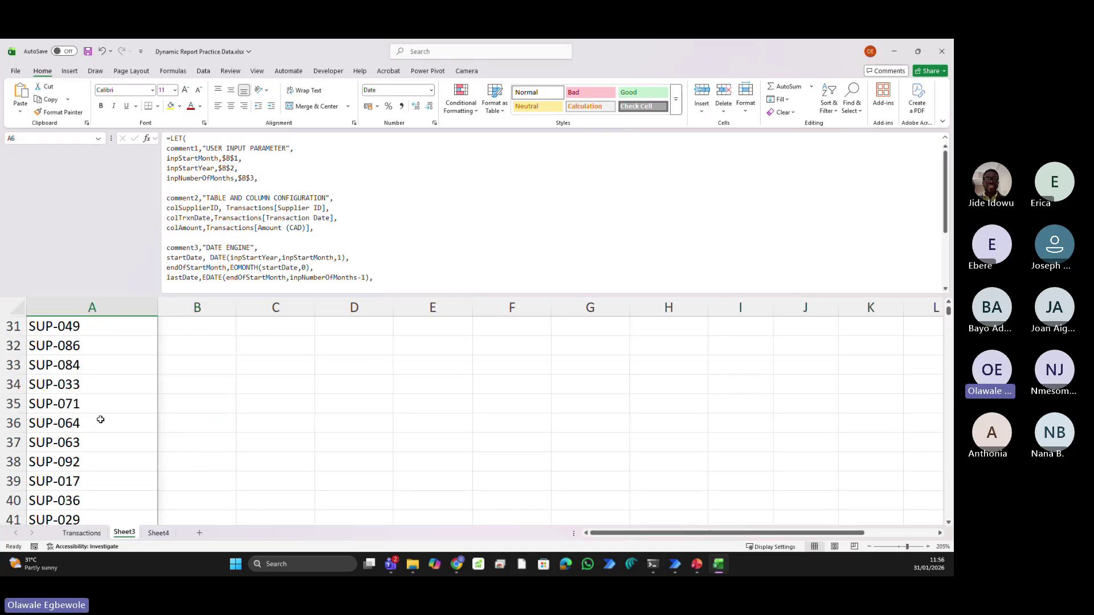
scroll(100, 420, "down", 11)
scroll(101, 420, "up", 20)
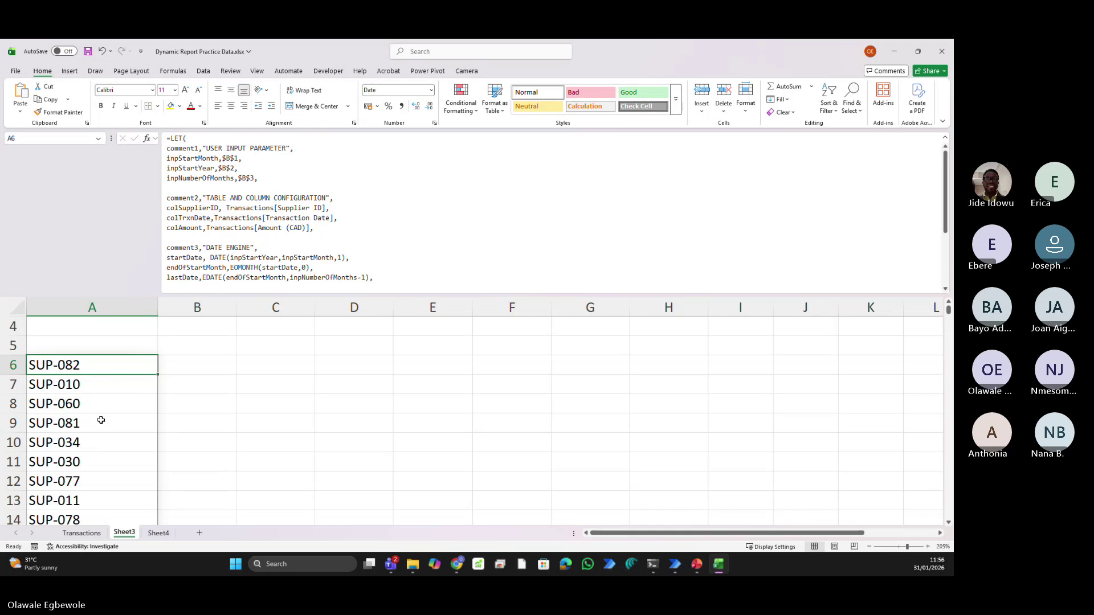
scroll(101, 420, "down", 1)
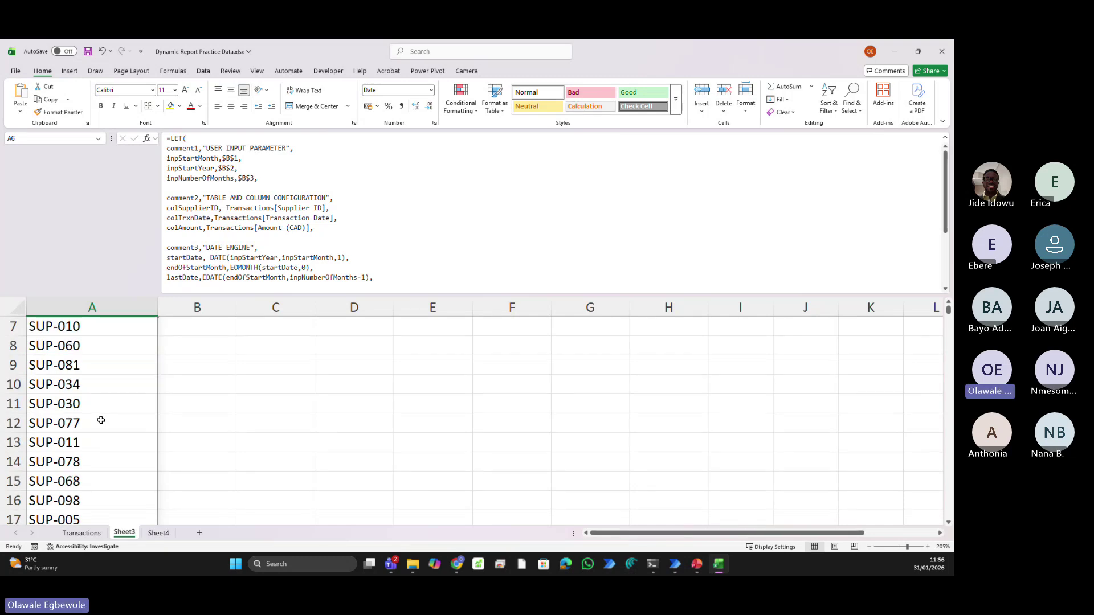
scroll(101, 420, "up", 2)
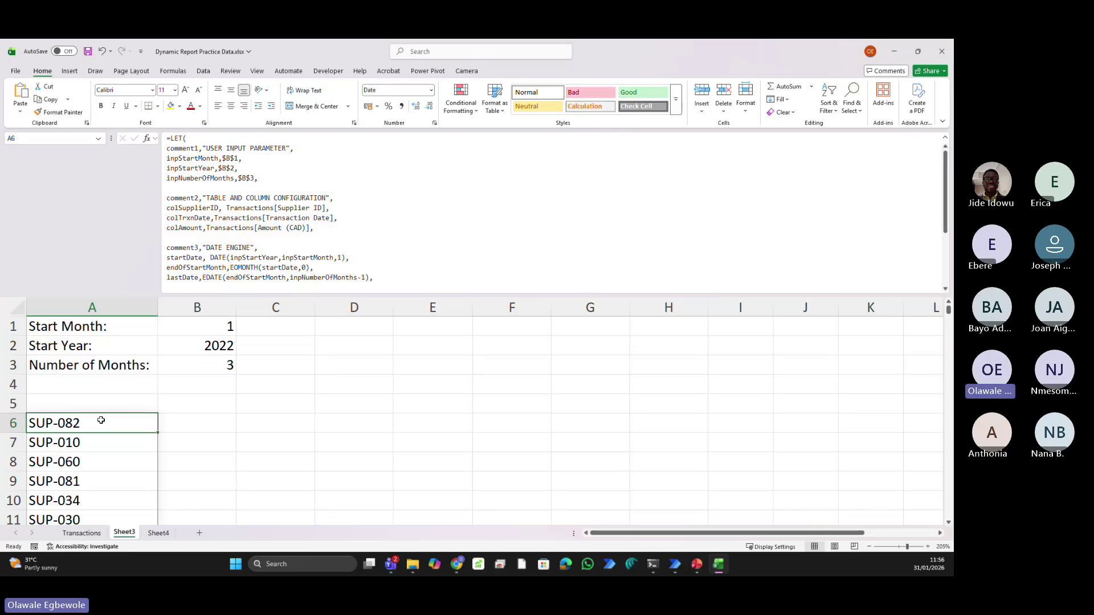
scroll(88, 441, "down", 2)
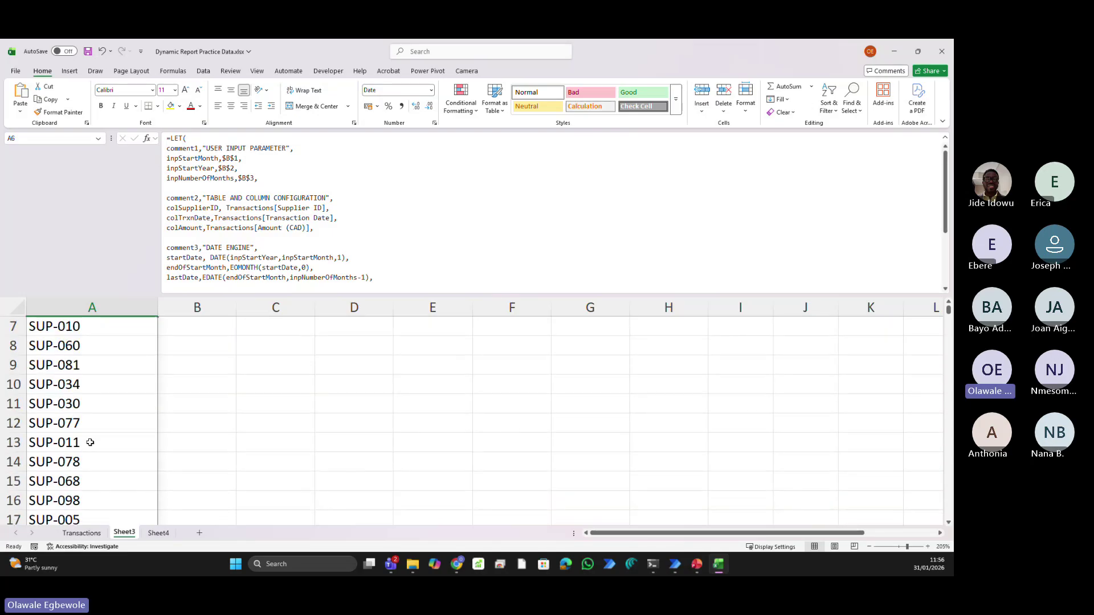
Wrap the UNIQUE(FILTER(colSupplierID,validTrxn)) expression of supplierList in the A6 formula in a SORT function and commit it
scroll(240, 283, "down", 2)
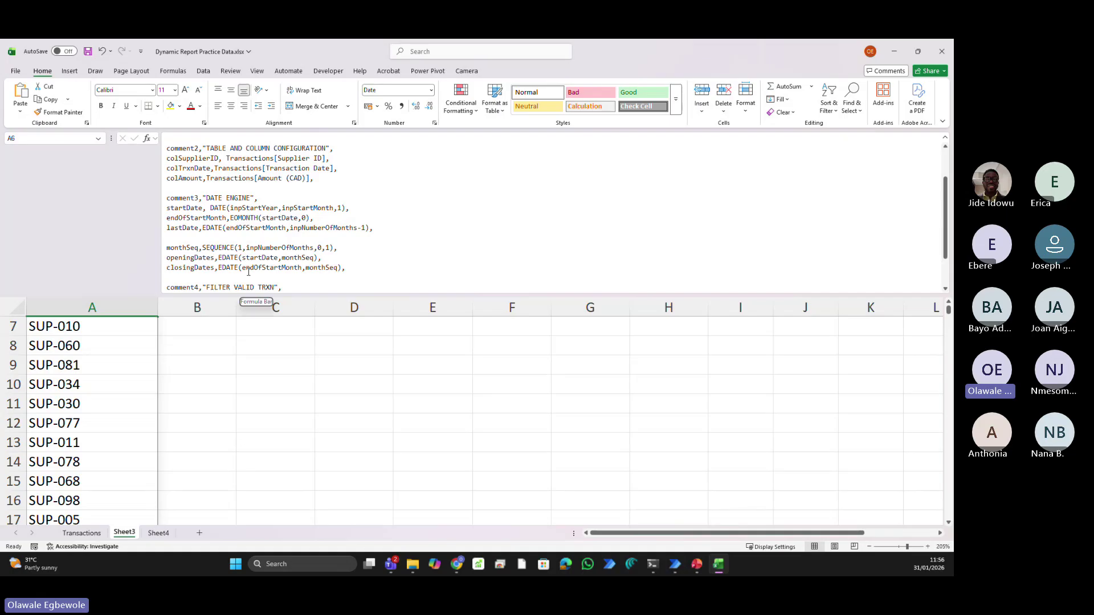
scroll(248, 272, "down", 1)
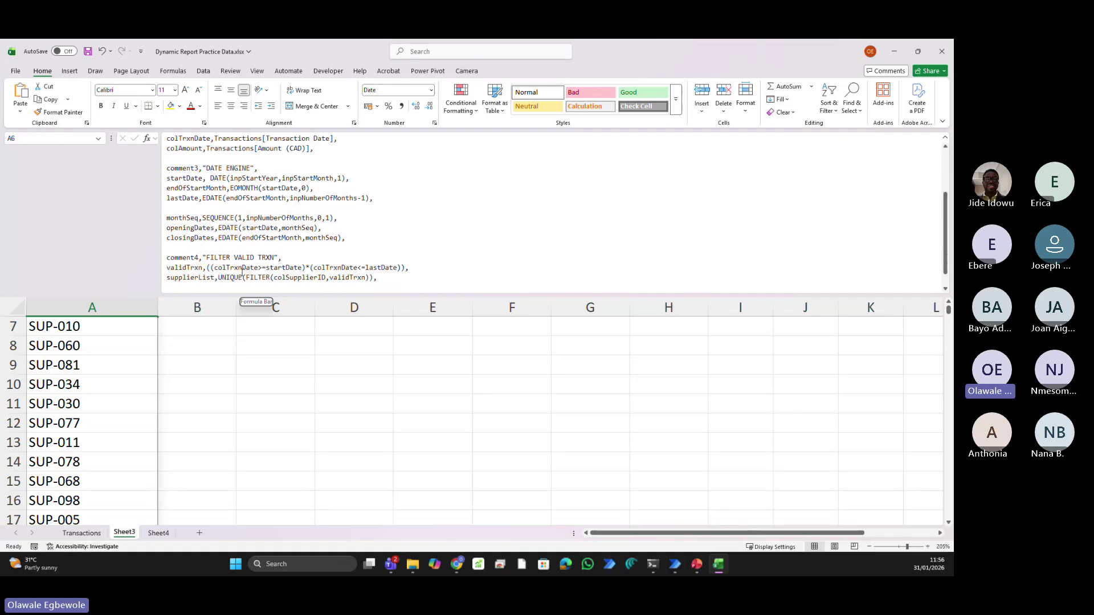
scroll(240, 273, "down", 1)
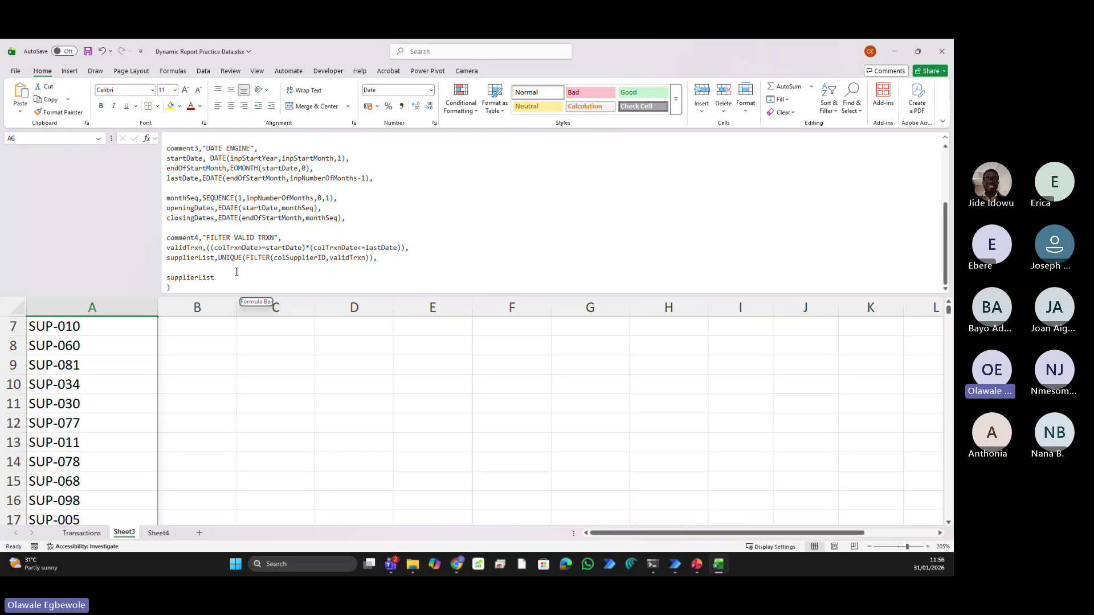
left_click(218, 257)
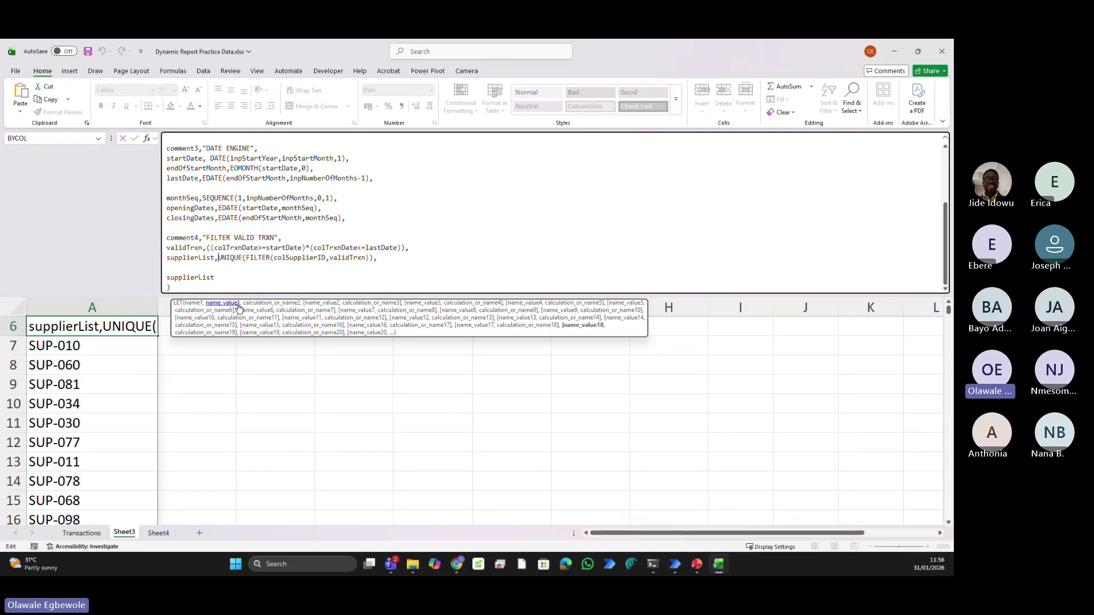
type("sort")
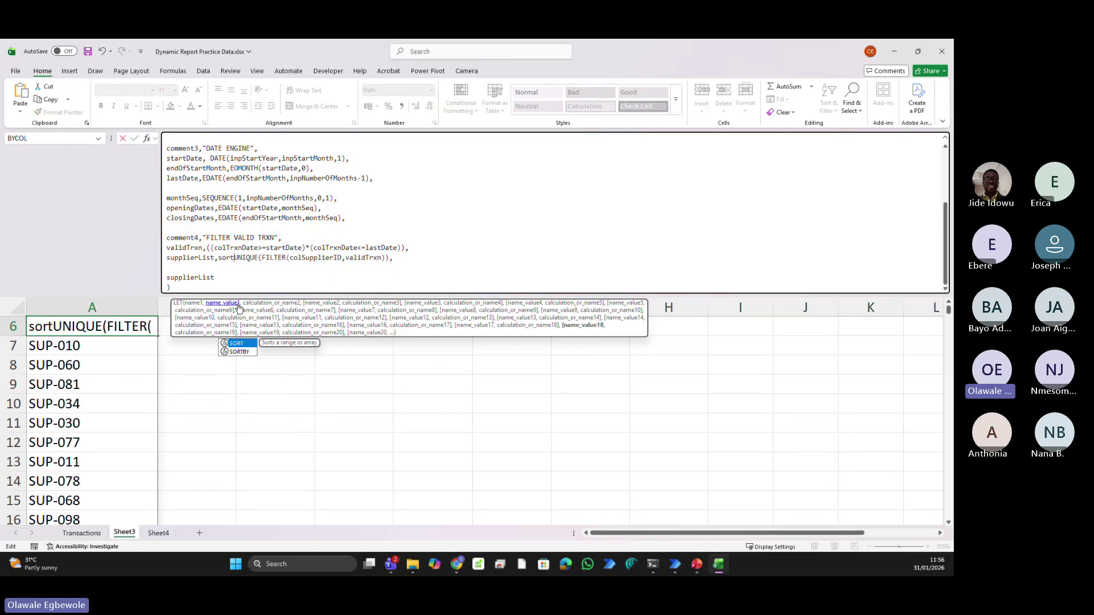
type("(")
key("Delete")
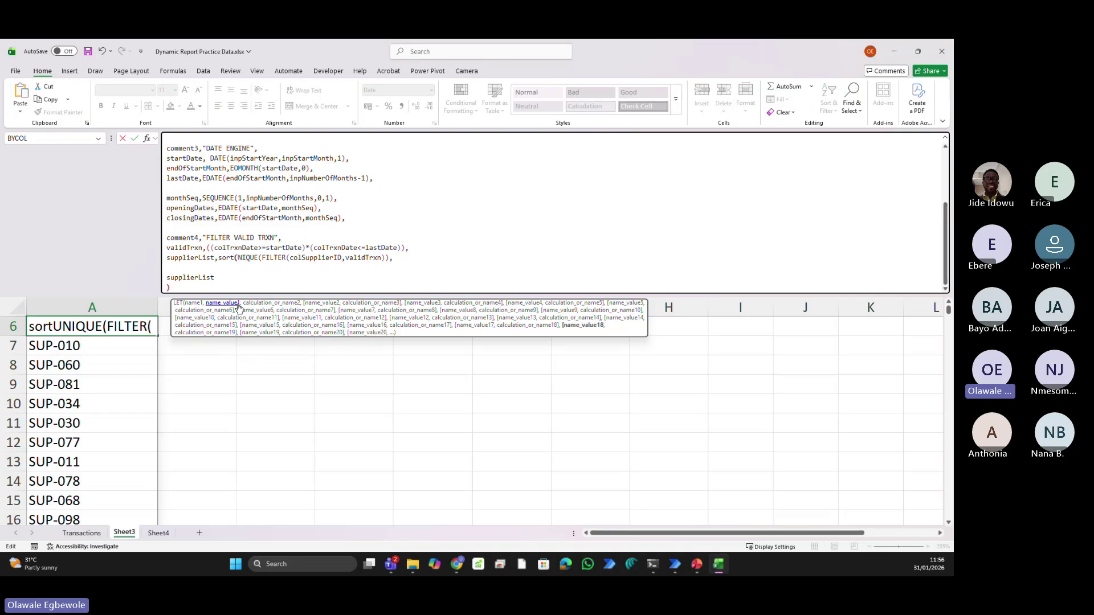
type("U")
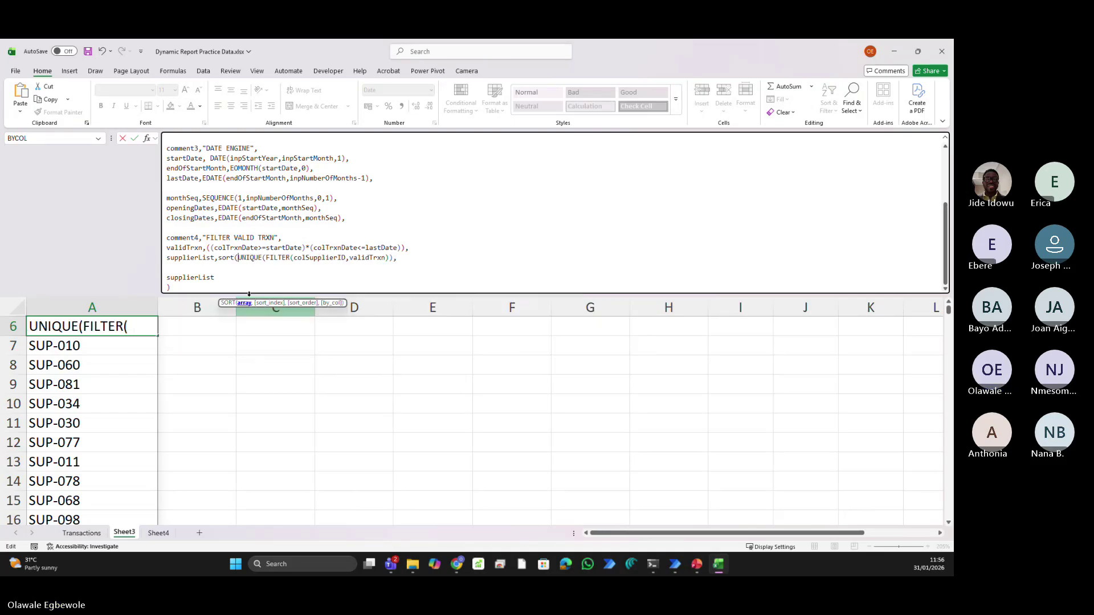
left_click(394, 260)
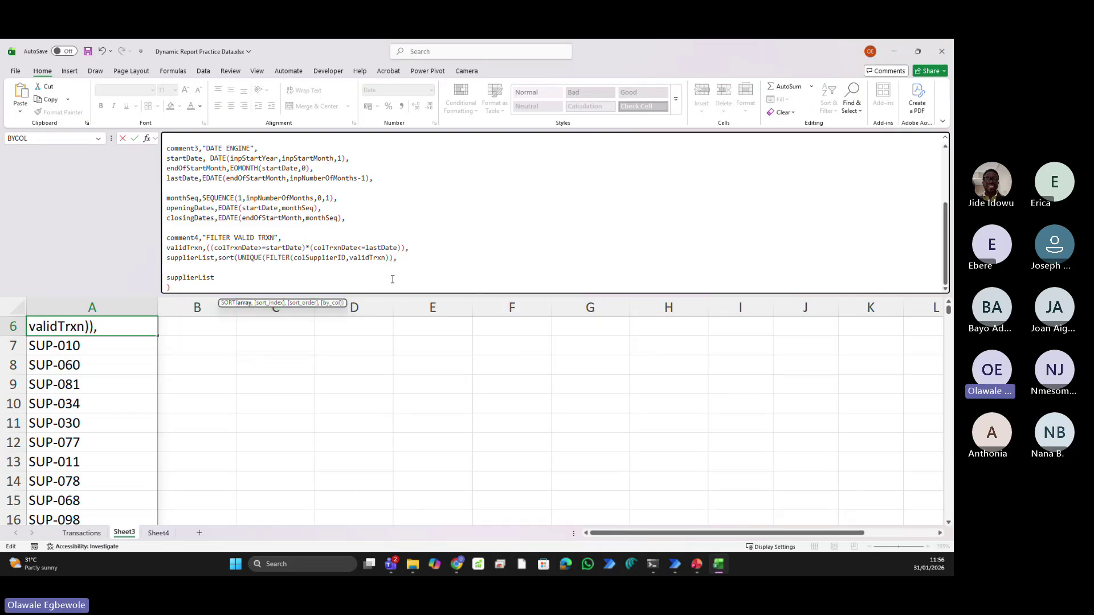
key("BackSpace")
type("),")
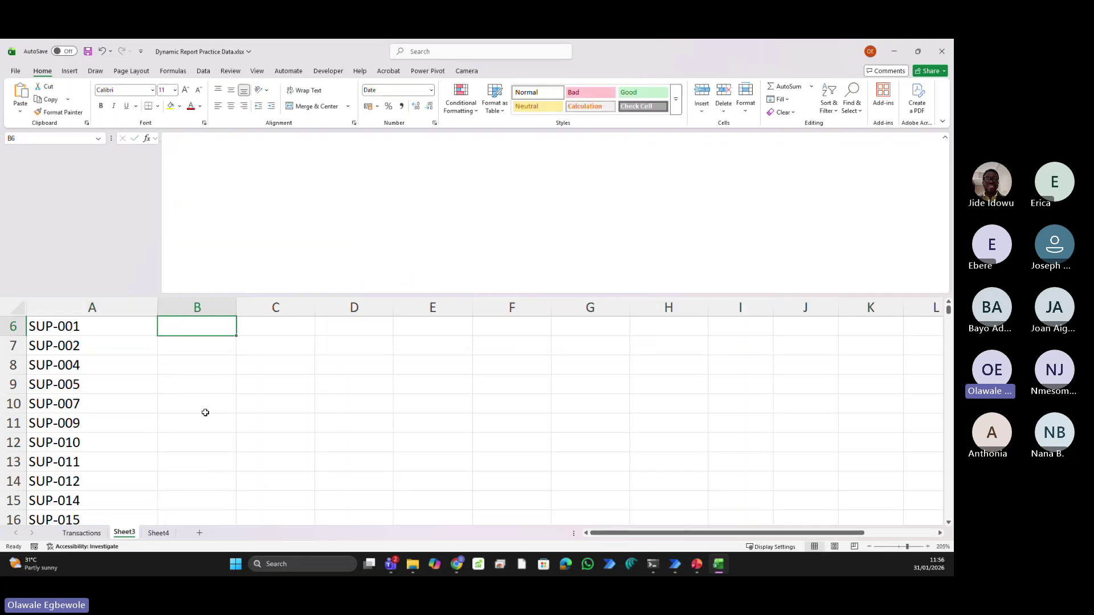
scroll(122, 364, "up", 2)
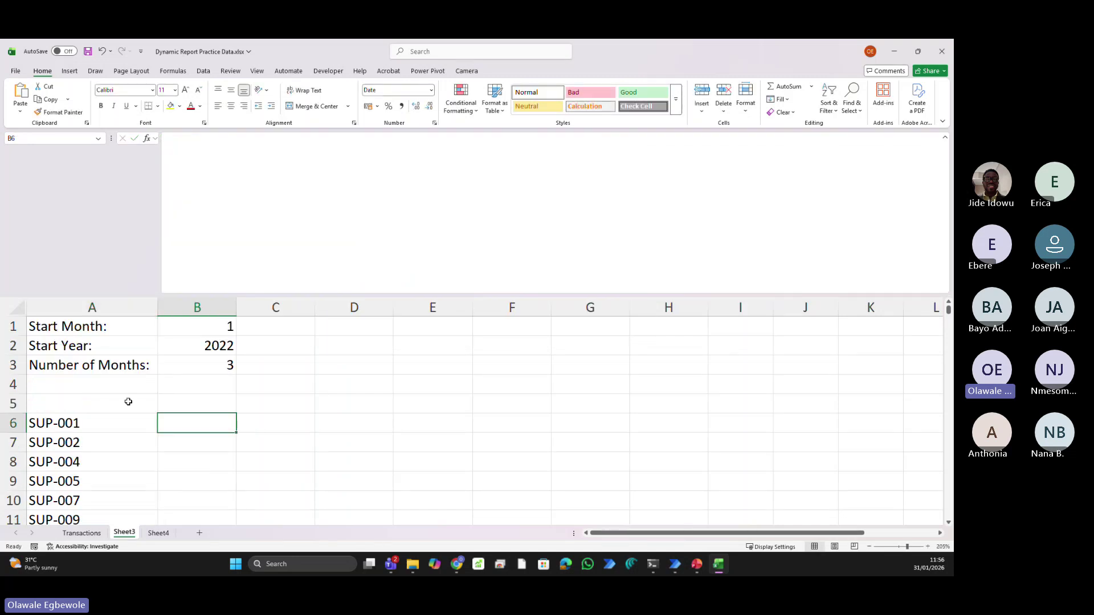
Review the definitions in the A6 LET formula down to the sorted supplierList output
left_click(93, 425)
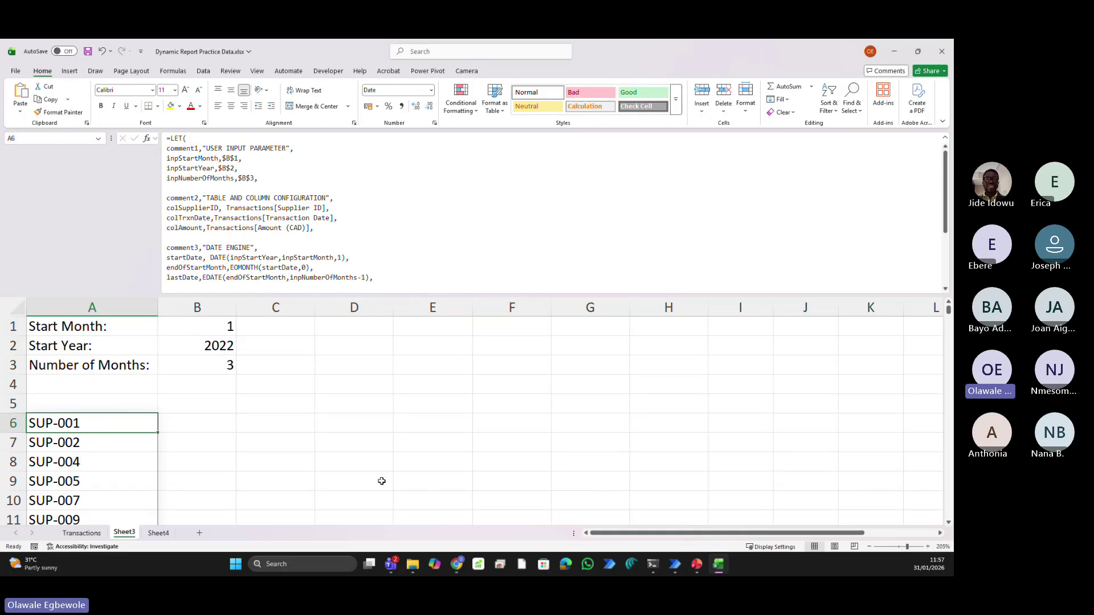
scroll(405, 245, "down", 3)
scroll(412, 256, "up", 1)
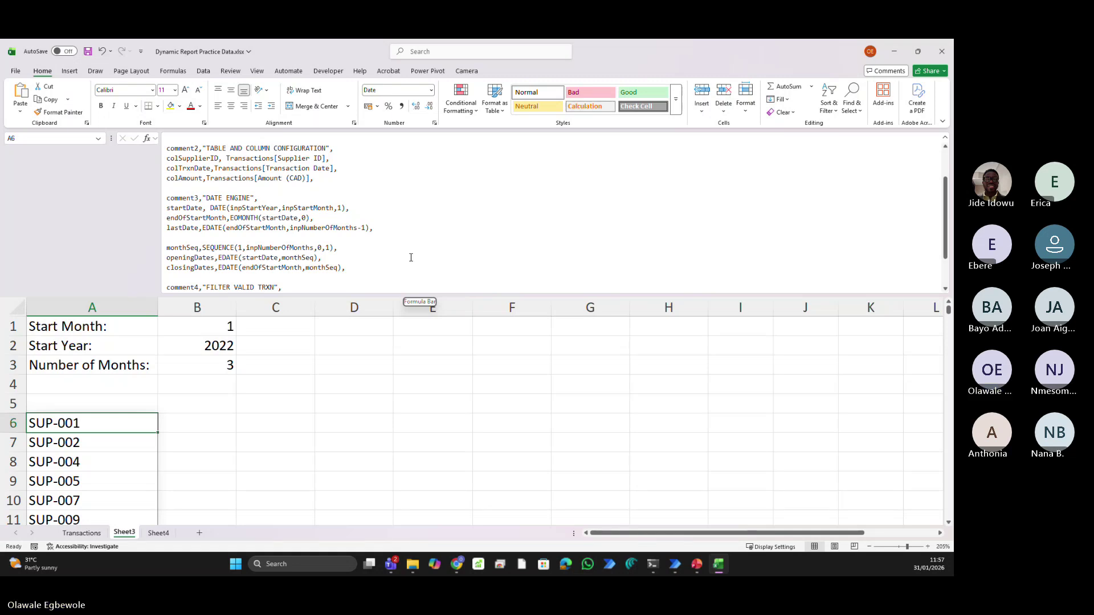
scroll(415, 270, "down", 1)
scroll(415, 270, "down", 1)
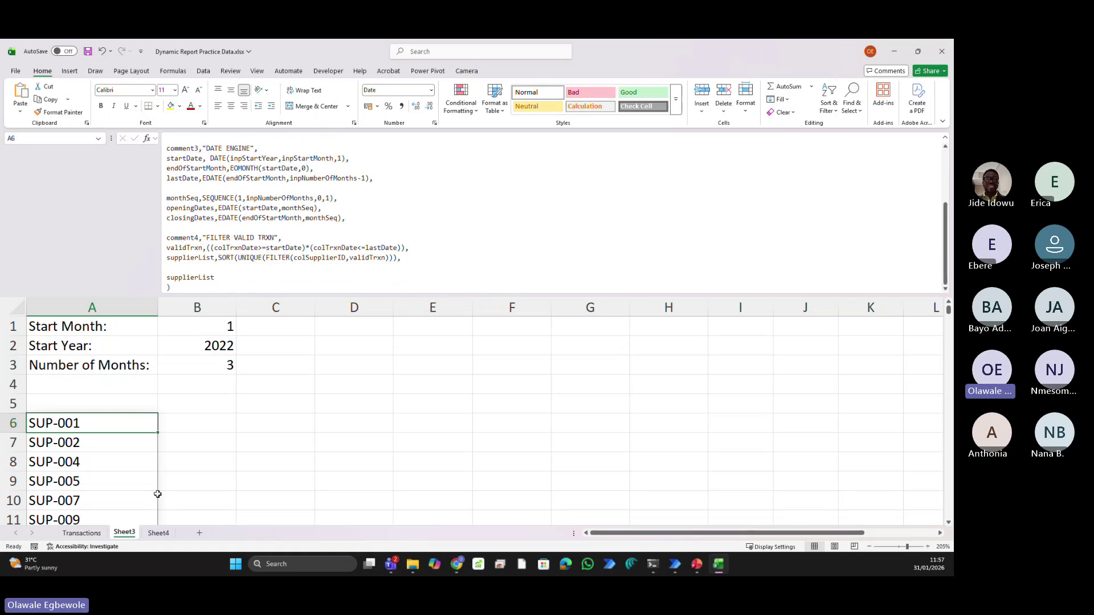
Examine the Transaction Date, Transaction ID, Supplier ID and Amount (CAD) columns on the Transactions sheet with the formula bar collapsed
left_click(80, 534)
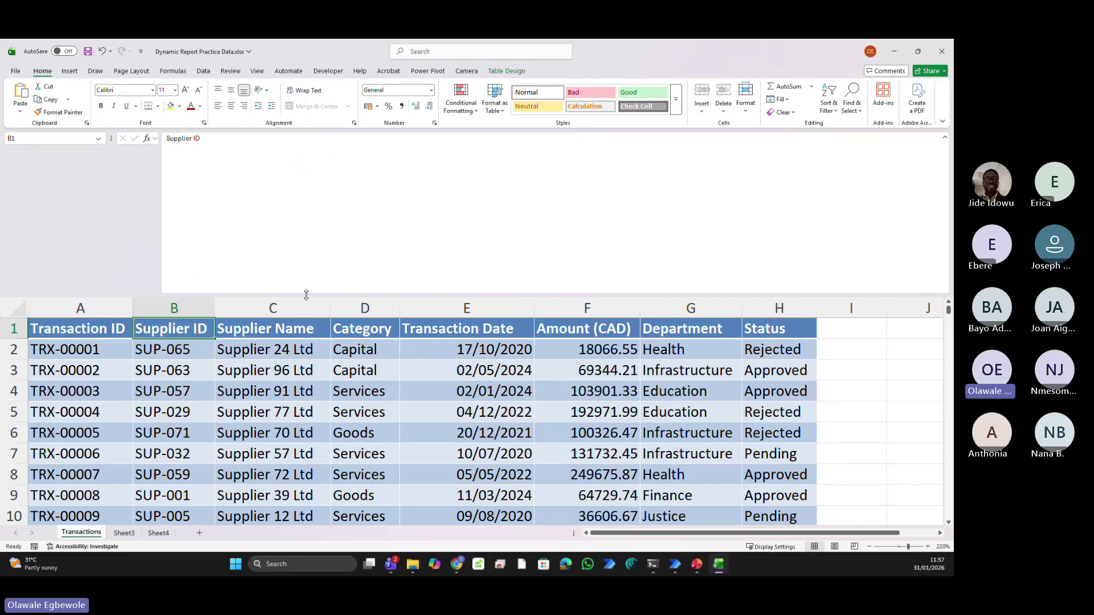
left_click_drag(306, 295, 319, 145)
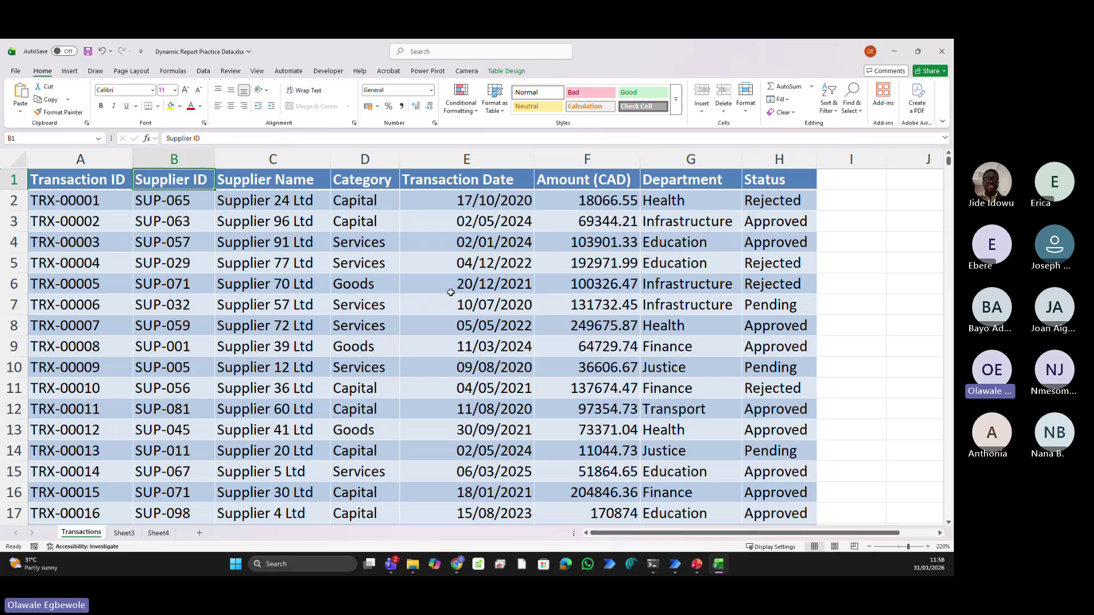
left_click(473, 166)
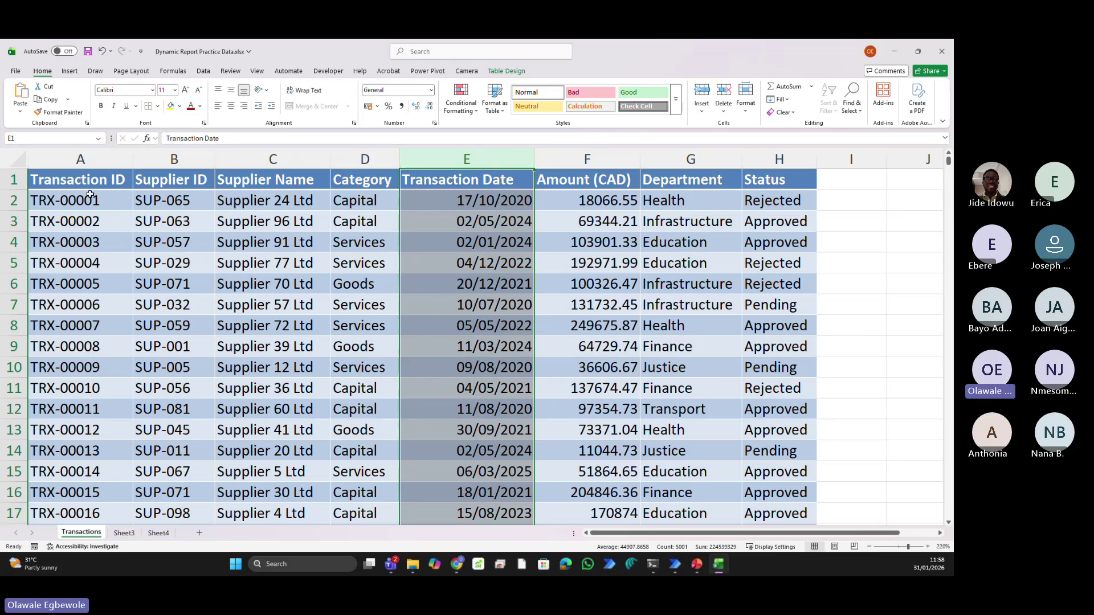
left_click(95, 167)
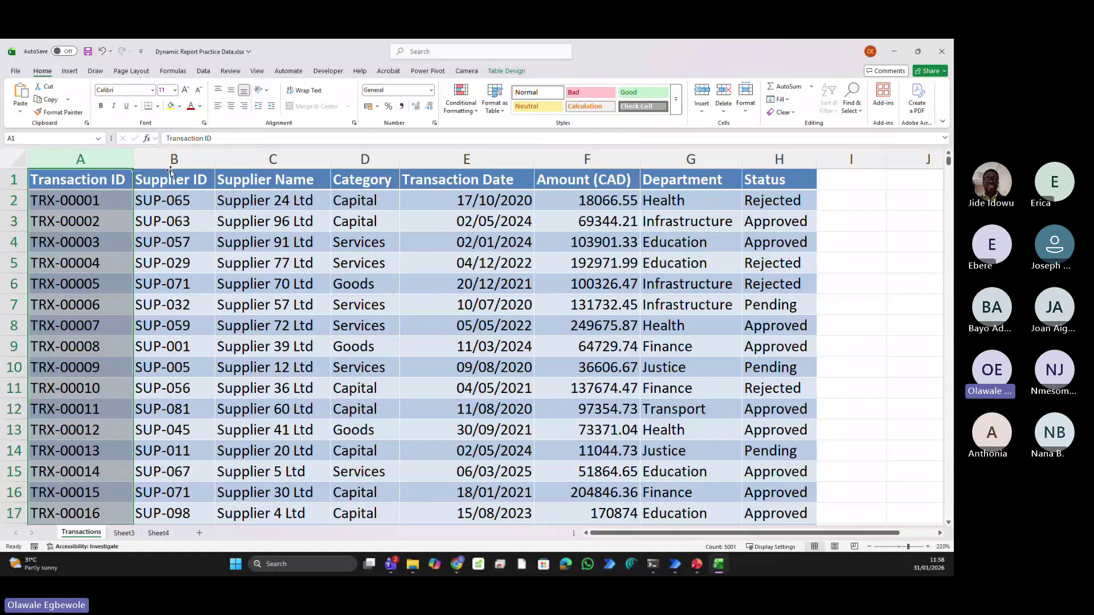
key("ctrl+a")
left_click(178, 216)
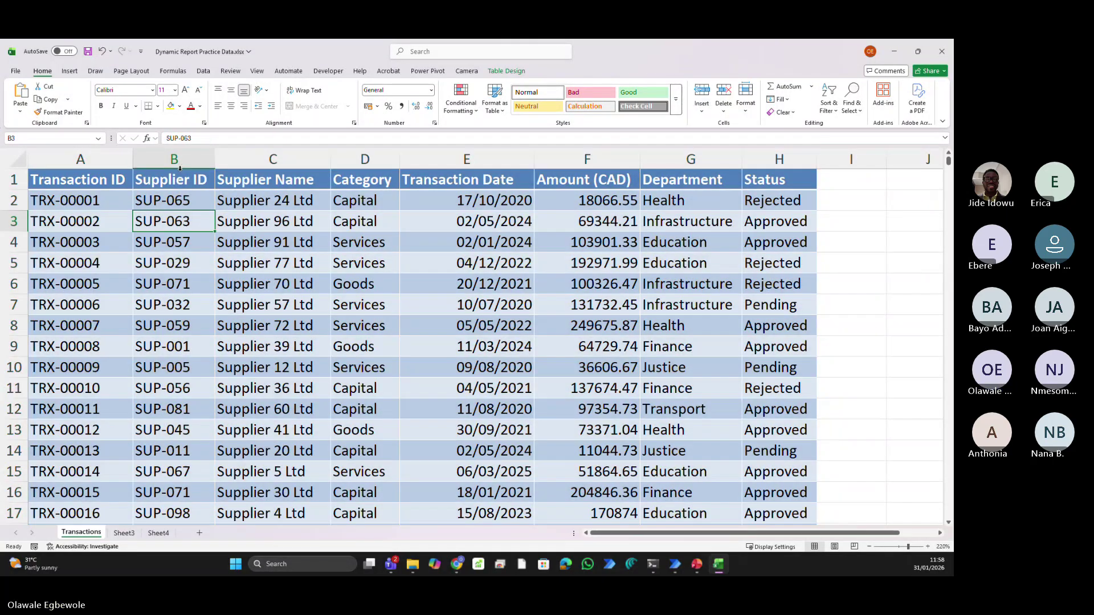
key("ctrl+space")
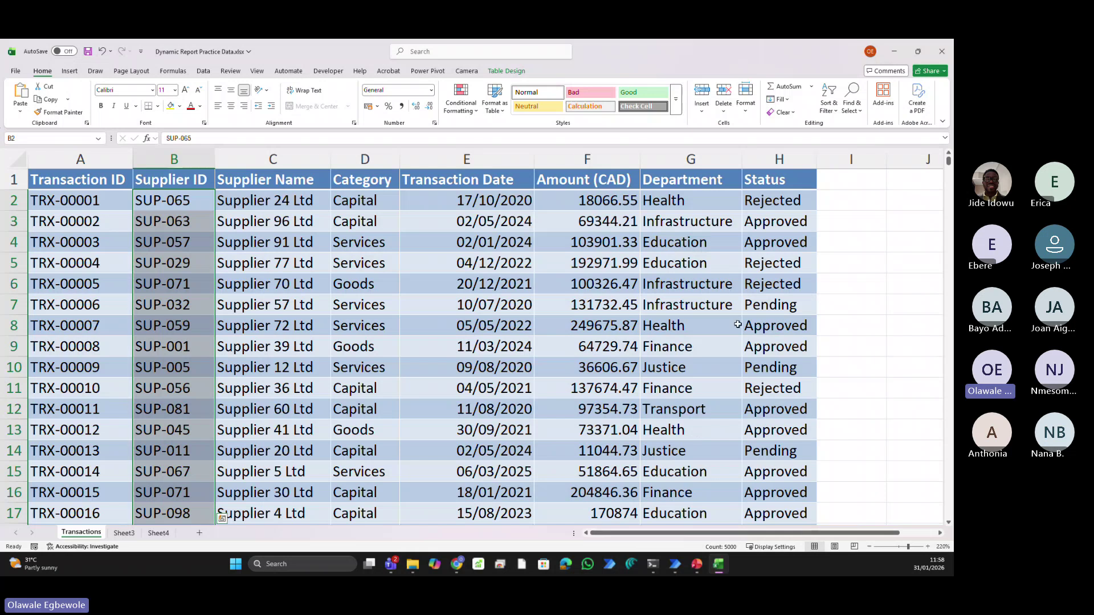
left_click(576, 171)
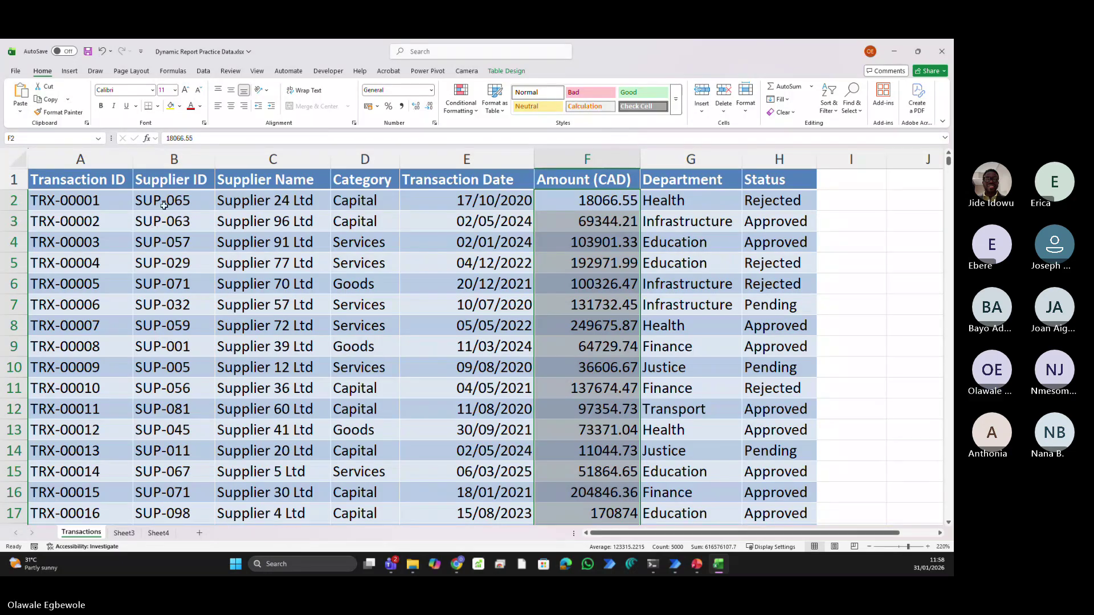
left_click(171, 169)
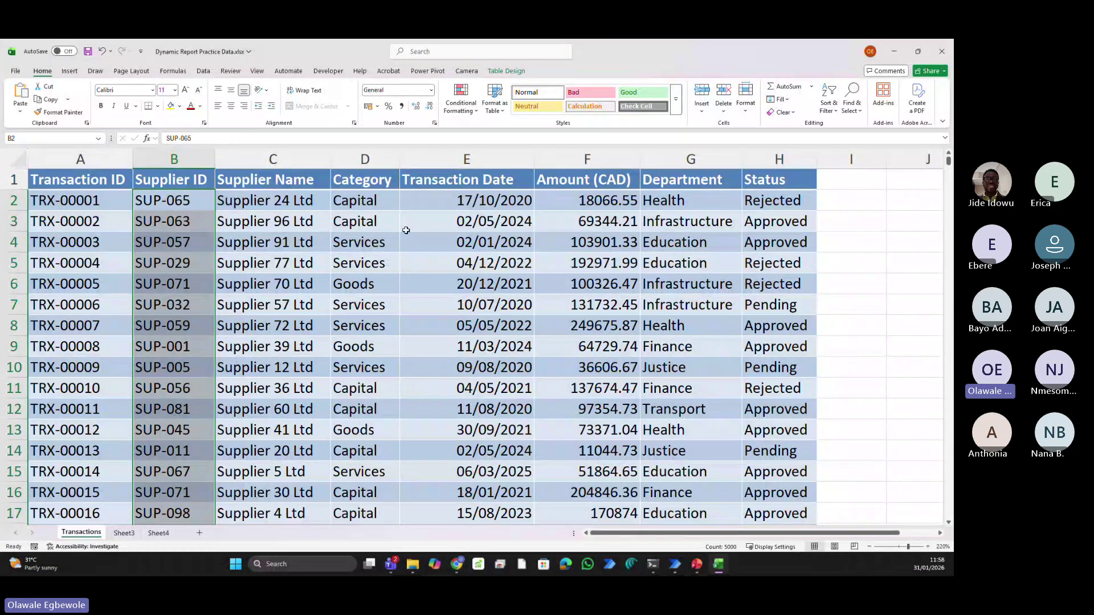
left_click(584, 201)
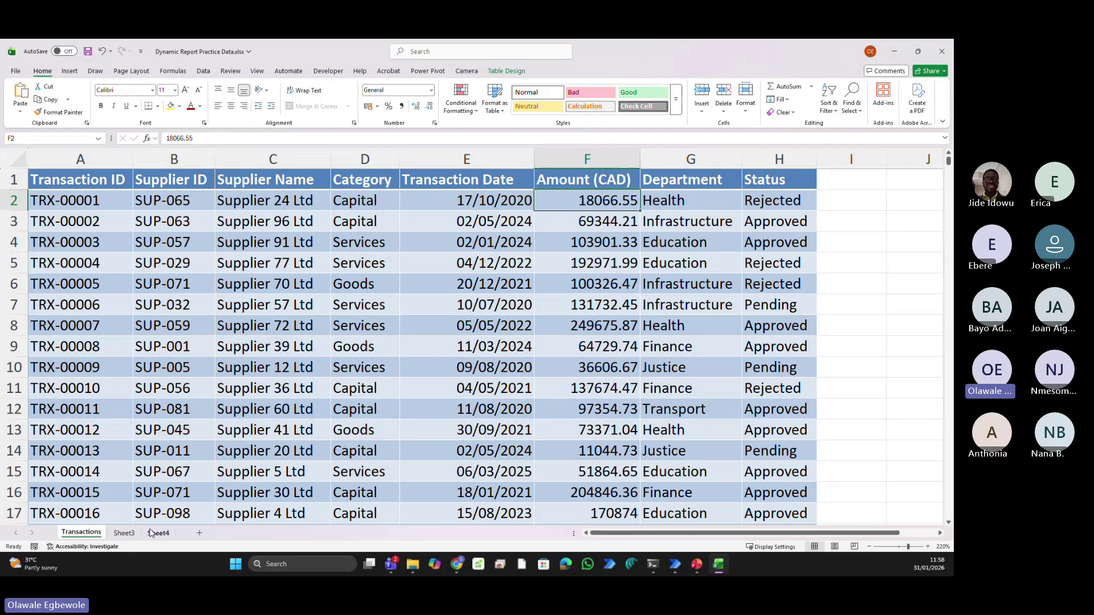
In the A6 LET formula on Sheet3, add a comment5,"CALCULATIONS" section after the supplierList definition
left_click(123, 533)
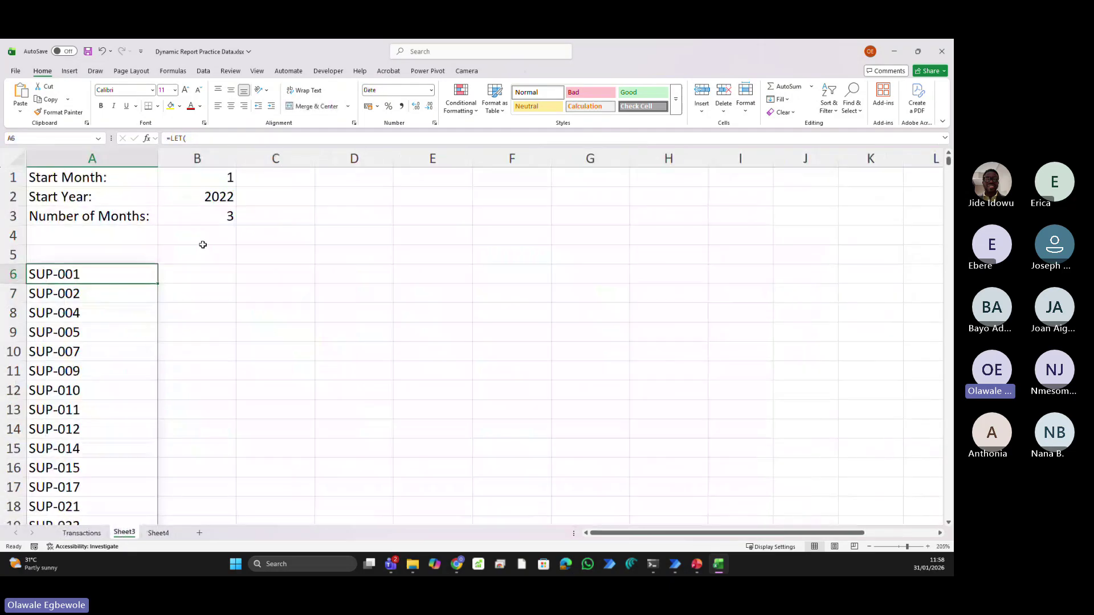
left_click(945, 138)
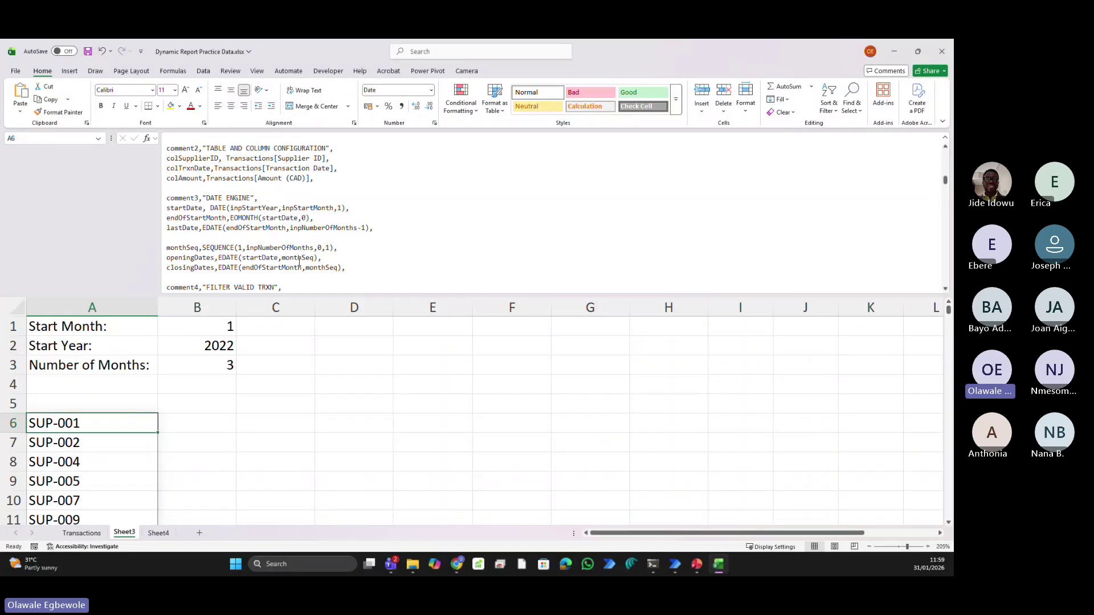
scroll(299, 262, "down", 3)
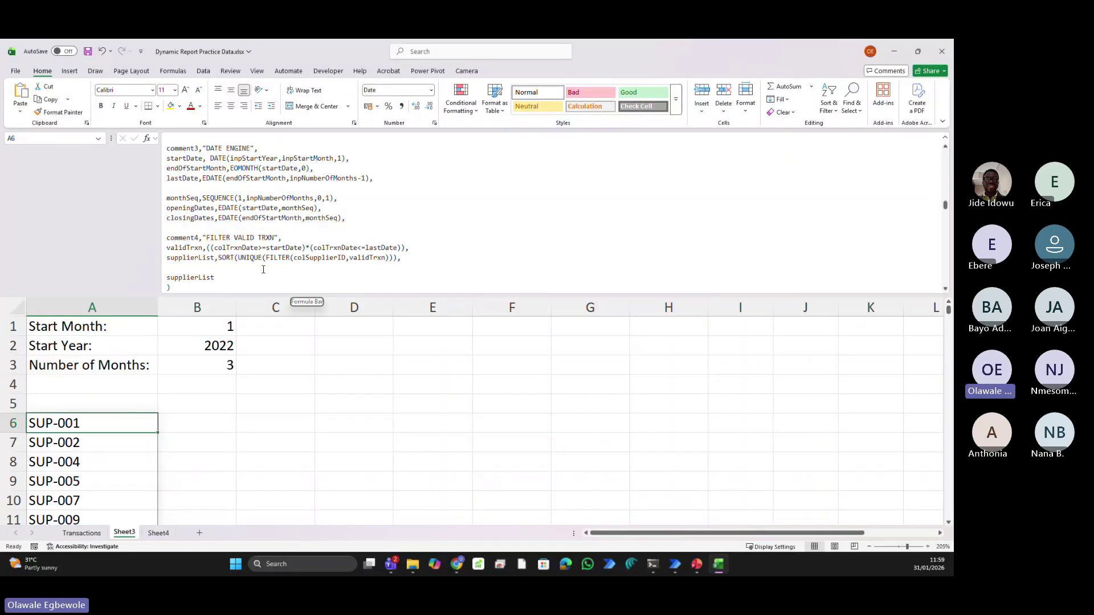
left_click(408, 263)
key("alt+Return")
key("alt+Return")
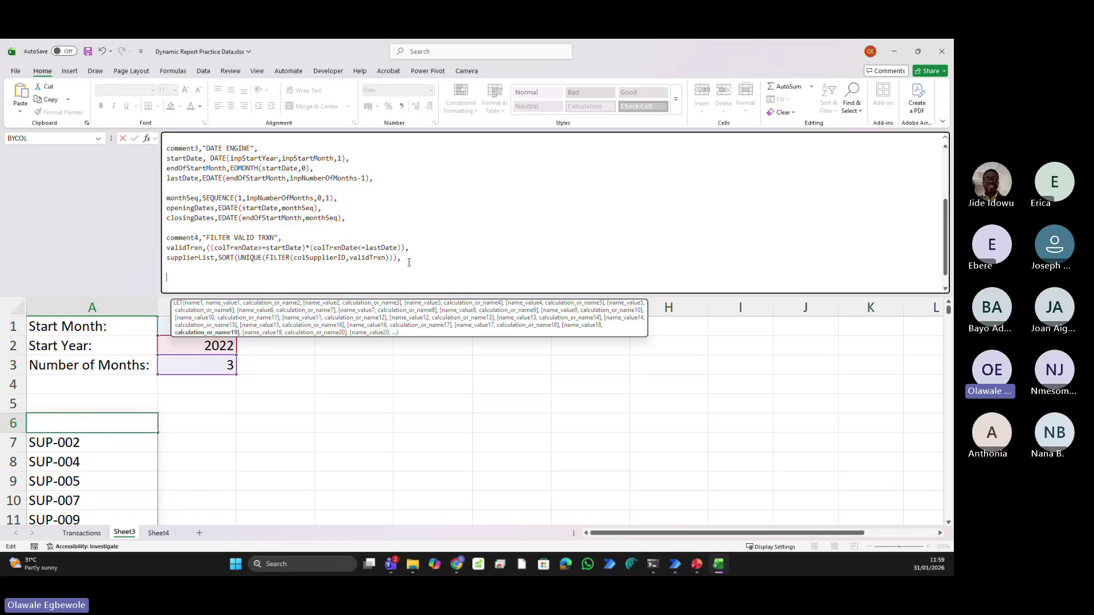
type("c")
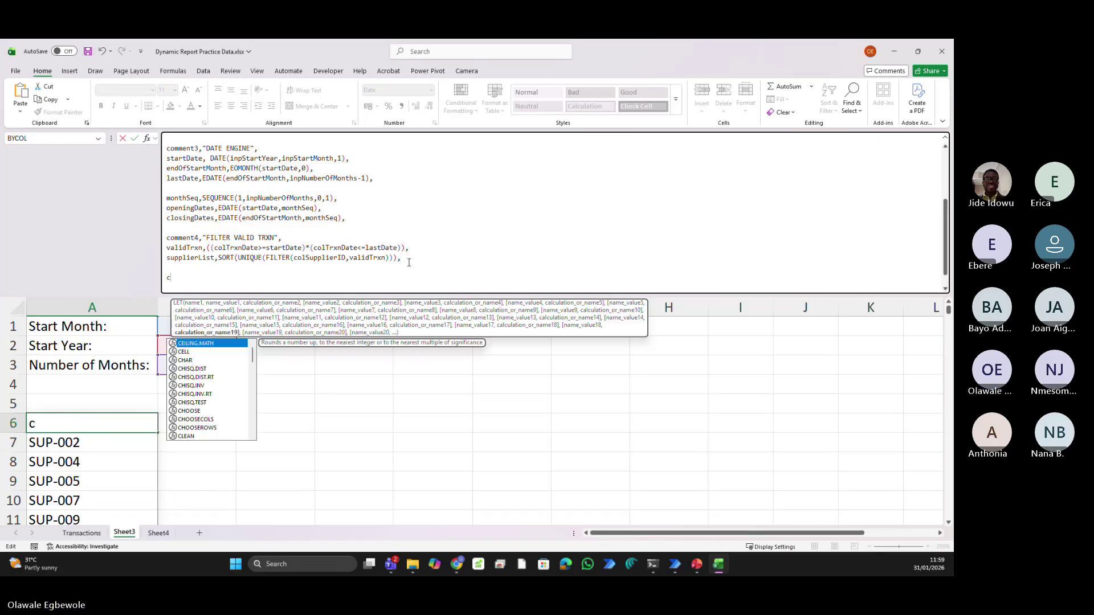
type("omm")
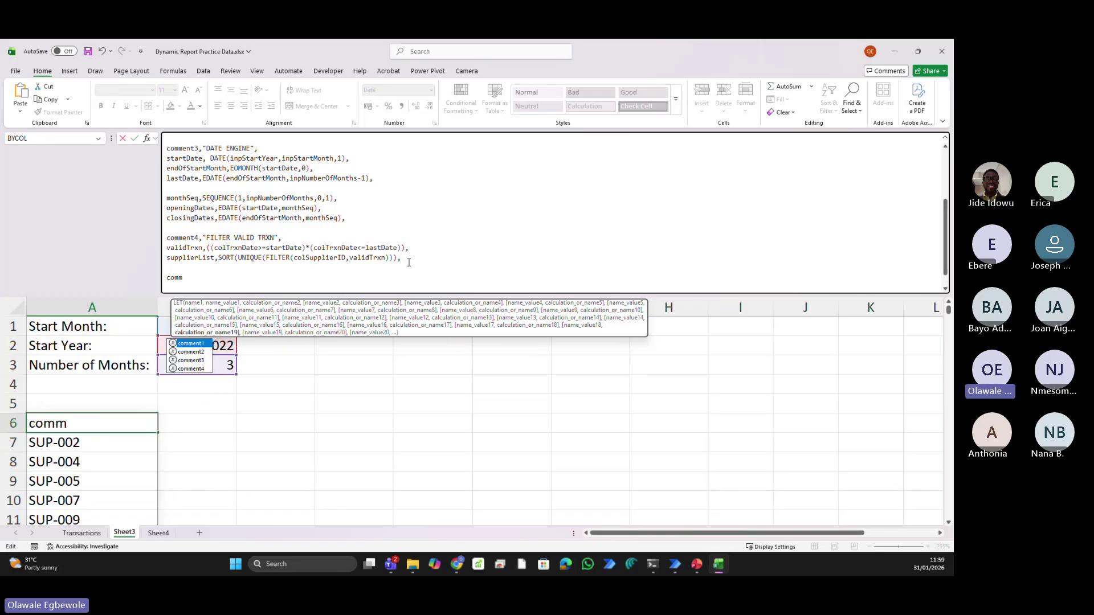
key("Tab")
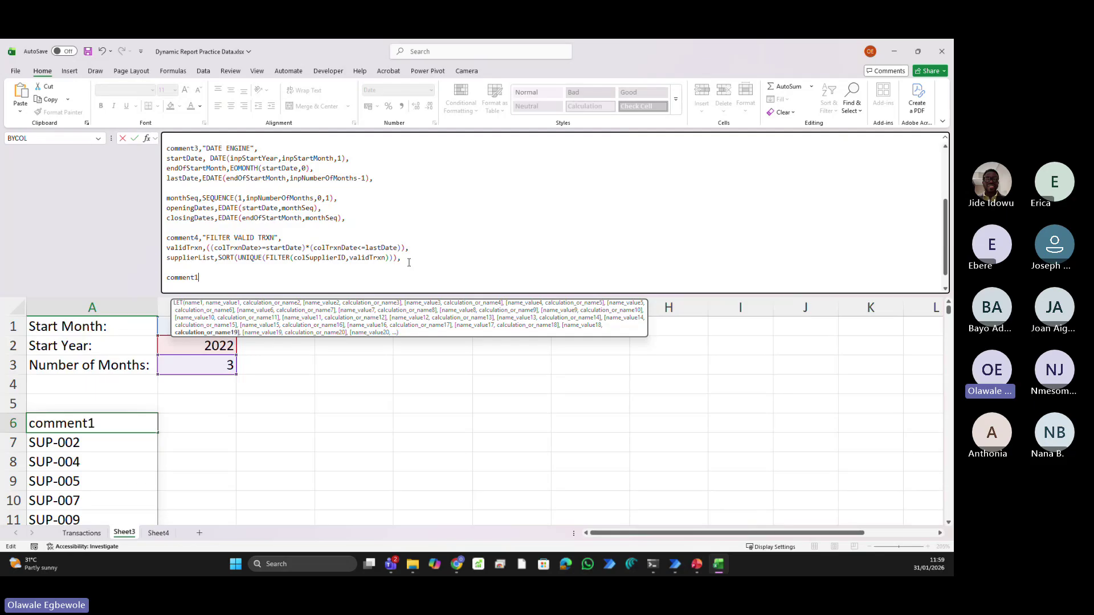
key("BackSpace")
type("5")
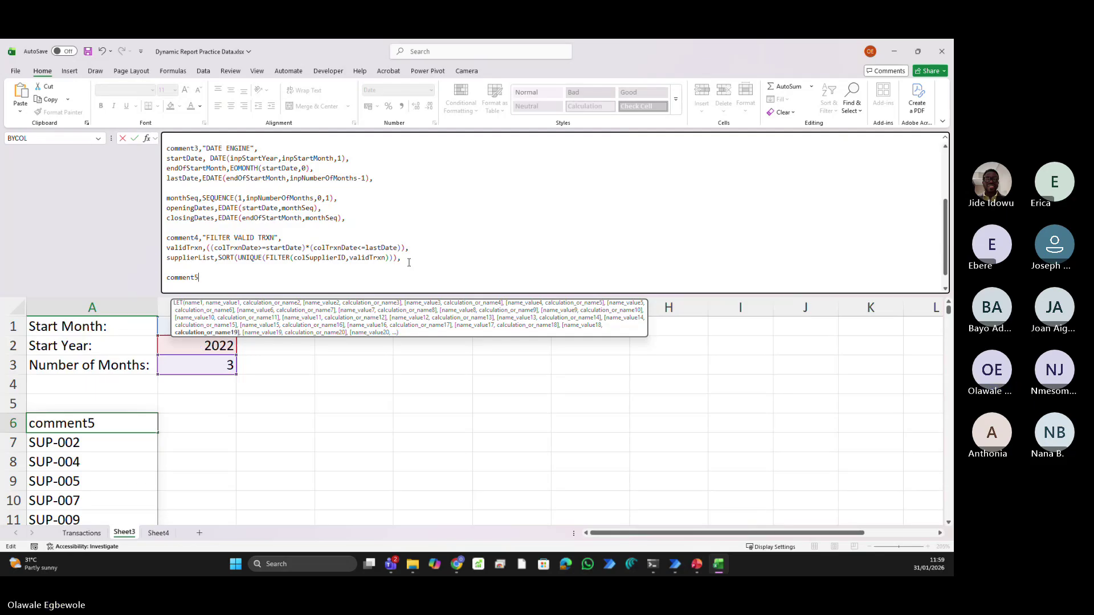
type(",\"")
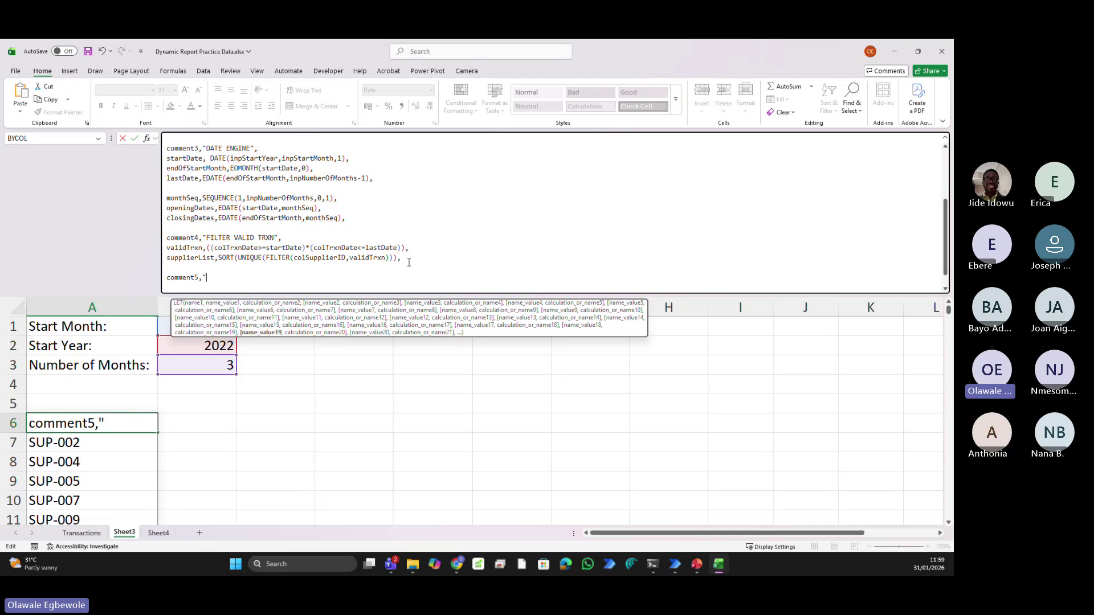
type("CALCULATIONS")
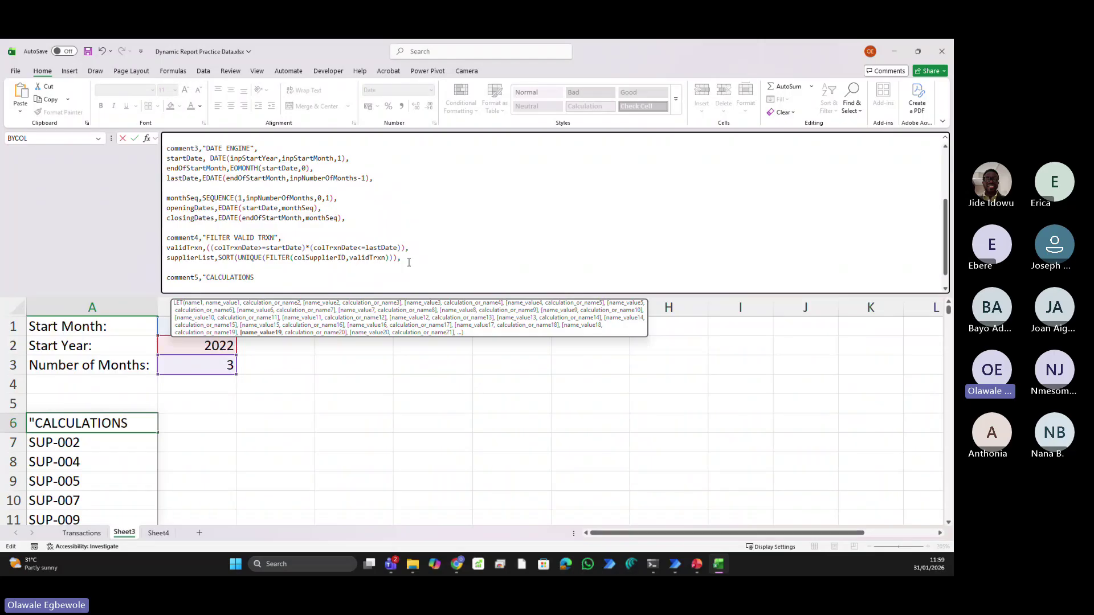
type("\",")
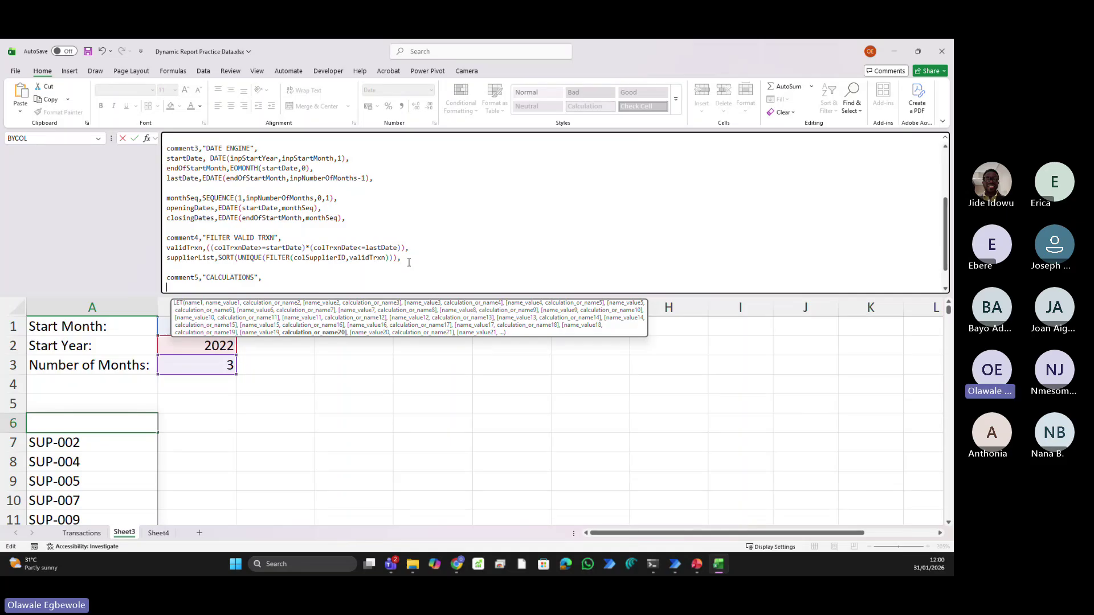
Start a trxnMatrix variable under the CALCULATIONS comment, defined with a SUMIFS function
type("tr")
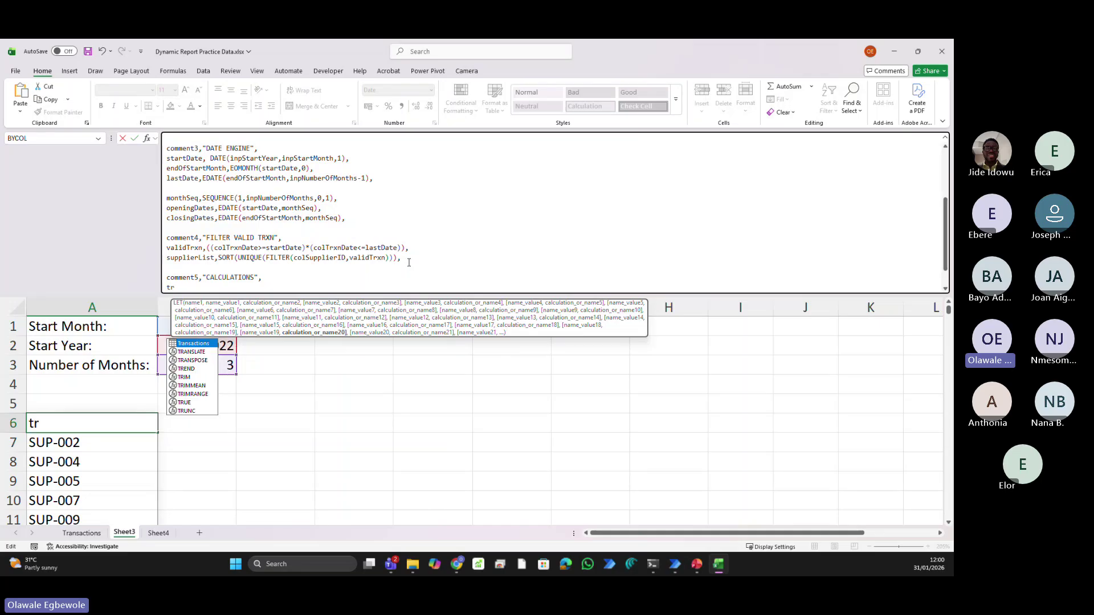
type("xnMat")
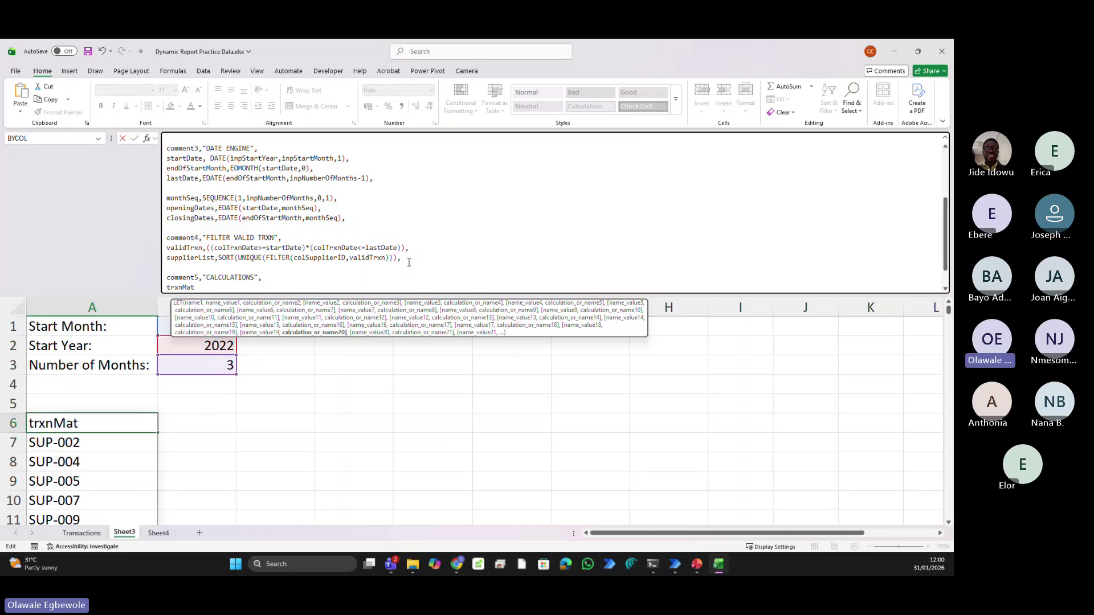
type("rix")
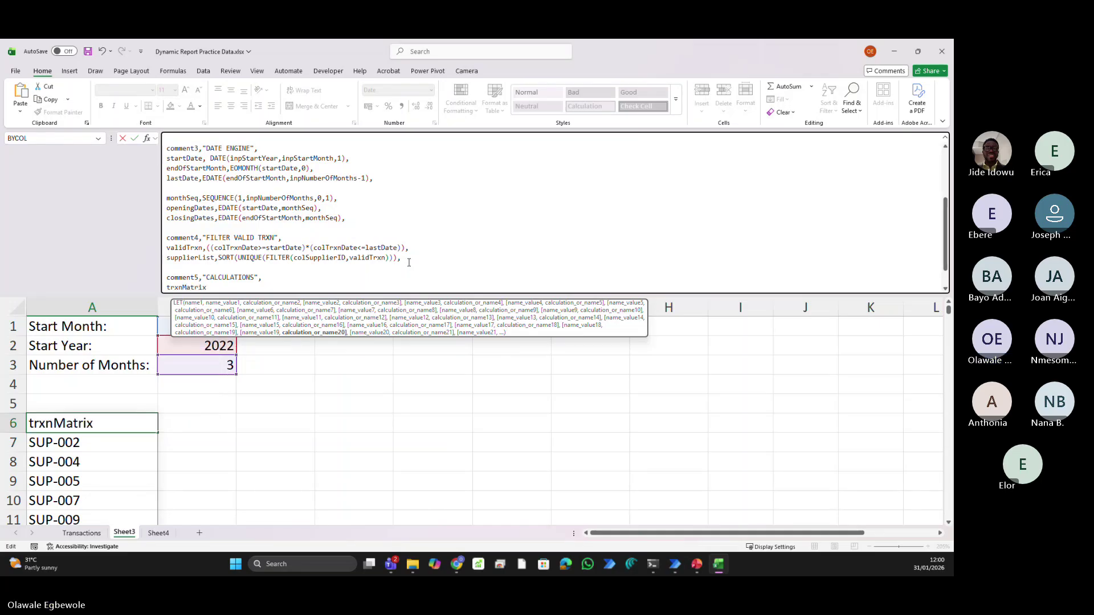
type(",")
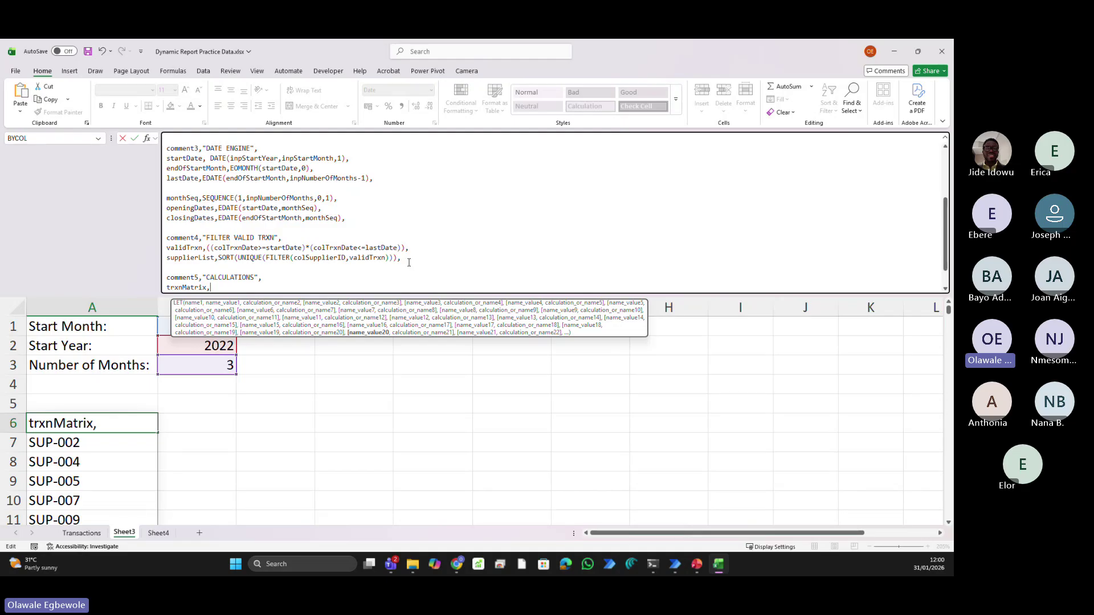
type("sumi")
type("f")
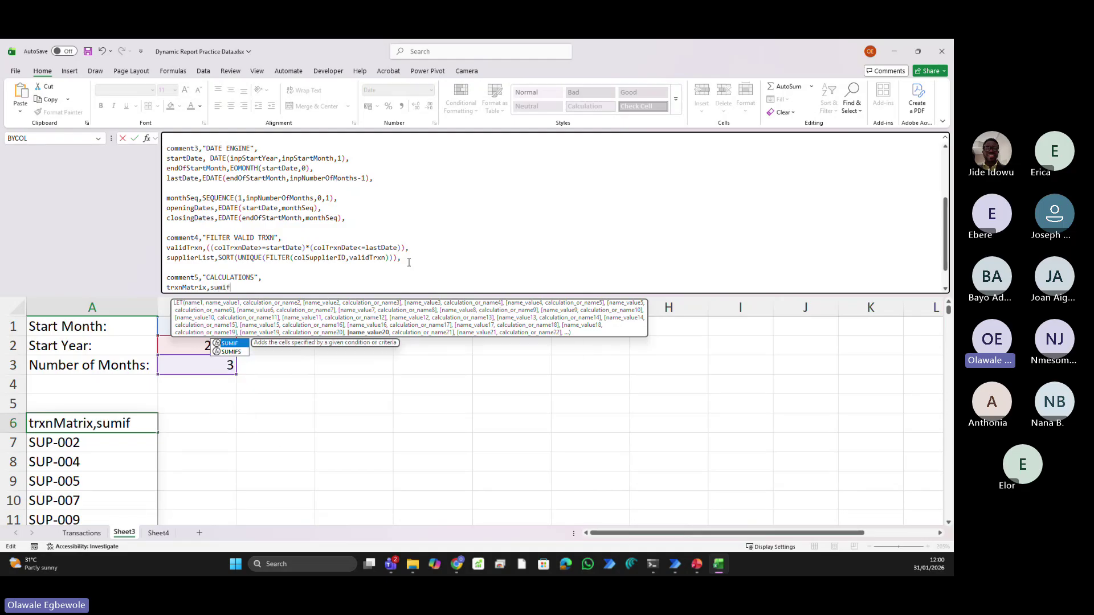
type("s")
key("Tab")
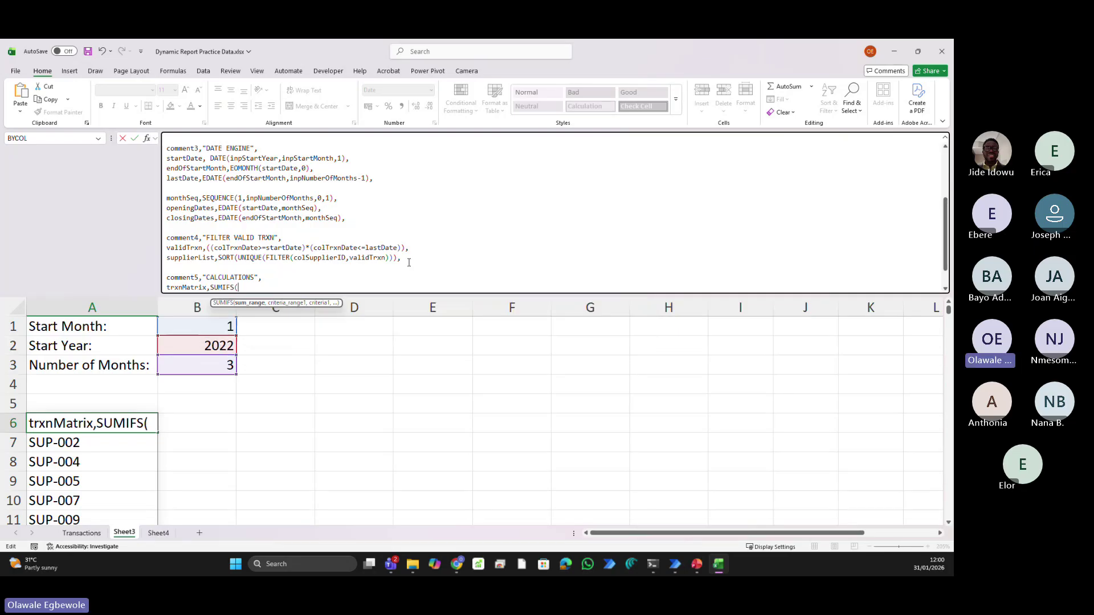
Set colAmount as the sum range of the trxnMatrix SUMIFS
scroll(349, 269, "down", 1)
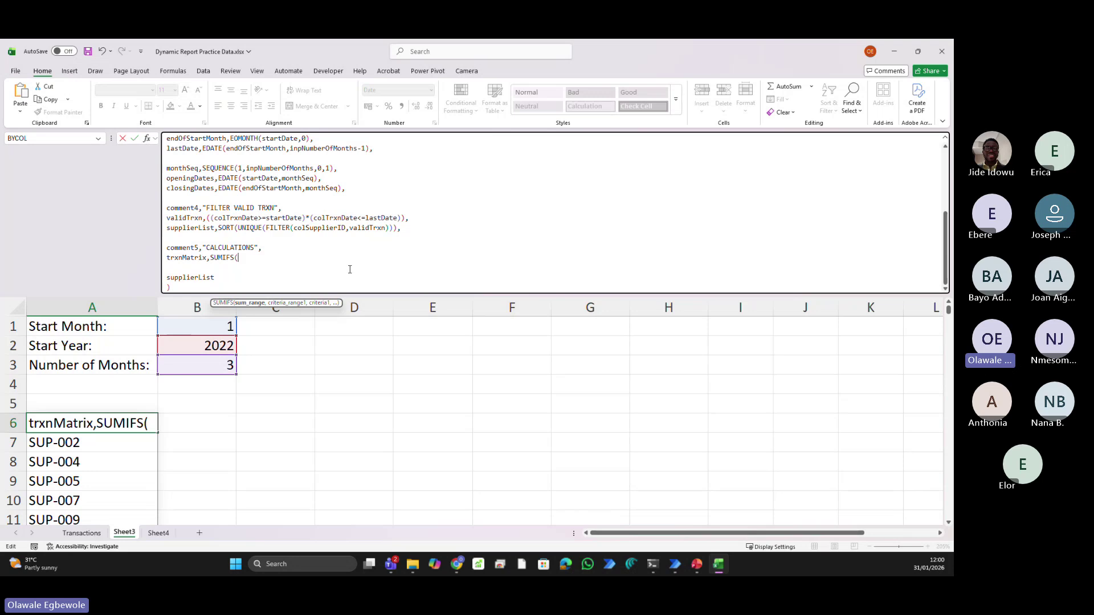
type("am")
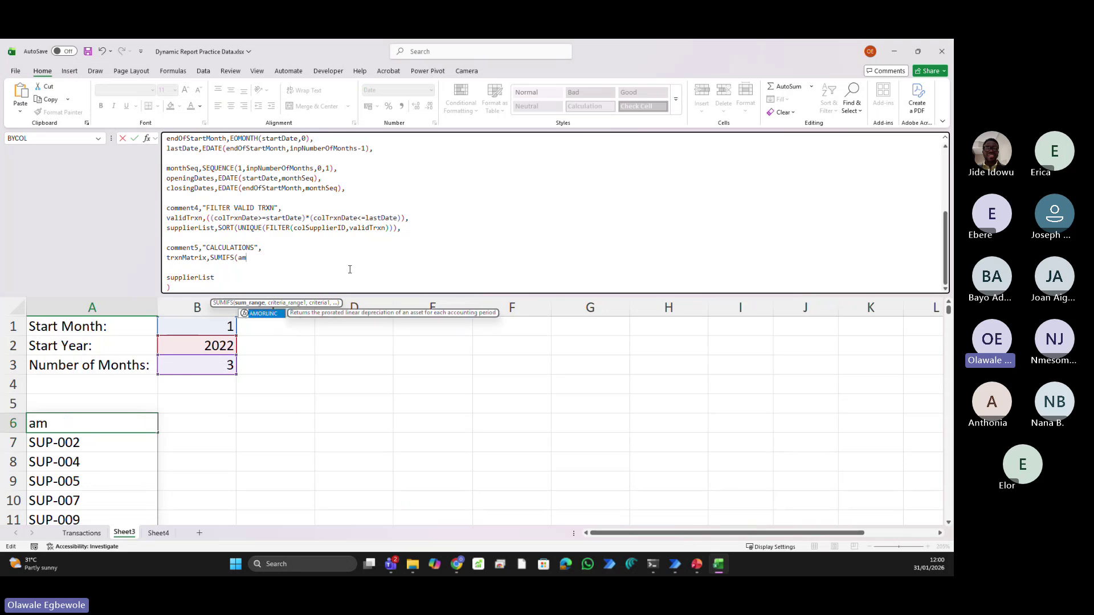
key("BackSpace")
key("BackSpace")
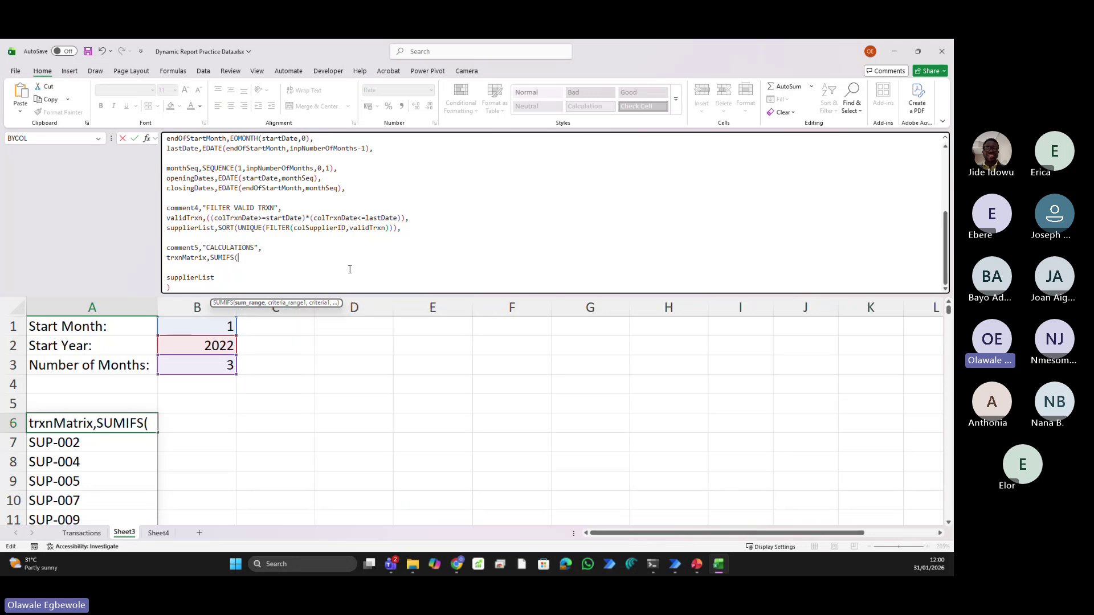
type("col")
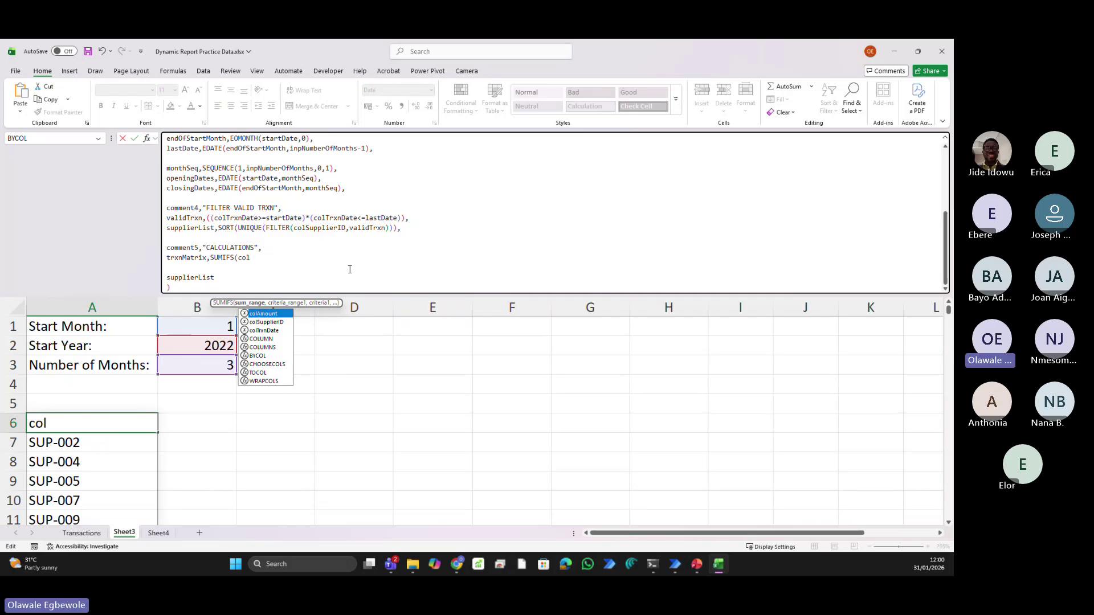
key("Tab")
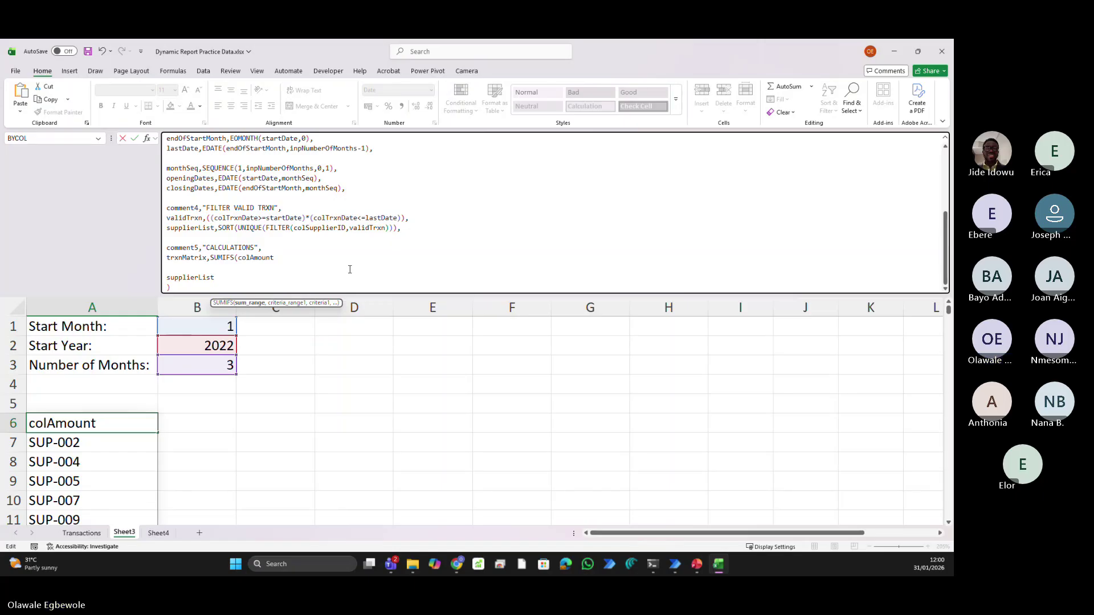
type(",")
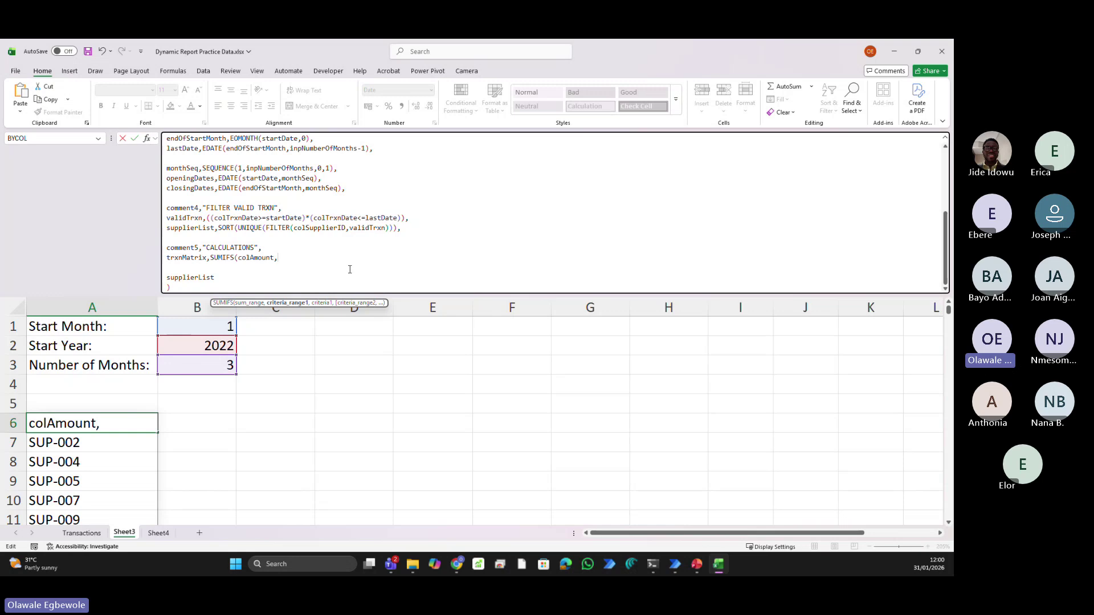
Add the first SUMIFS condition, matching colSupplierID to "="&supplierList
type("col")
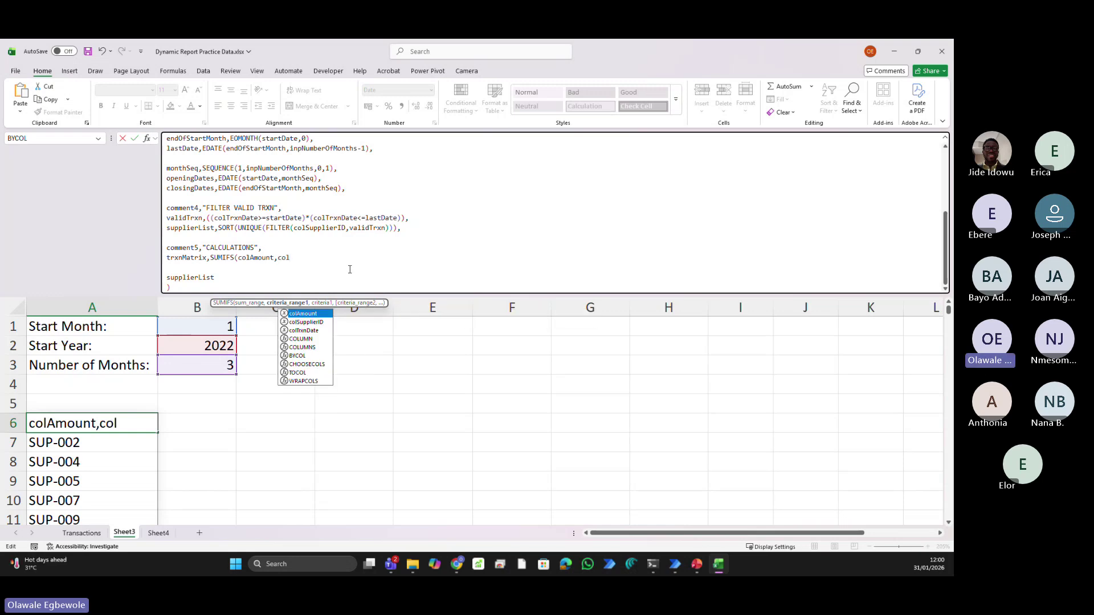
type("s")
key("Tab")
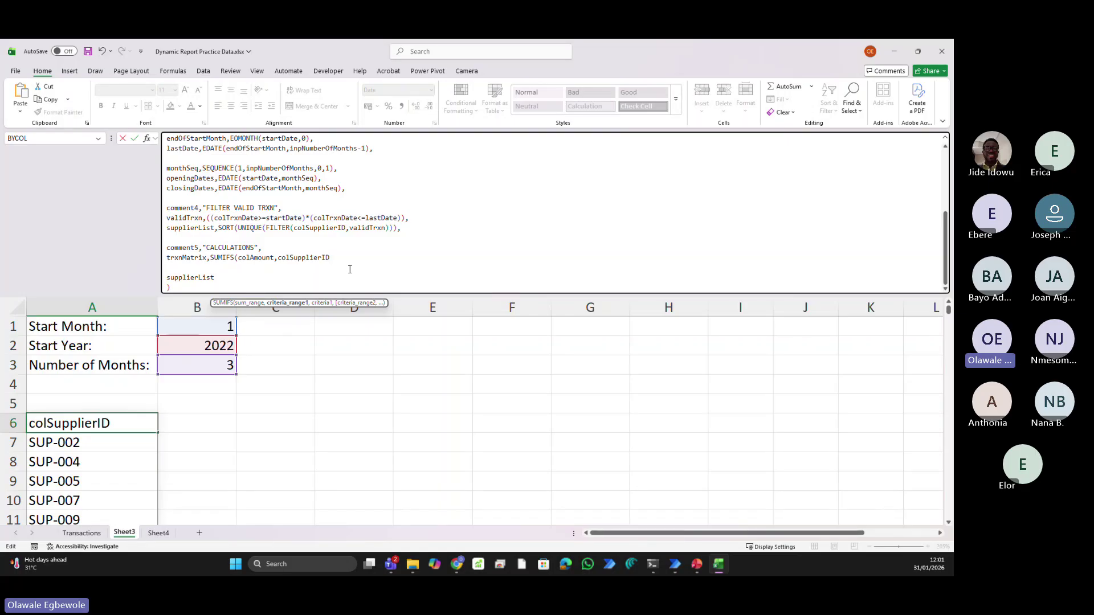
type(",\"=\"")
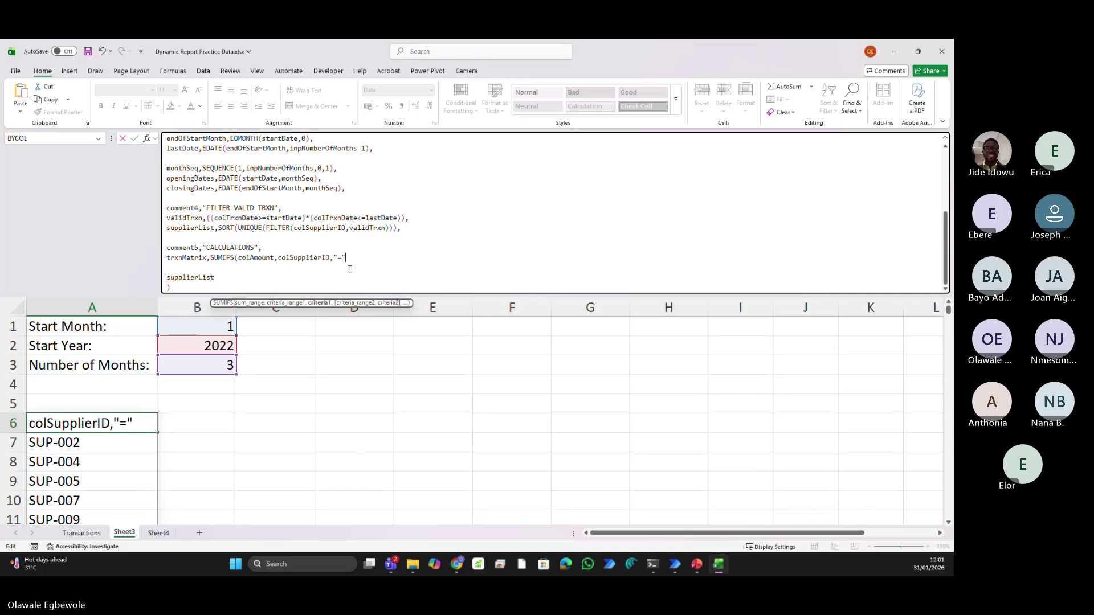
type("&")
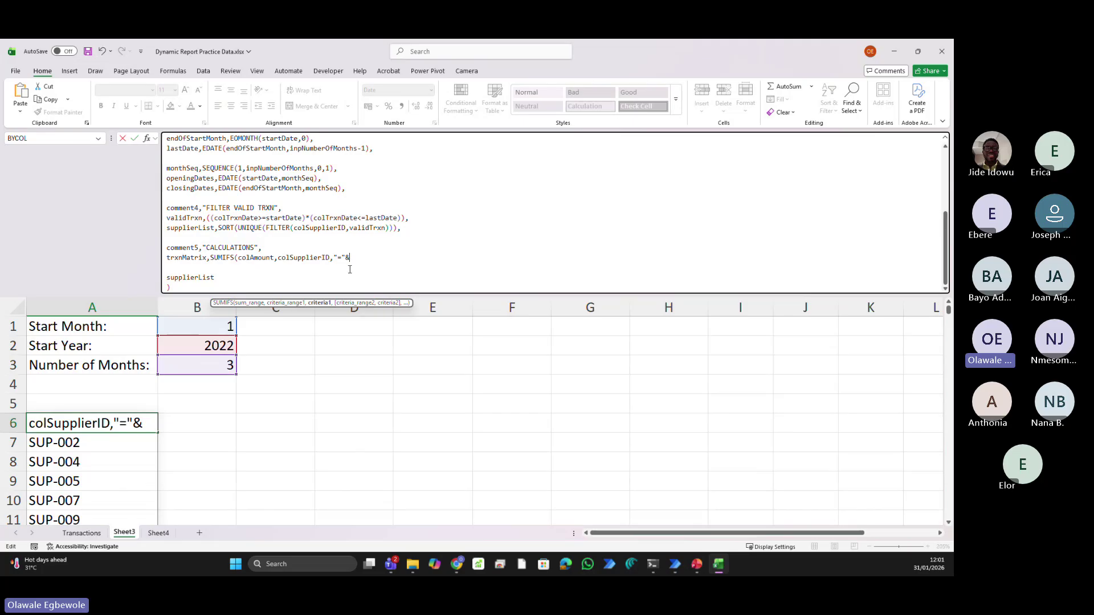
type("supp")
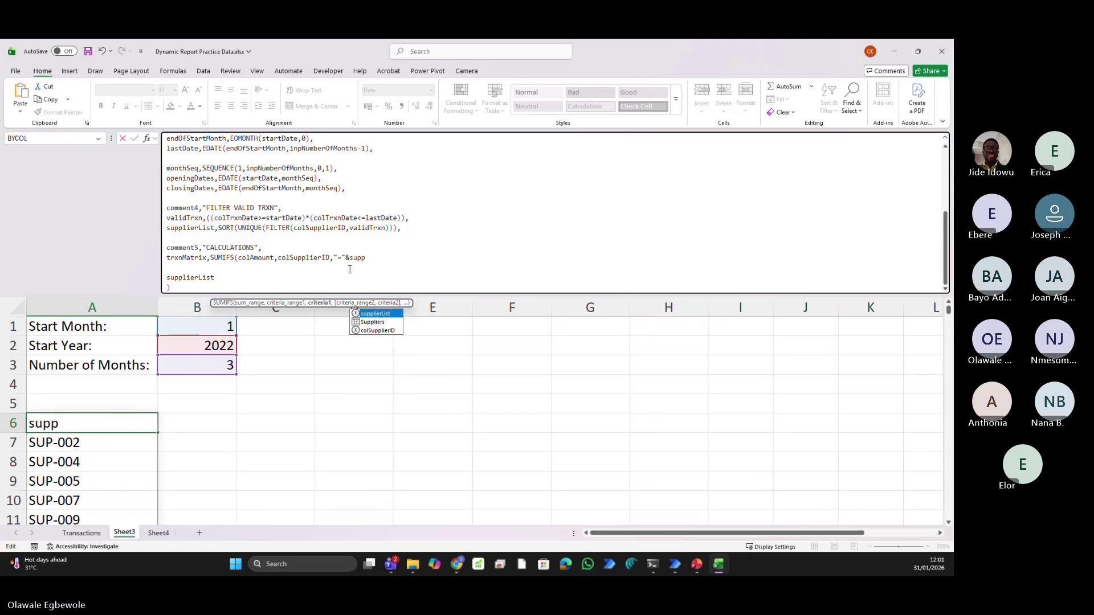
key("Tab")
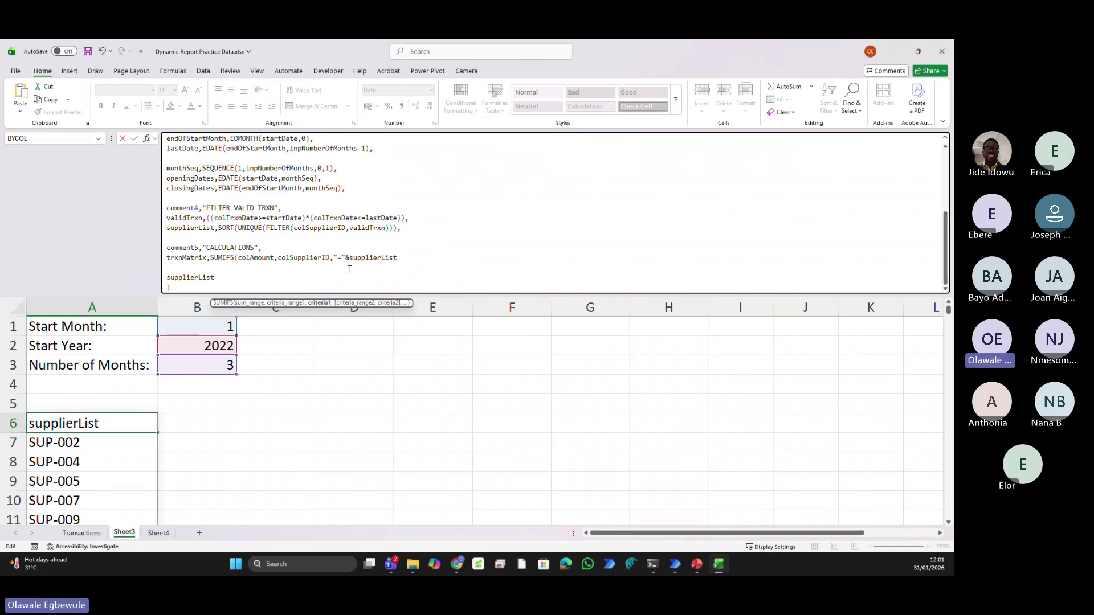
type(",")
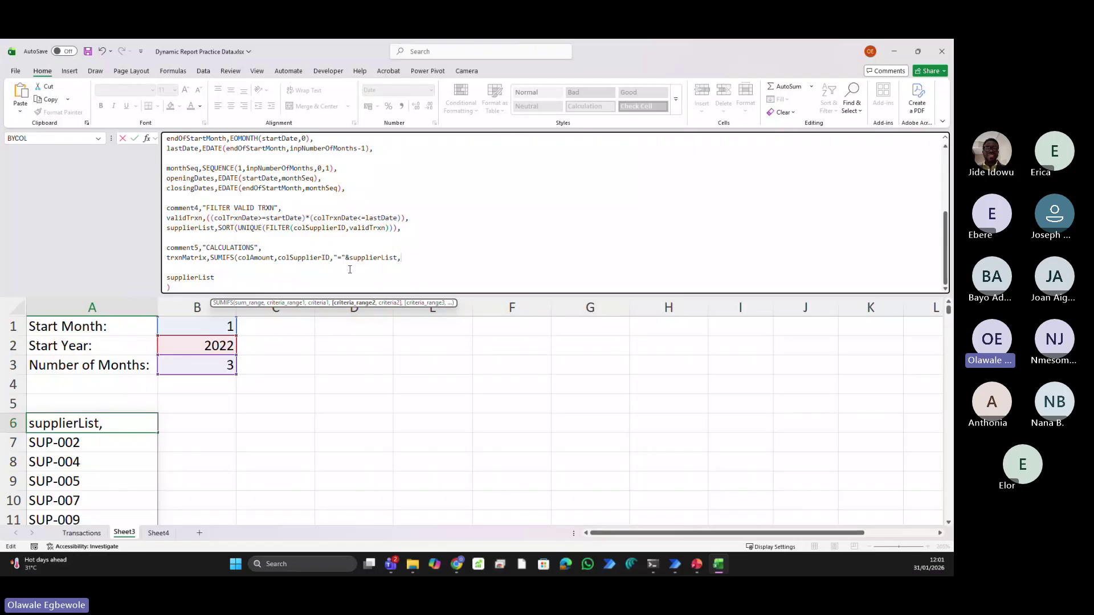
Add a second SUMIFS condition to trxnMatrix, matching colTrxnDate to ">="&openingDates
type("col")
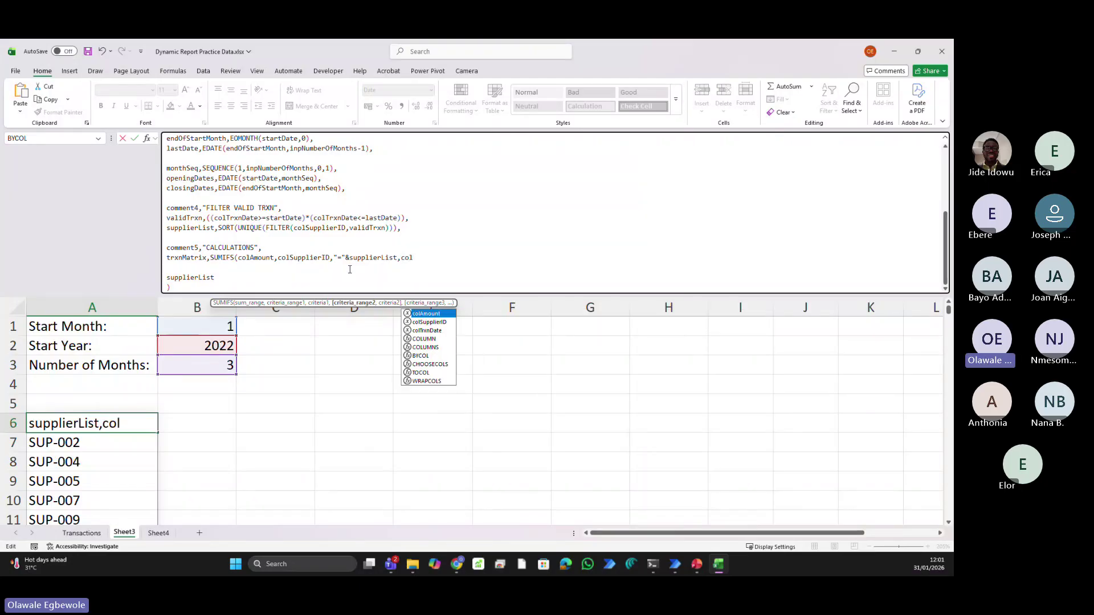
type("t")
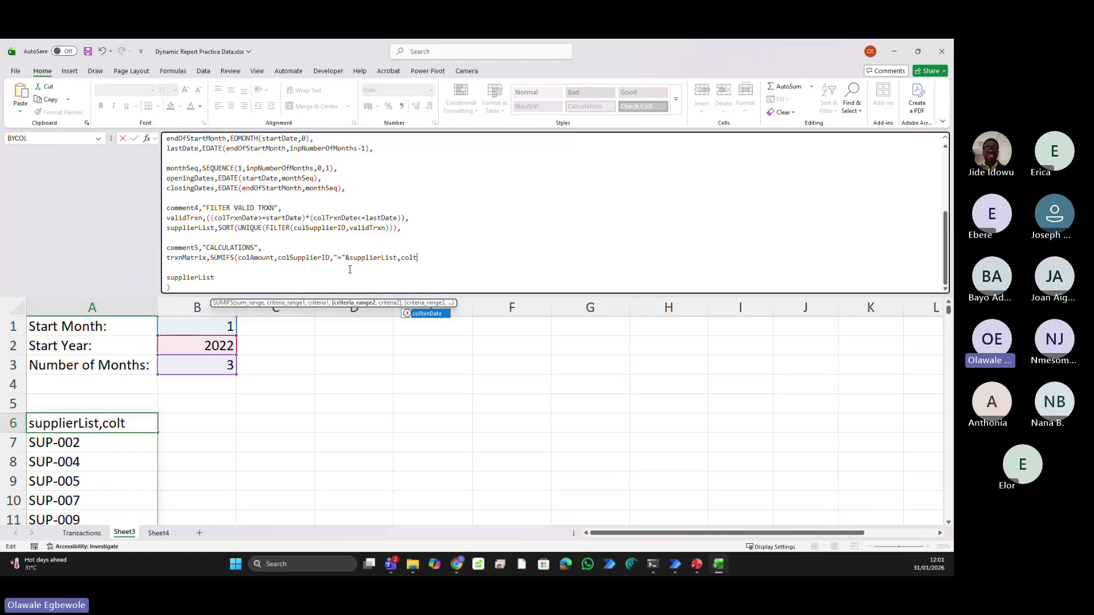
key("Tab")
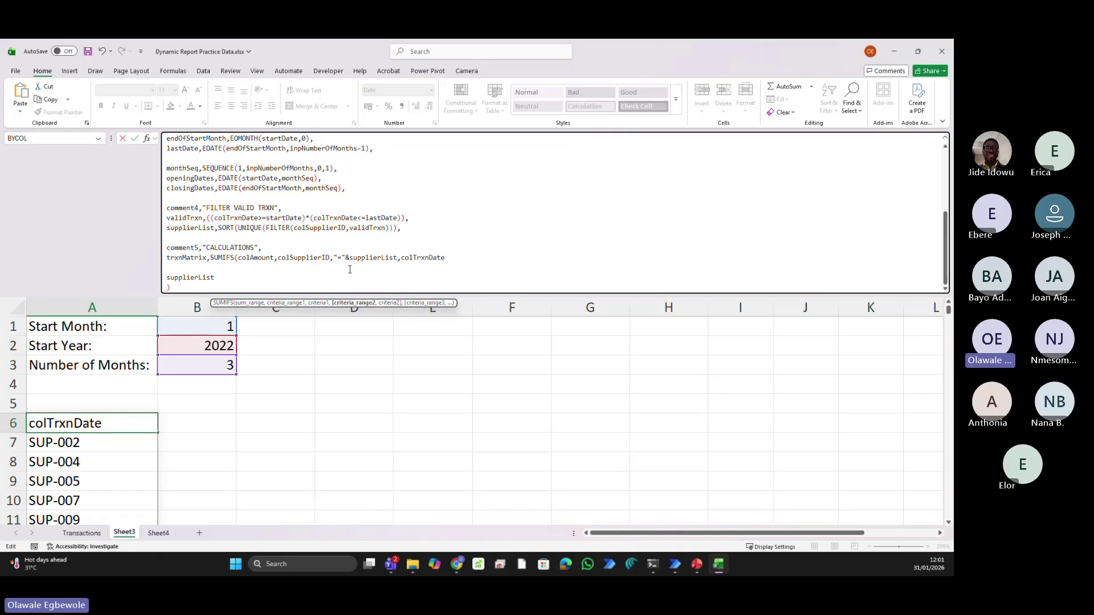
type(",")
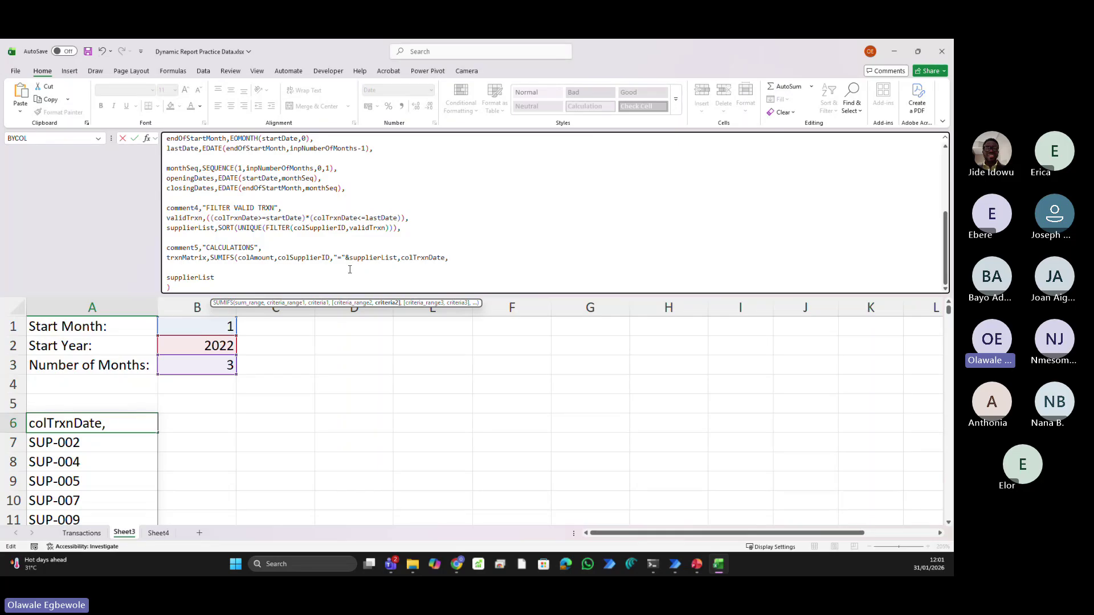
type("\">=\"")
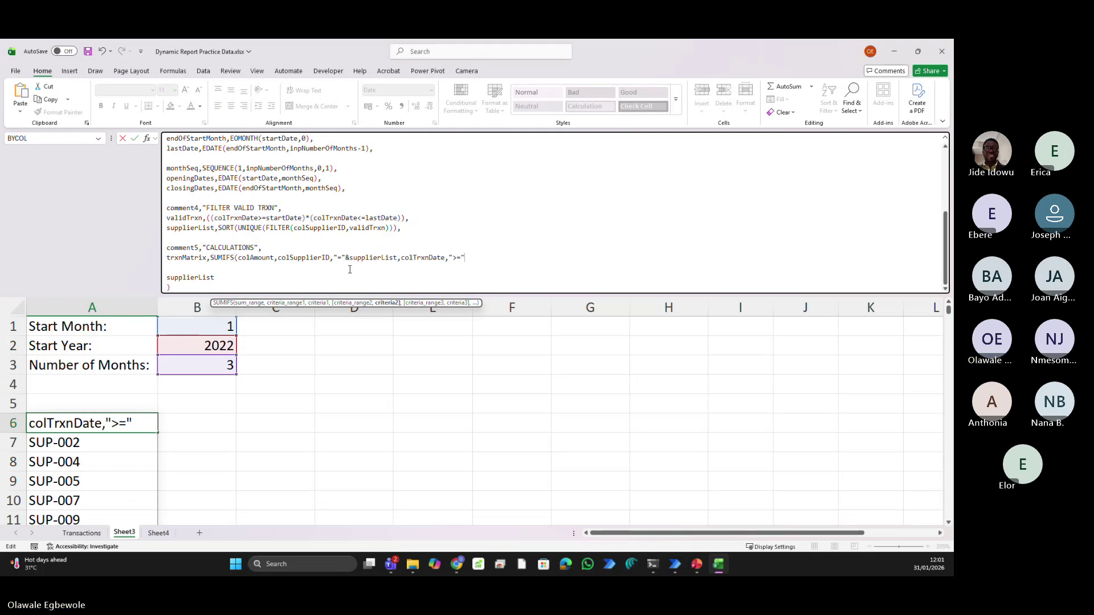
type("&")
type("op")
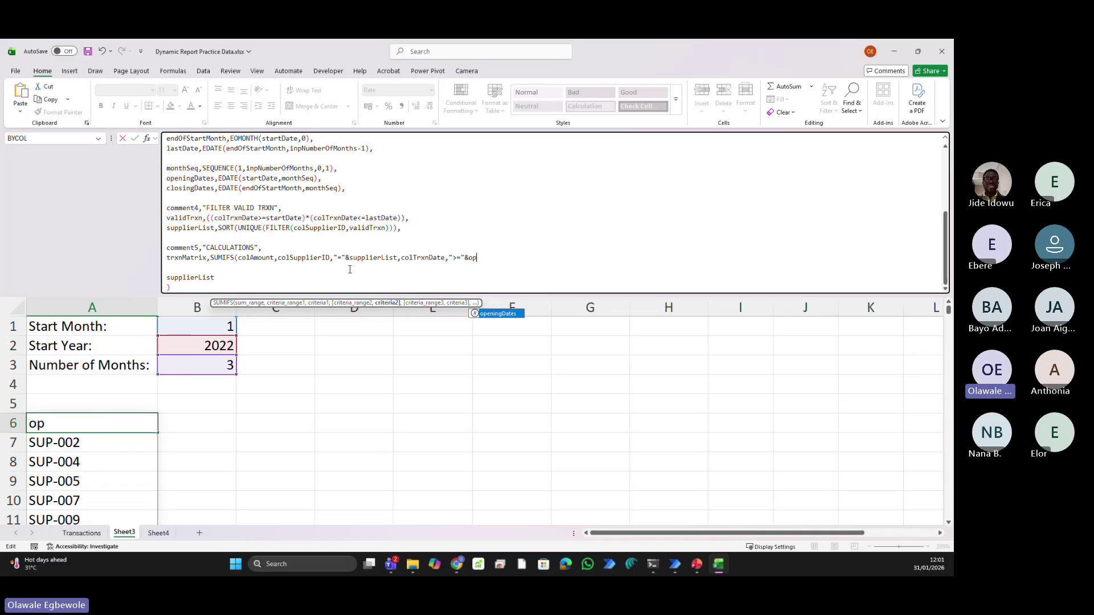
key("Tab")
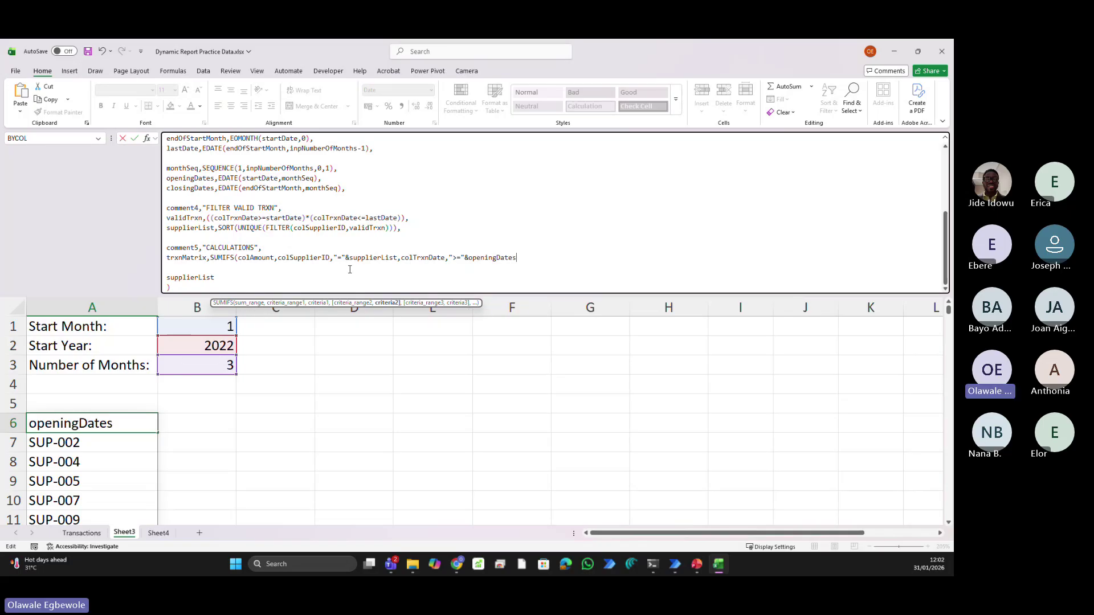
type(",")
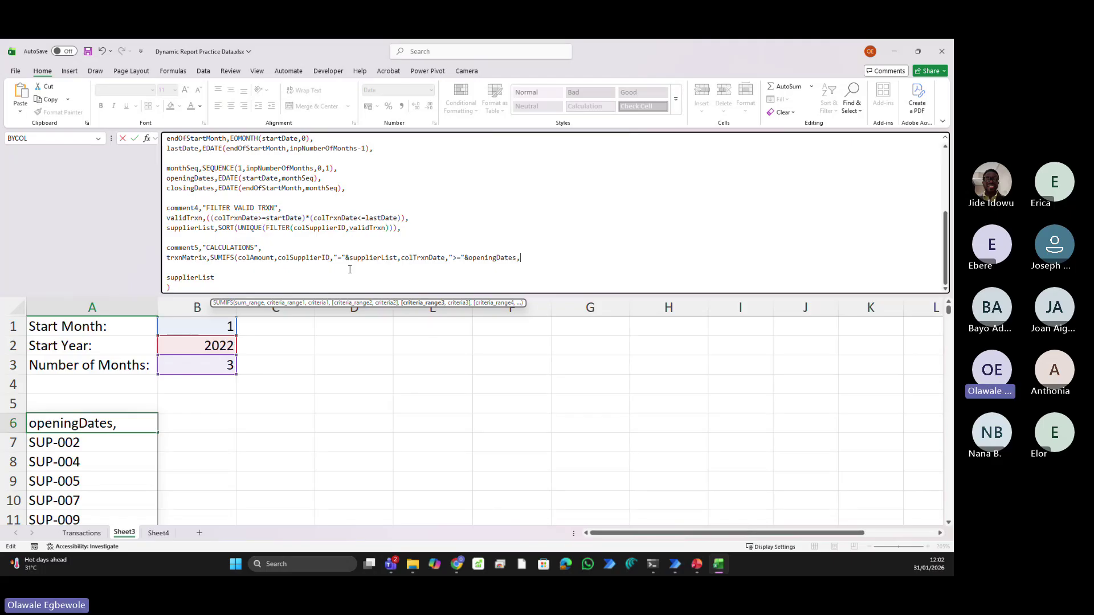
Add a third SUMIFS condition matching colTrxnDate to "<="&closingDates, close the trxnMatrix definition and commit the formula
type("col")
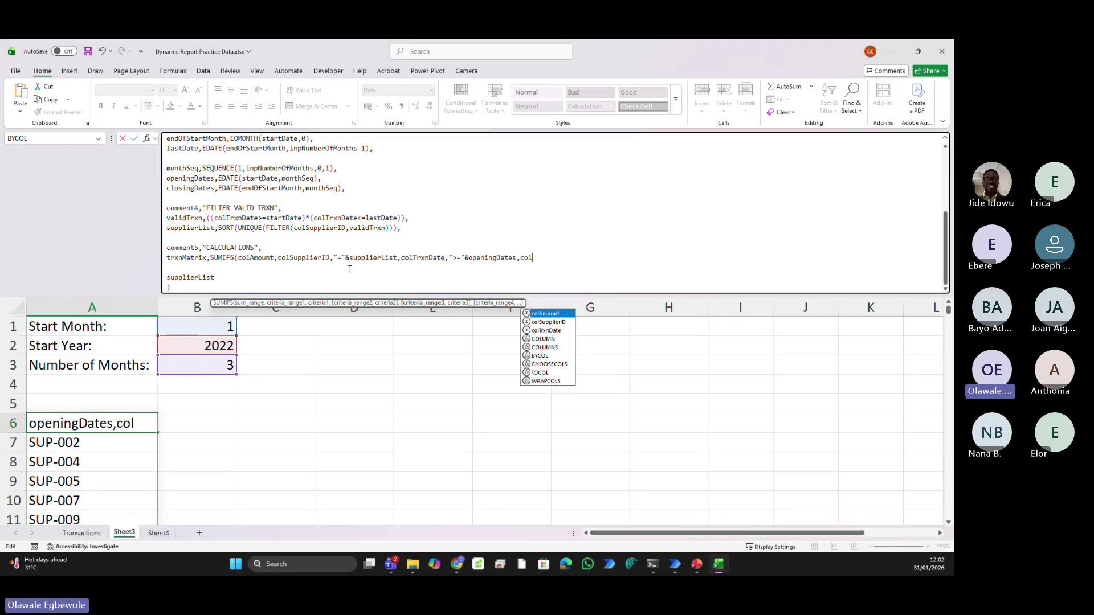
type("tr")
key("Tab")
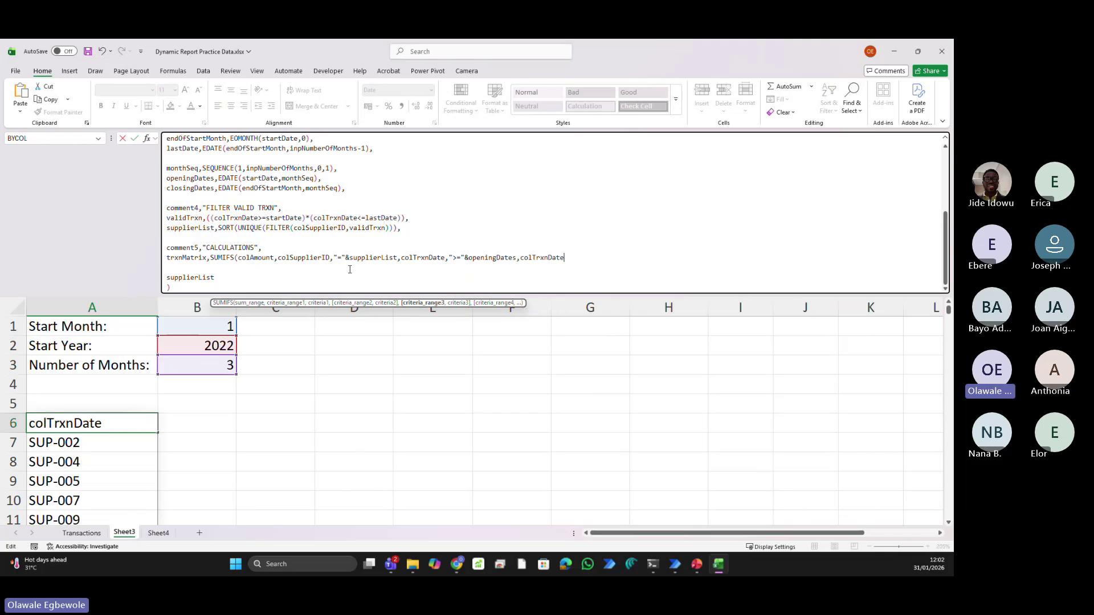
type(",")
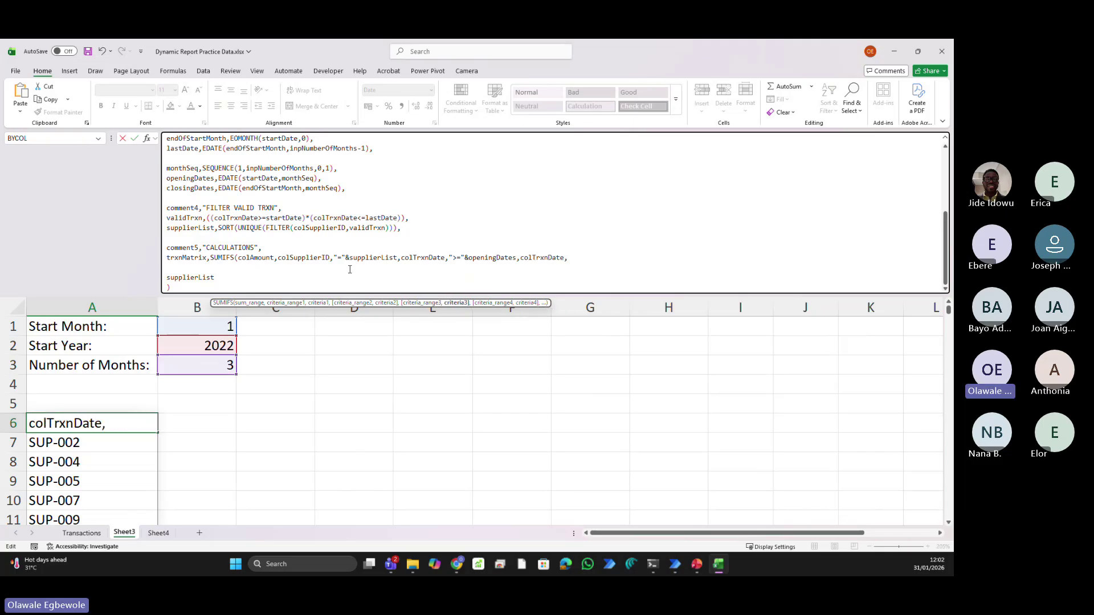
type("\"<=\"&")
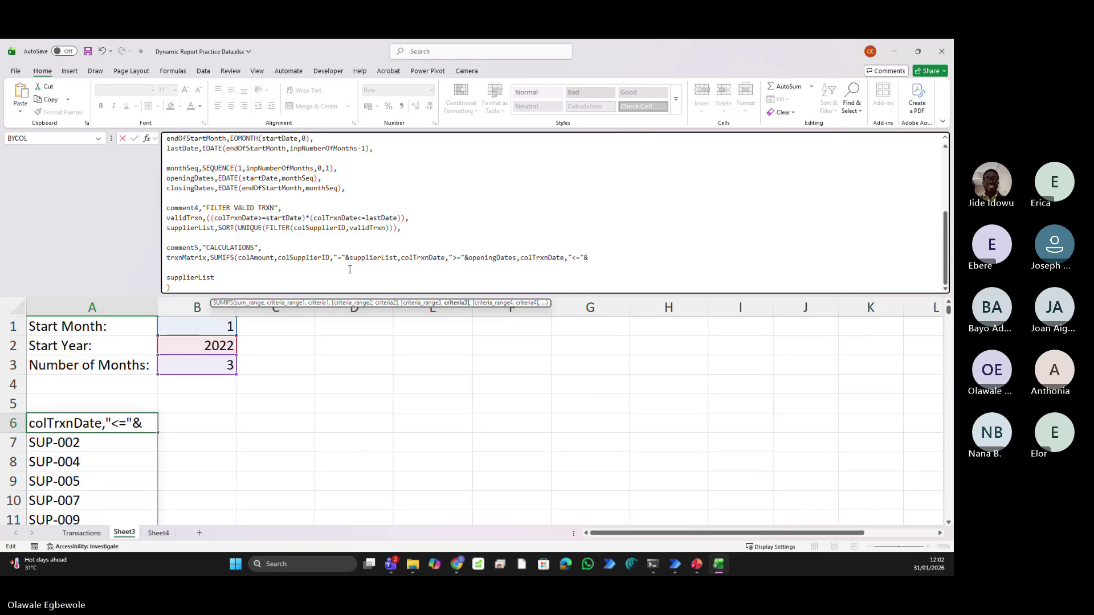
type("closin")
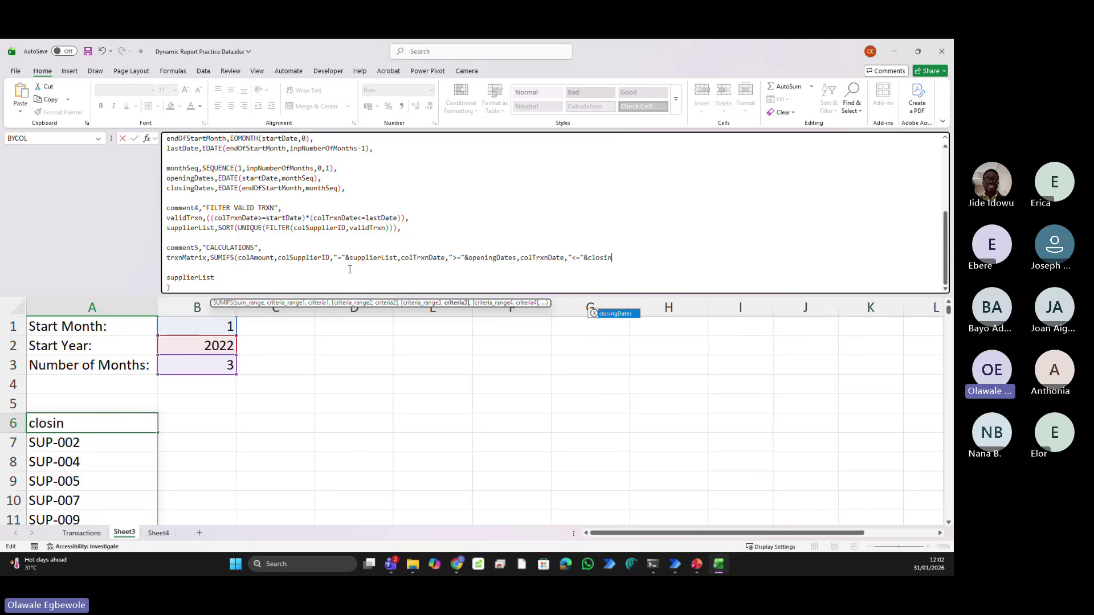
key("Tab")
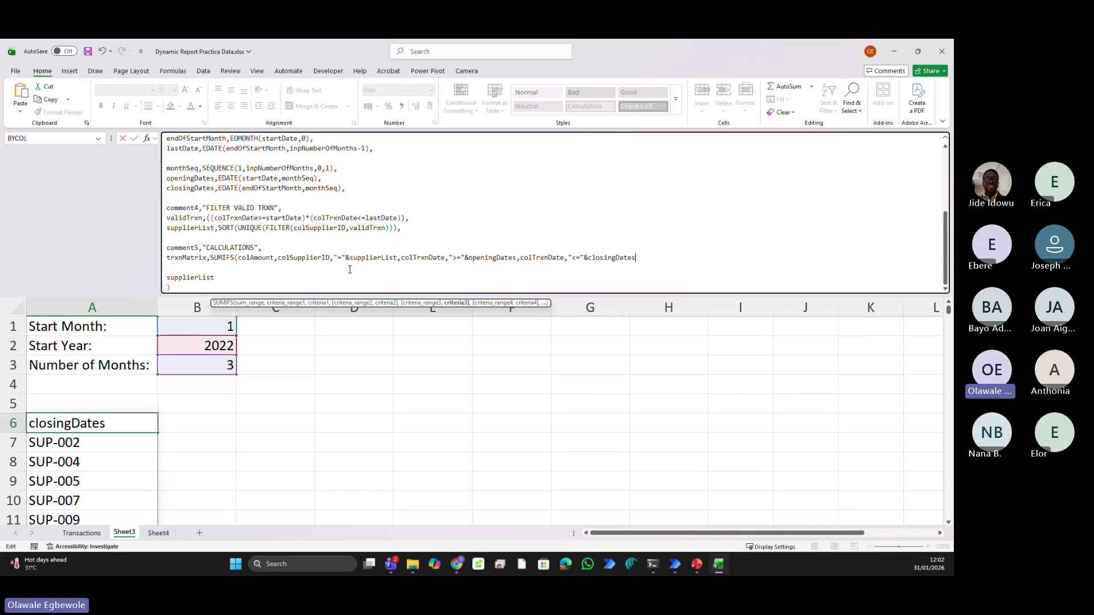
type("),")
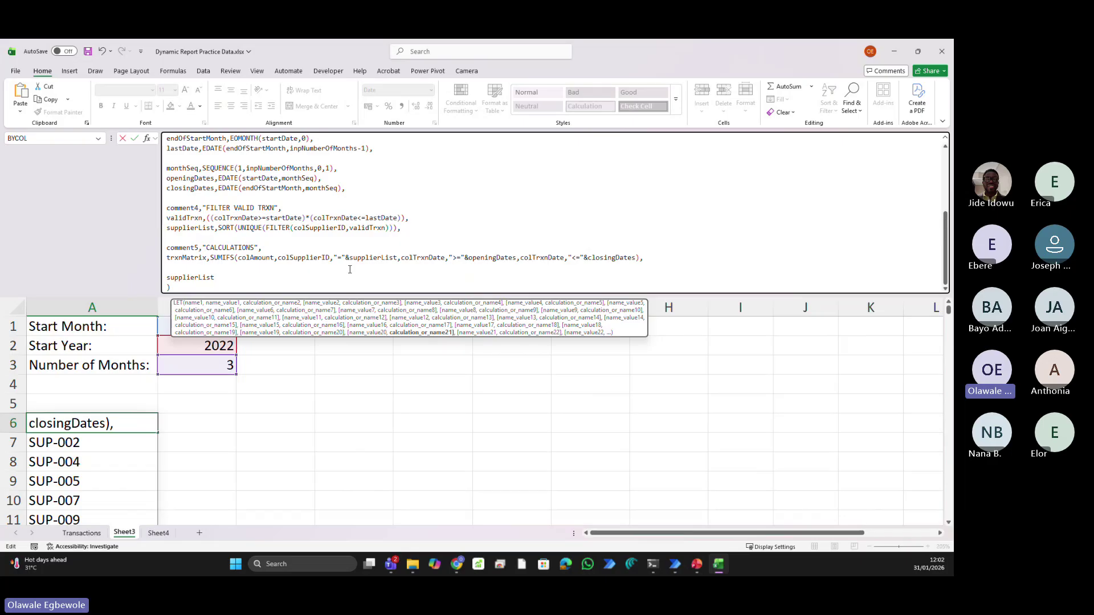
key("Escape")
key("Left")
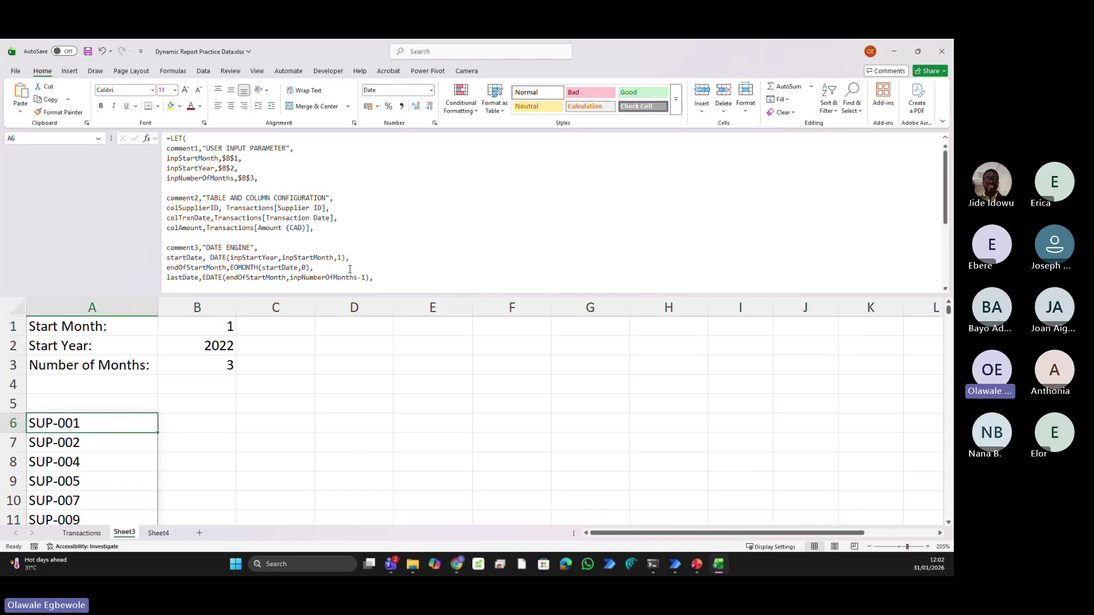
Replace supplierList with trxnMatrix as the final output of the A6 LET formula and commit it
scroll(393, 235, "down", 5)
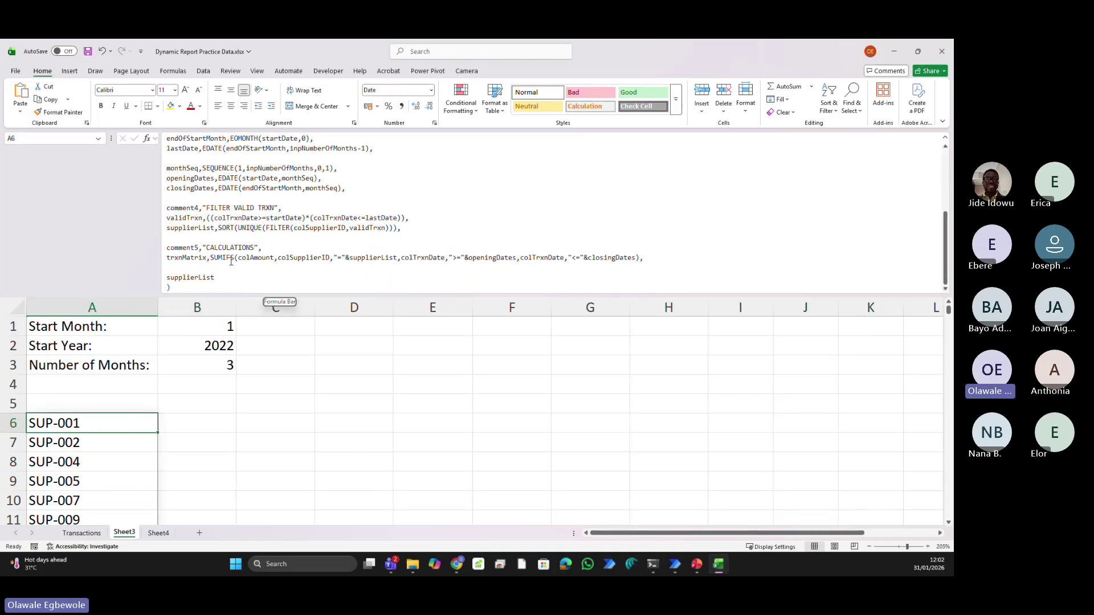
left_click(207, 258)
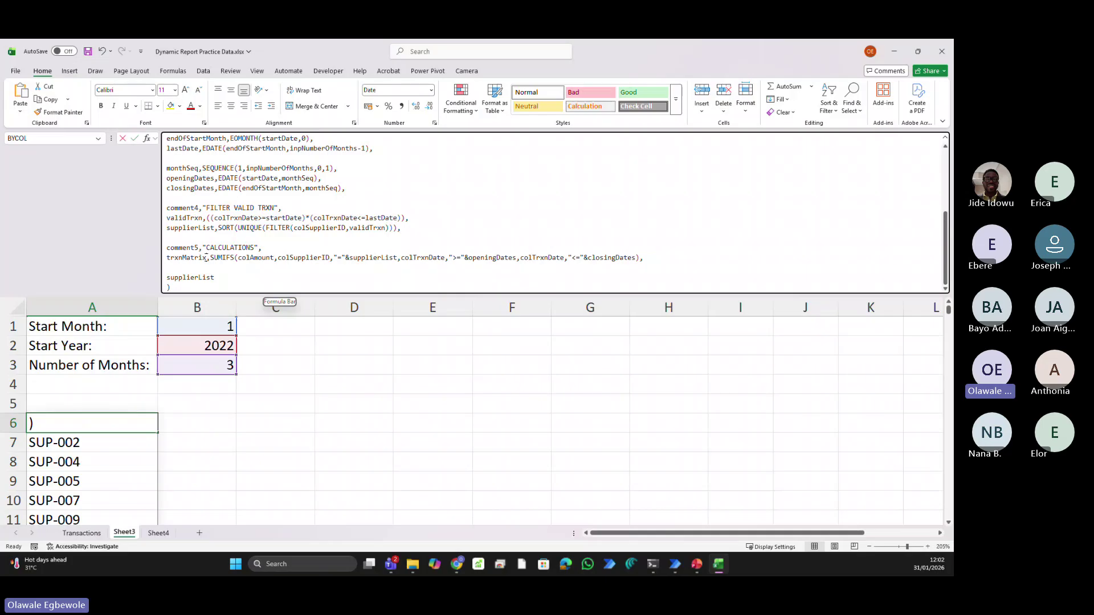
double_click(207, 258)
key("ctrl+c")
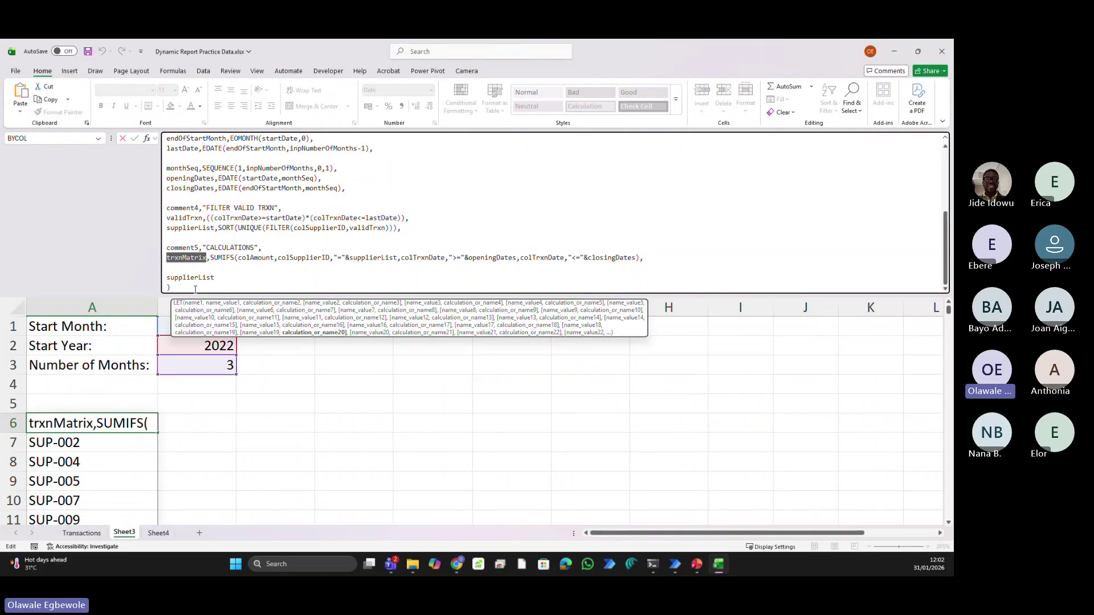
left_click_drag(214, 278, 167, 280)
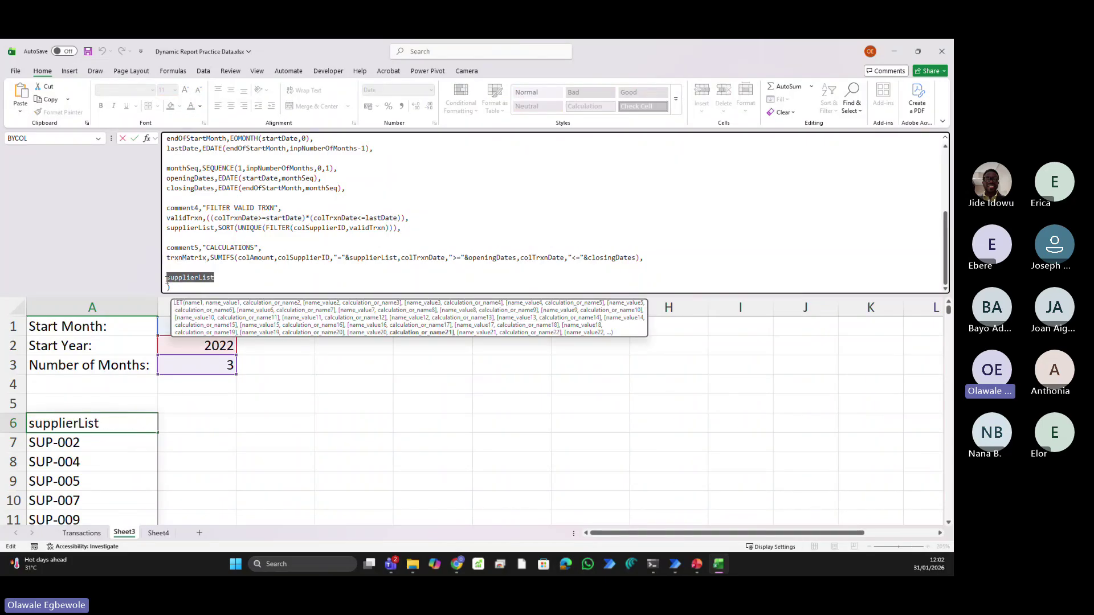
key("ctrl+v")
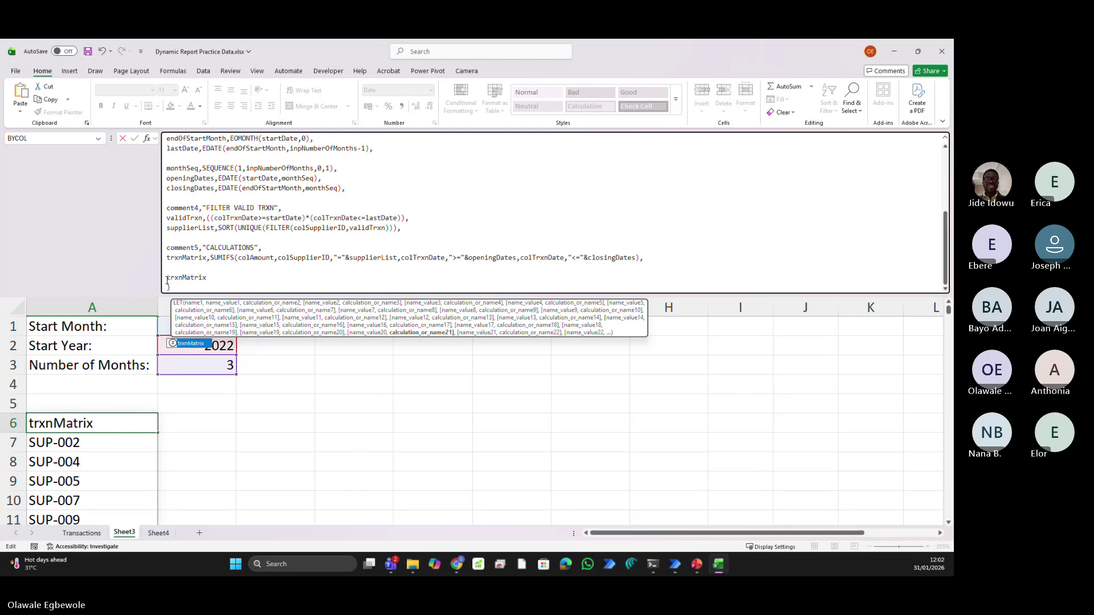
key("Return")
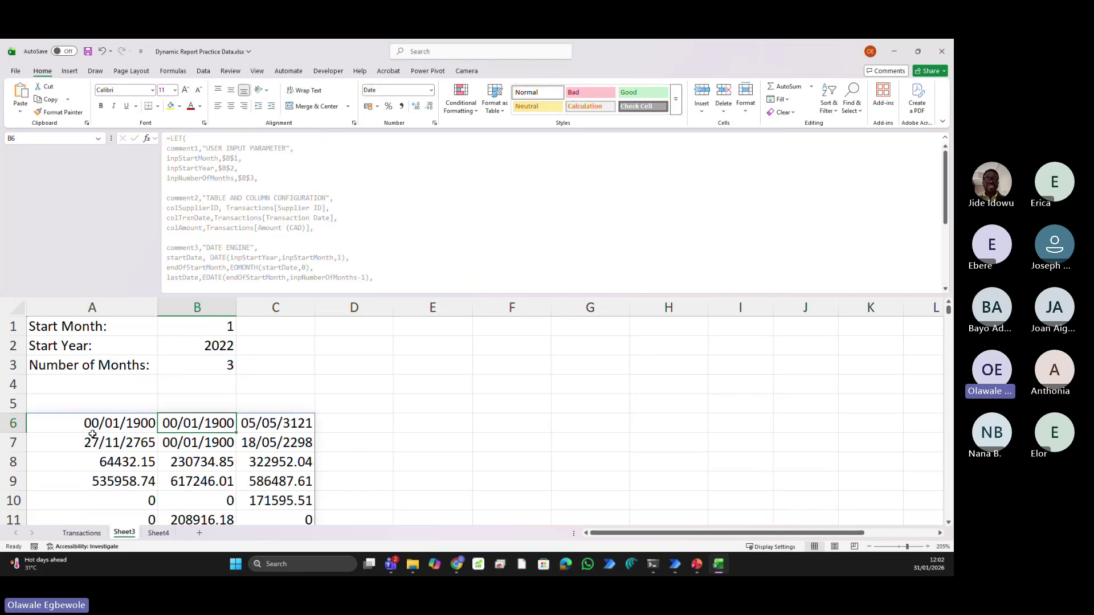
Format the entire spilled range starting at A6 as Number with 2 decimal places and a 1000 separator
left_click(90, 425)
key("ctrl+shift+Right")
key("ctrl+shift+Down")
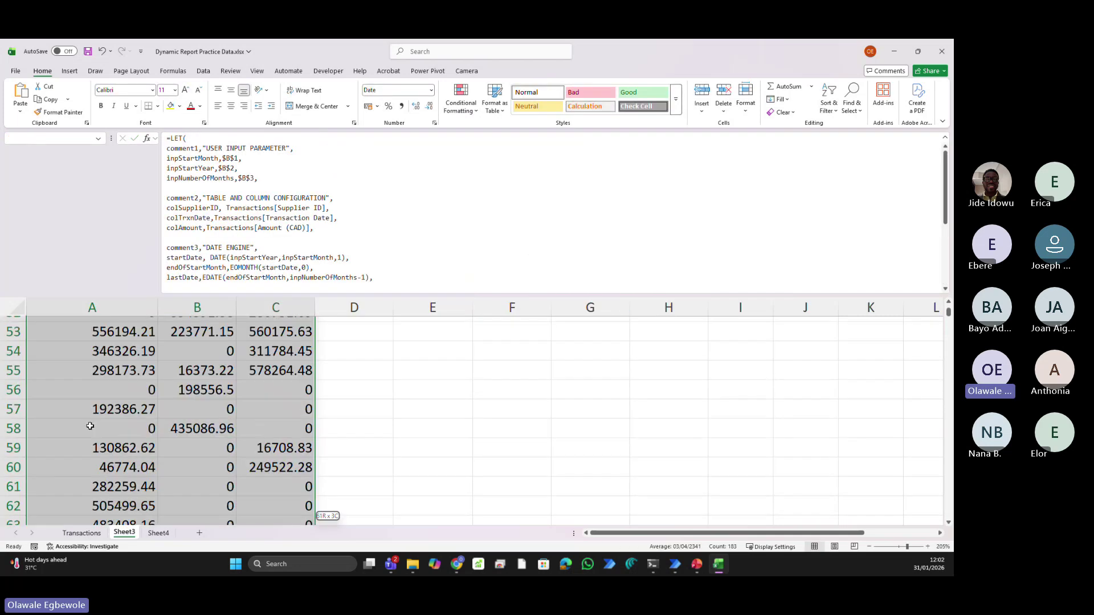
key("ctrl+1")
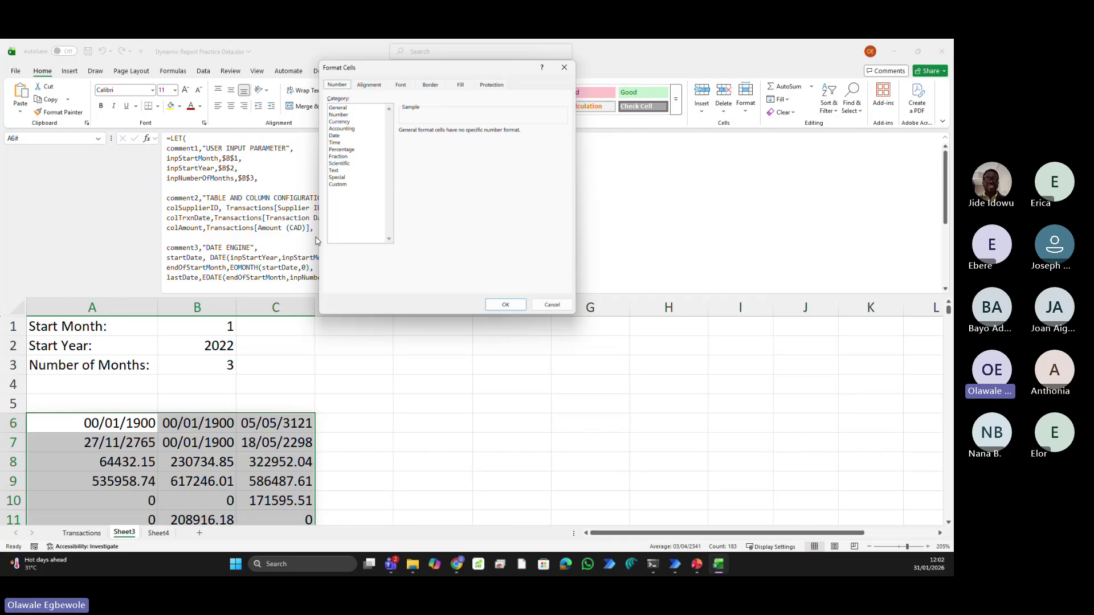
left_click(342, 115)
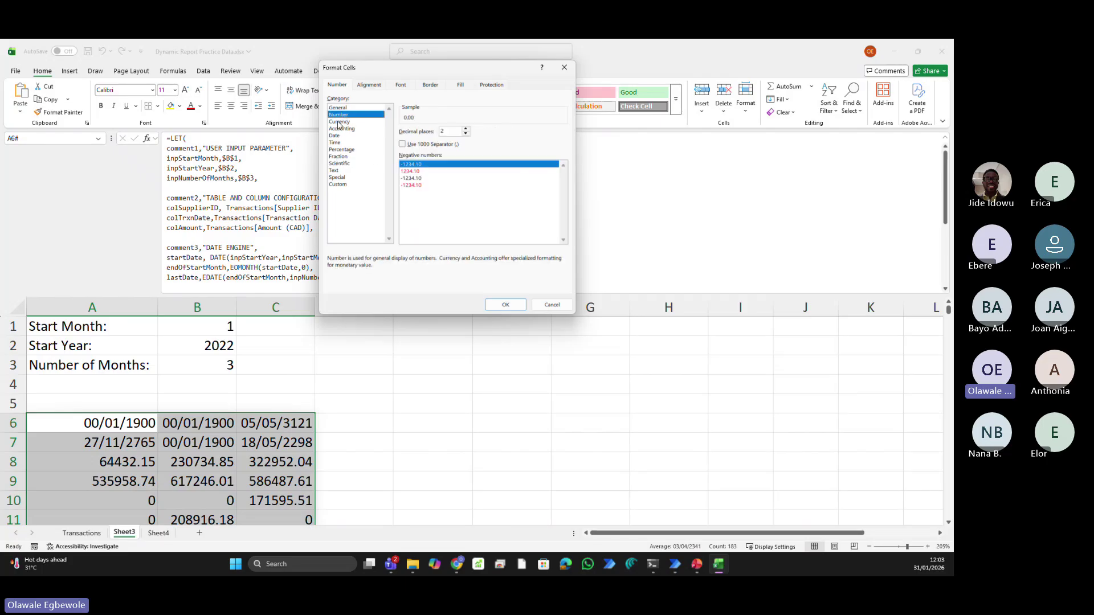
left_click(402, 144)
left_click(504, 306)
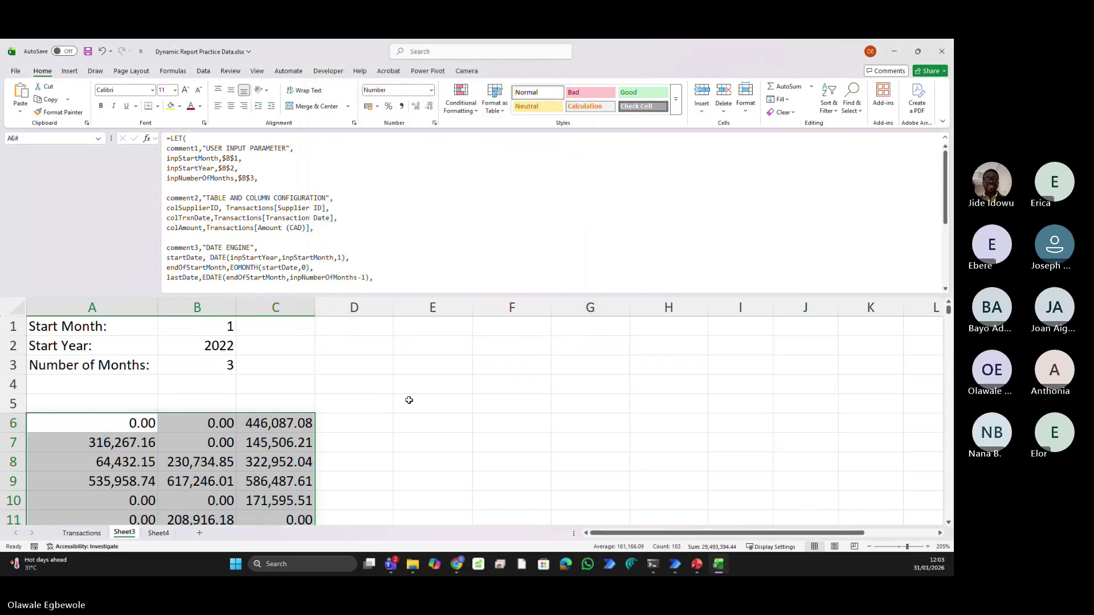
Review the spilled monthly supplier amounts in columns A to C
scroll(336, 426, "down", 2)
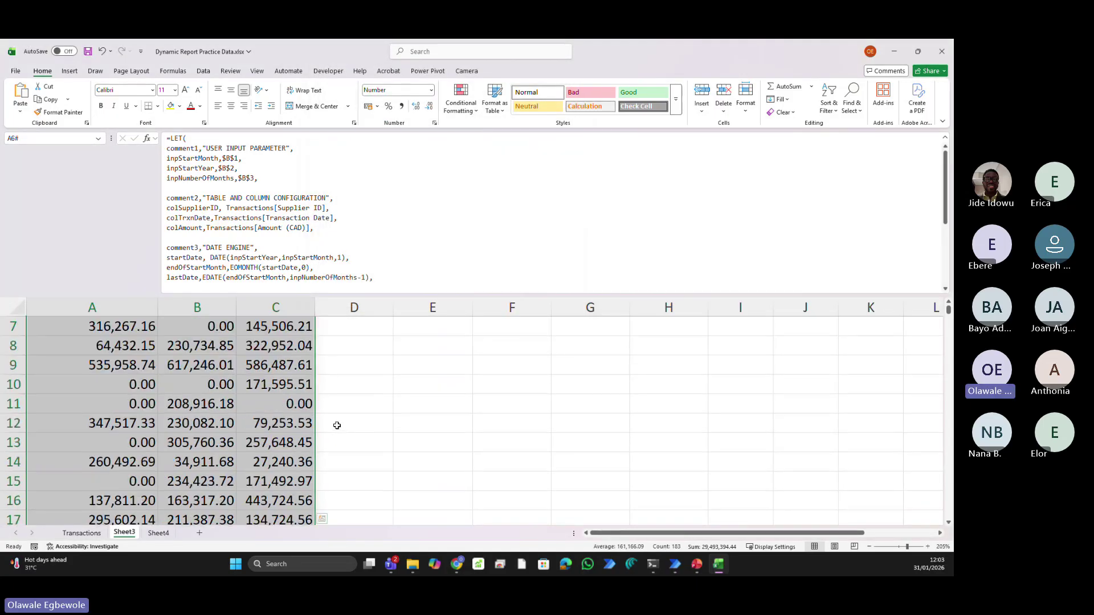
scroll(337, 425, "down", 11)
scroll(338, 425, "up", 3)
scroll(338, 424, "up", 10)
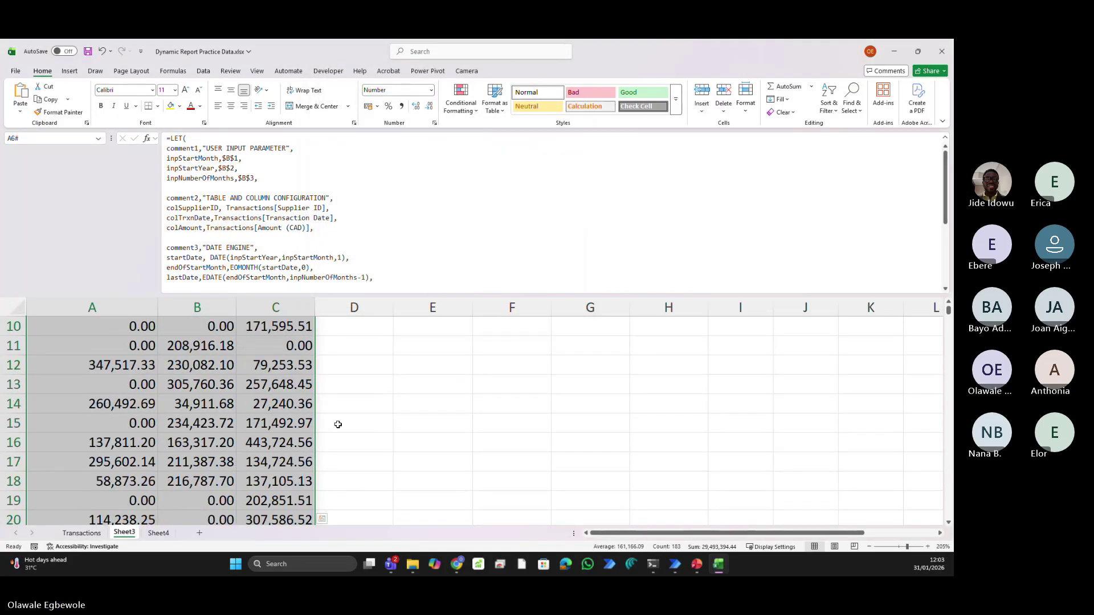
scroll(338, 424, "down", 1)
scroll(338, 425, "down", 4)
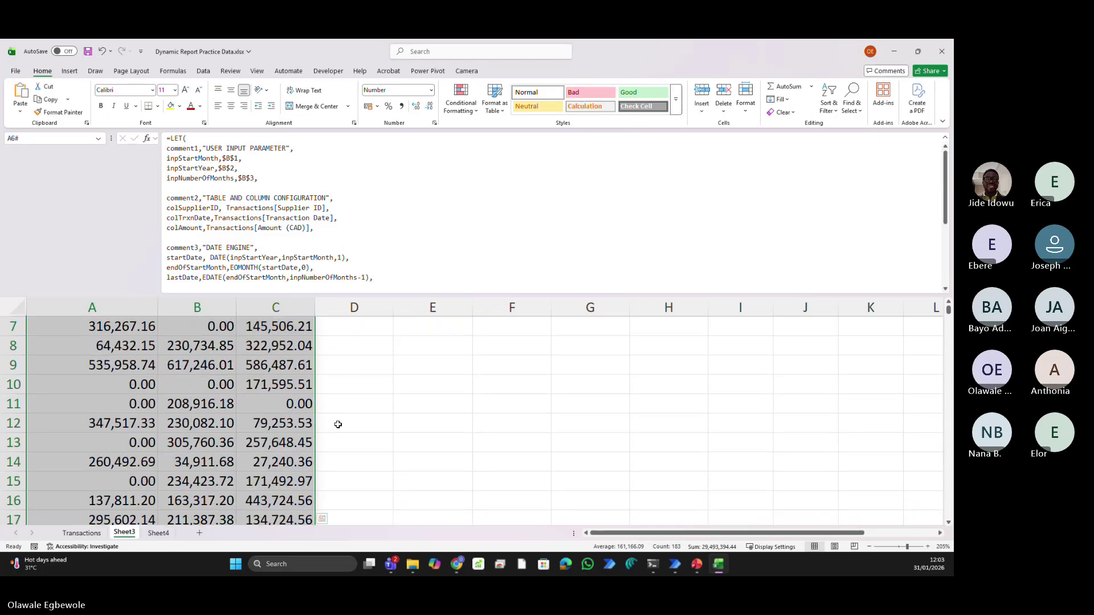
scroll(338, 425, "up", 4)
scroll(338, 425, "up", 1)
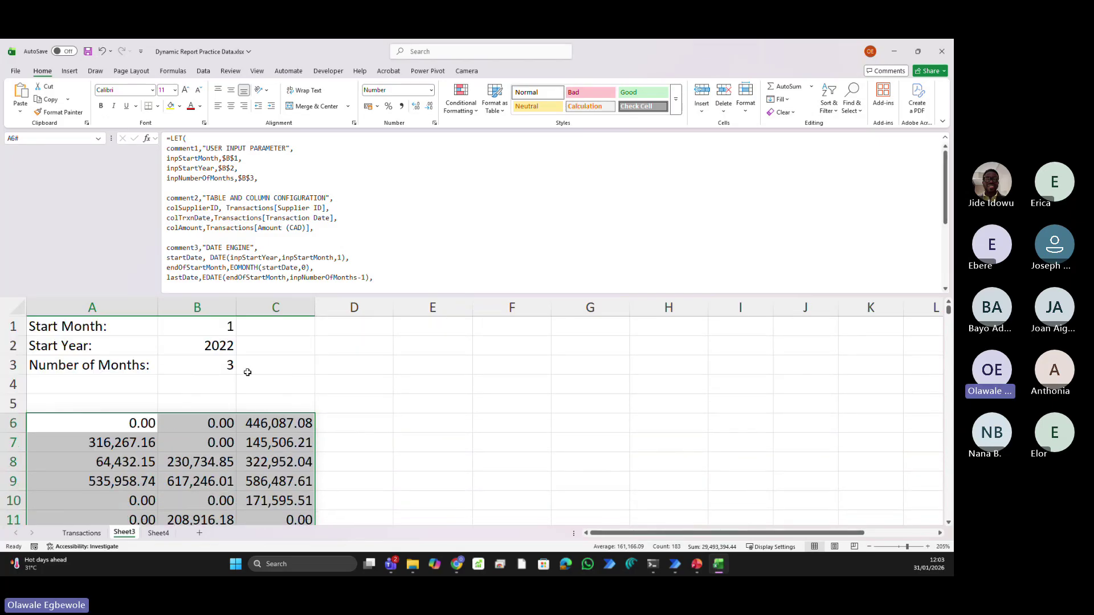
Test the Number of Months input in B3 with 4, and finally set it to 6
left_click(219, 365)
type("4")
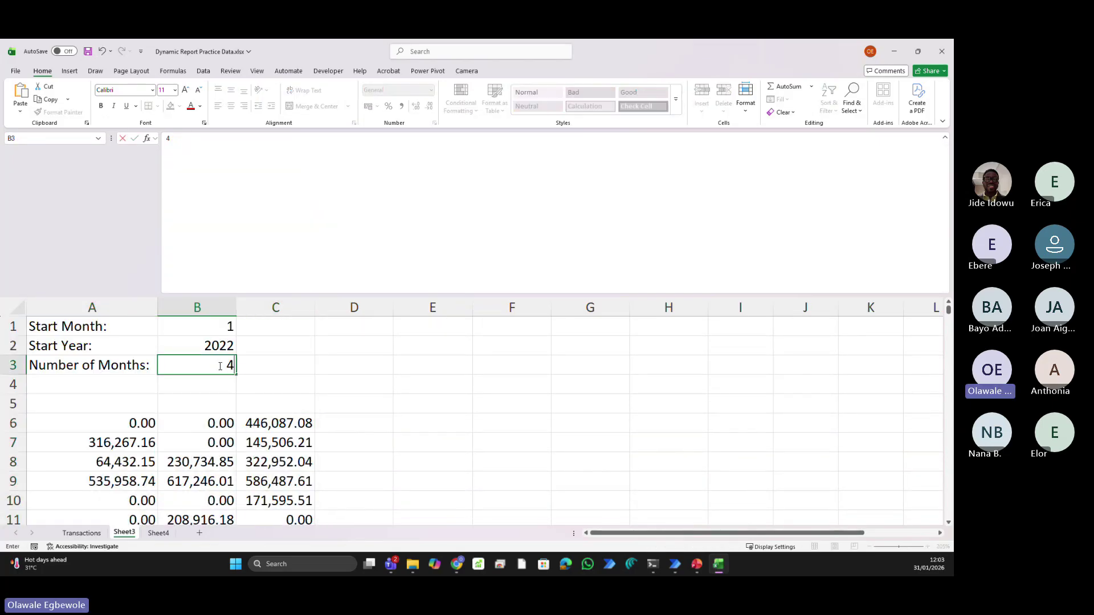
key("Tab")
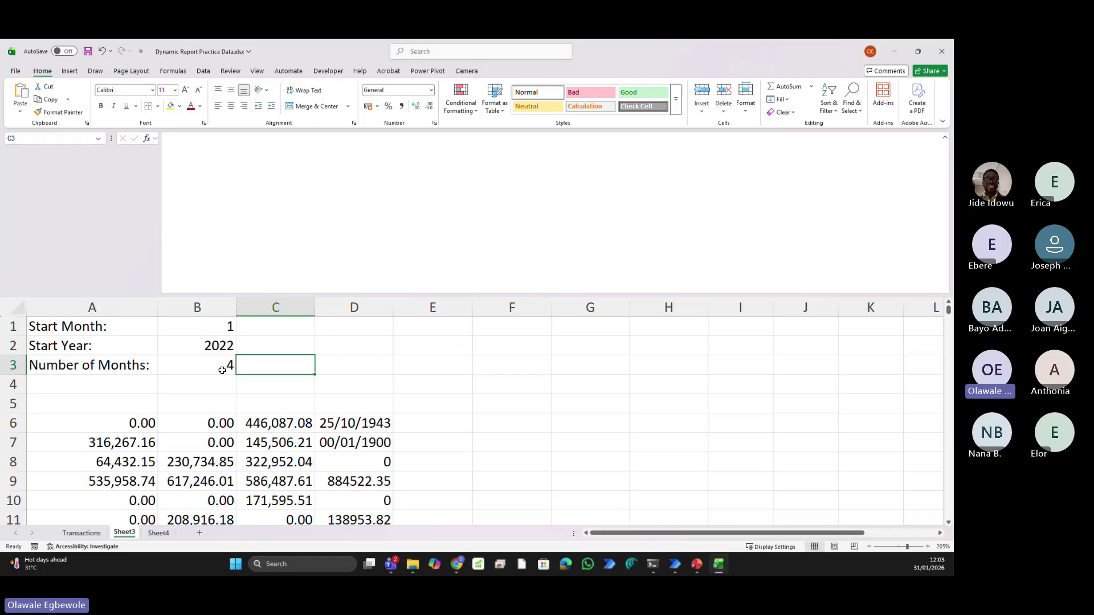
left_click(223, 366)
type("6")
key("Tab")
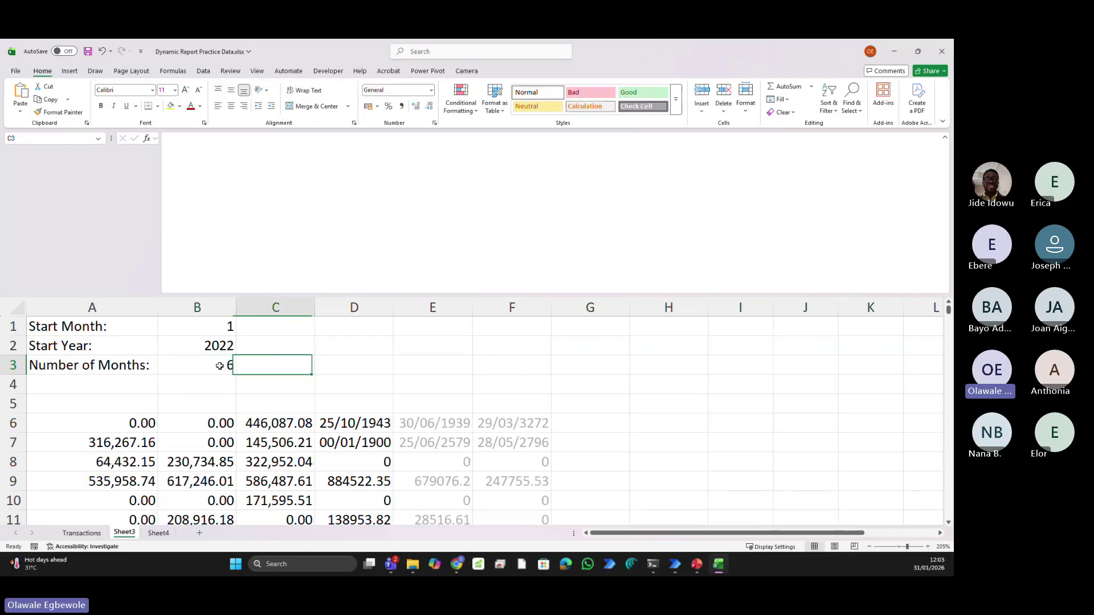
Reset the number format of the entire spilled range starting at A6 to General
left_click(108, 426)
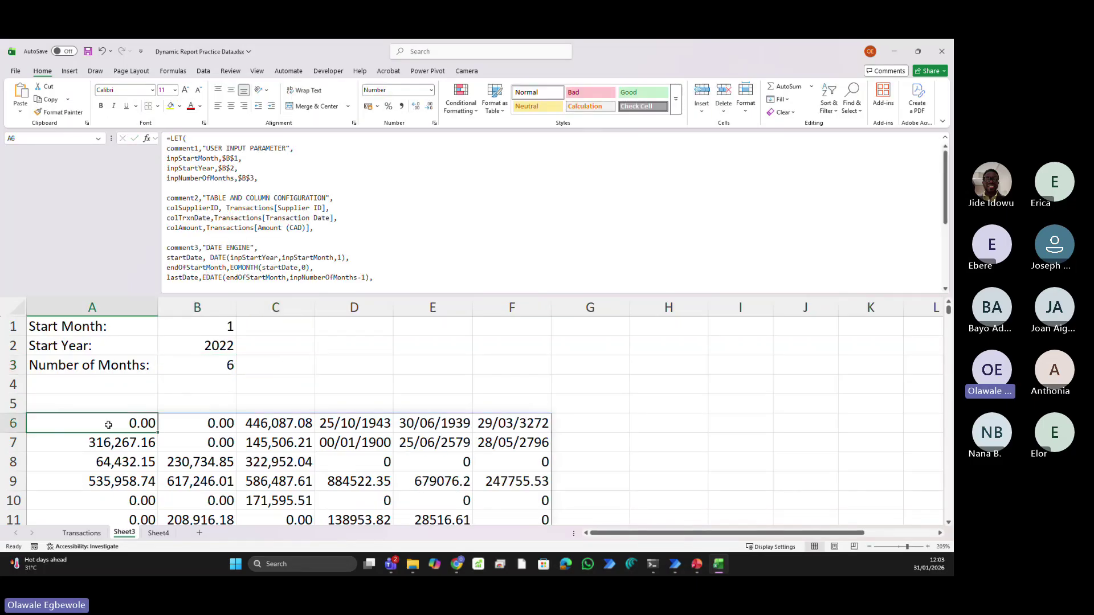
key("ctrl+shift+Right")
key("ctrl+shift+Down")
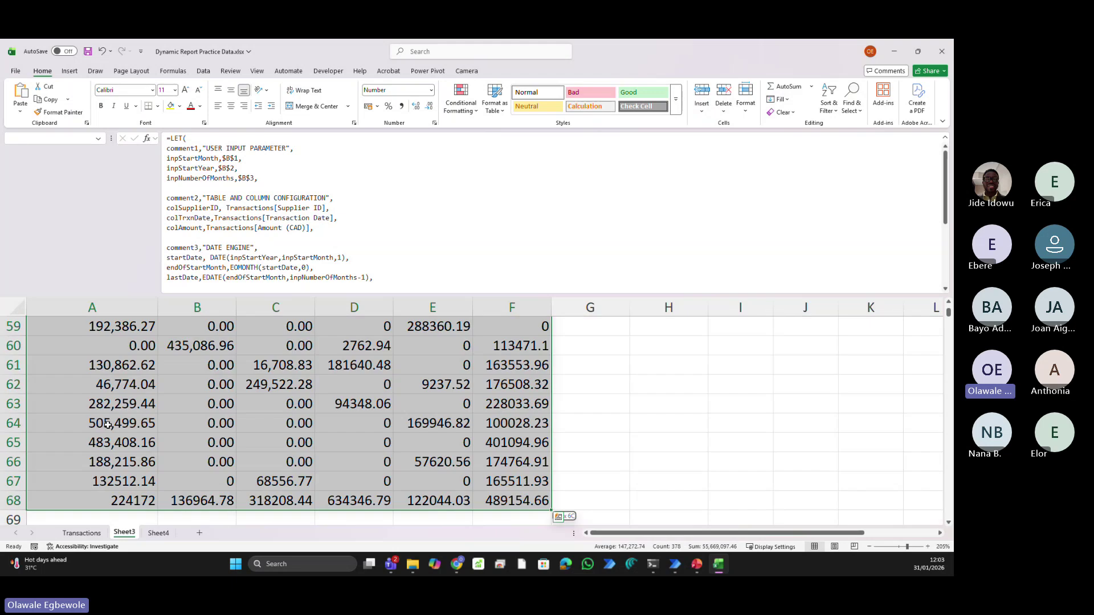
key("ctrl+1")
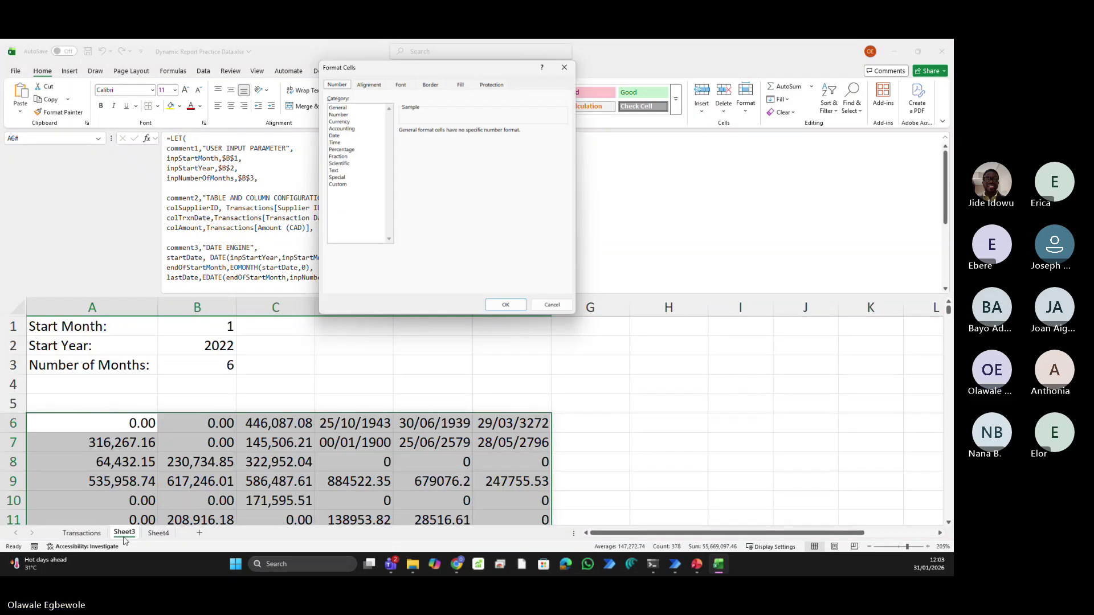
left_click(342, 108)
left_click(507, 305)
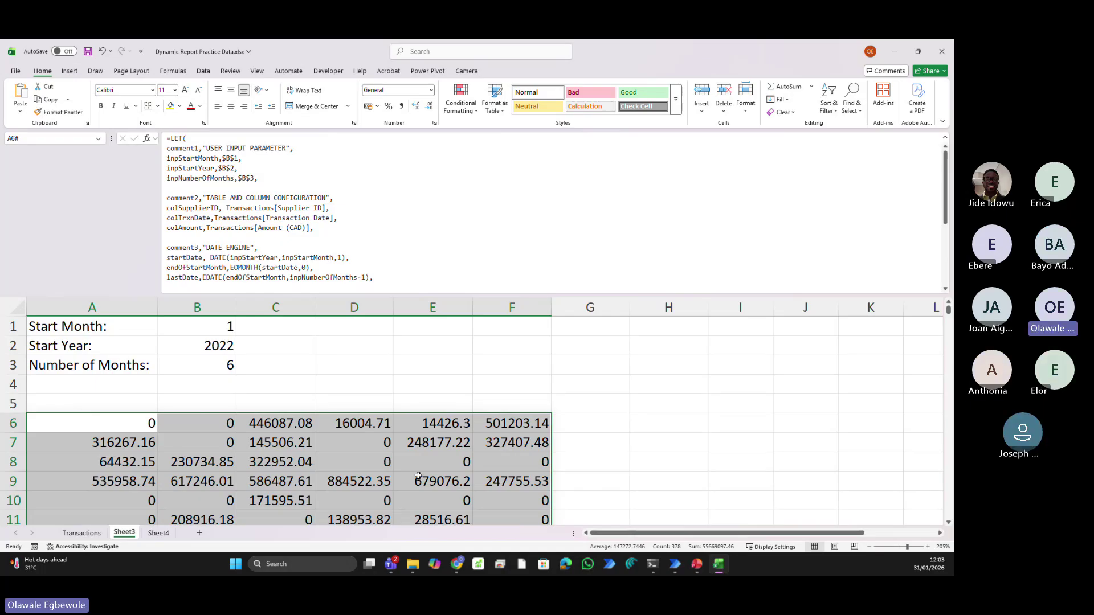
Examine the finished report on Sheet4: the monthly supplier amounts, the Total row, the Total column and the grand total
left_click(159, 533)
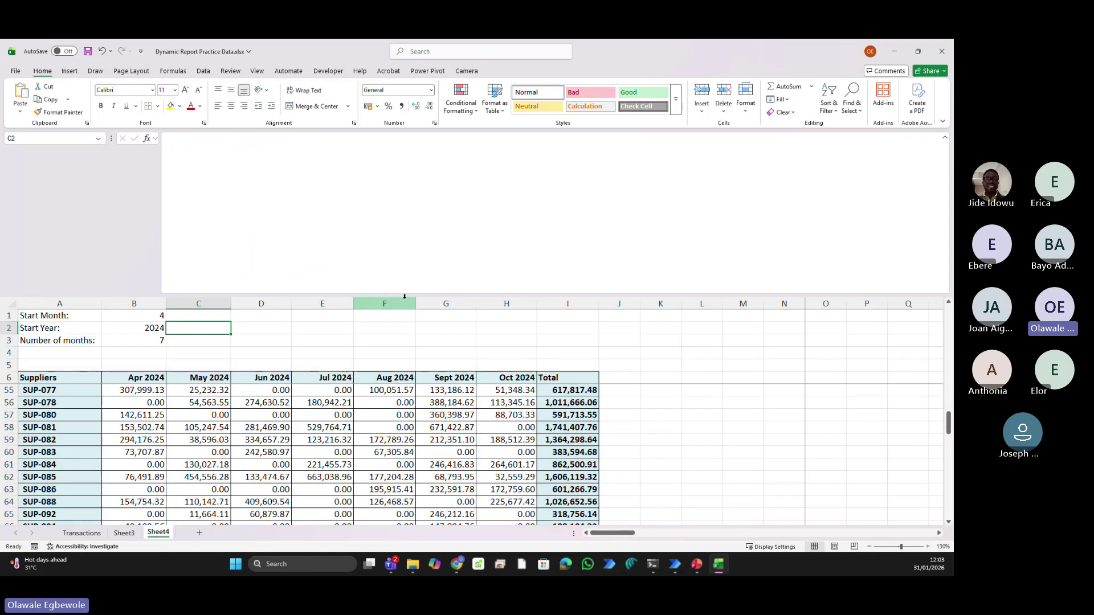
left_click_drag(404, 293, 416, 139)
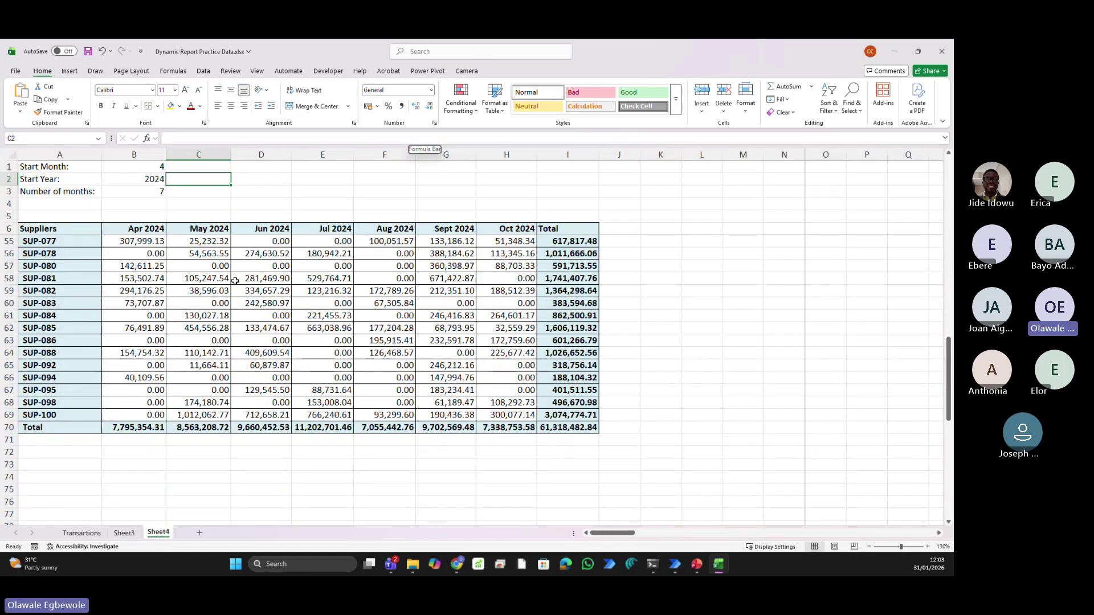
left_click(137, 242)
left_click_drag(138, 242, 507, 416)
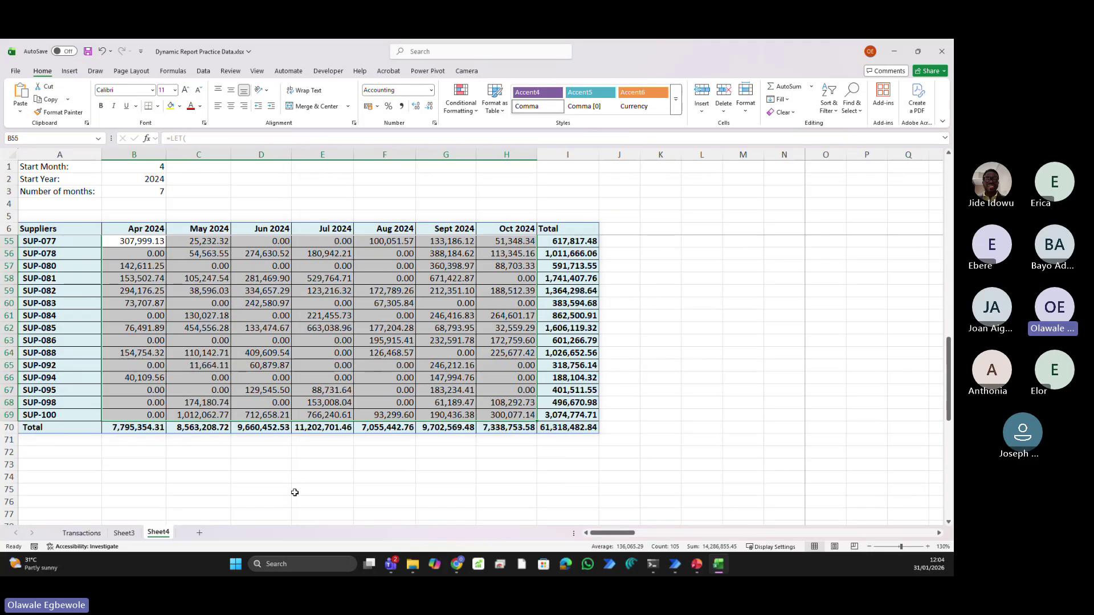
left_click(295, 479)
left_click_drag(124, 429, 508, 429)
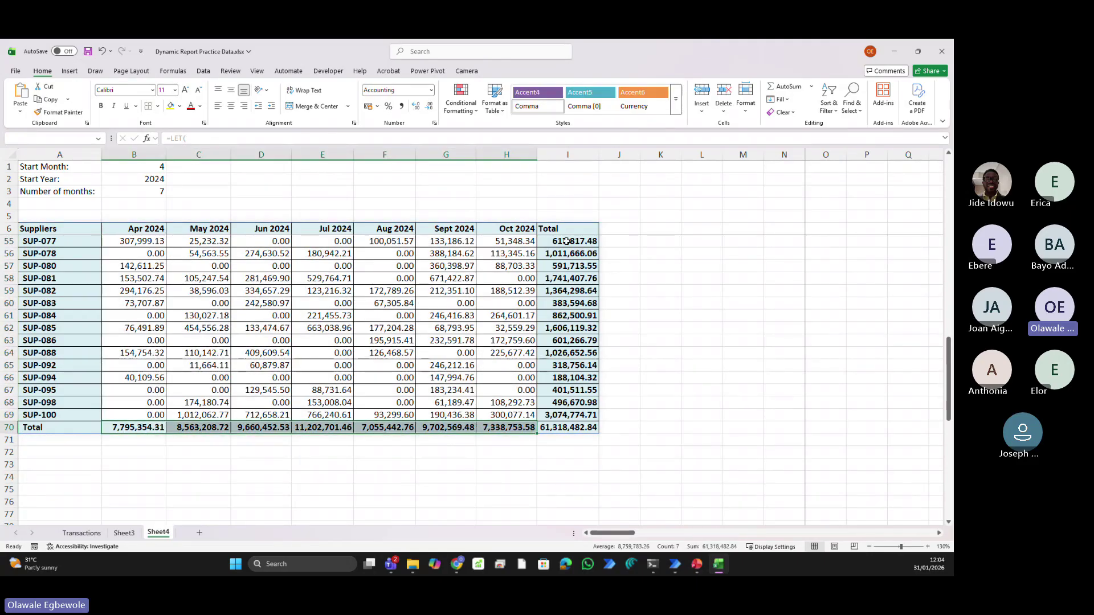
left_click_drag(570, 242, 560, 413)
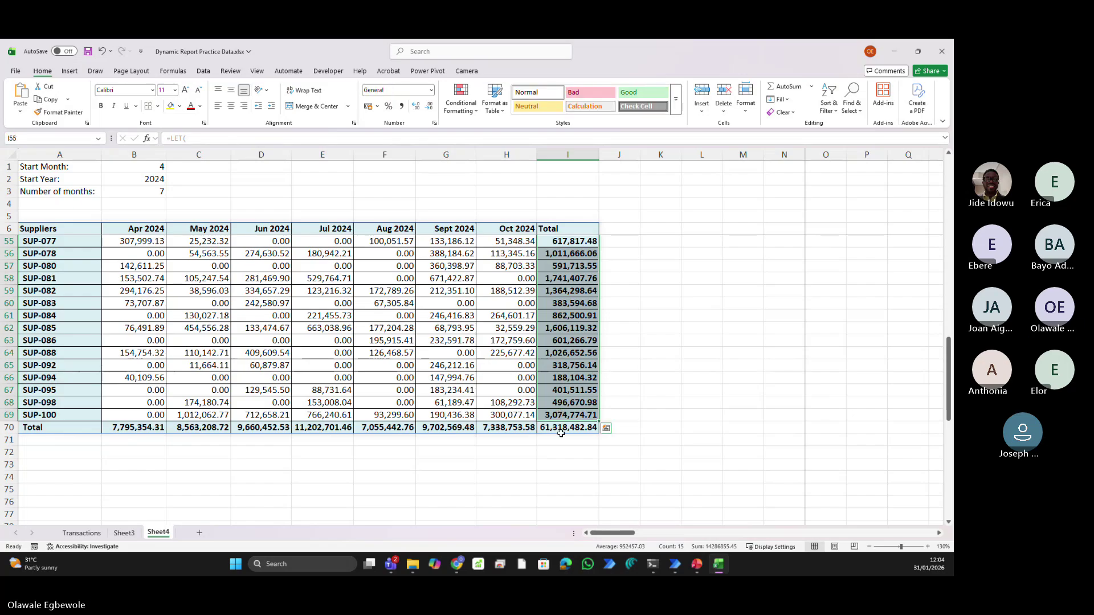
left_click(560, 429)
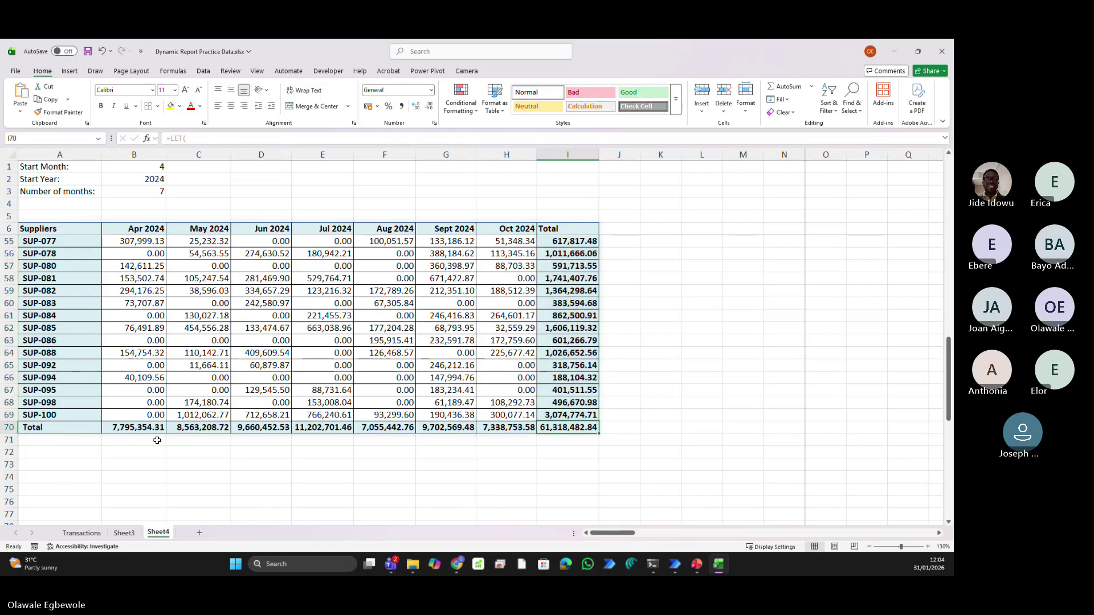
left_click_drag(137, 428, 494, 427)
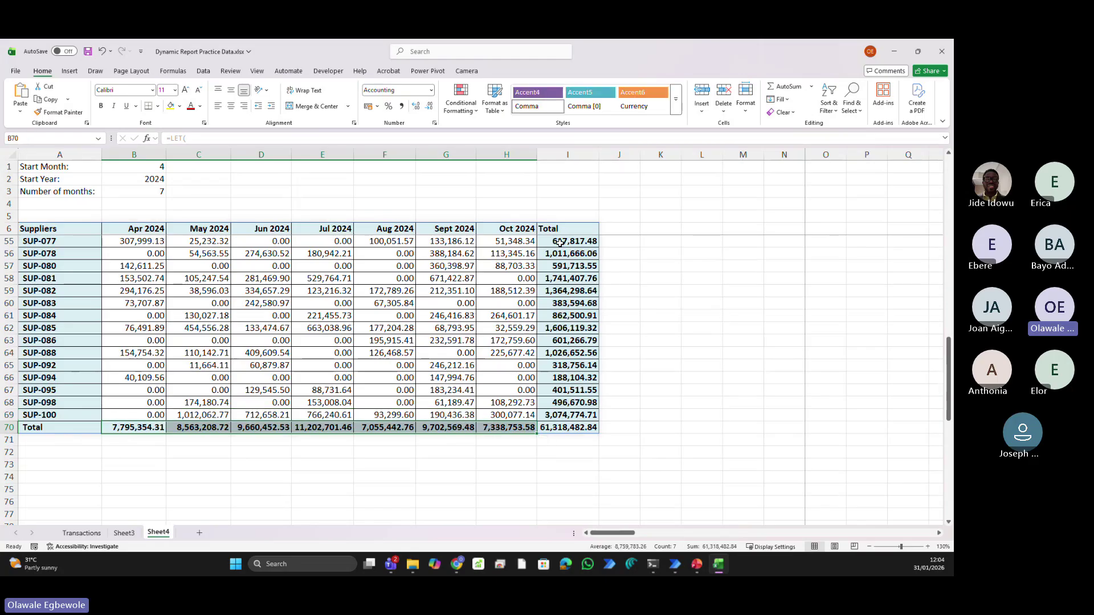
left_click_drag(559, 241, 552, 430)
left_click(552, 429)
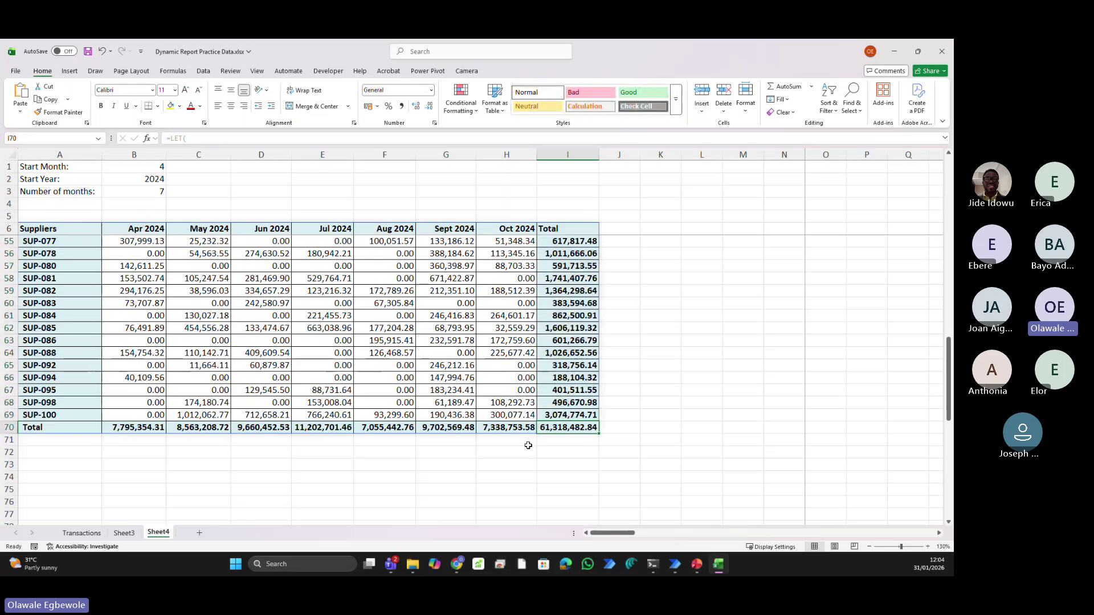
Save the workbook and bring up the A6 LET formula on Sheet3, showing its calculations section in an enlarged formula bar
key("ctrl+s")
left_click(124, 534)
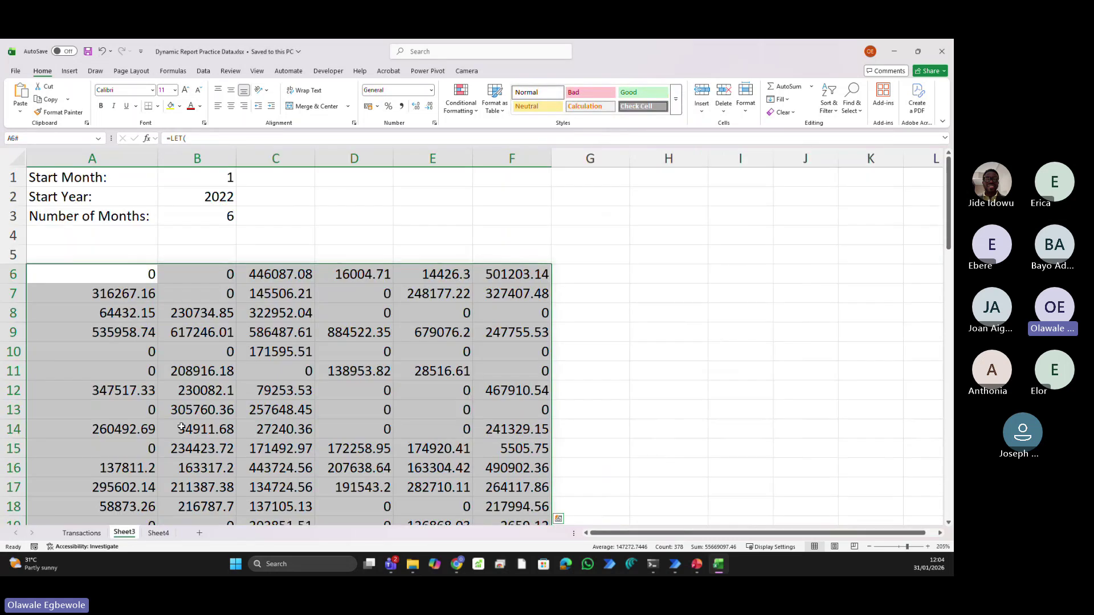
left_click(116, 277)
left_click_drag(434, 147, 433, 336)
scroll(403, 278, "down", 2)
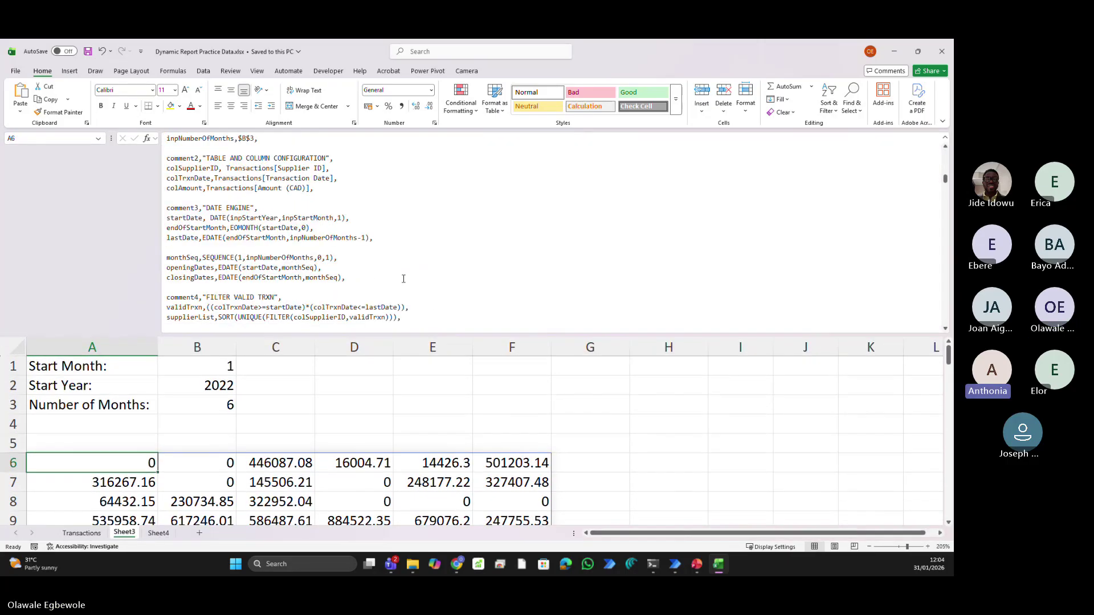
scroll(404, 279, "down", 3)
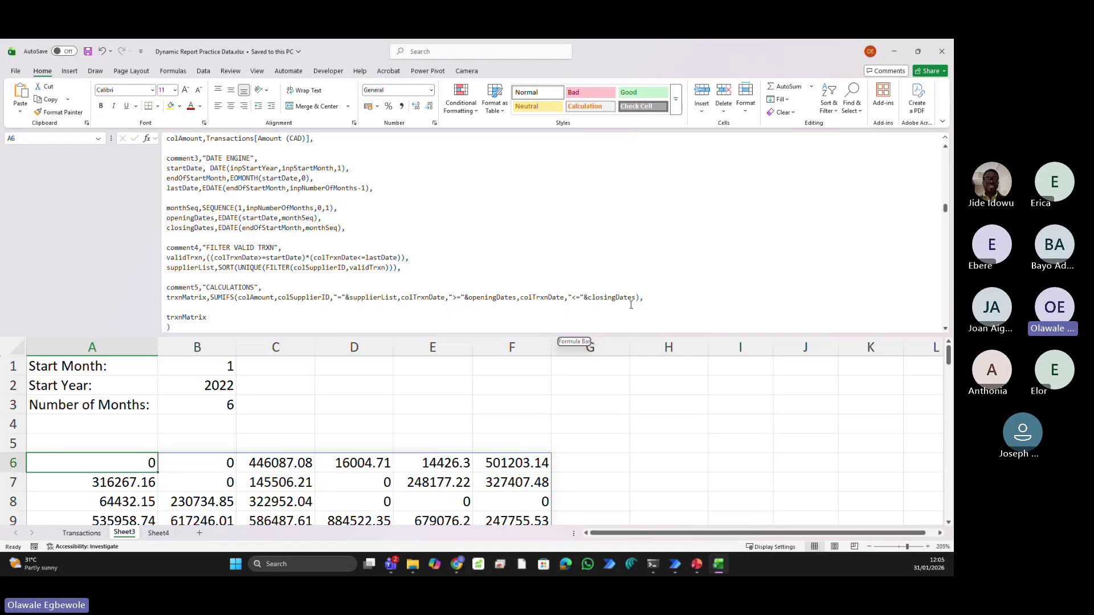
Add a suppliersTotals variable below trxnMatrix in the LET formula, defined as BYROW(trxnMatrix,SUM)
left_click(660, 301)
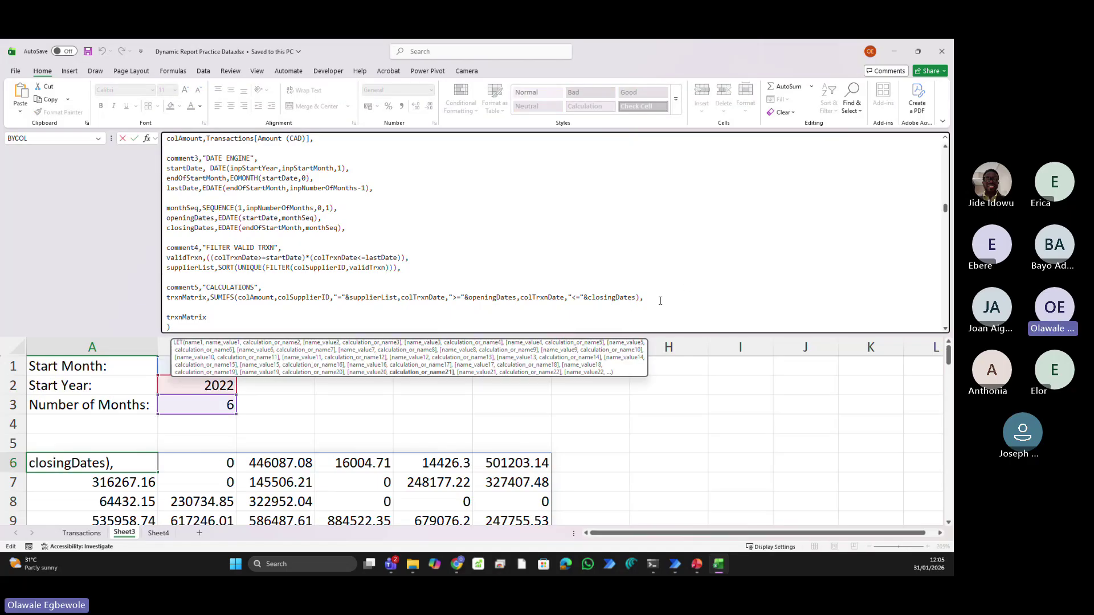
key("alt+Return")
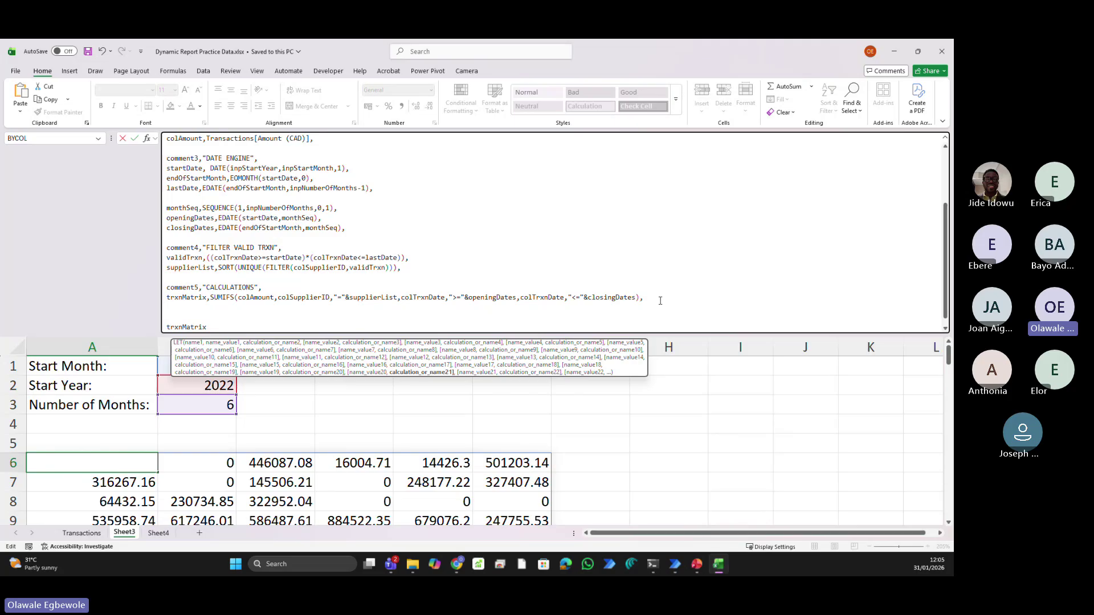
type("supplier")
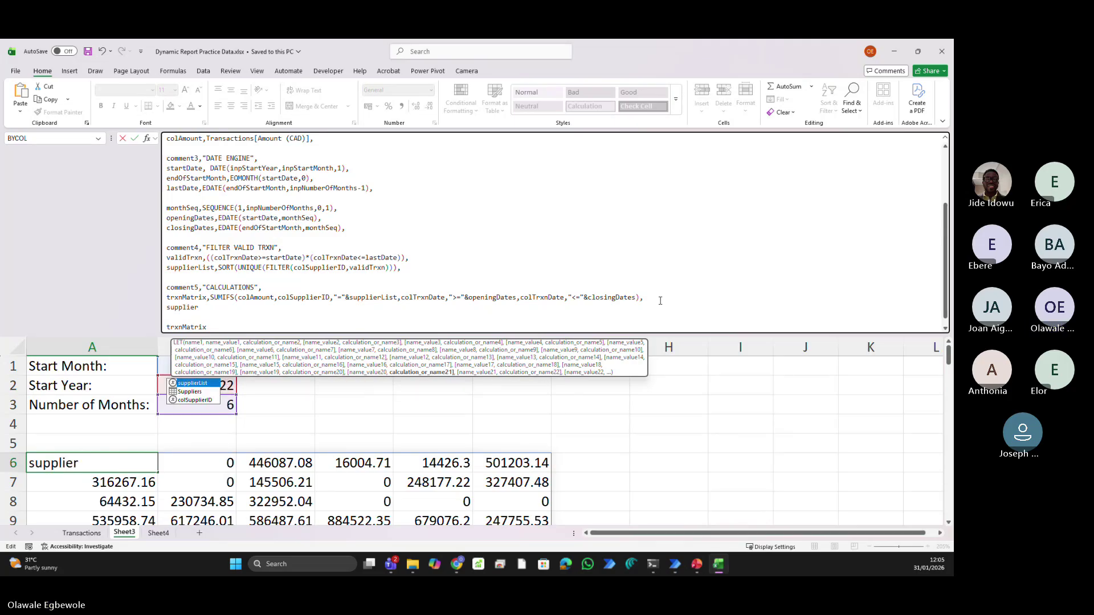
type("sTotals")
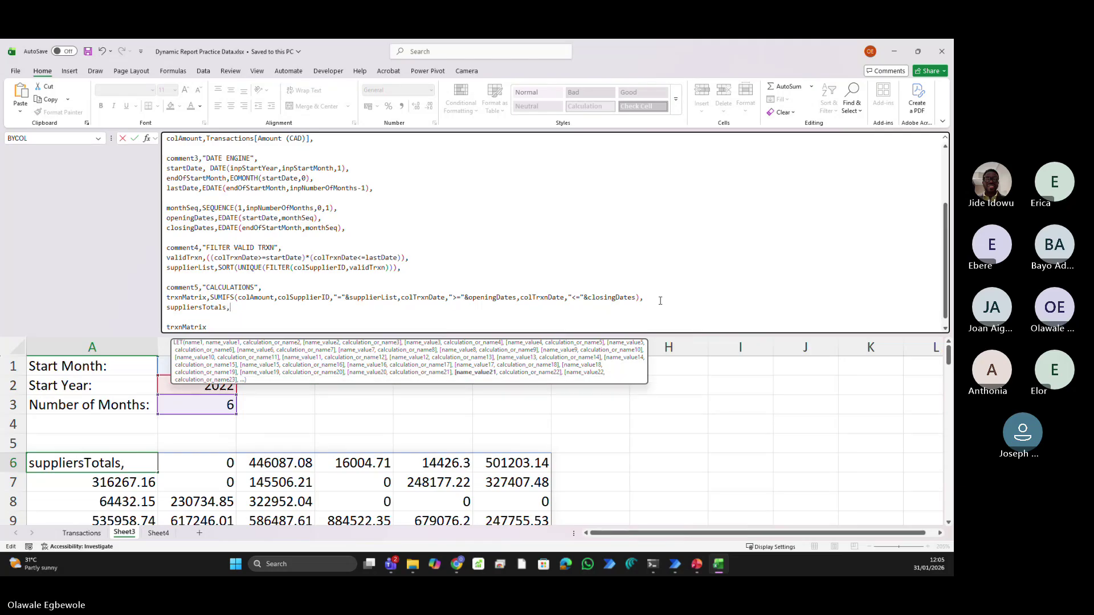
type(",")
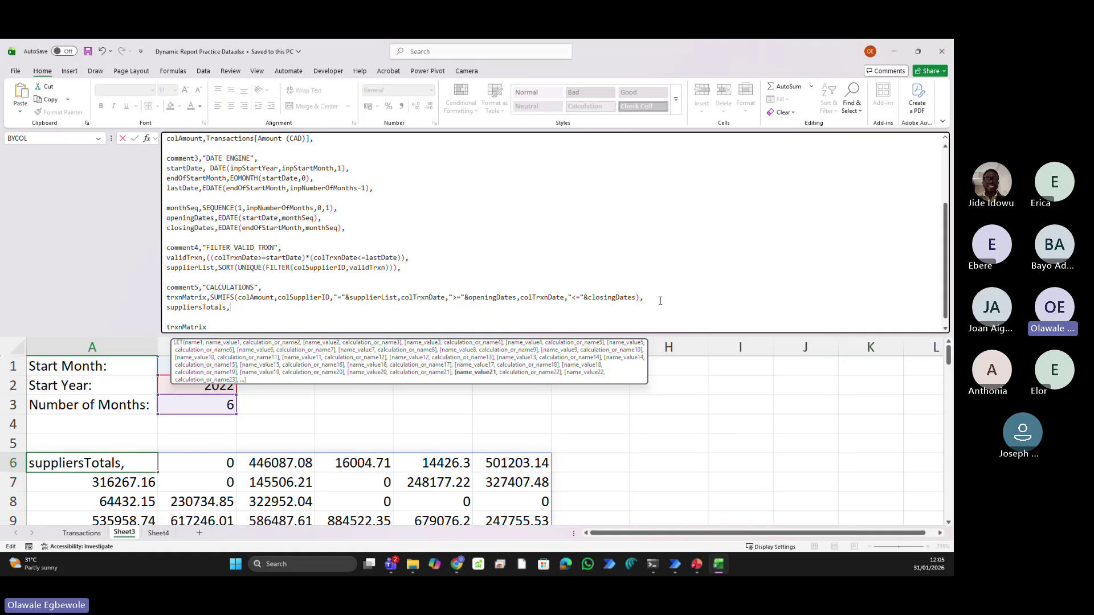
type("byro")
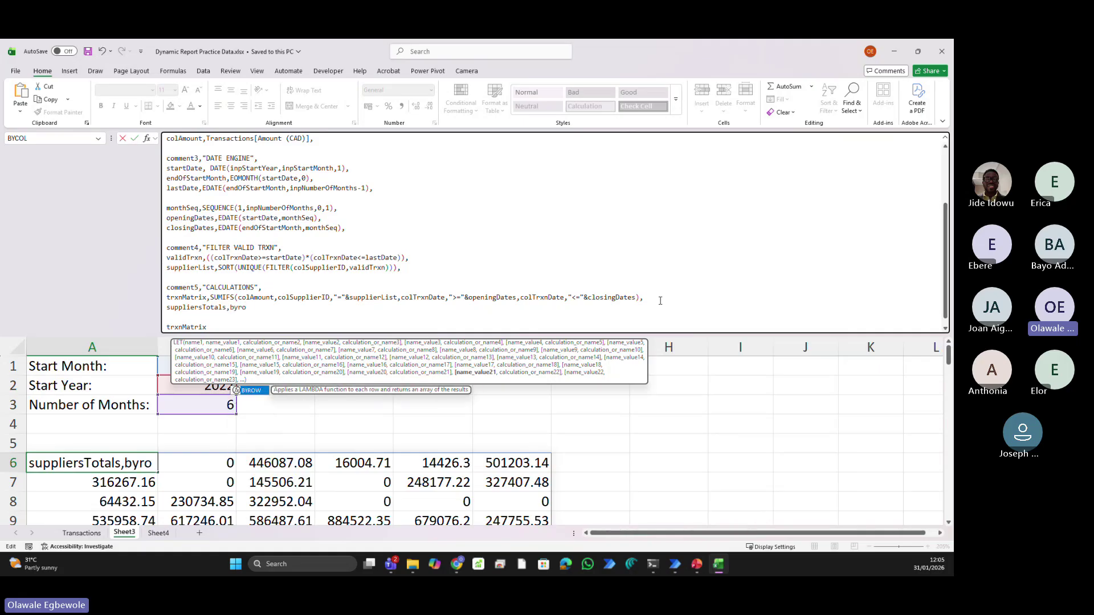
key("Tab")
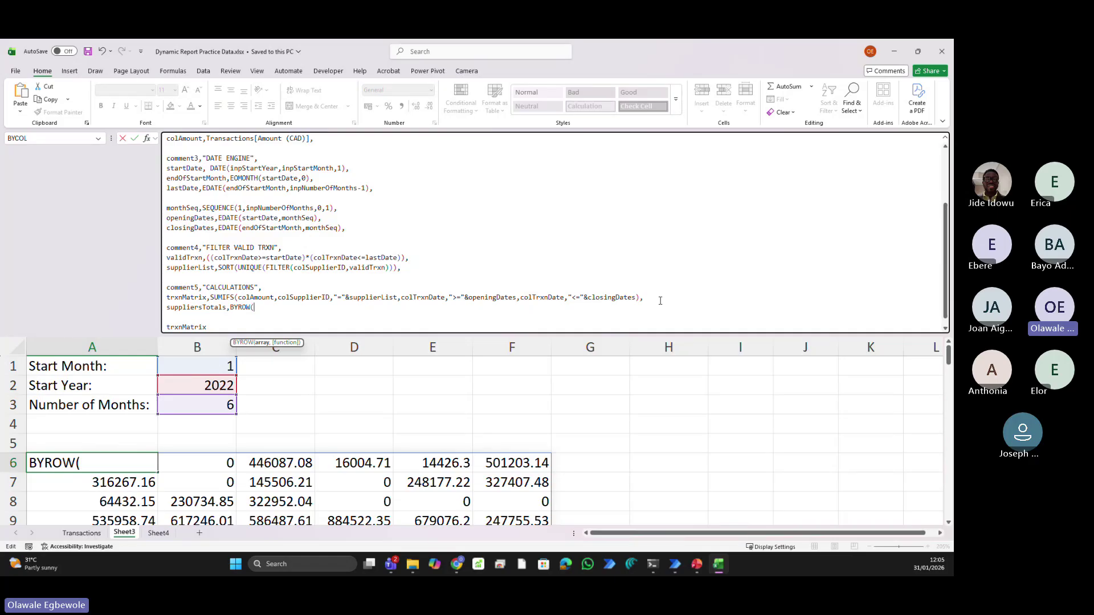
type("tr")
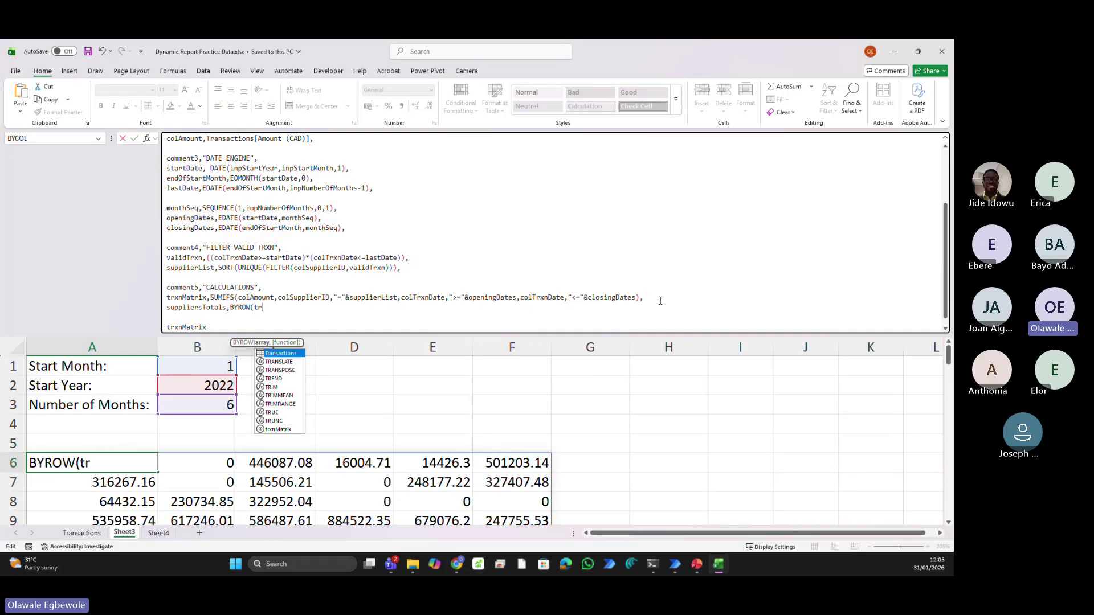
type("x")
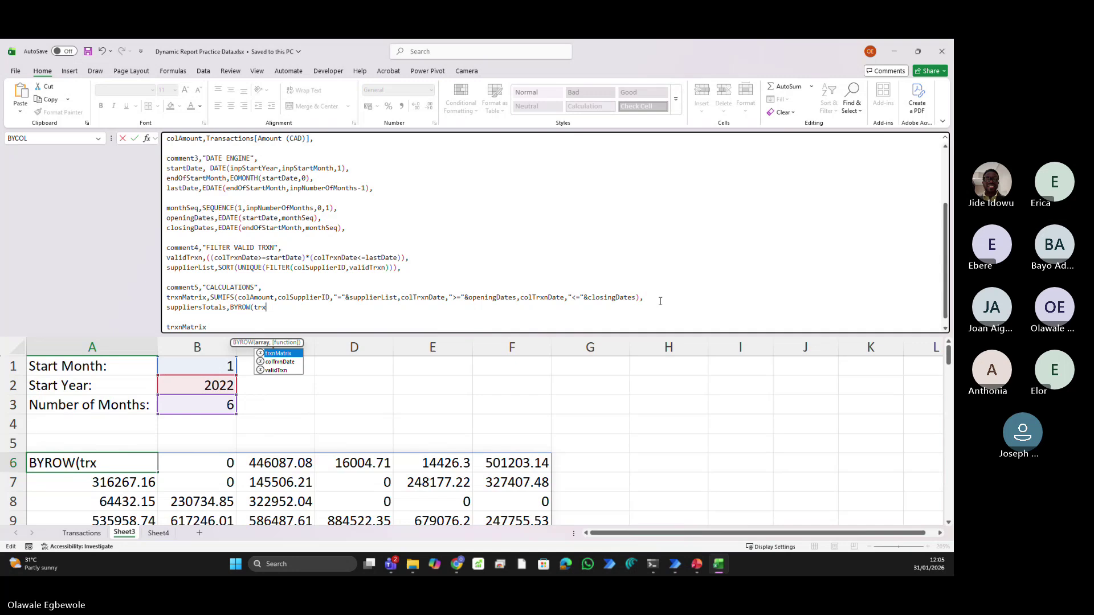
key("Tab")
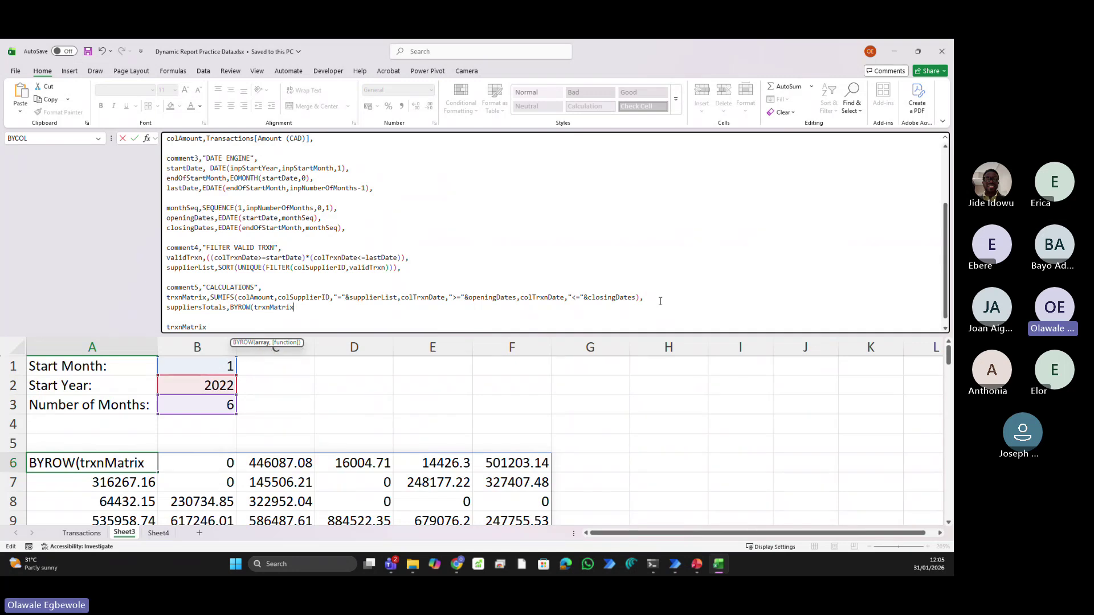
type(",")
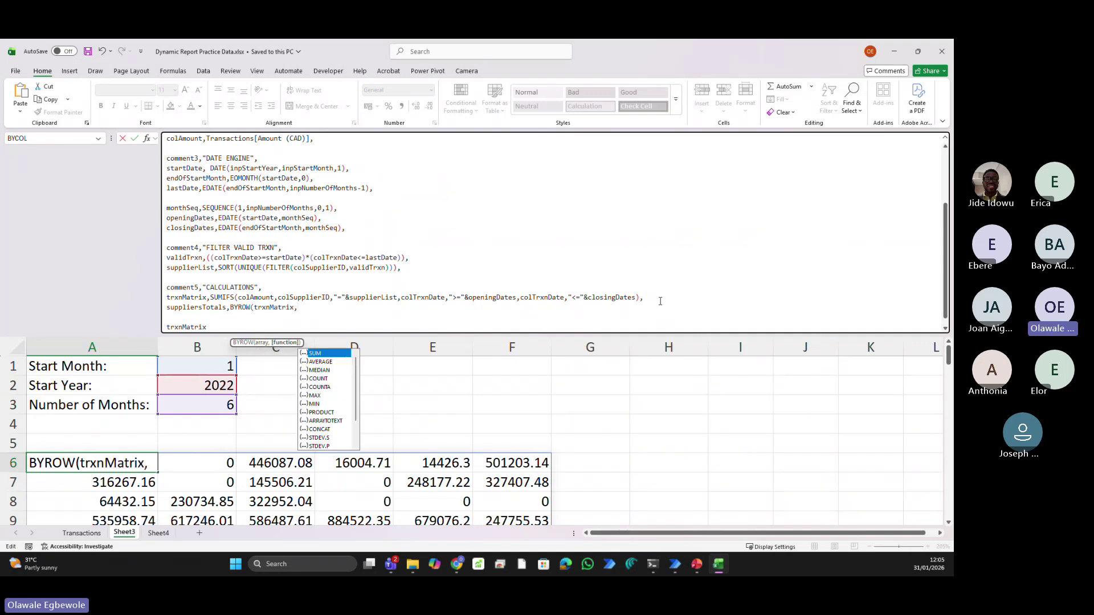
type("sum")
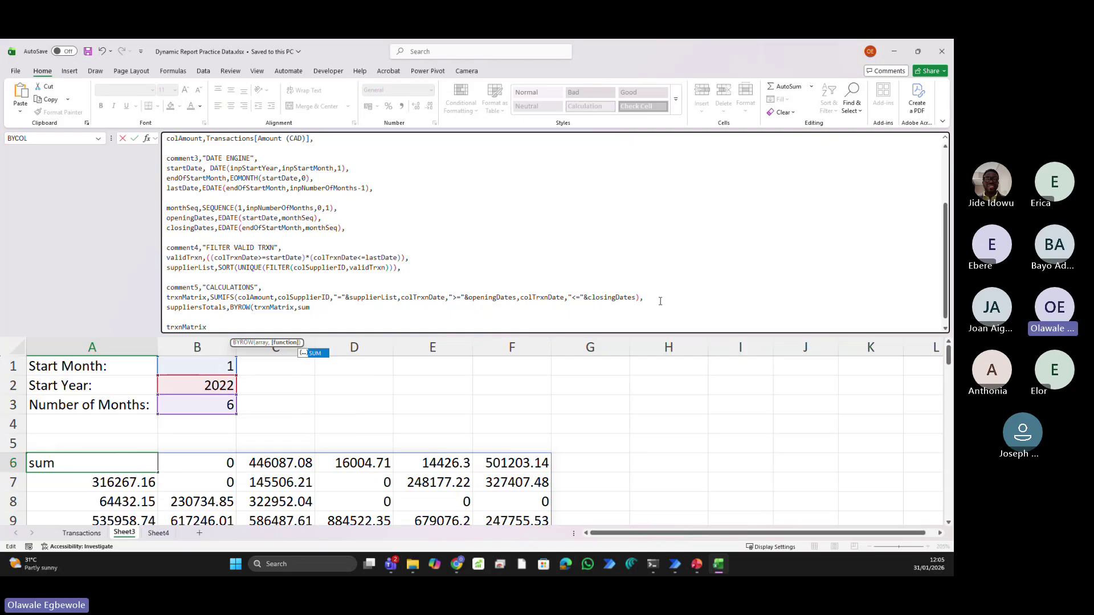
key("Tab")
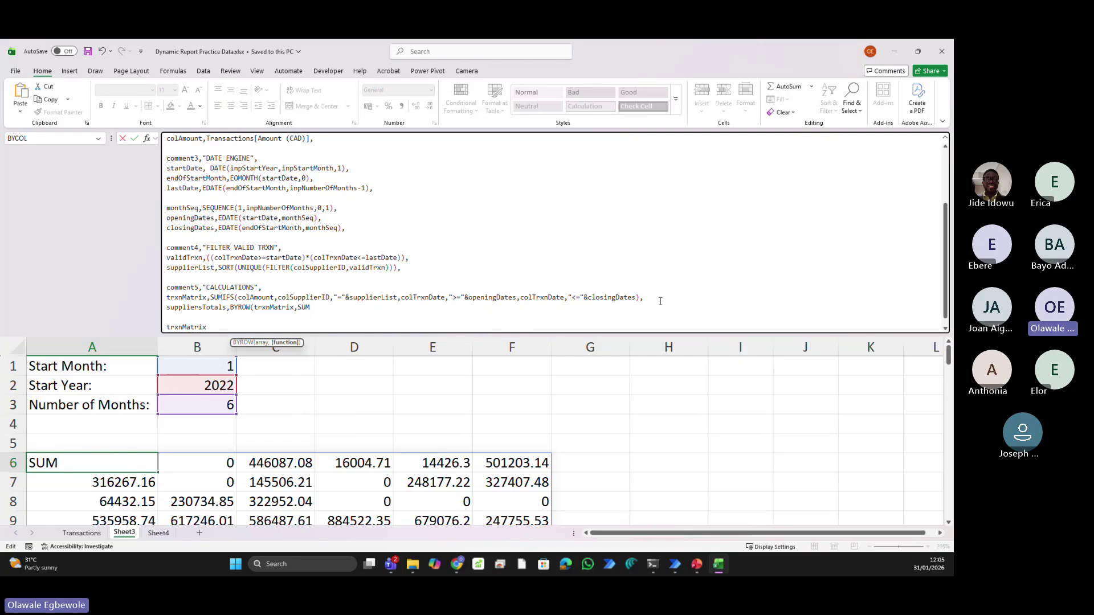
type("),")
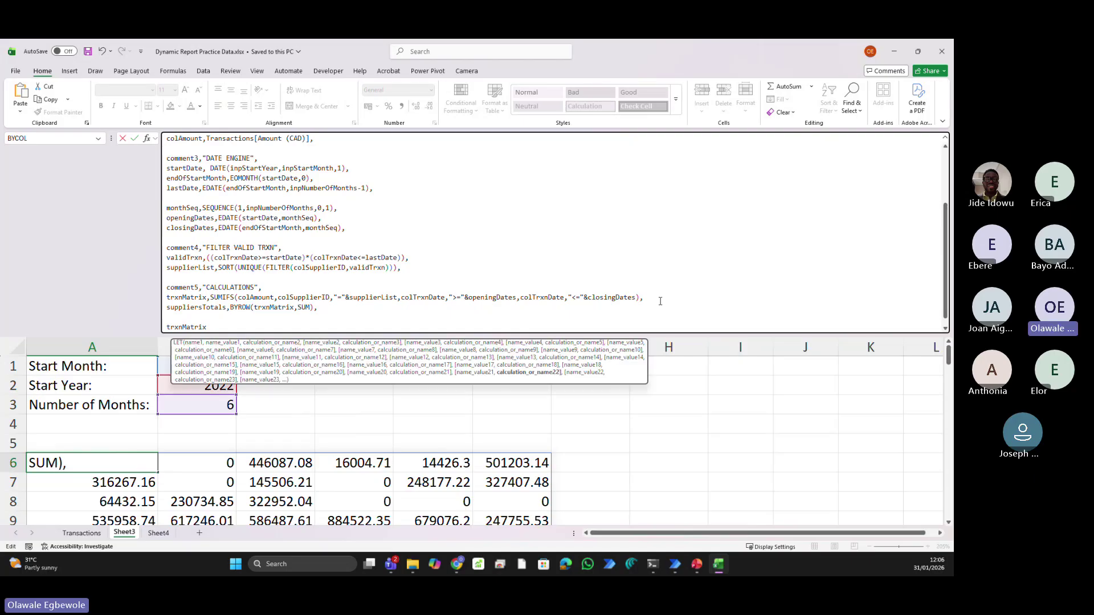
Add a monthTotals variable below suppliersTotals in the LET formula, defined as BYCOL(trxnMatrix,SUM)
key("alt+Return")
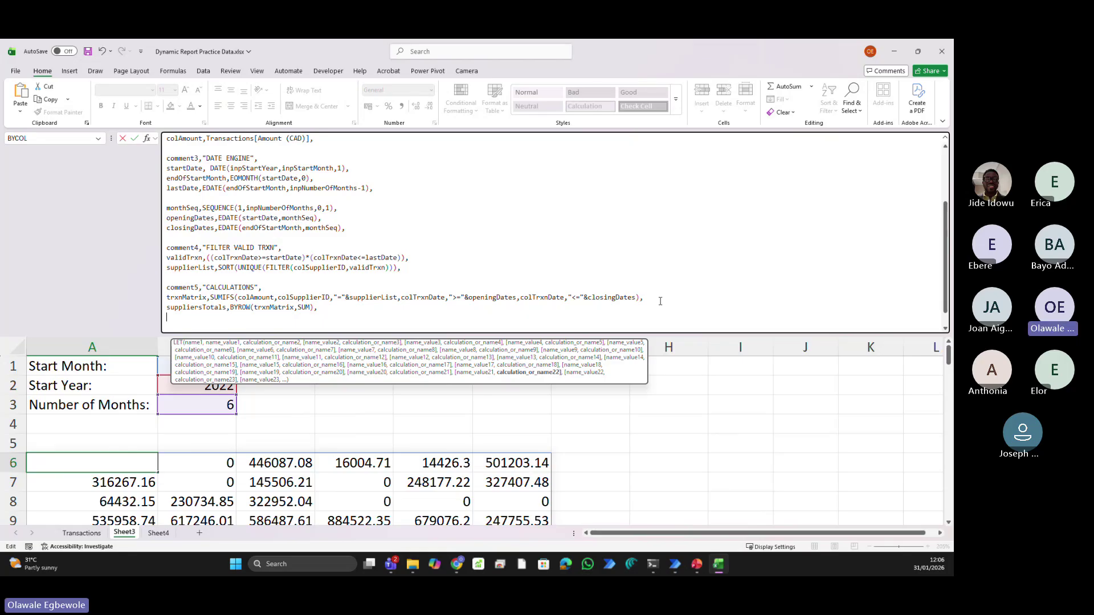
type("month")
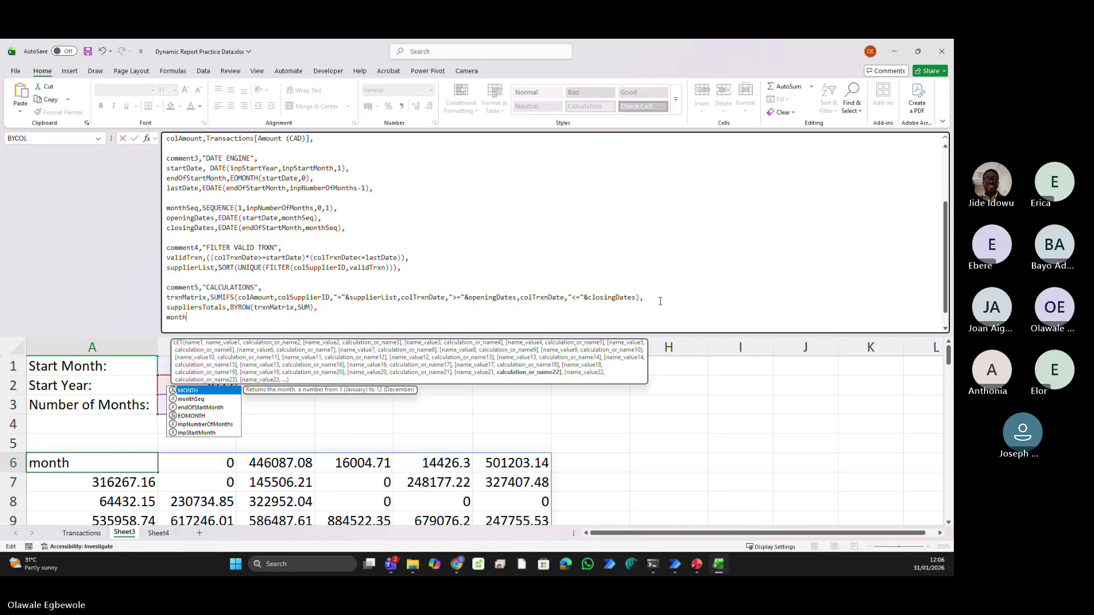
type("Total")
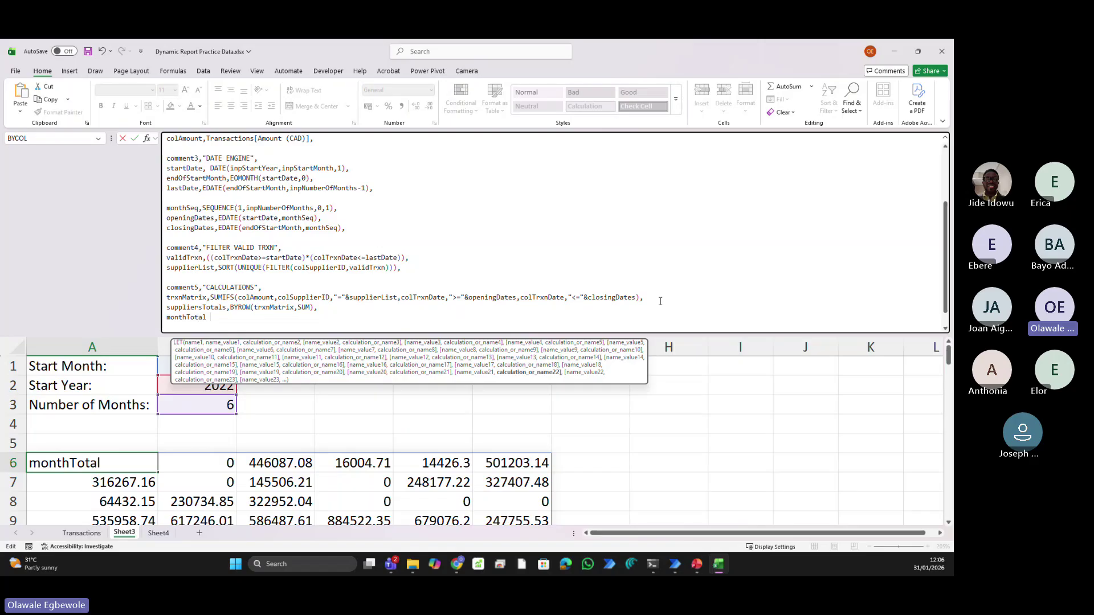
type("s,")
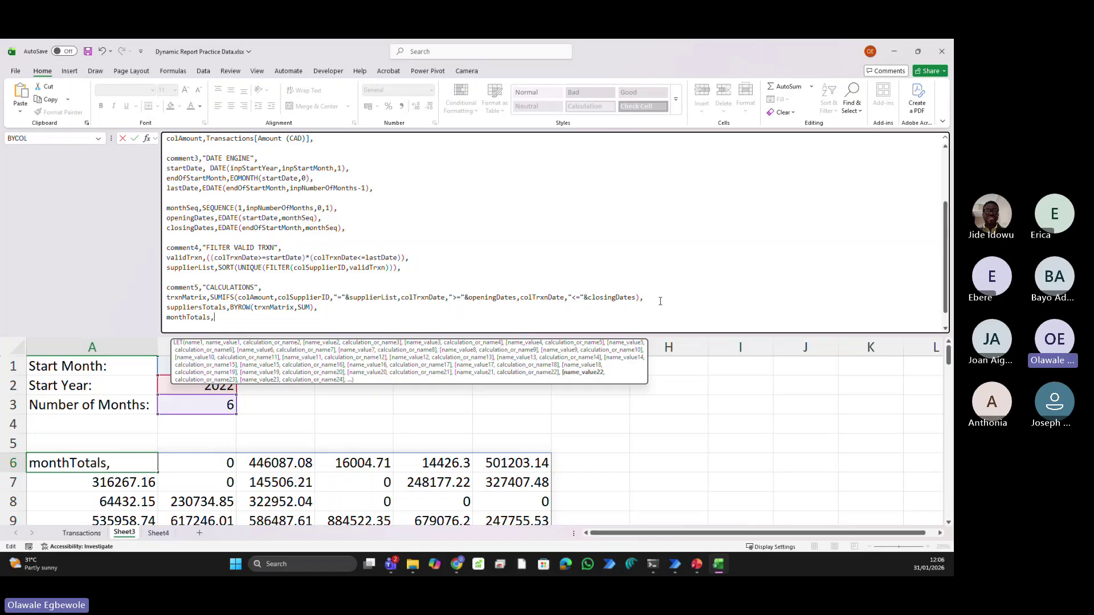
type("bycol")
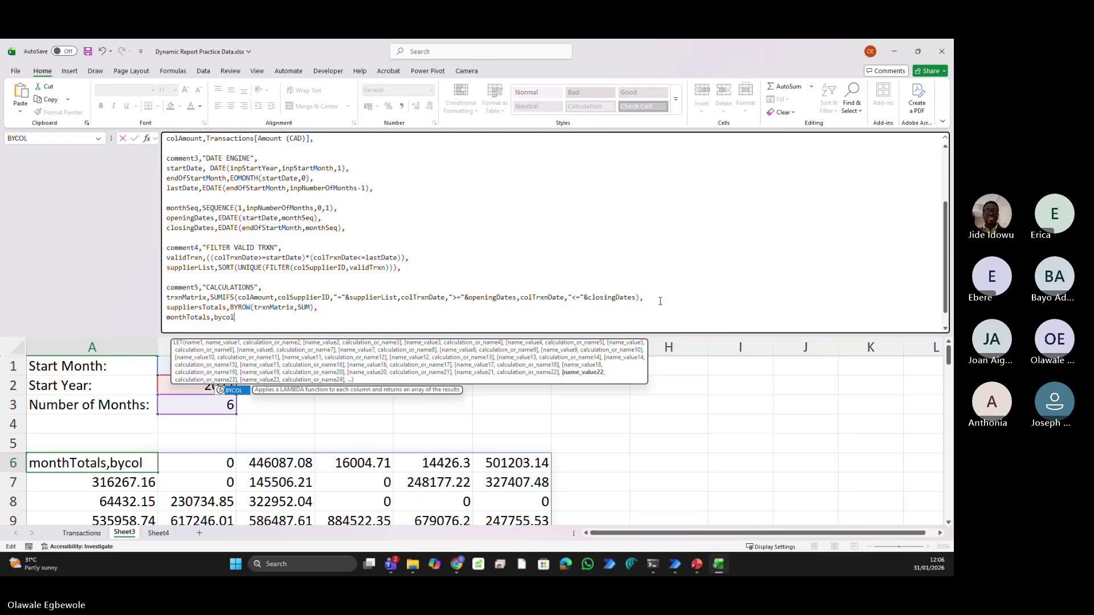
key("Tab")
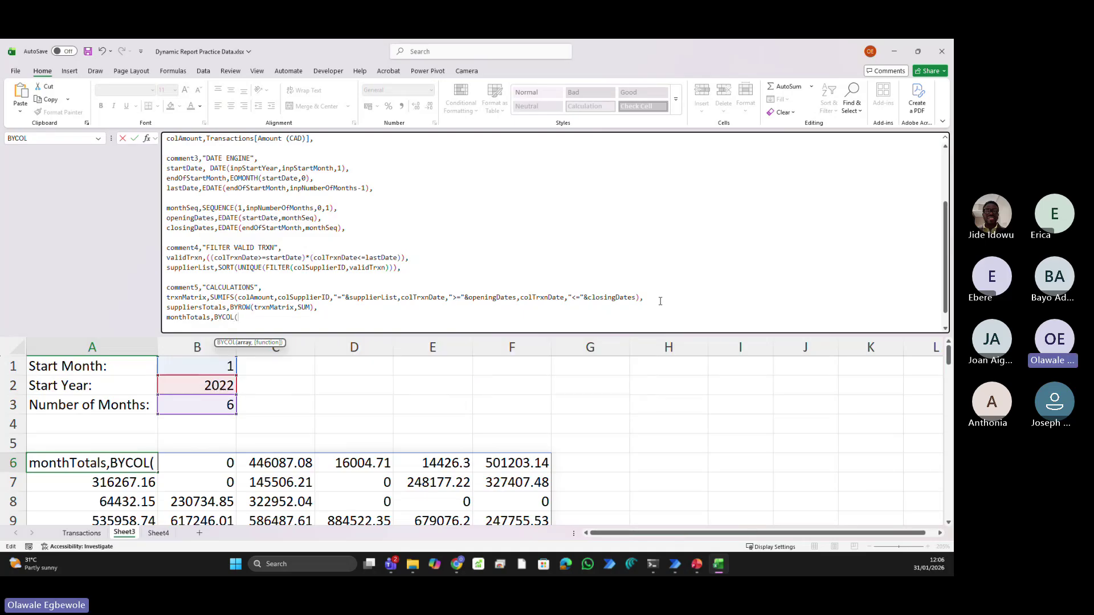
type("trx")
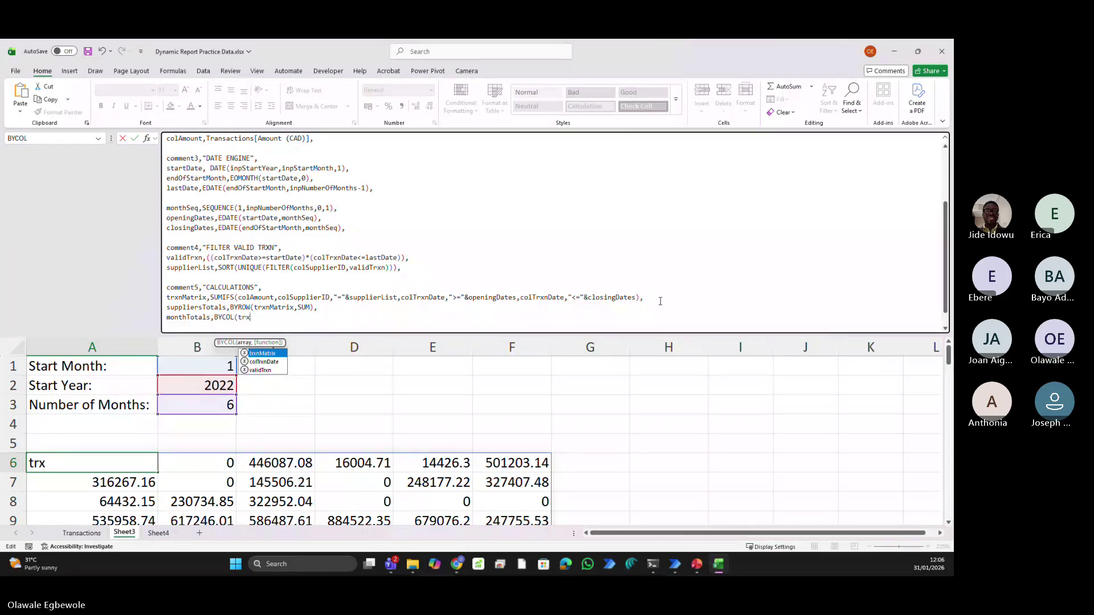
key("Tab")
type(",su")
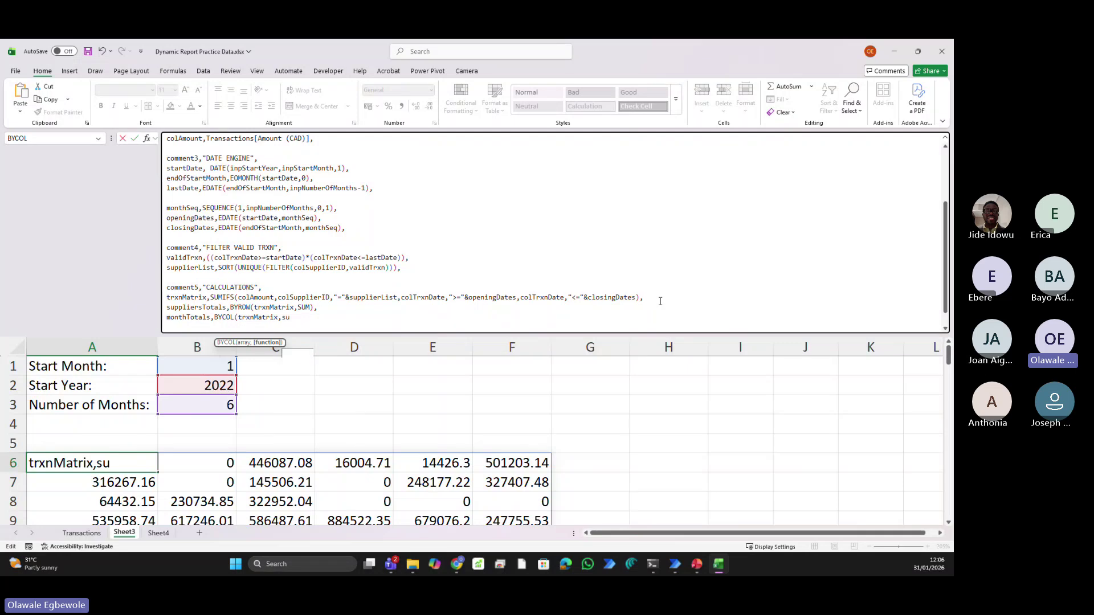
type("m)")
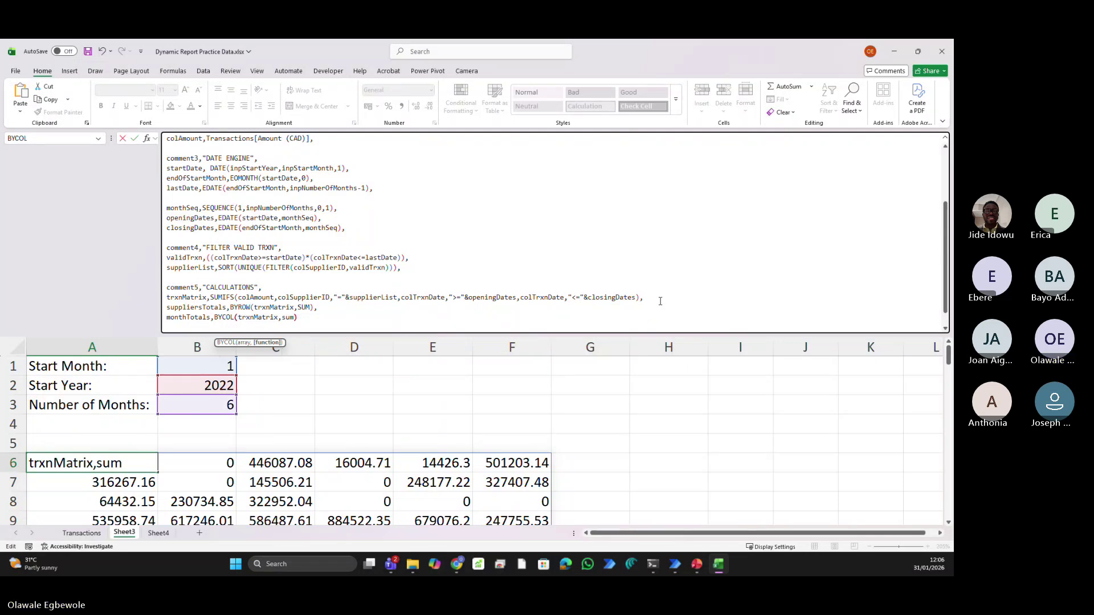
type(", ")
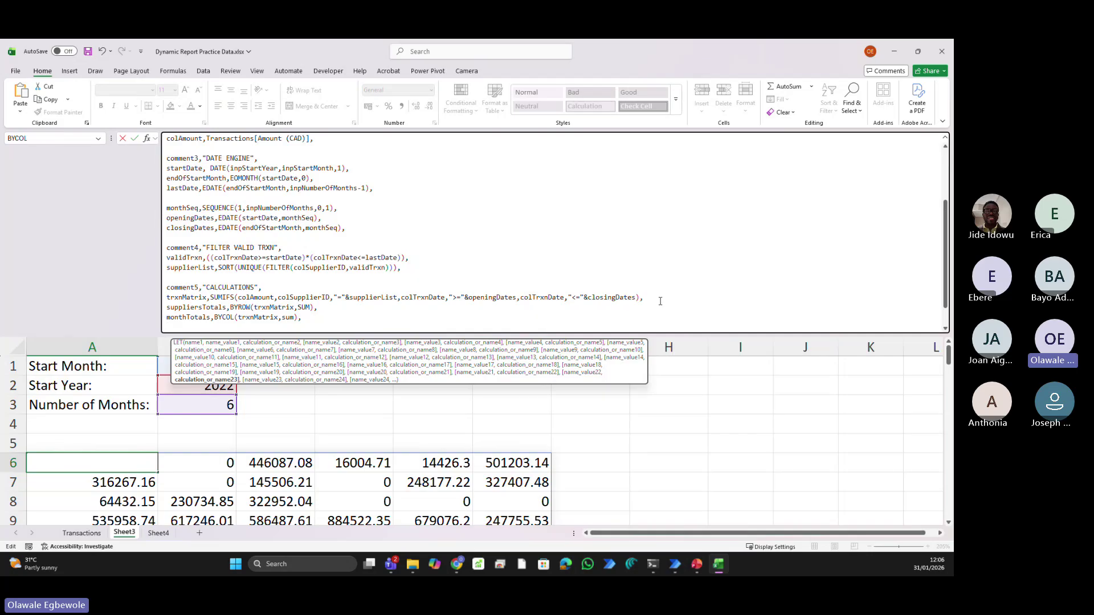
Add a grandTotal variable below monthTotals, defined as SUM(trxnMatrix), followed by blank lines
type("grandTo")
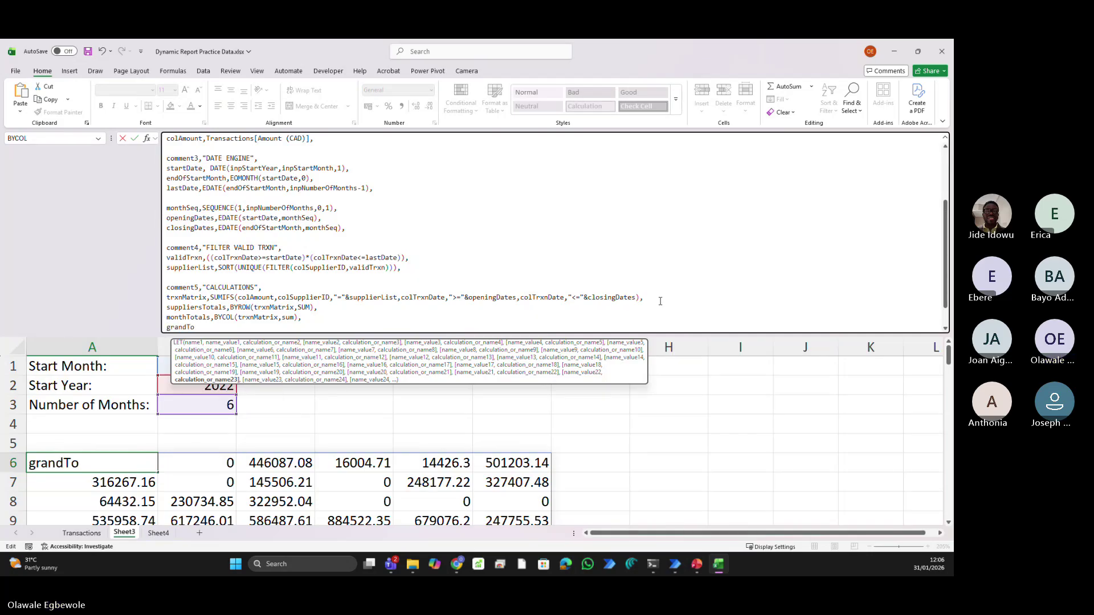
type("tal,")
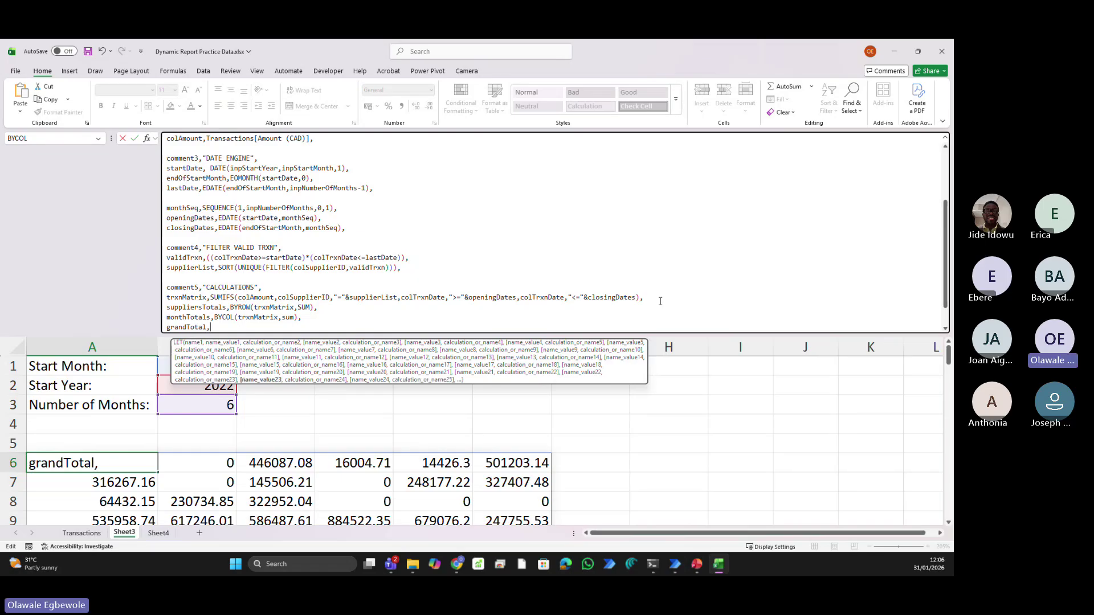
type("sum")
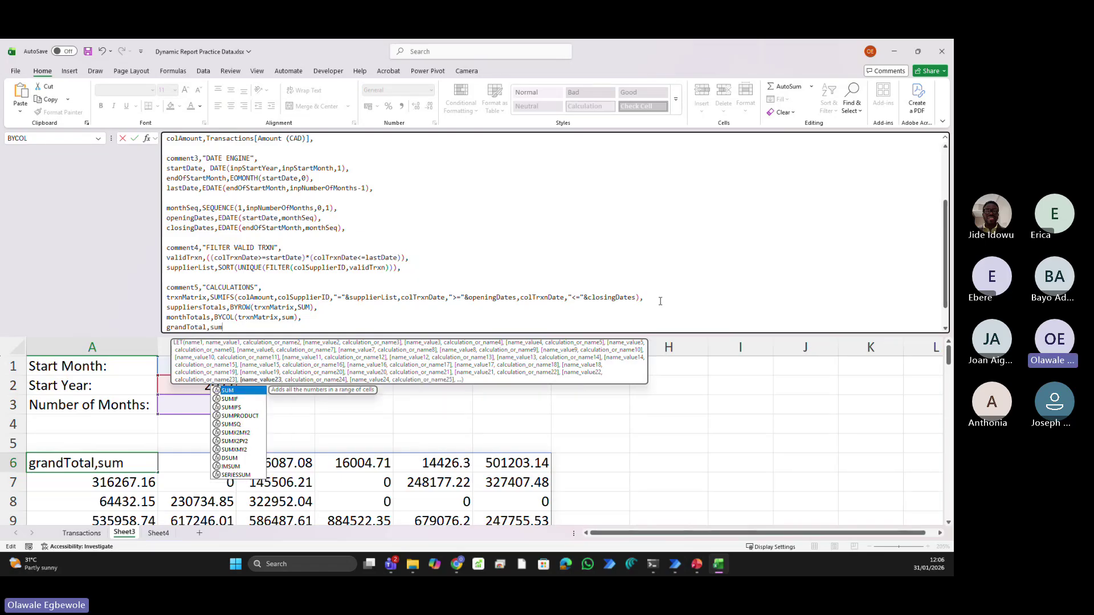
key("Tab")
type("trx")
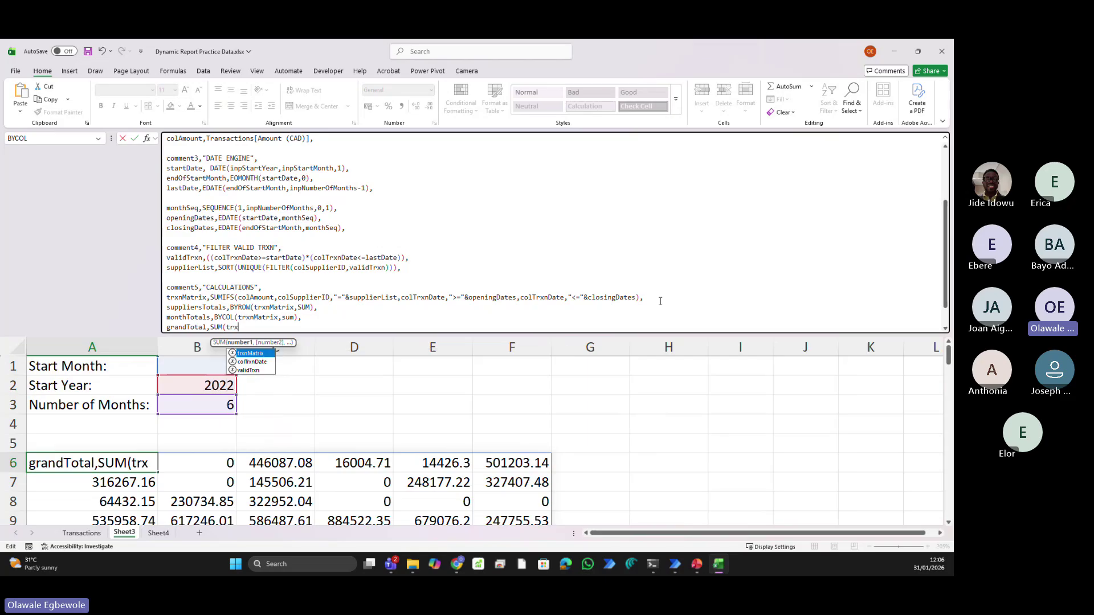
key("Tab")
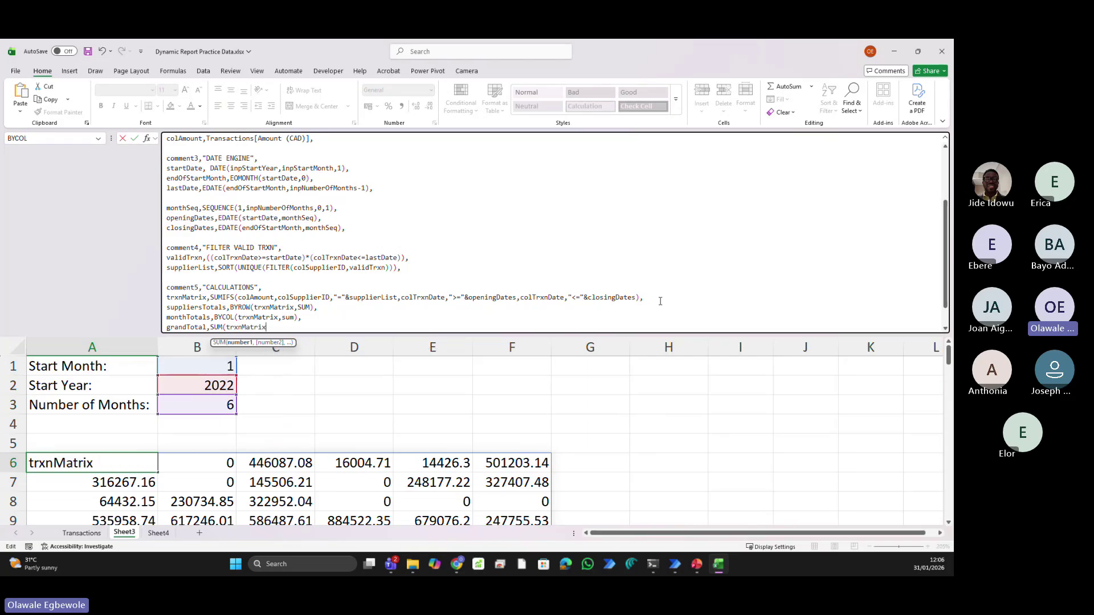
type("),")
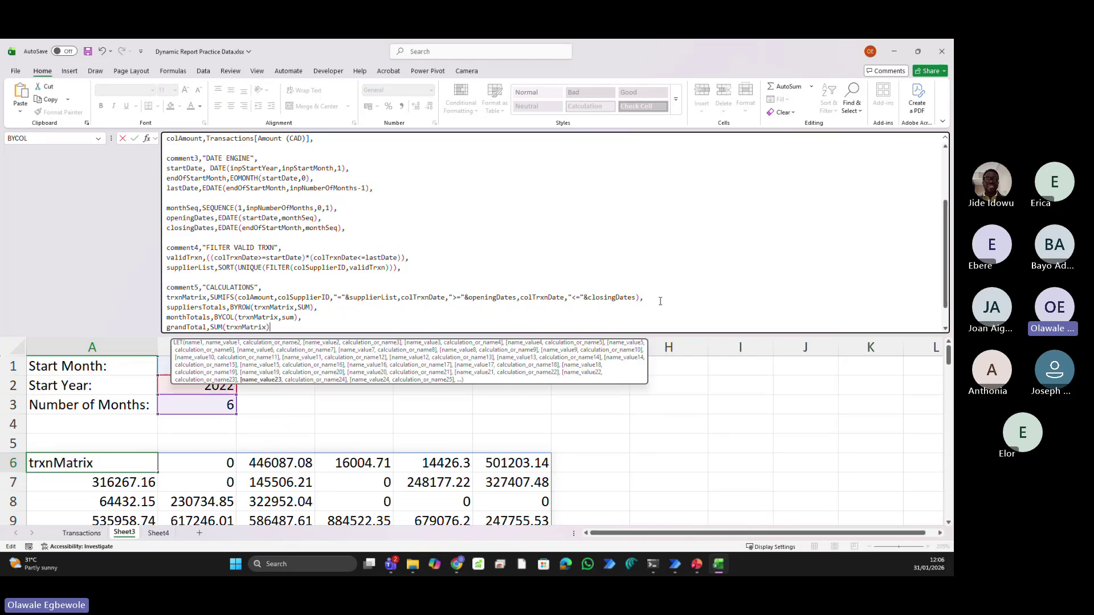
key("alt+Return")
key("alt+Return")
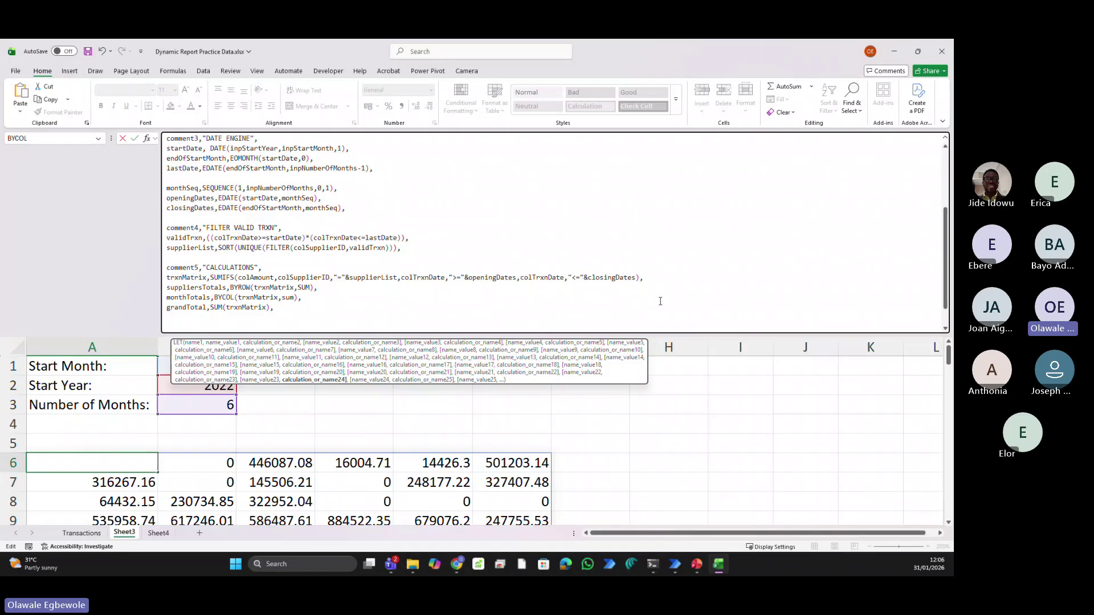
Replace trxnMatrix with monthTotals as the LET formula's final output, commit the formula and save the workbook
scroll(396, 307, "down", 1)
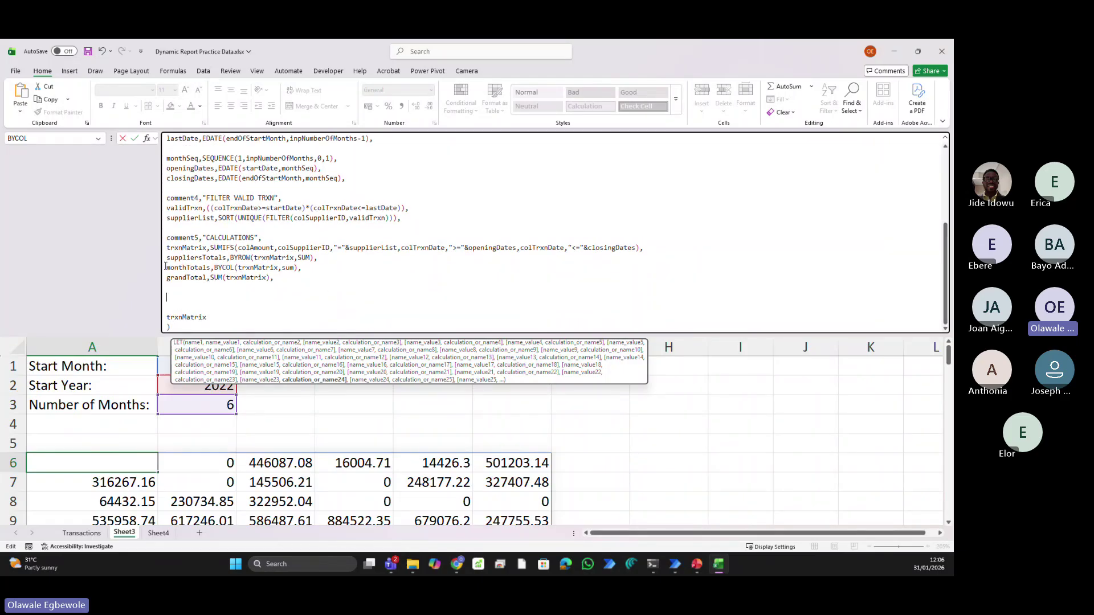
left_click_drag(165, 267, 207, 268)
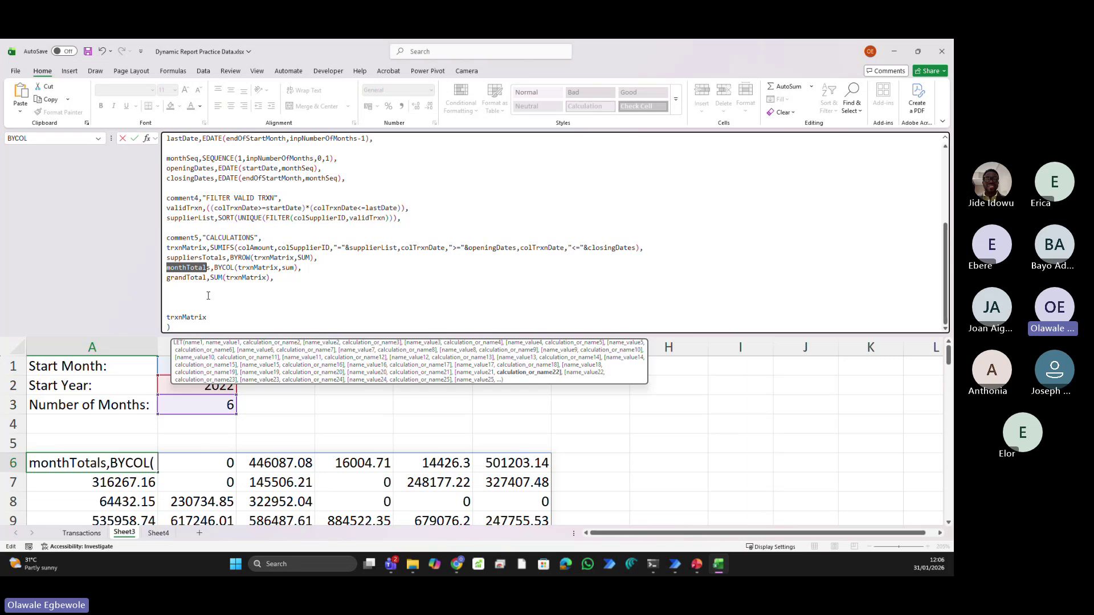
key("shift+Right")
key("ctrl+c")
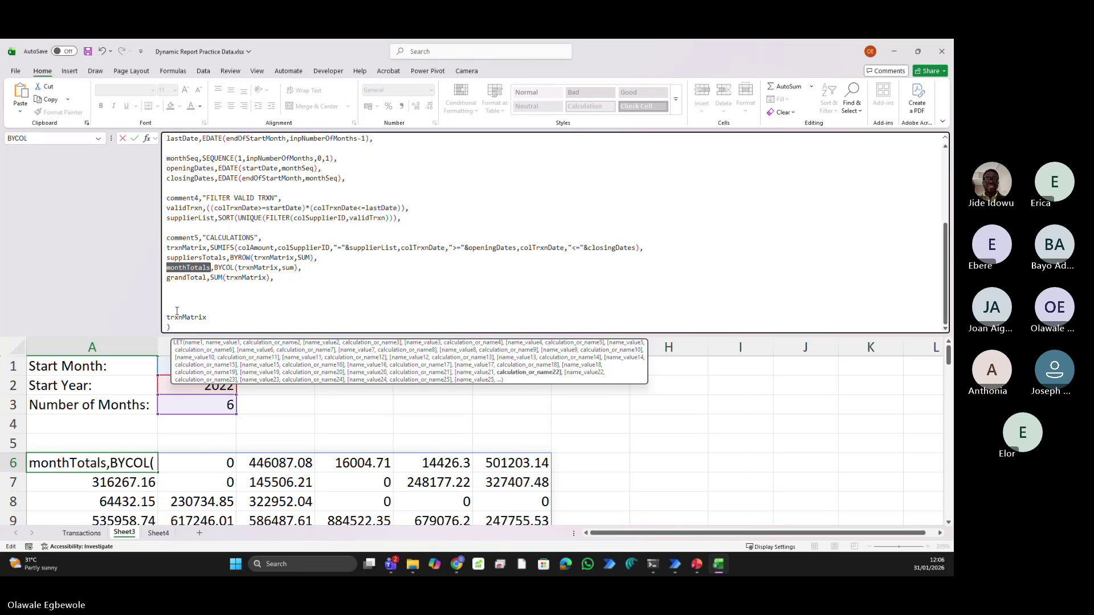
left_click_drag(166, 317, 214, 315)
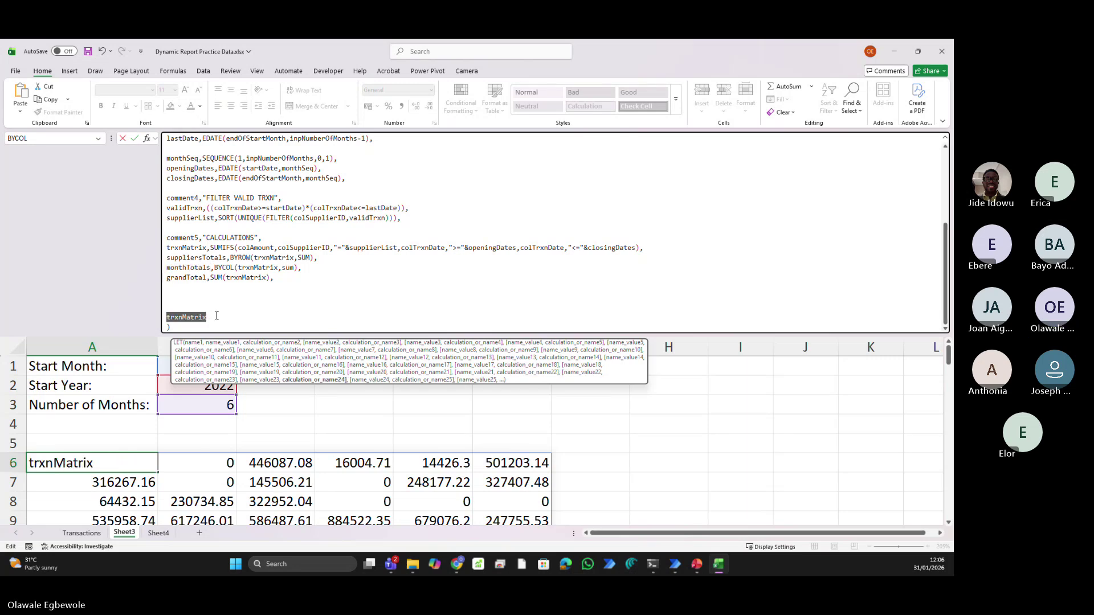
key("ctrl+v")
key("Return")
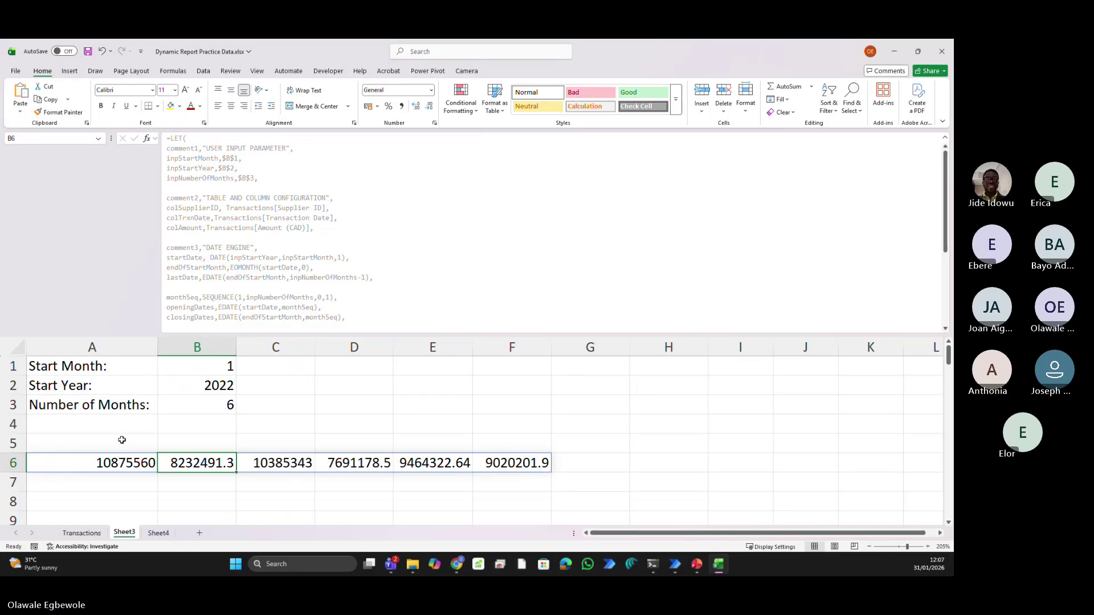
key("ctrl+s")
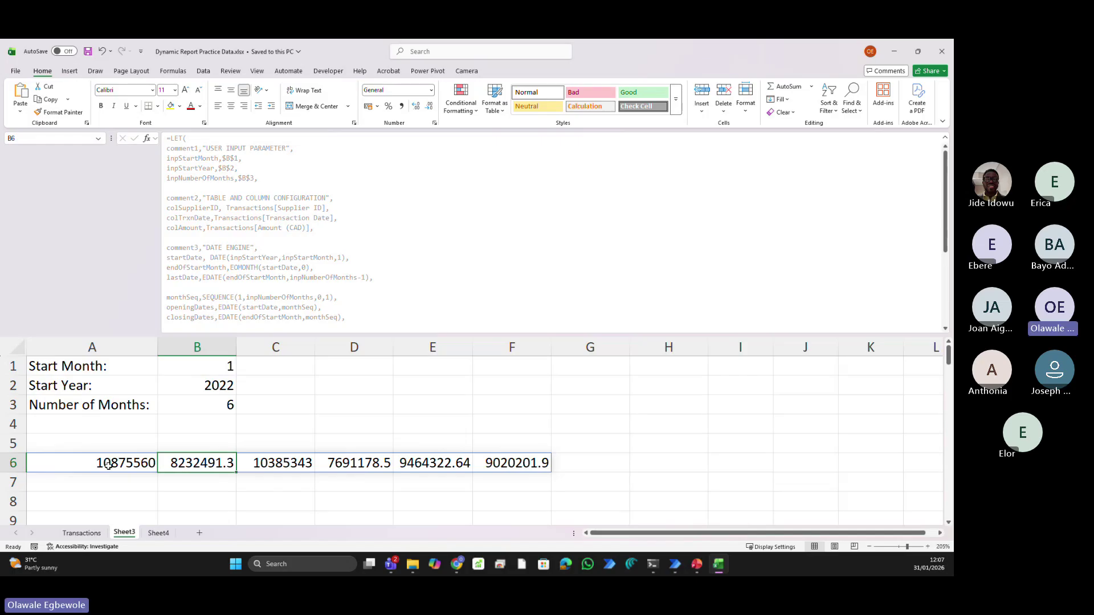
Change the final output of the A6 LET formula to suppliersTotals, commit it and check the spilled supplier totals
left_click(122, 462)
scroll(194, 306, "down", 5)
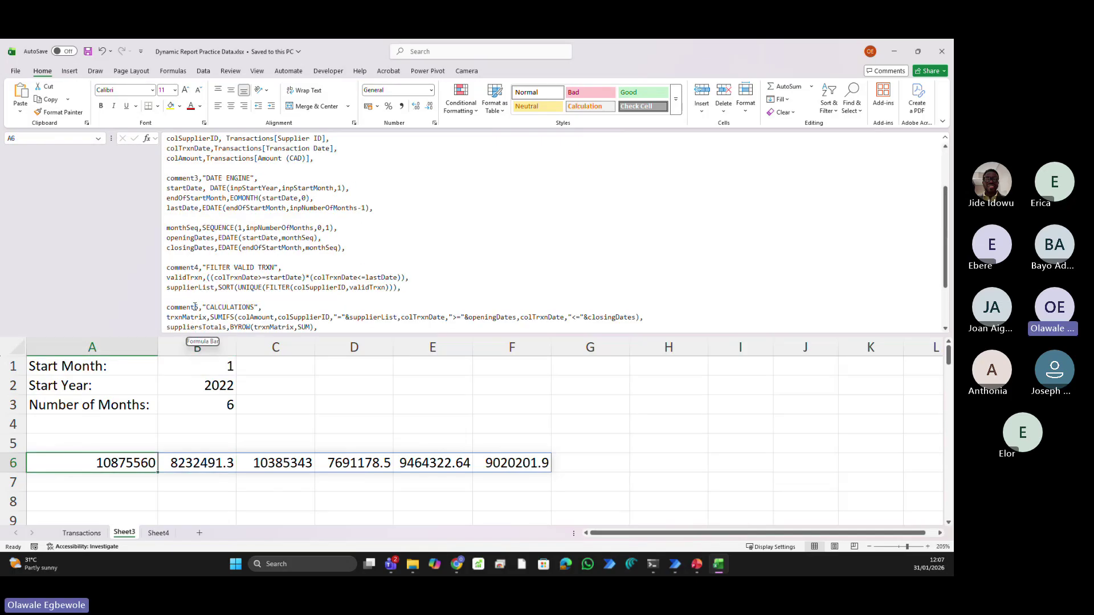
scroll(194, 307, "down", 3)
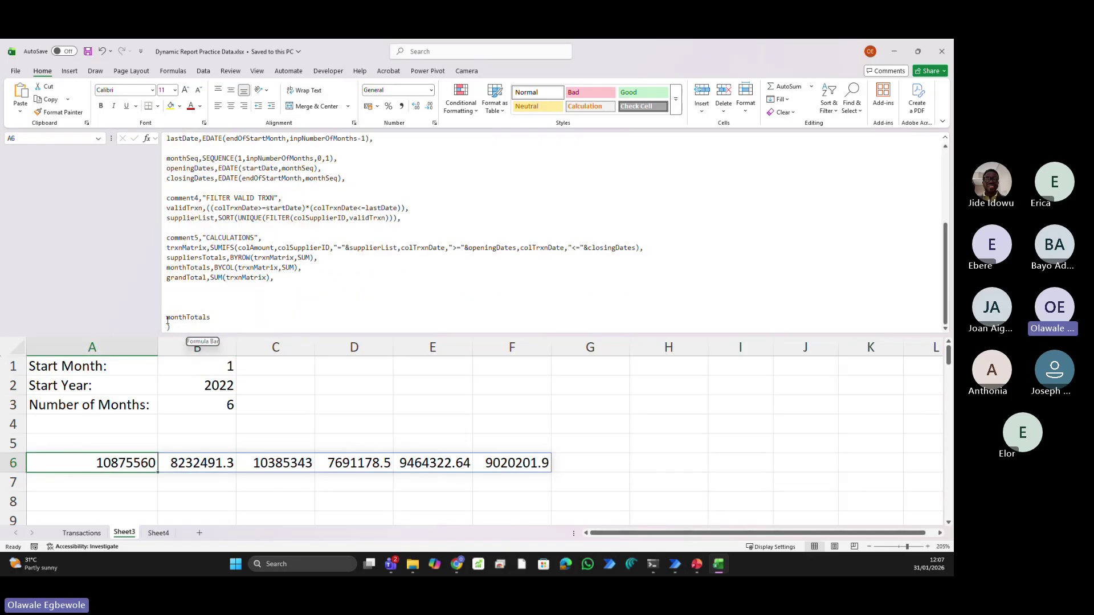
left_click_drag(168, 321, 210, 317)
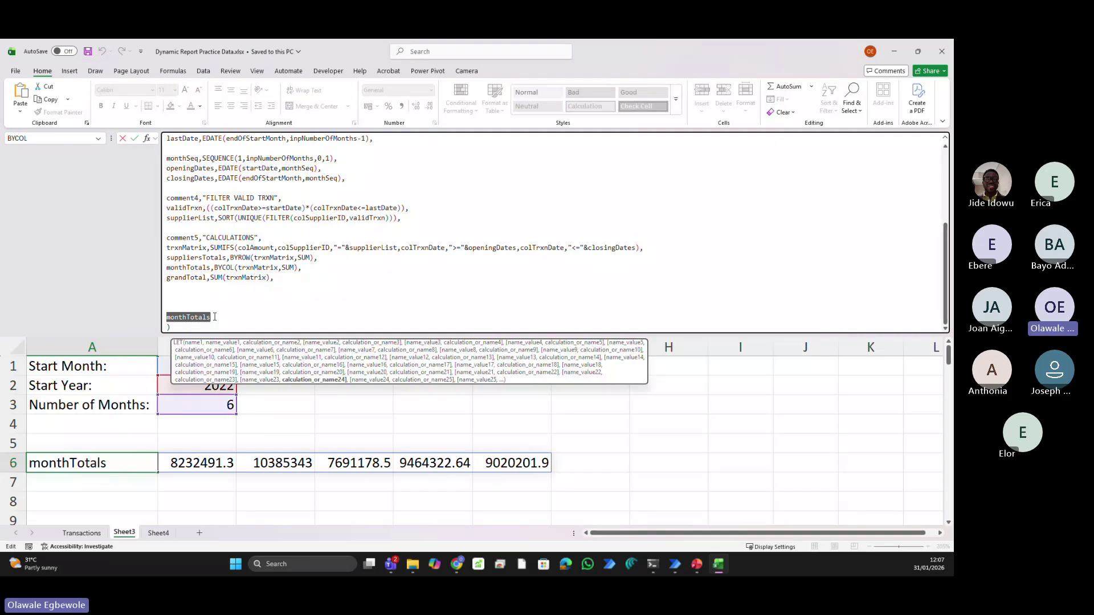
type("sup")
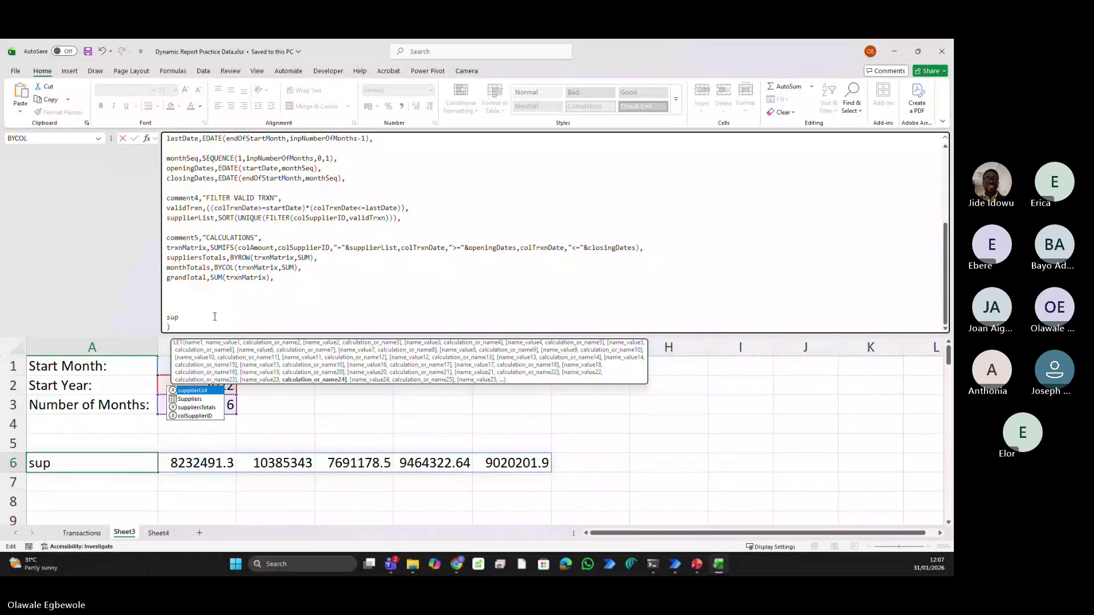
key("Down")
key("Down")
key("Tab")
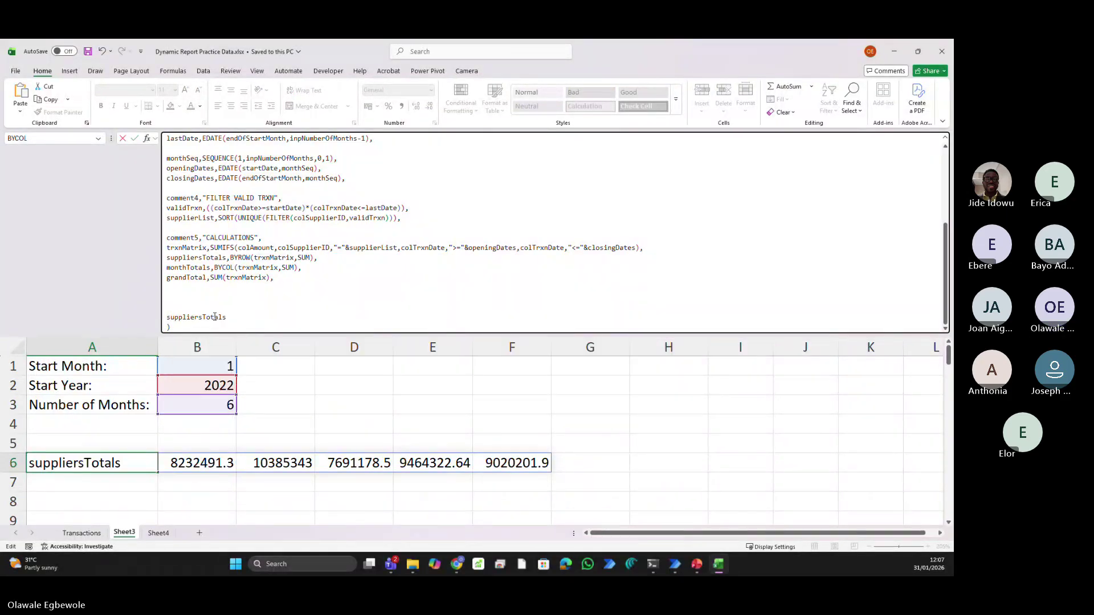
key("Tab")
scroll(92, 480, "down", 15)
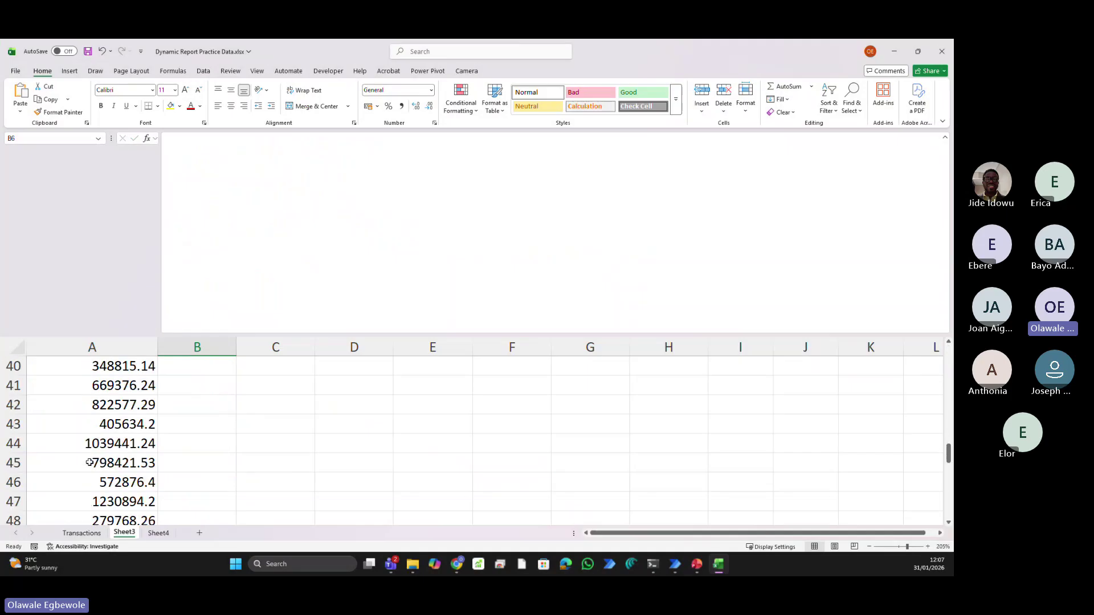
scroll(91, 470, "up", 15)
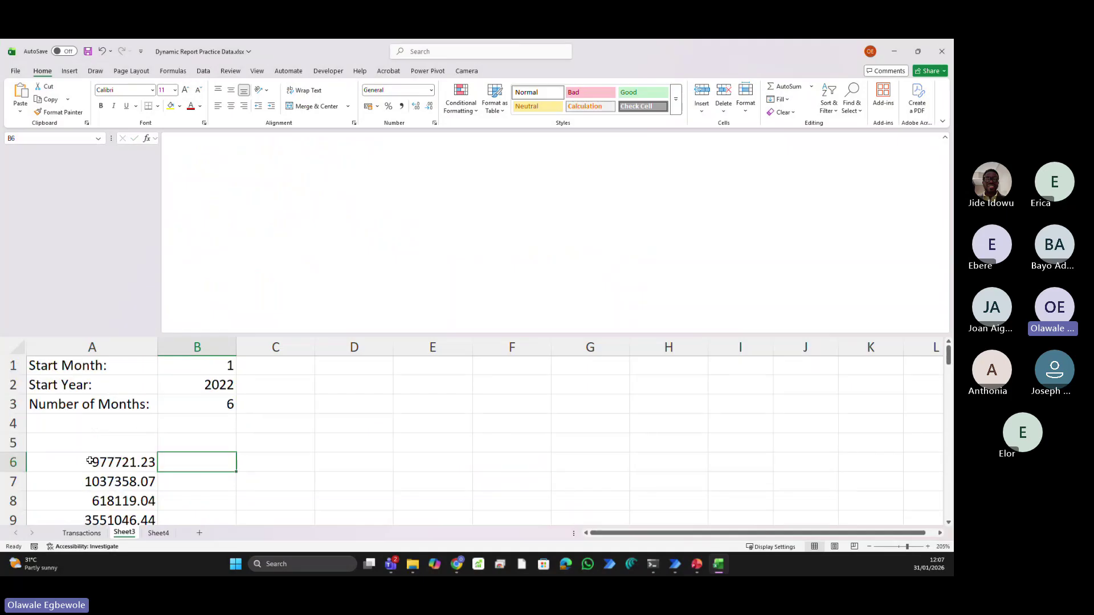
Add a comment6 entry with the text FINAL REPORT LAYOUT below grandTotal in the A6 LET formula on Sheet3
left_click(122, 462)
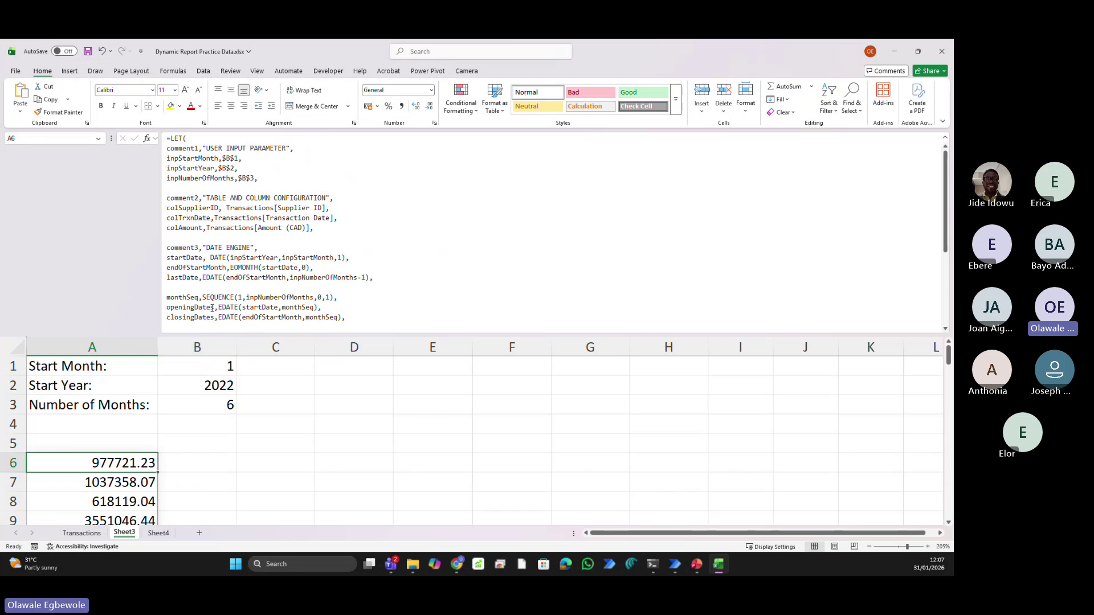
scroll(211, 308, "down", 5)
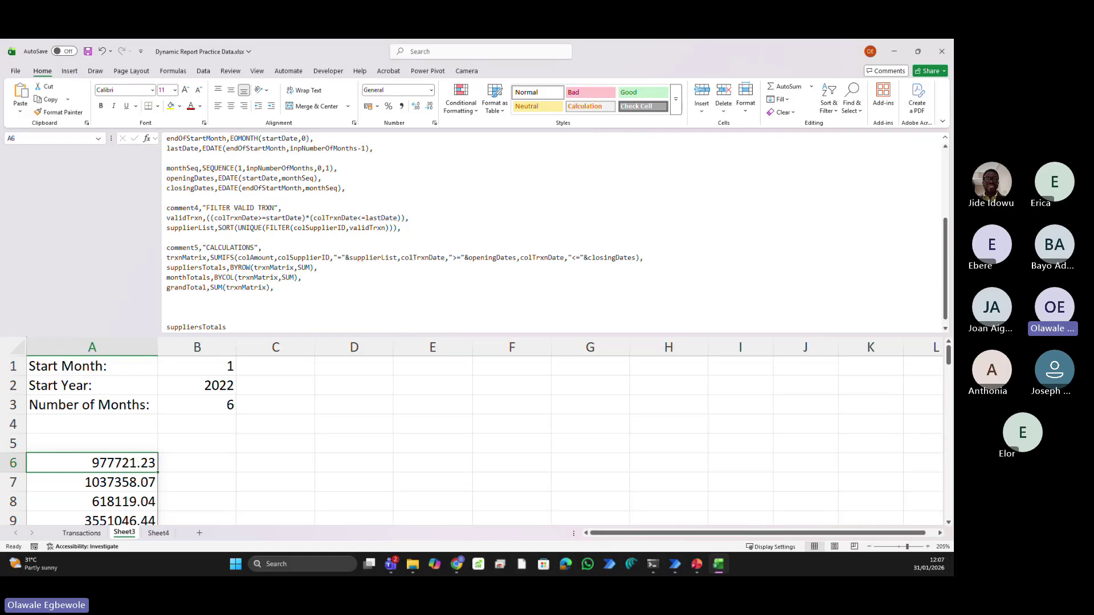
key("alt+Tab")
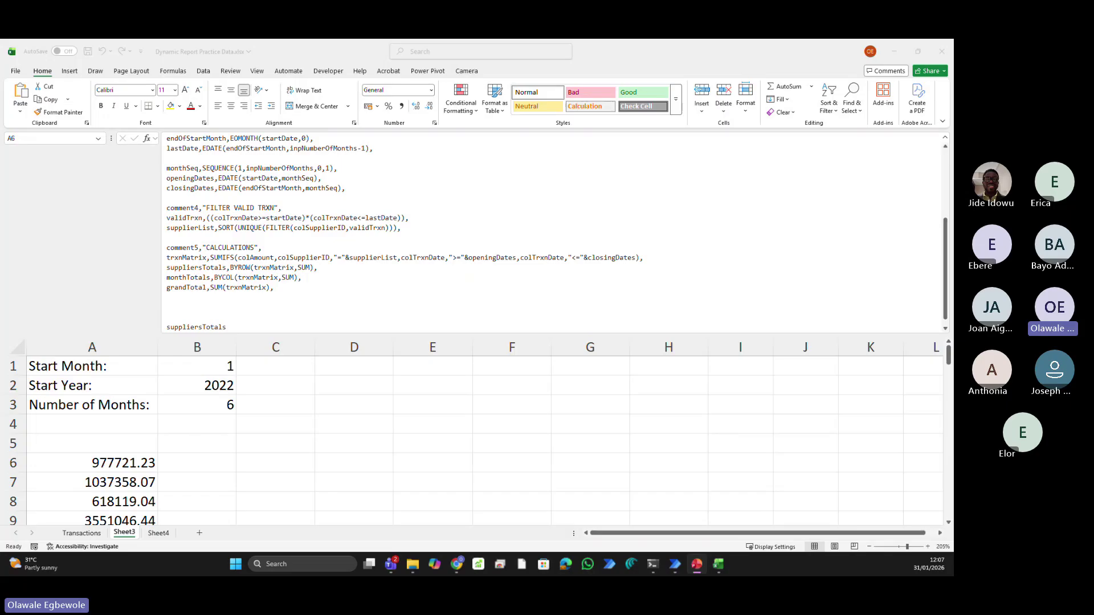
key("alt+Tab")
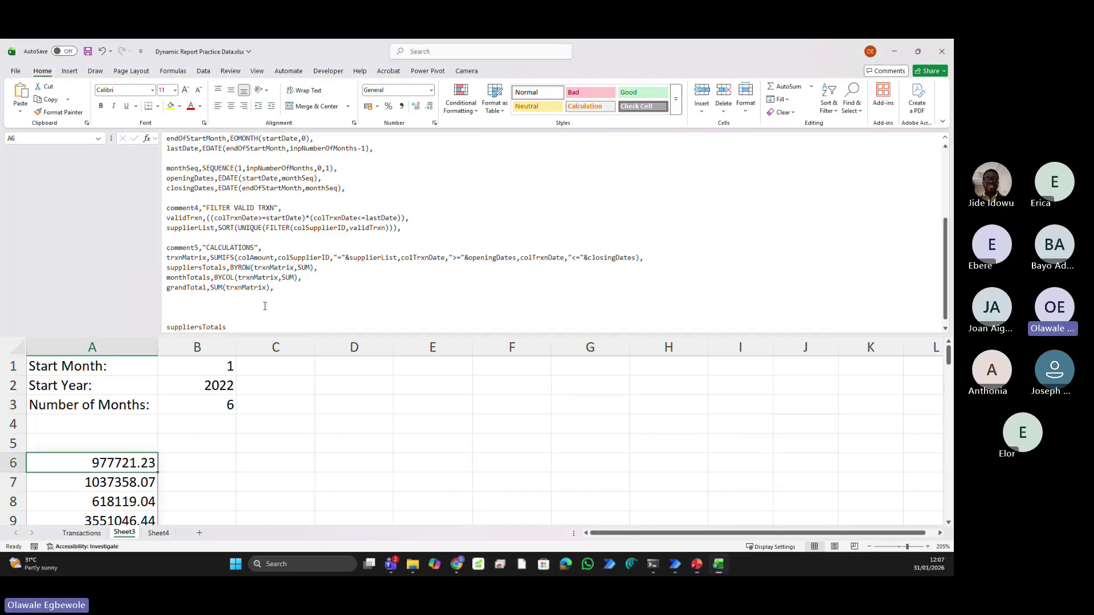
left_click(265, 306)
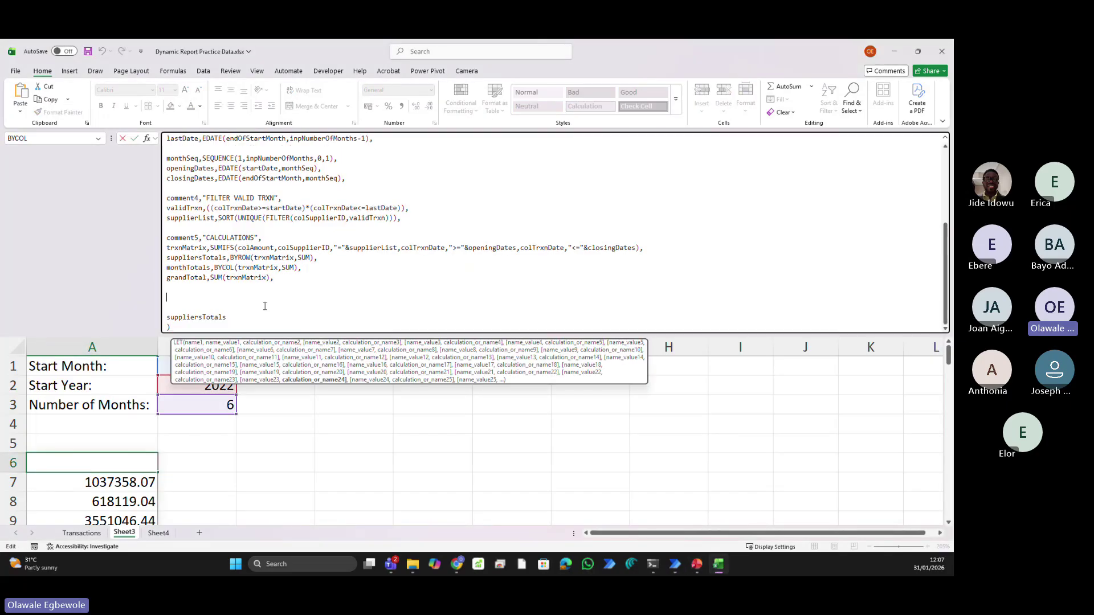
type("comm")
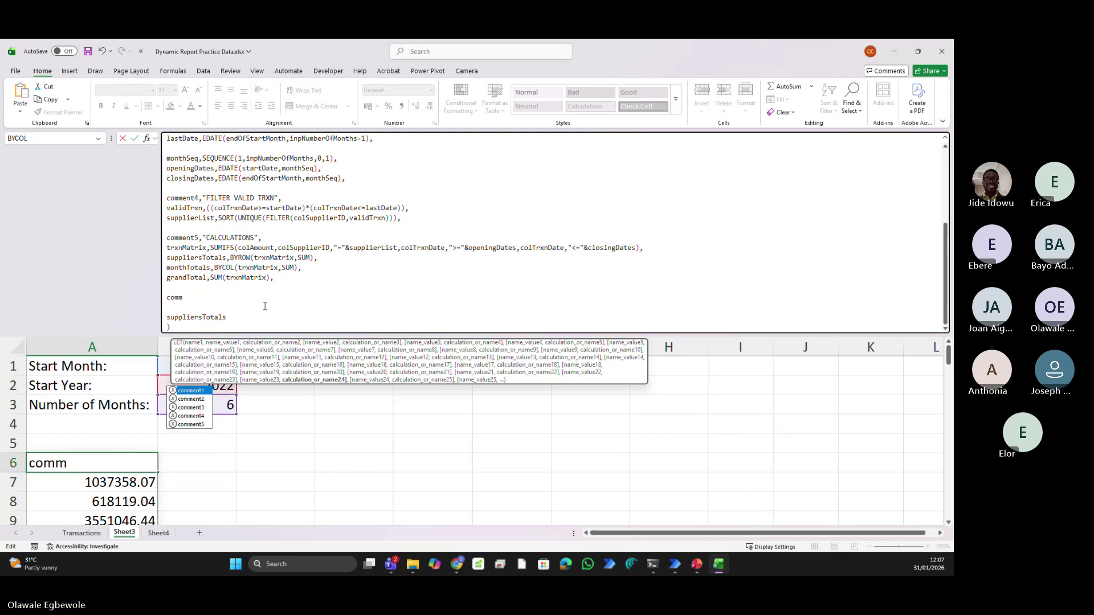
key("Tab")
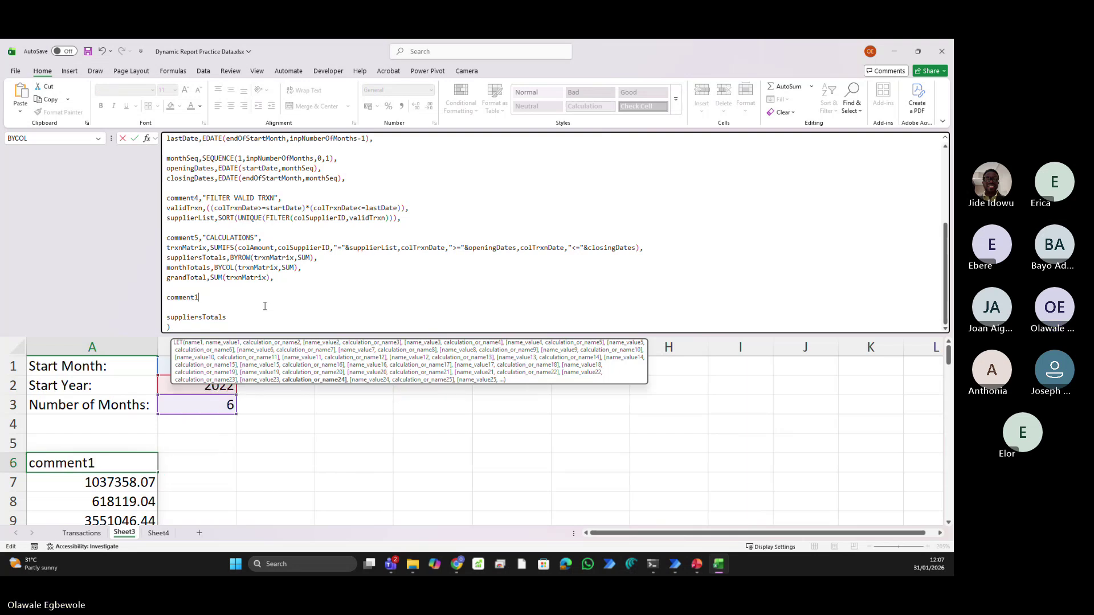
key("BackSpace")
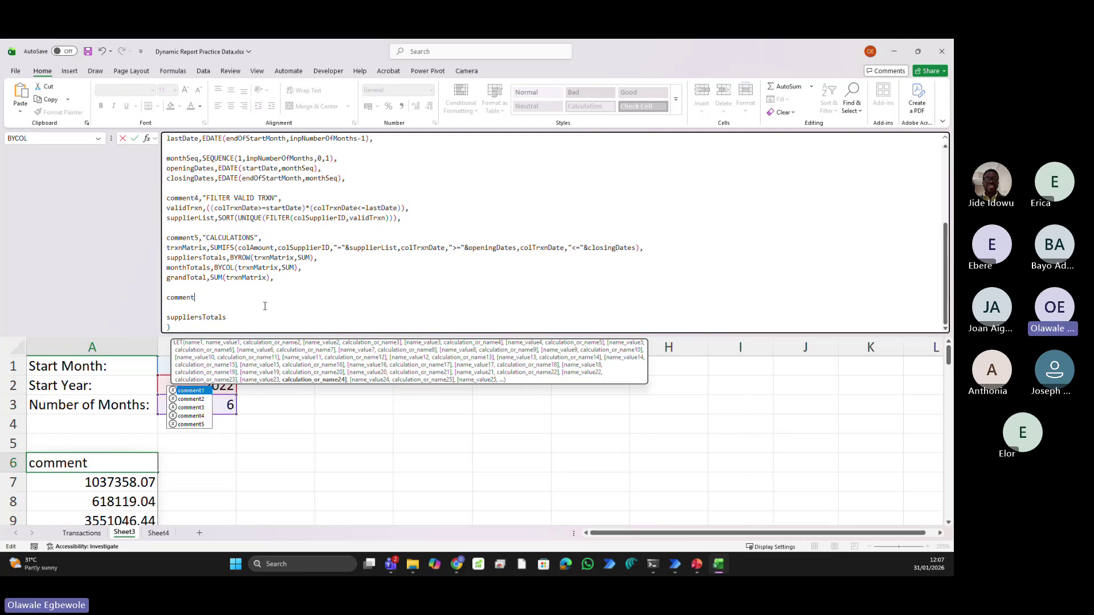
type("6,")
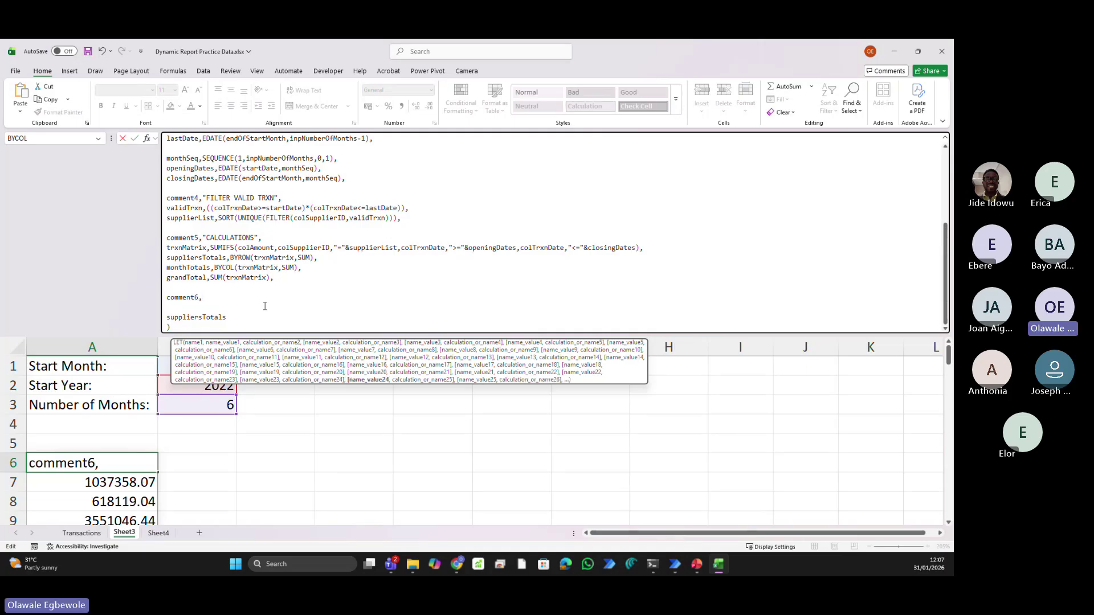
type("FINAL REPORT L")
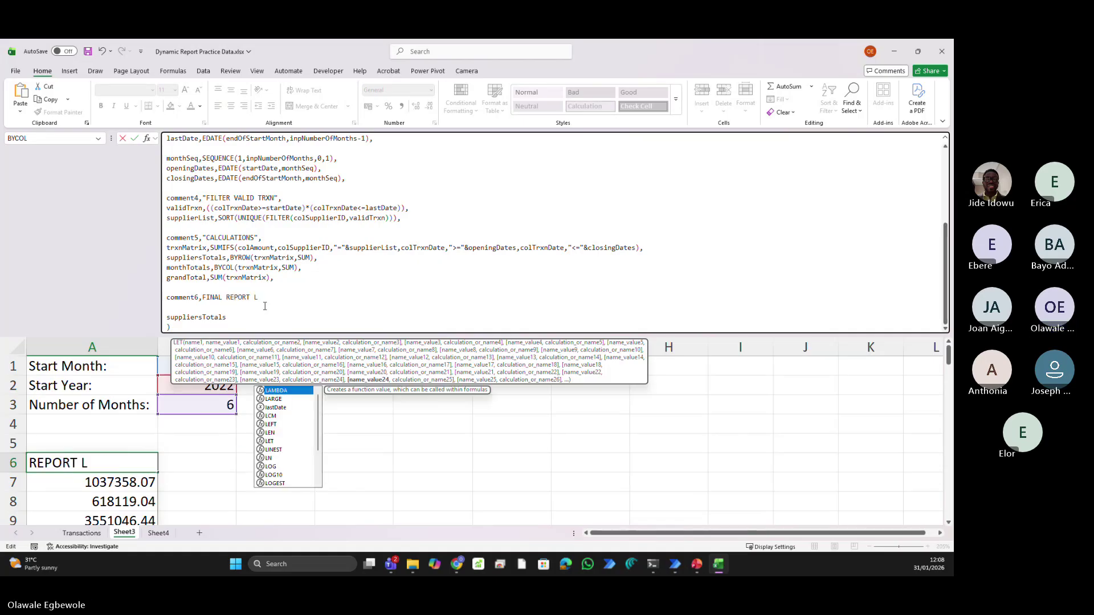
type("AYOUT")
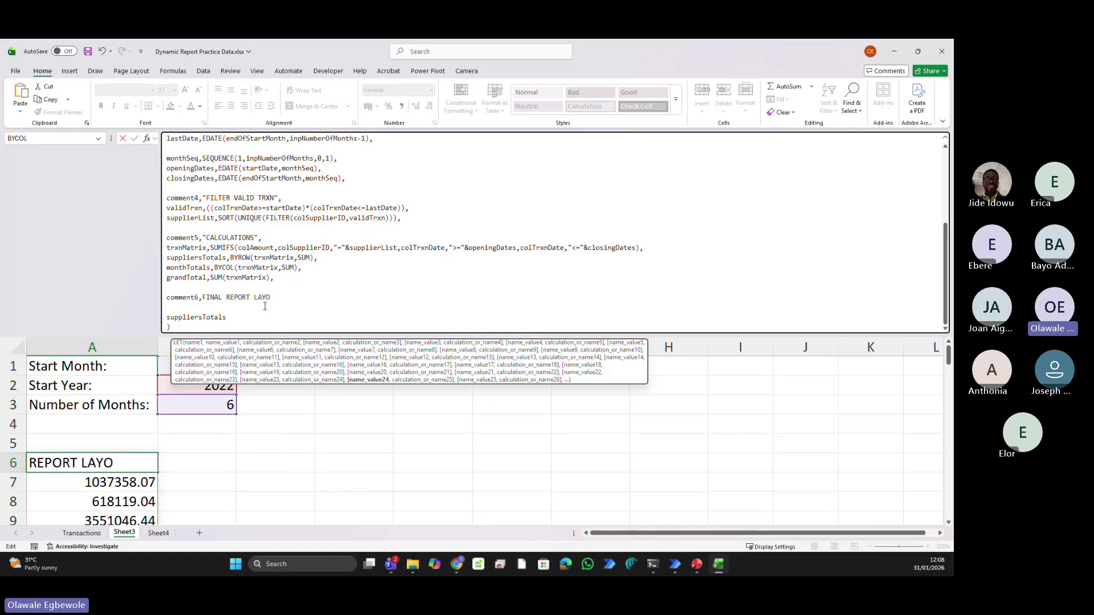
Enclose the comment6 text FINAL REPORT LAYOUT in quotes, end it with a comma and a new line, and commit the formula
left_click(203, 301)
type("\"")
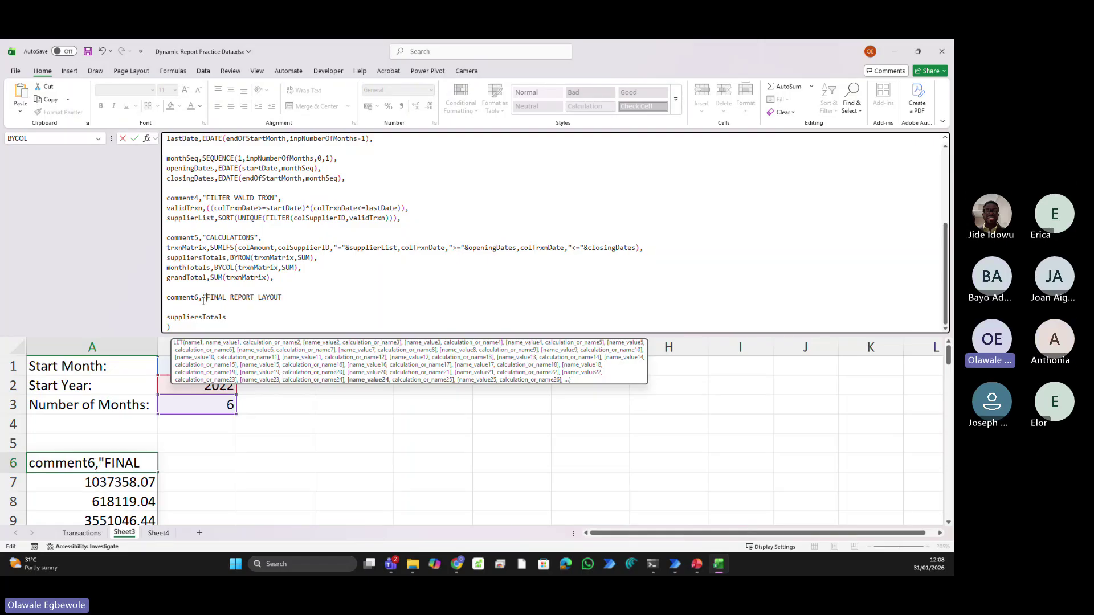
key("BackSpace")
type("\"")
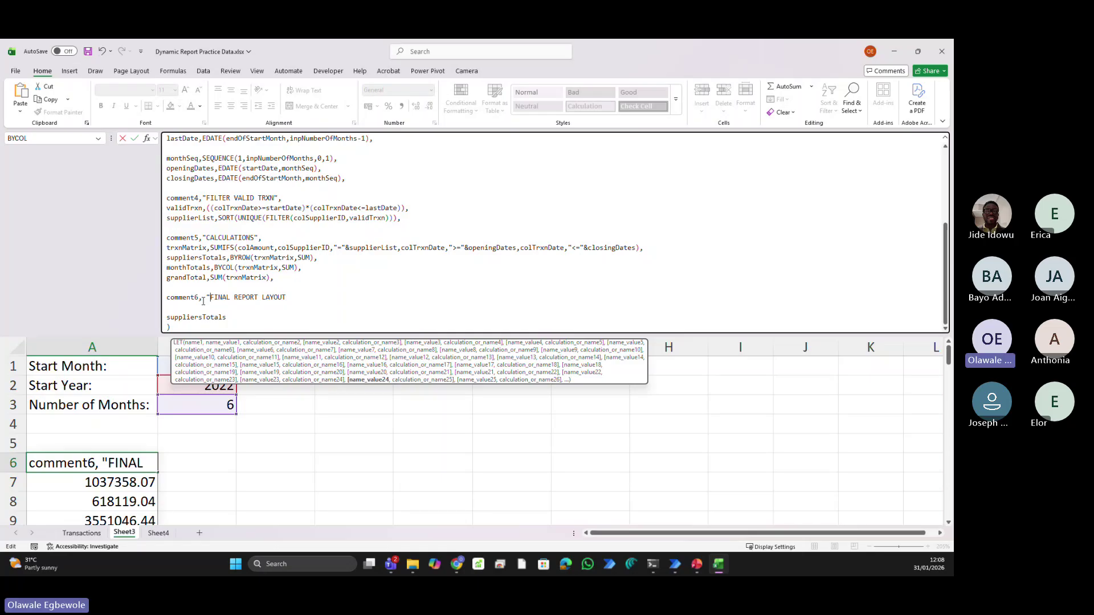
left_click(291, 300)
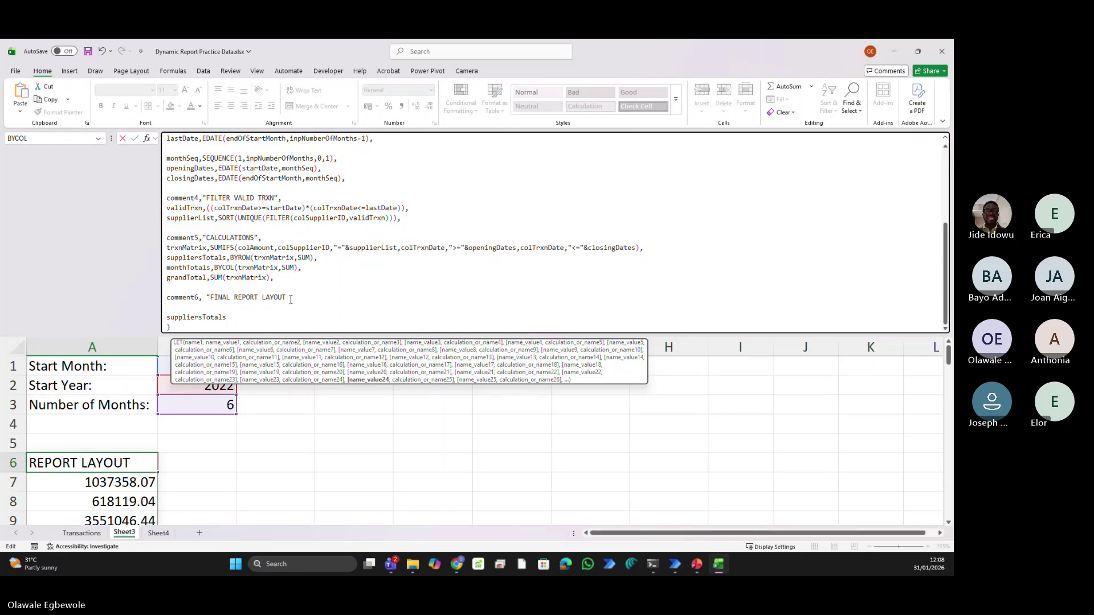
type("\",")
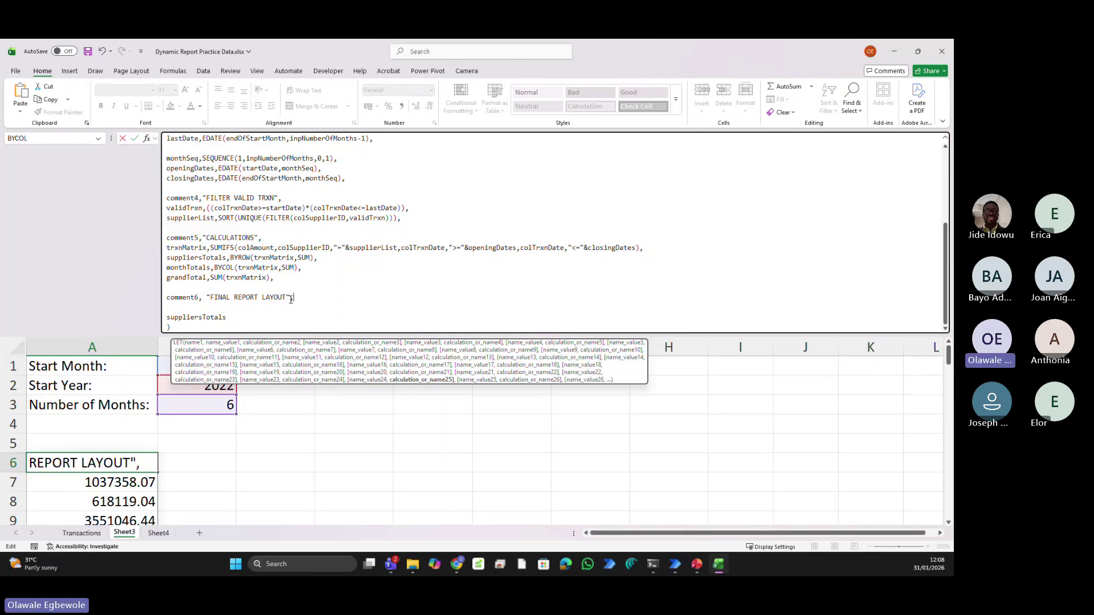
key("alt+Return")
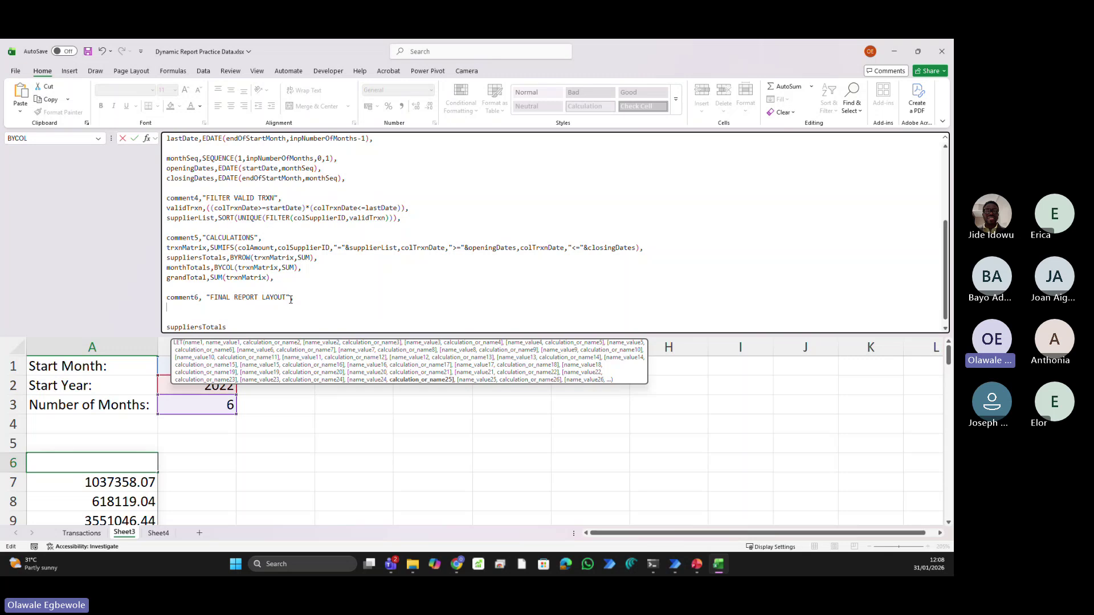
key("Tab")
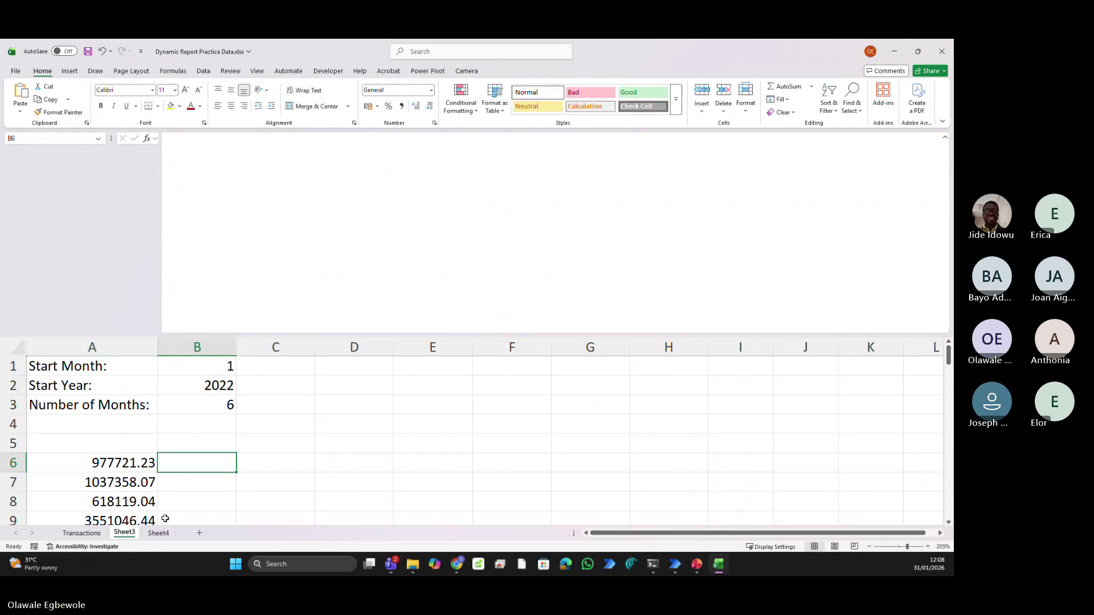
Review the layout of the finished report on Sheet4, including its header row from Suppliers to Total
left_click(159, 532)
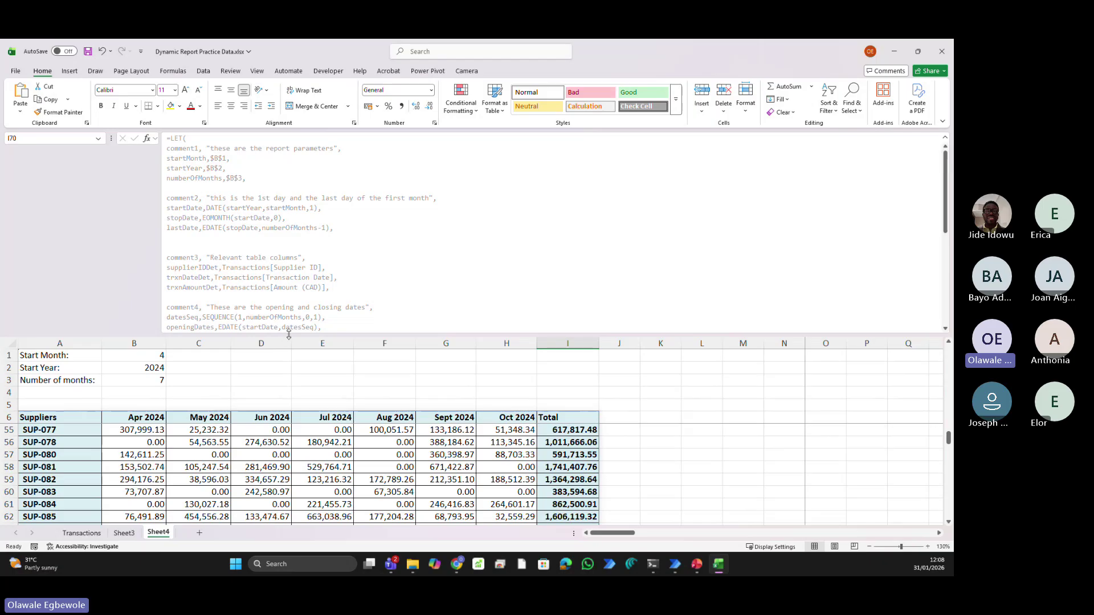
left_click_drag(286, 335, 305, 155)
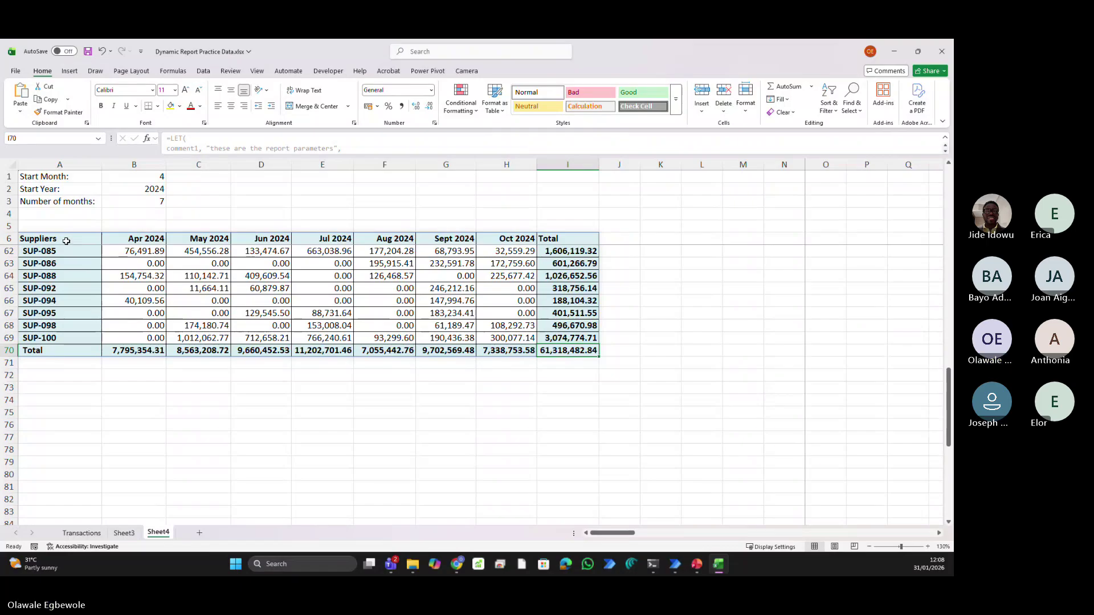
left_click_drag(60, 238, 569, 238)
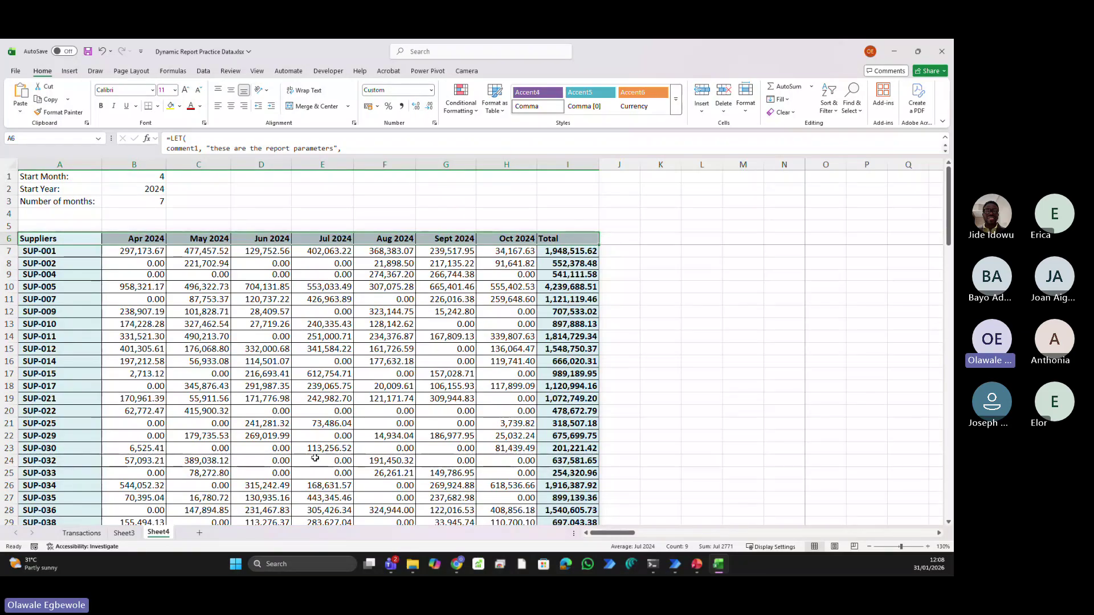
Return to cell A6 on Sheet3, enlarge the formula bar to fit the whole LET formula, and edit the line below comment6
left_click(125, 533)
left_click(93, 282)
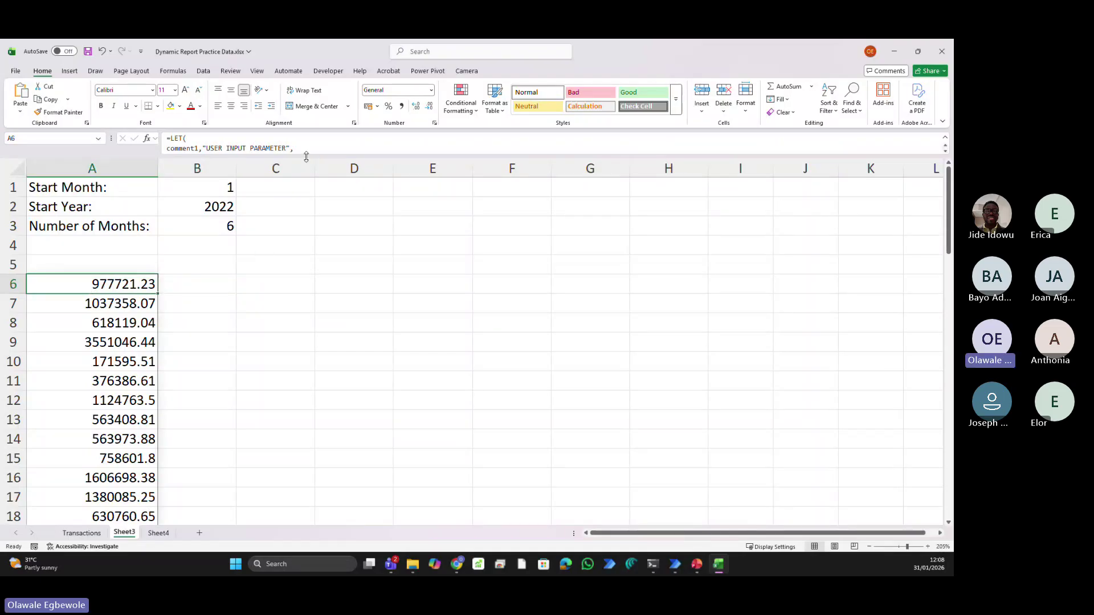
left_click_drag(306, 157, 306, 483)
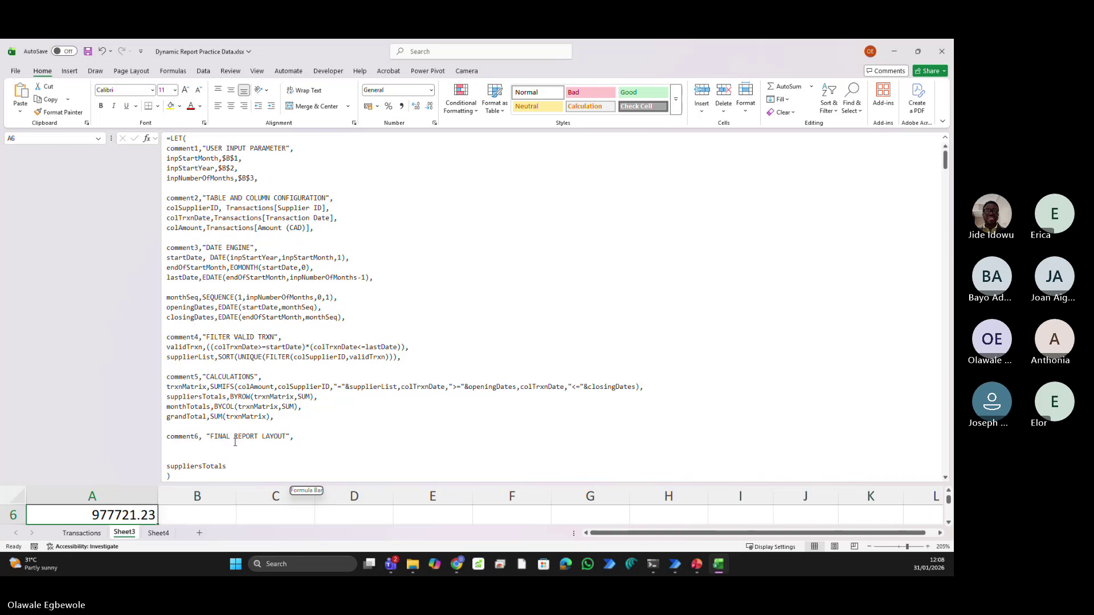
left_click(203, 450)
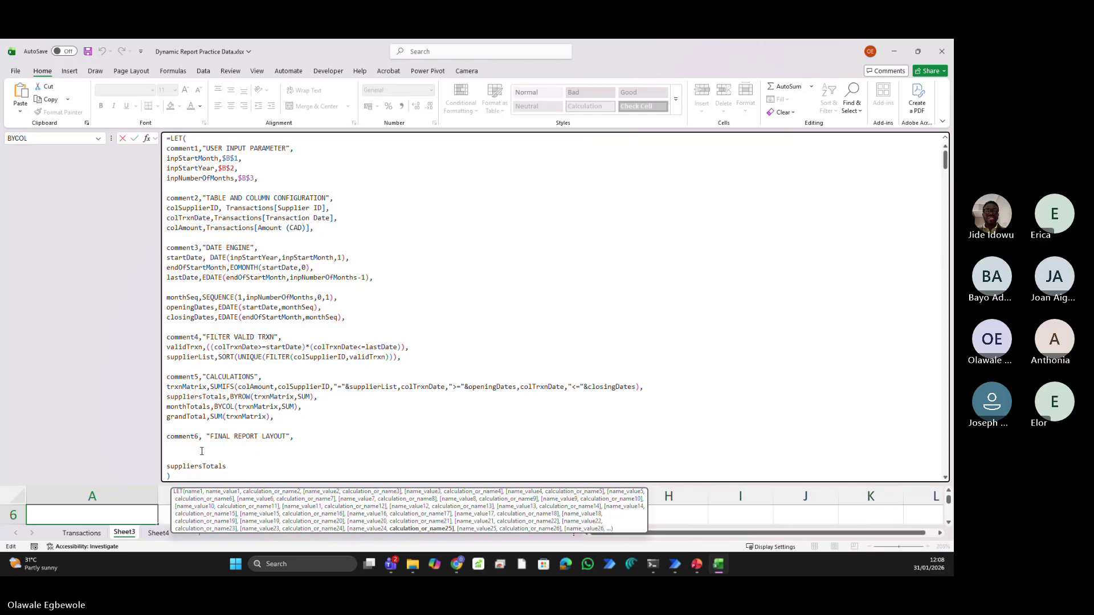
type("SUPPLIE")
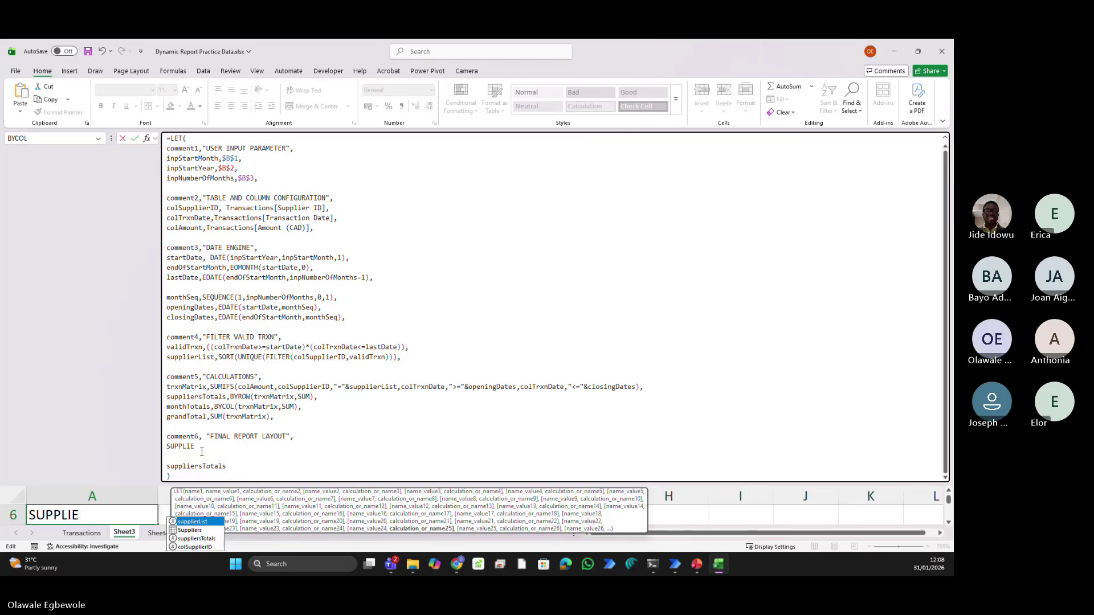
type("Rcol")
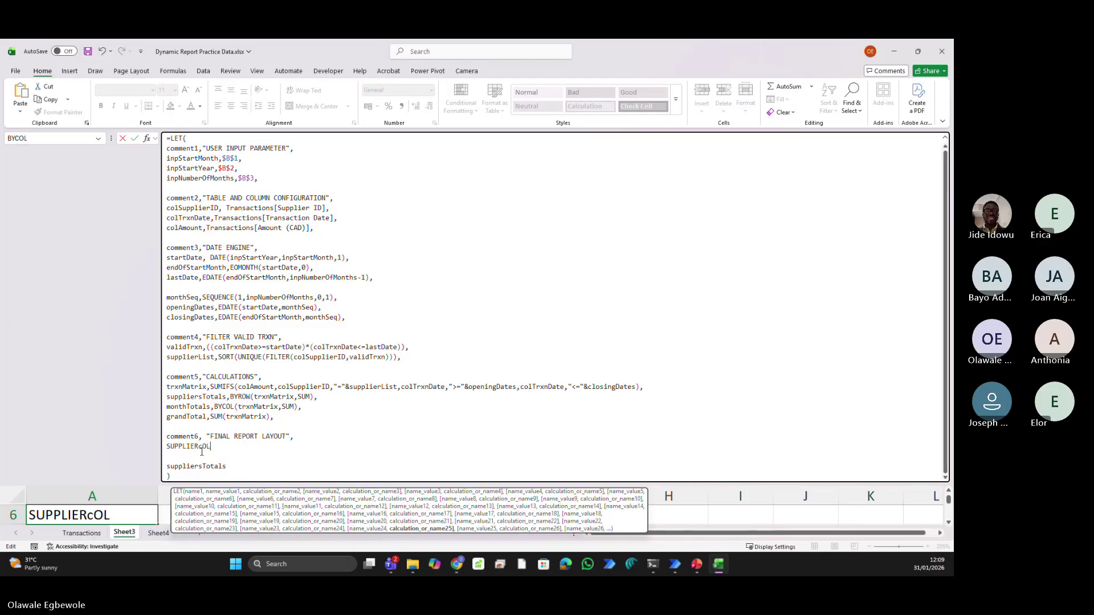
key("BackSpace")
key("BackSpace")
key("BackSpace")
key("BackSpace")
key("BackSpace")
key("BackSpace")
key("BackSpace")
key("BackSpace")
key("BackSpace")
key("BackSpace")
key("BackSpace")
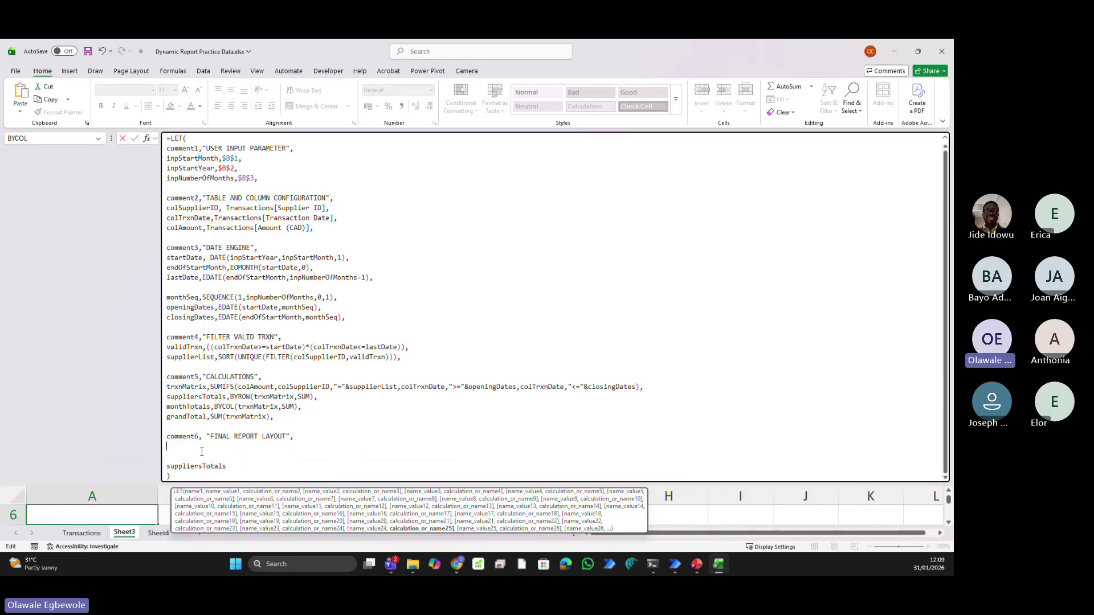
Begin a supplierCol variable below comment6, using VSTACK with "Suplliers" as its first array
type("supplierCol")
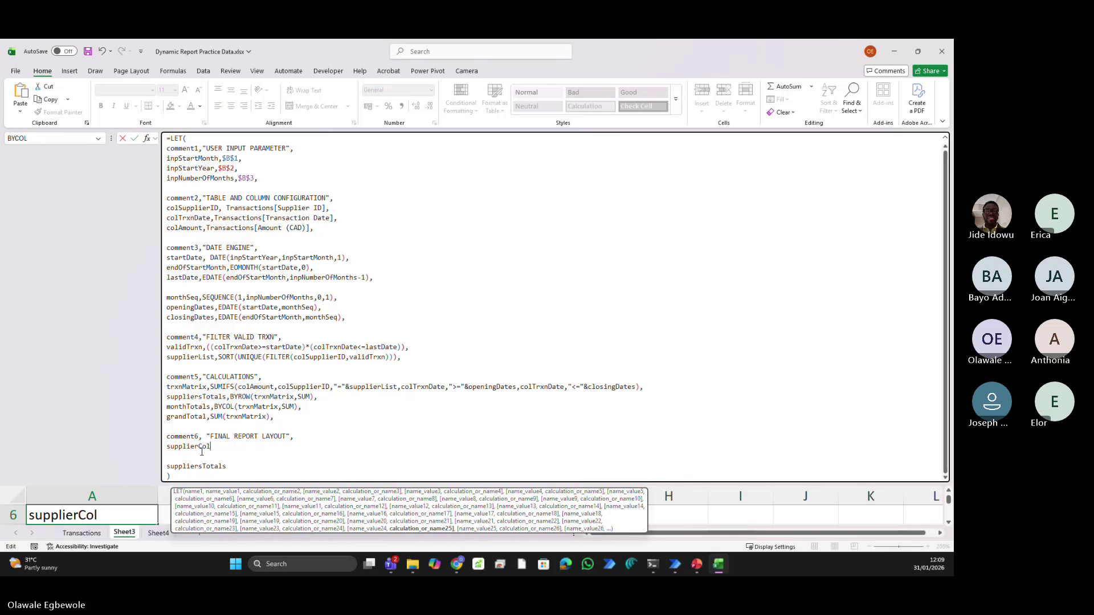
type(",")
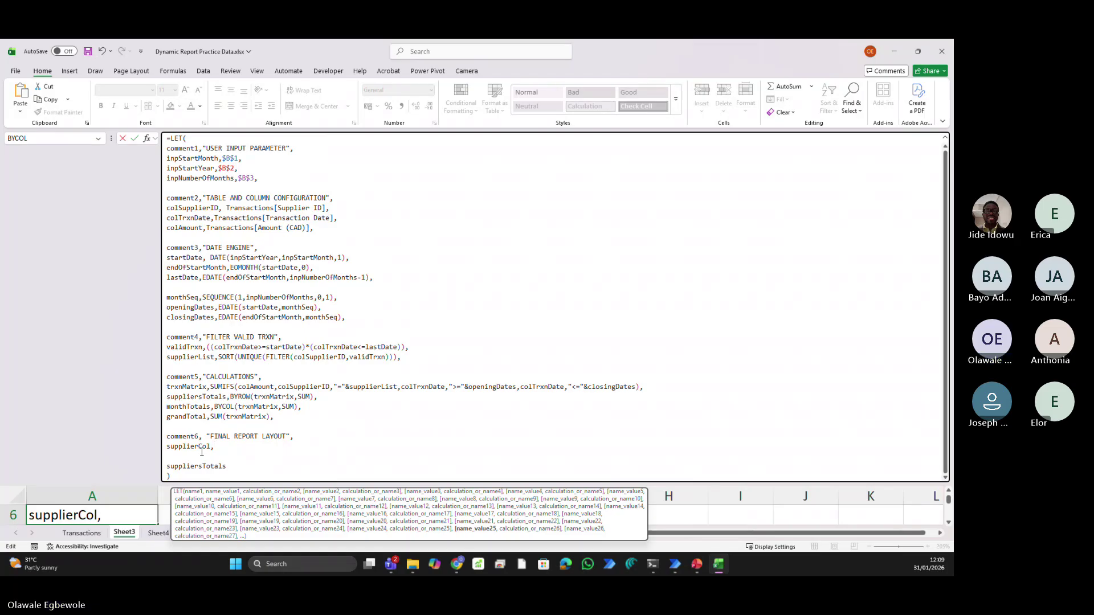
type("vsta")
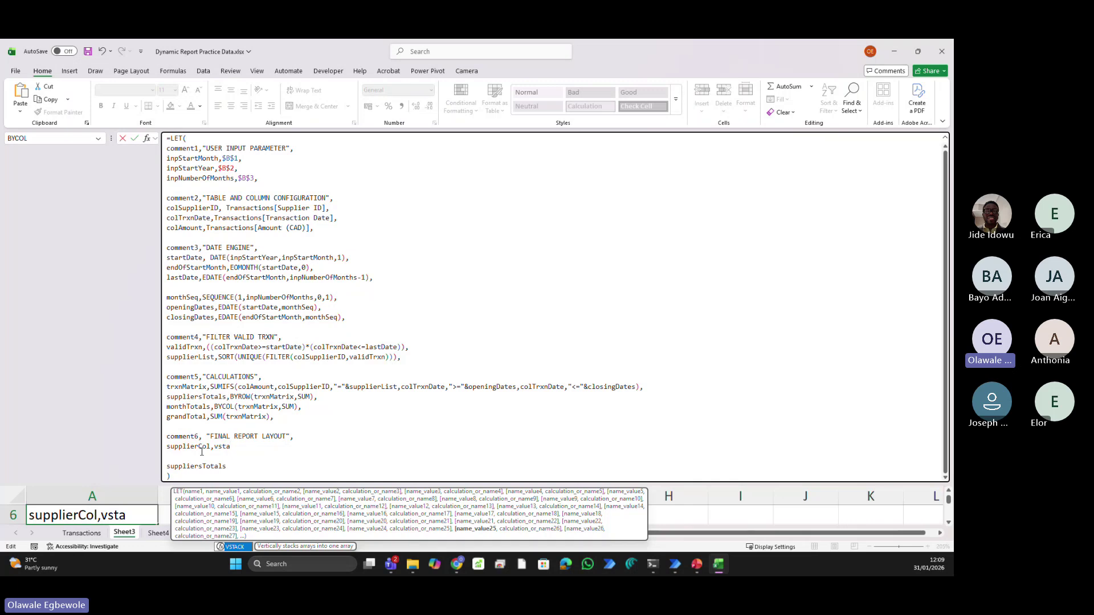
key("Tab")
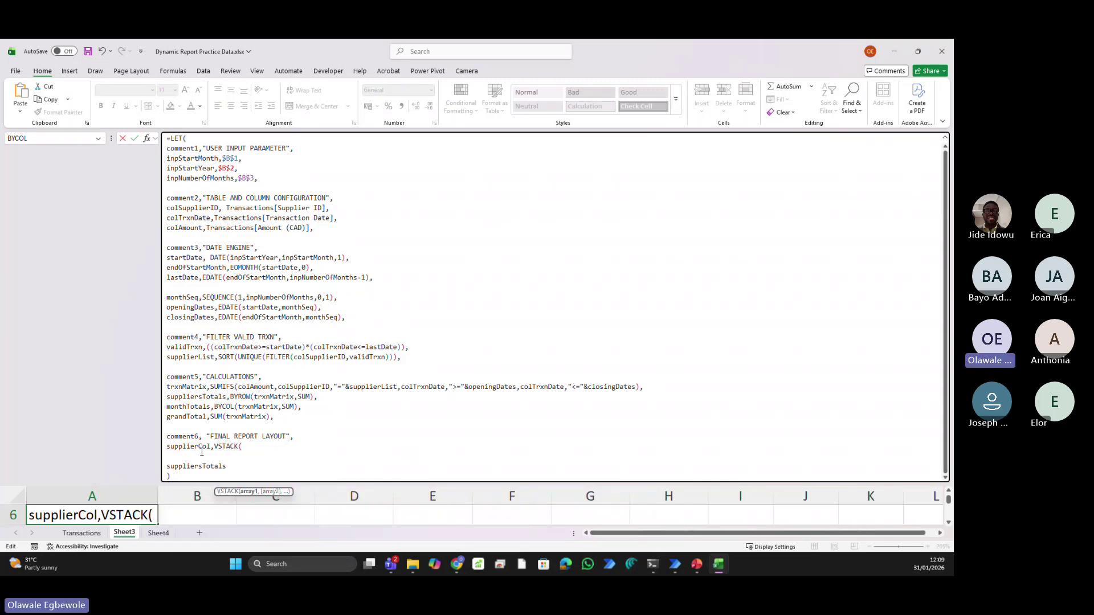
type("\"")
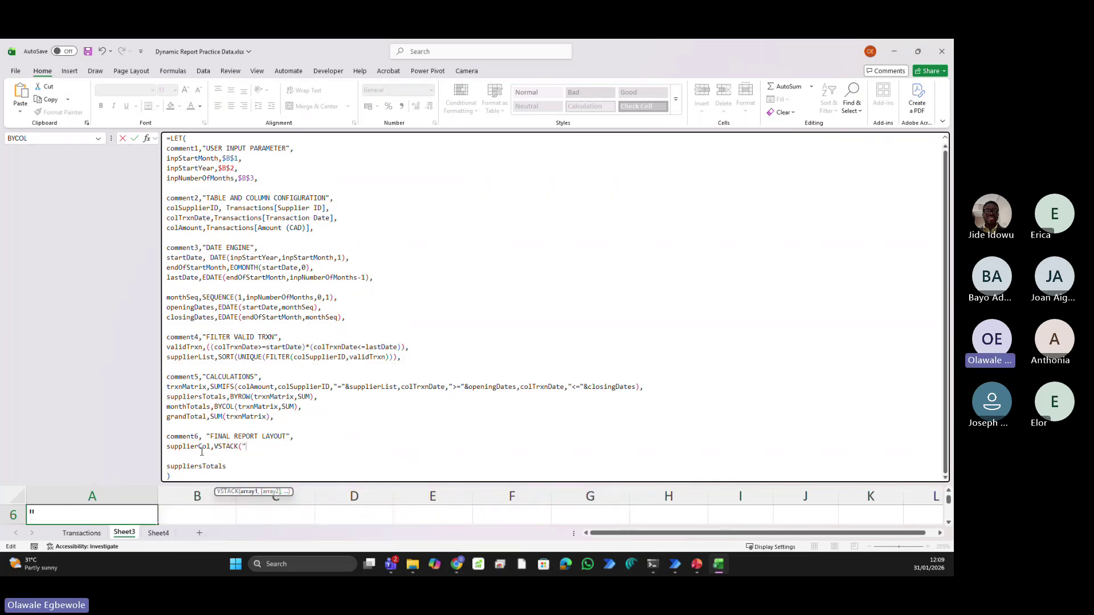
type("Supl")
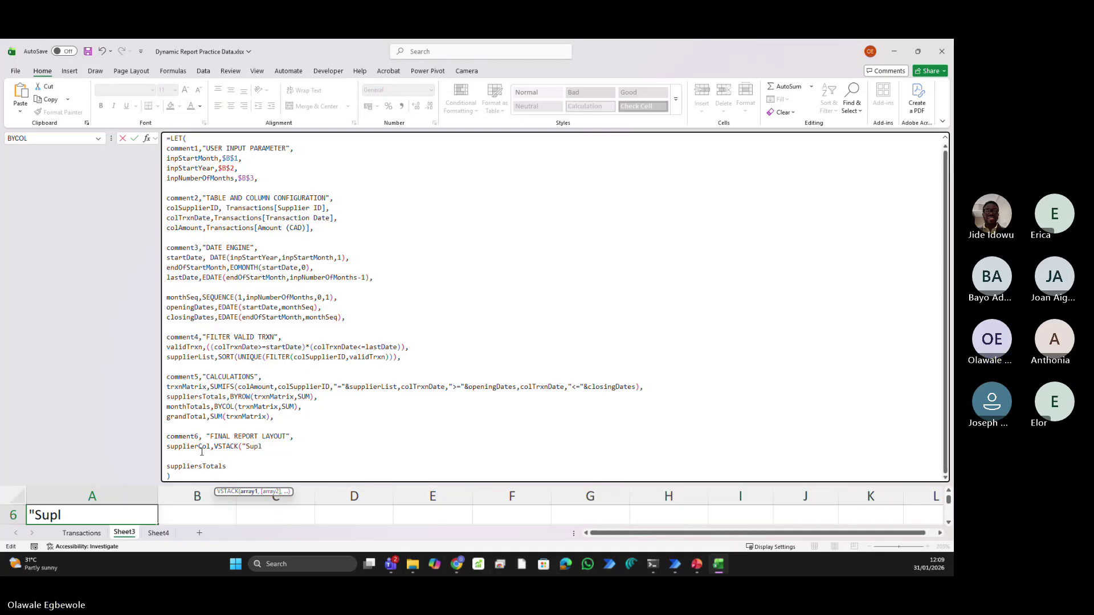
type("liers\",")
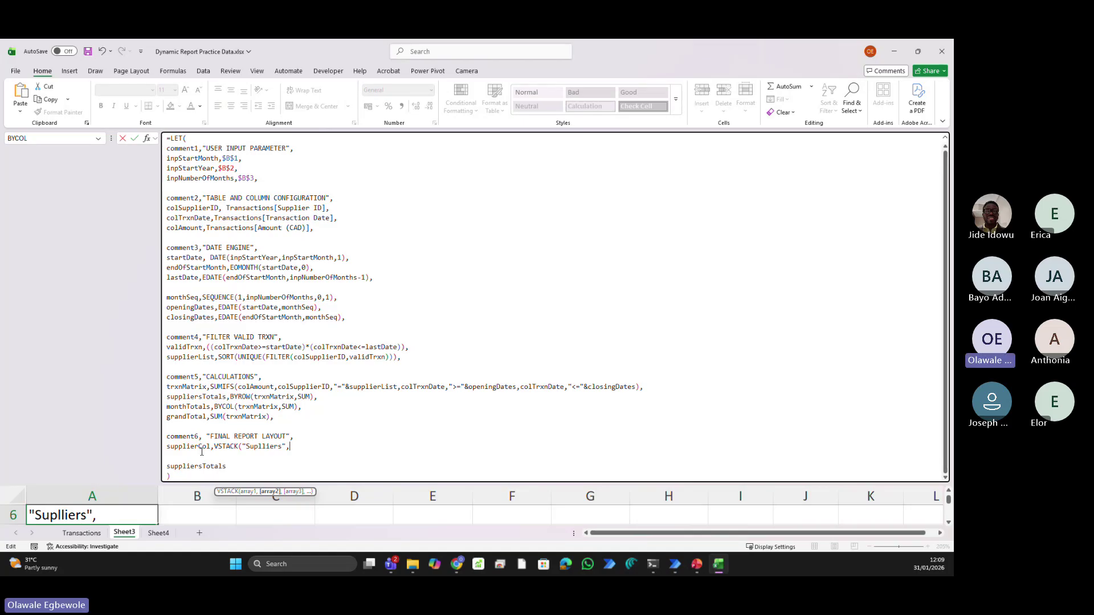
Add supplierList and "Total" as the remaining arrays of the supplierCol VSTACK and close its parenthesis
type("su")
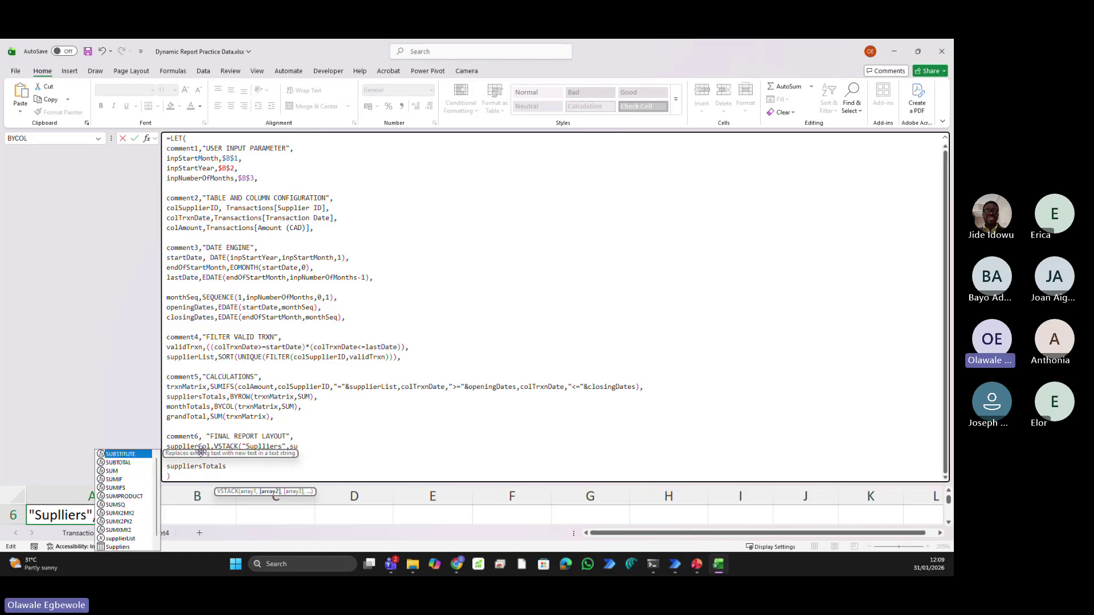
type("pp")
key("Tab")
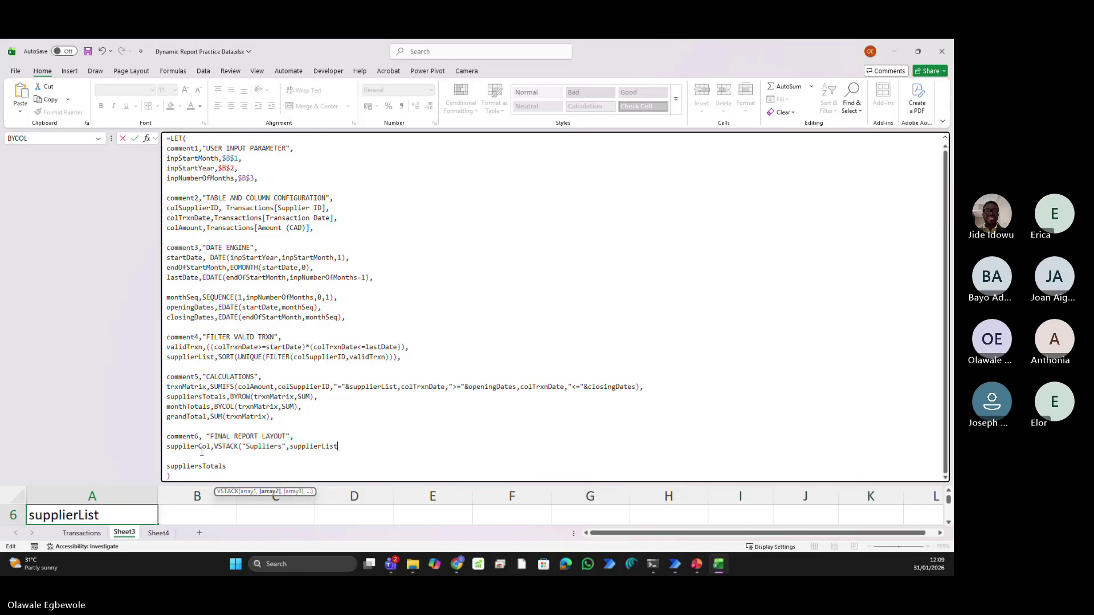
type(",")
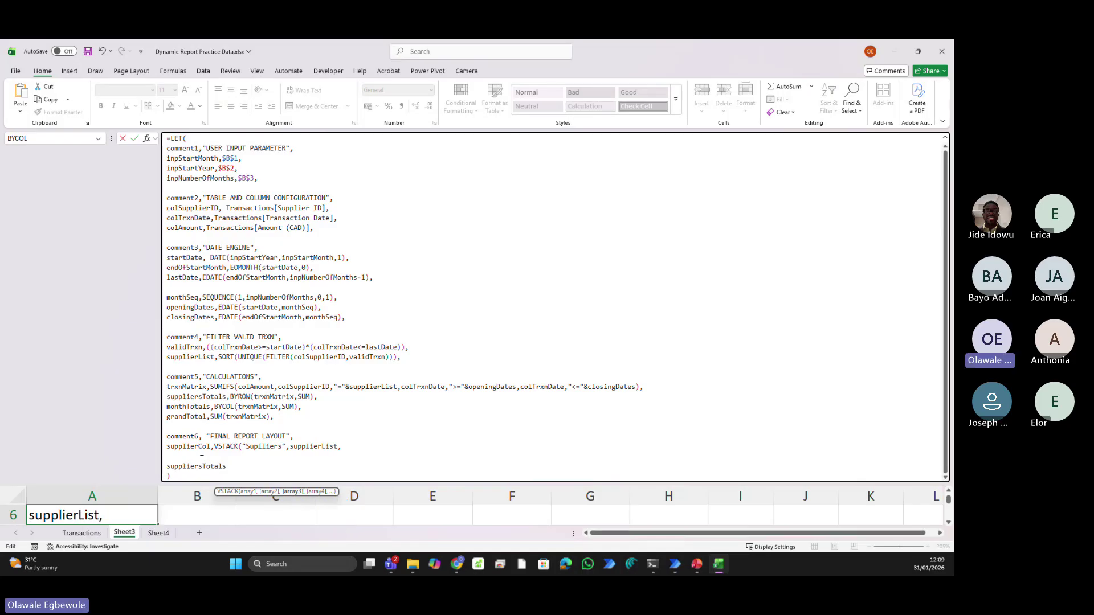
type("\"Total")
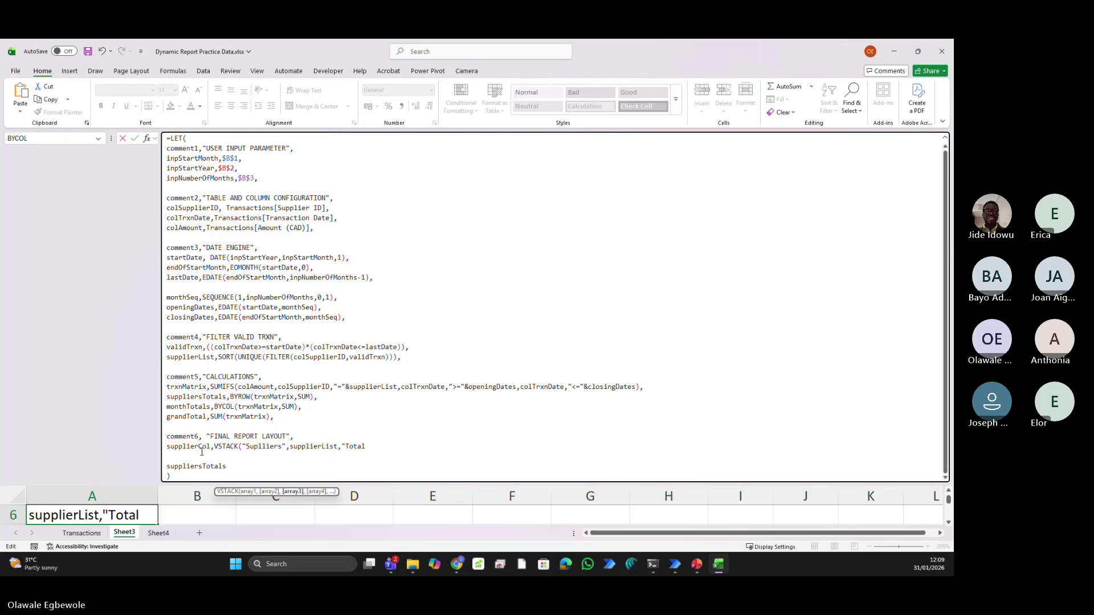
type("\"")
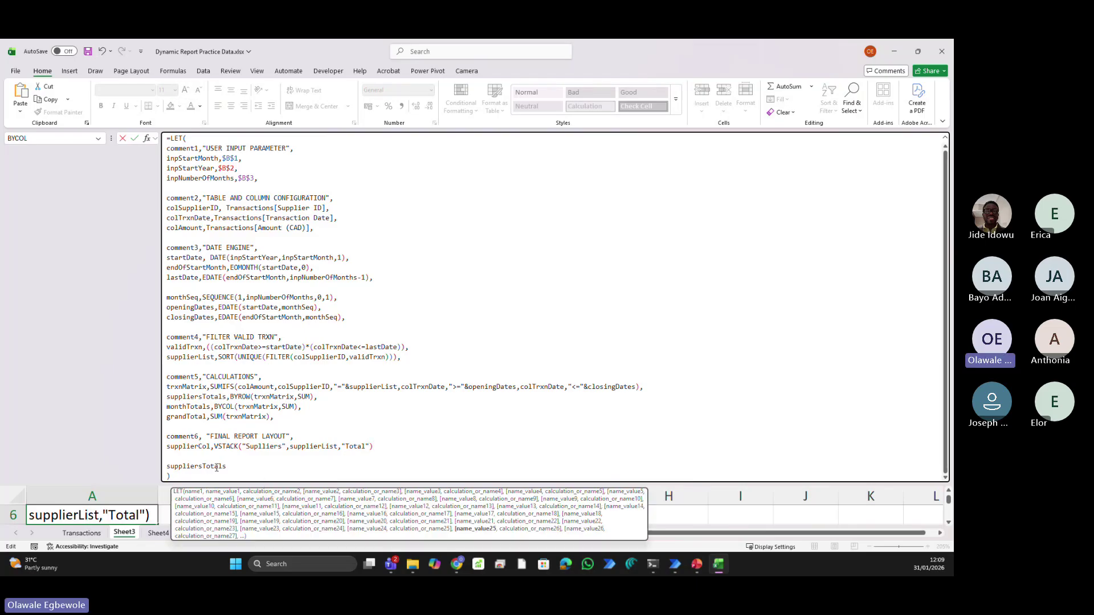
Replace suppliersTotals with supplierCol as the final output of the LET formula in A6 and submit it
left_click_drag(209, 448, 195, 448)
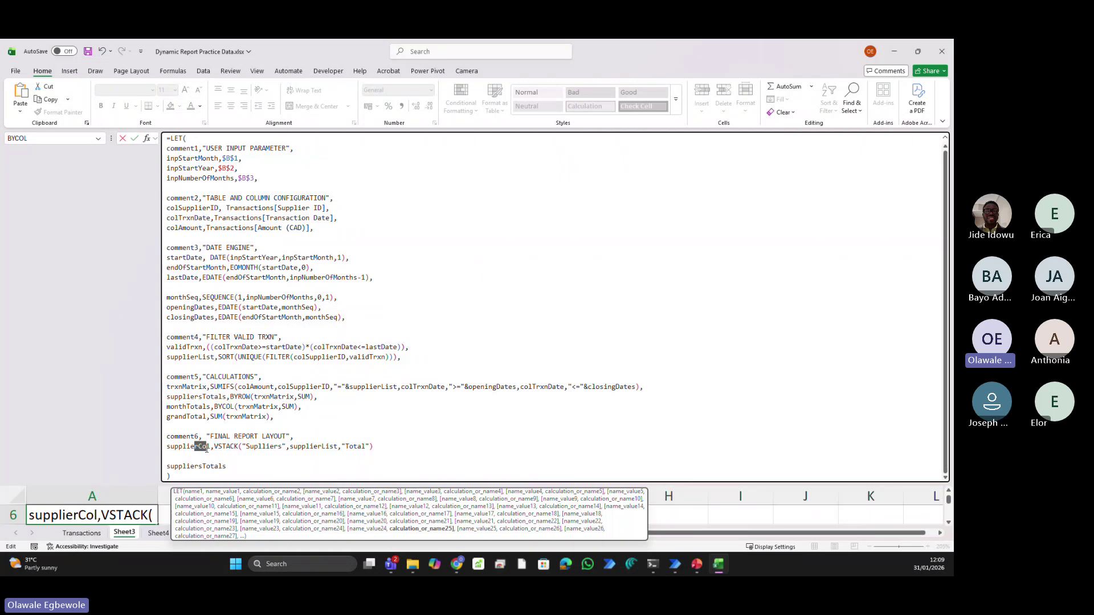
left_click(211, 448)
key("shift+End")
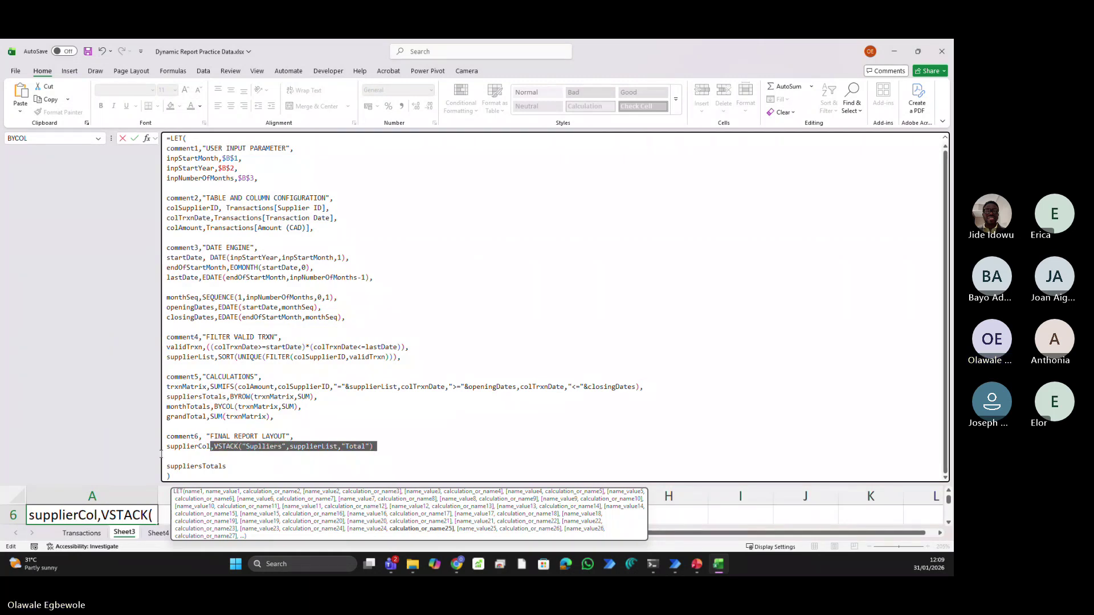
key("shift+Home")
key("ctrl+c")
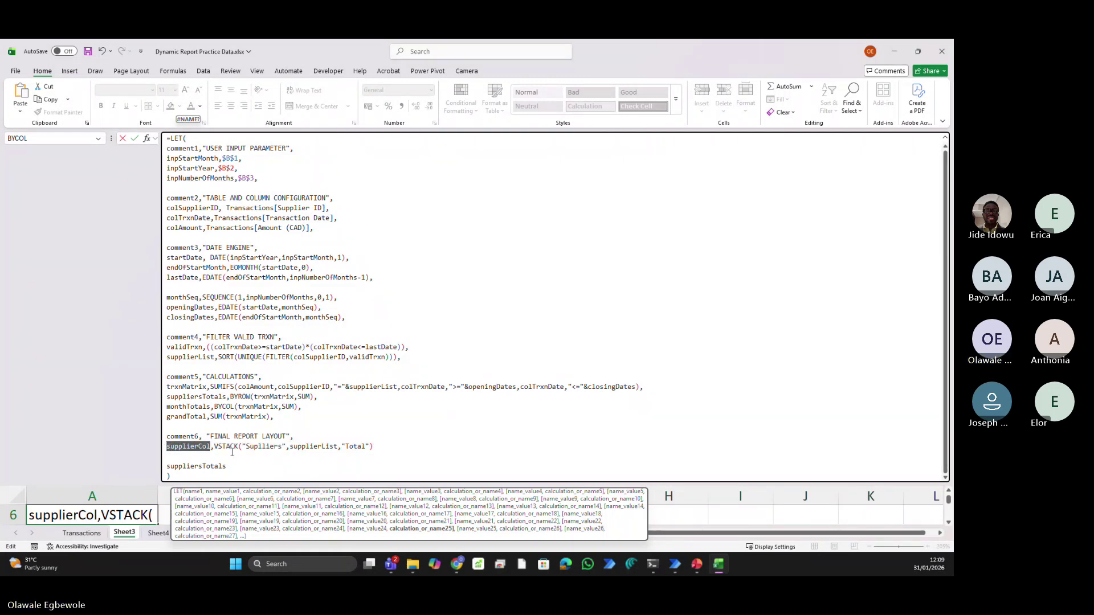
left_click_drag(233, 466, 159, 466)
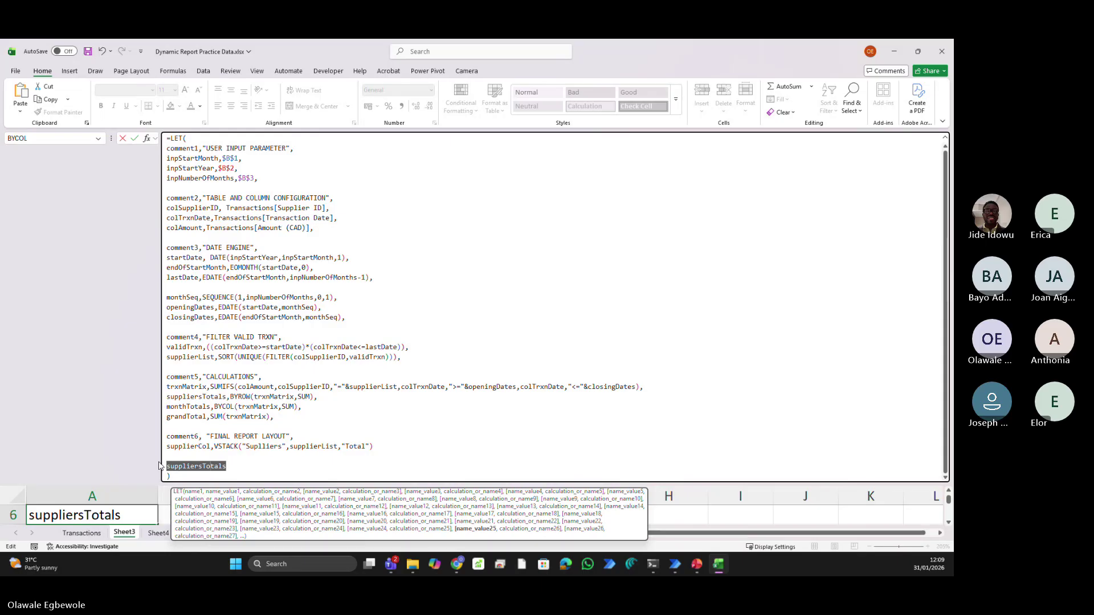
key("ctrl+v")
key("Return")
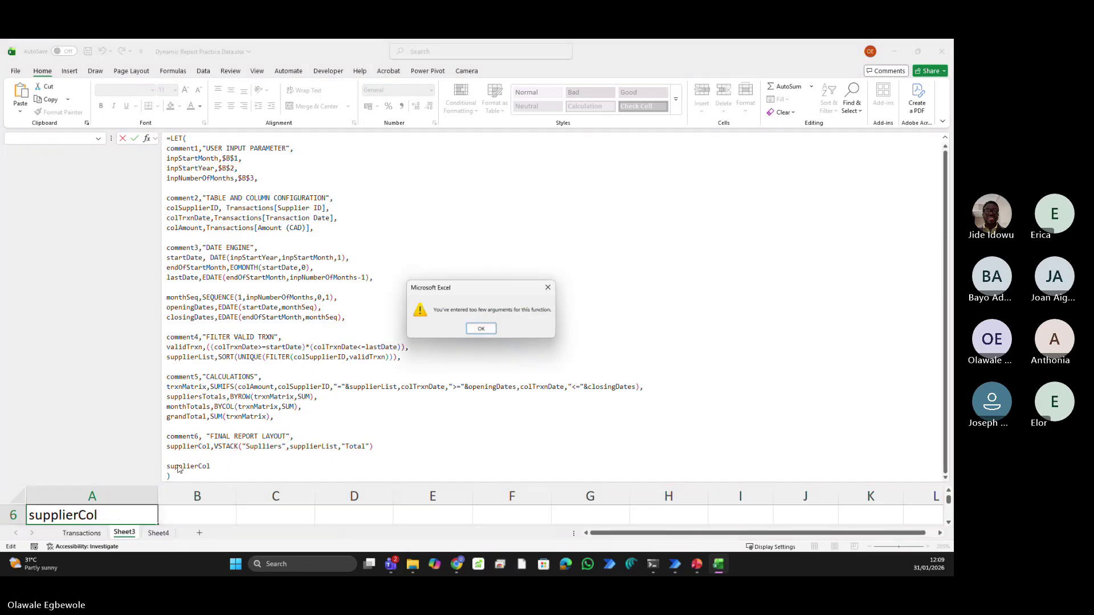
Add the missing comma after the supplierCol VSTACK definition and commit the formula
left_click(481, 329)
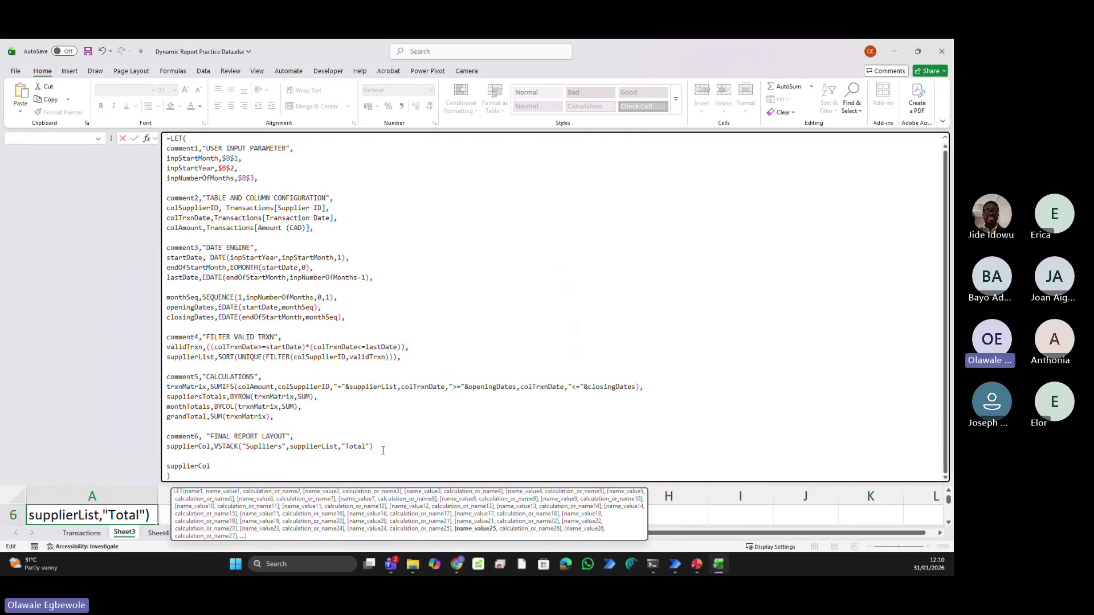
type(",")
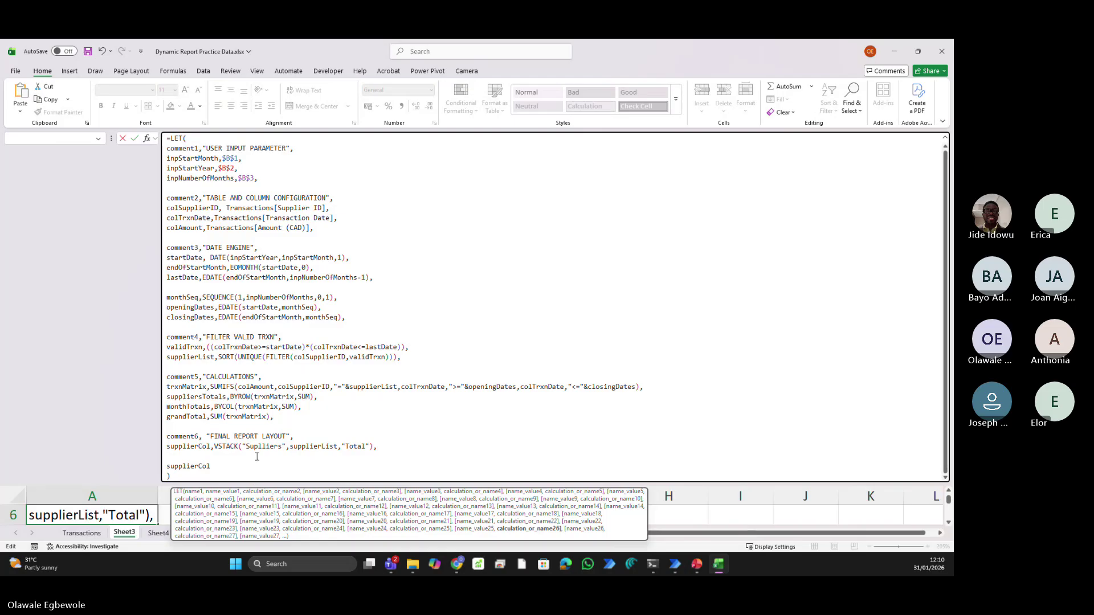
key("Tab")
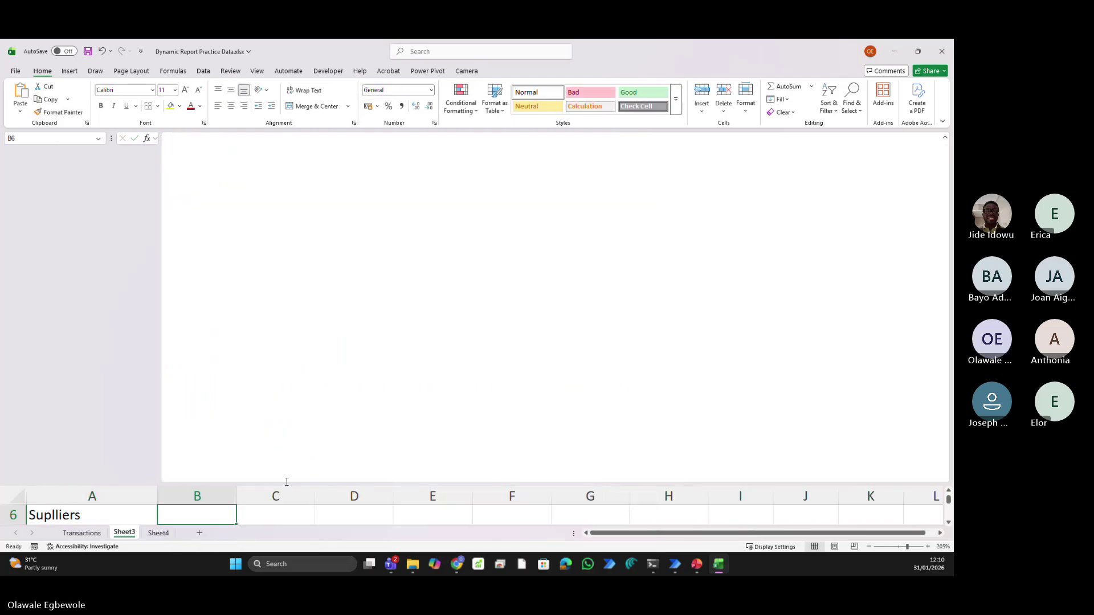
Shrink the formula bar and review the spilled supplier column below its header in A6
left_click_drag(323, 485, 403, 109)
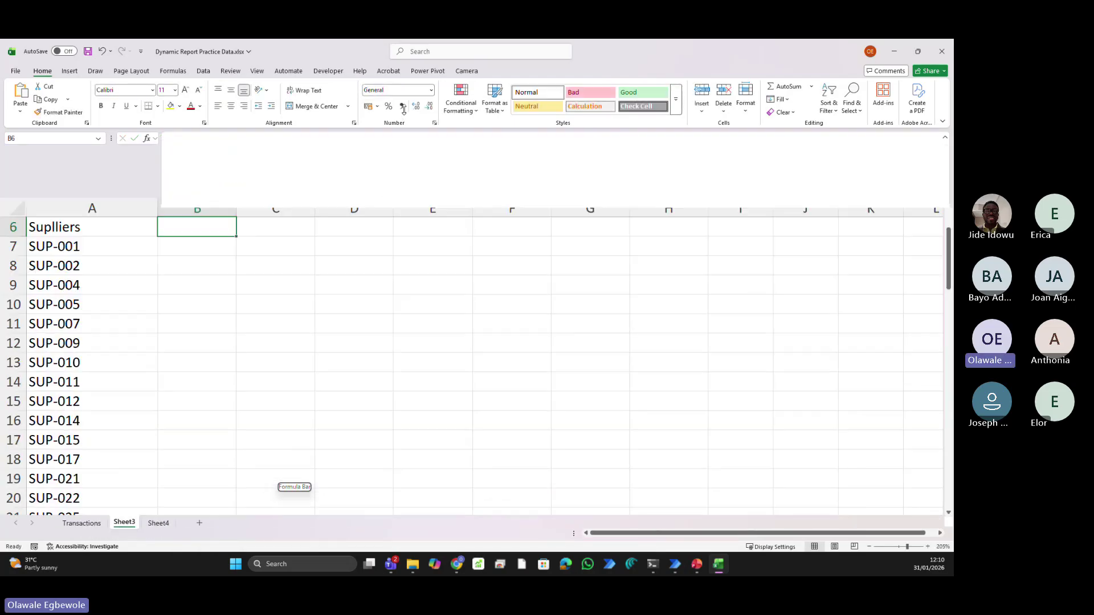
scroll(68, 308, "up", 2)
left_click(70, 275)
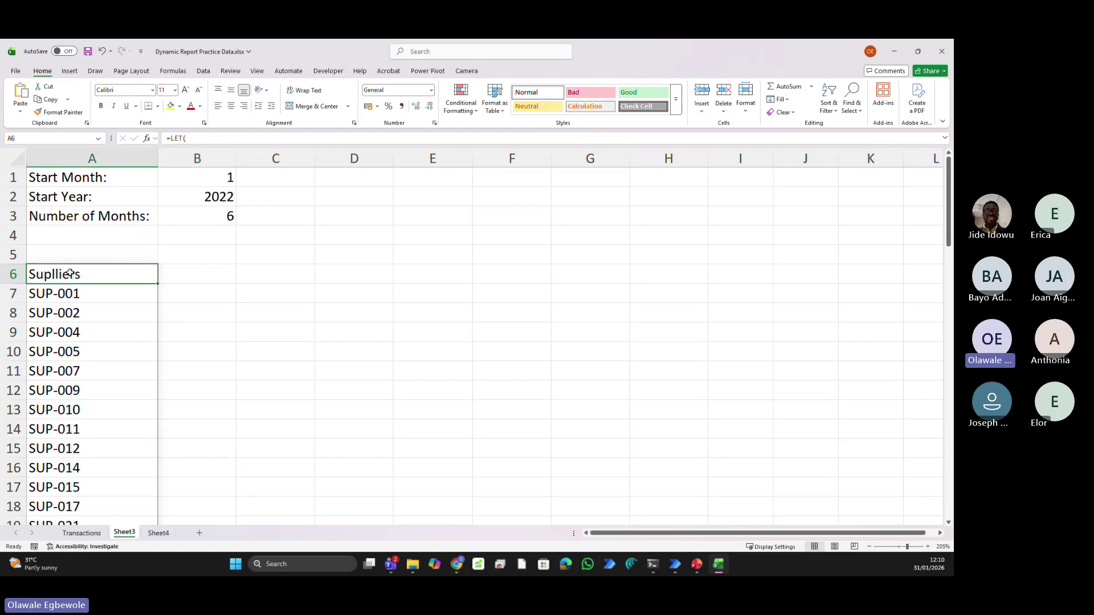
scroll(83, 313, "down", 14)
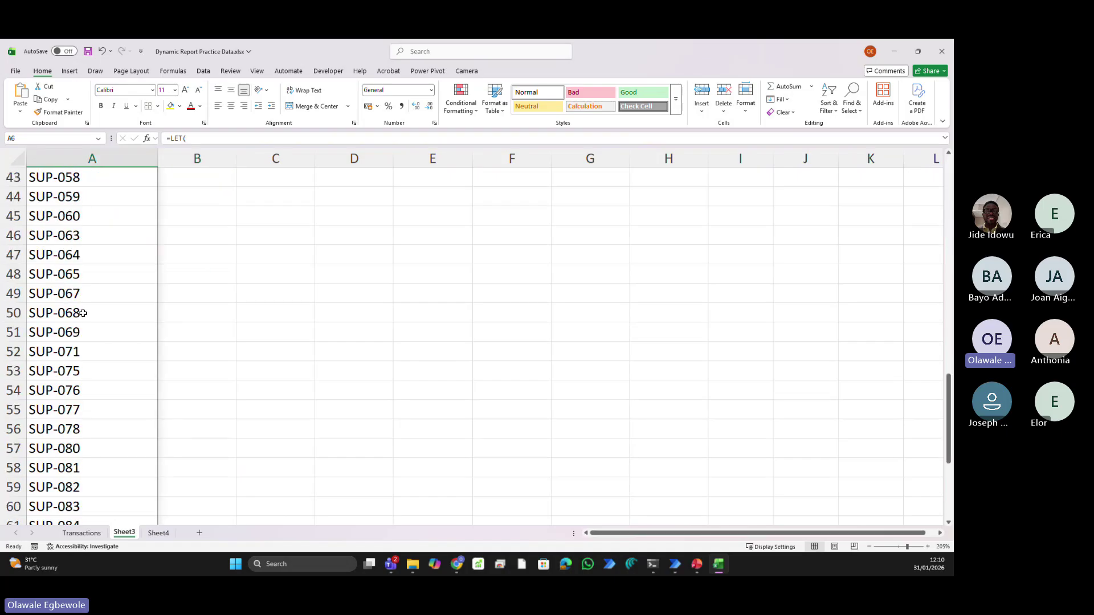
scroll(82, 313, "up", 14)
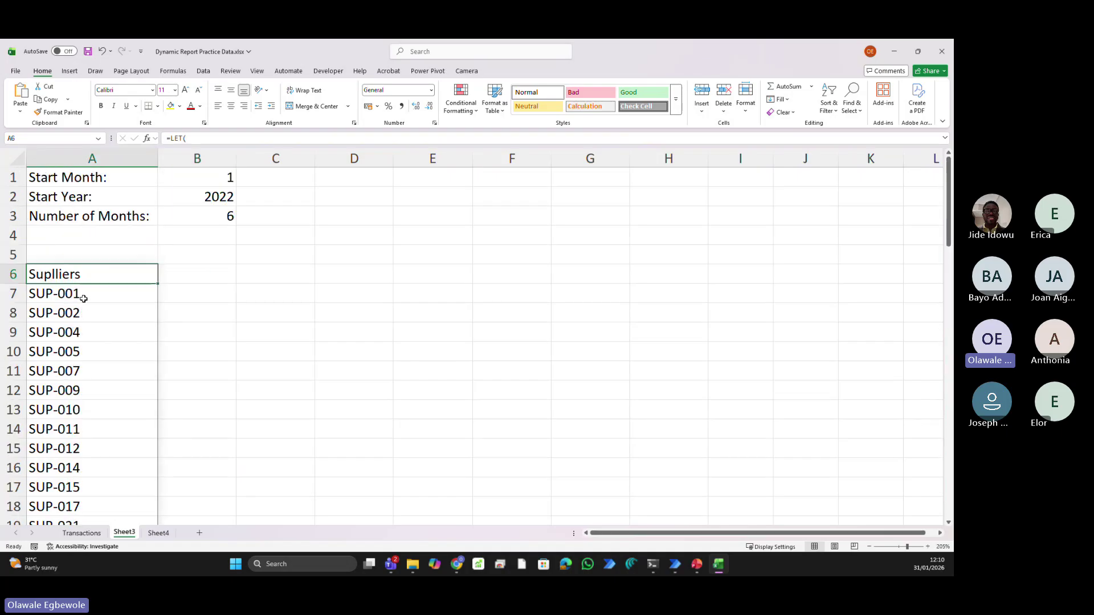
Freeze panes at cell G7 so rows 1 to 6 stay fixed above the supplier list
left_click(201, 293)
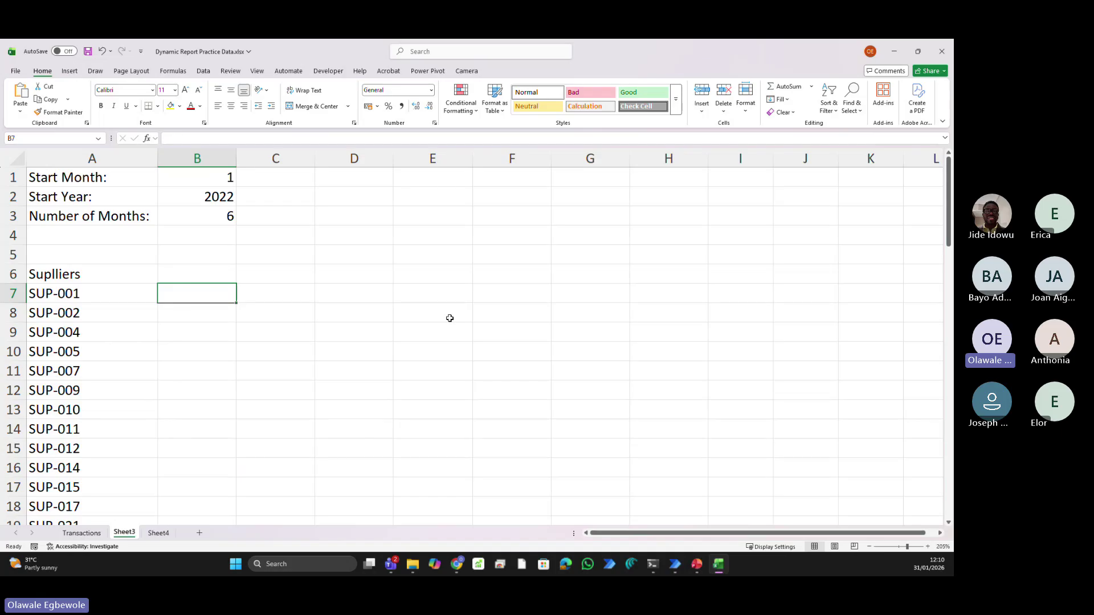
left_click(576, 291)
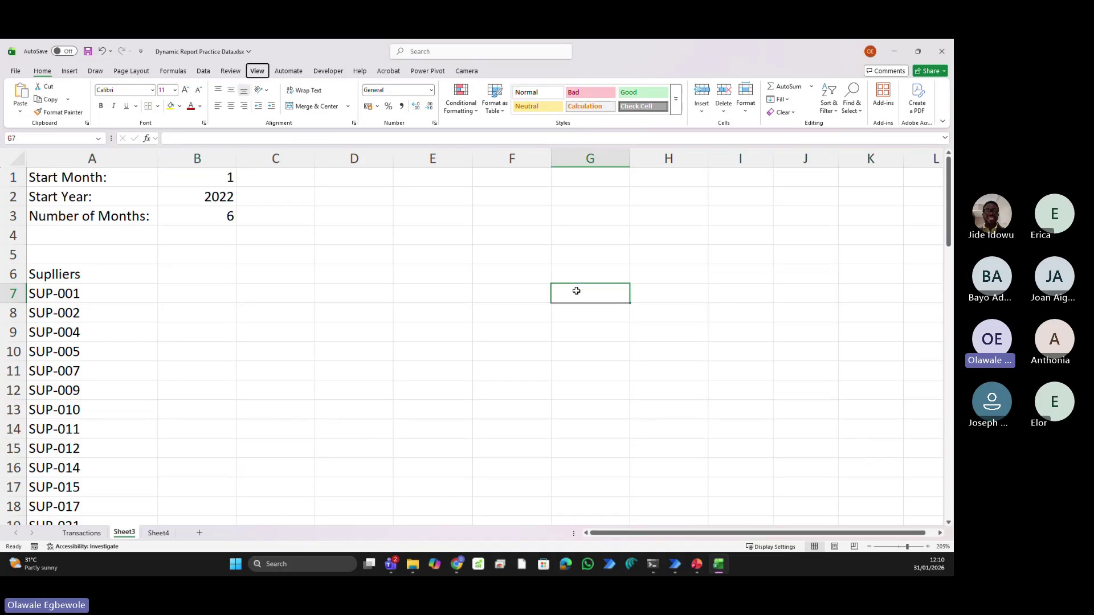
key("alt+w")
key("f")
key("f")
scroll(98, 321, "down", 1)
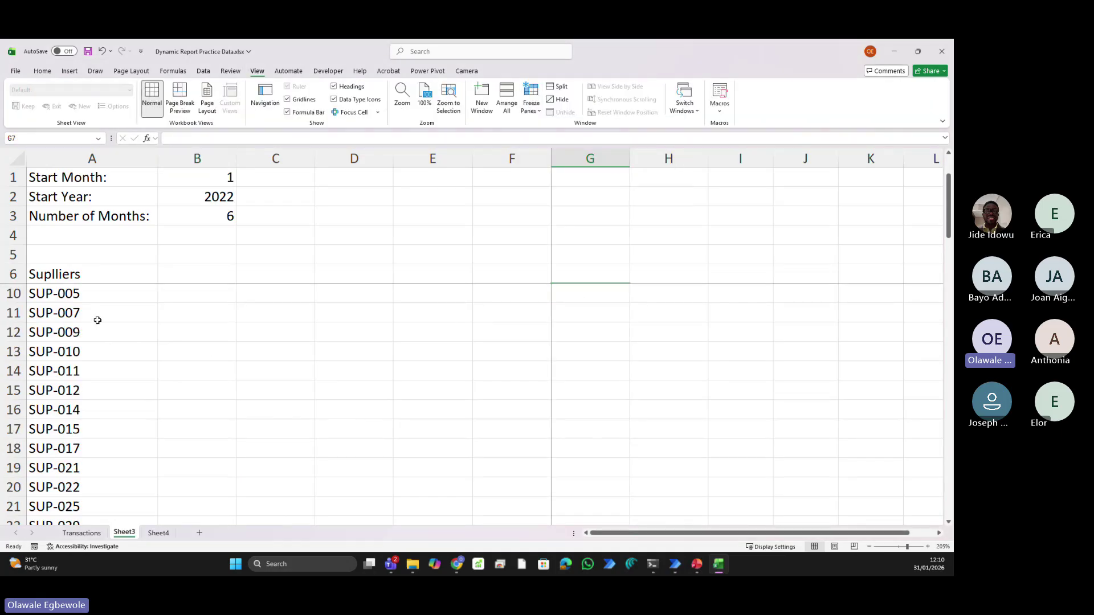
scroll(97, 321, "down", 20)
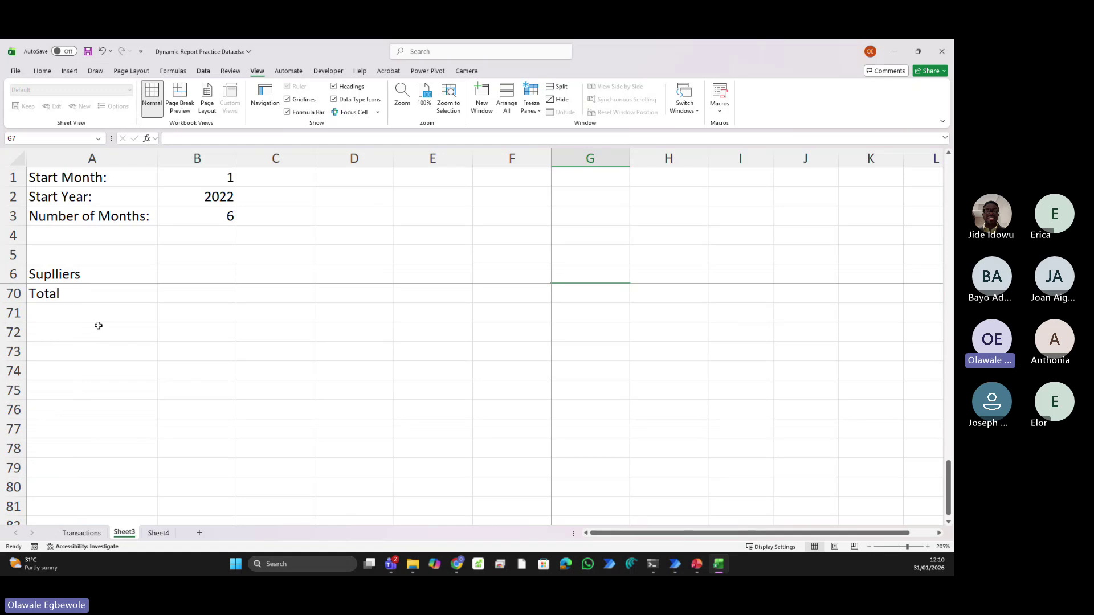
scroll(99, 326, "up", 3)
Set the Number of Months in B3 to 2 and check the supplier list down to its Total row
left_click(203, 218)
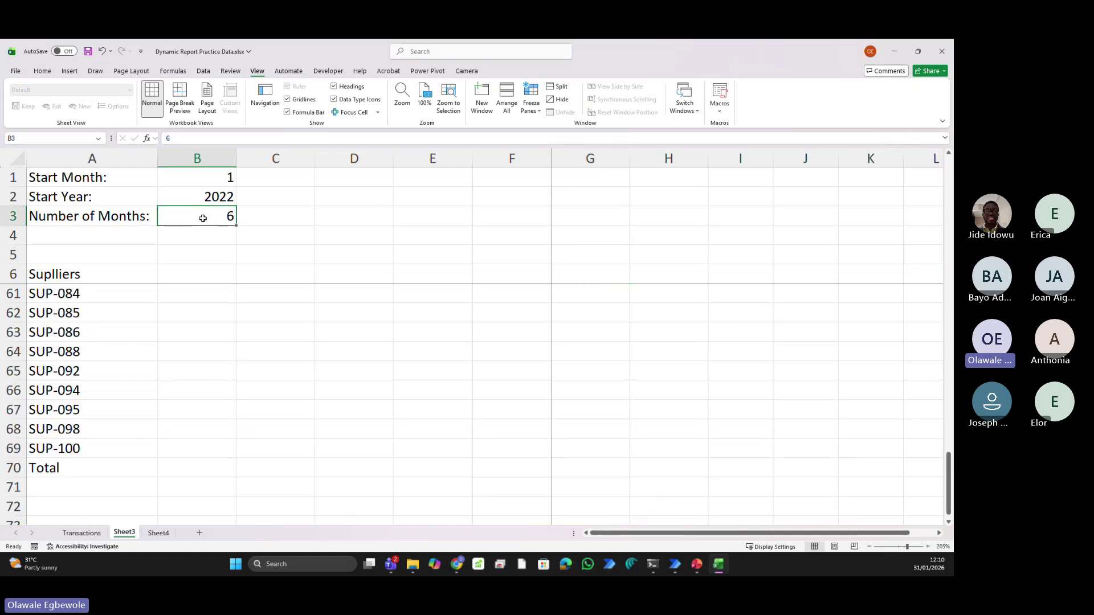
type("2")
key("Tab")
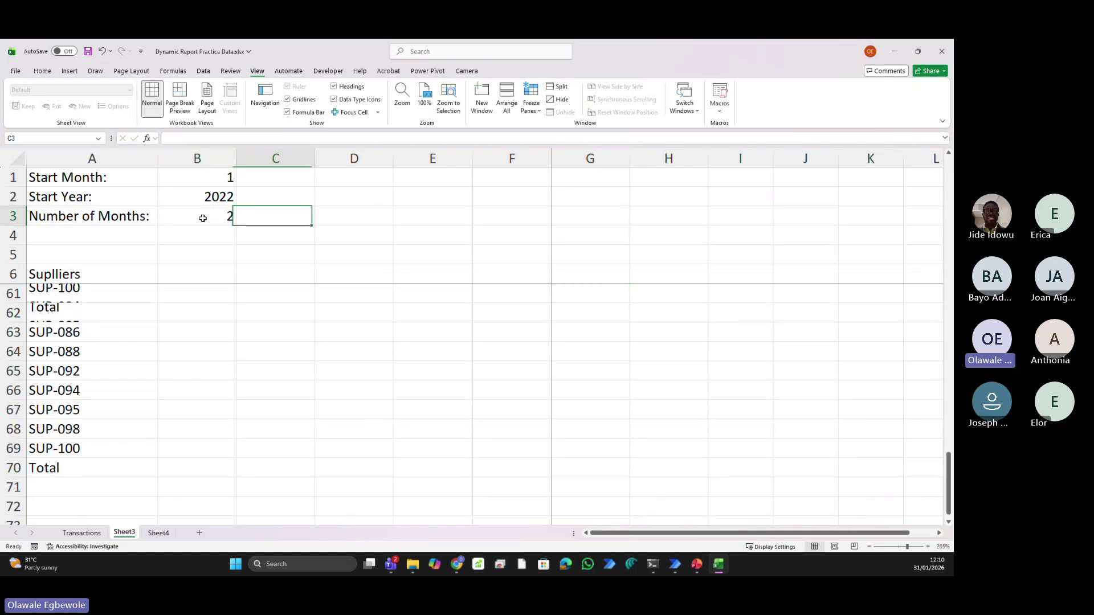
scroll(97, 350, "up", 18)
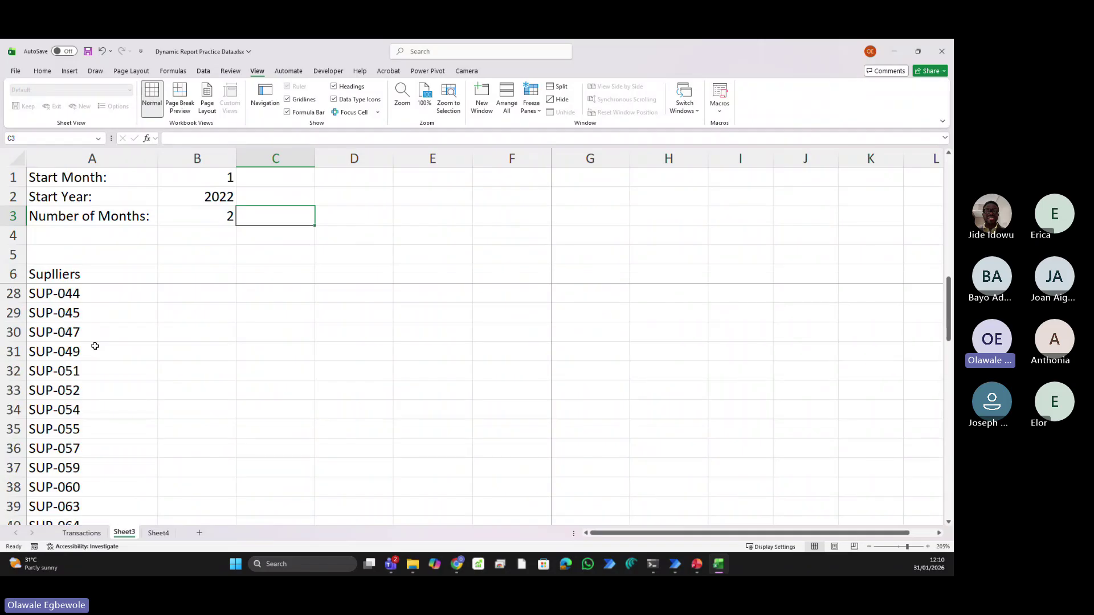
scroll(98, 342, "down", 7)
scroll(98, 341, "down", 15)
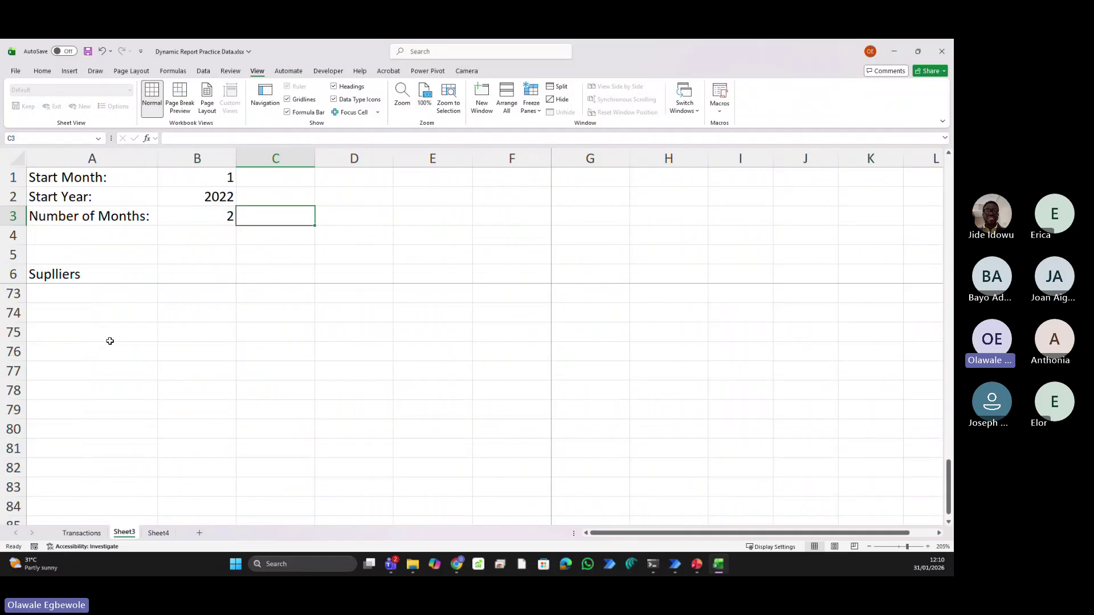
scroll(109, 340, "up", 5)
left_click(77, 369)
key("BackSpace")
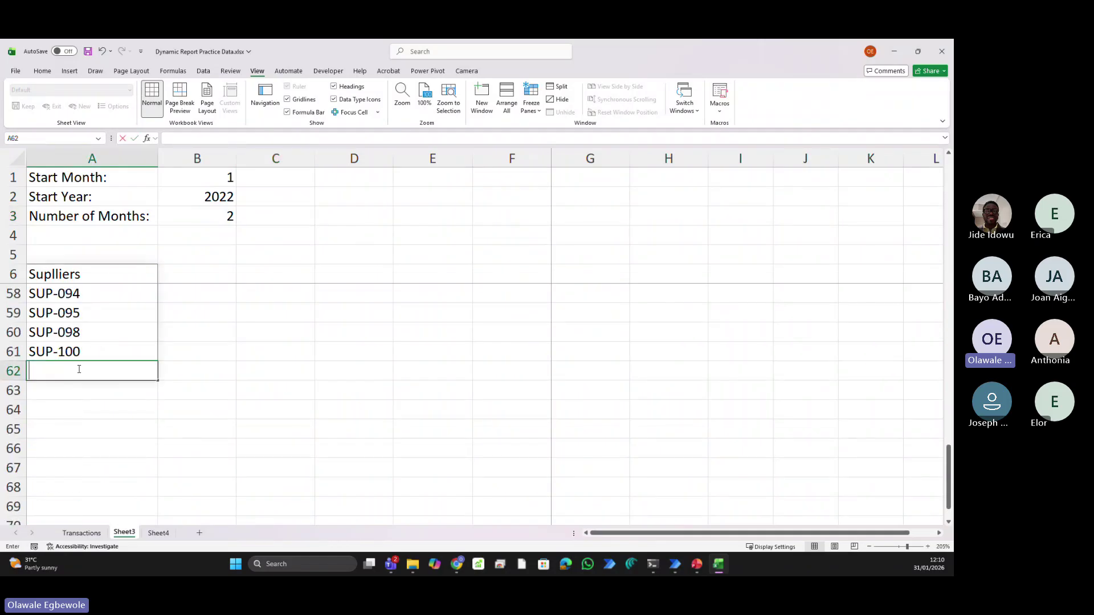
Correct the supplier column's header text to "Suppliers" in the A6 formula's VSTACK and commit it
left_click(99, 274)
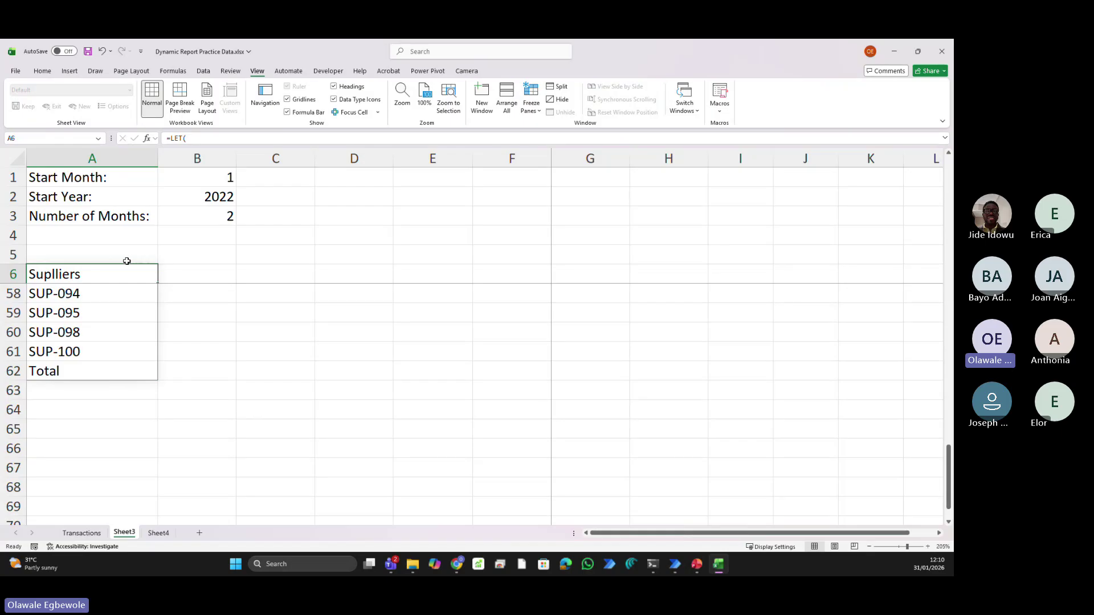
left_click(944, 138)
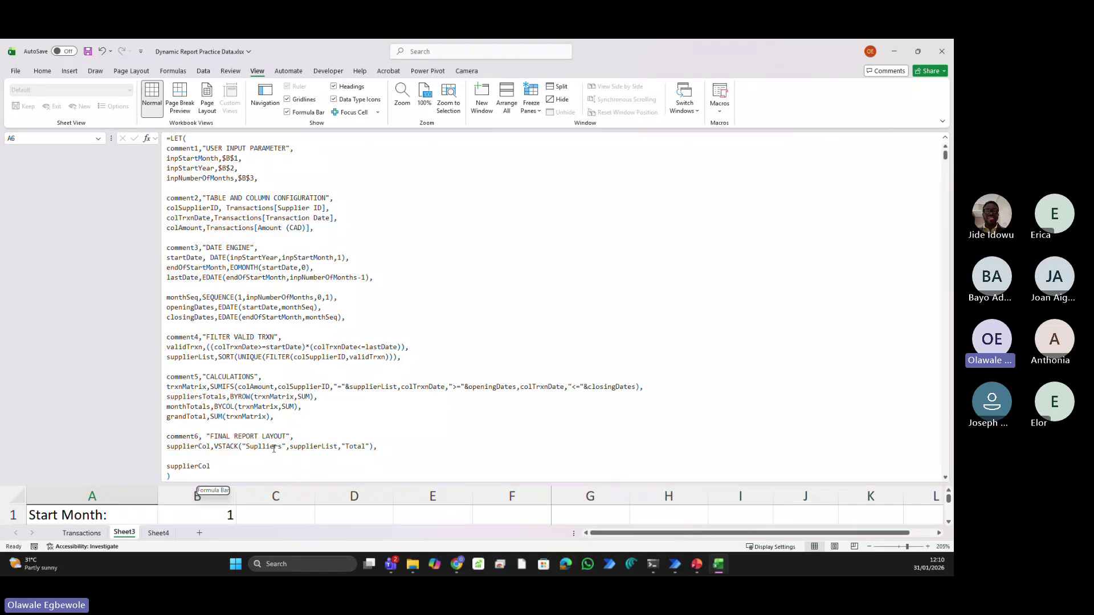
left_click(261, 448)
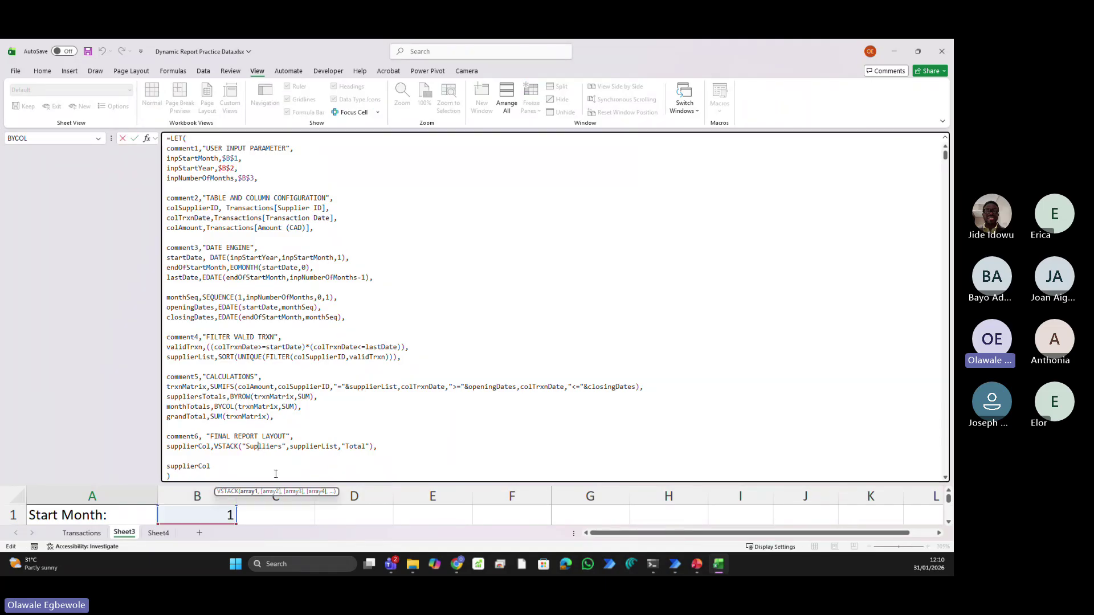
type("l")
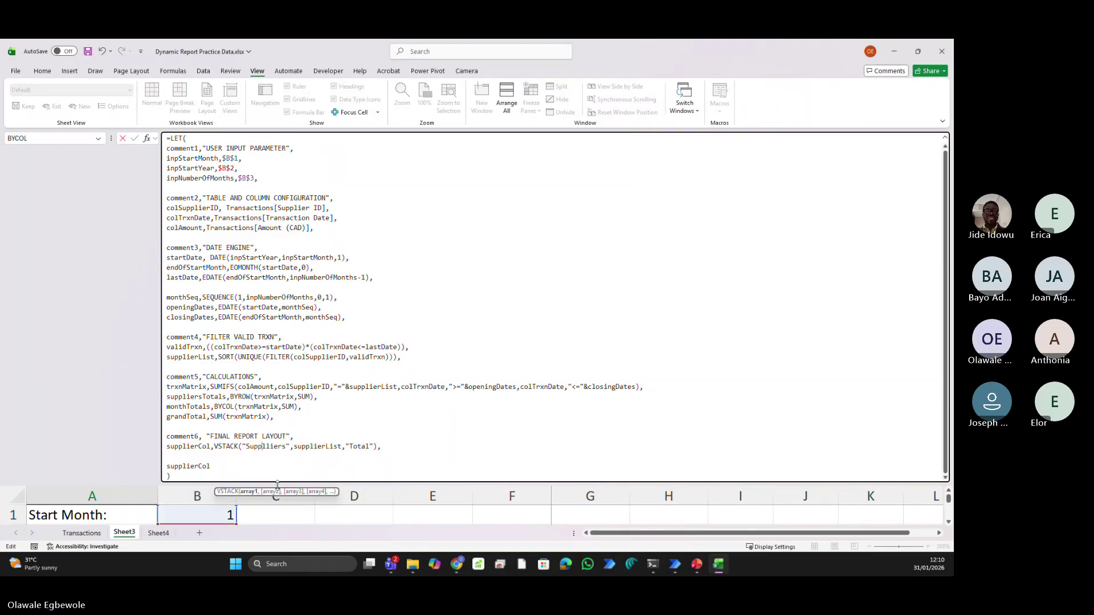
key("BackSpace")
key("Return")
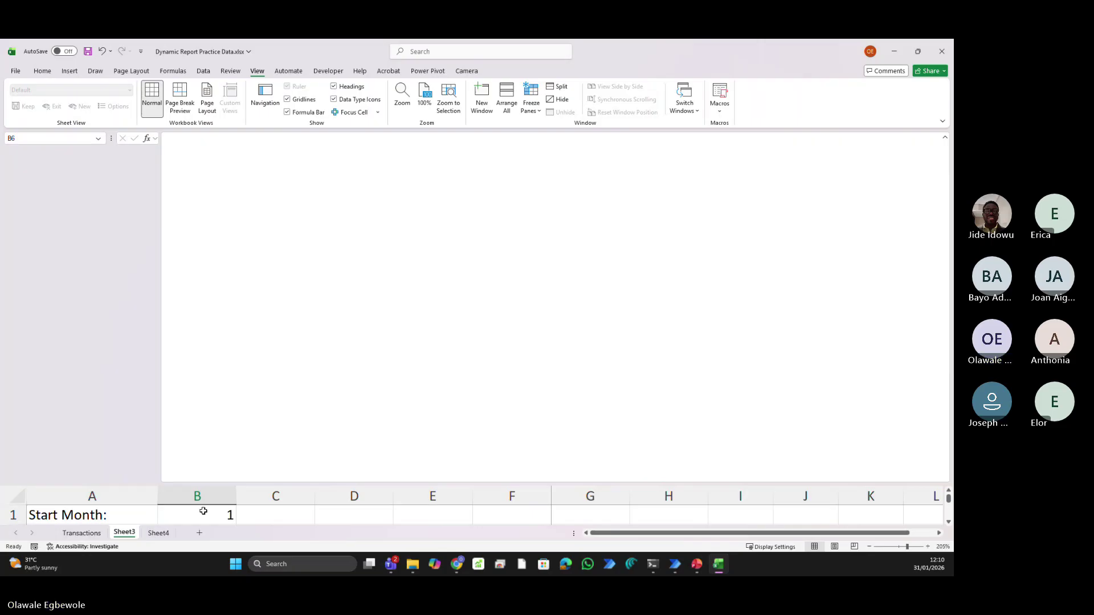
Enlarge the formula bar and add a new variable named monthBlocks on the line after supplierCol in the A6 LET formula
left_click_drag(244, 484, 244, 393)
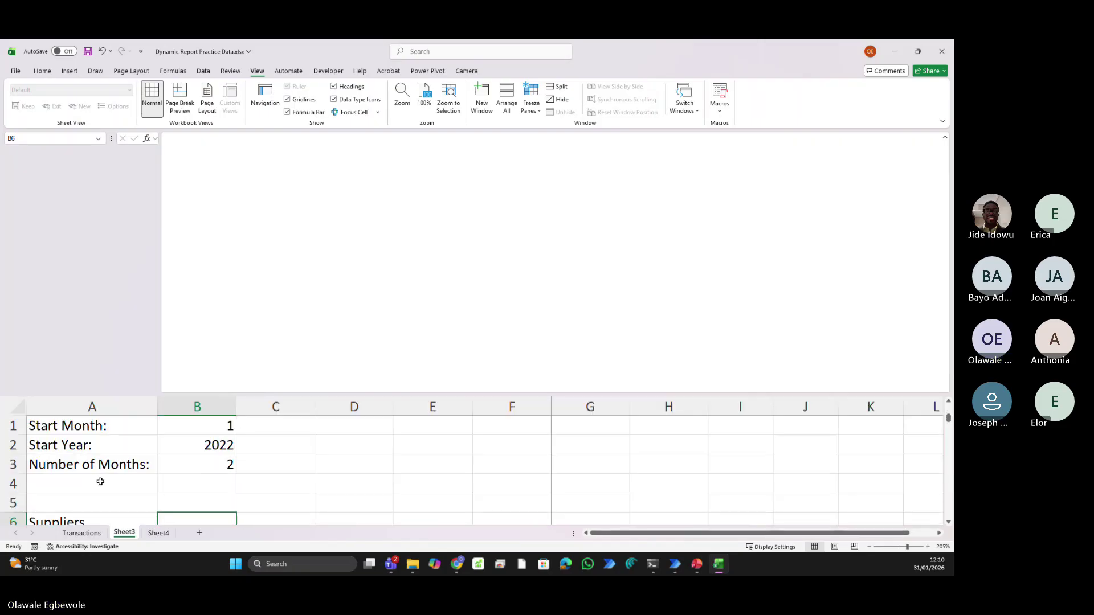
left_click(96, 516)
scroll(322, 254, "down", 2)
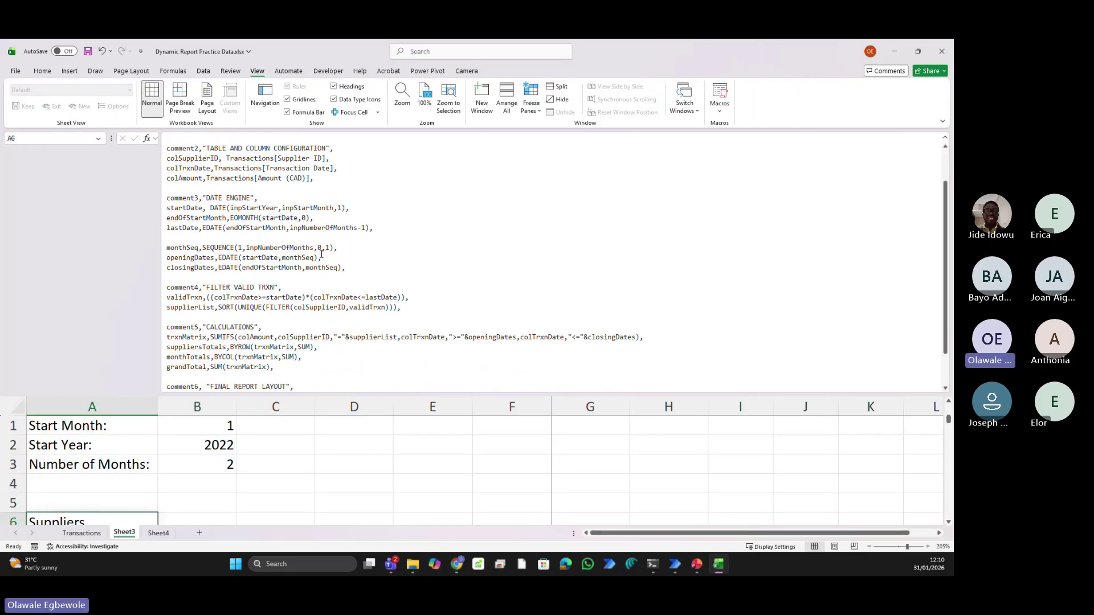
scroll(322, 254, "down", 2)
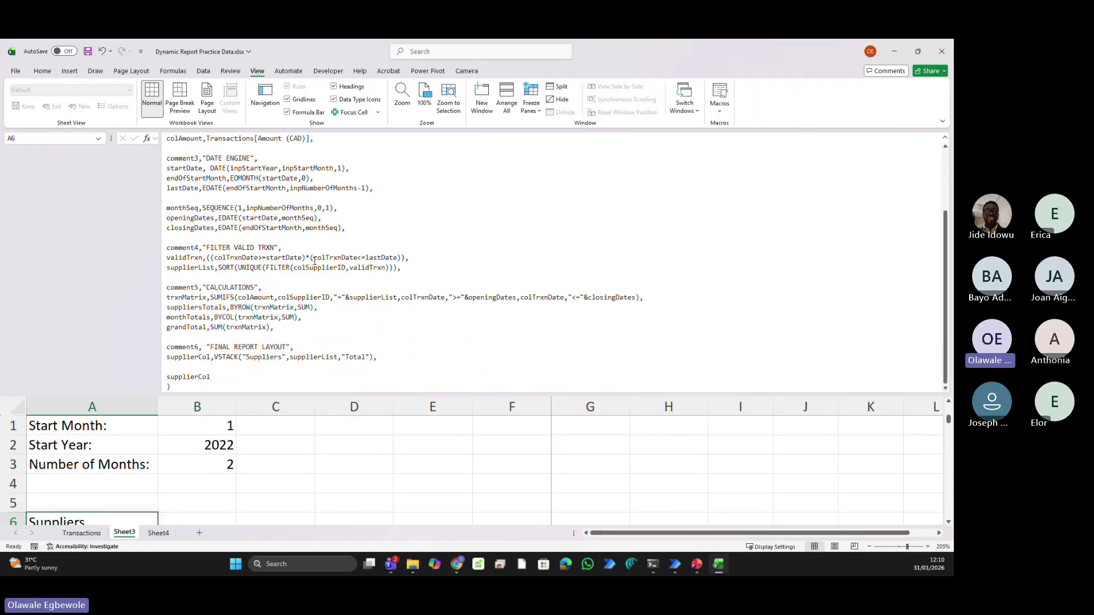
left_click(392, 359)
key("alt+Return")
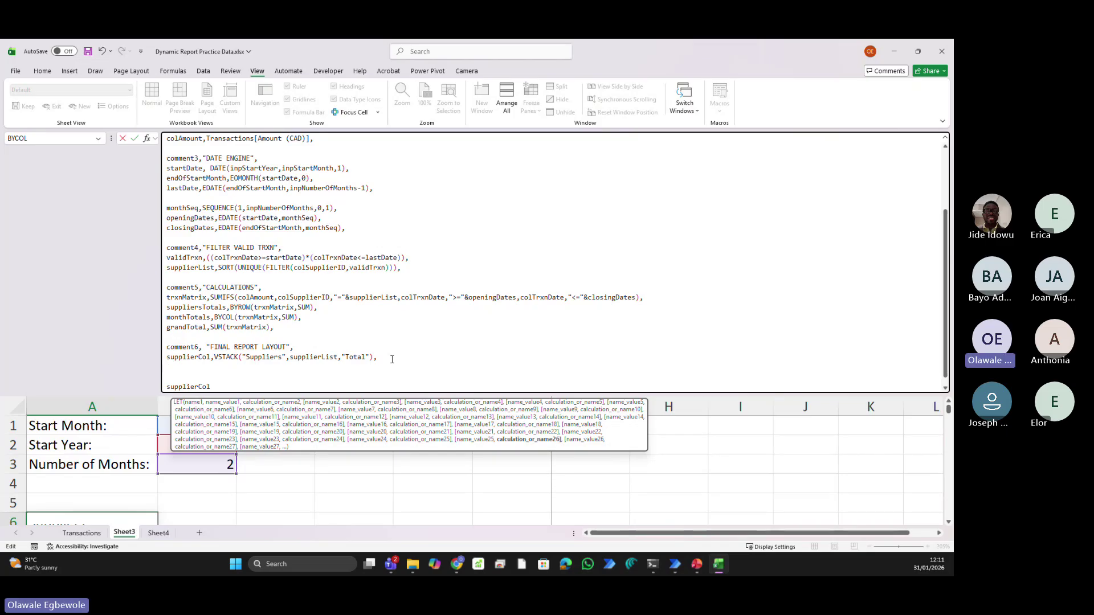
type("moh")
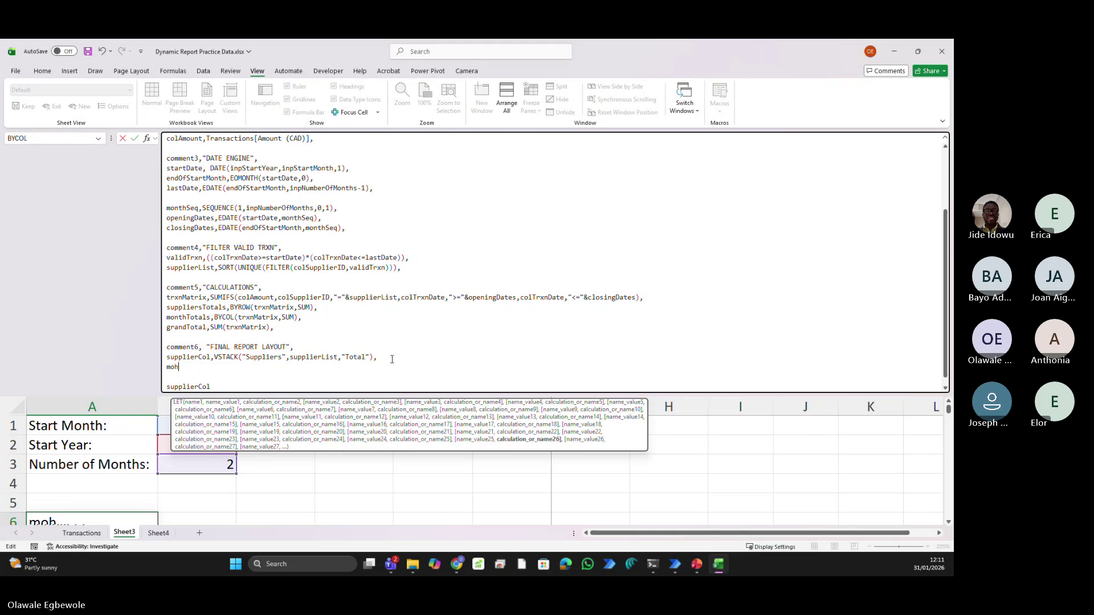
key("BackSpace")
type("nth")
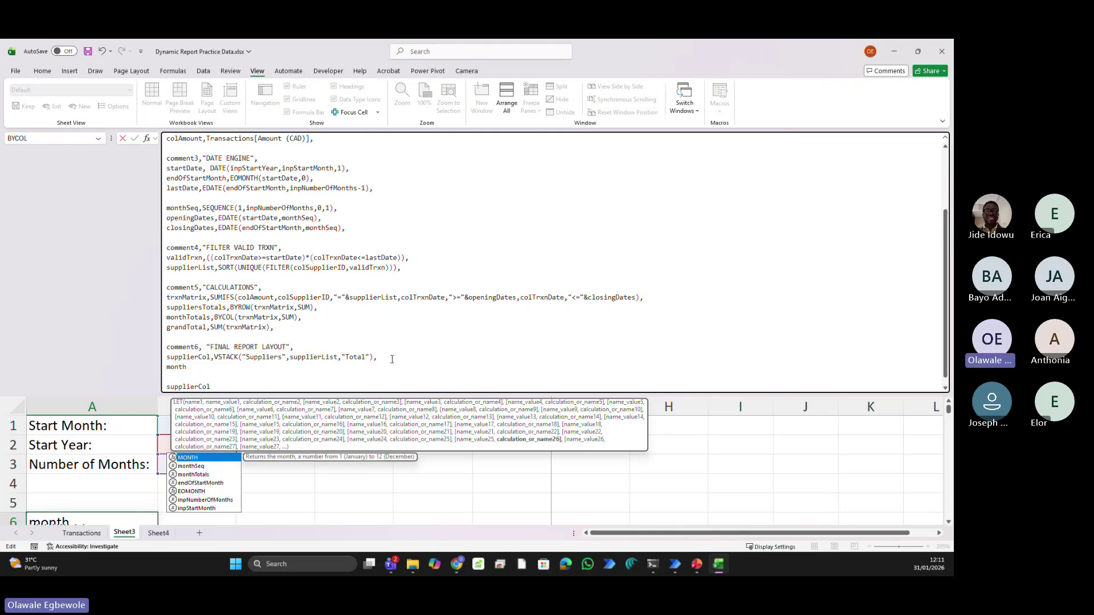
type("Blocks")
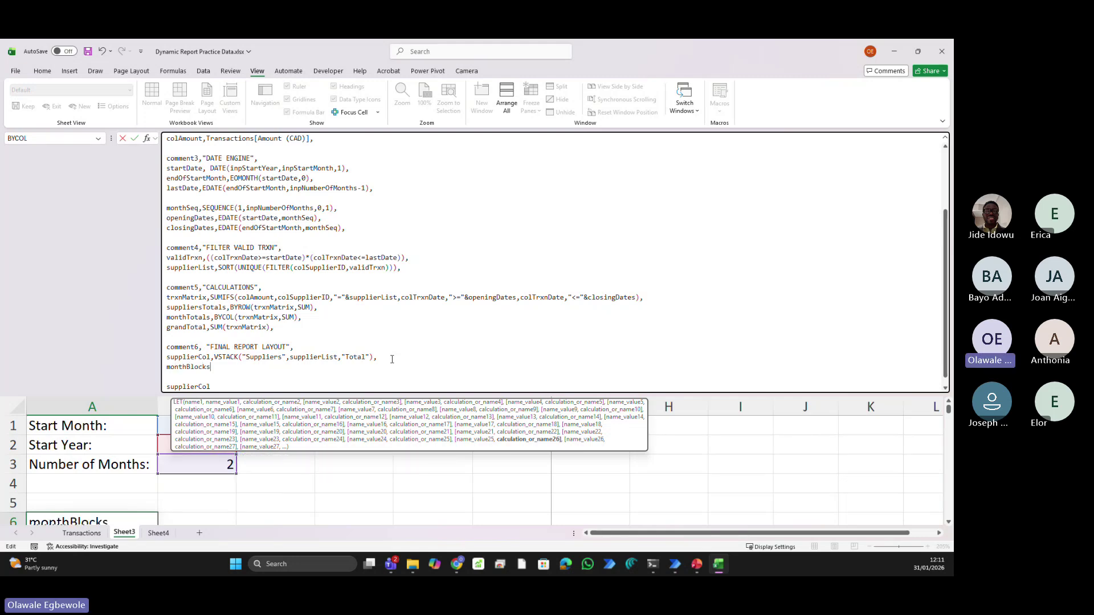
Begin the monthBlocks definition with VSTACK, using openingDates as its first array
type(",")
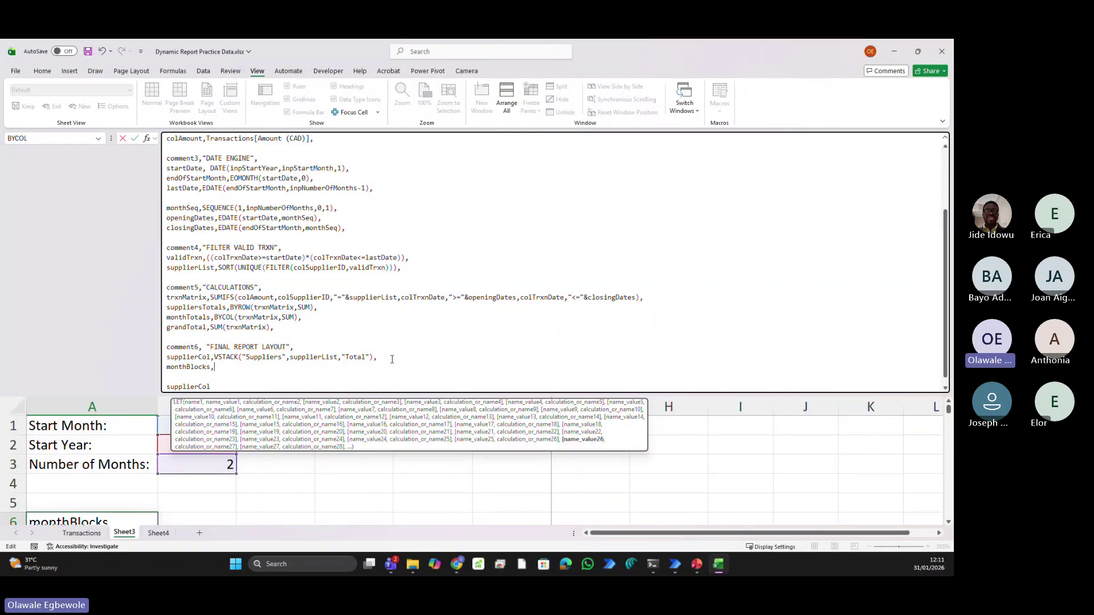
type("vs")
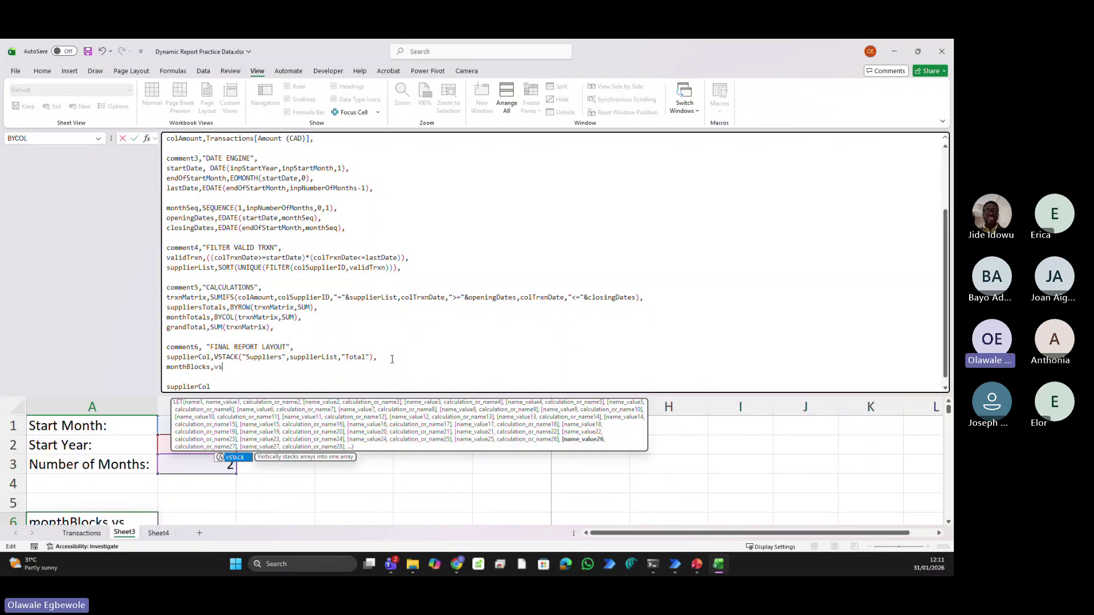
key("Tab")
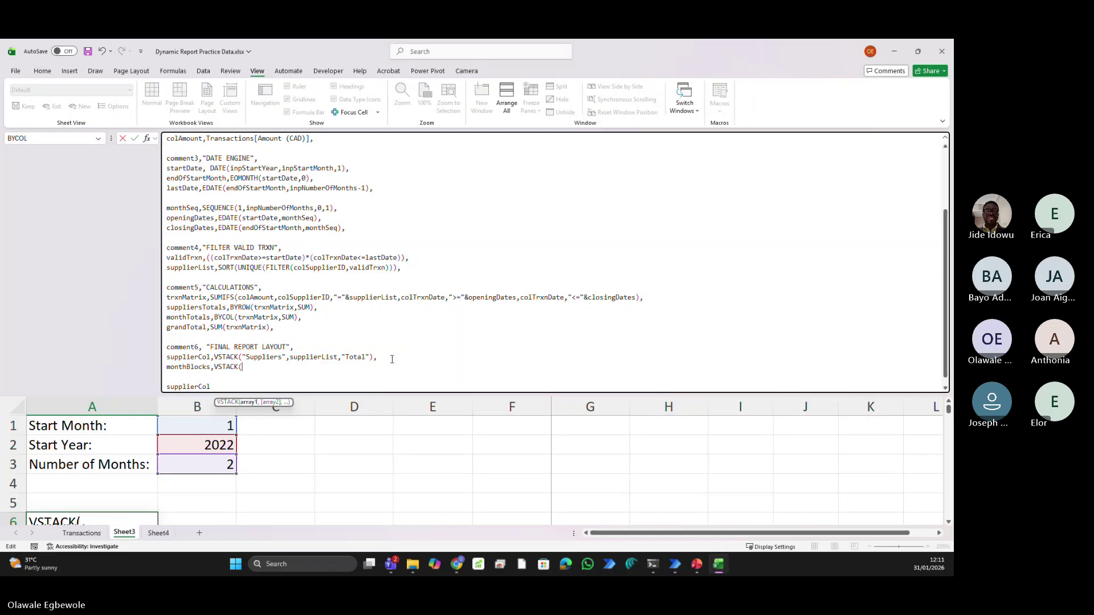
type("ope")
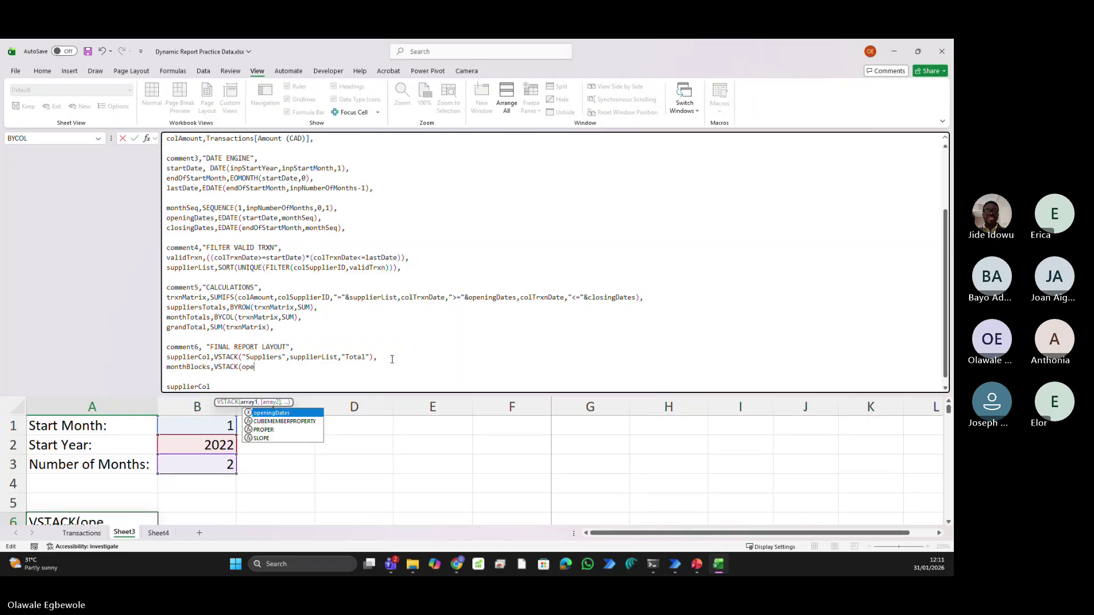
key("Tab")
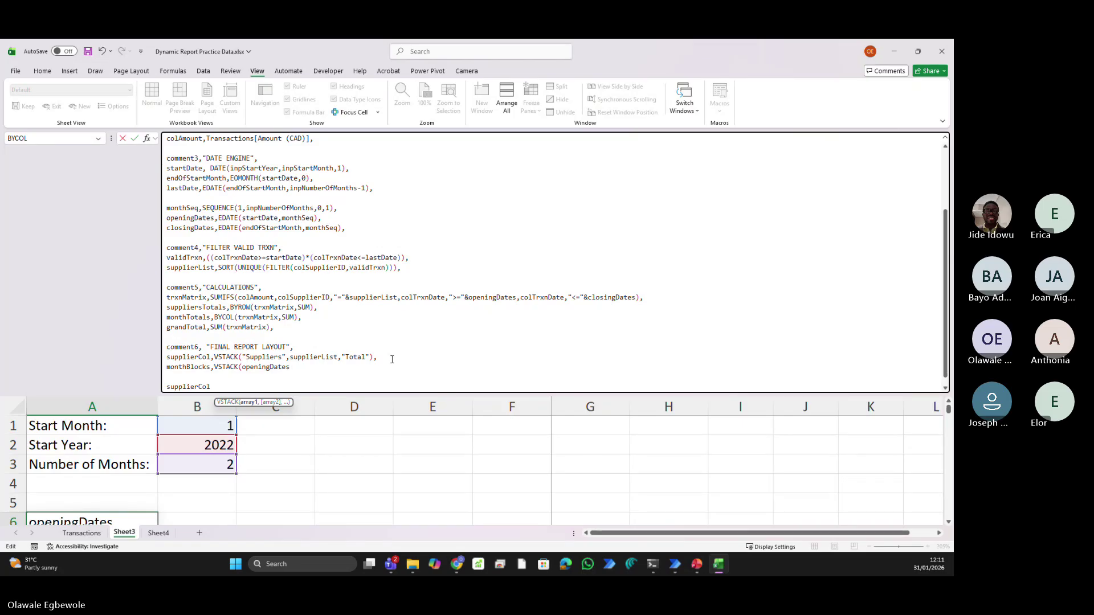
type(",")
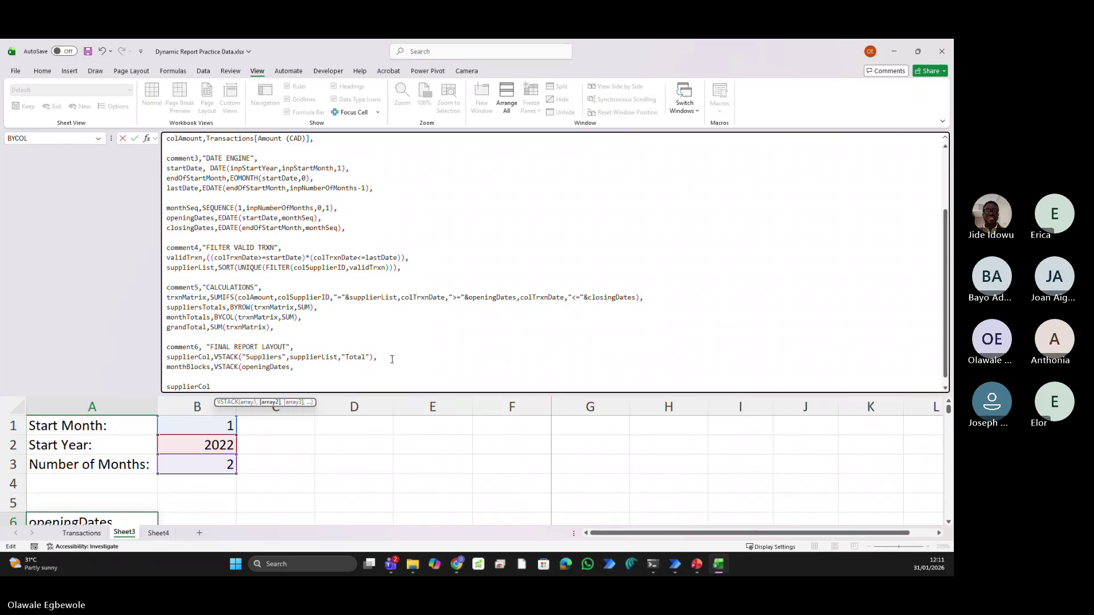
Complete the monthBlocks VSTACK with trxnMatrix and monthTotals as its second and third arrays
type("tr")
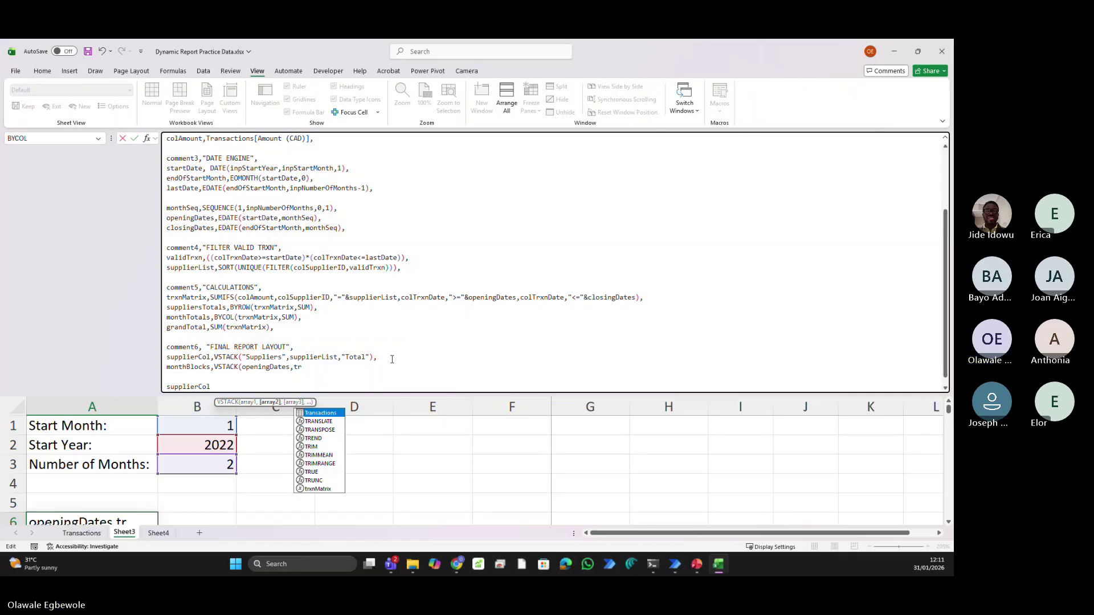
type("x")
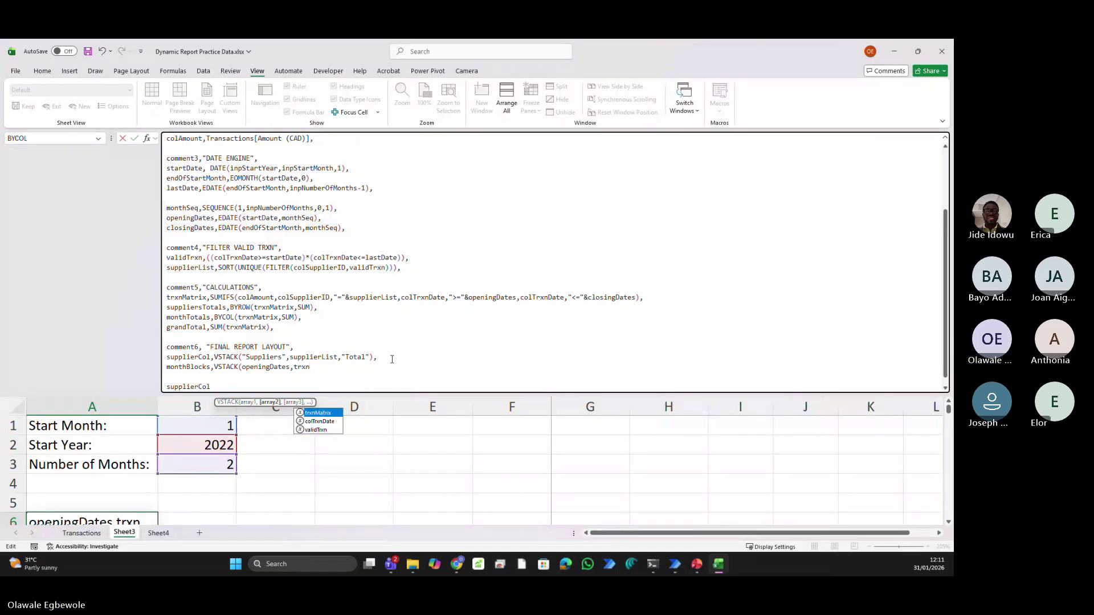
type("n")
key("Tab")
type(",")
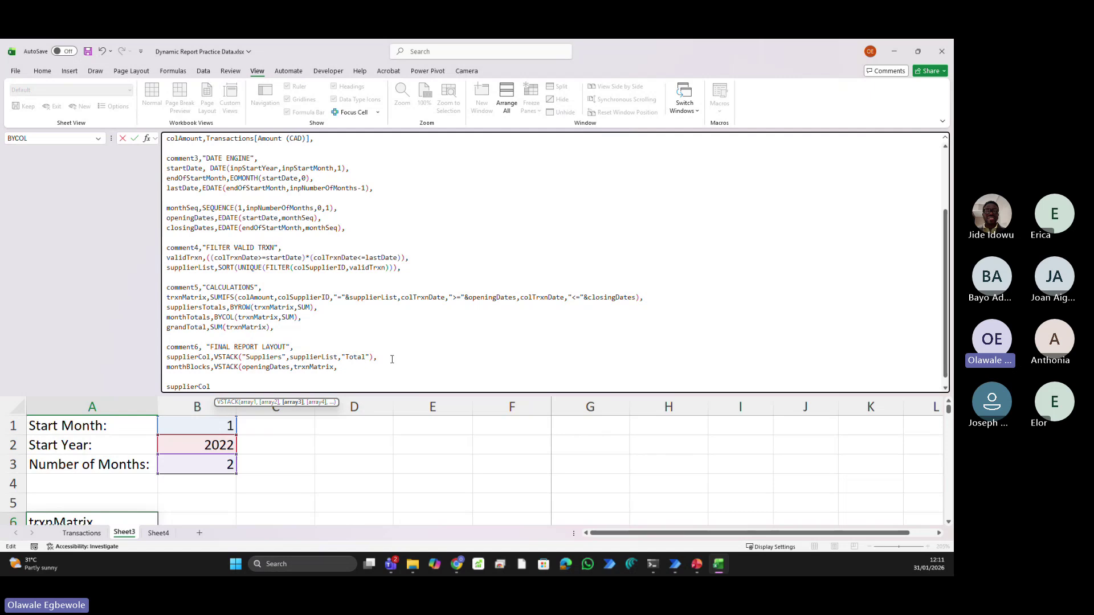
type("mont")
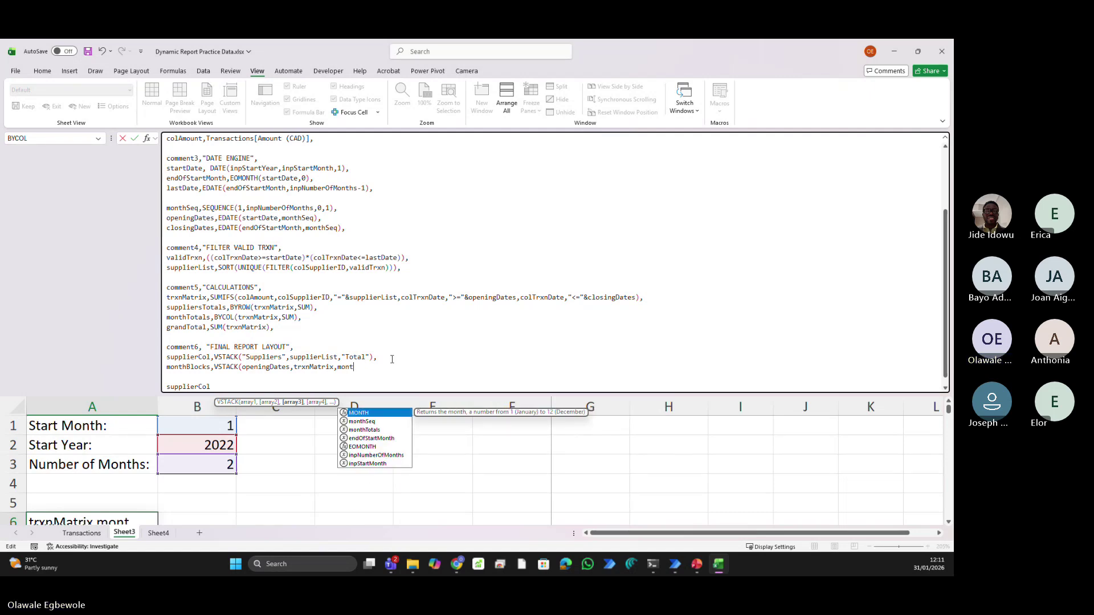
key("Down")
key("Down")
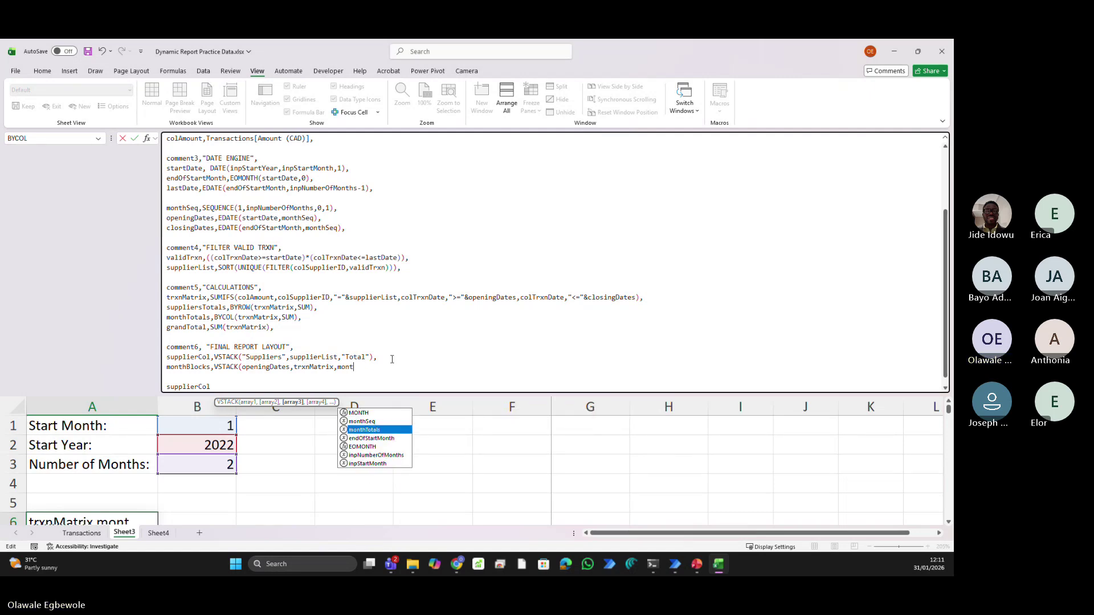
key("Tab")
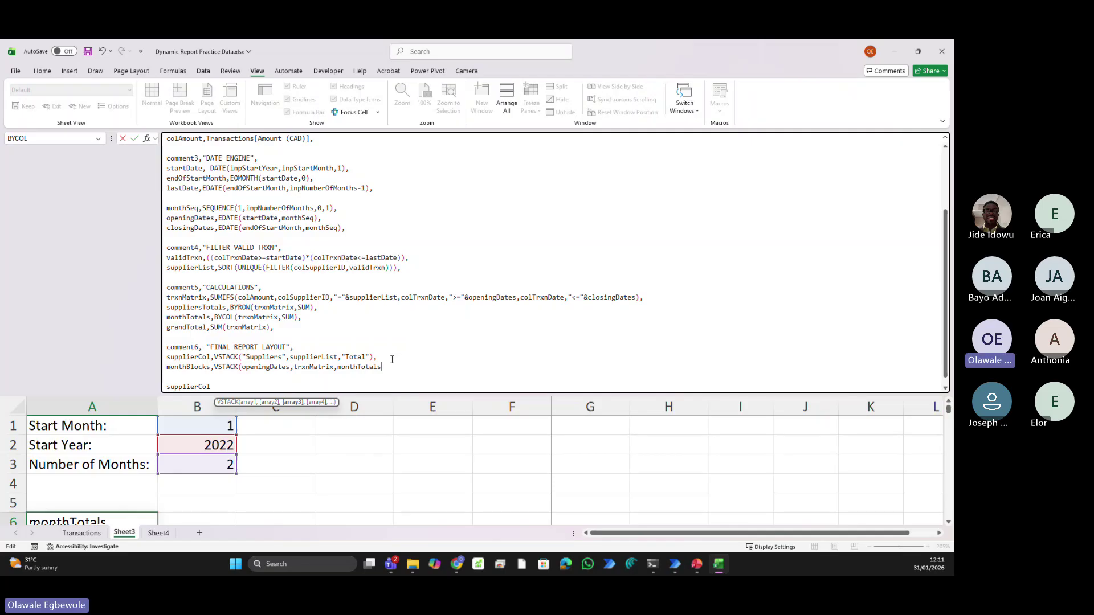
type("),")
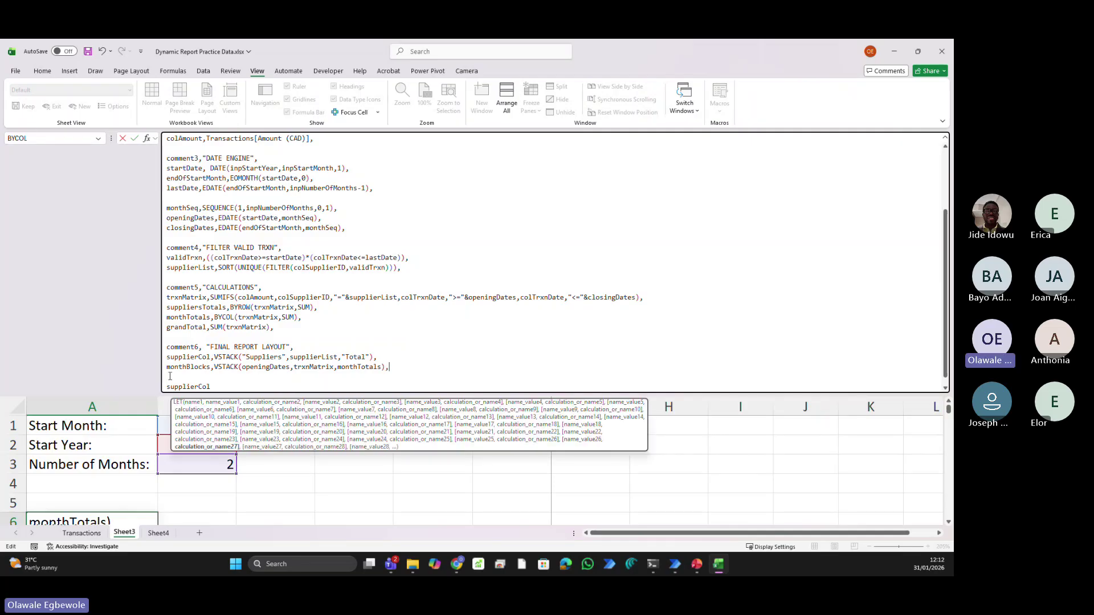
Replace supplierCol with monthBlocks as the LET formula's final output and commit the formula
left_click_drag(166, 369, 211, 368)
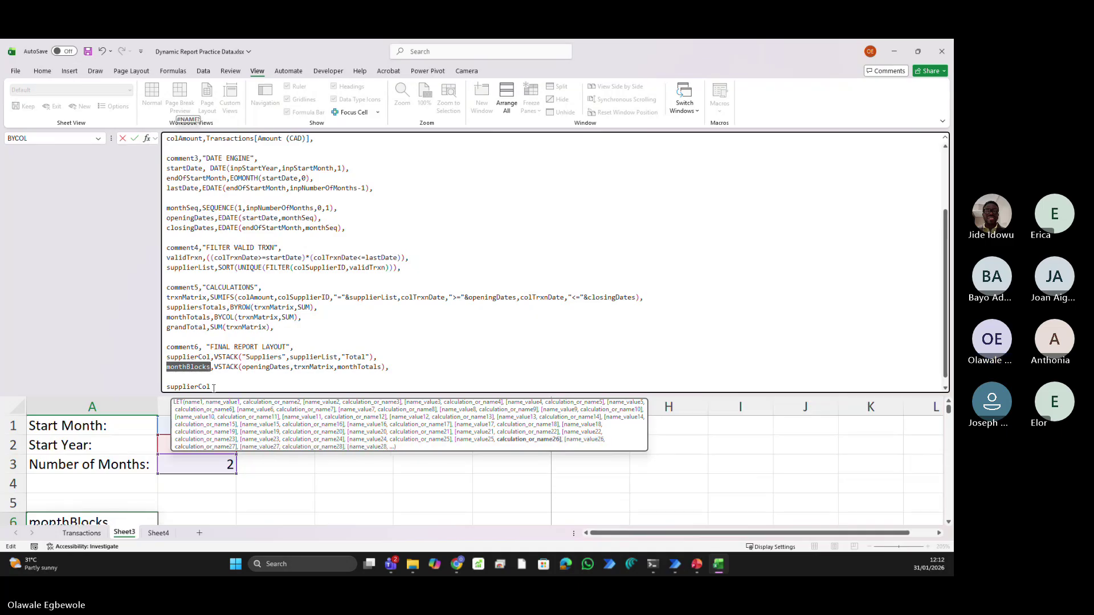
left_click_drag(210, 388, 156, 388)
key("Escape")
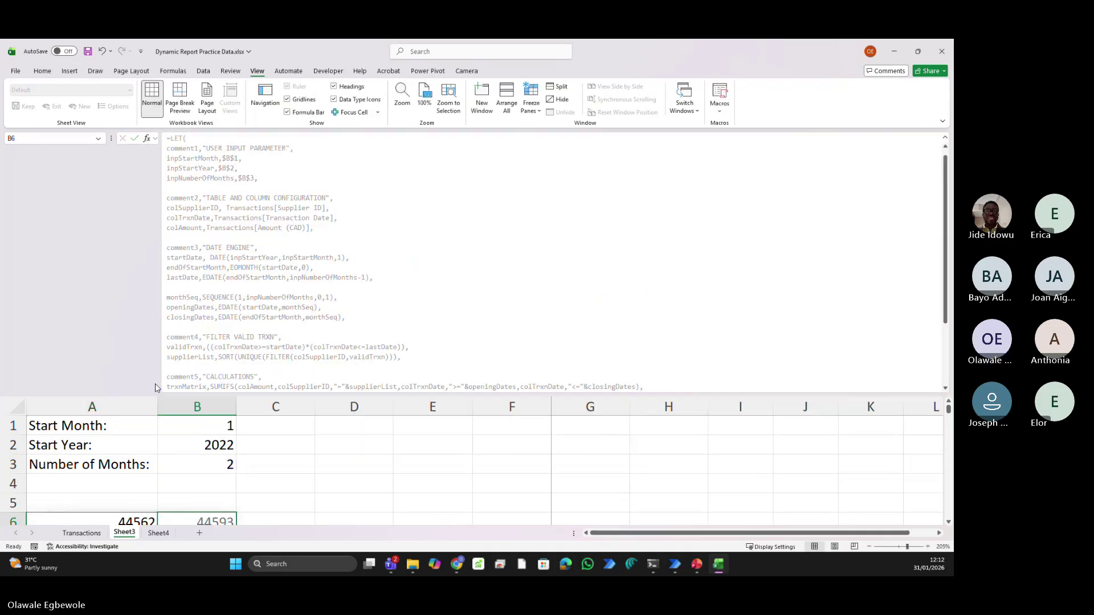
key("Right")
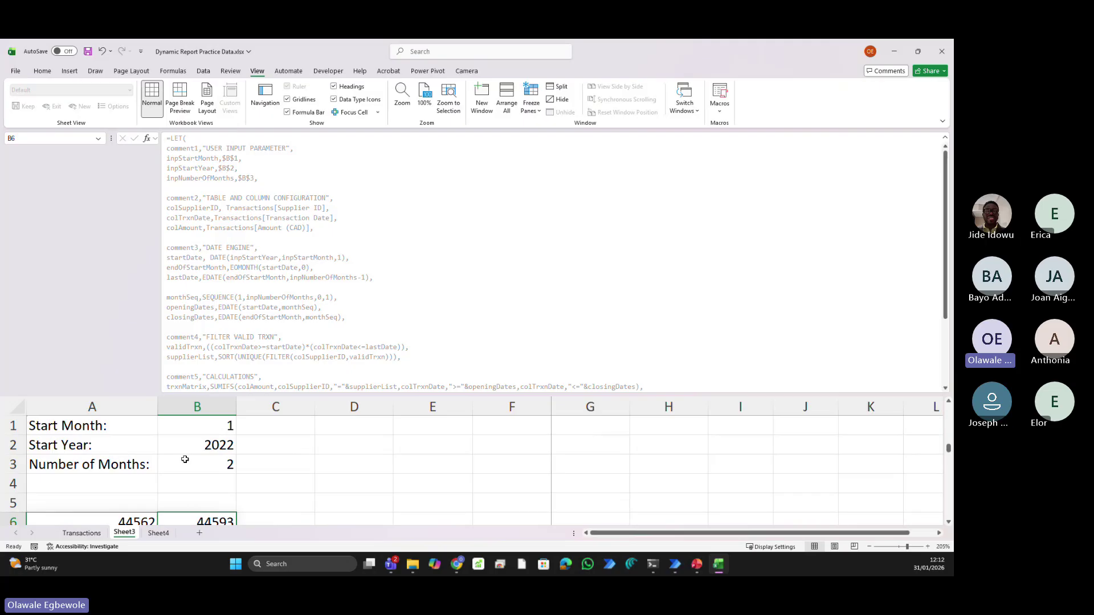
Shrink the formula bar and look through the spilled month blocks below the date headers in row 6
scroll(185, 460, "down", 3)
left_click_drag(306, 395, 340, 166)
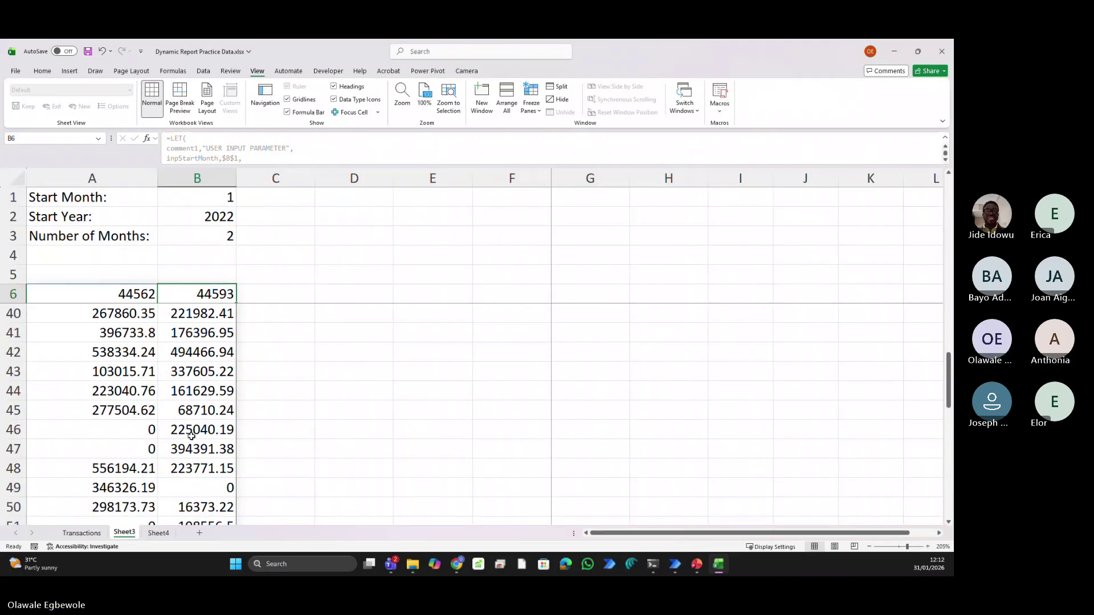
scroll(191, 436, "up", 6)
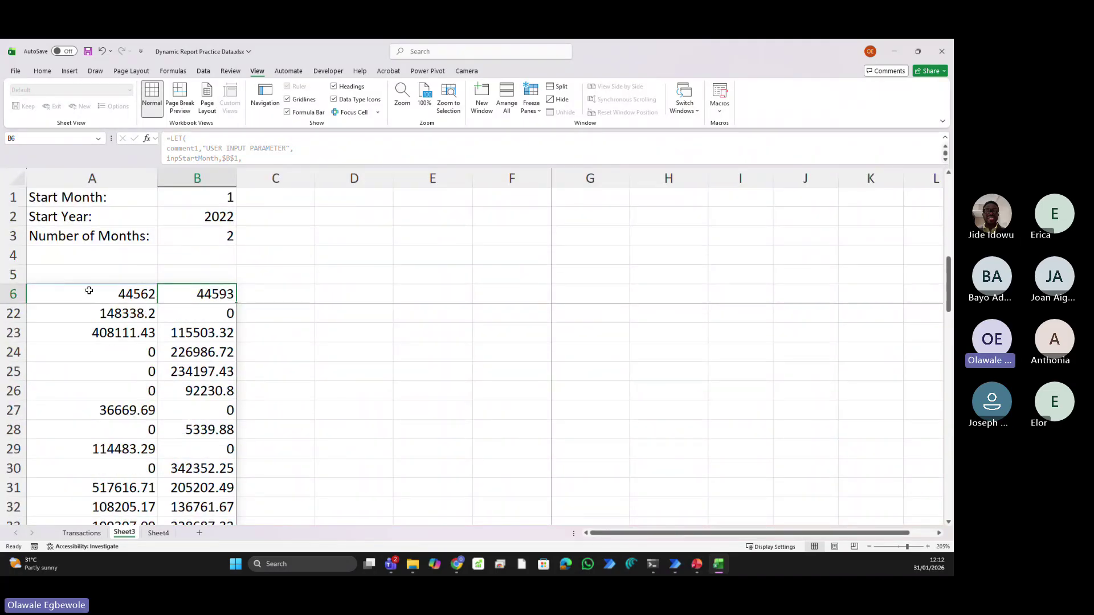
Apply the custom number format "mmmm yyyy" to the date headers in A6:B6 and save the workbook
left_click_drag(89, 290, 197, 294)
key("ctrl+1")
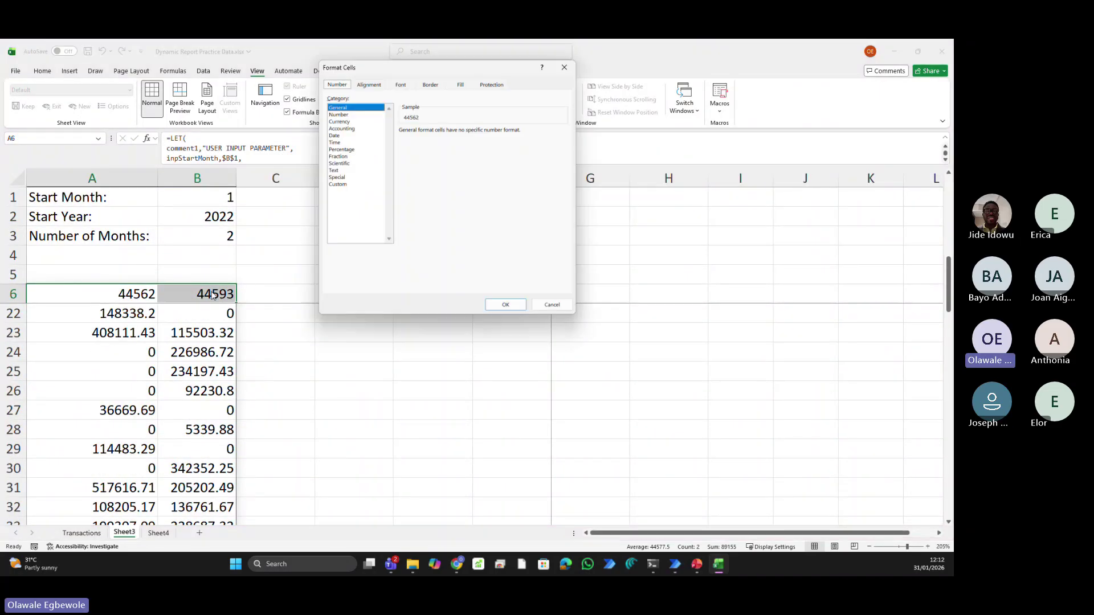
left_click(344, 116)
left_click(340, 184)
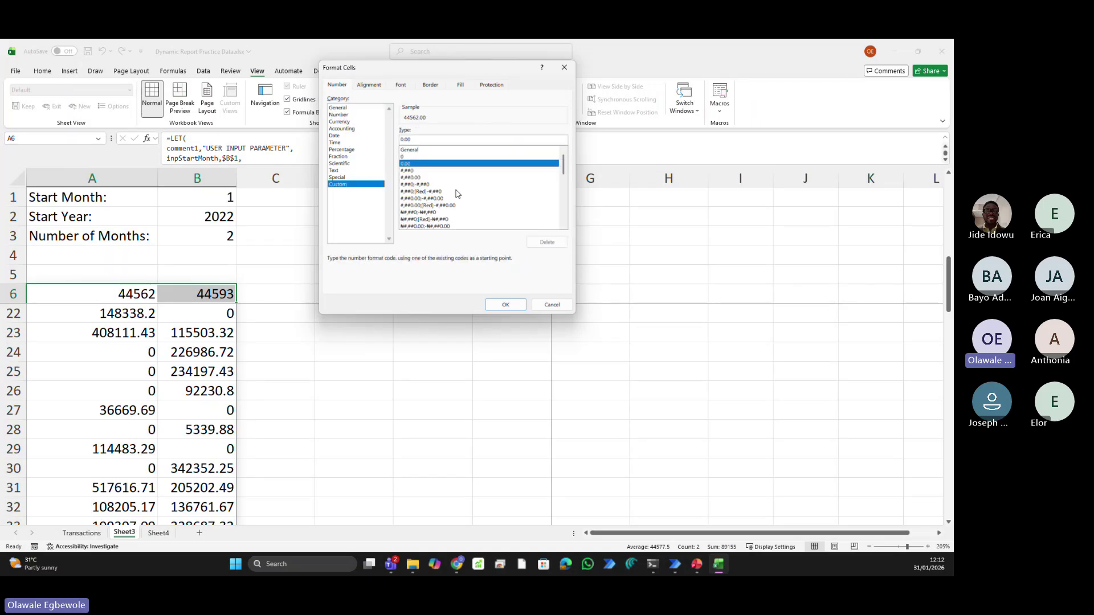
double_click(431, 136)
type("mmm")
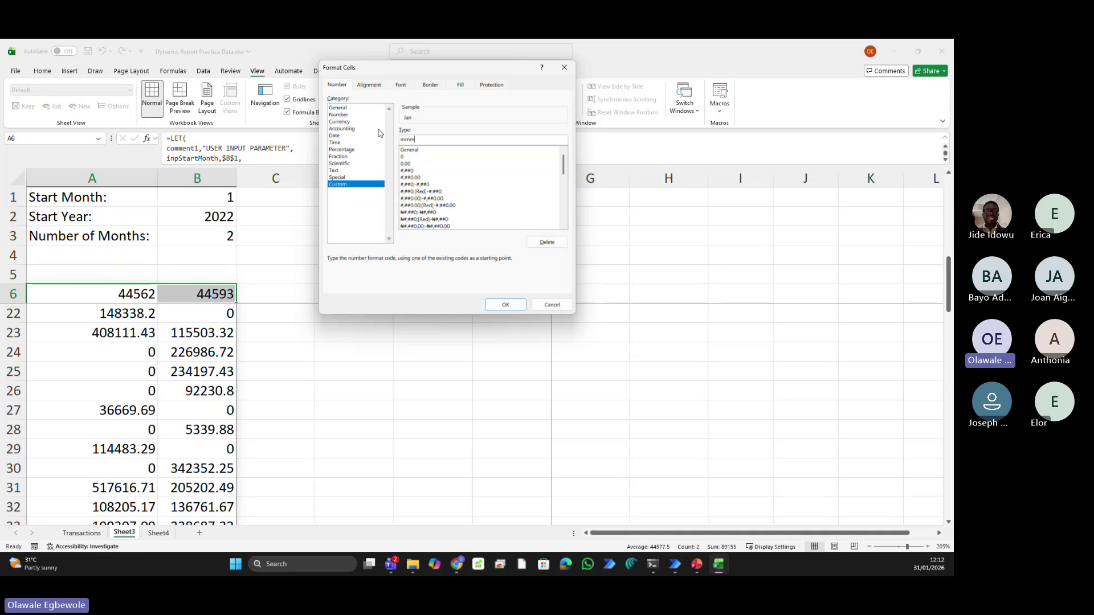
type("m yyyy")
key("Return")
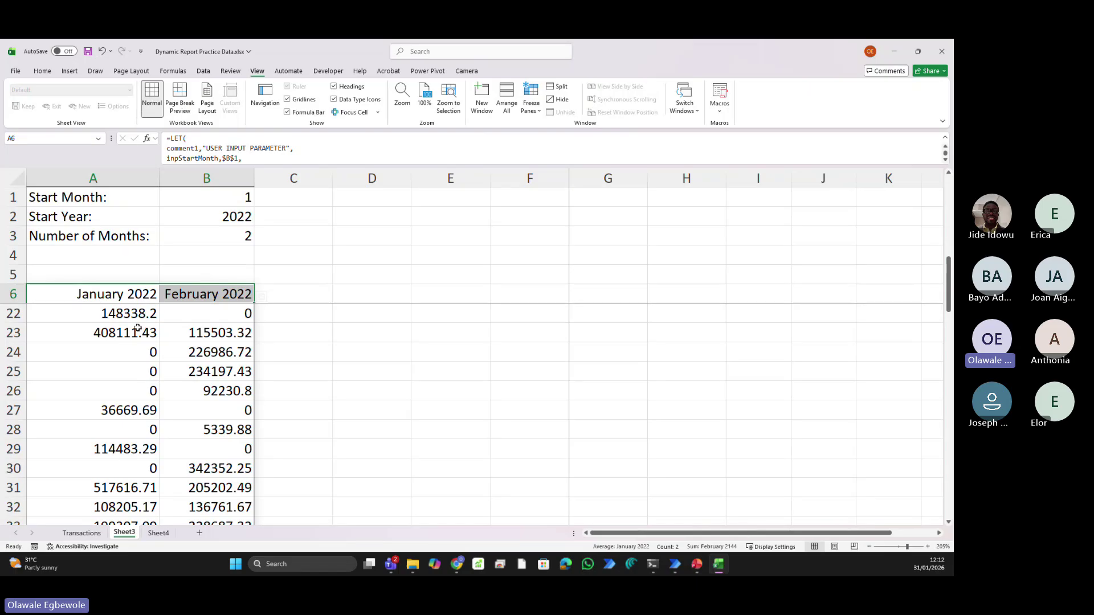
key("ctrl+s")
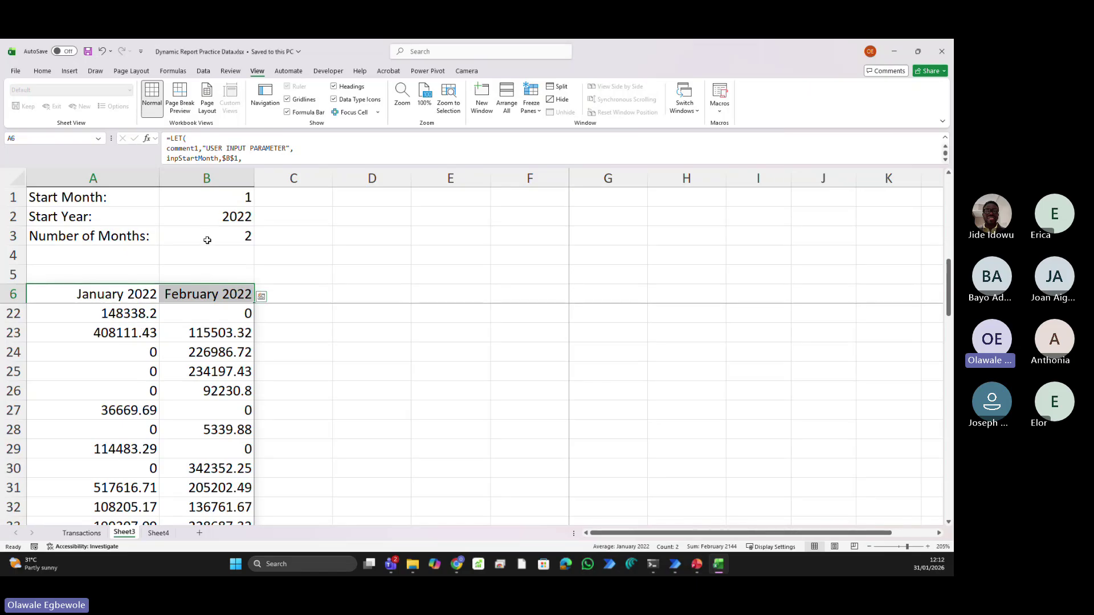
Set the Number of Months in B3 to 7
left_click(224, 232)
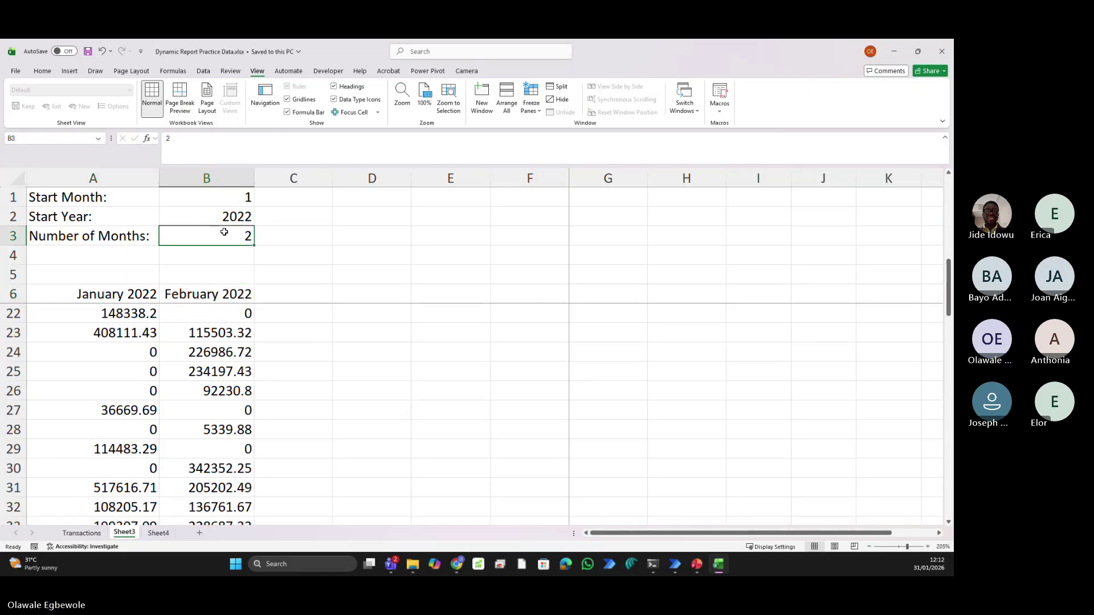
type("7")
key("Tab")
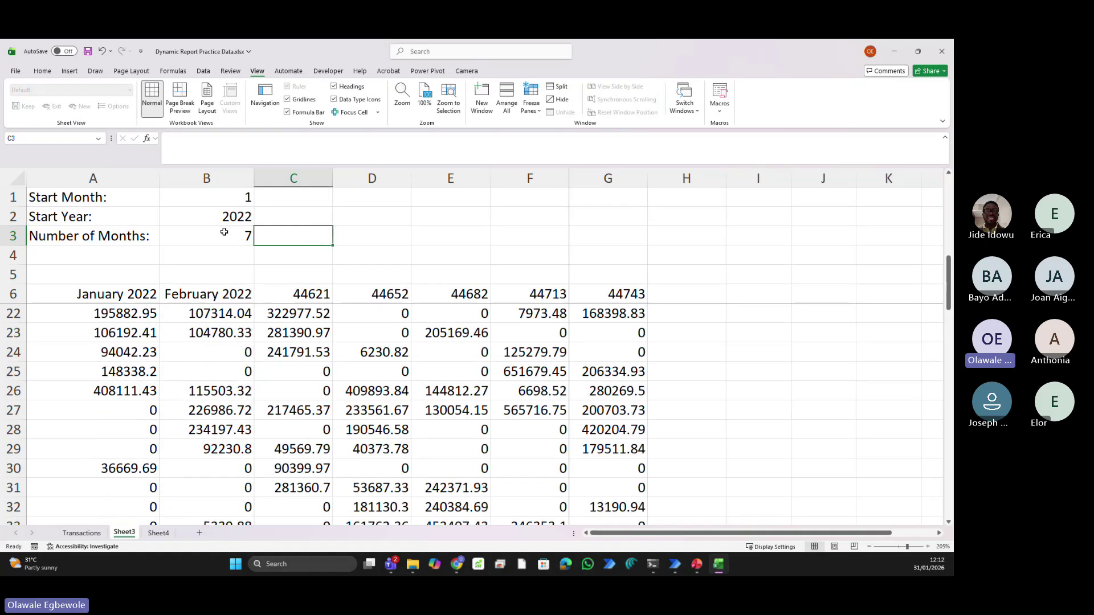
Apply the custom number format "mmmm yyy" to the month headers in A6:G6
left_click(48, 297)
key("ctrl+shift+Right")
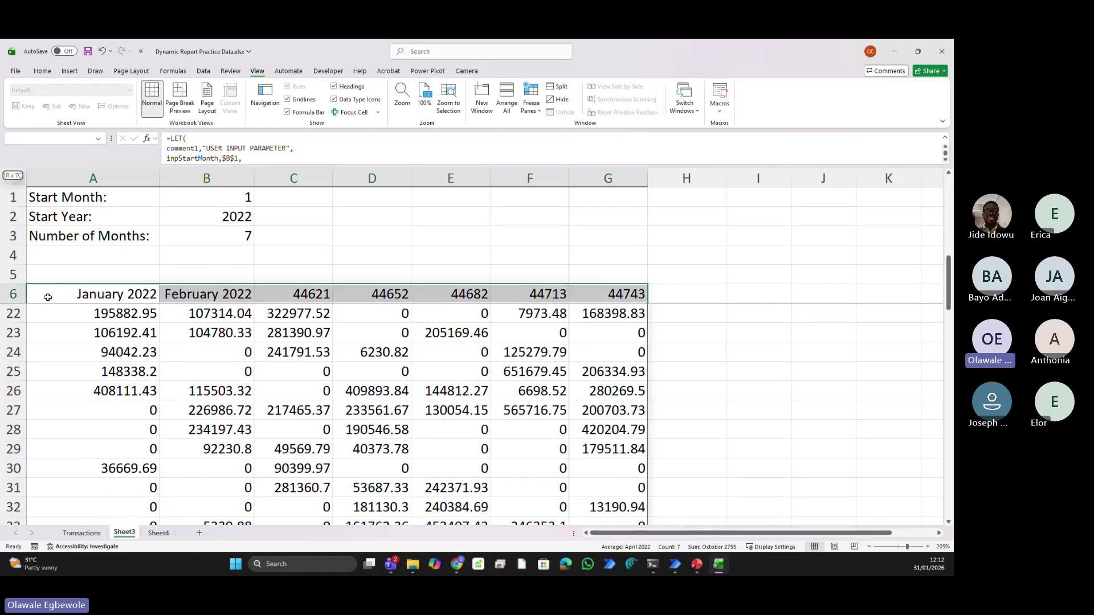
key("ctrl+1")
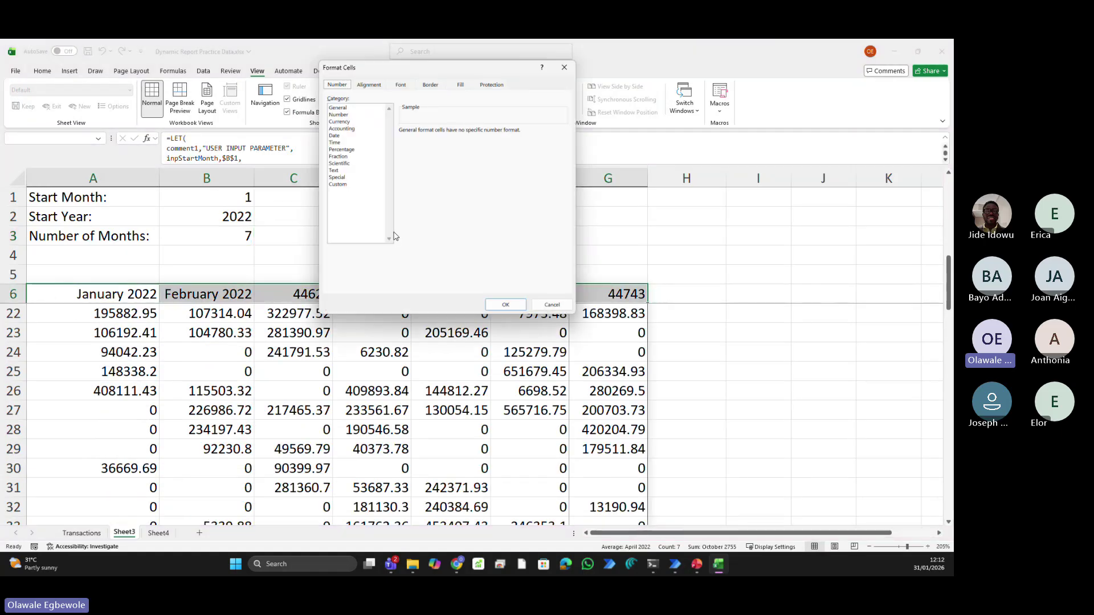
left_click(337, 185)
double_click(440, 139)
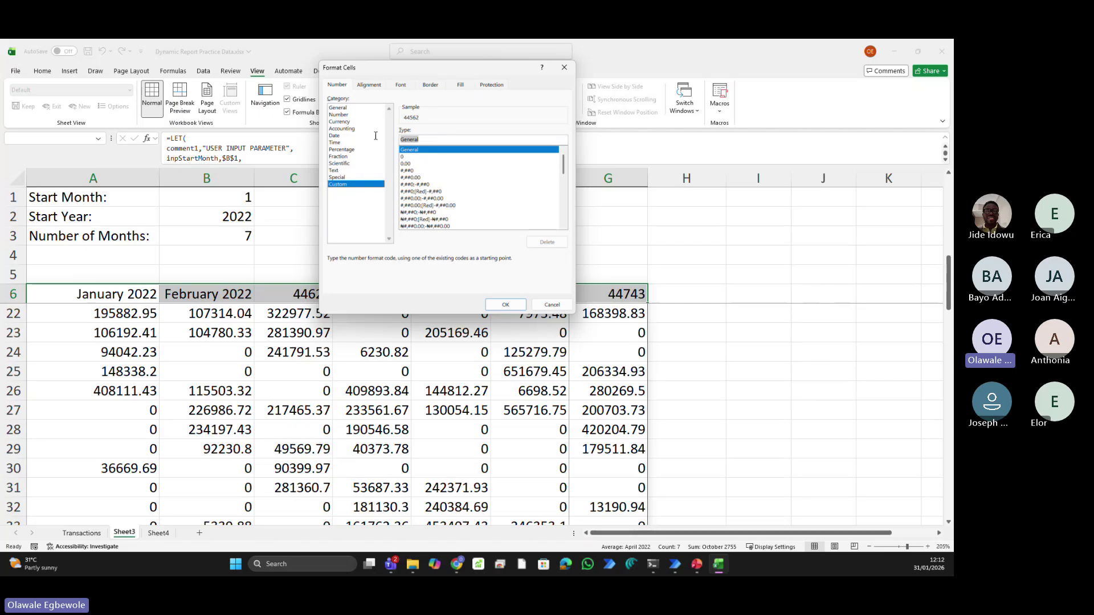
type("mmmm yyy")
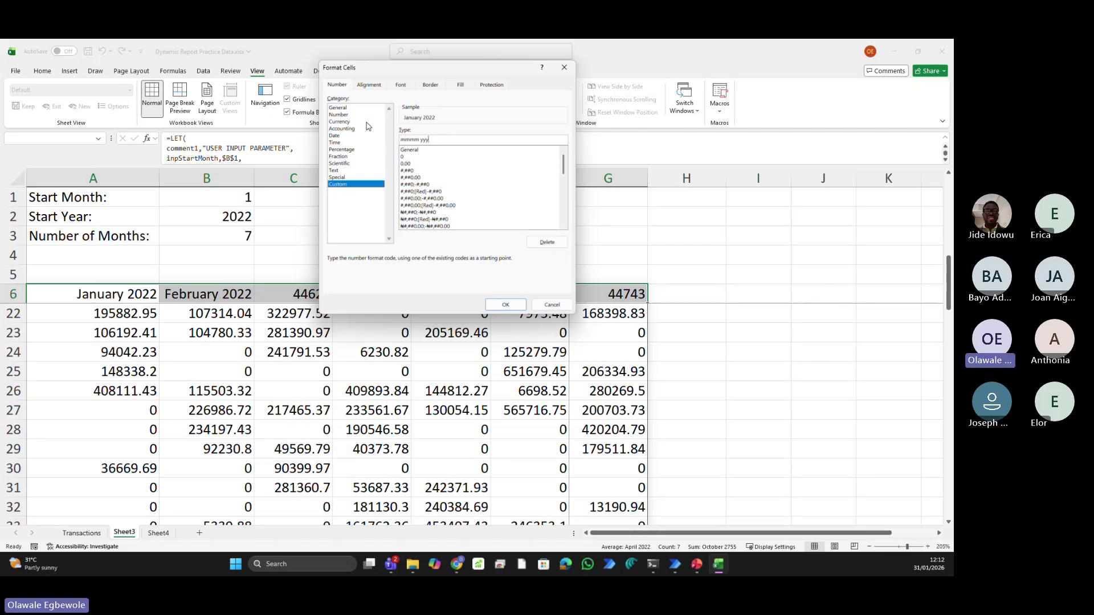
key("Return")
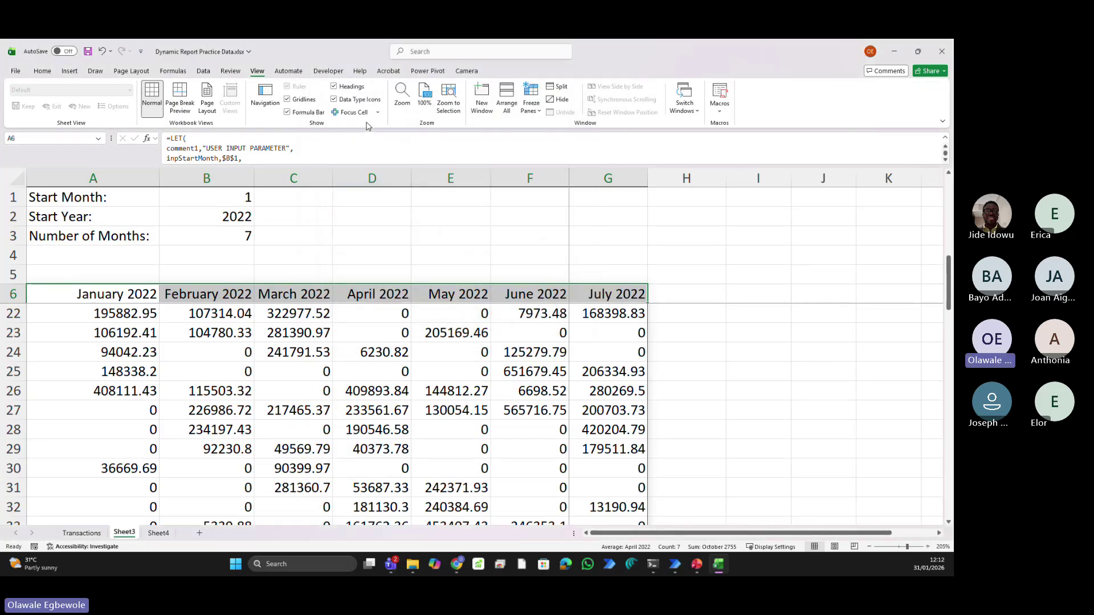
Set the Start Year in B2 to 2021 and the Number of Months in B3 to 3, and save the workbook
left_click(226, 217)
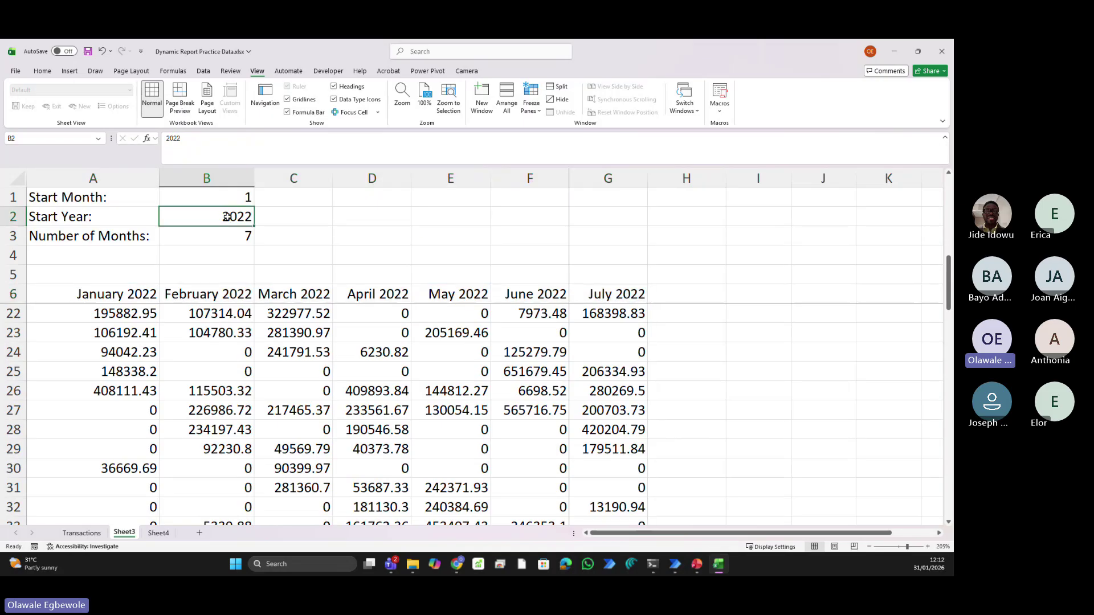
type("2021")
key("Tab")
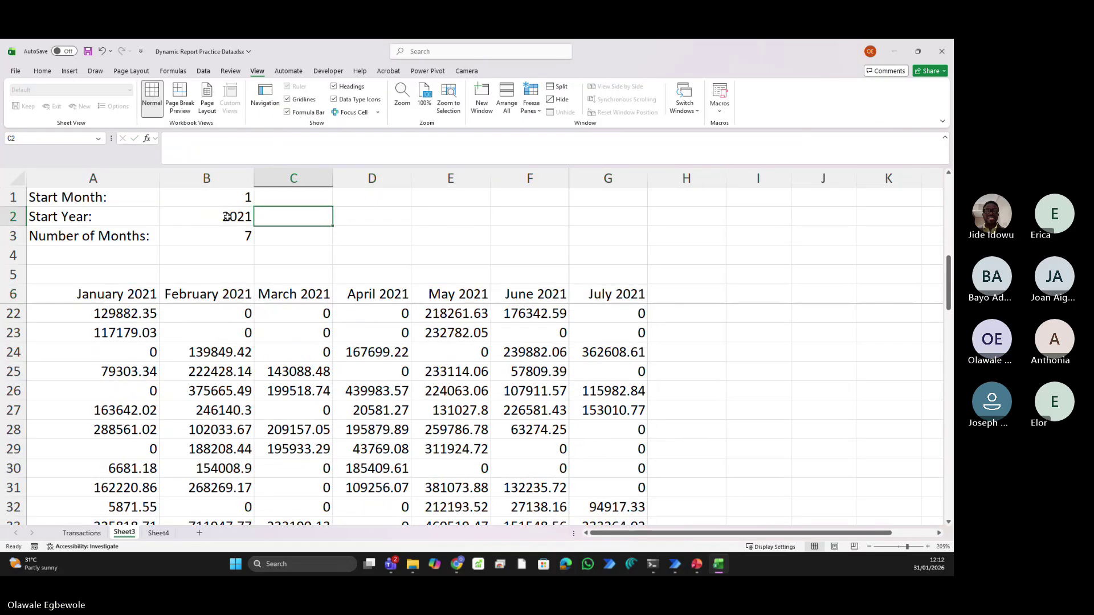
left_click(225, 194)
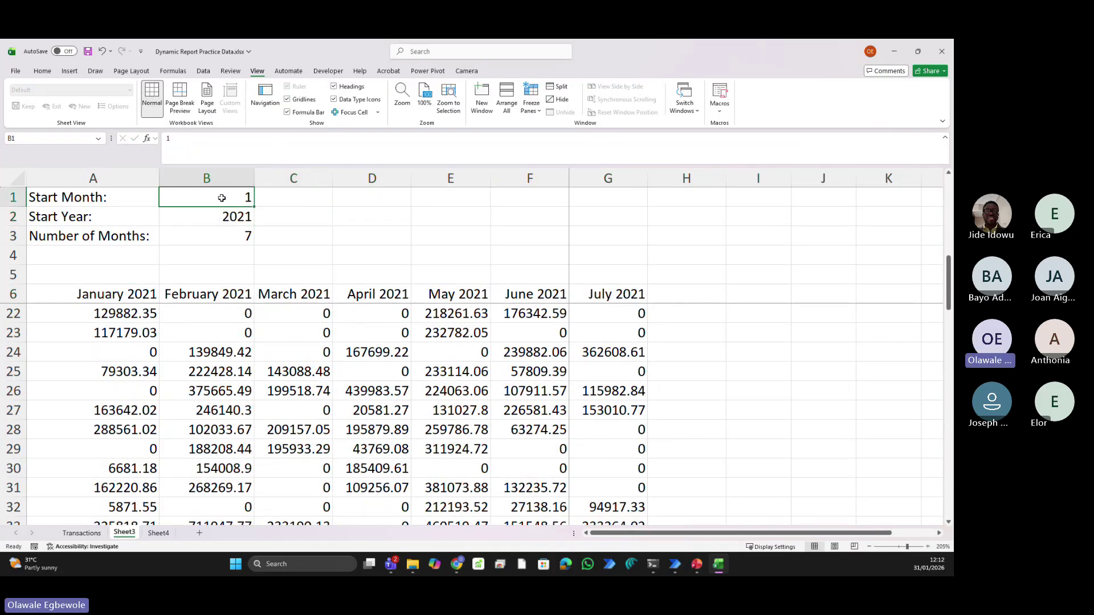
left_click(244, 238)
type("3")
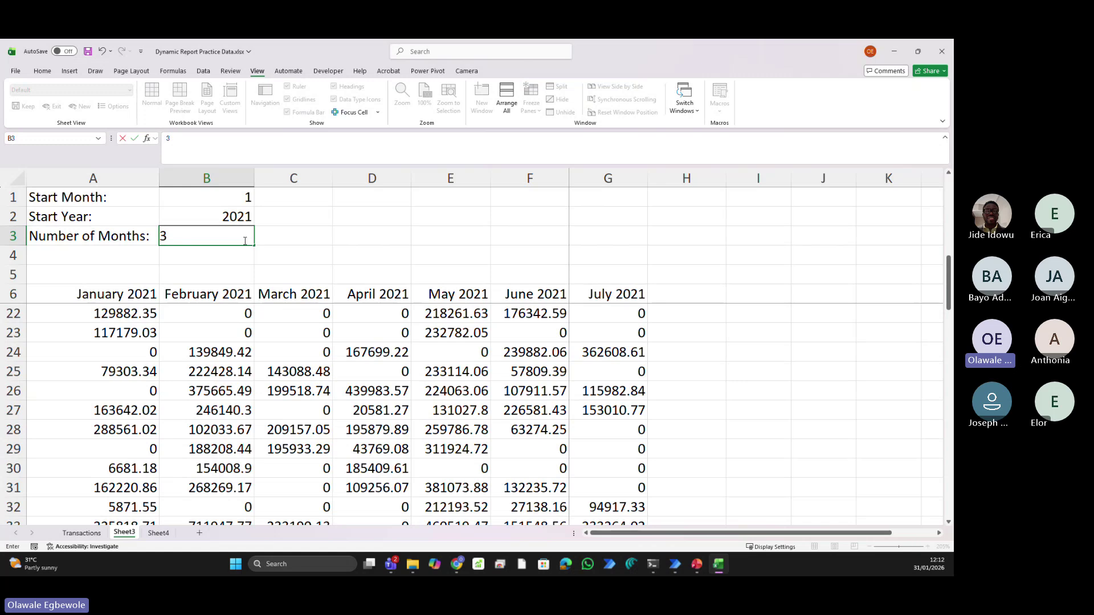
key("Tab")
left_click(220, 198)
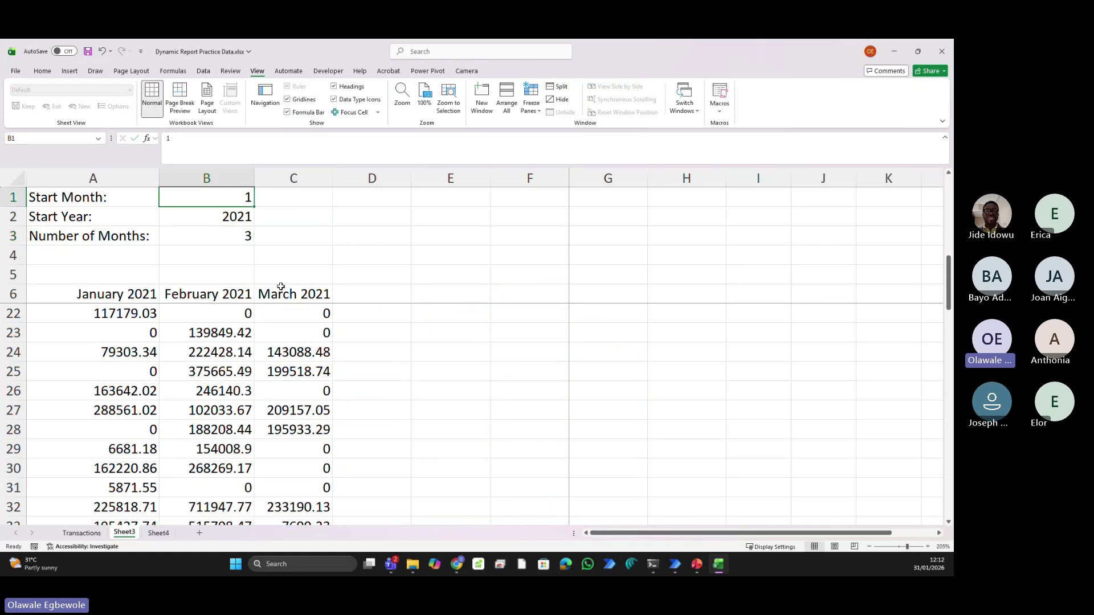
key("ctrl+s")
scroll(210, 319, "down", 14)
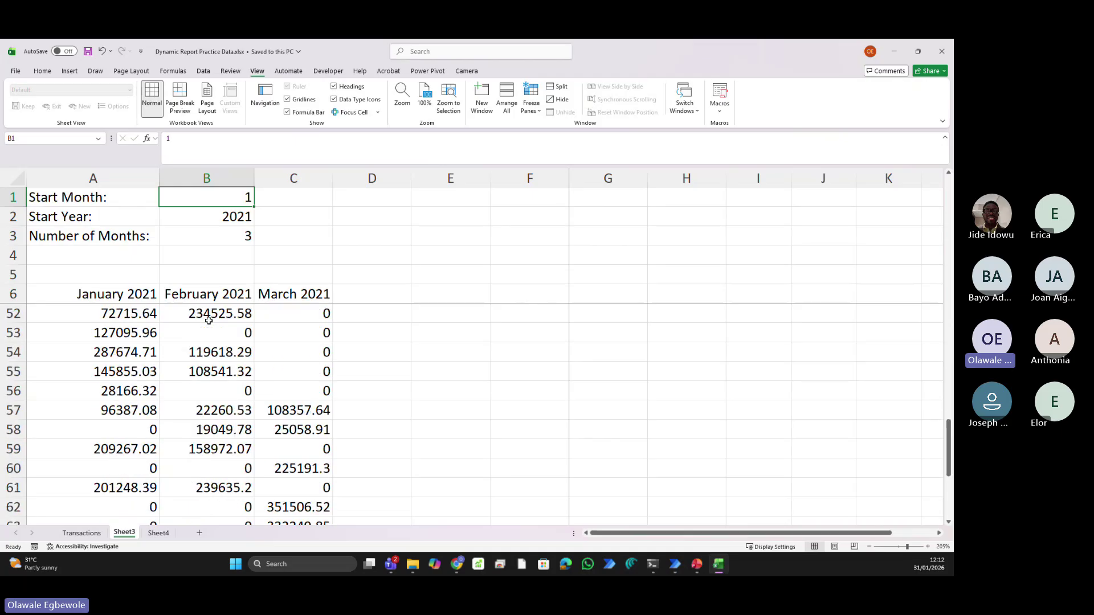
scroll(171, 422, "up", 2)
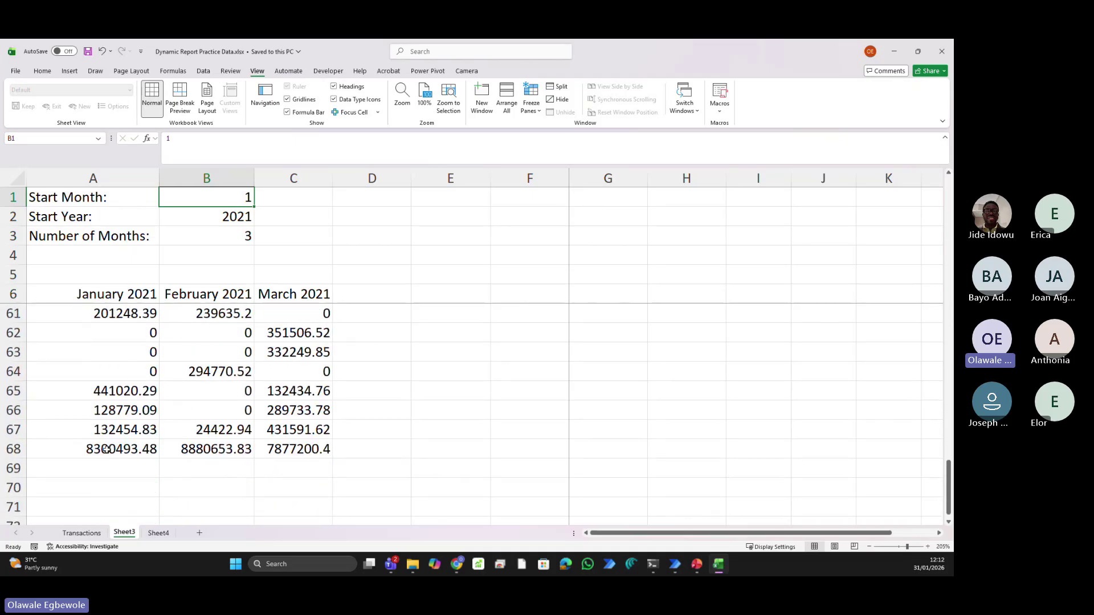
scroll(106, 449, "down", 1)
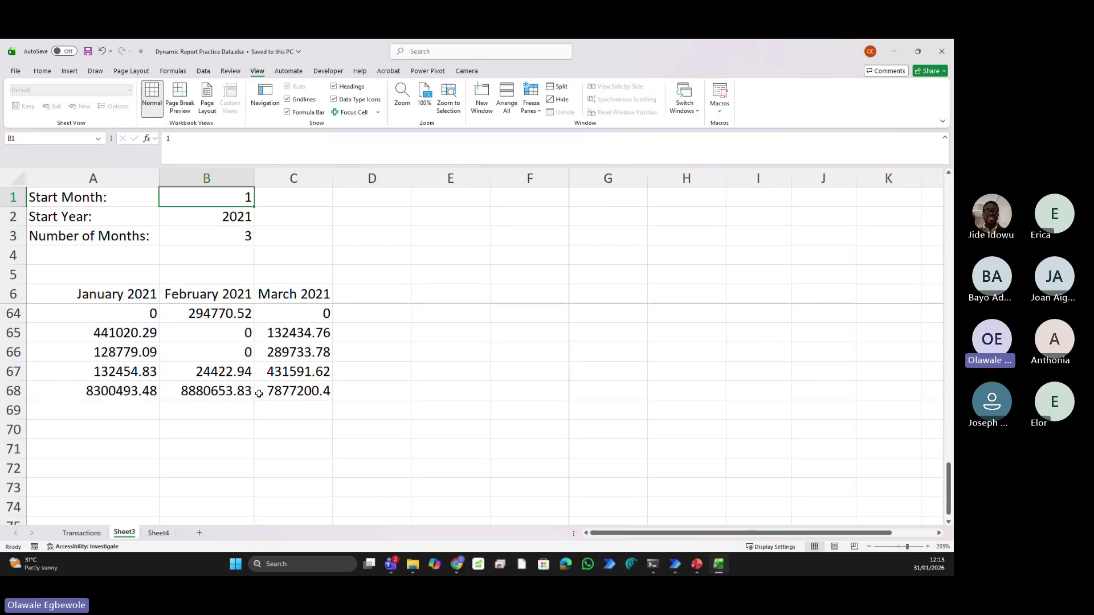
Add a totals variable below monthBlocks in A6's LET formula, starting a VSTACK with the header "Total"
left_click(84, 296)
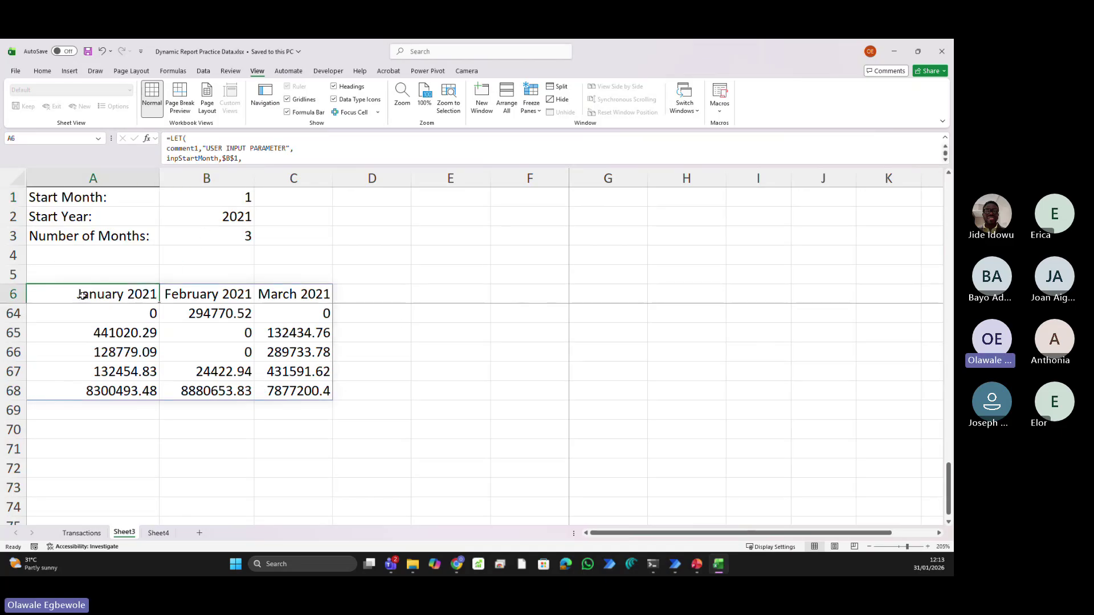
left_click_drag(565, 164, 562, 375)
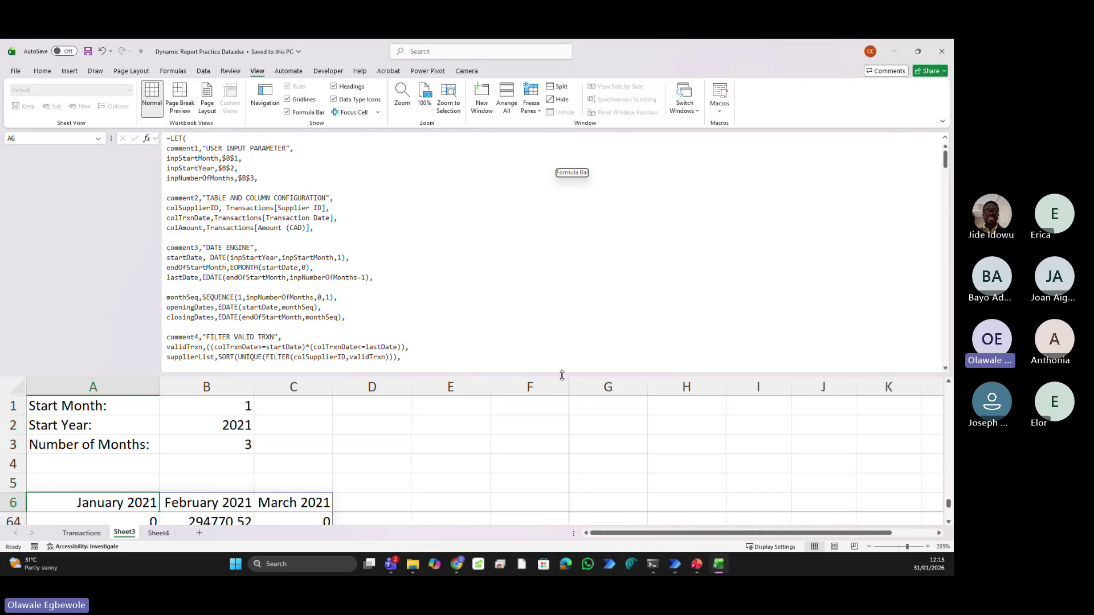
scroll(352, 310, "down", 3)
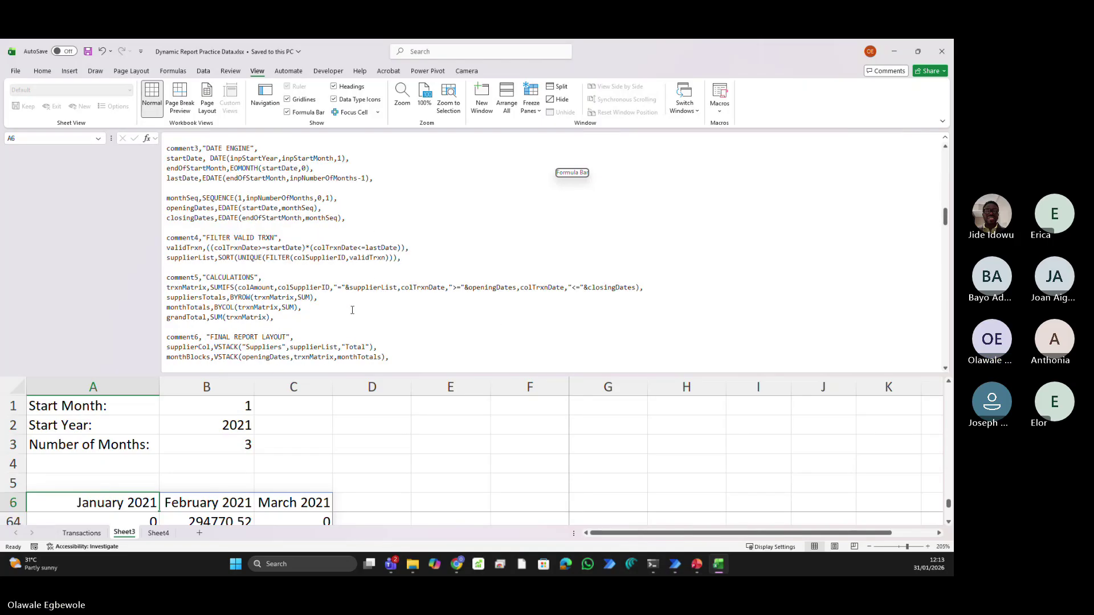
scroll(352, 310, "down", 1)
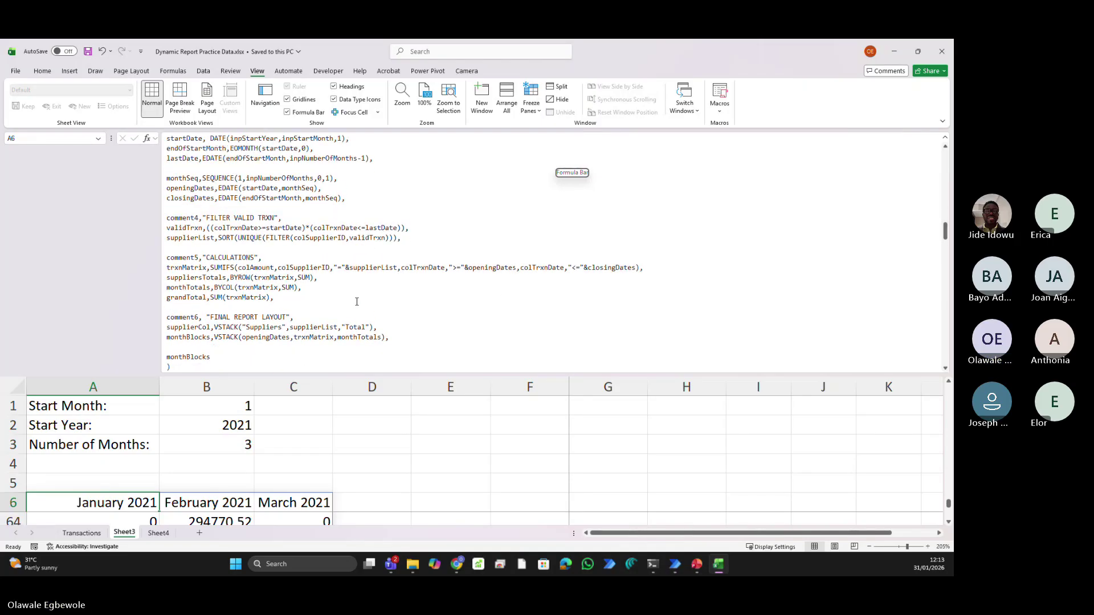
left_click(254, 351)
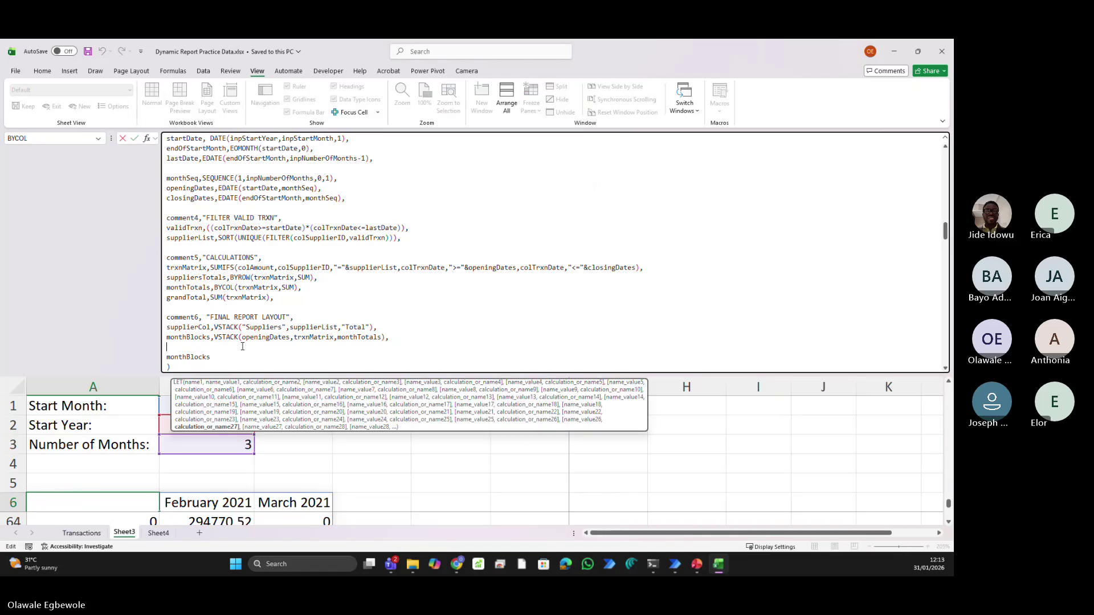
type("totals")
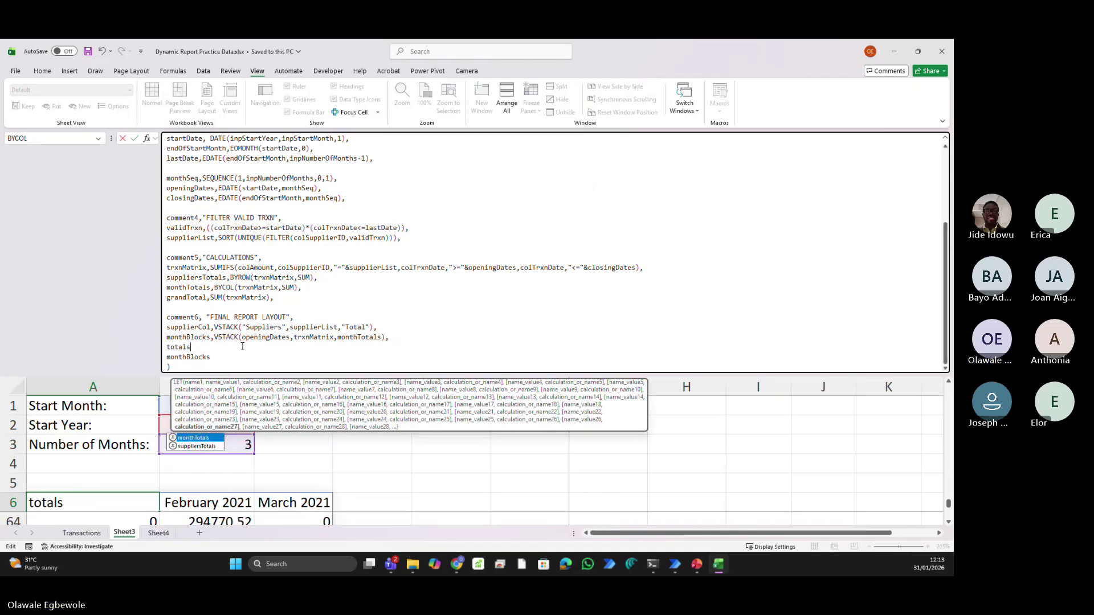
type(",")
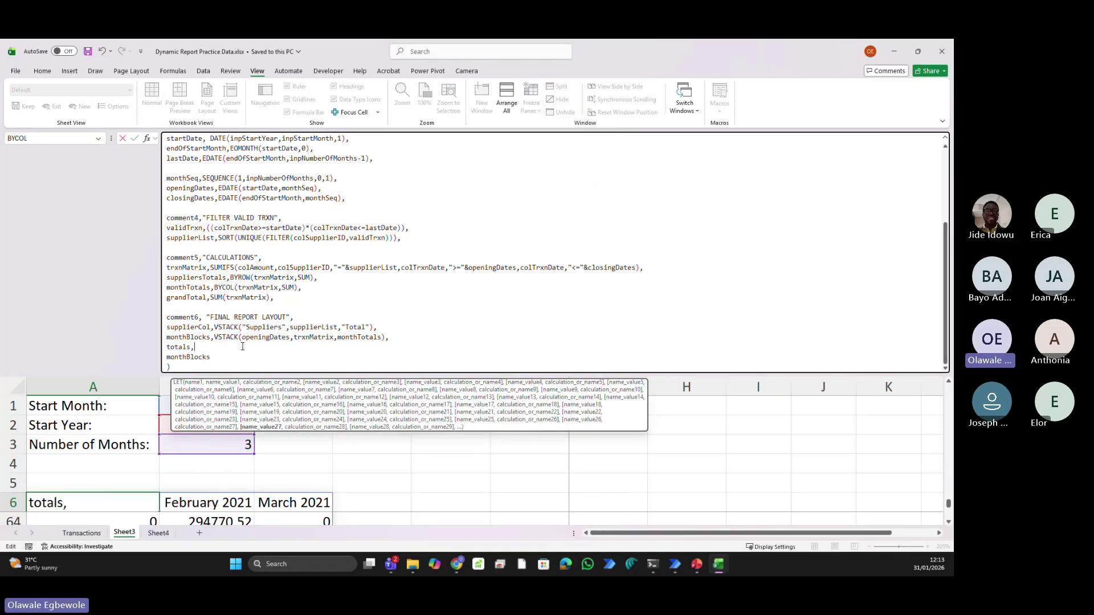
type(" vs")
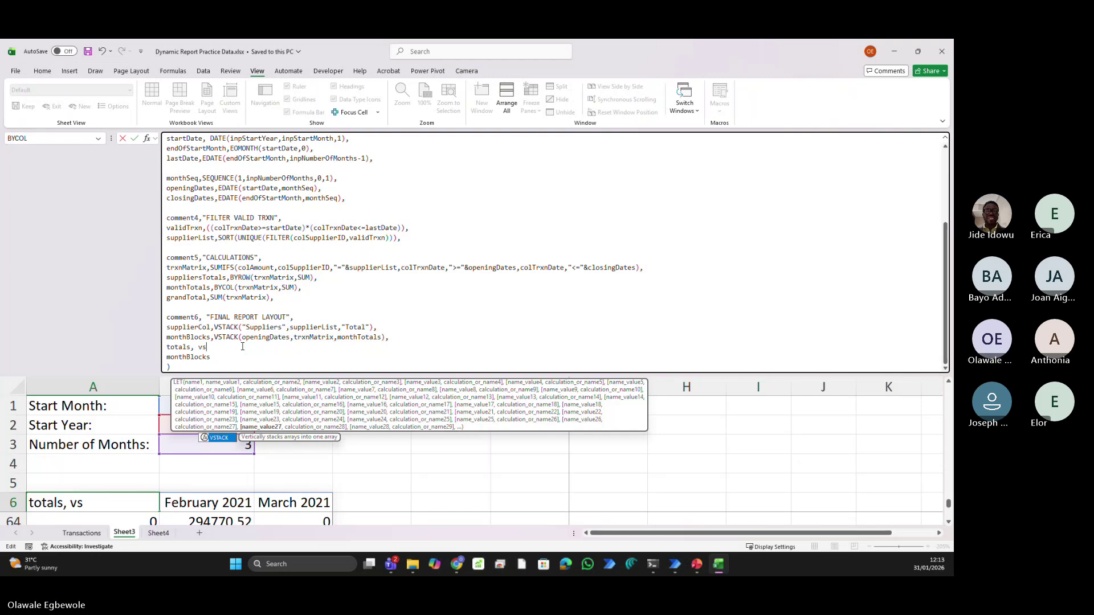
key("Tab")
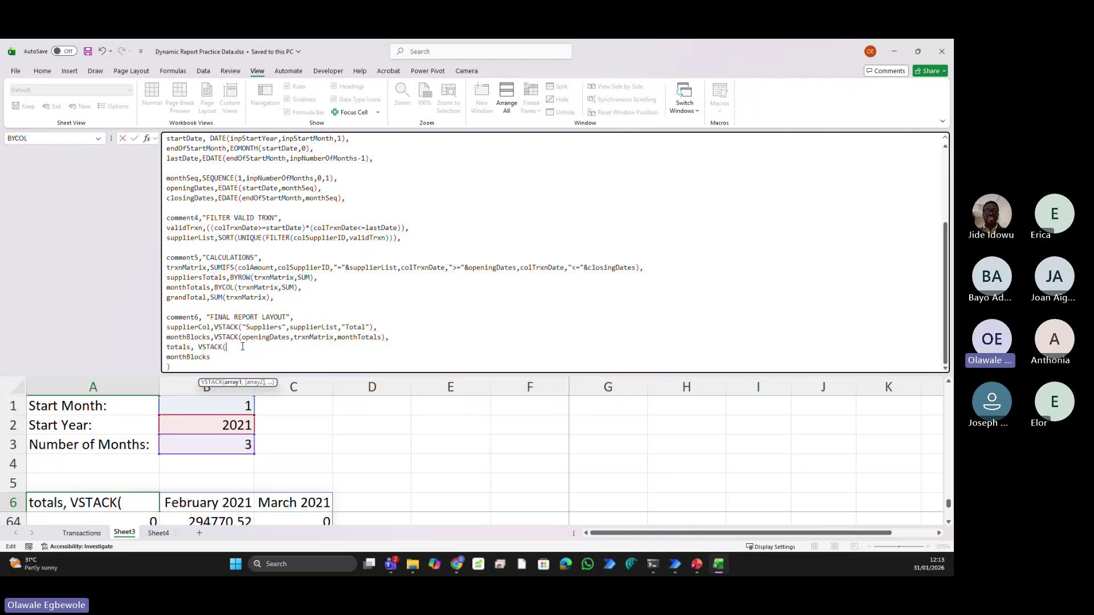
type("\"")
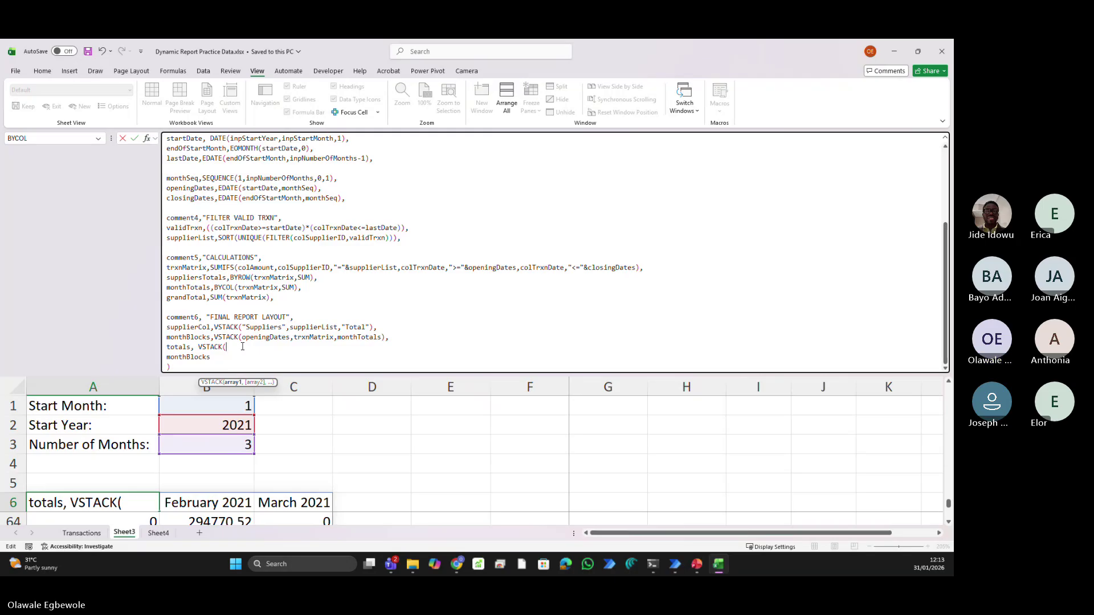
type("Total")
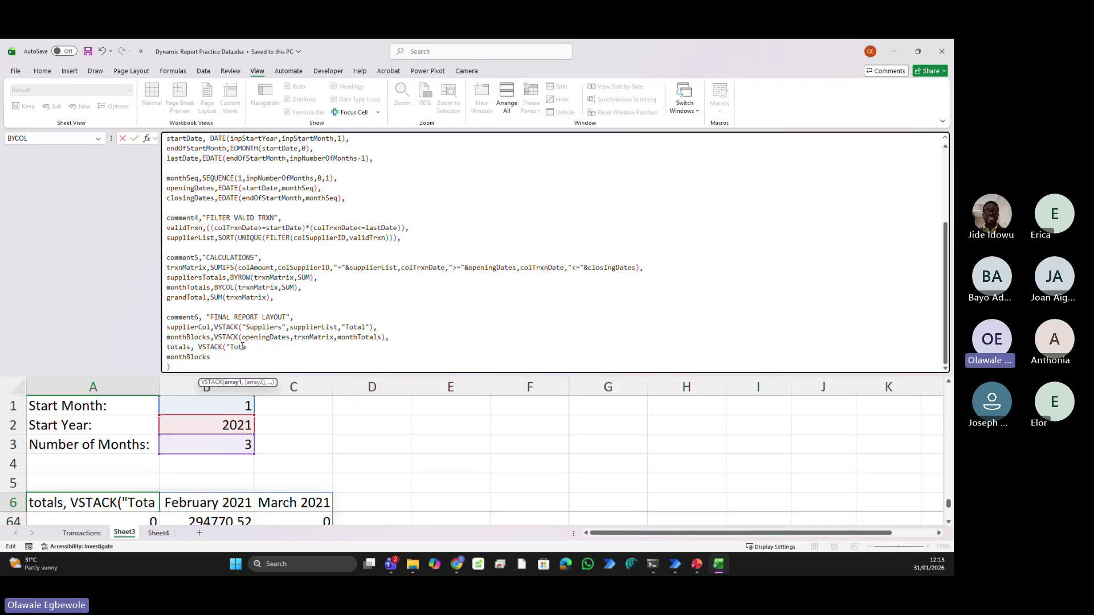
type("\"")
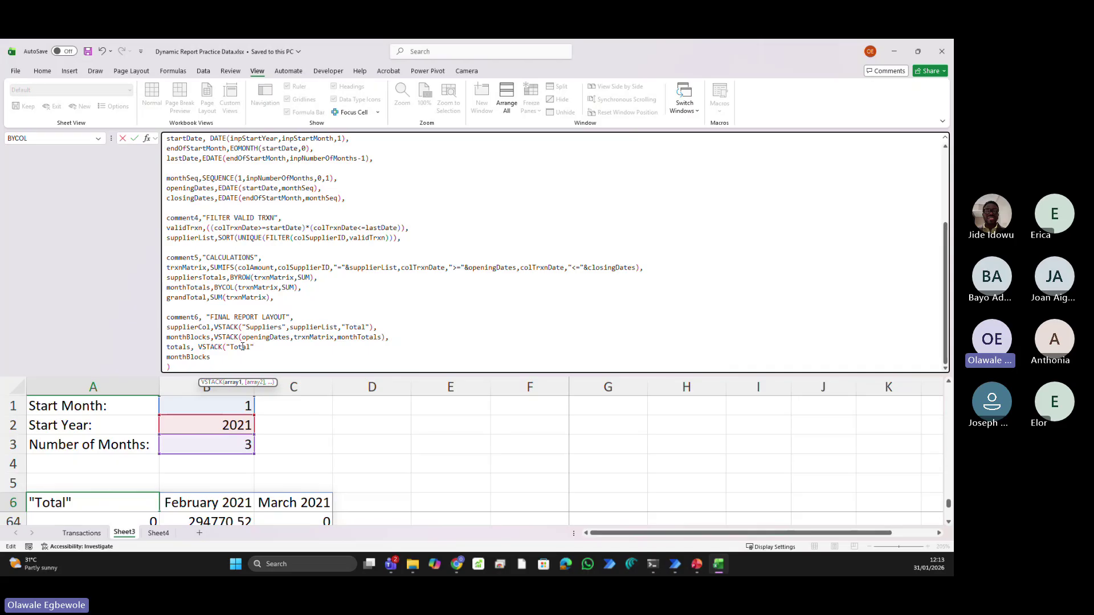
Complete the totals VSTACK with suppliersTotals and grandTotal, closing the line with a comma
type(",supp")
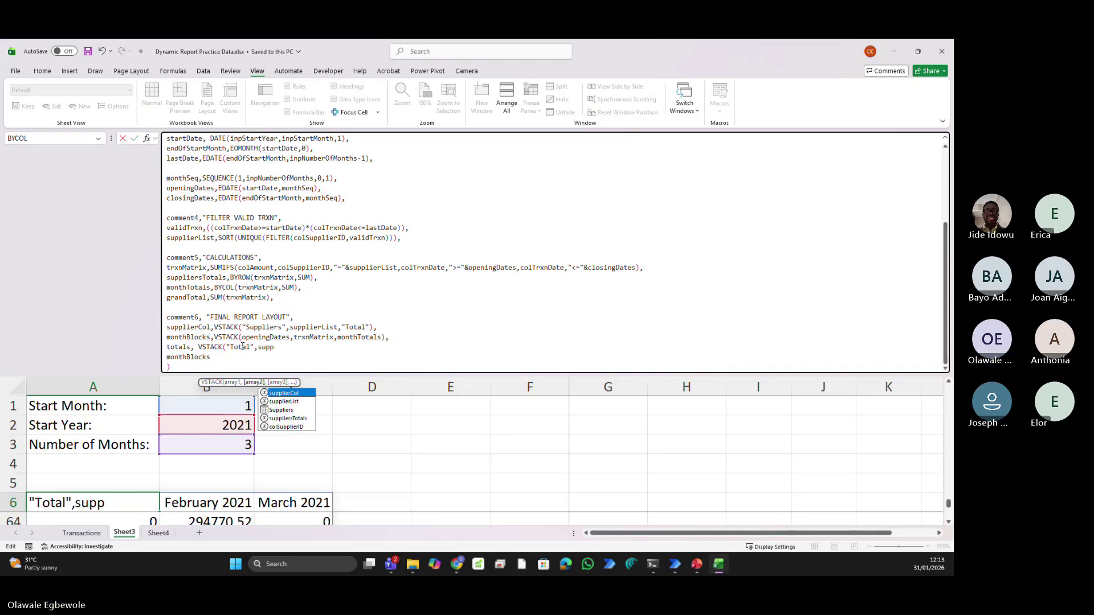
key("Down")
key("Down")
key("Down")
key("Tab")
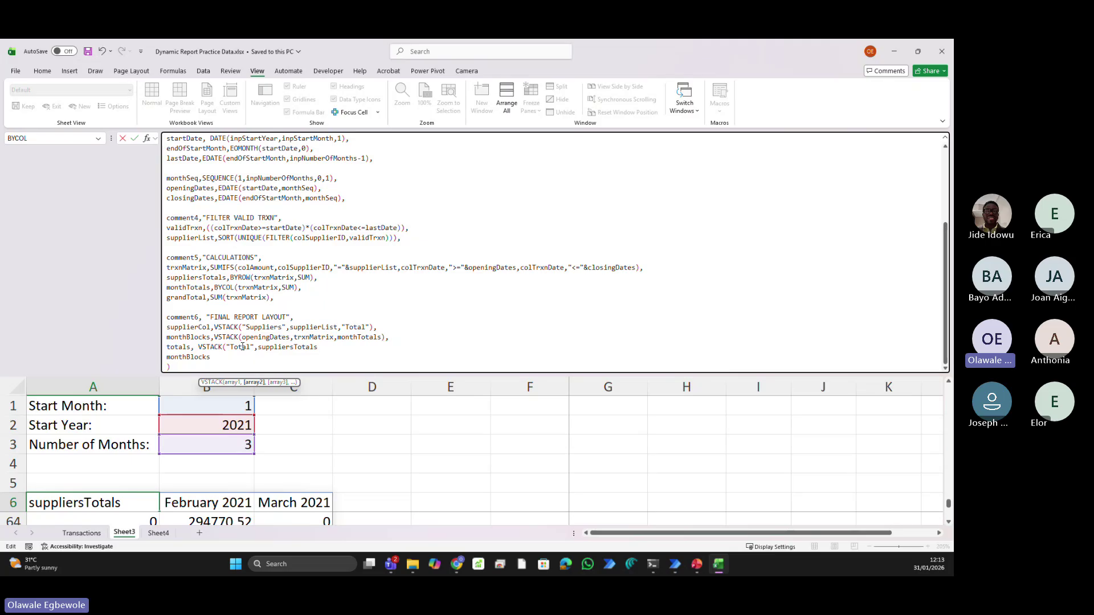
type(",grandTotal")
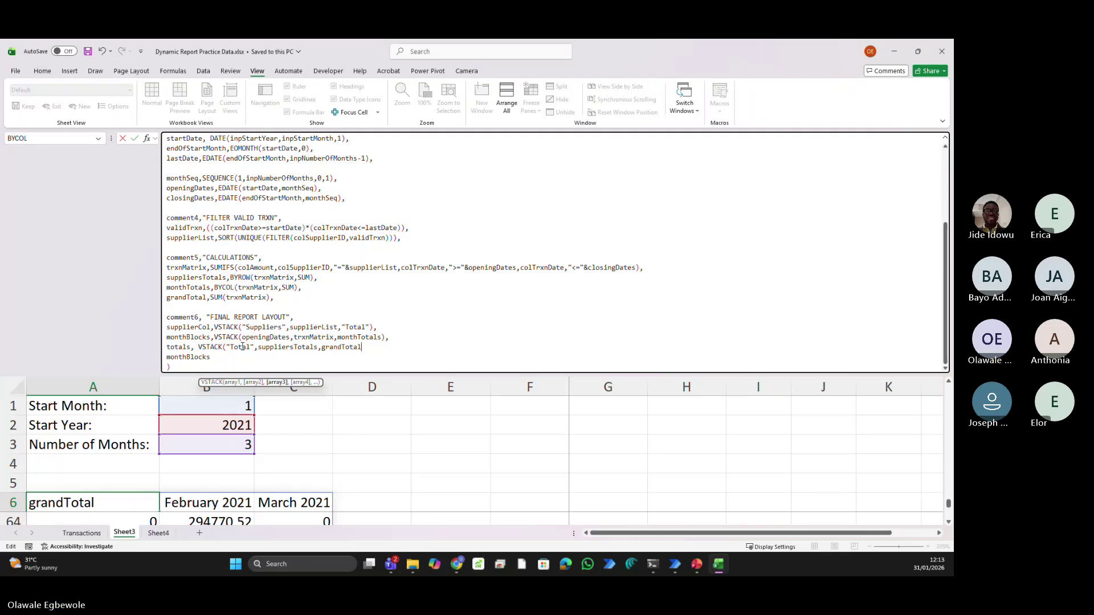
type(")")
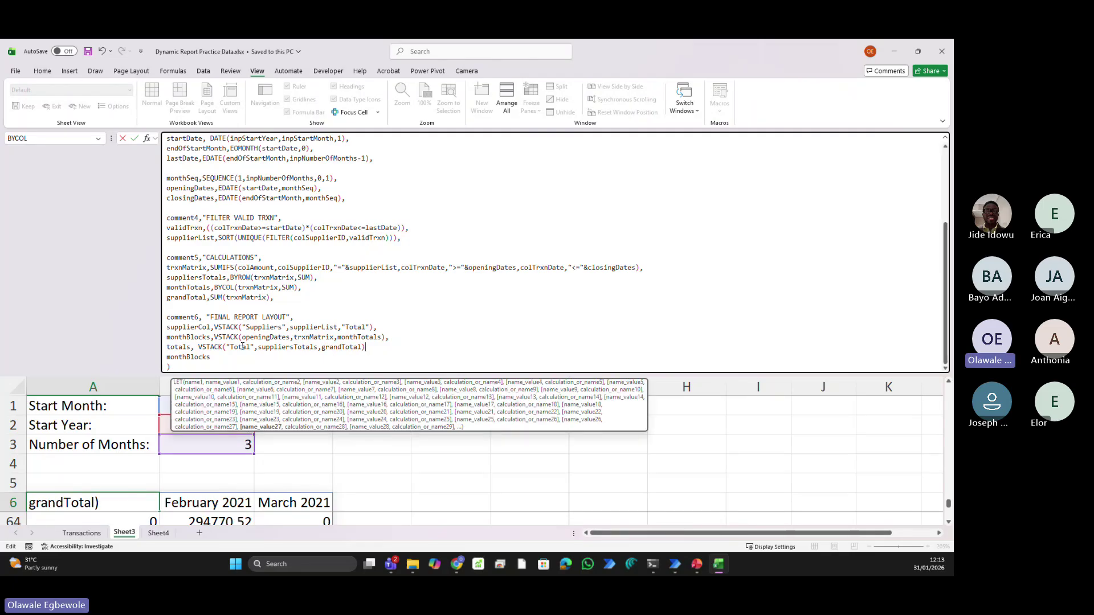
type(",")
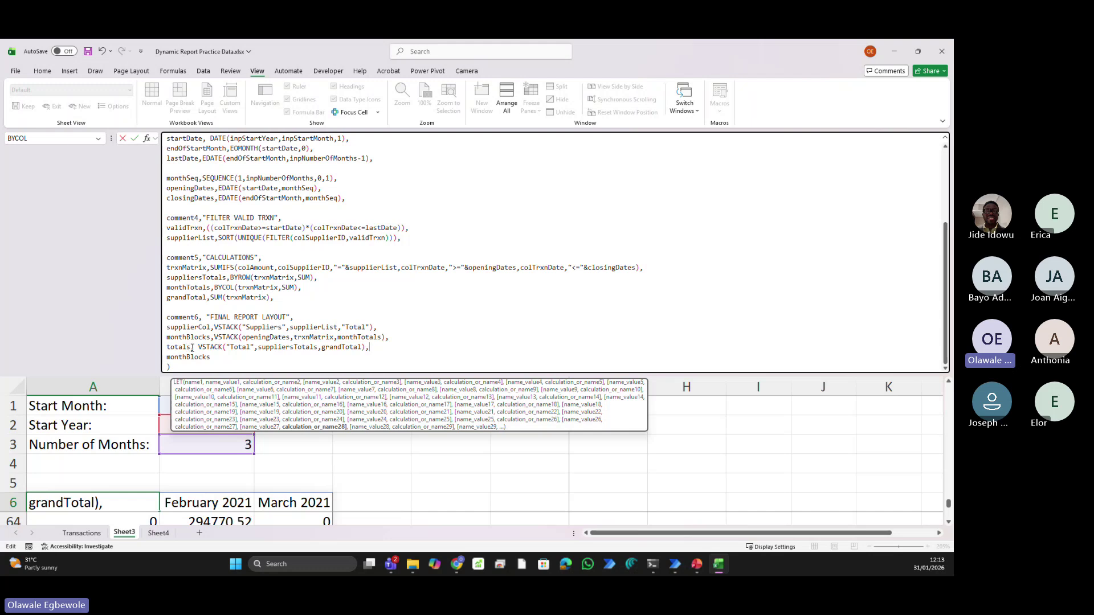
left_click_drag(192, 347, 162, 358)
type("8")
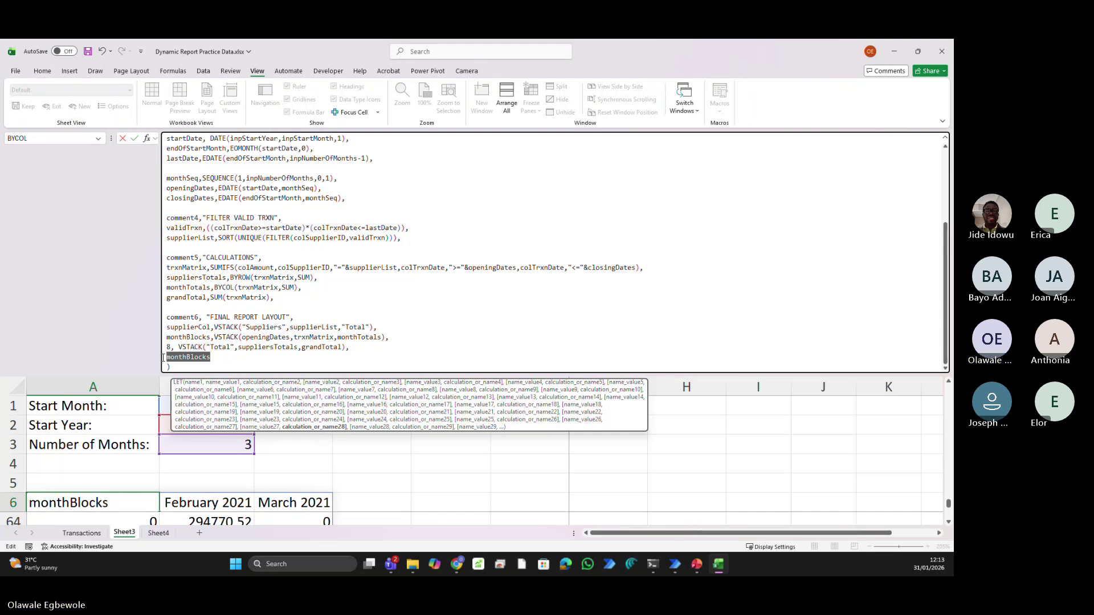
key("Return")
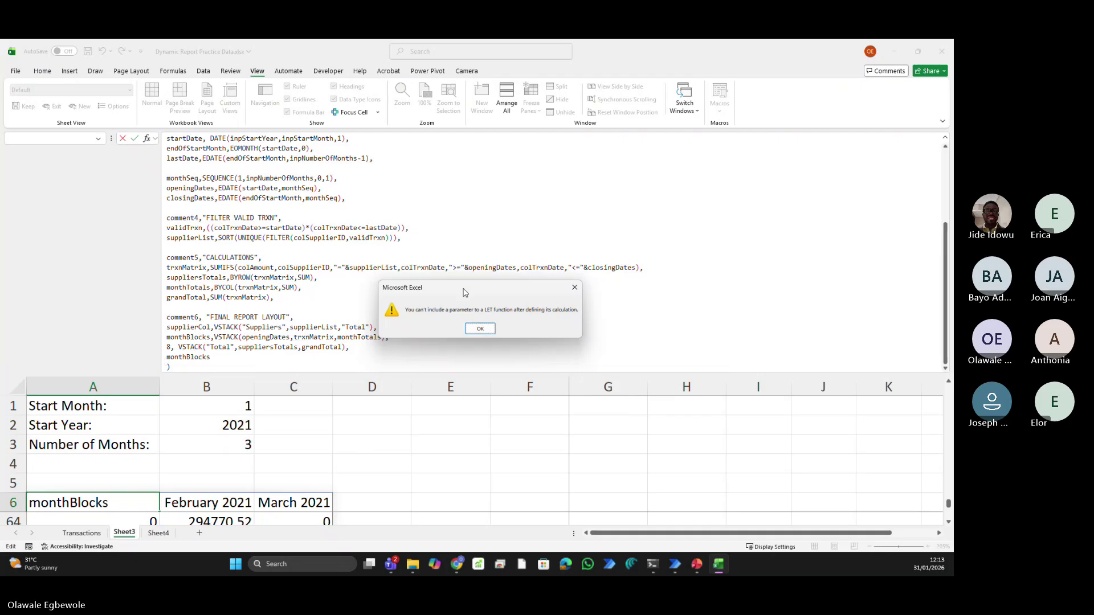
left_click(480, 329)
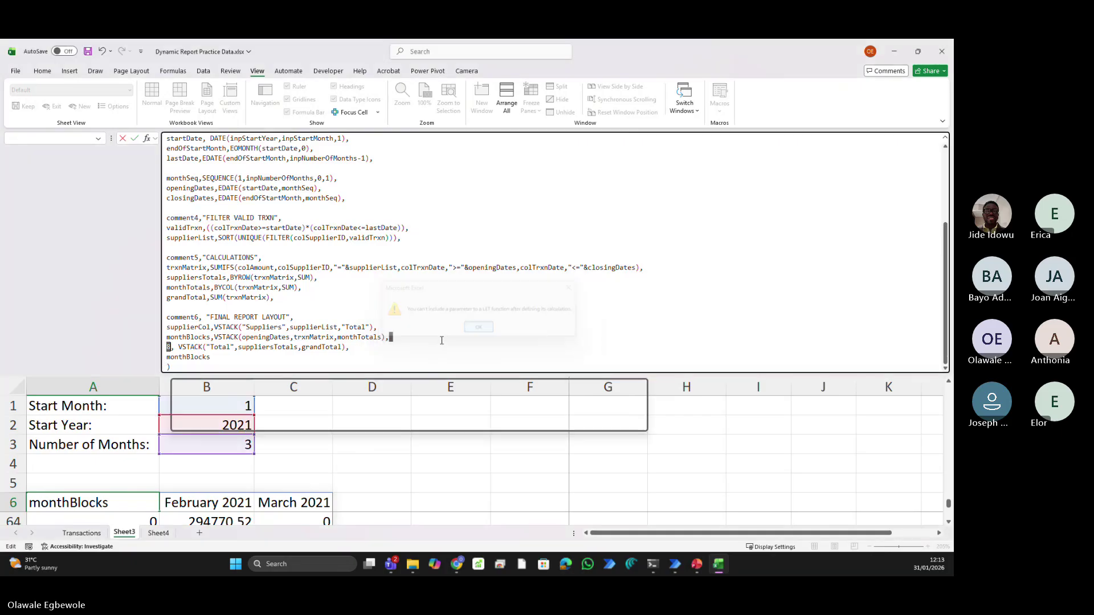
double_click(366, 359)
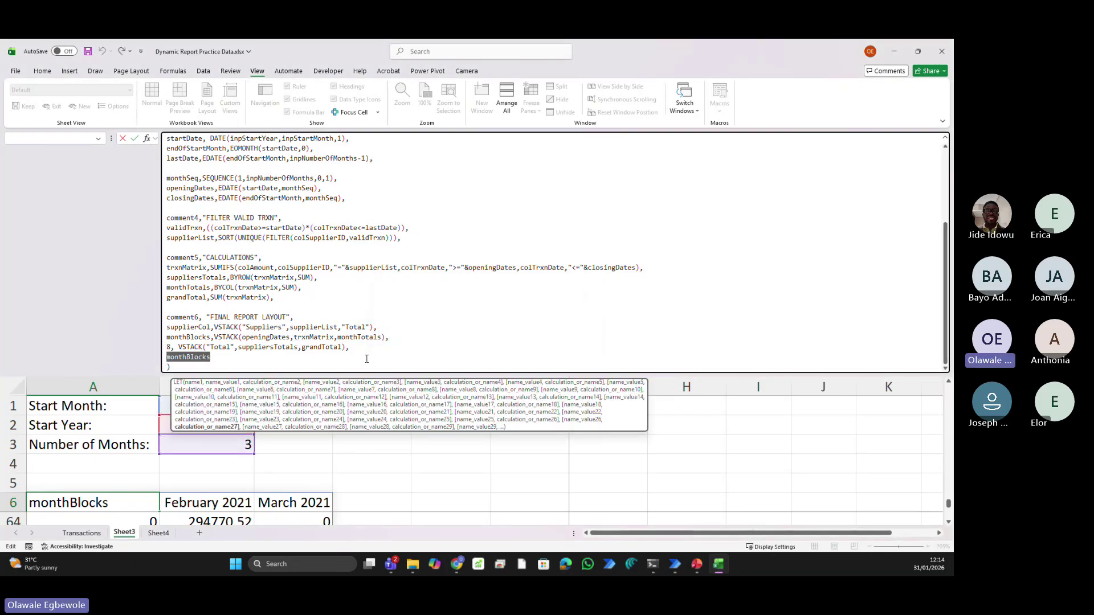
left_click(171, 349)
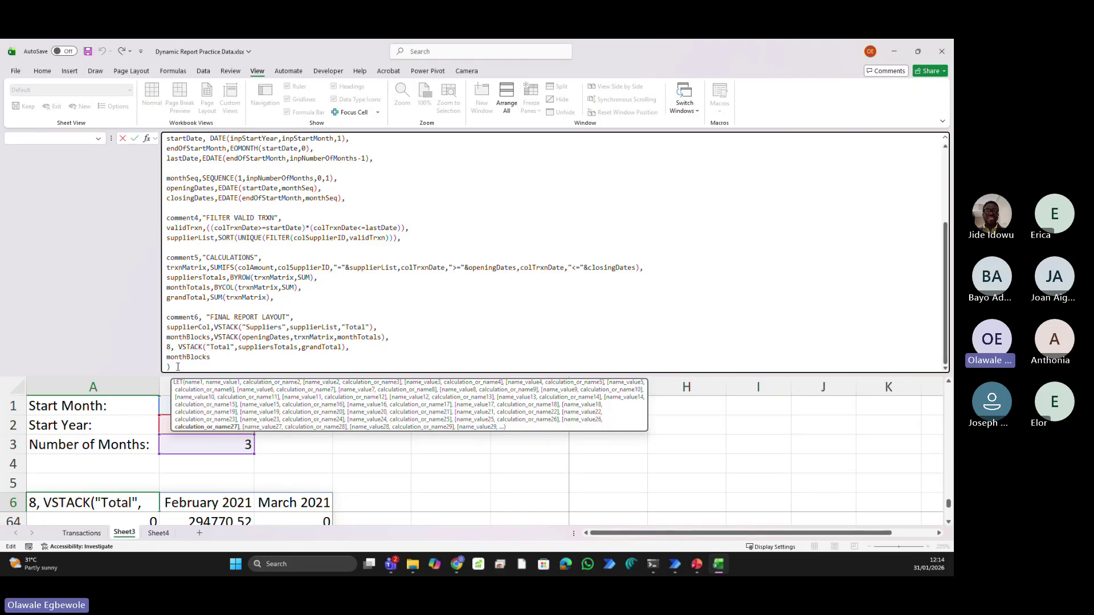
key("BackSpace")
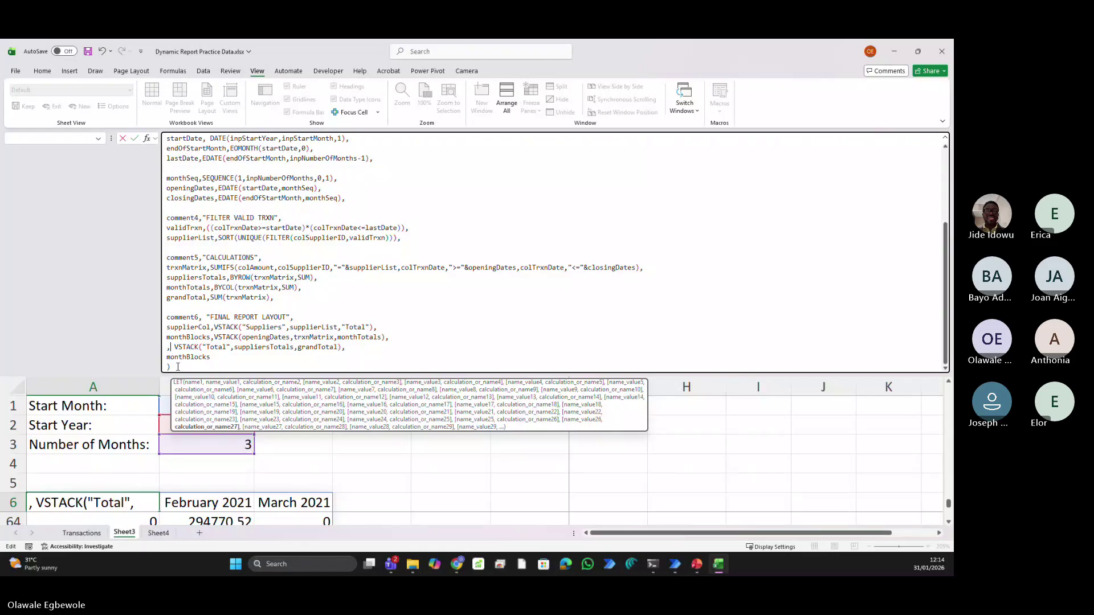
type("totals")
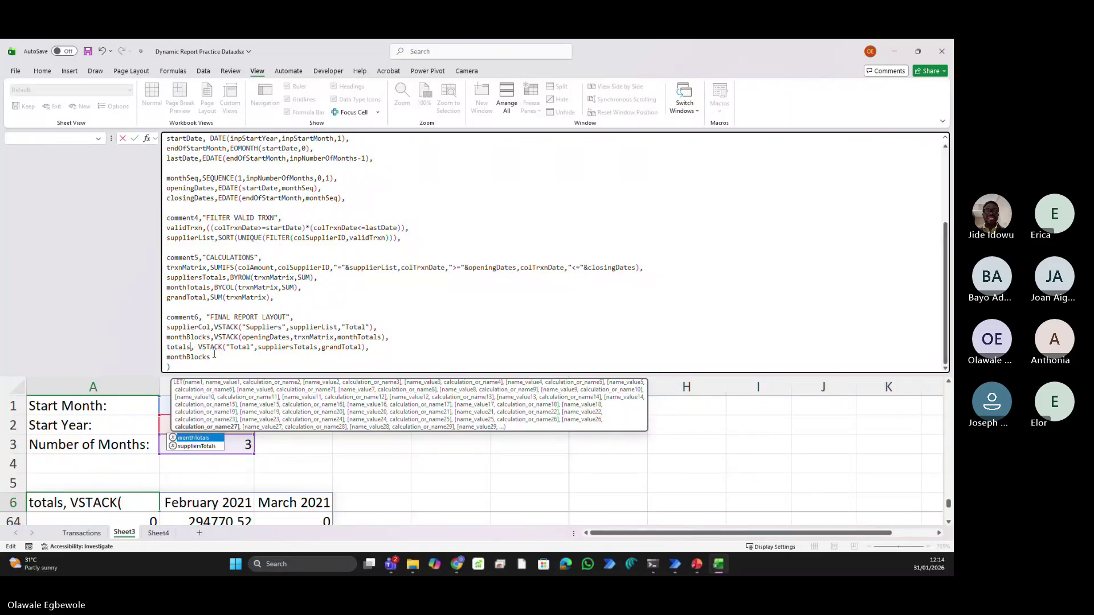
Change the final output argument of A6's LET formula from monthBlocks to totals and commit the formula
left_click_drag(210, 357, 166, 357)
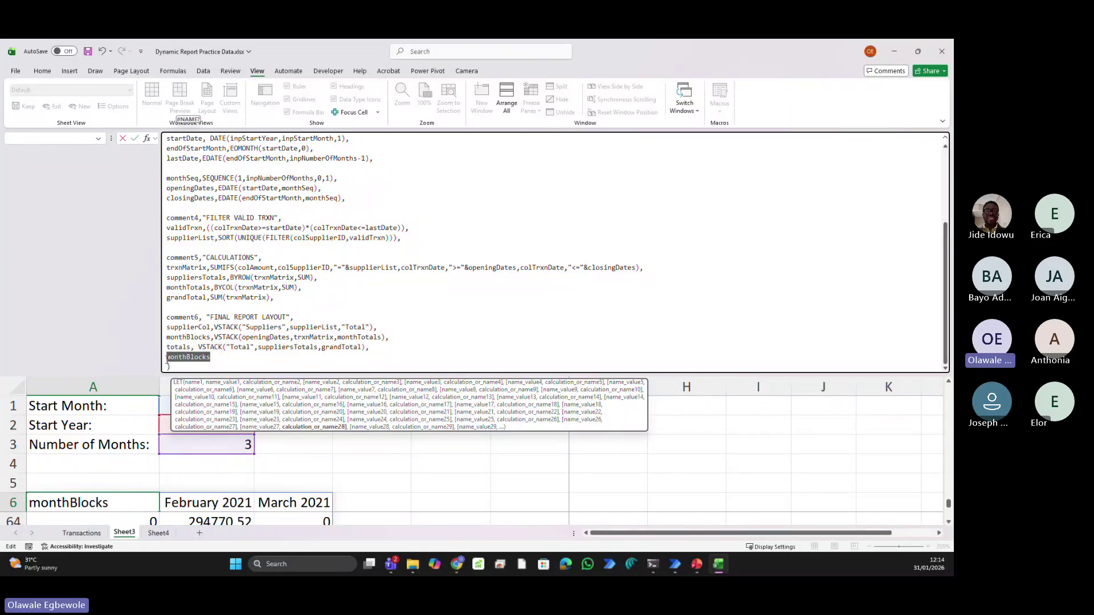
type("totals")
key("Tab")
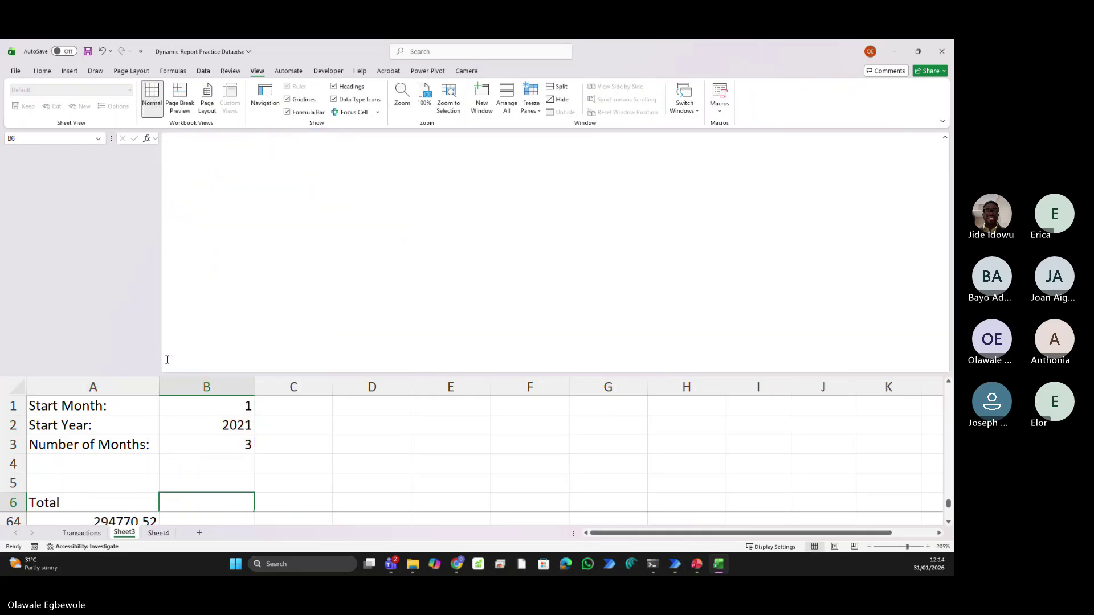
Check the totals column spilled from A6 down to the grand total in its last row, and save the workbook
scroll(224, 457, "down", 5)
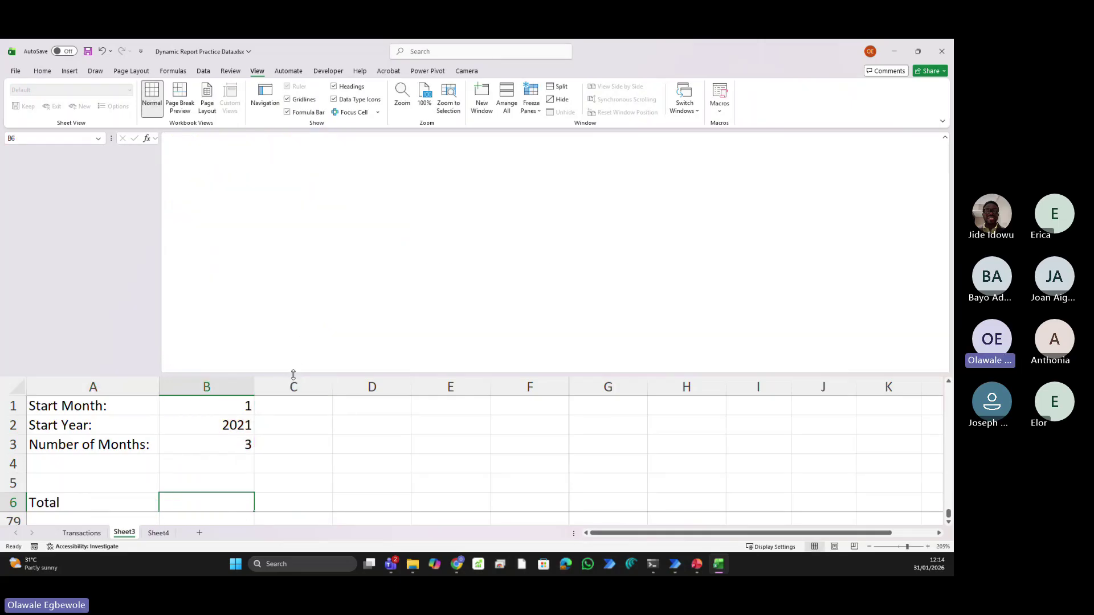
left_click_drag(293, 375, 294, 195)
scroll(161, 384, "up", 20)
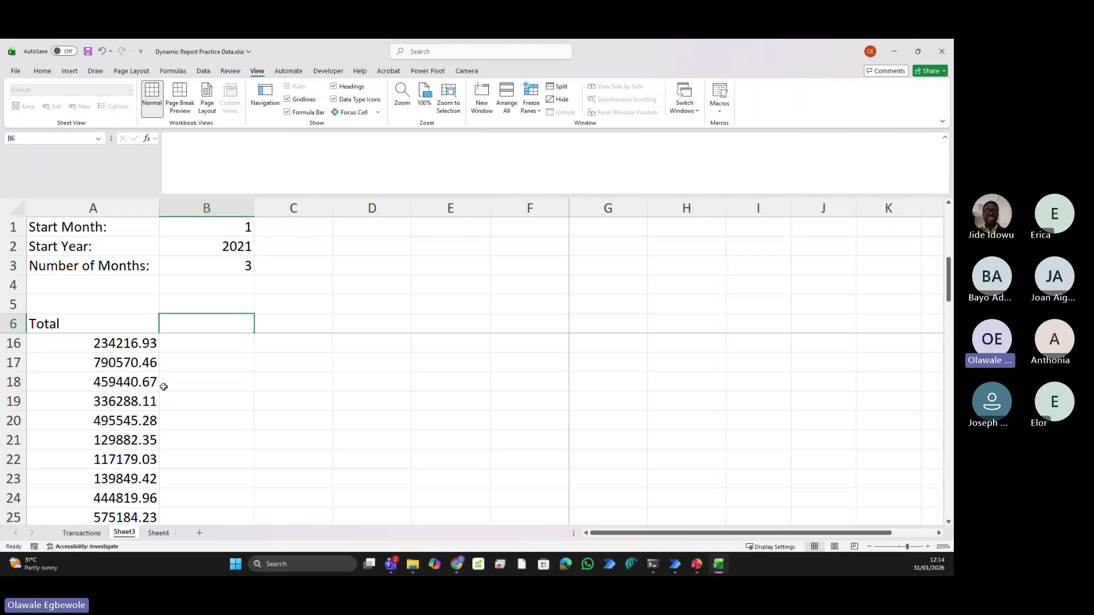
left_click(118, 330)
scroll(119, 342, "down", 9)
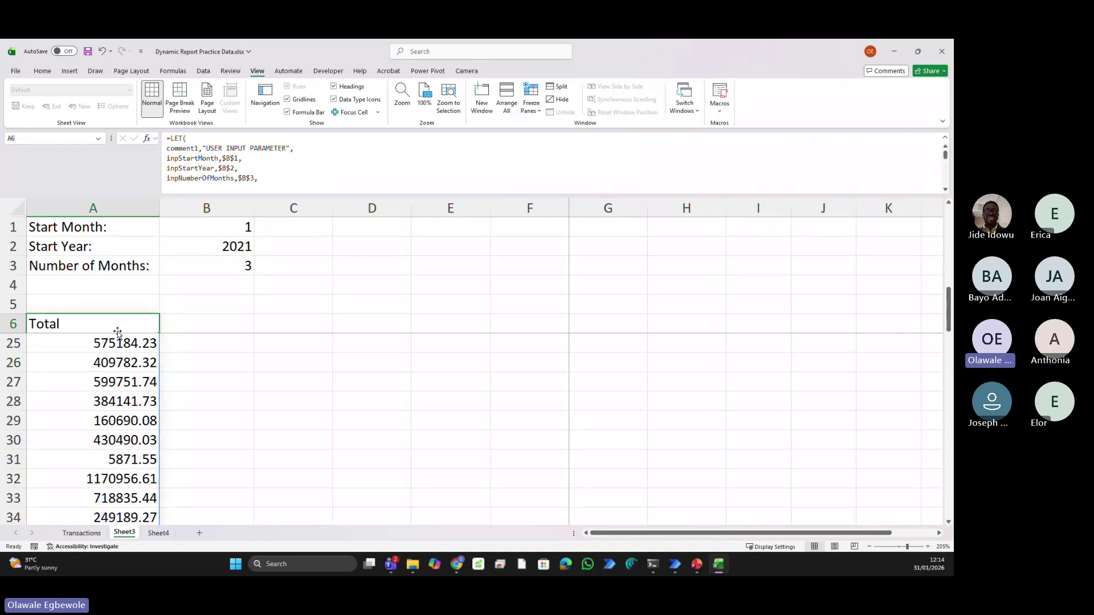
scroll(121, 344, "down", 9)
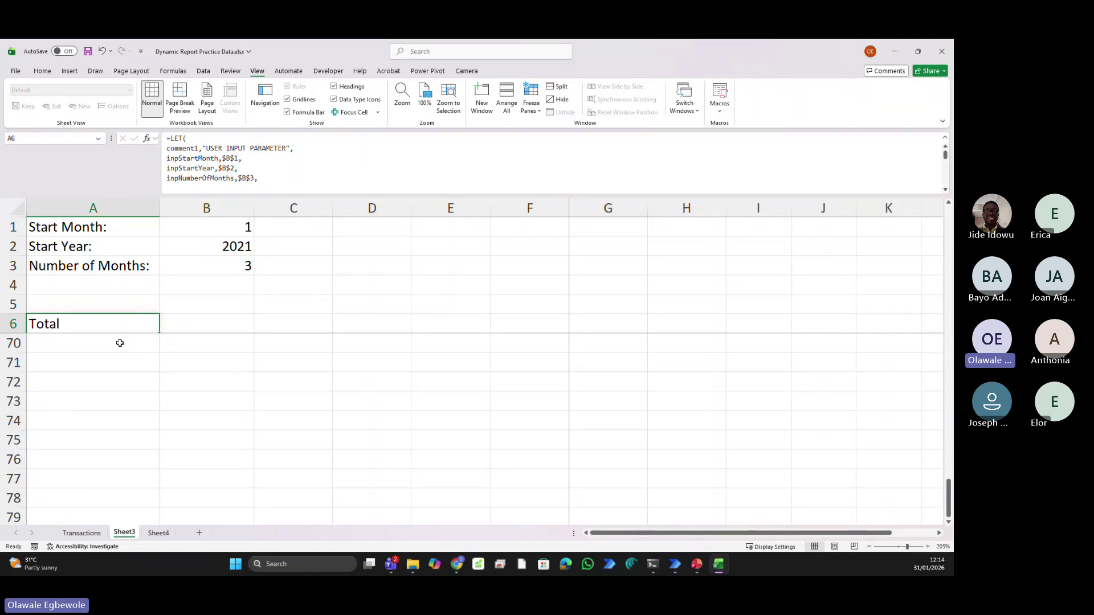
scroll(132, 397, "up", 2)
left_click(128, 421)
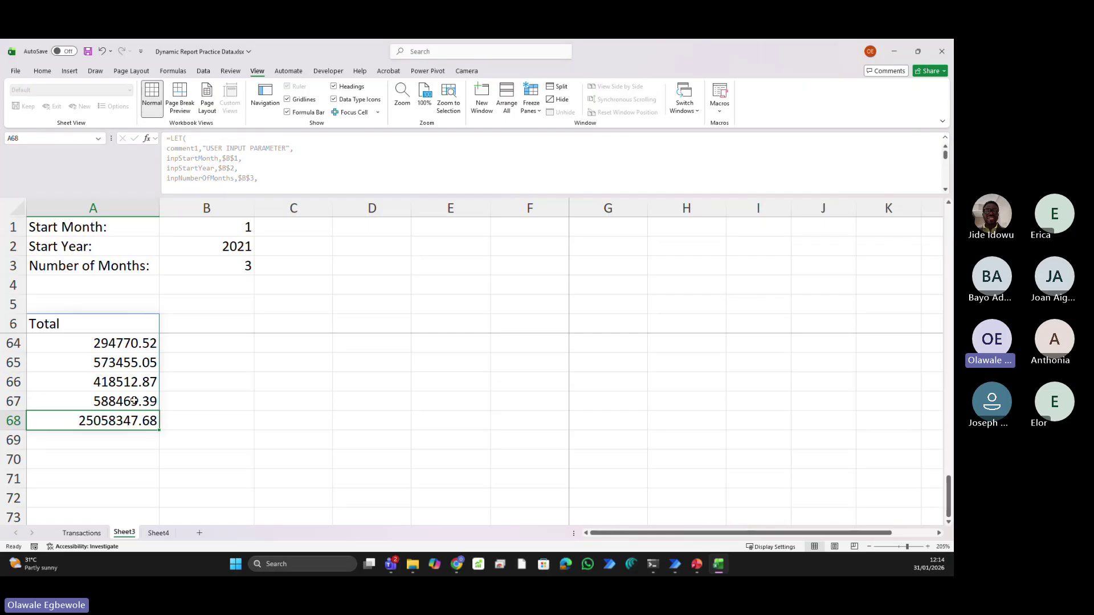
key("ctrl+s")
Examine the finished sample report on Sheet4, from its header row through the supplier list to the Total row
left_click(92, 330)
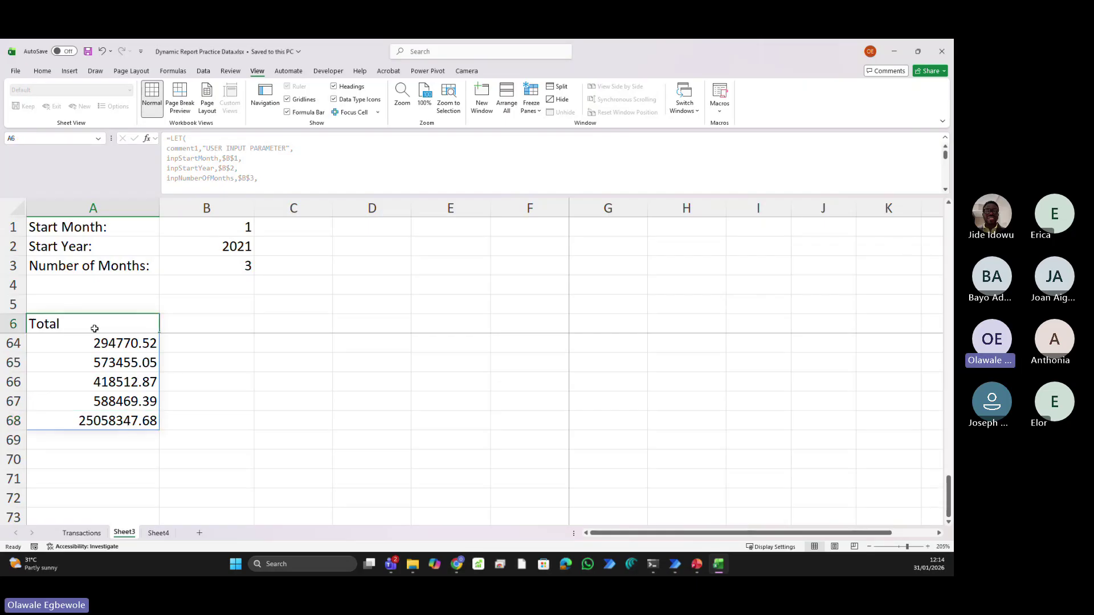
left_click_drag(260, 198, 249, 450)
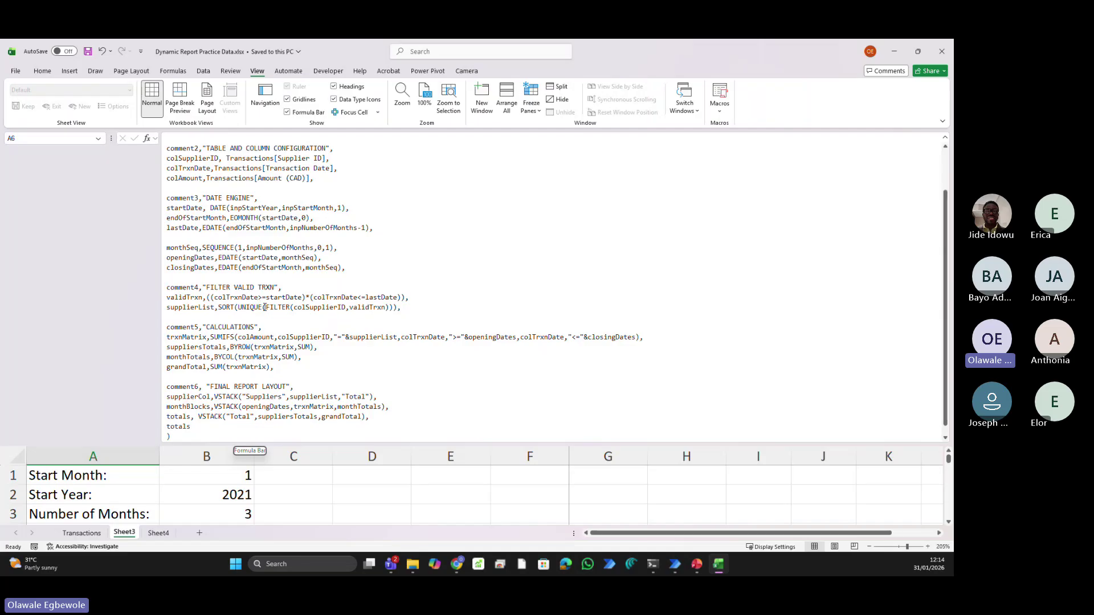
left_click(158, 533)
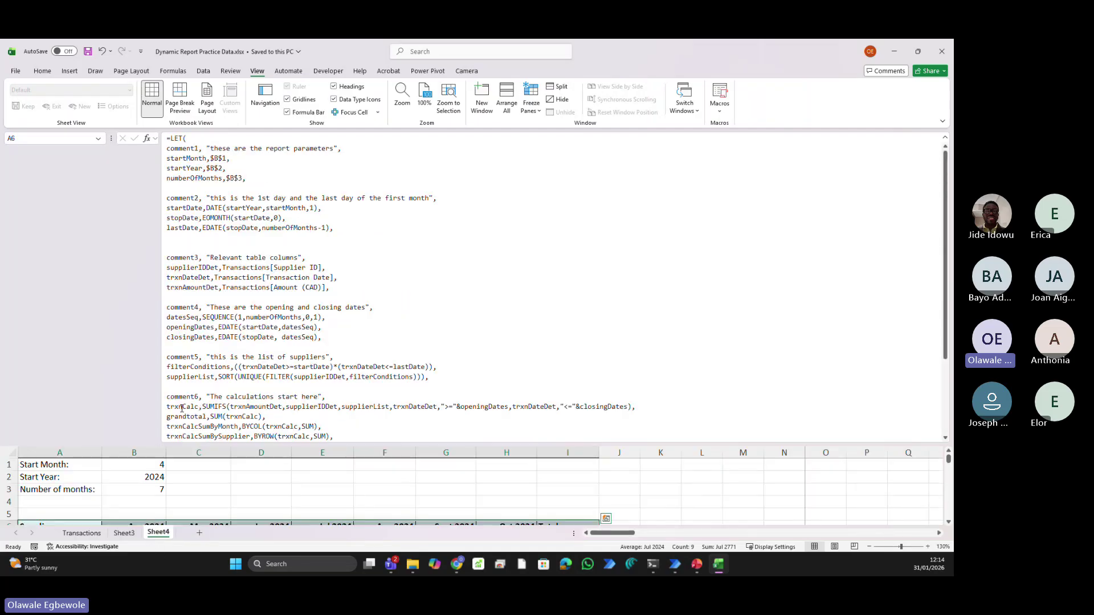
left_click_drag(261, 443, 256, 197)
key("ctrl+shift+u")
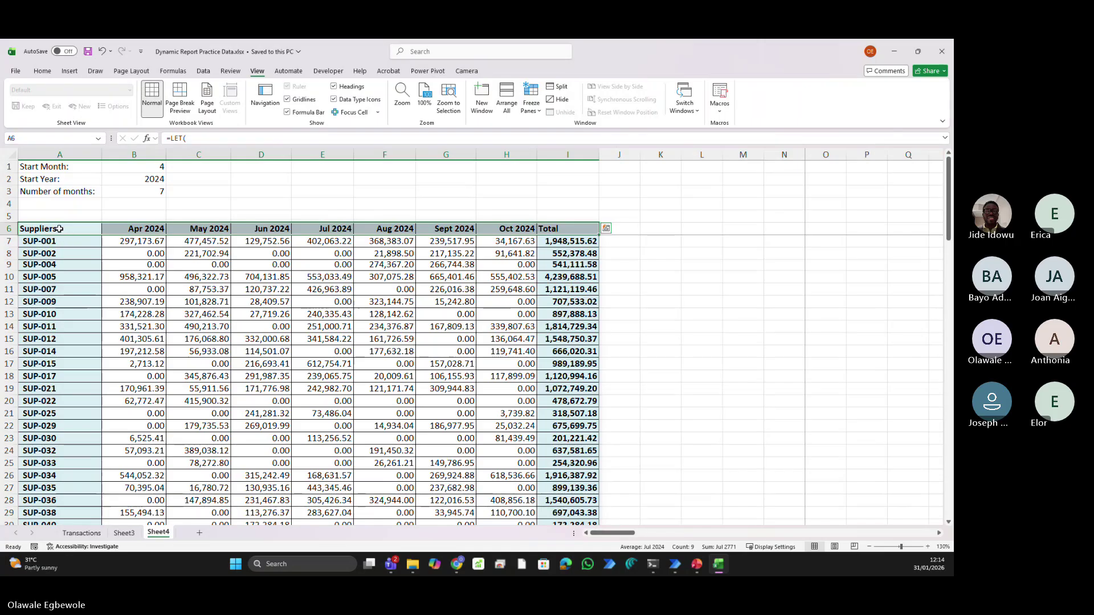
scroll(59, 229, "down", 20)
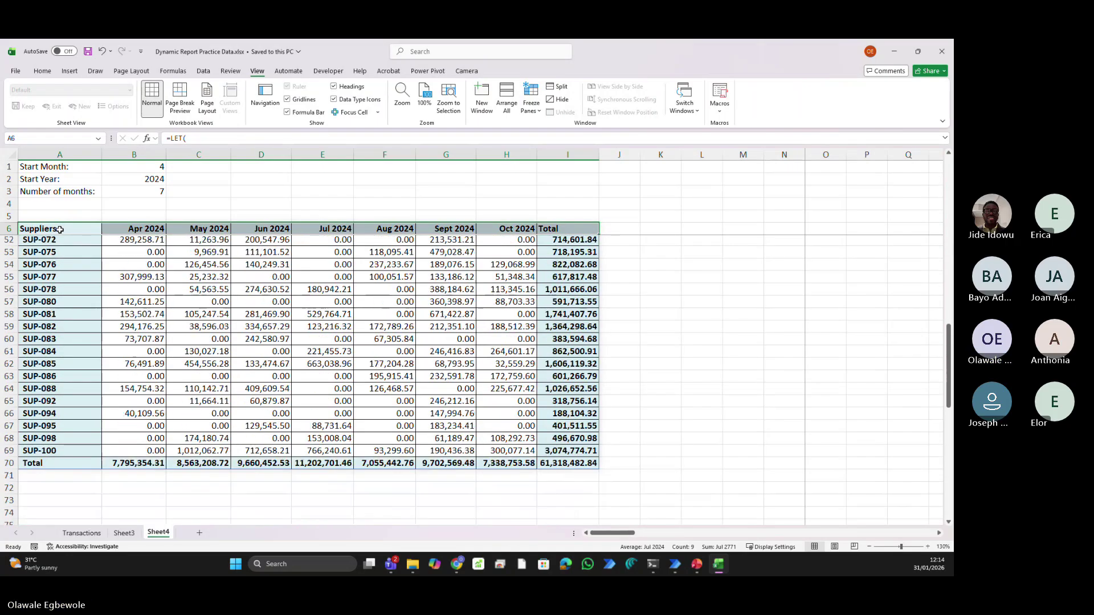
scroll(59, 229, "up", 20)
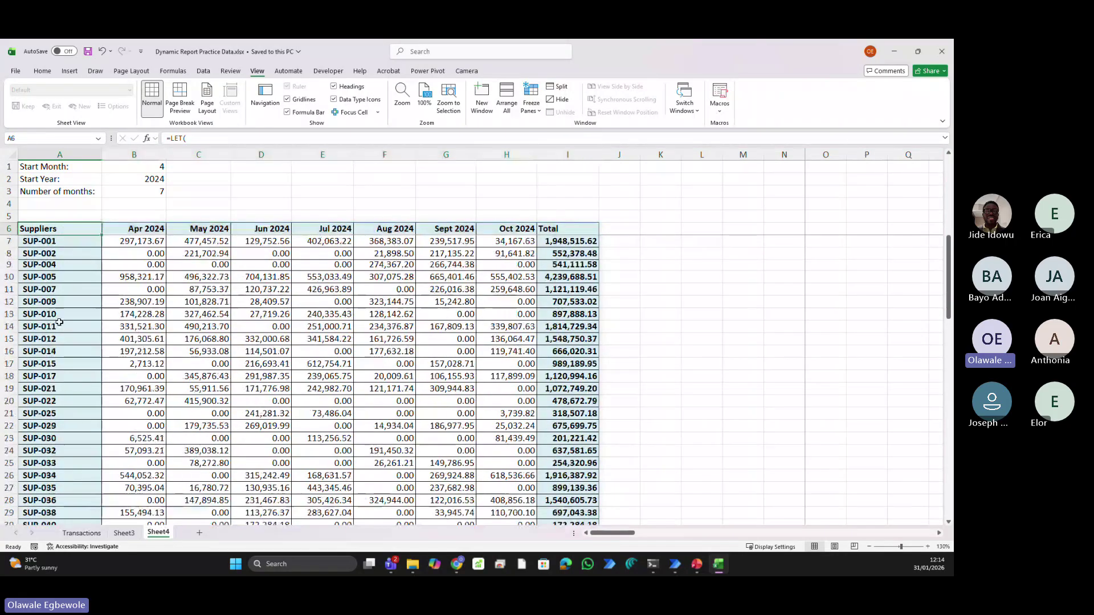
left_click_drag(57, 241, 66, 543)
Set Number of months in B3 on Sheet4 to 1 and select the supplier column from its header to the Total row
left_click(146, 193)
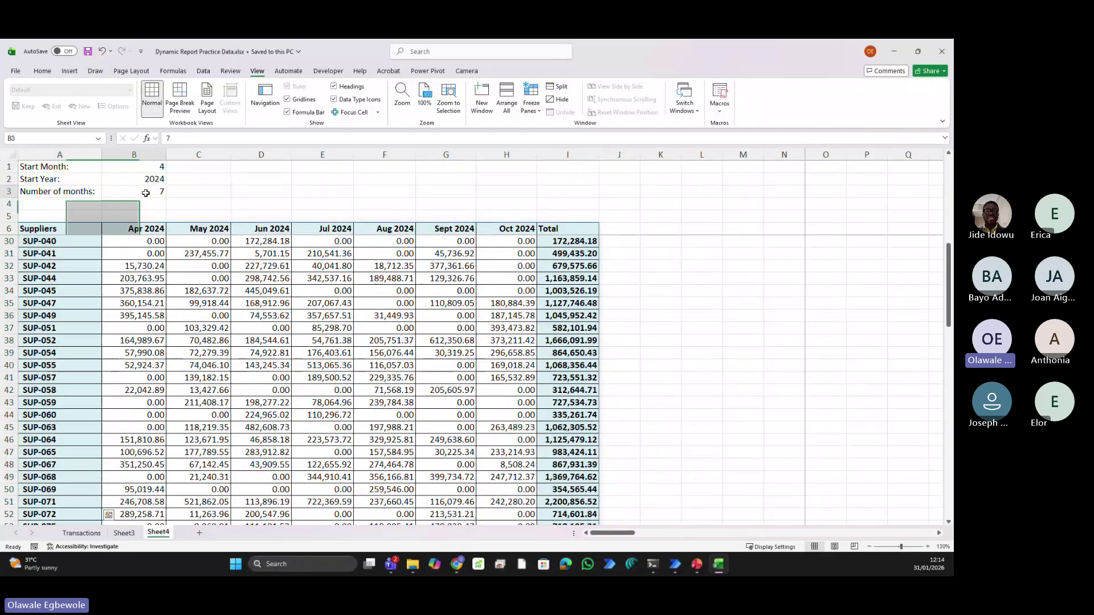
type("1")
key("Tab")
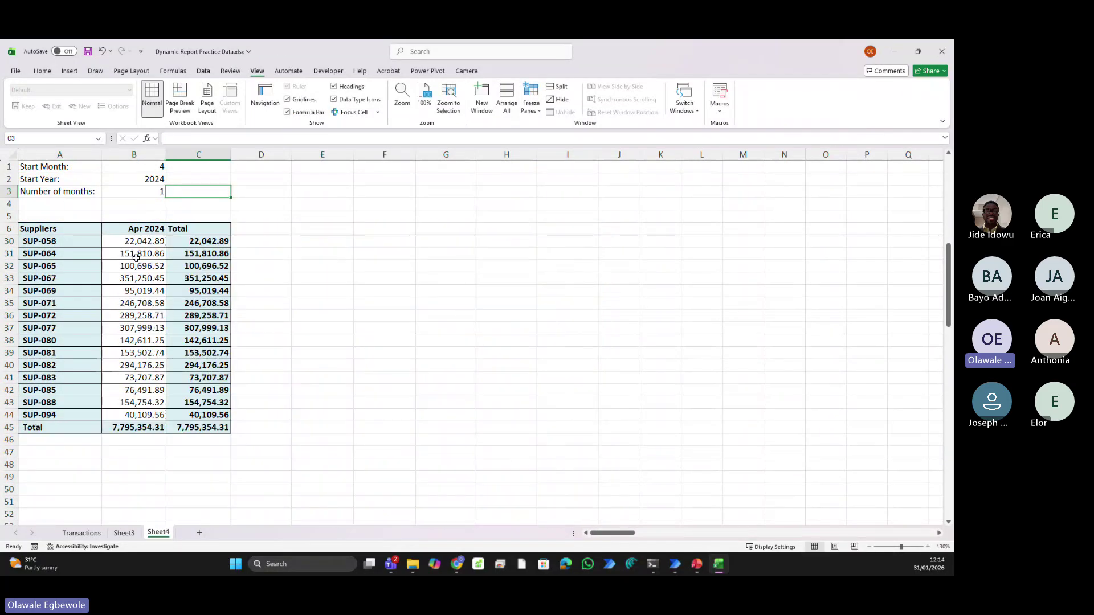
scroll(136, 260, "up", 5)
scroll(114, 245, "down", 4)
left_click(80, 229)
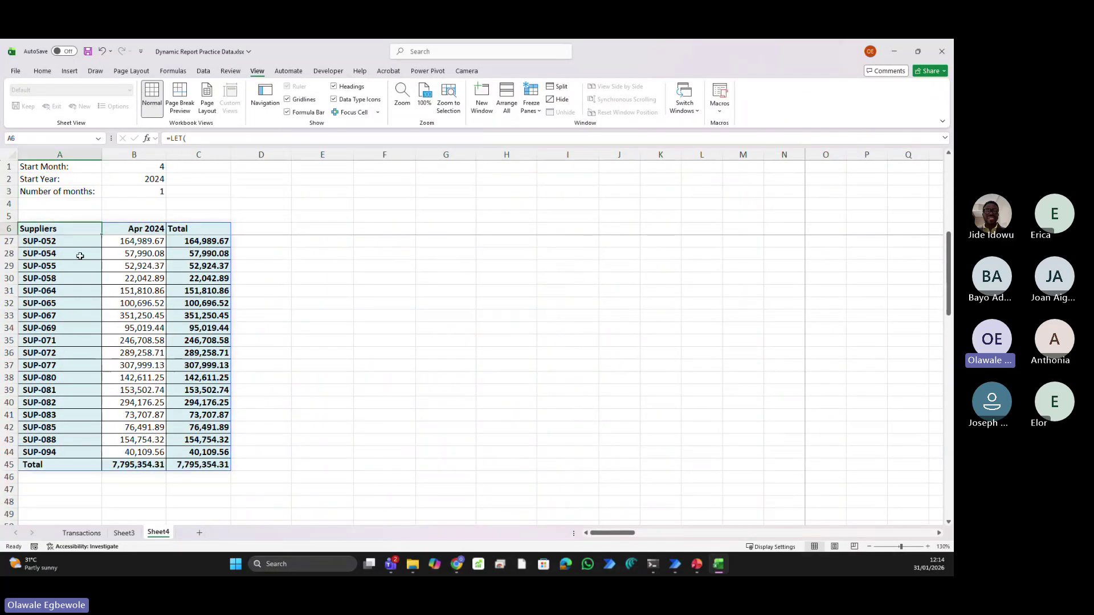
left_click(78, 470, "shift")
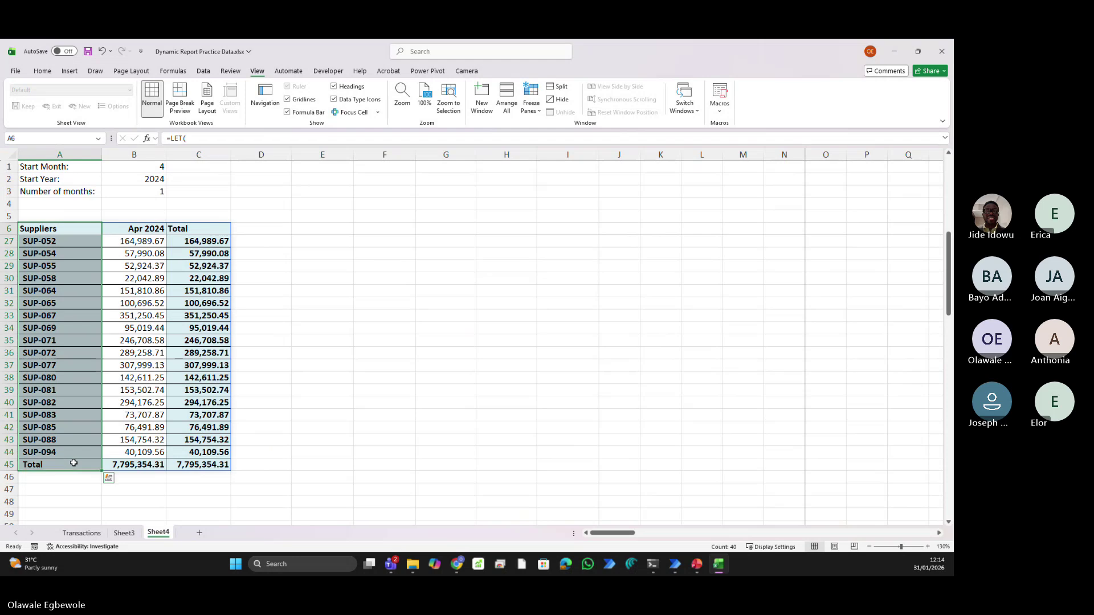
Set Number of months in B3 on Sheet4 to 2 and examine the month blocks and the Total column
left_click(154, 190)
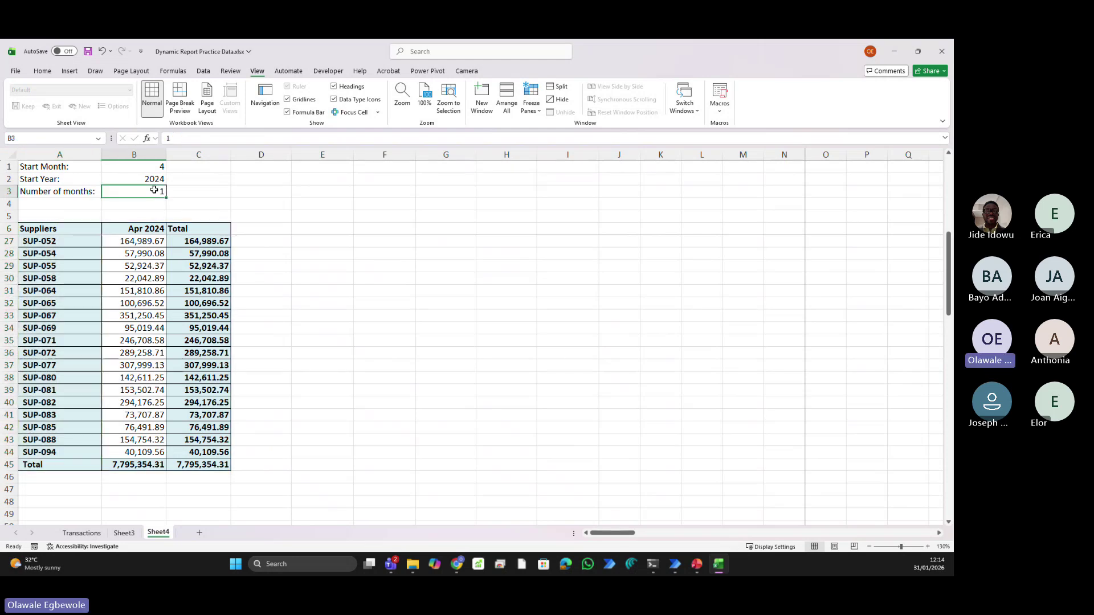
type("2")
key("Return")
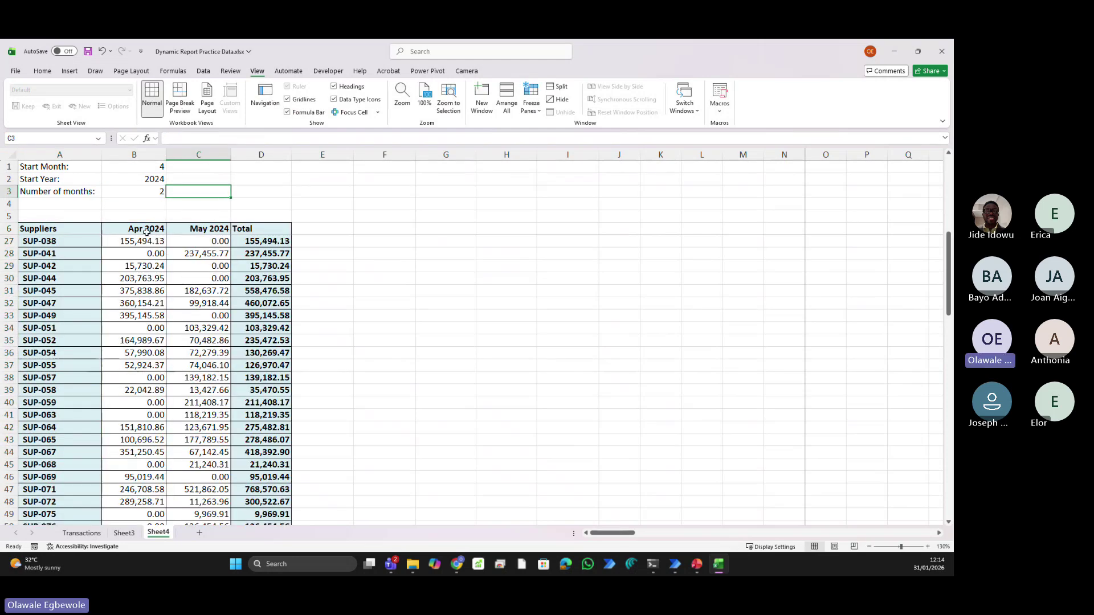
left_click(142, 229)
left_click_drag(142, 228, 205, 229)
scroll(185, 249, "down", 12)
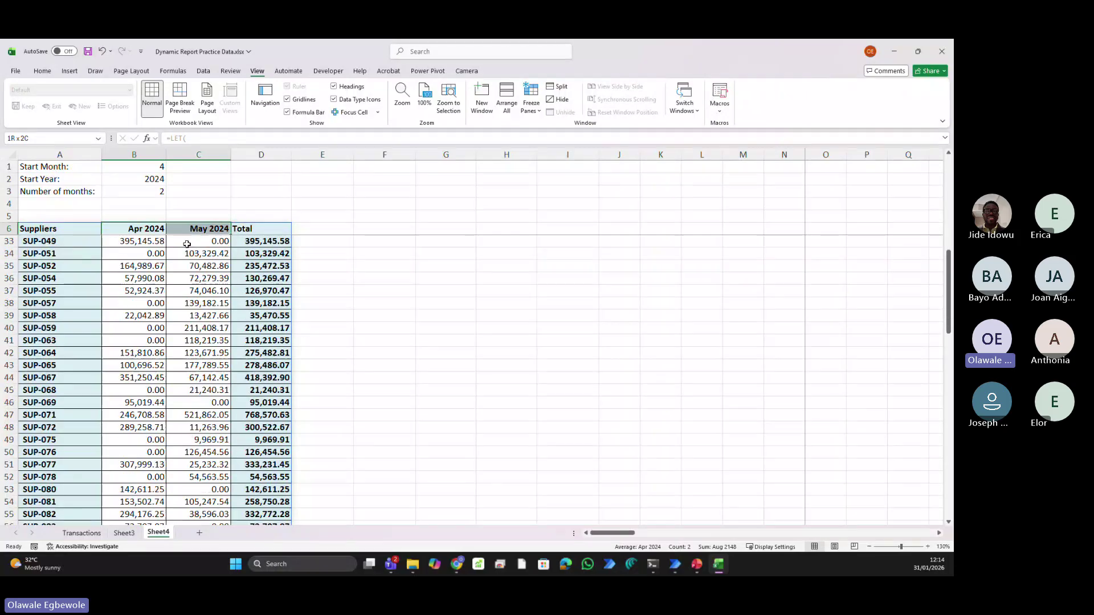
left_click_drag(127, 253, 178, 252)
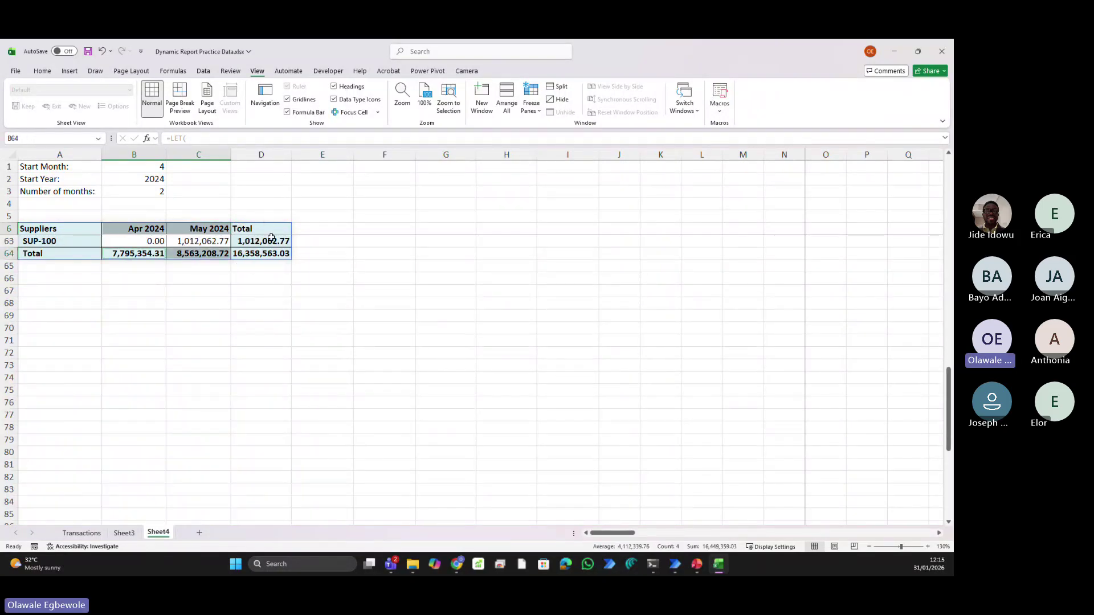
left_click_drag(267, 228, 264, 253)
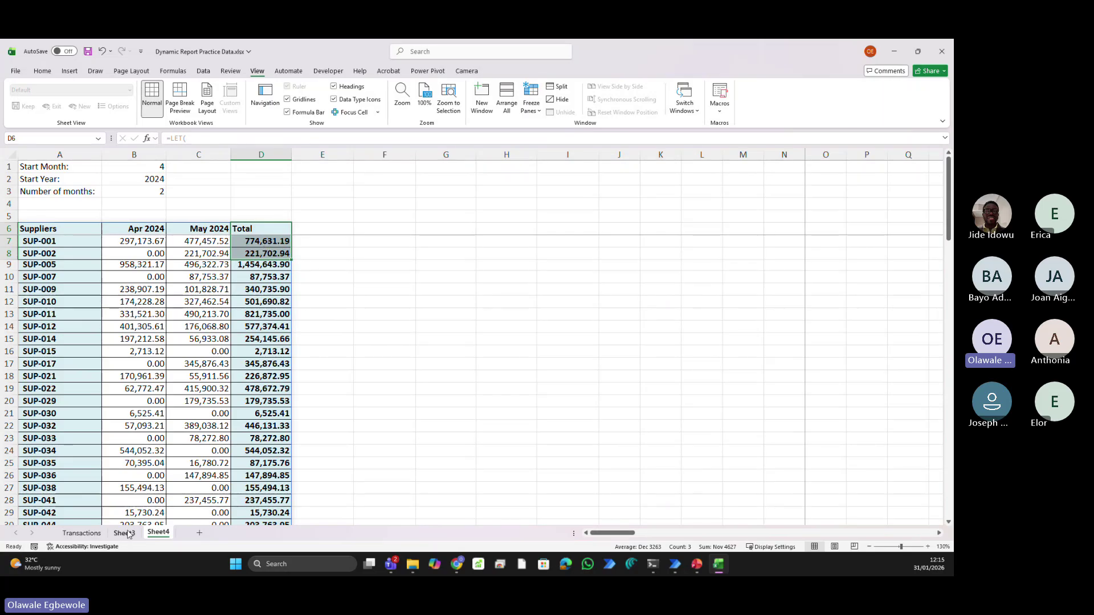
Add a new finalOutput name below the totals definition in the LET formula in A6 on Sheet3, leaving a blank line between them
left_click(82, 533)
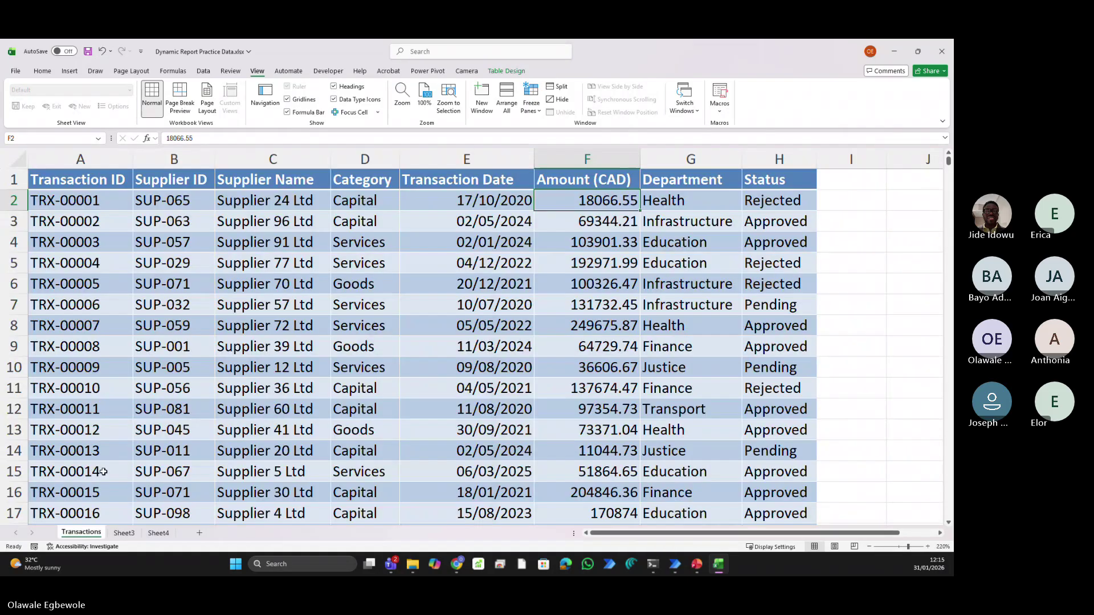
left_click(130, 534)
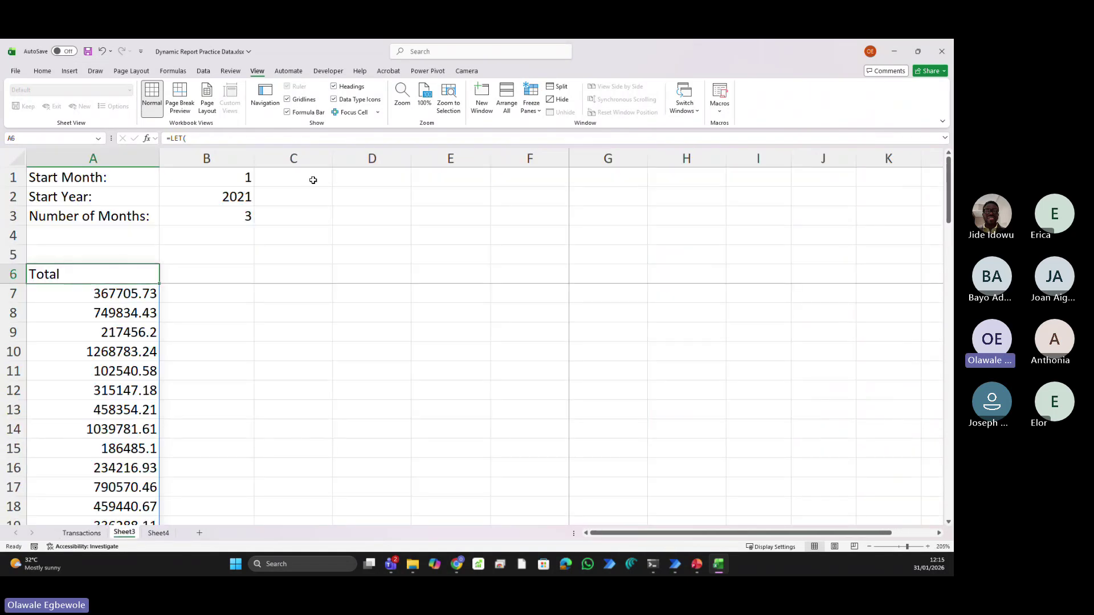
left_click_drag(300, 146, 335, 435)
scroll(326, 311, "down", 2)
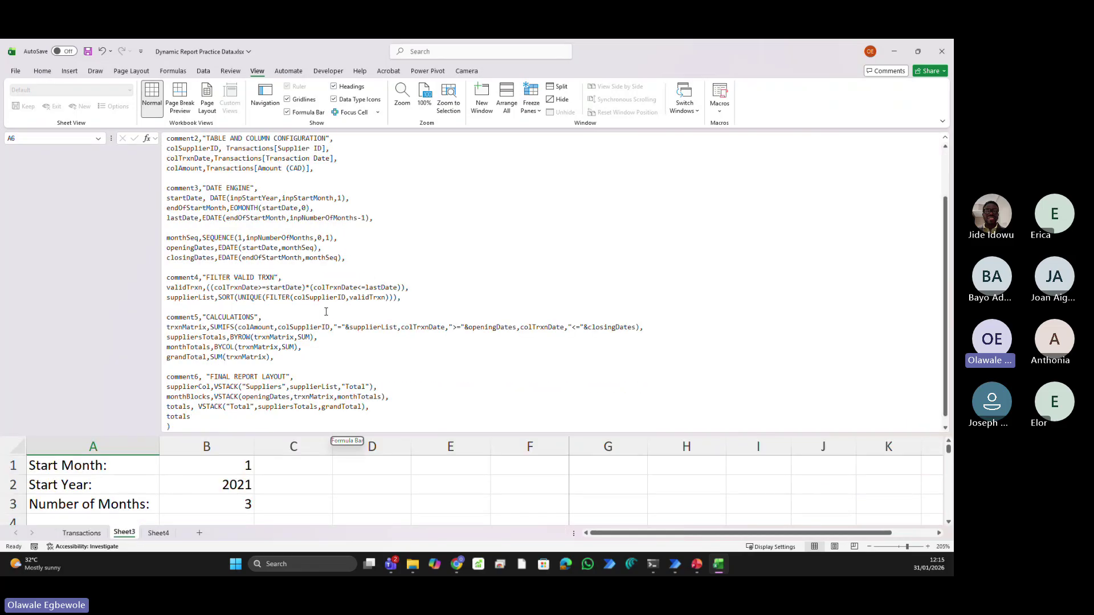
left_click(374, 411)
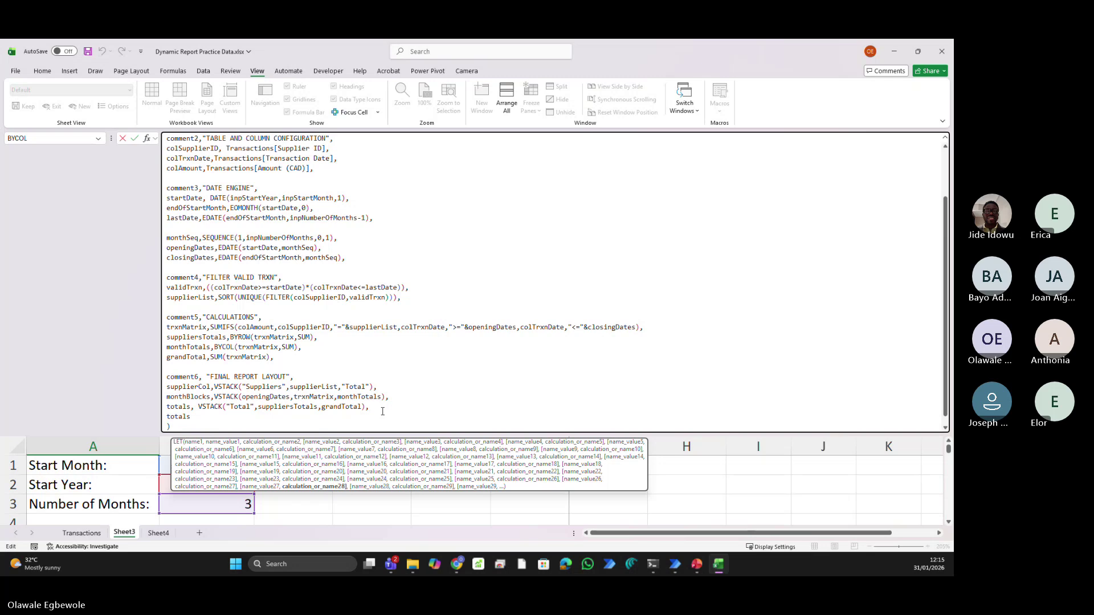
key("alt+Return")
key("alt+Return")
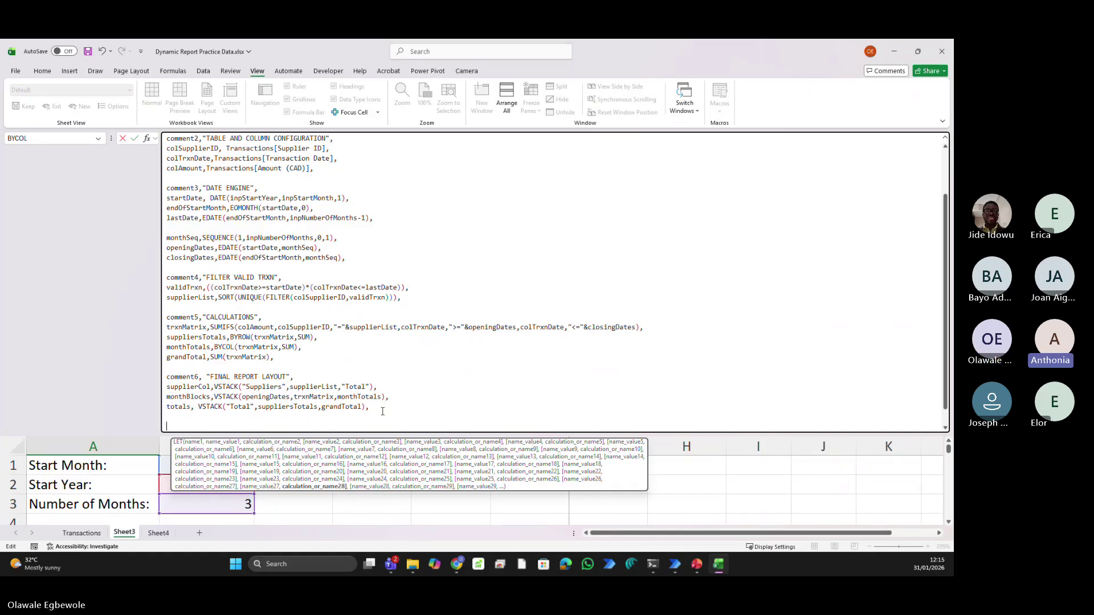
scroll(382, 411, "down", 1)
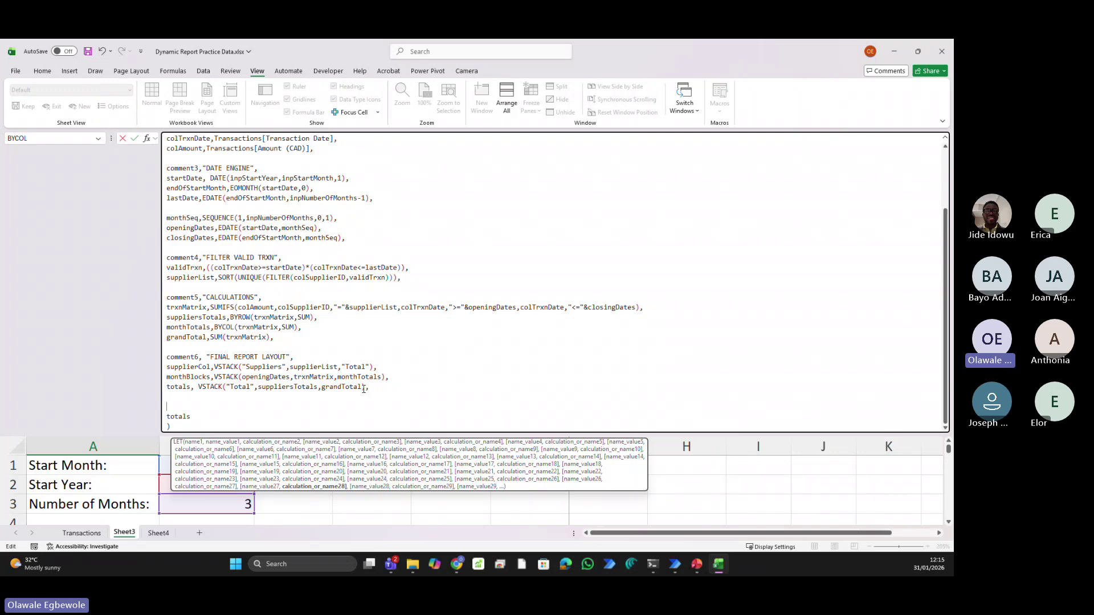
type("final")
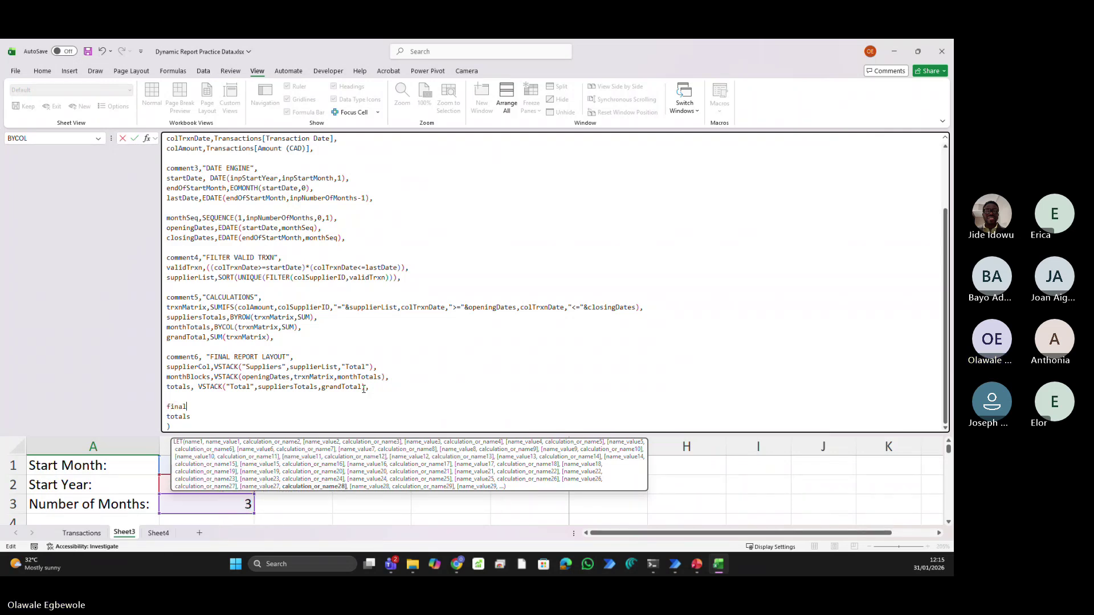
type("Out")
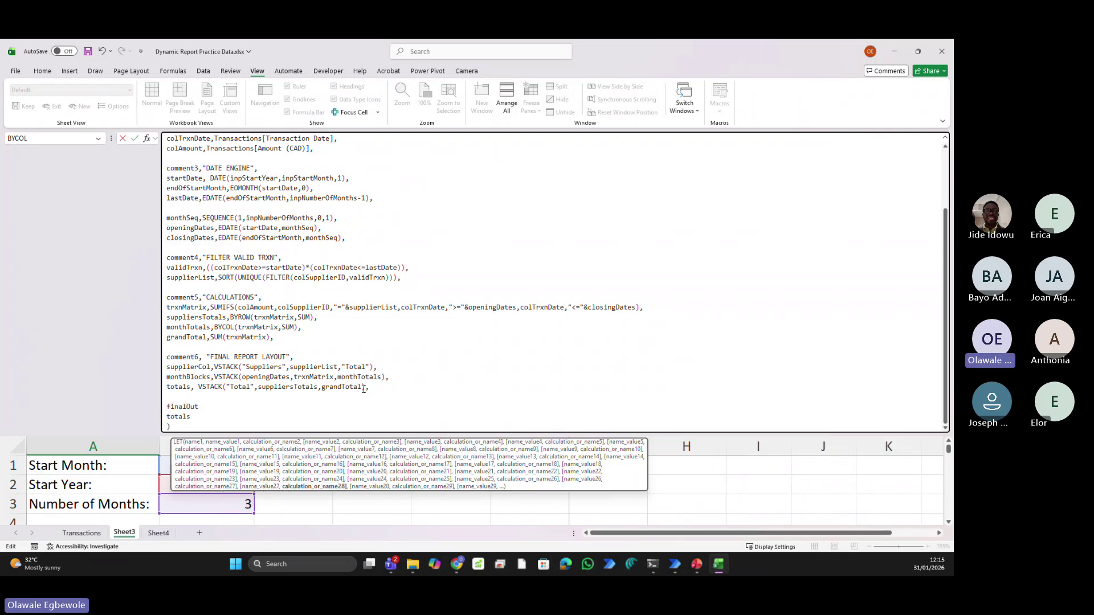
type("put,")
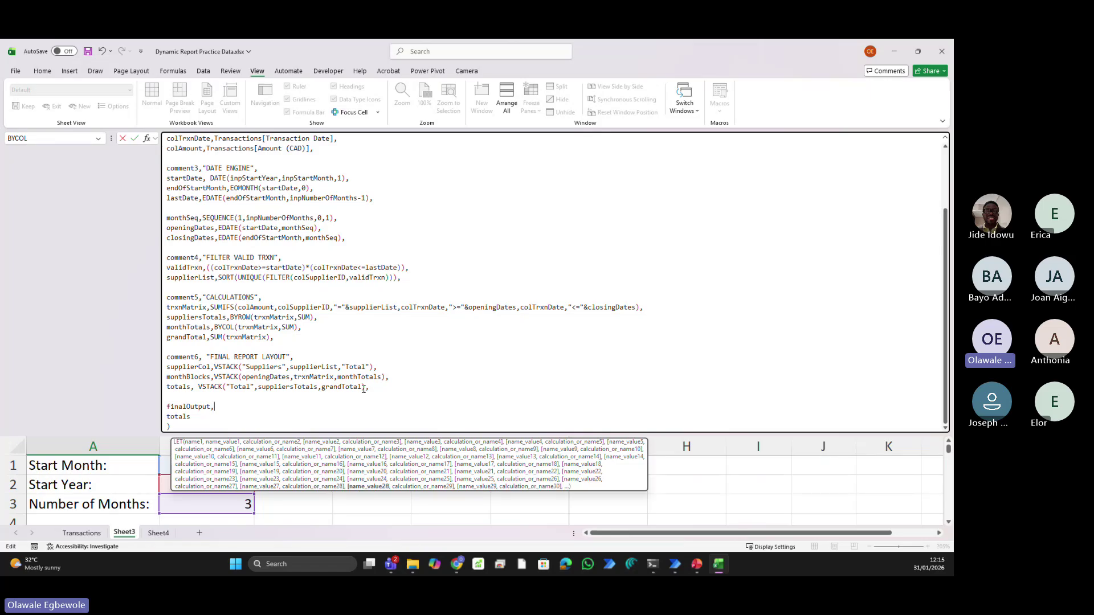
Define finalOutput as HSTACK(supplierCol,monthBlocks,totals) and end the definition with a comma
key("BackSpace")
type("hst")
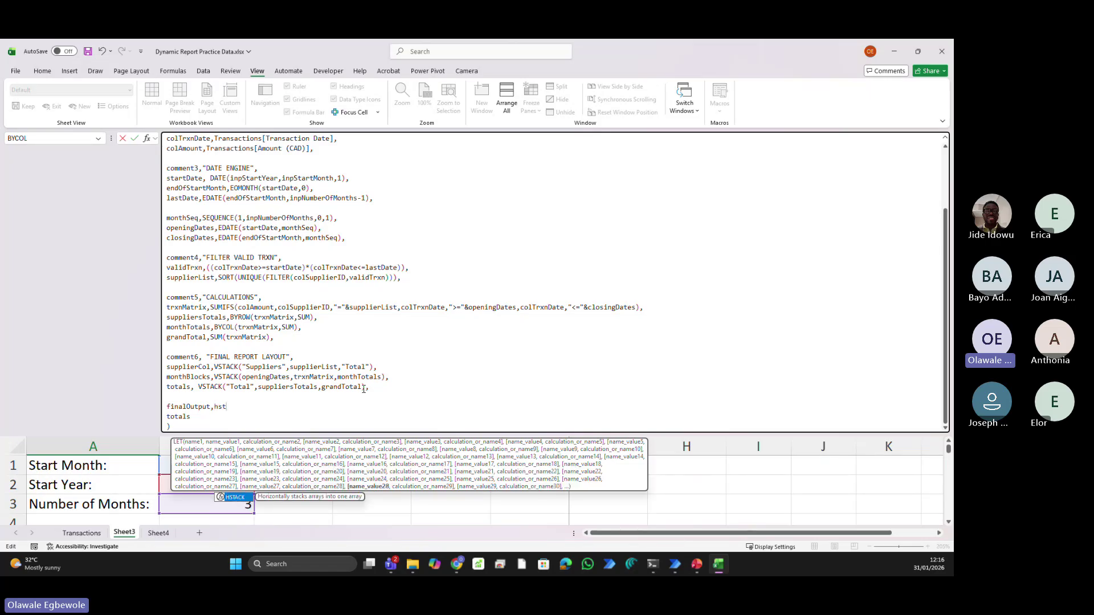
key("Tab")
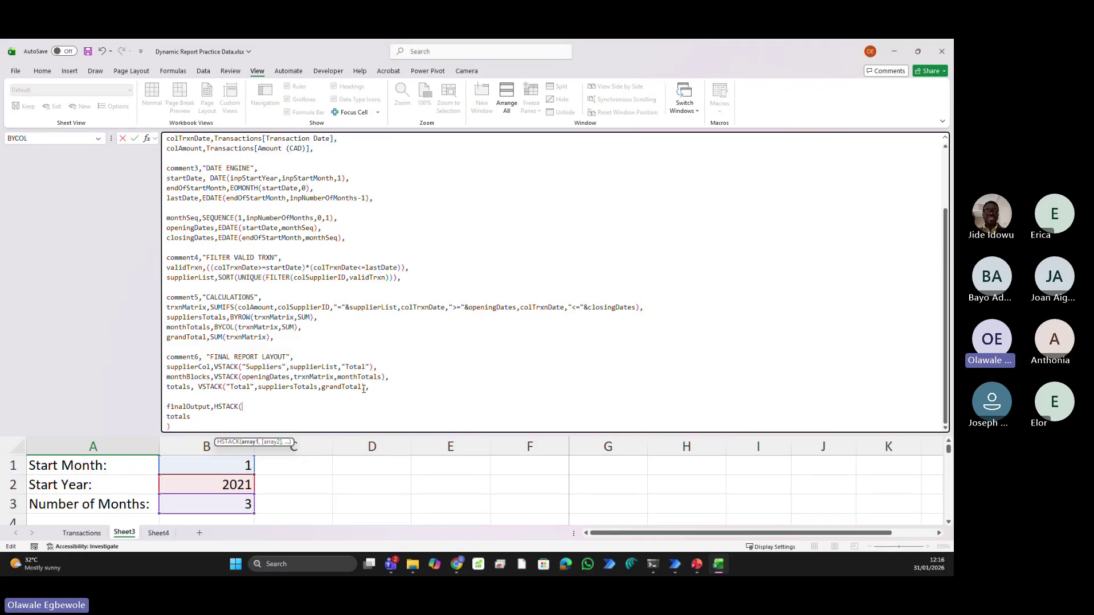
type("su")
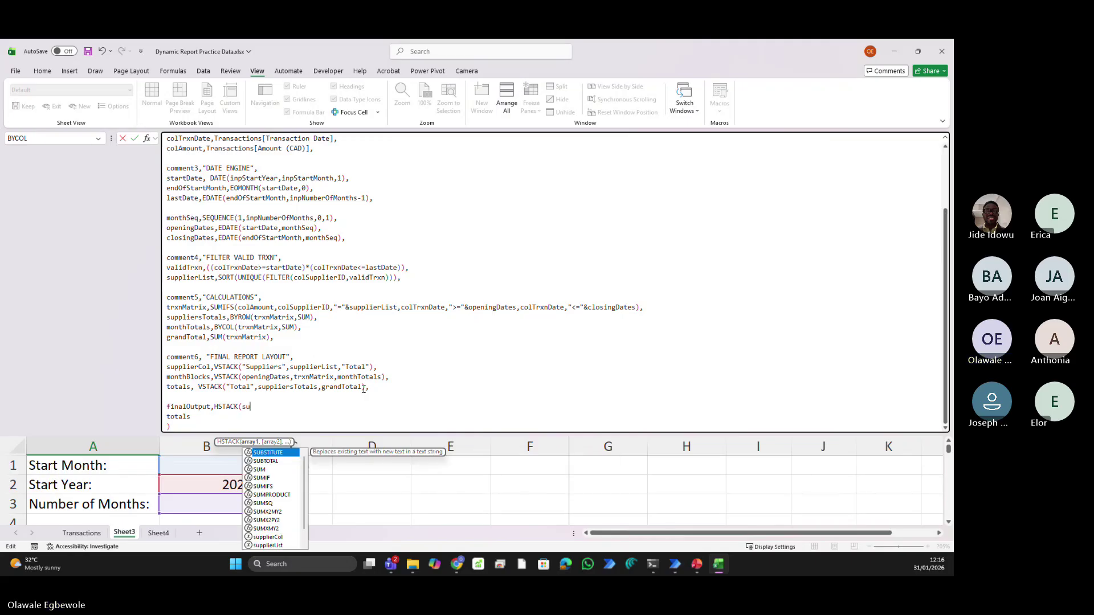
type("pp")
key("Tab")
type(",")
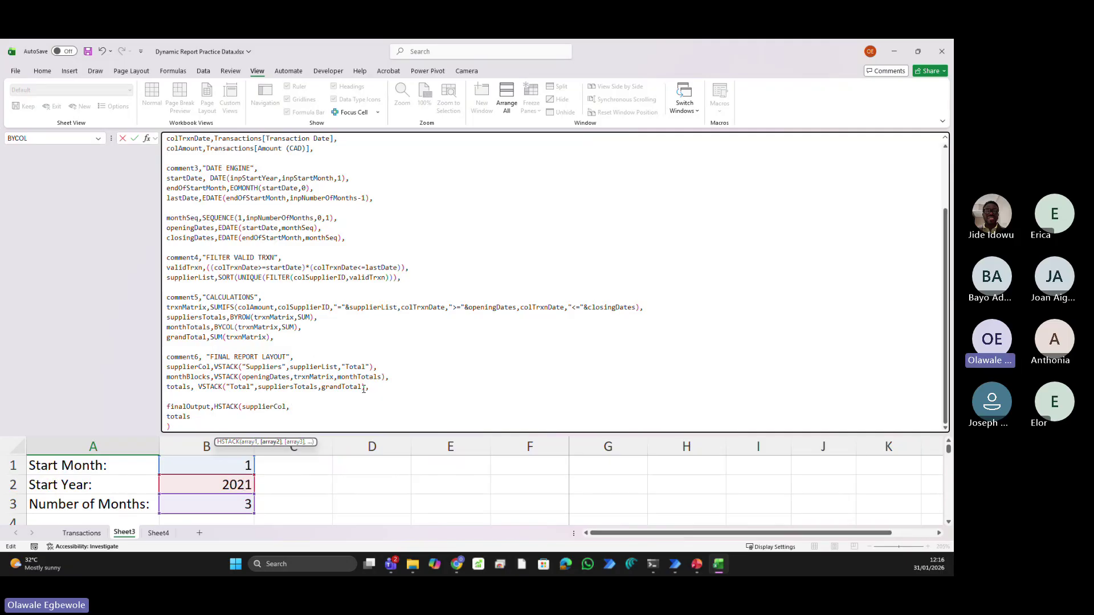
type("mon")
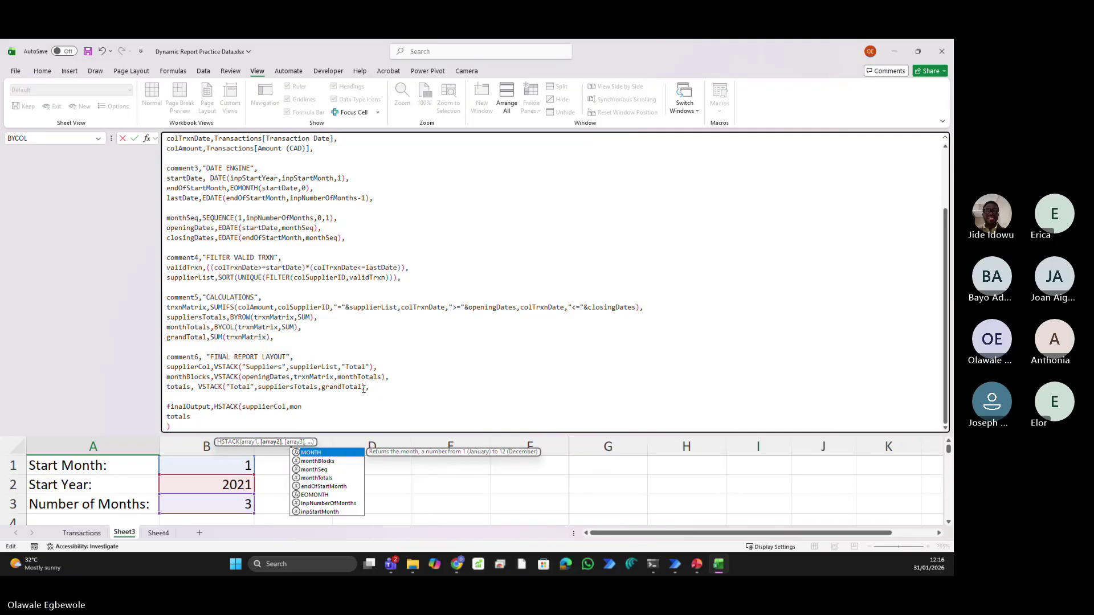
key("Down")
key("Tab")
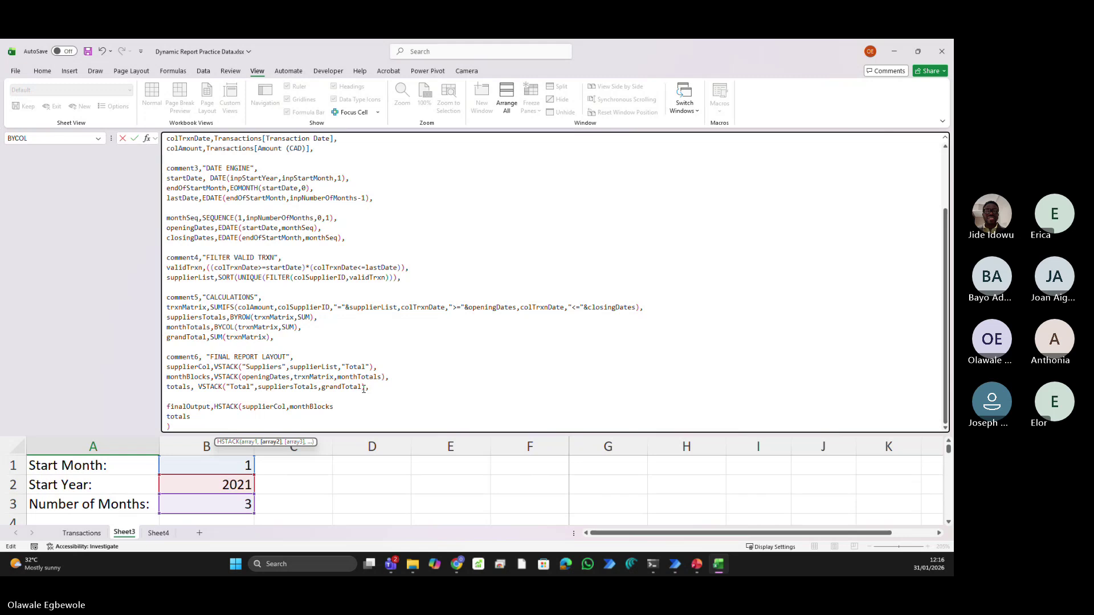
type(",totals")
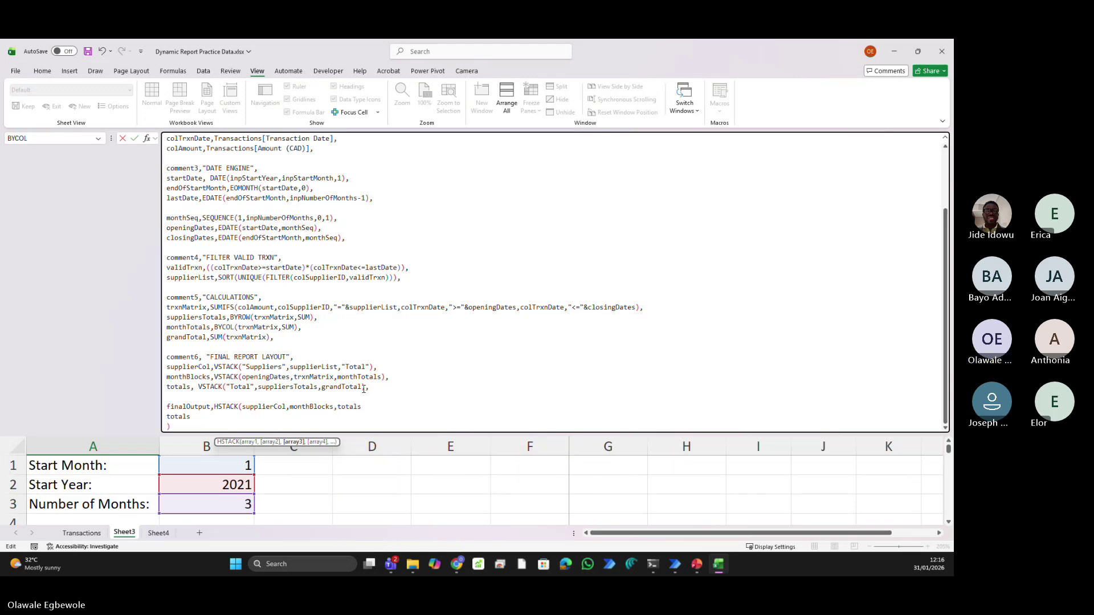
key("Right")
type(",")
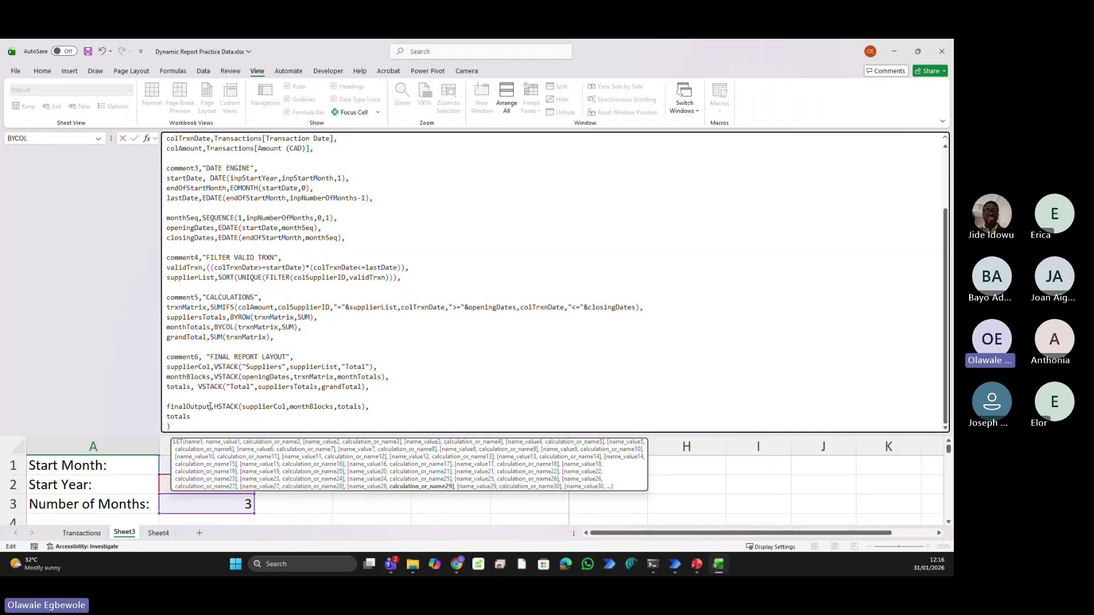
Replace totals with finalOutput as the LET formula's returned result, commit the formula, and shrink the expanded formula area to a few lines
left_click_drag(211, 406, 166, 407)
key("ctrl+c")
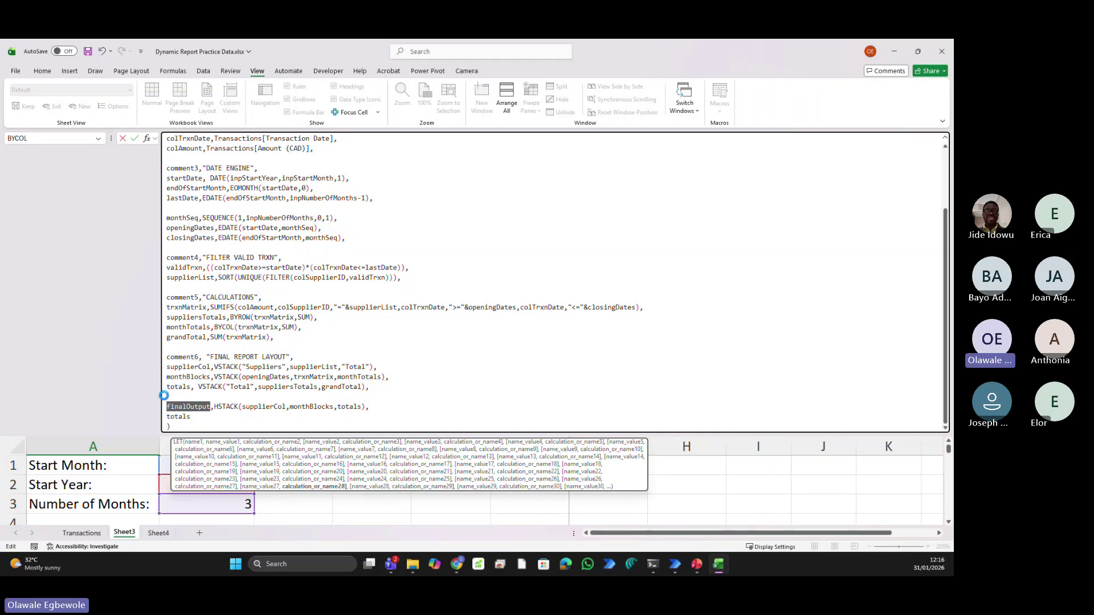
left_click_drag(166, 417, 198, 418)
key("ctrl+v")
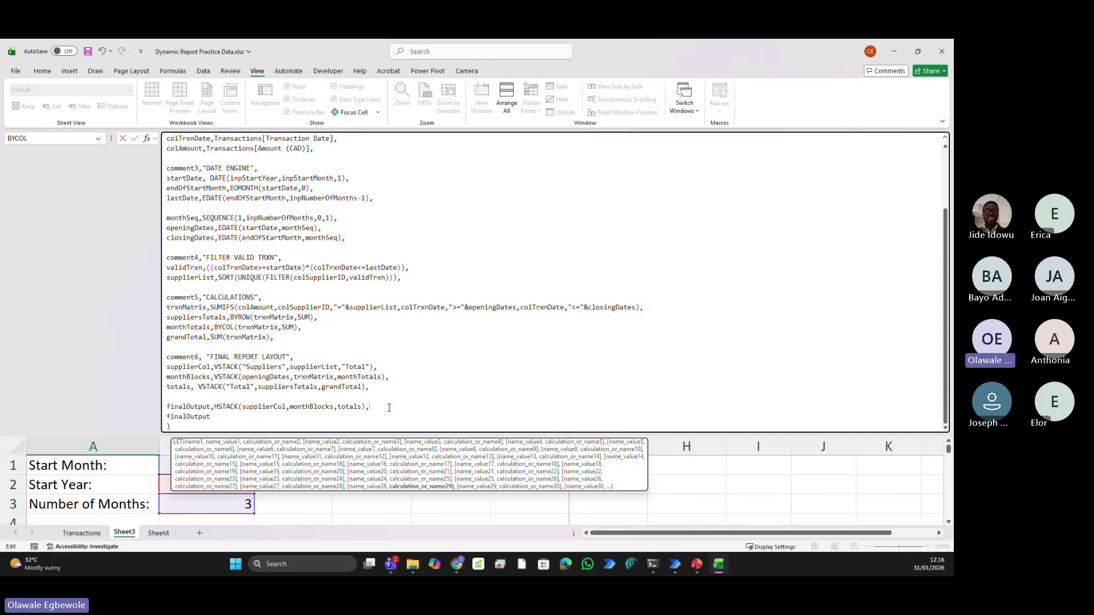
key("alt+Return")
key("alt+Return")
key("Escape")
left_click_drag(386, 433, 402, 165)
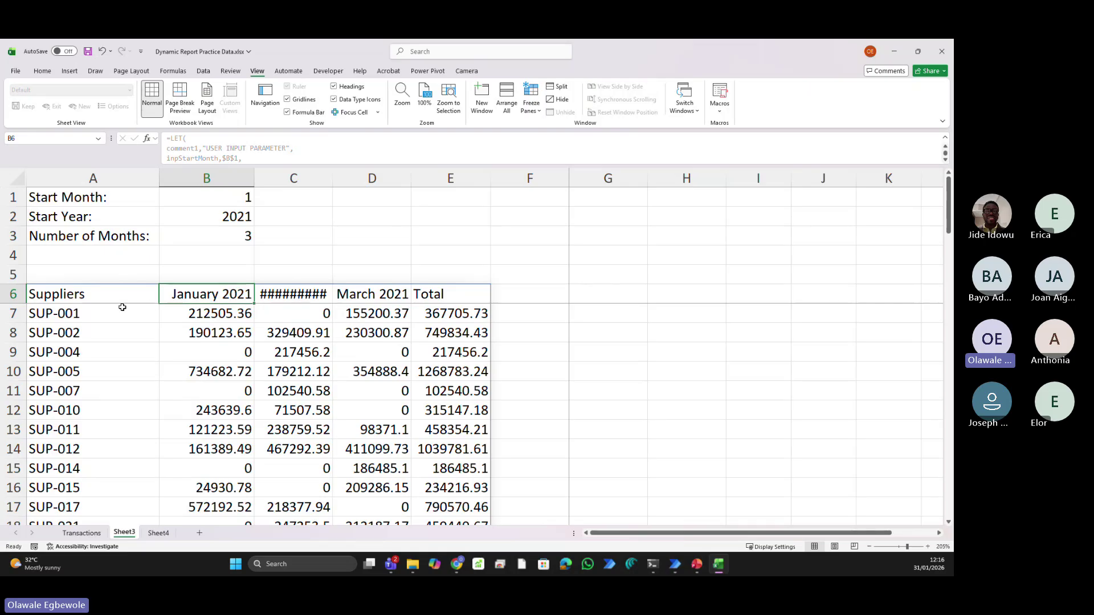
Apply the custom format mmmm yyyy to the header row A6:E6 and autofit column C
left_click(80, 295)
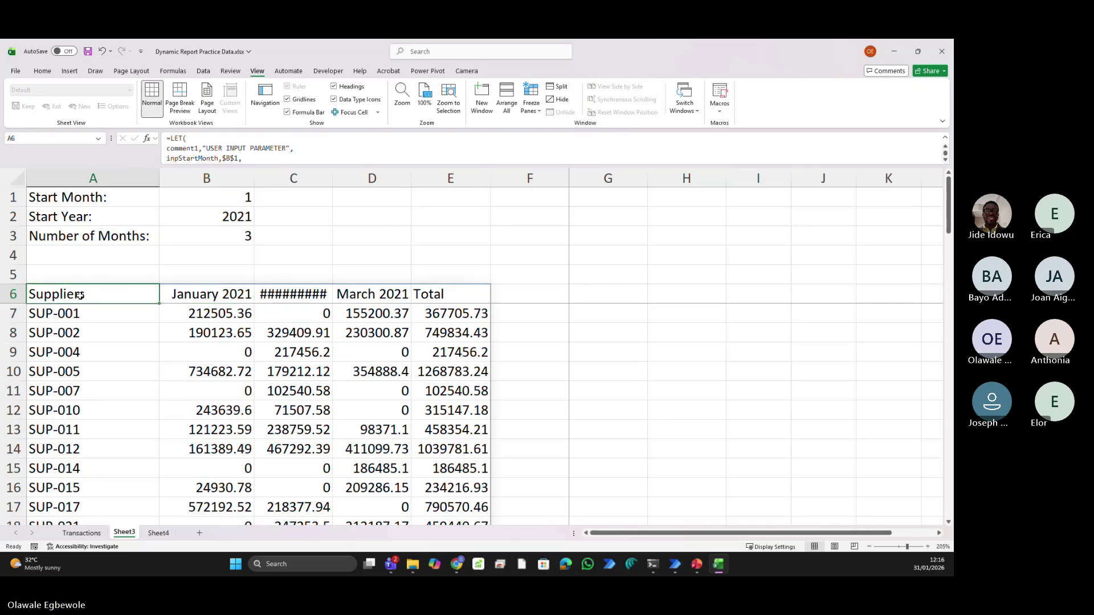
key("ctrl+shift+Right")
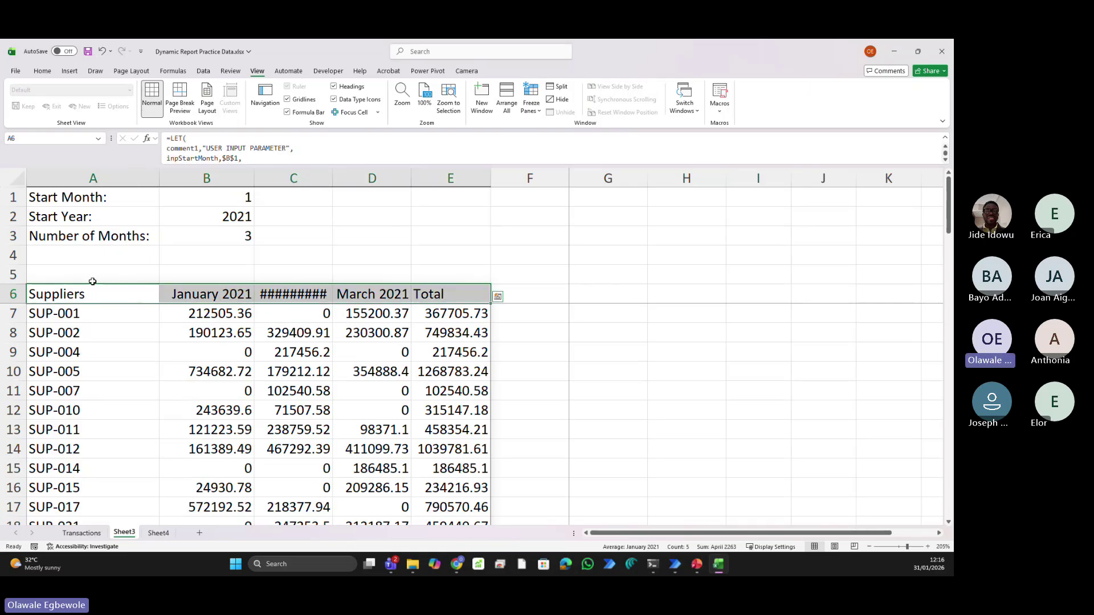
key("ctrl+1")
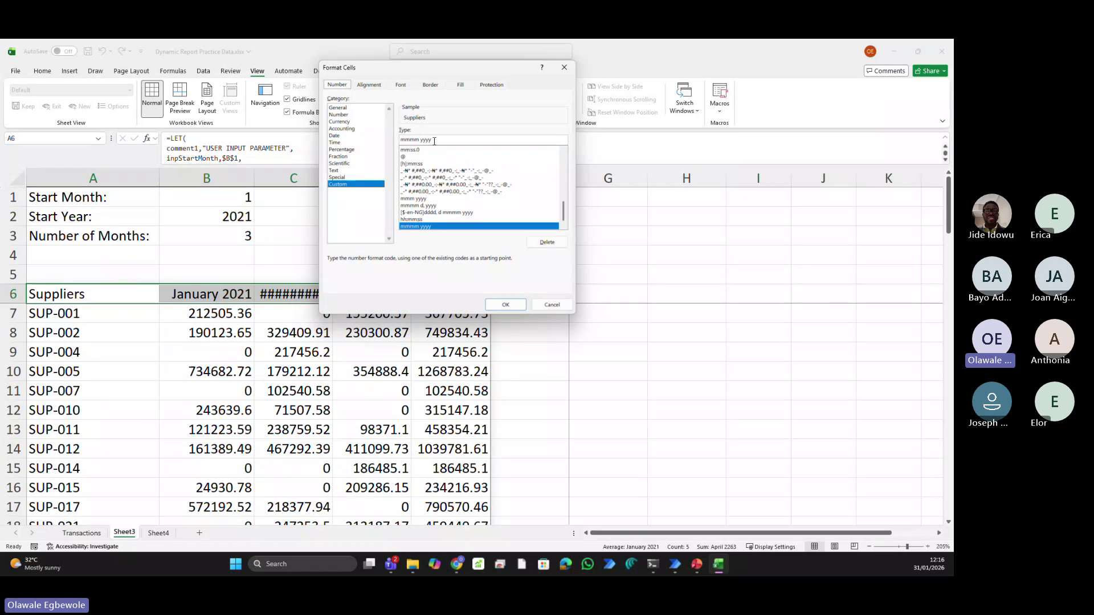
left_click(434, 141)
left_click(505, 304)
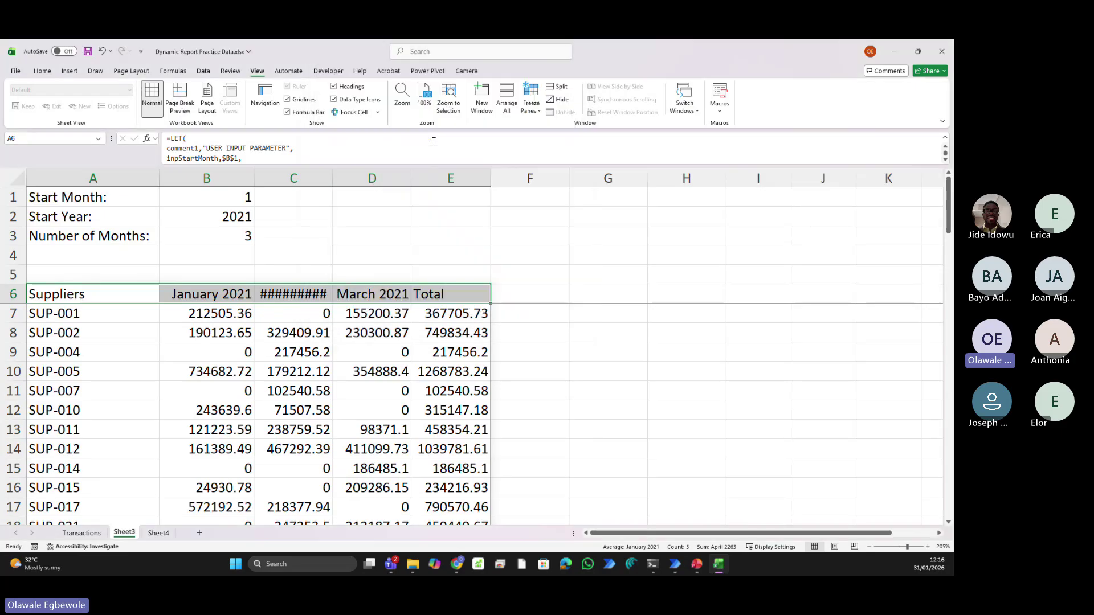
double_click(333, 179)
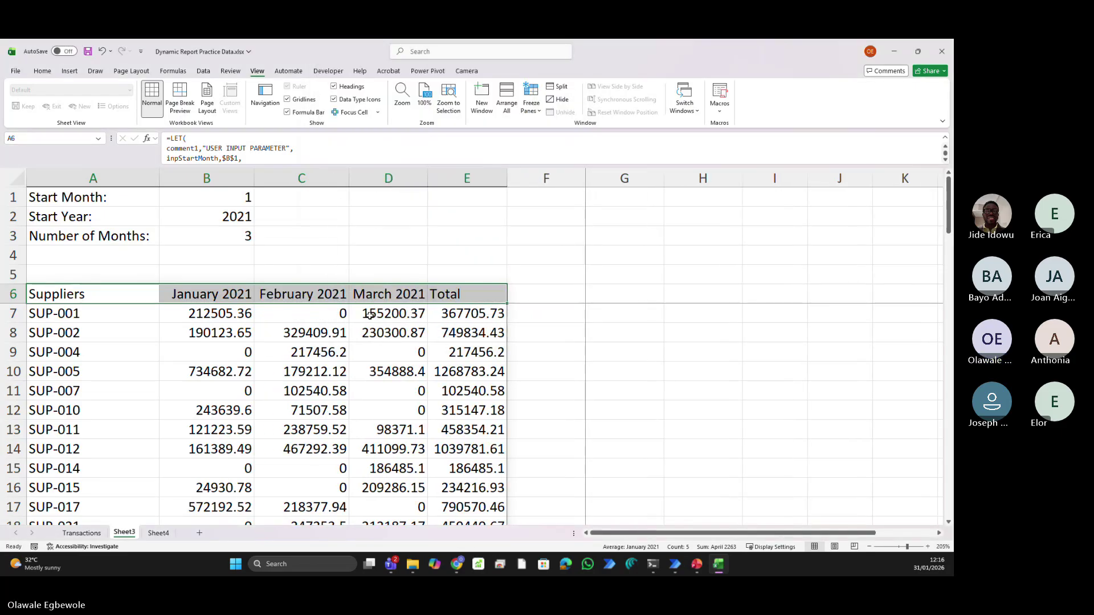
Look through the supplier rows of the combined report and save the workbook
scroll(376, 336, "down", 4)
scroll(380, 339, "down", 3)
scroll(380, 338, "up", 7)
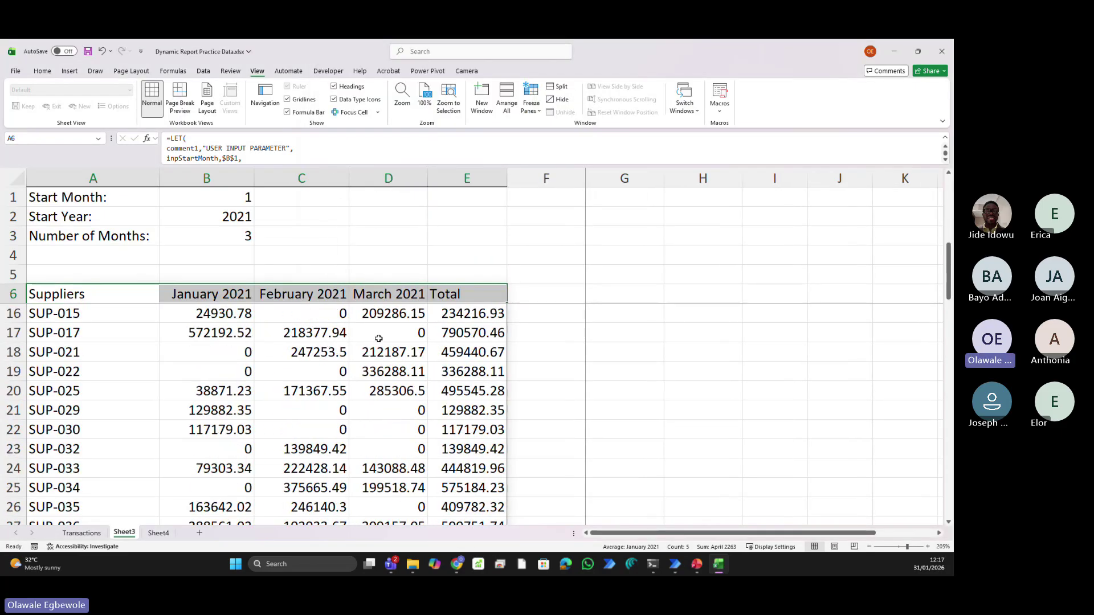
key("ctrl+s")
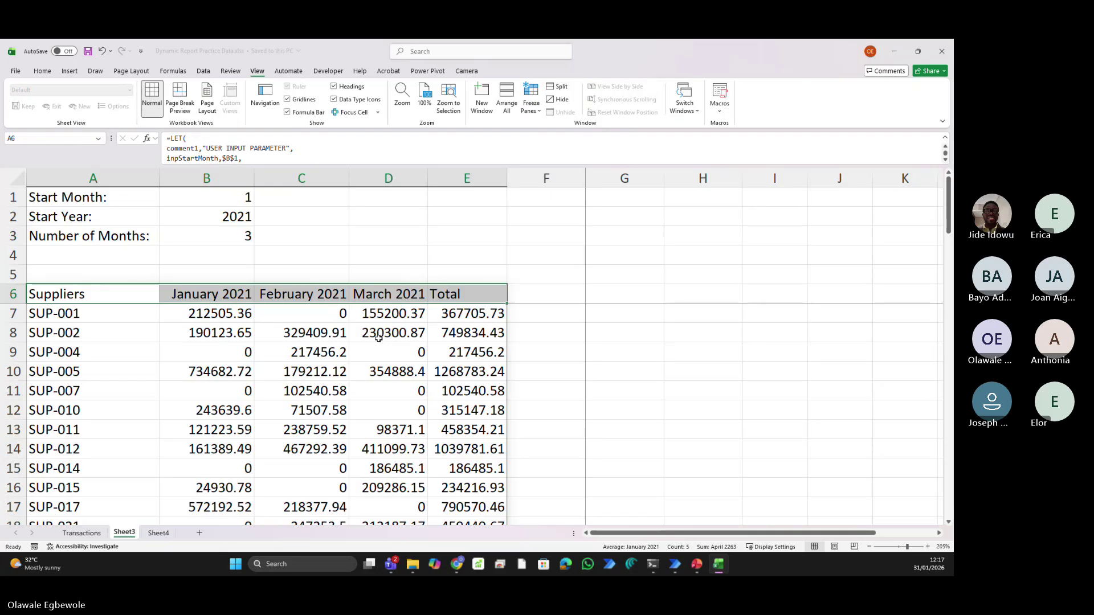
Examine the Sheet3 report down to its Total row and compare it with the Total row of the sample report on Sheet4
scroll(380, 337, "down", 7)
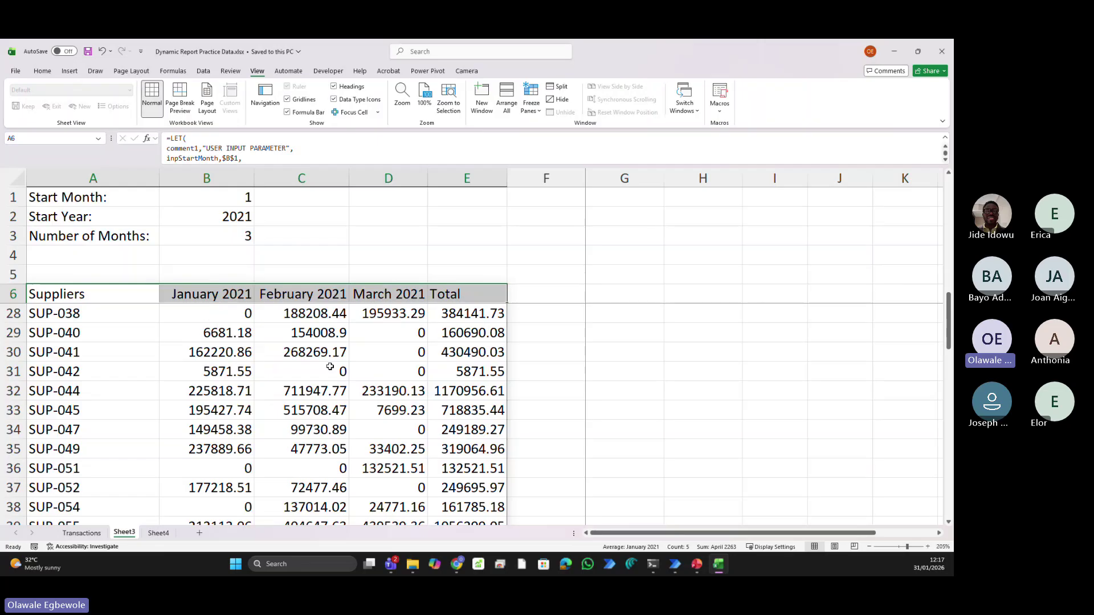
scroll(366, 316, "down", 14)
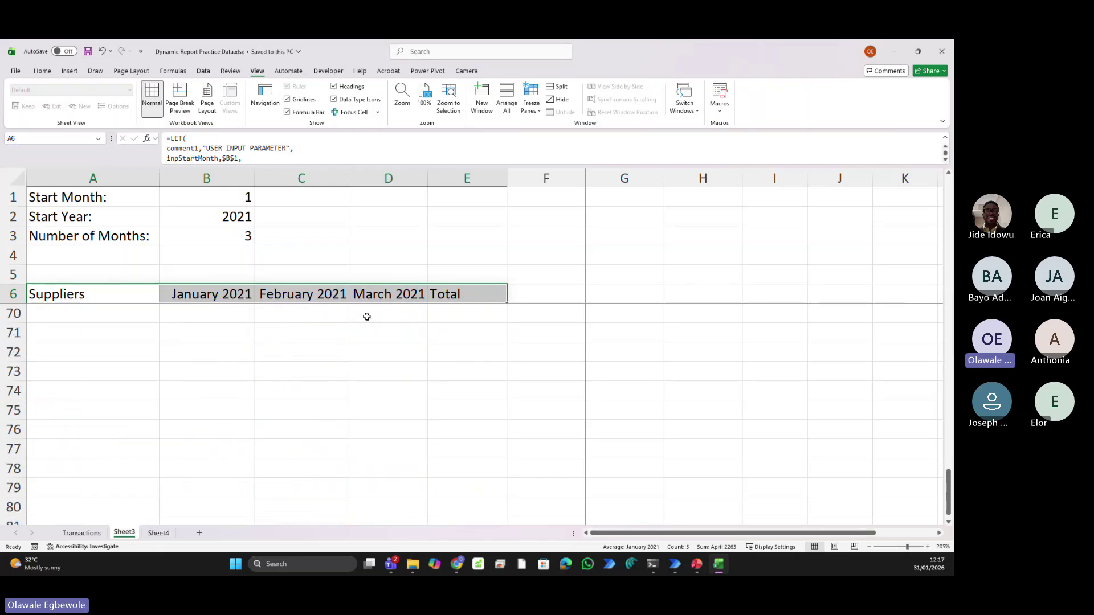
scroll(366, 315, "up", 4)
scroll(367, 316, "up", 3)
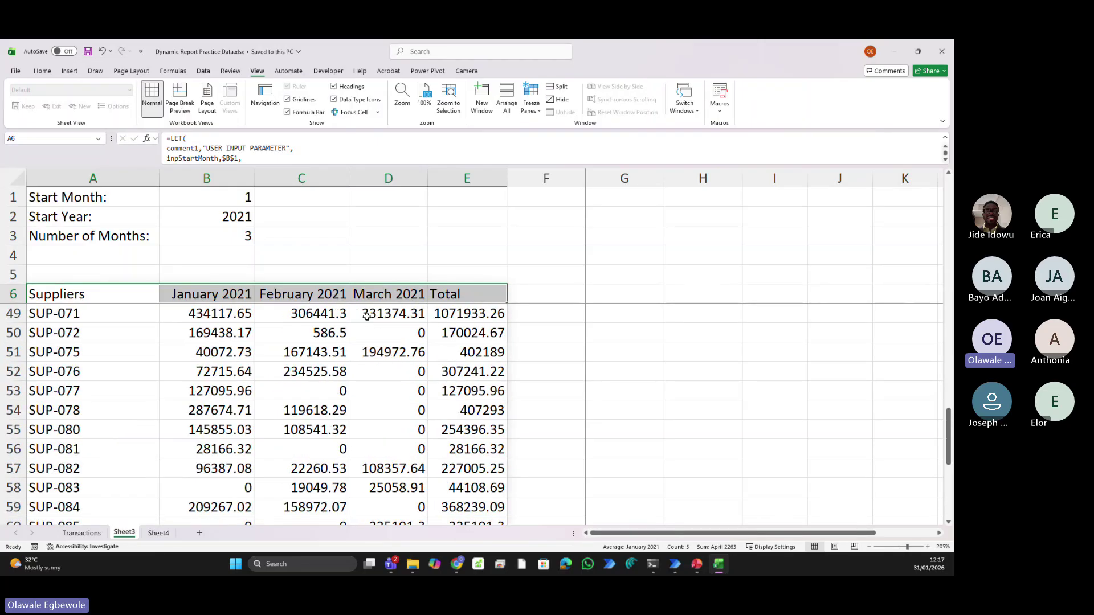
scroll(367, 317, "down", 5)
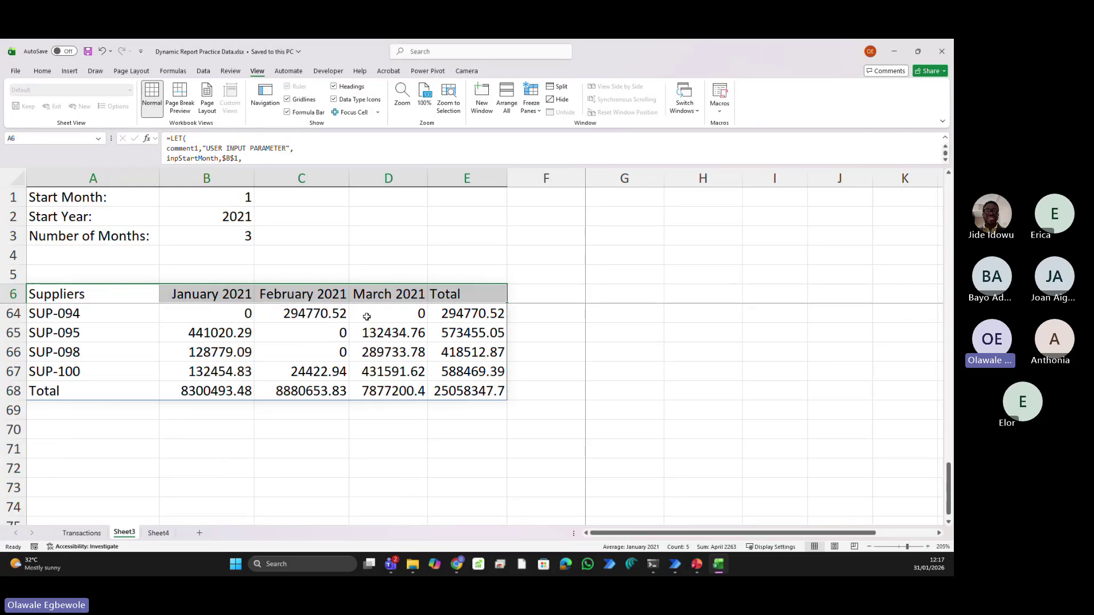
scroll(367, 317, "up", 3)
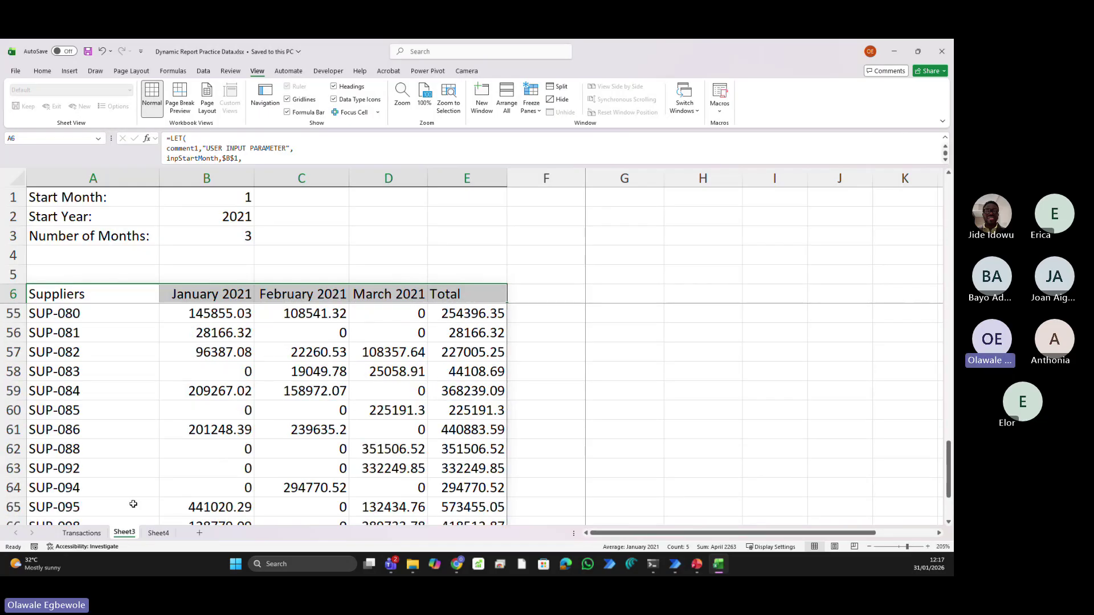
left_click(158, 532)
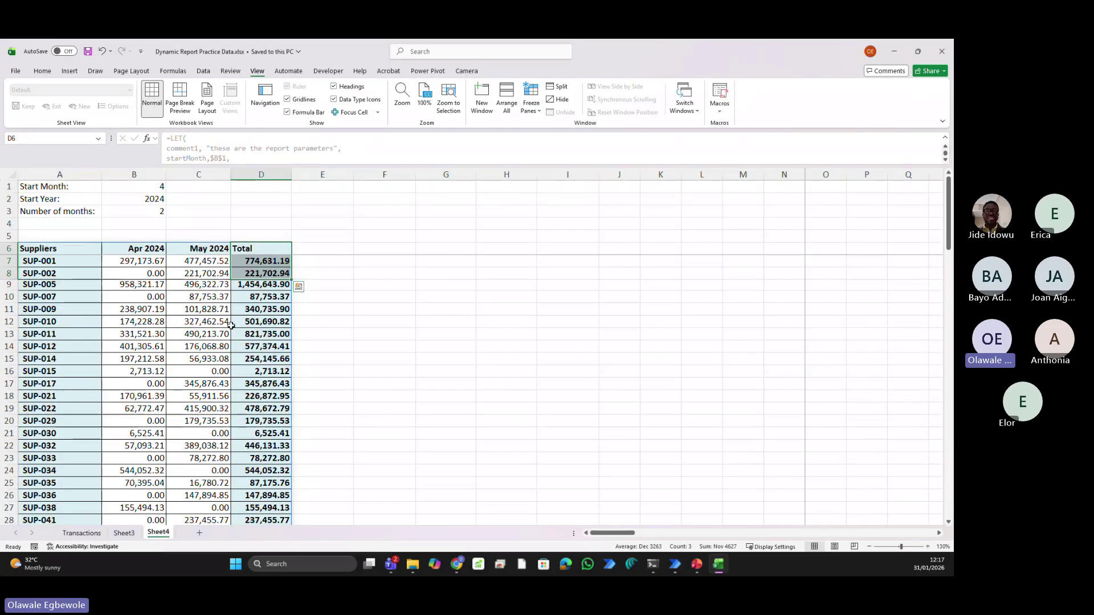
scroll(231, 324, "down", 15)
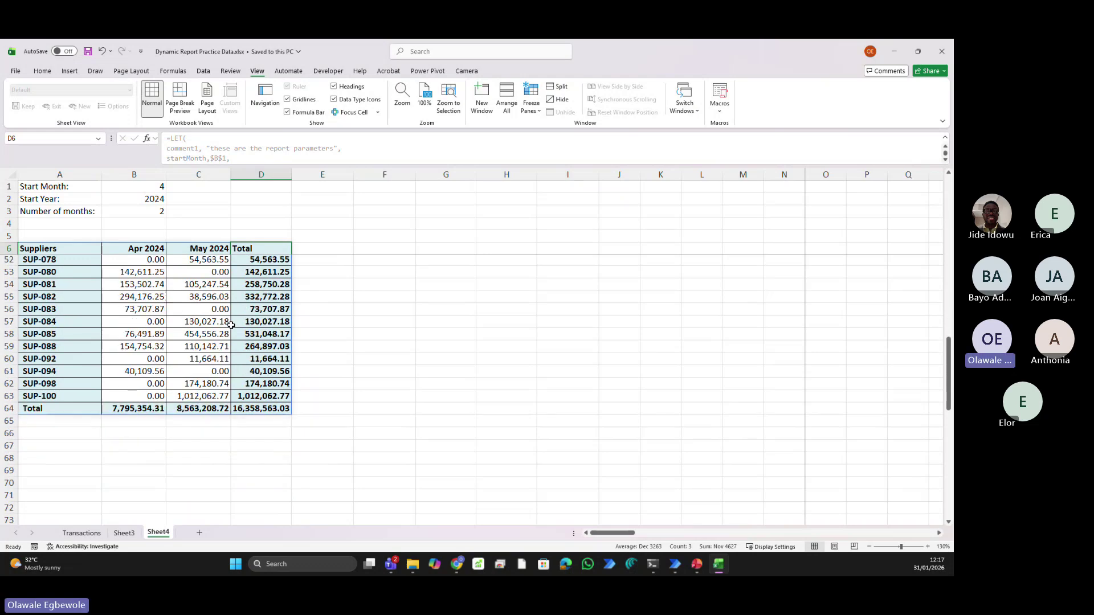
left_click(124, 533)
scroll(247, 333, "down", 4)
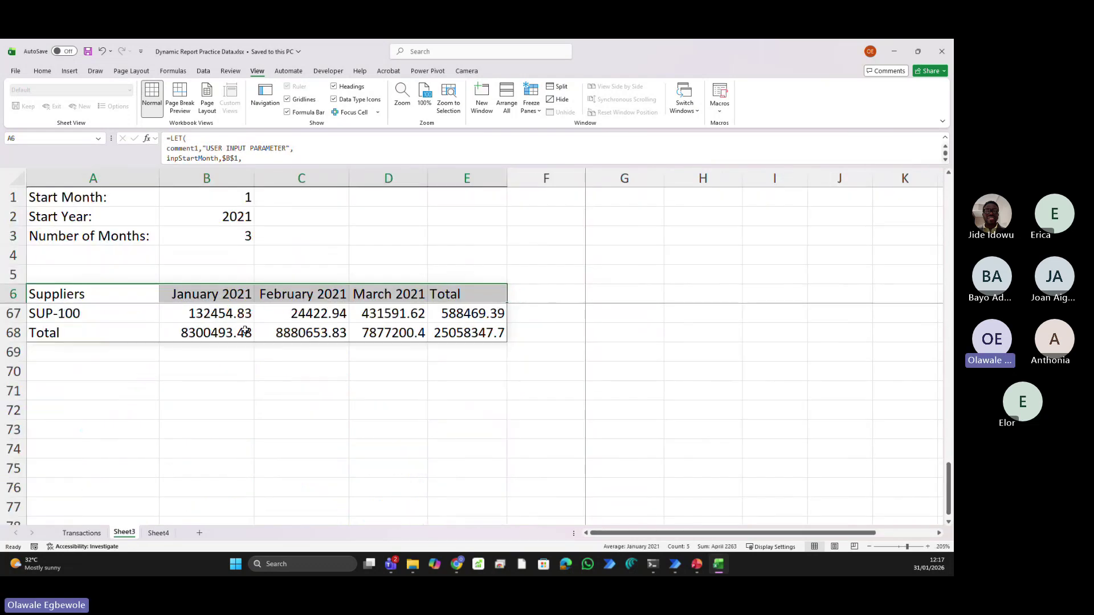
Start a new conditional formatting rule on A6:A405 that uses a formula to determine which cells to format
scroll(246, 331, "up", 1)
scroll(245, 330, "up", 1)
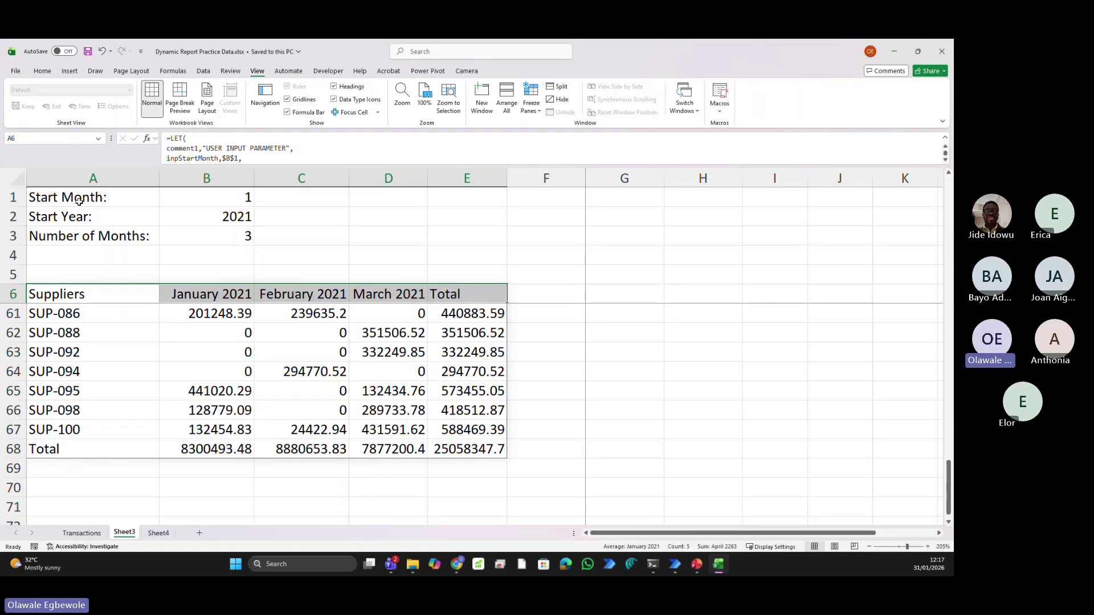
left_click(86, 294)
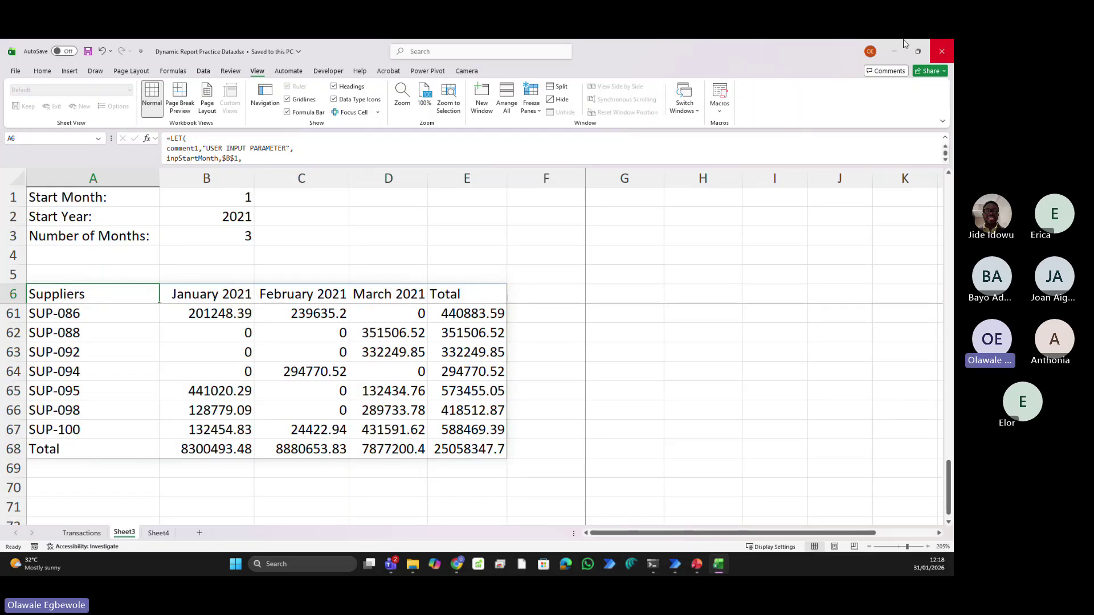
left_click(75, 140)
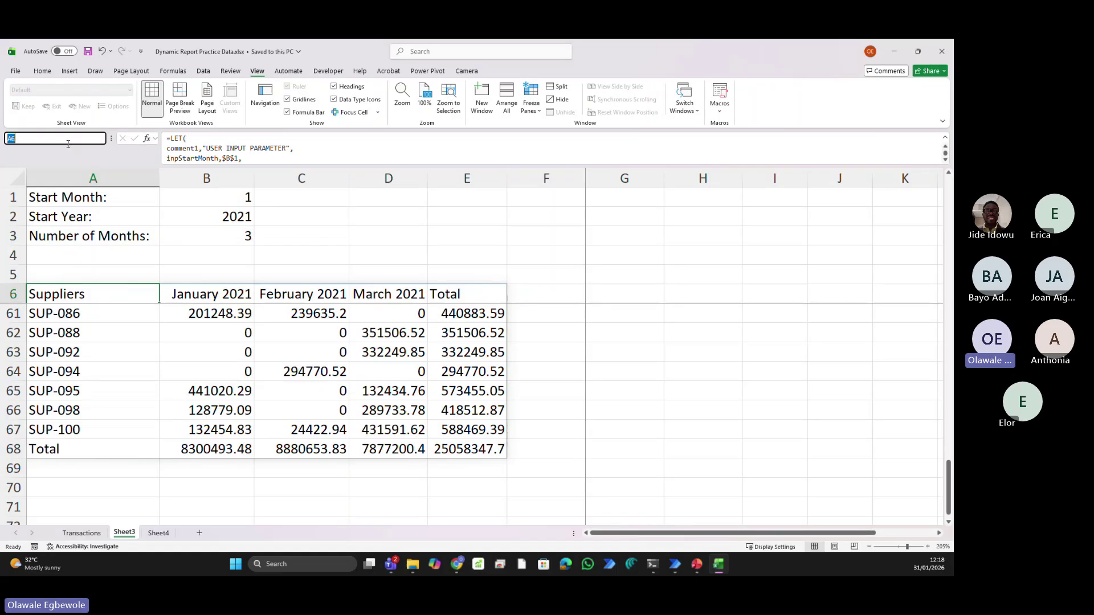
left_click(67, 140)
type(":a405")
key("Return")
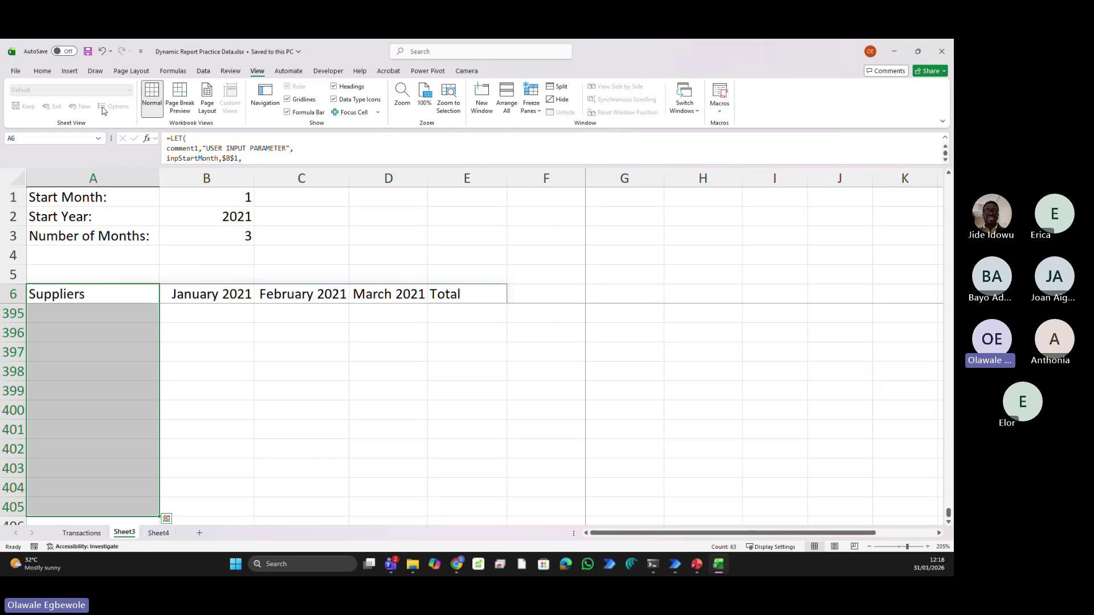
left_click(43, 71)
left_click(461, 100)
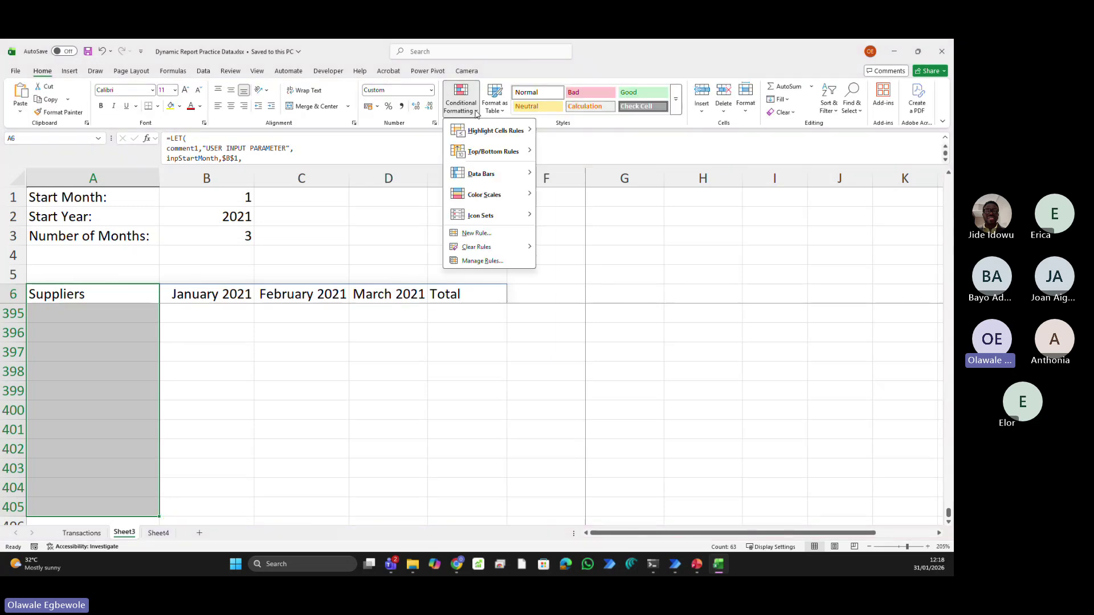
left_click(482, 234)
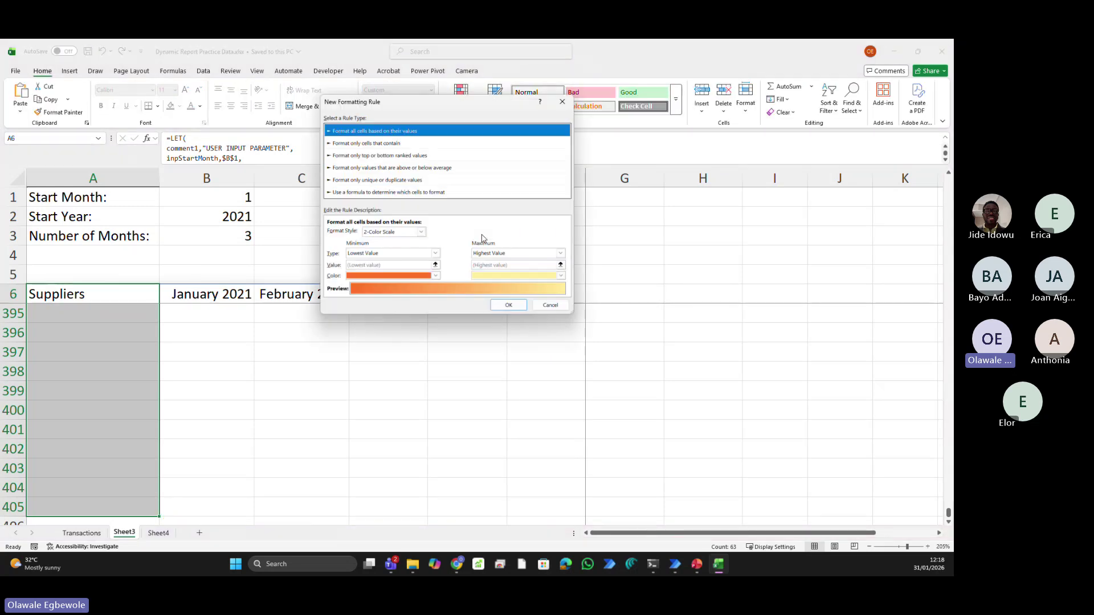
left_click(398, 194)
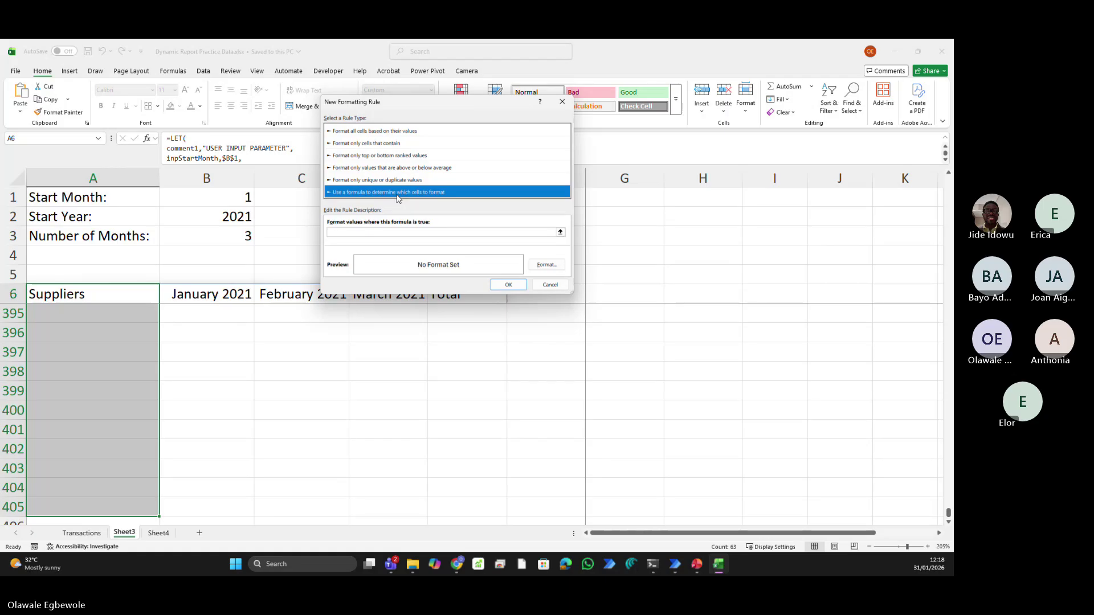
Set the rule's formula to =$A6<>"" with only the column reference locked
left_click(561, 233)
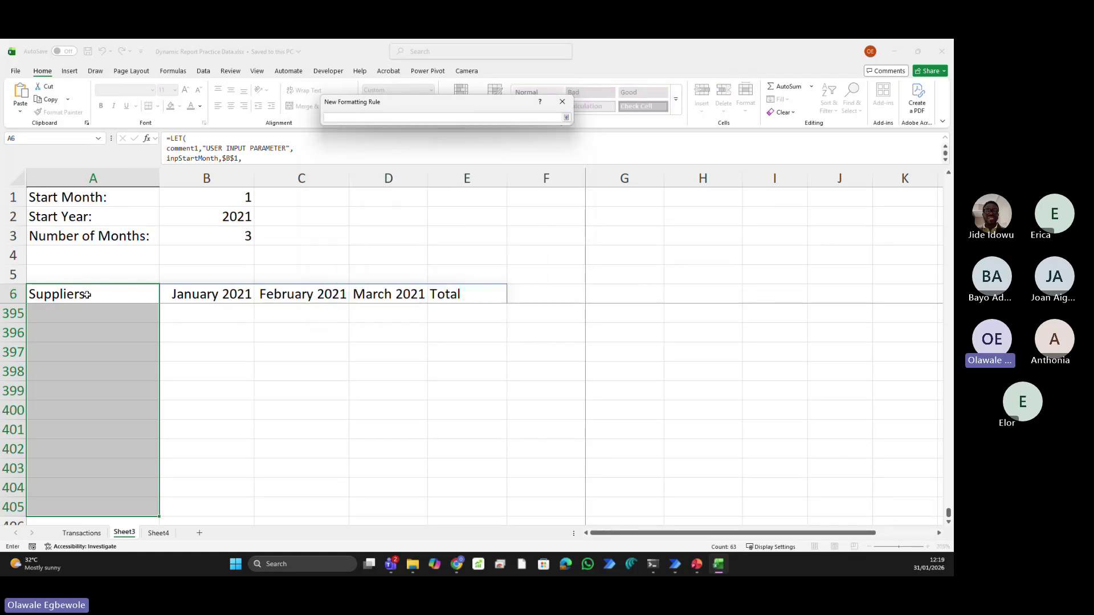
left_click(84, 294)
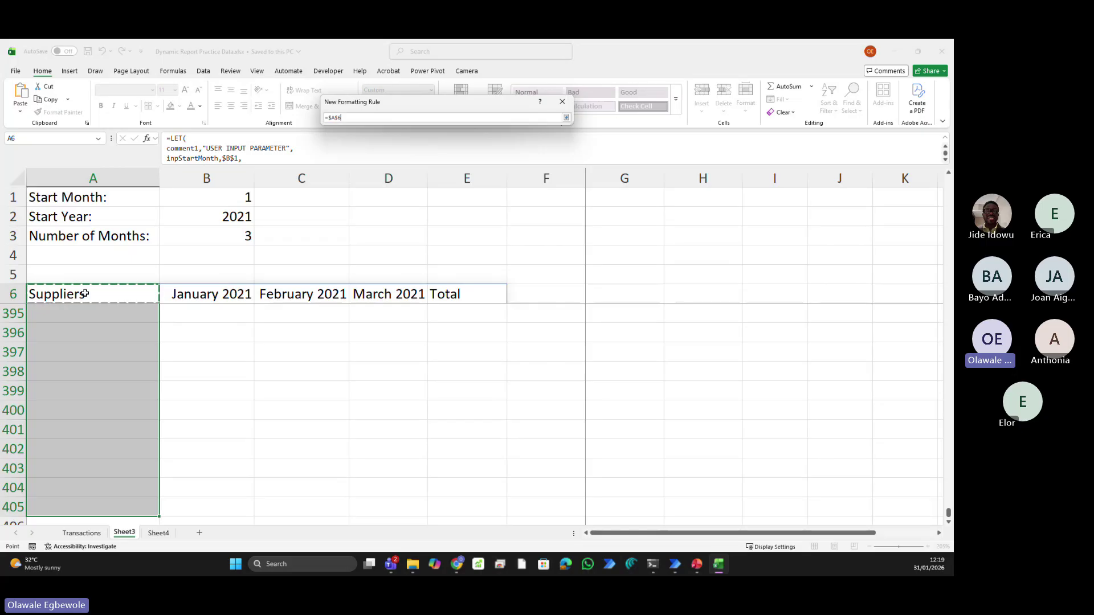
key("F4")
key("F4")
key("F4")
key("F4")
key("F4")
key("F4")
key("F4")
key("F4")
key("Return")
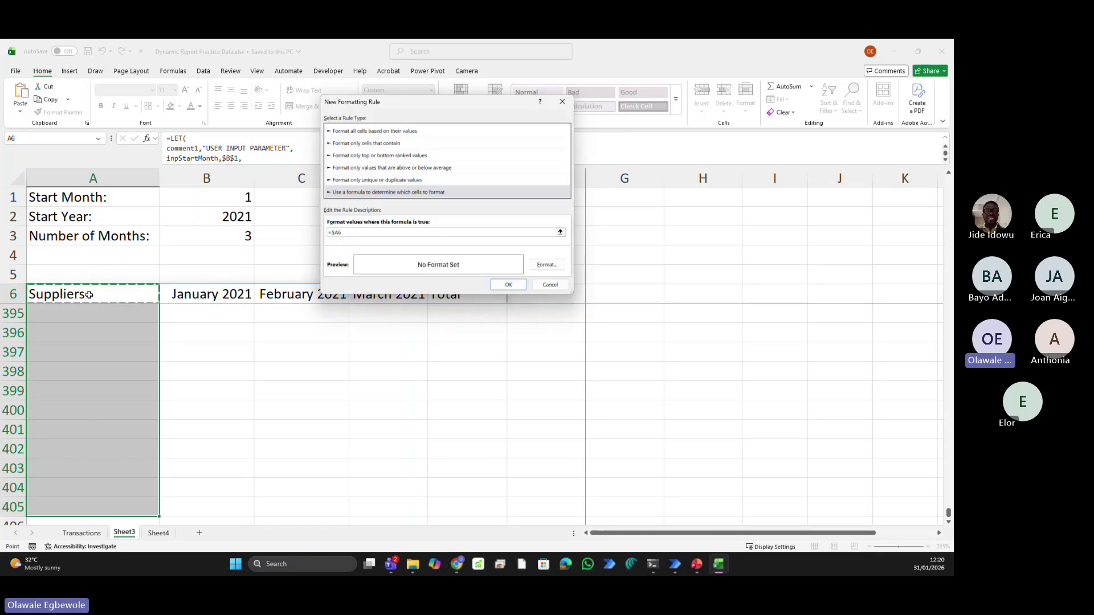
left_click(546, 267)
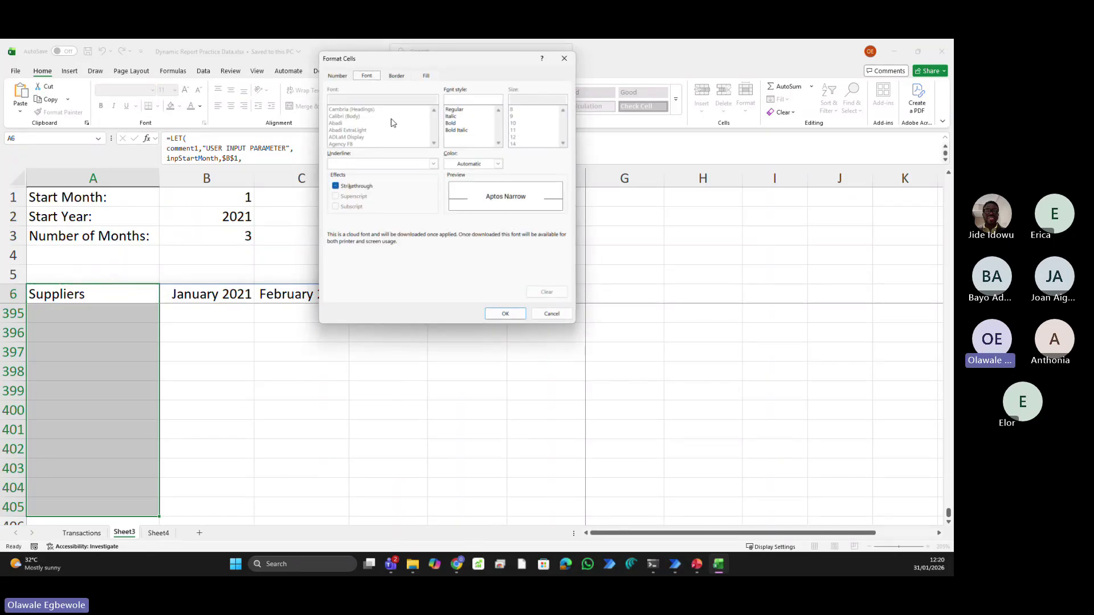
key("Escape")
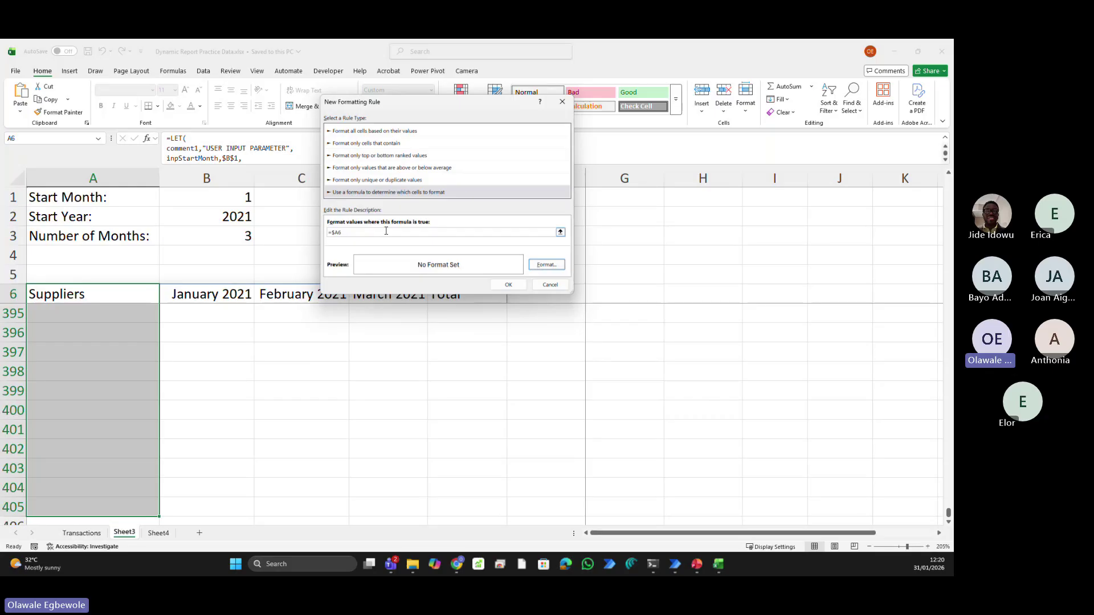
type("<>\"\"")
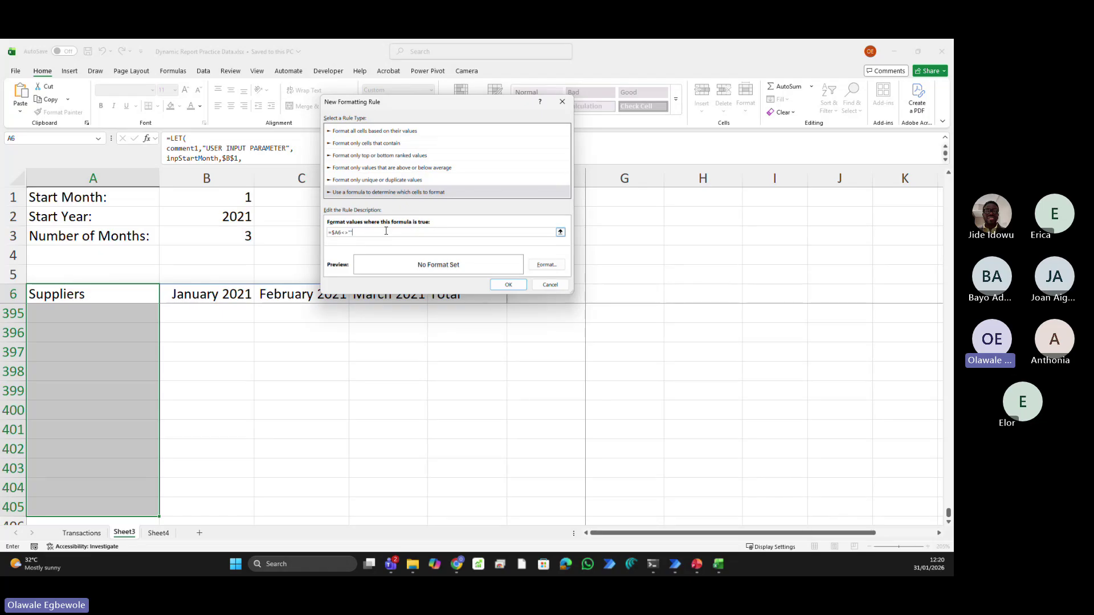
Give the rule a green fill and bold font, and apply it to the supplier column
left_click(546, 266)
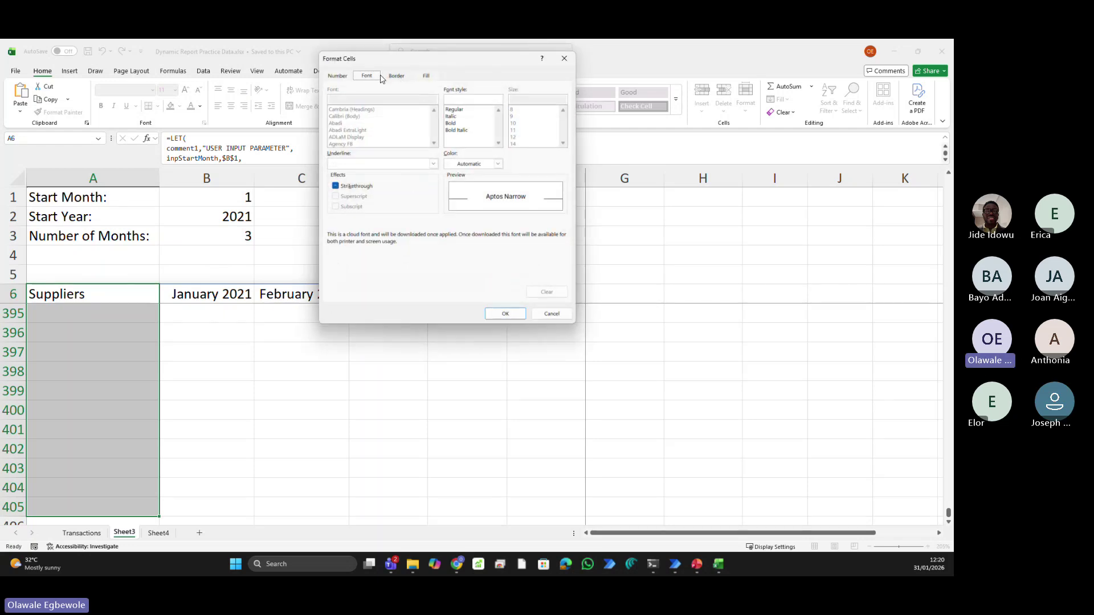
left_click(425, 75)
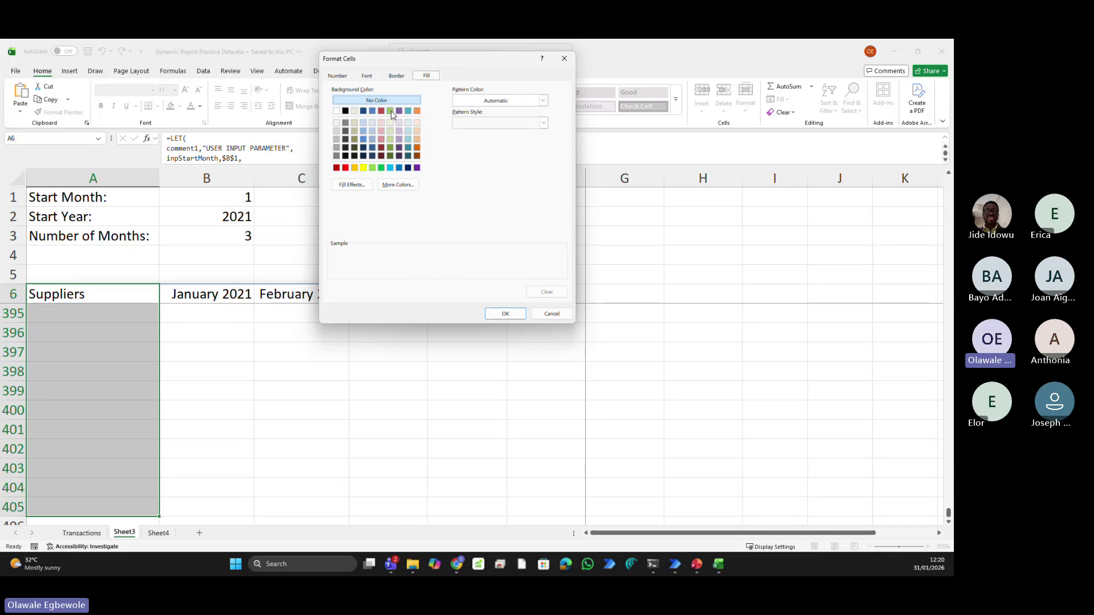
left_click(391, 111)
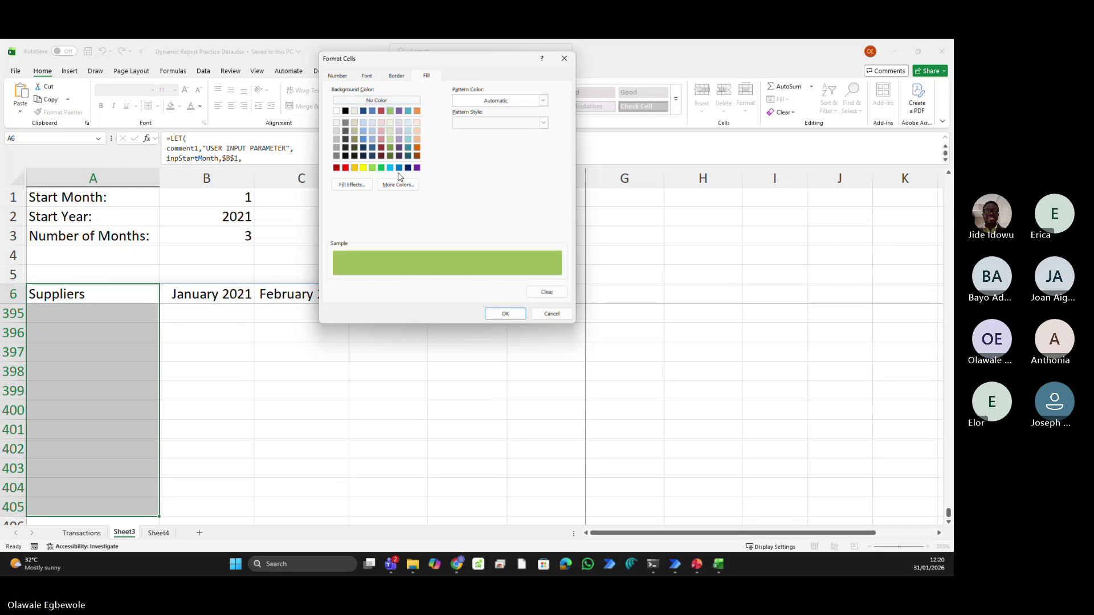
left_click(366, 76)
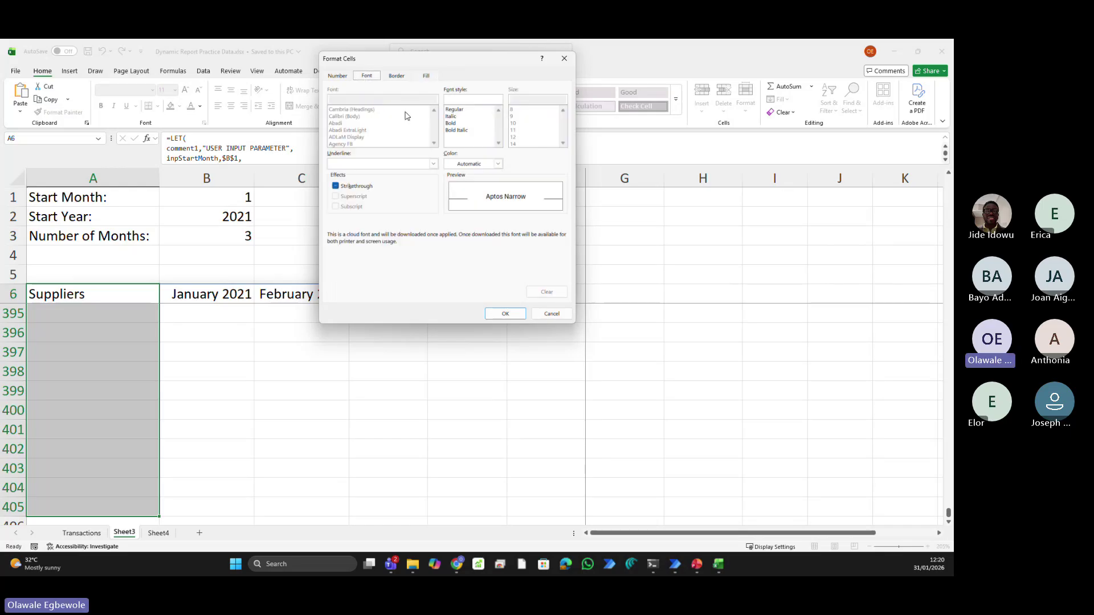
left_click(453, 123)
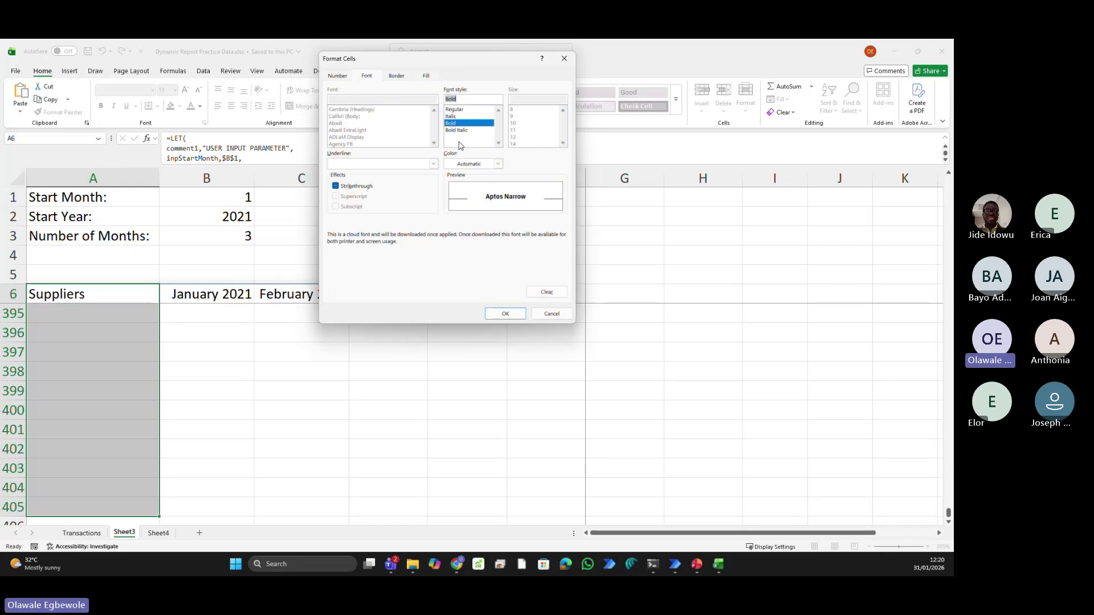
left_click(505, 314)
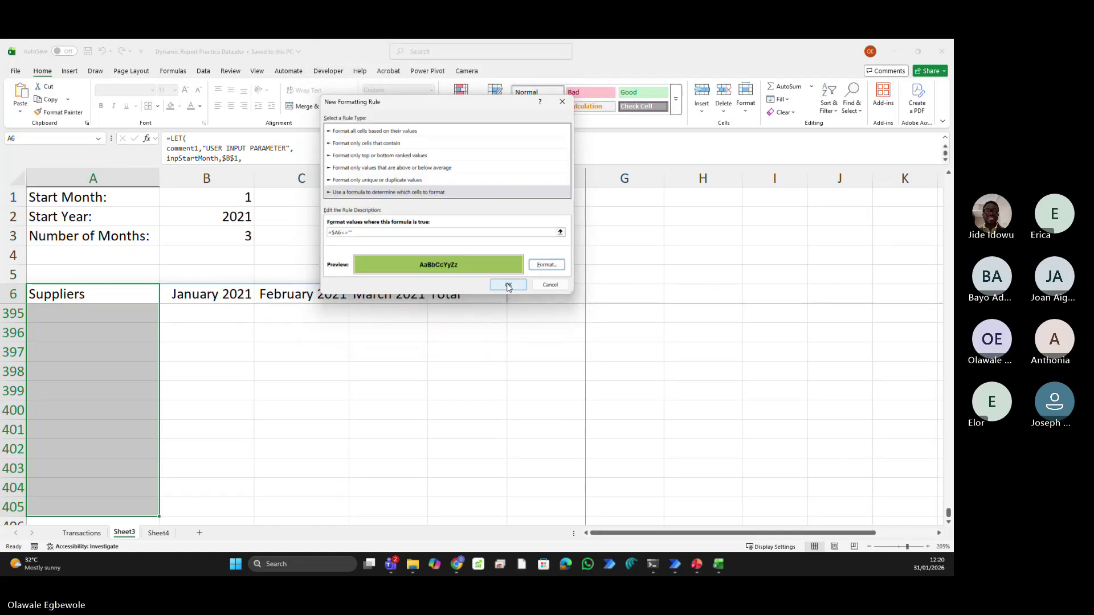
left_click(509, 286)
left_click(139, 334)
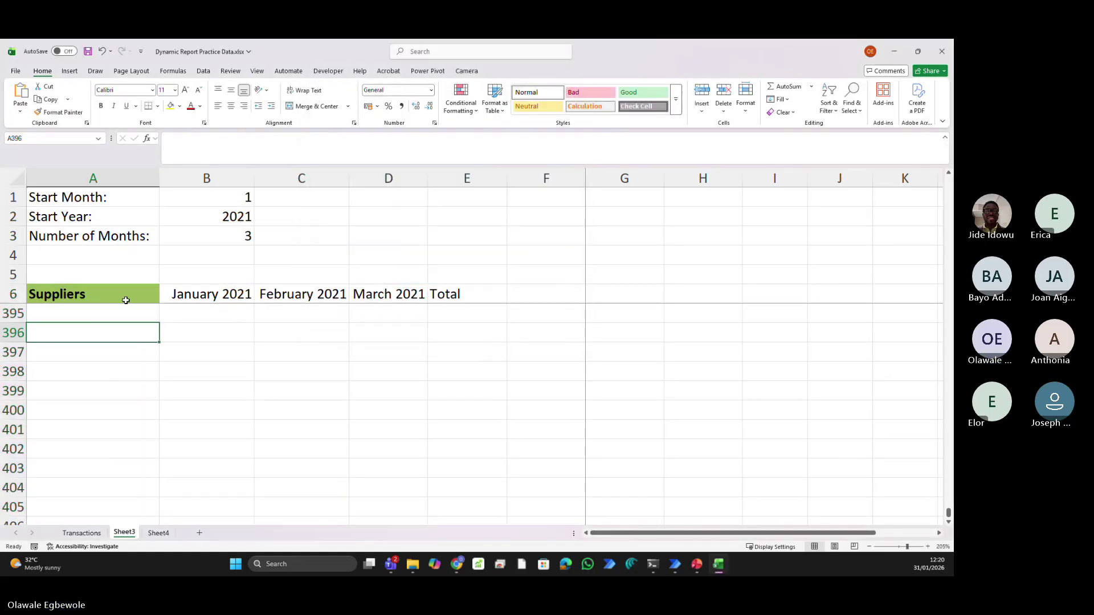
Examine the conditional formatting on the Suppliers header and the first supplier rows in column A
scroll(126, 300, "up", 10)
left_click(126, 300)
key("Down")
key("Down")
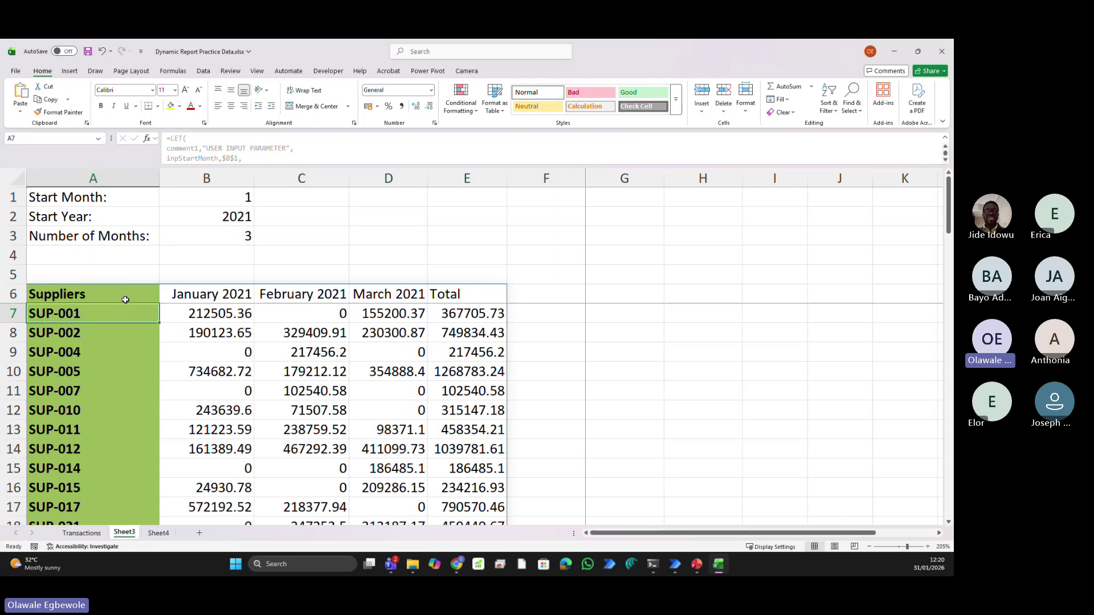
key("Down")
key("Down")
key("Up")
key("Up")
key("Up")
key("Up")
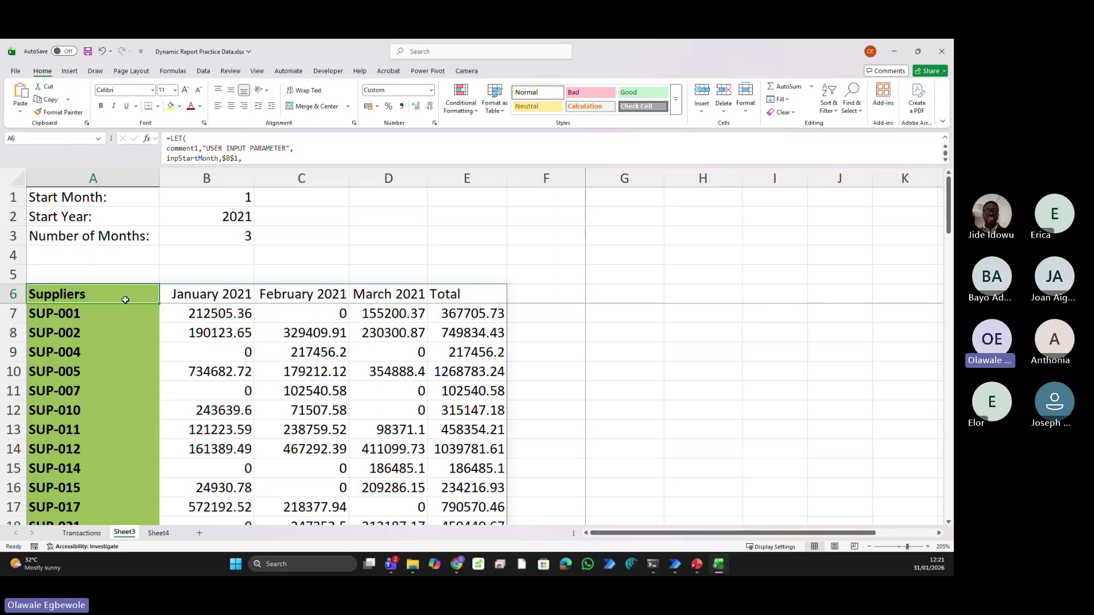
Edit the existing conditional formatting rule for A6:A405 to add an outline border, and apply the change
left_click(41, 139)
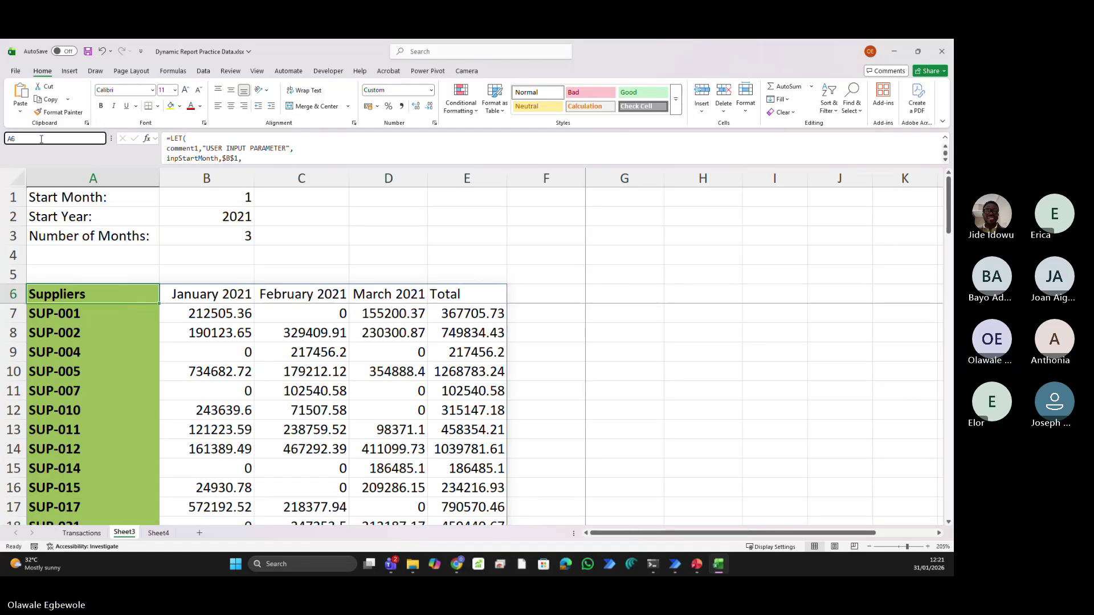
type(":a405")
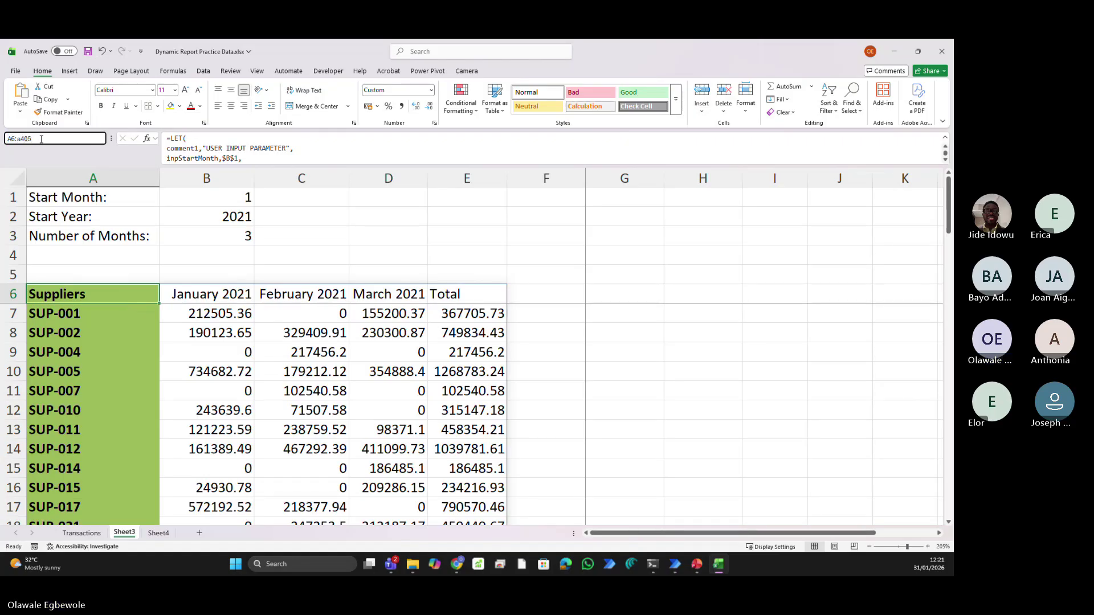
key("Return")
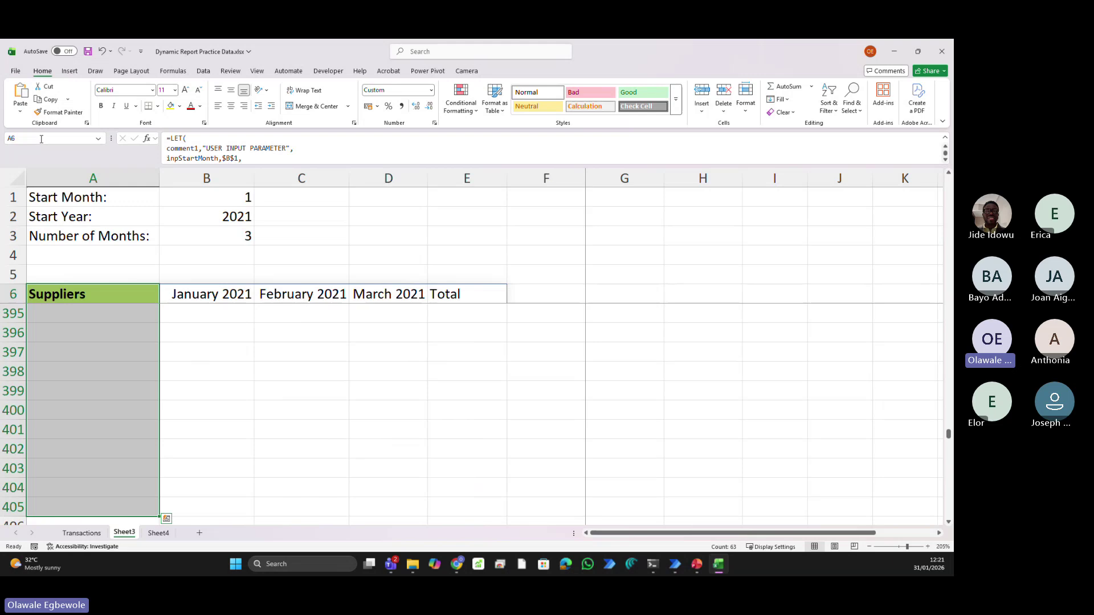
left_click(461, 102)
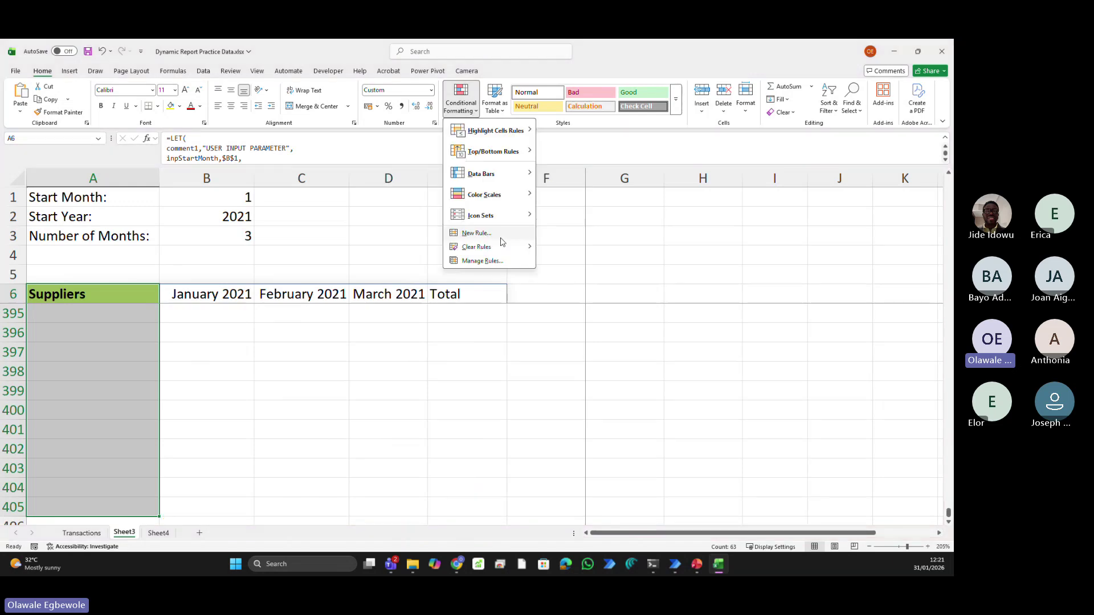
left_click(494, 261)
double_click(326, 185)
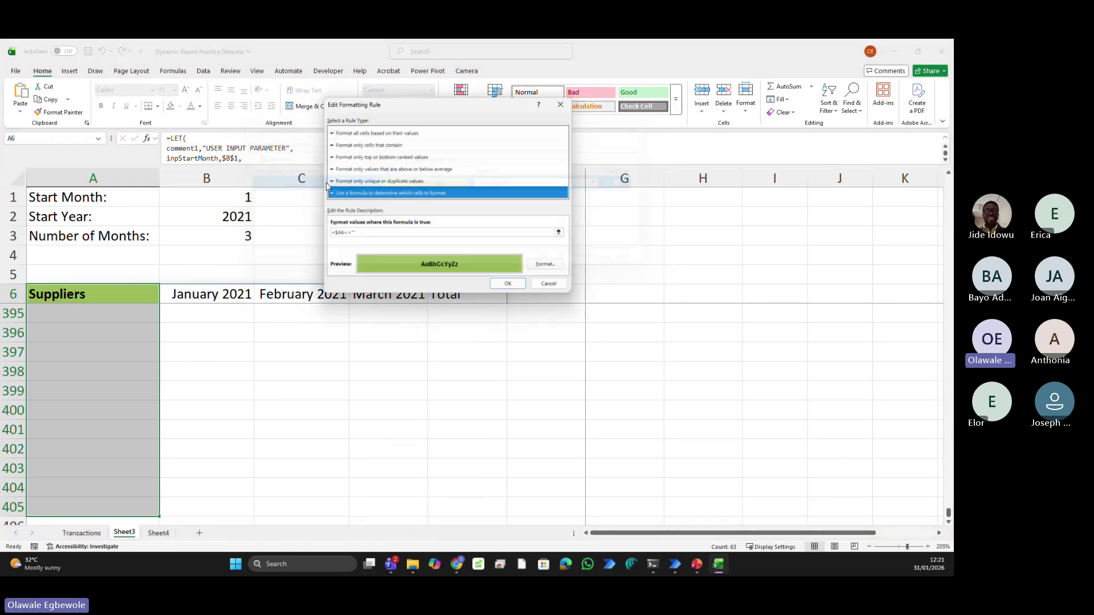
left_click(545, 265)
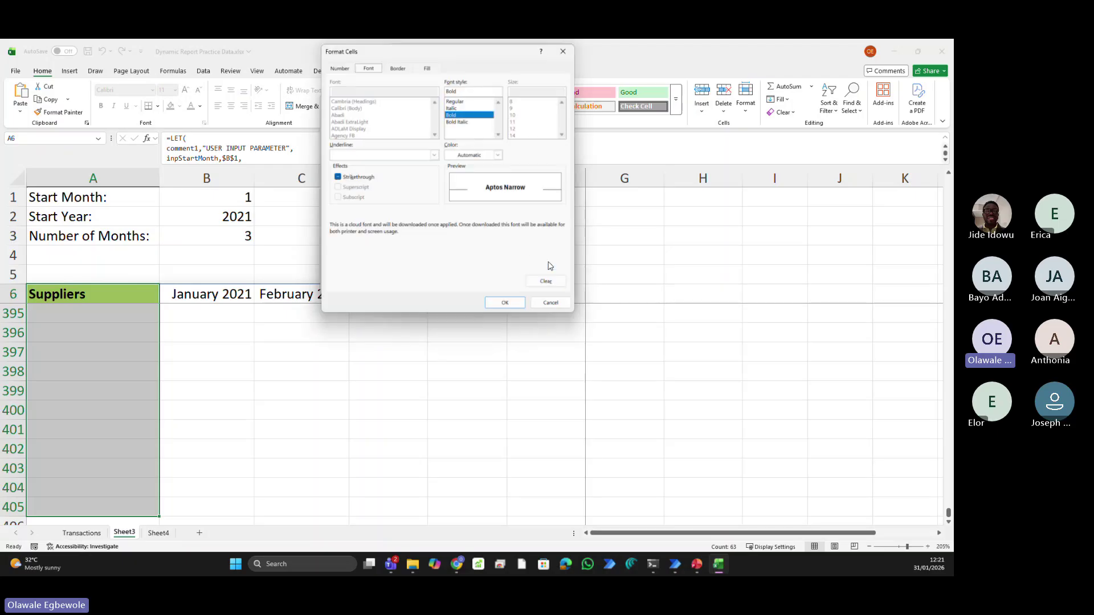
left_click(405, 67)
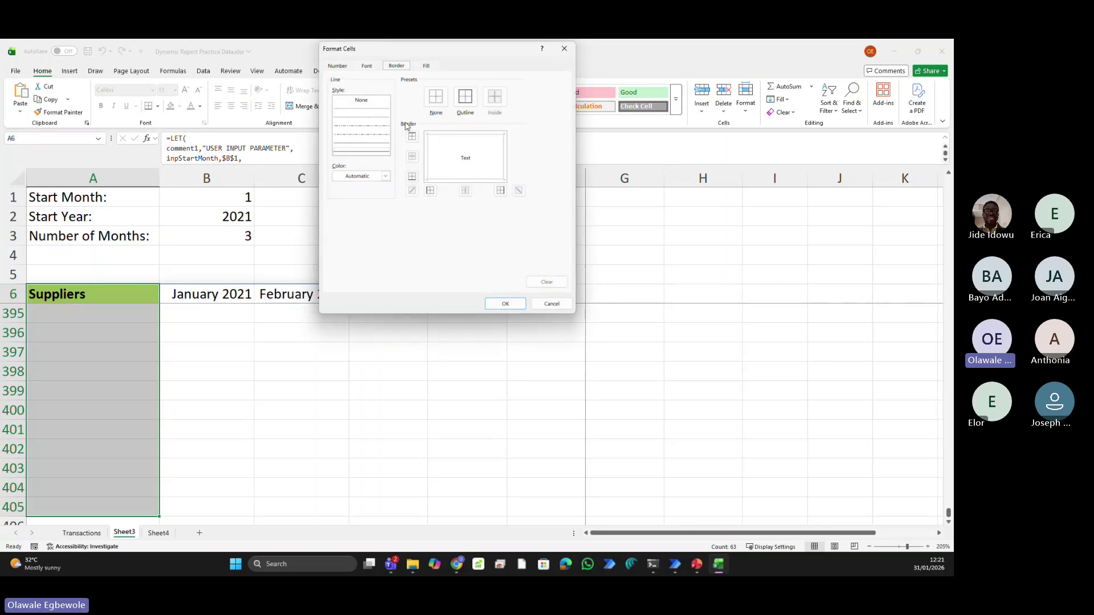
left_click(471, 102)
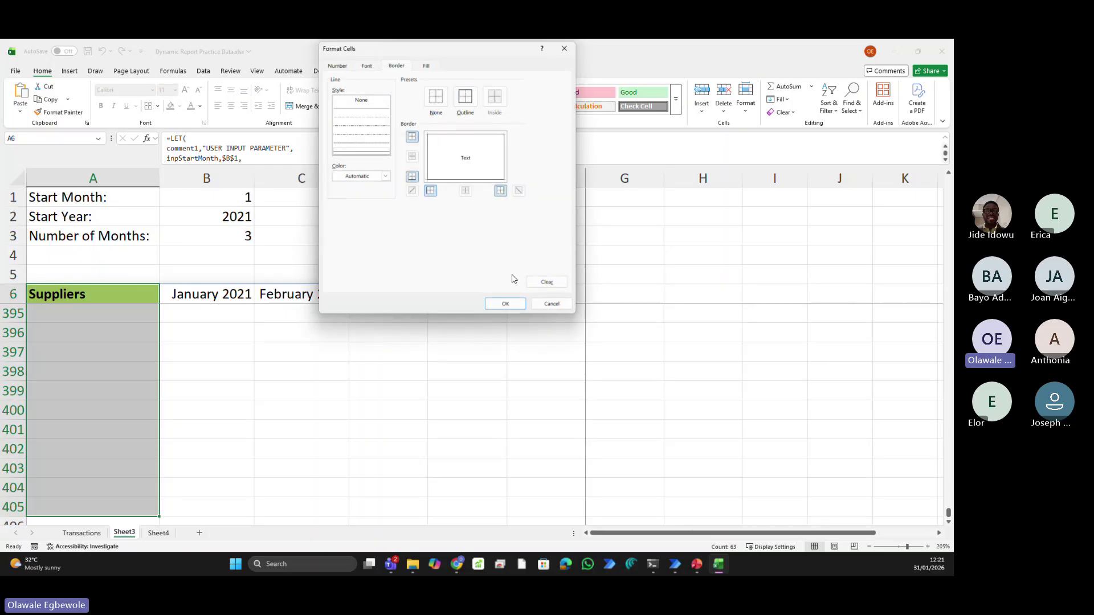
left_click(506, 306)
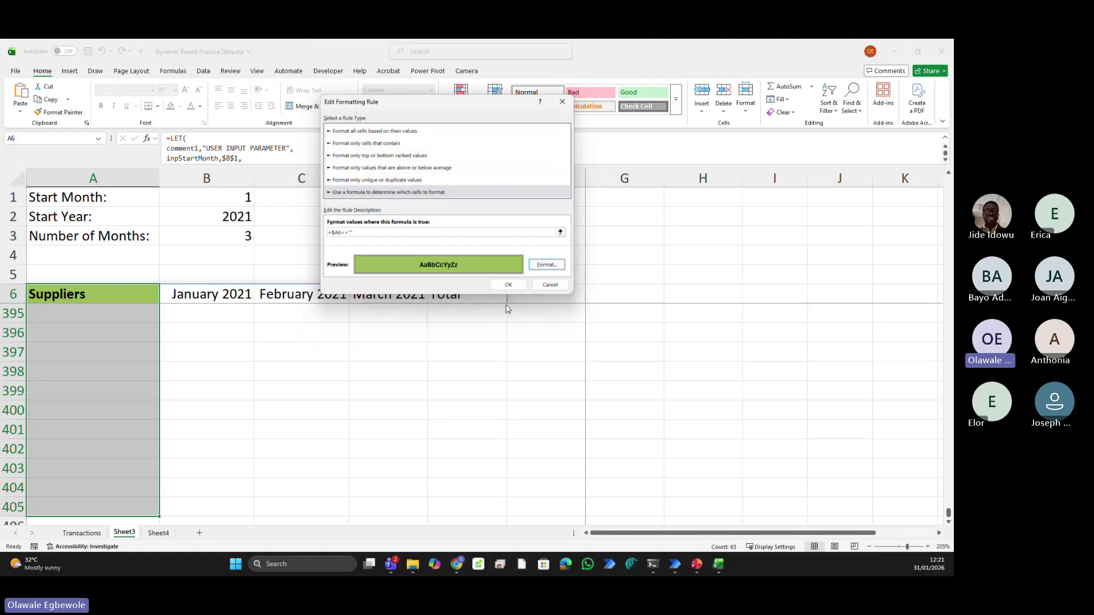
left_click(509, 286)
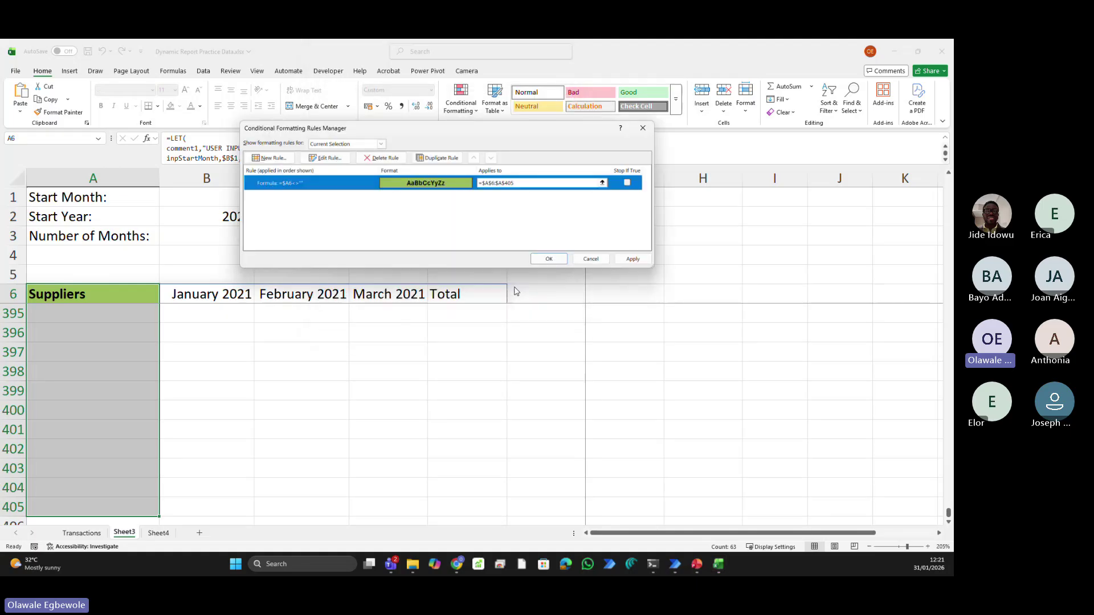
left_click(634, 262)
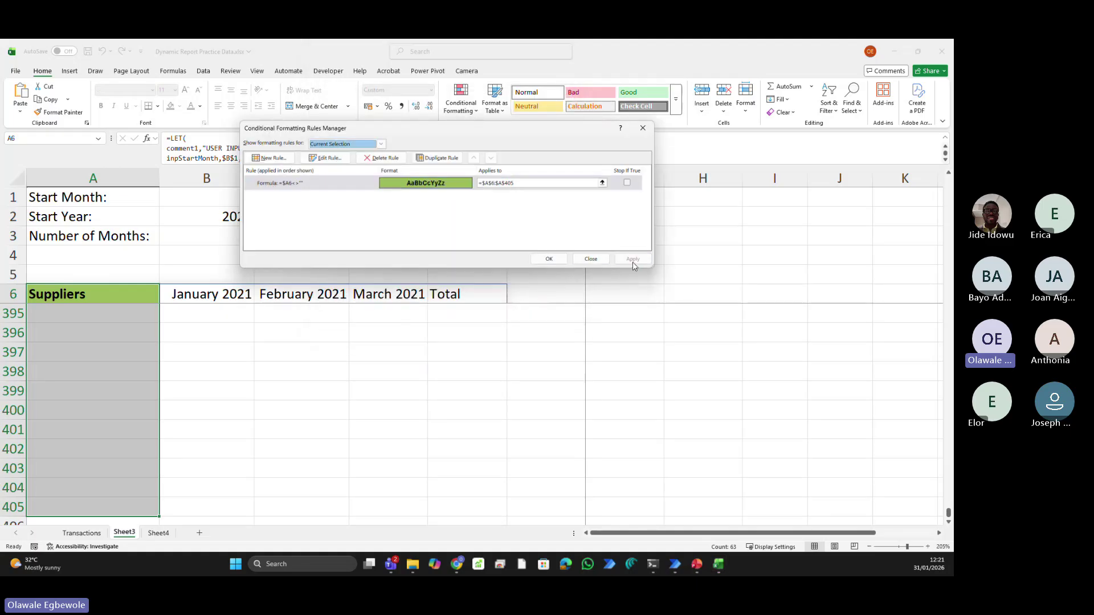
left_click(548, 259)
Check the cell borders on the first supplier rows below the Suppliers header
scroll(252, 362, "up", 16)
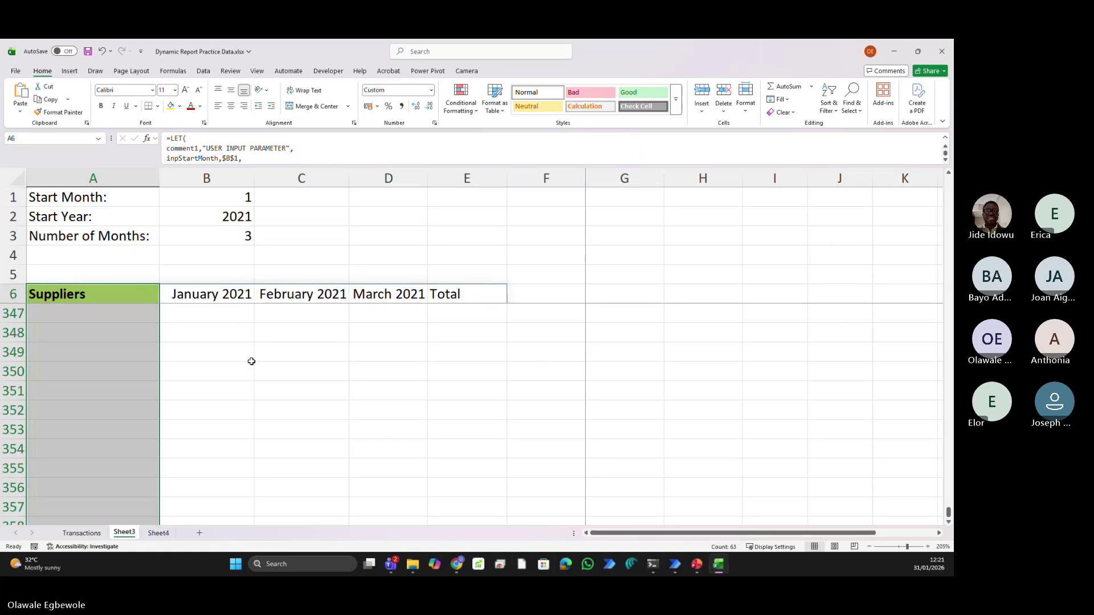
key("Down")
key("Down")
key("Down")
key("Down")
key("Down")
key("Down")
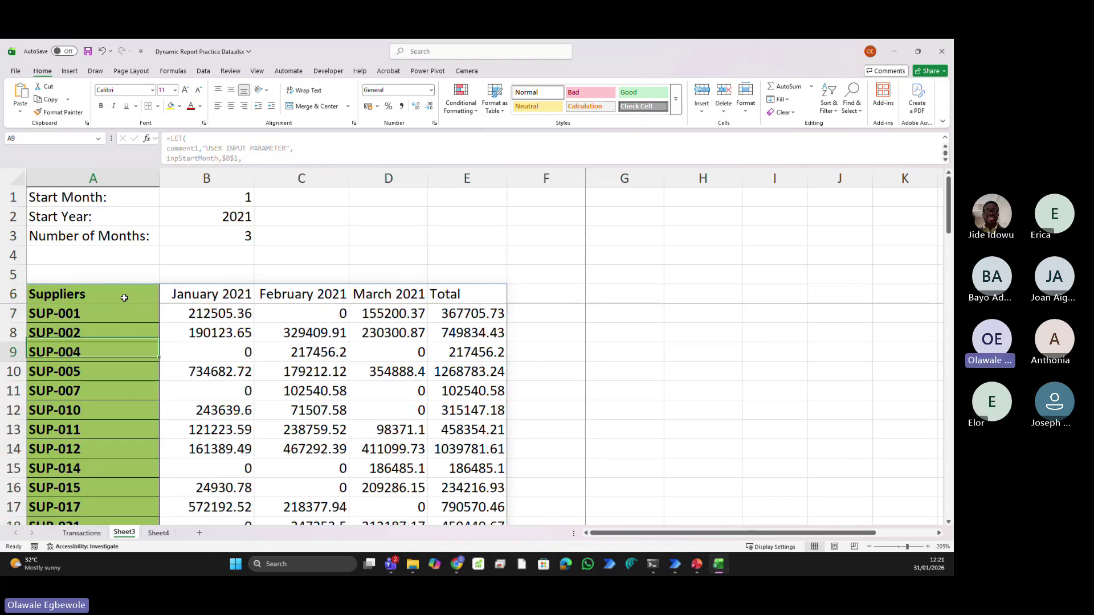
key("Down")
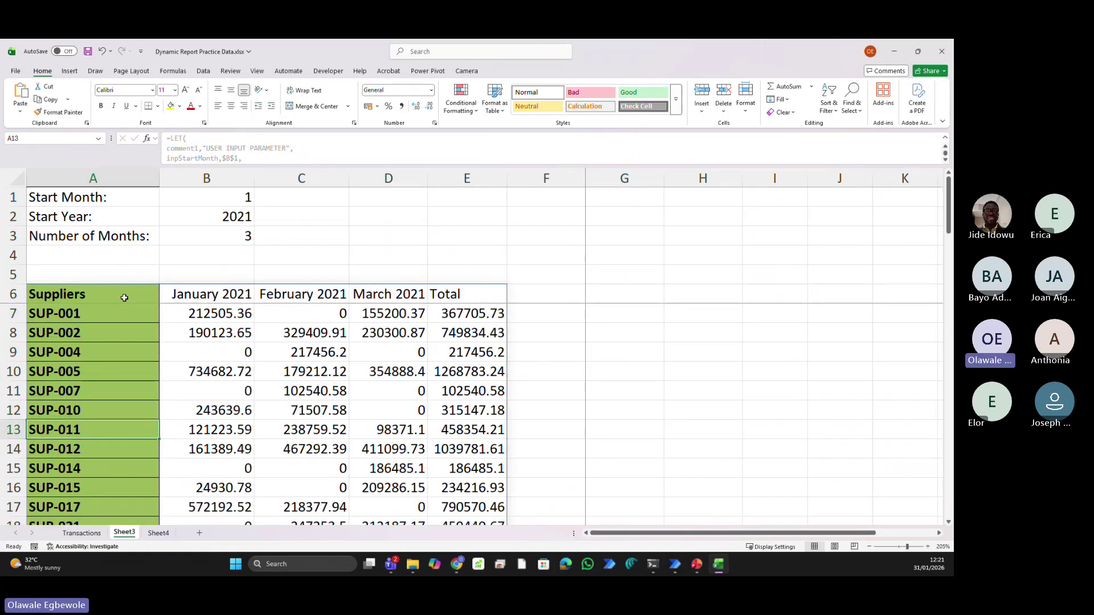
left_click(93, 298)
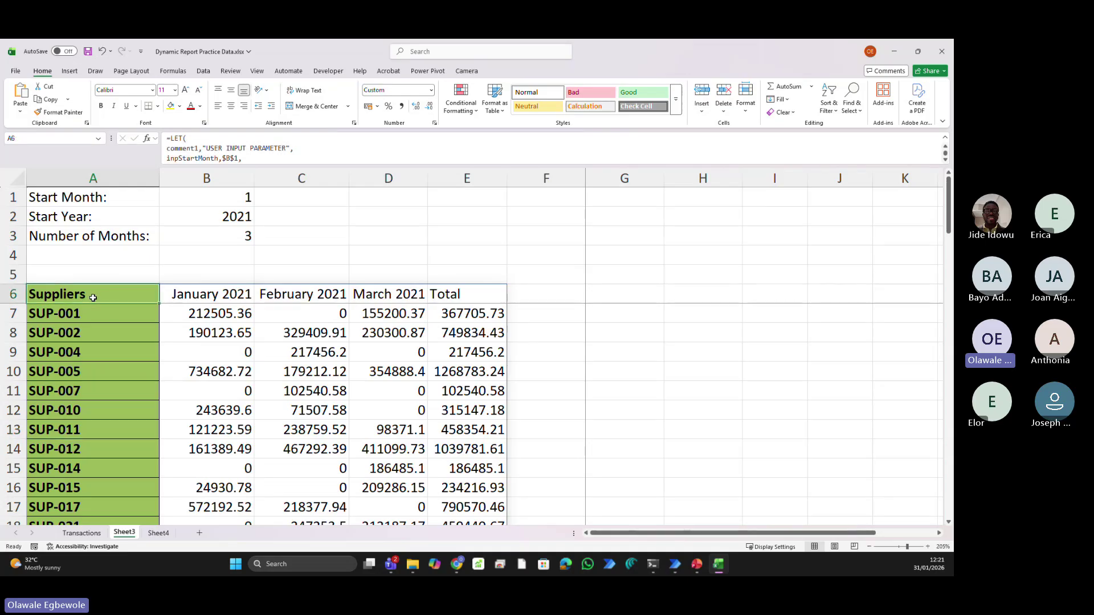
left_click_drag(93, 298, 479, 297)
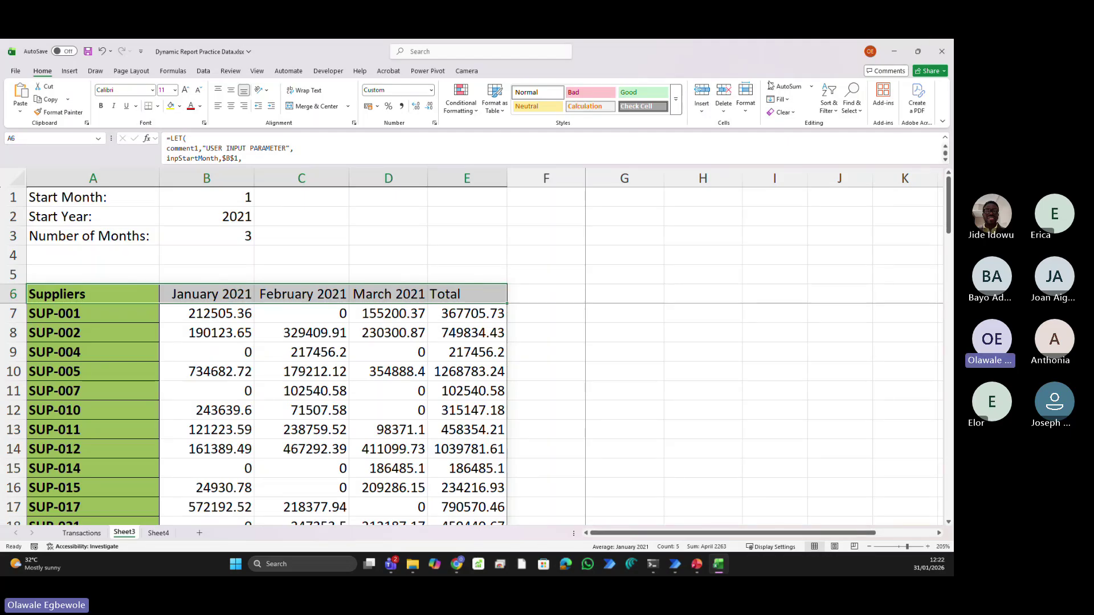
Create a formula-based conditional formatting rule for the header cells B6:Y6 with the formula =B$6<>""
left_click(188, 295)
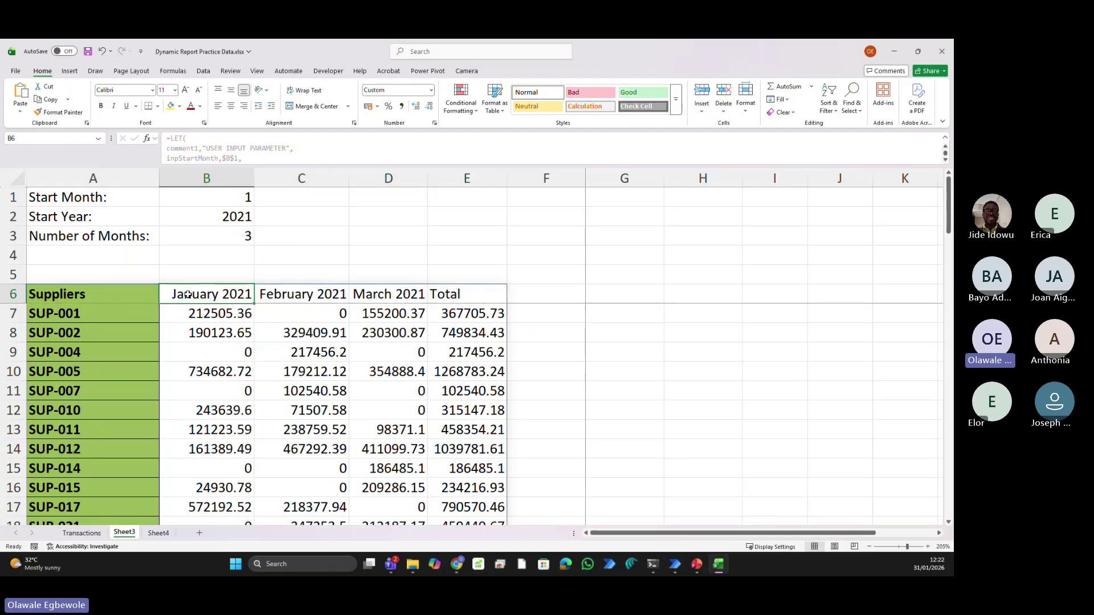
key("shift+Right")
key("shift+Right")
key("shift+Right")
key("shift+Right")
key("shift+Right")
key("shift+Right")
key("shift+Right")
key("shift+Right")
key("shift+Right")
key("shift+Right")
key("shift+Right")
key("shift+Right")
key("shift+Right")
key("shift+Right")
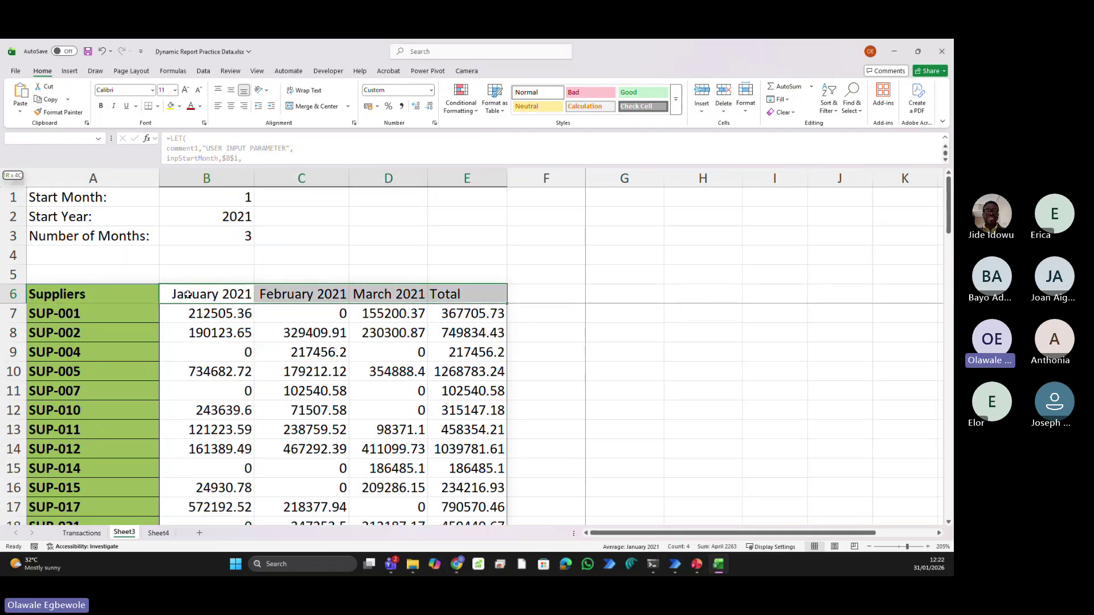
key("shift+Right")
key("shift+Right")
key("shift+Right")
key("shift+Right")
key("shift+Right")
key("shift+Right")
key("shift+Right")
key("shift+Right")
key("shift+Right")
key("shift+Right")
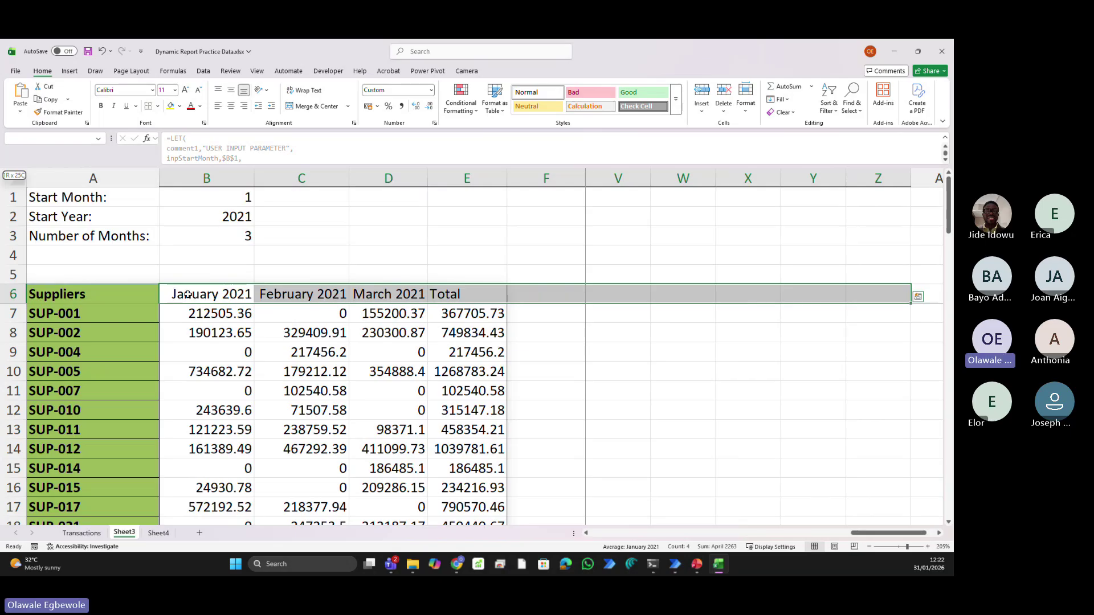
key("shift+Left")
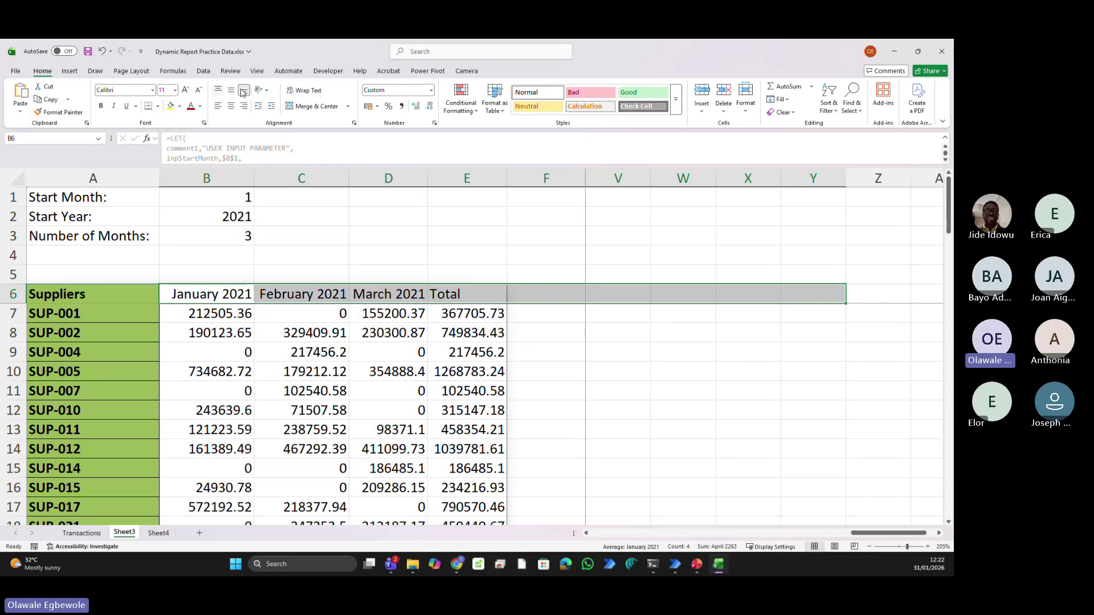
left_click(474, 110)
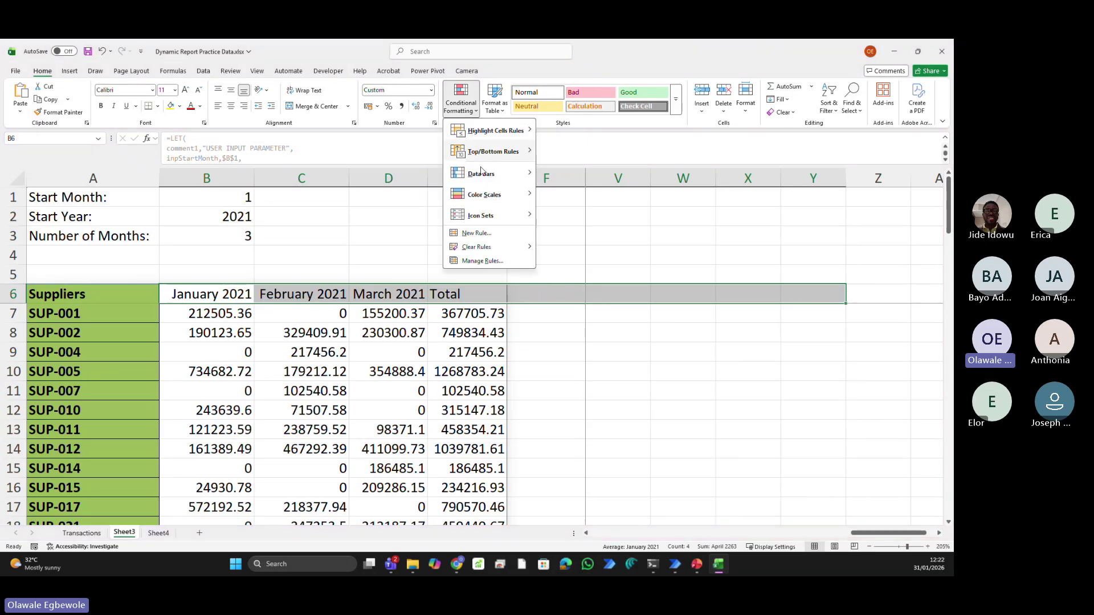
left_click(482, 233)
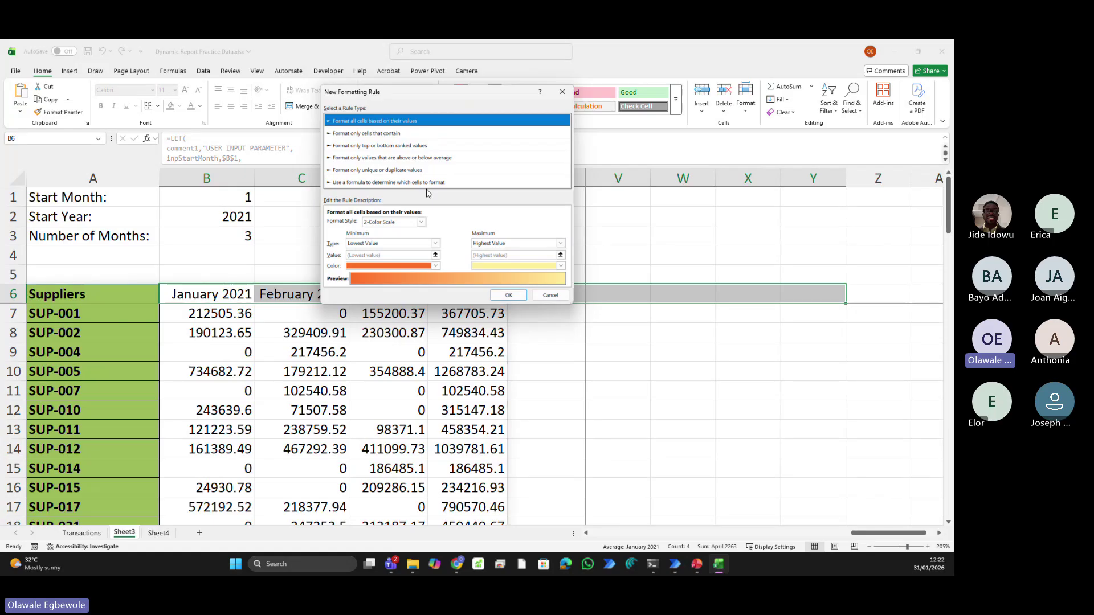
left_click(397, 183)
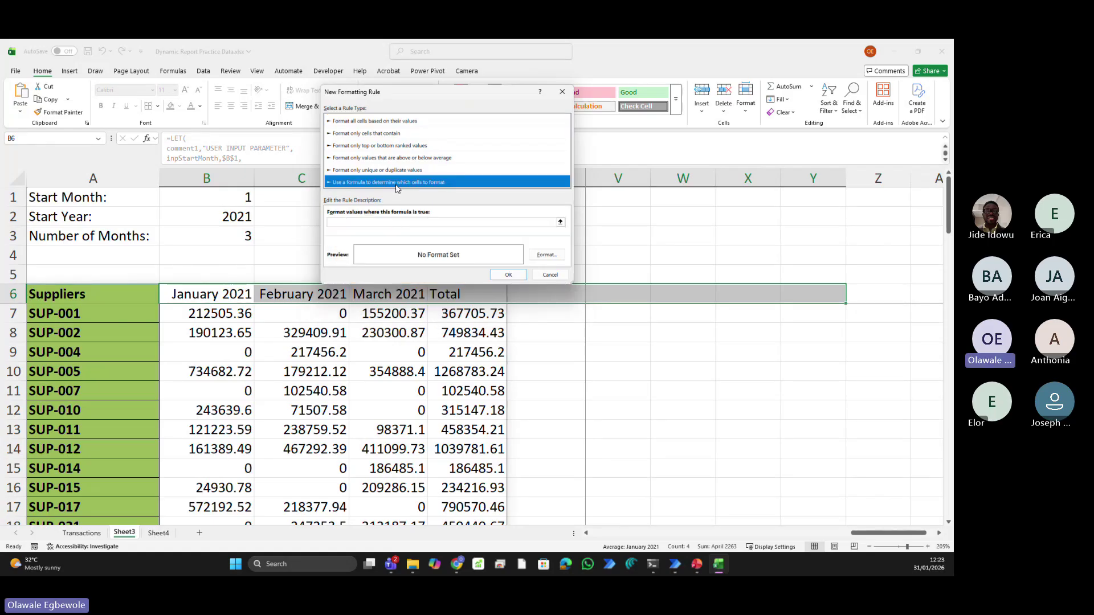
left_click(560, 223)
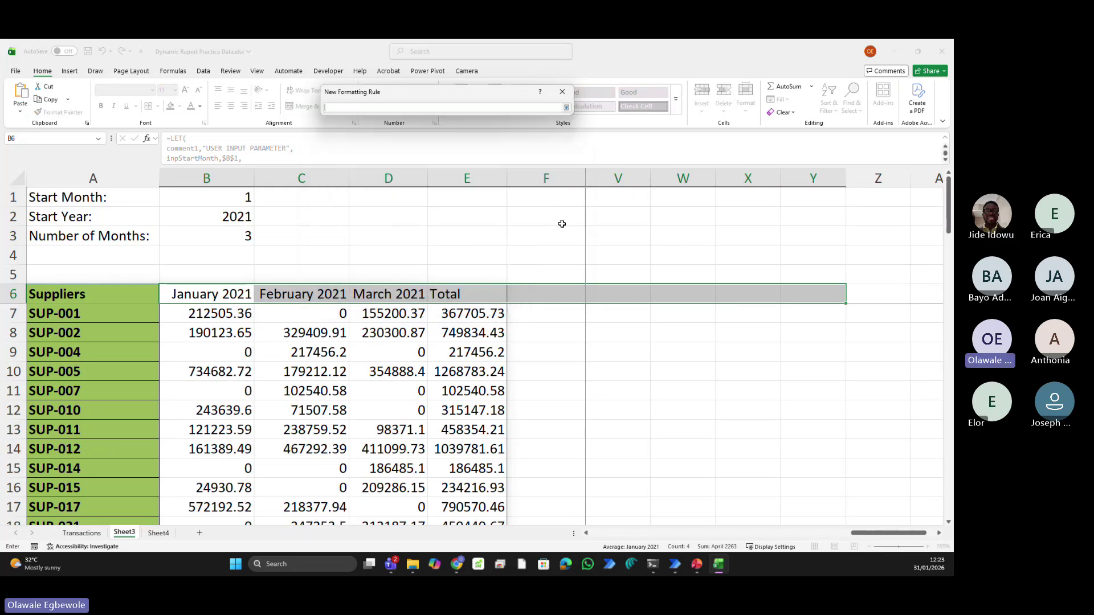
left_click(196, 295)
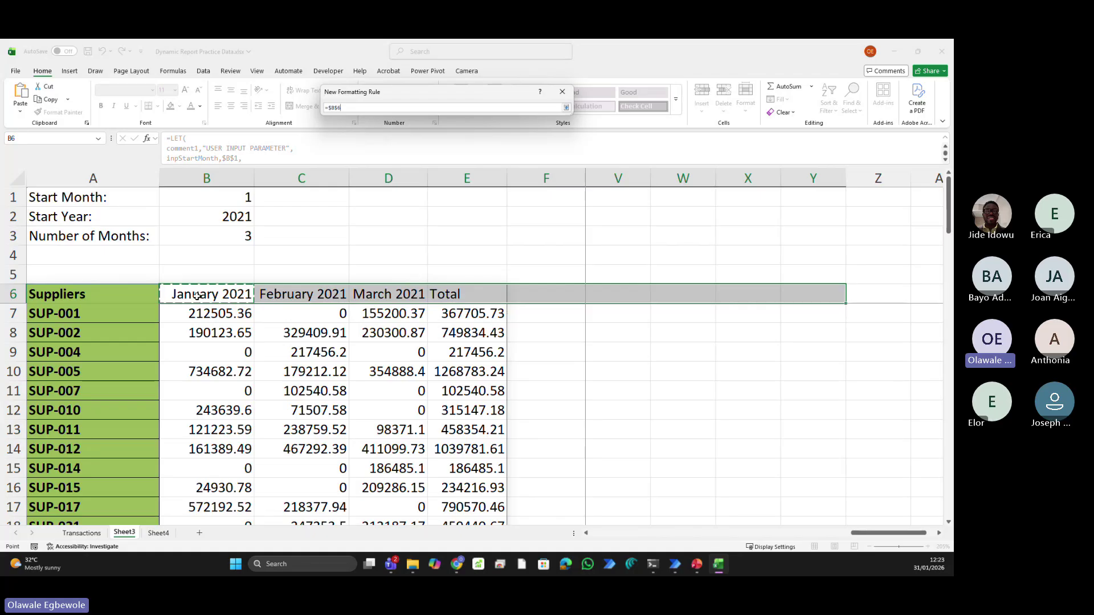
key("F4")
key("F4")
key("F4")
key("F4")
key("F4")
key("Return")
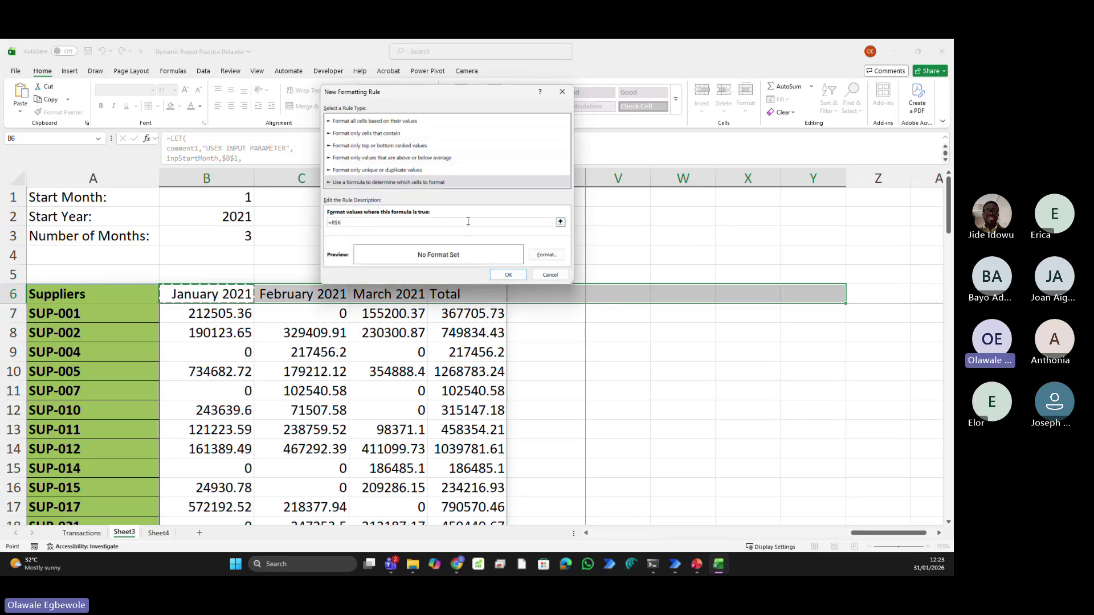
type("<>\"\"")
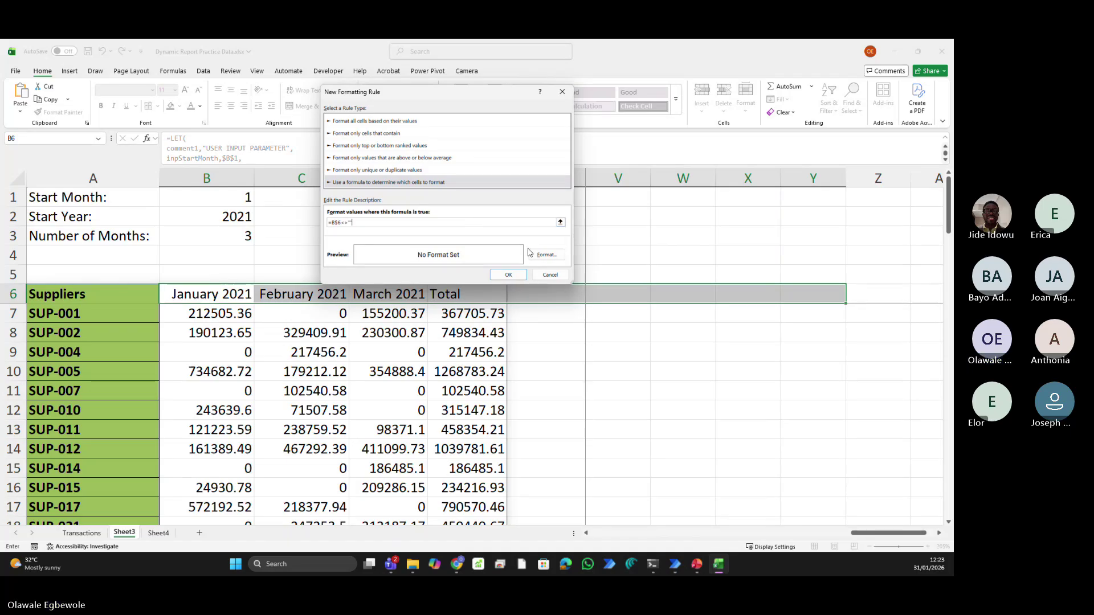
Give the new header rule an outline border, green fill and bold font, and apply it to the header row
left_click(545, 255)
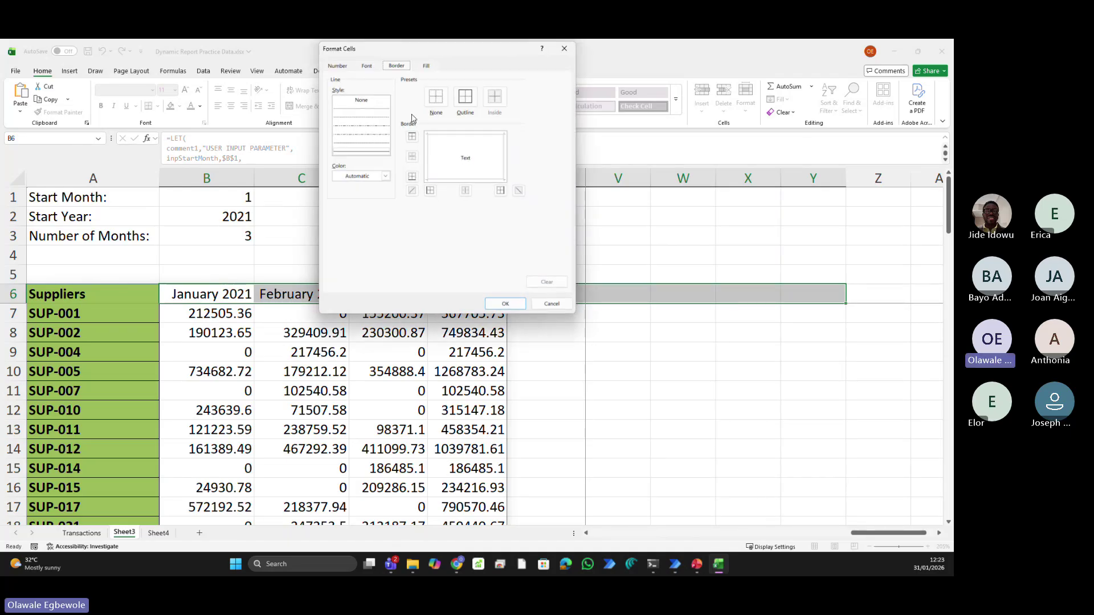
left_click(463, 100)
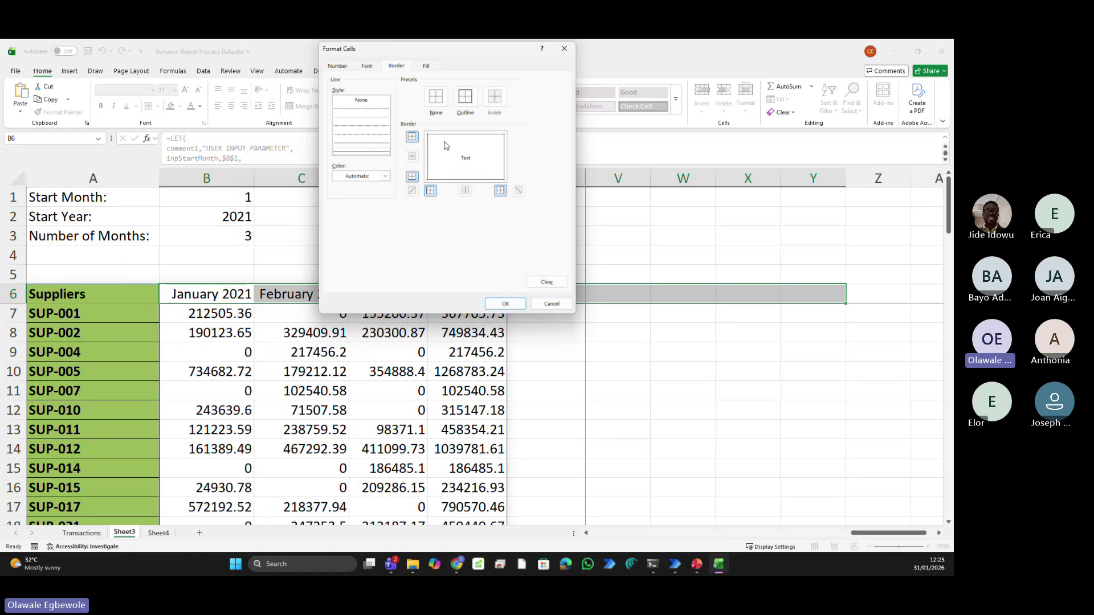
left_click(427, 66)
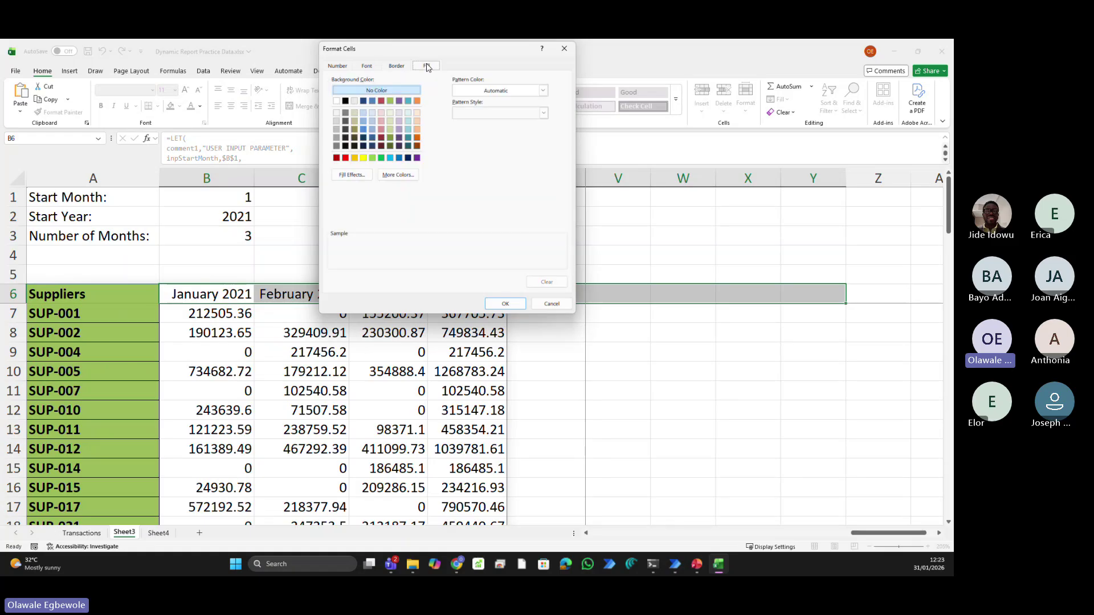
left_click(391, 102)
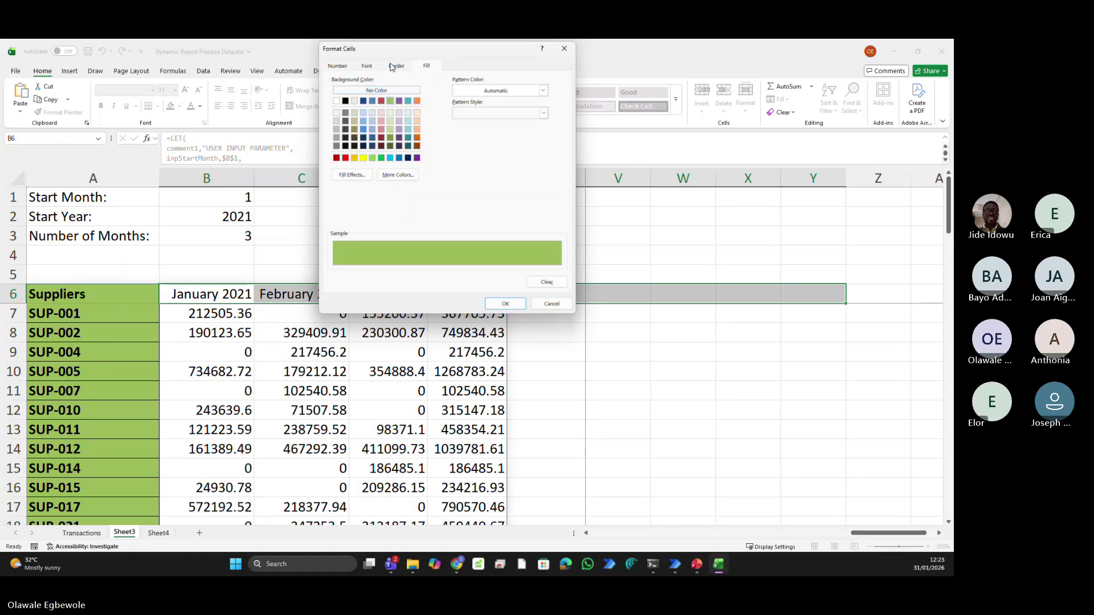
left_click(367, 66)
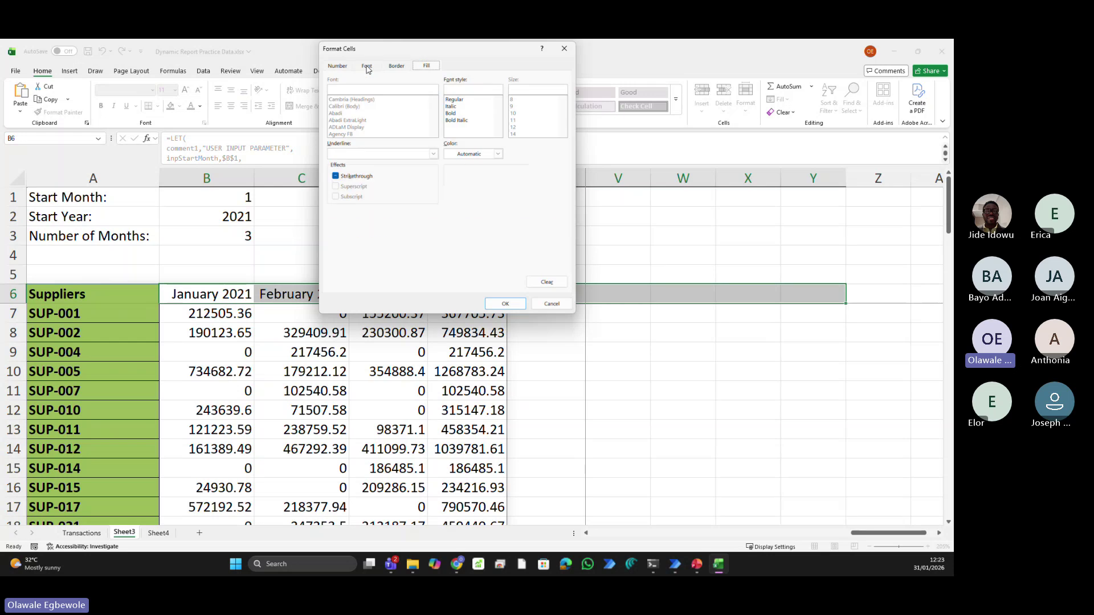
left_click(453, 113)
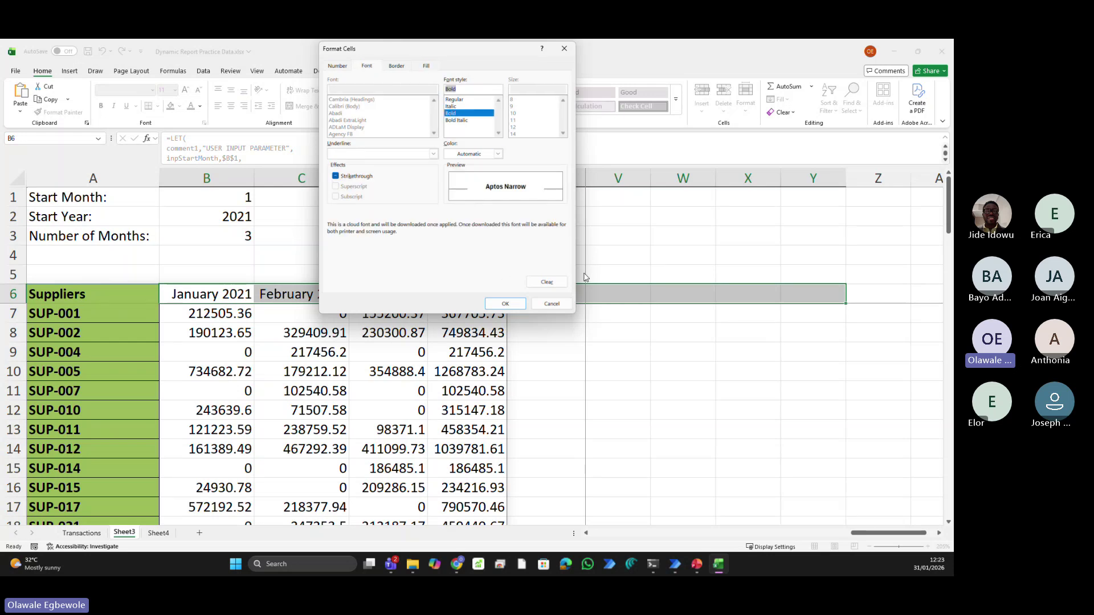
left_click(505, 303)
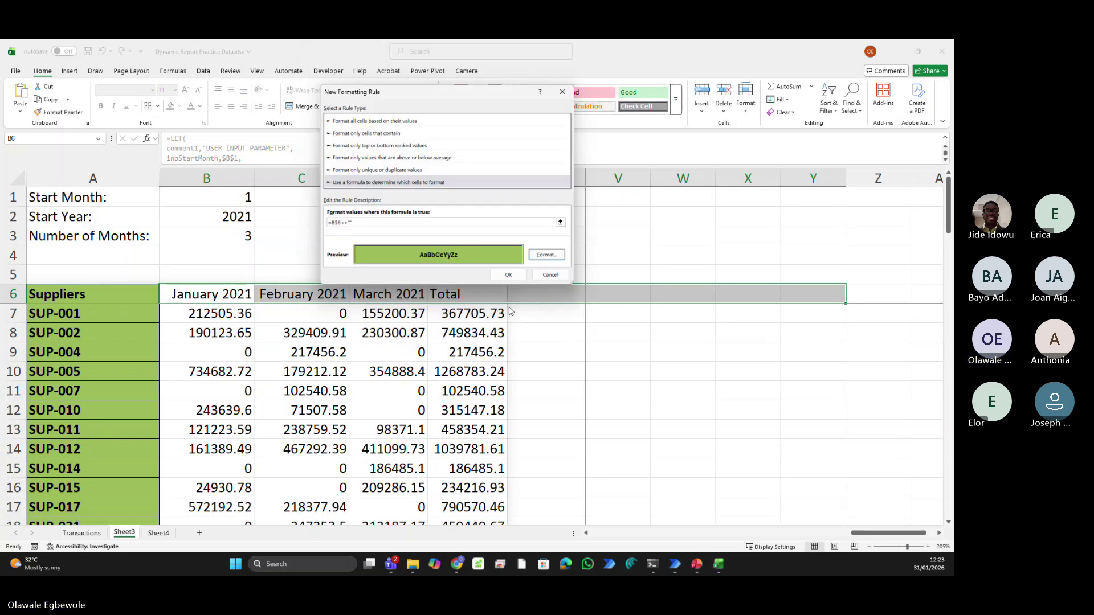
left_click(513, 274)
left_click(573, 331)
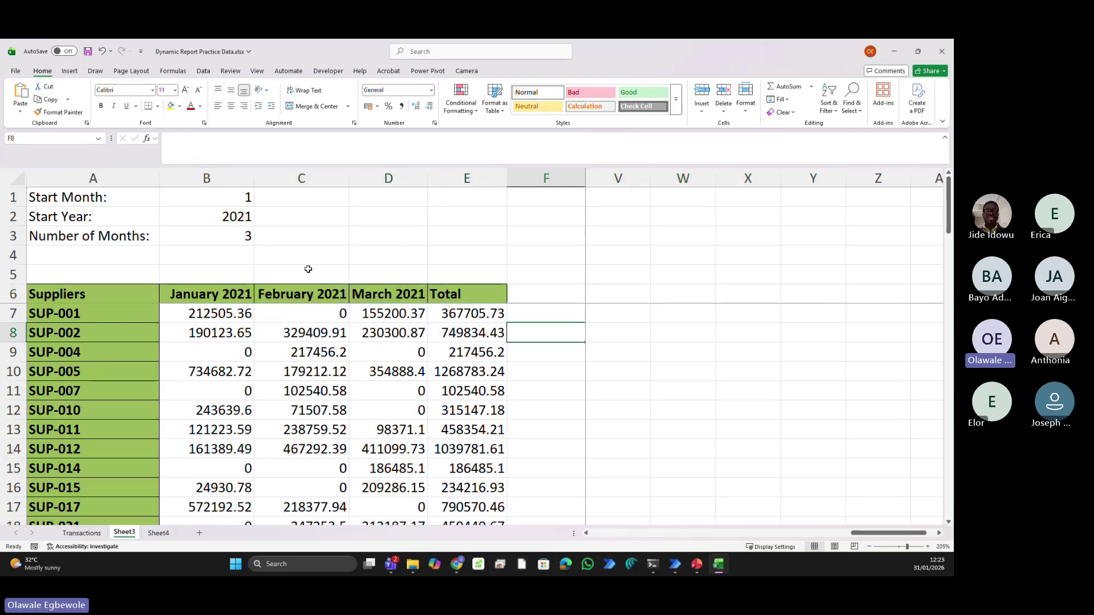
Test the report with the number of months set to 6, 7 and 10 in turn, checking the supplier column down to its Total row
left_click(214, 236)
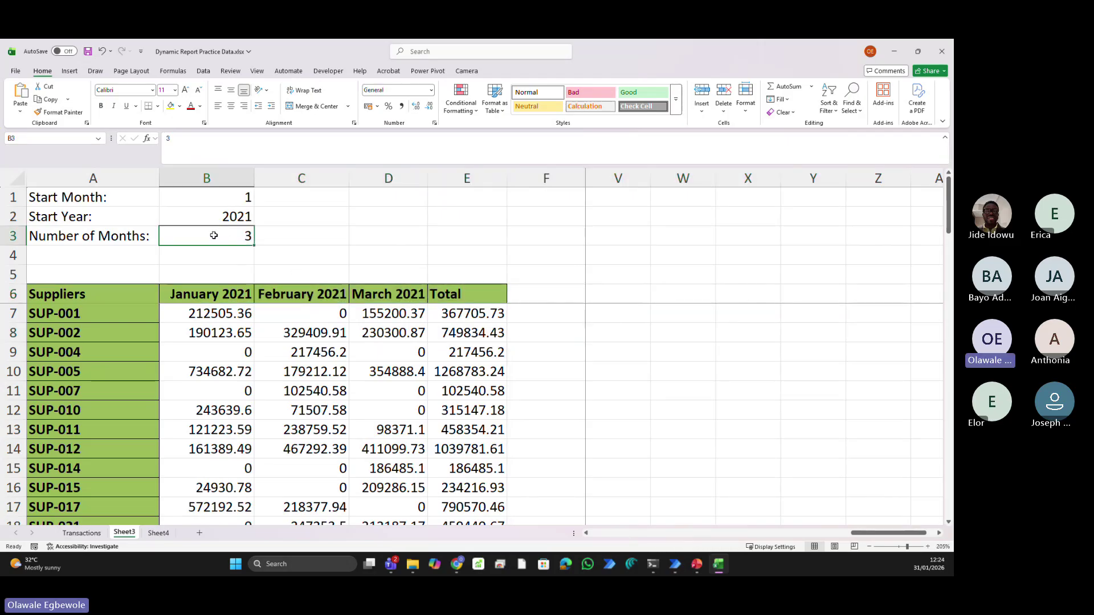
type("6")
key("Tab")
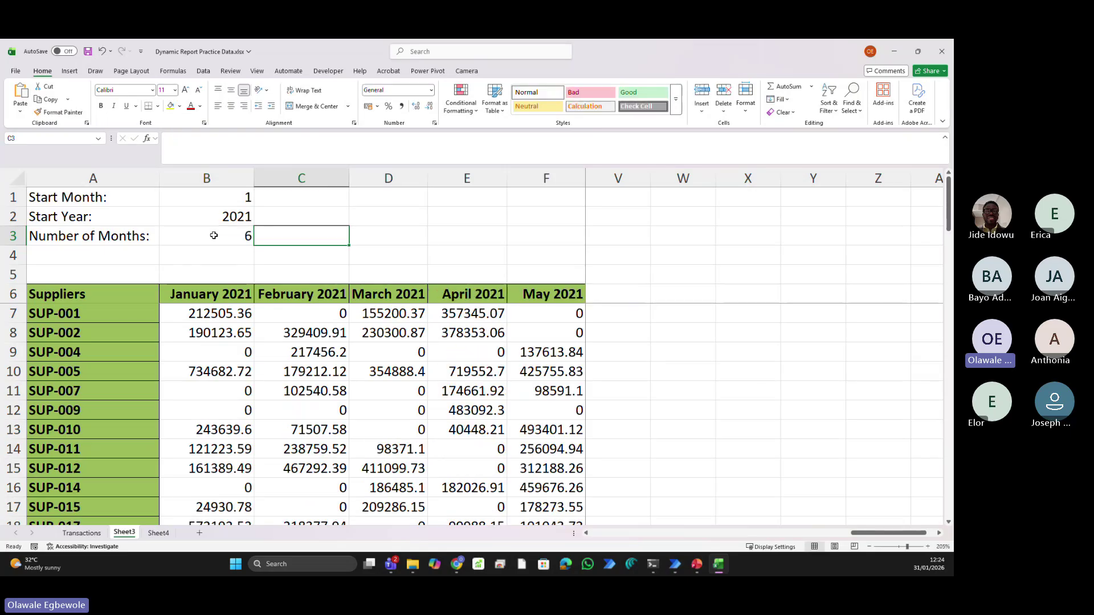
left_click(214, 235)
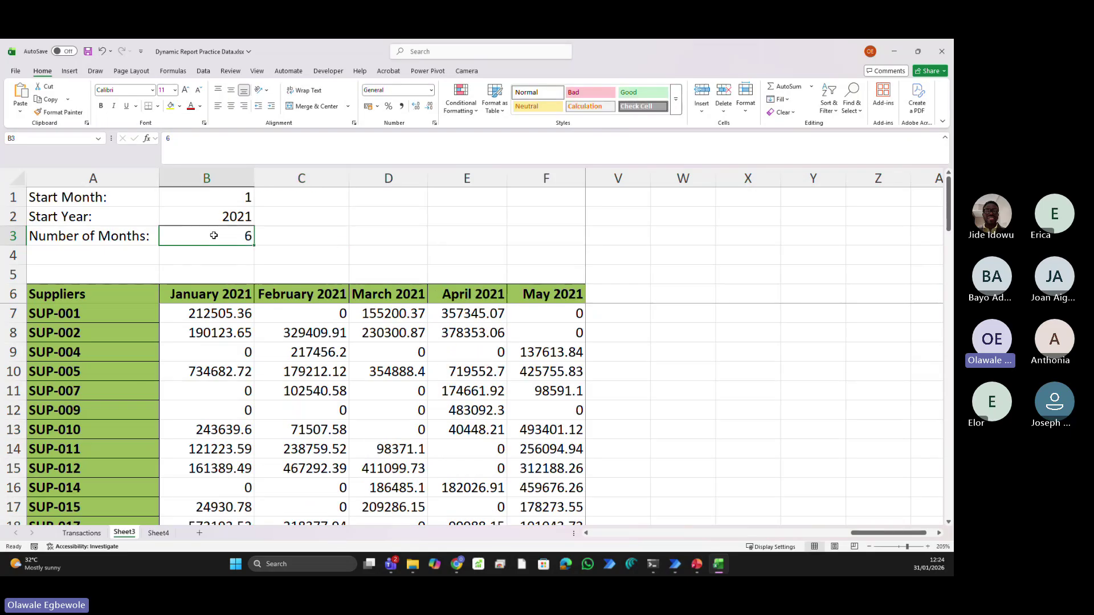
type("7")
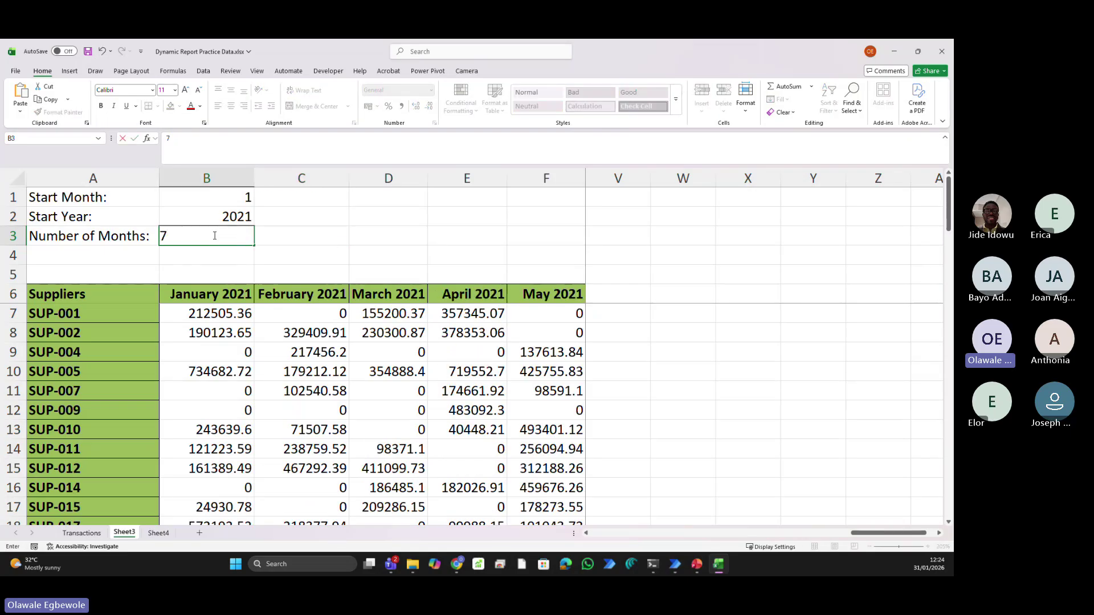
key("Tab")
scroll(164, 331, "down", 5)
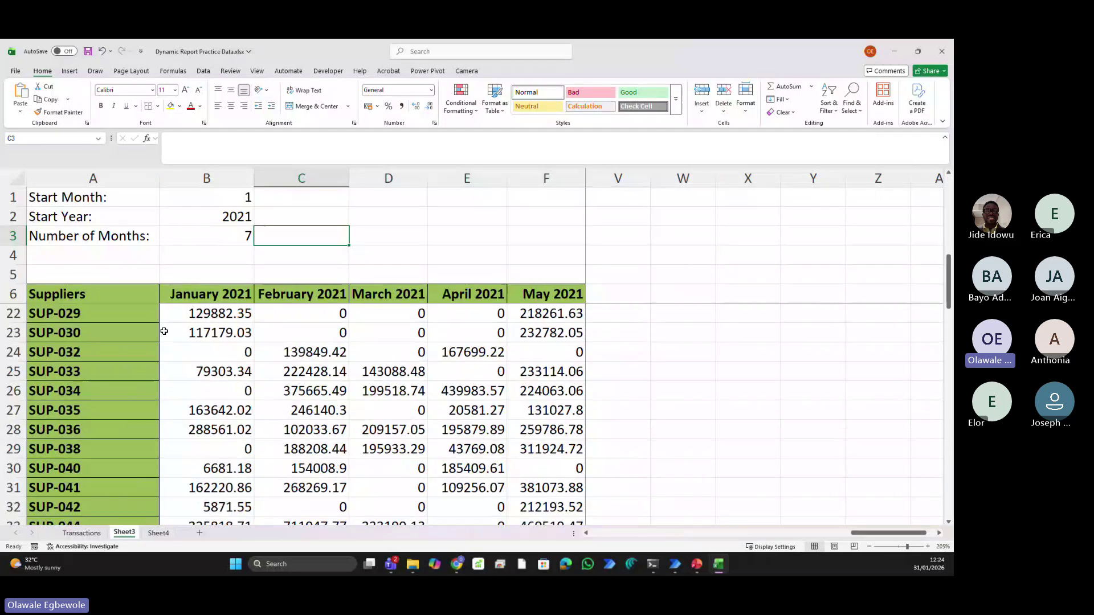
scroll(164, 331, "down", 20)
scroll(158, 344, "up", 7)
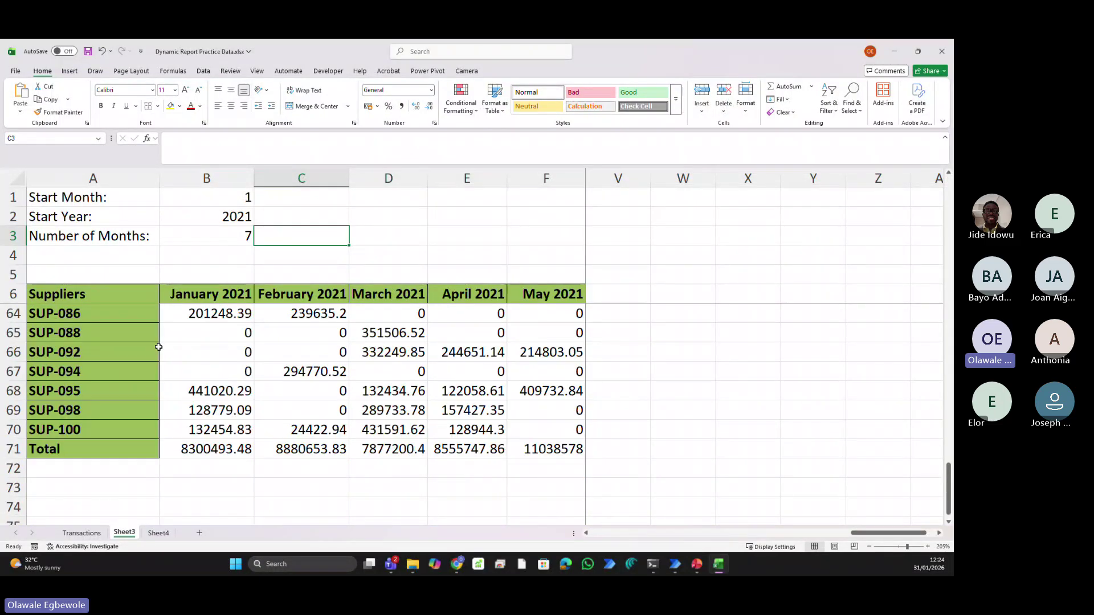
left_click(219, 238)
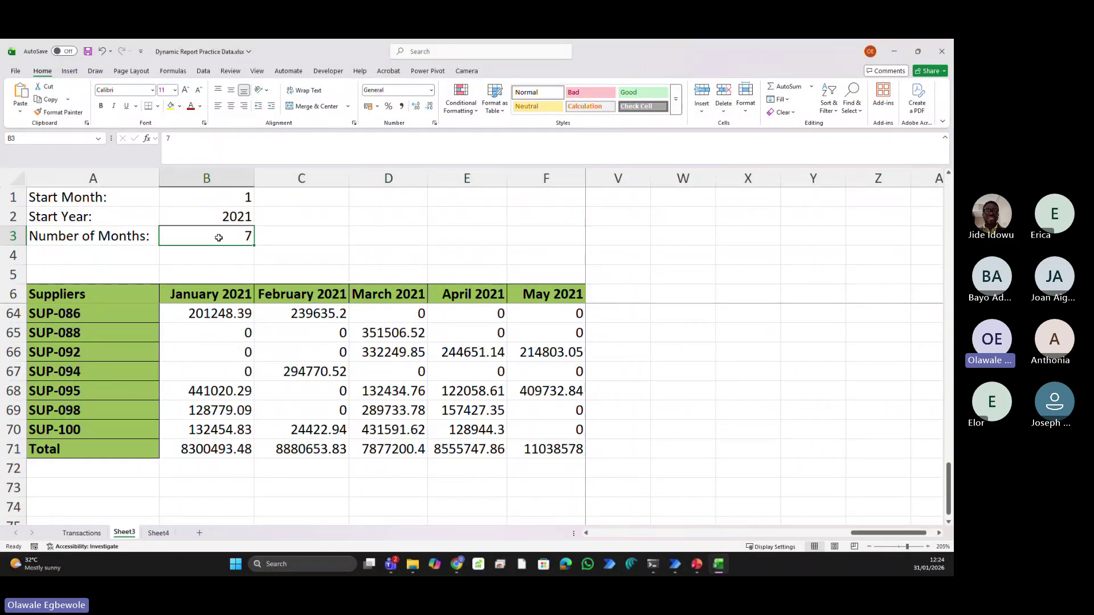
type("10")
key("Tab")
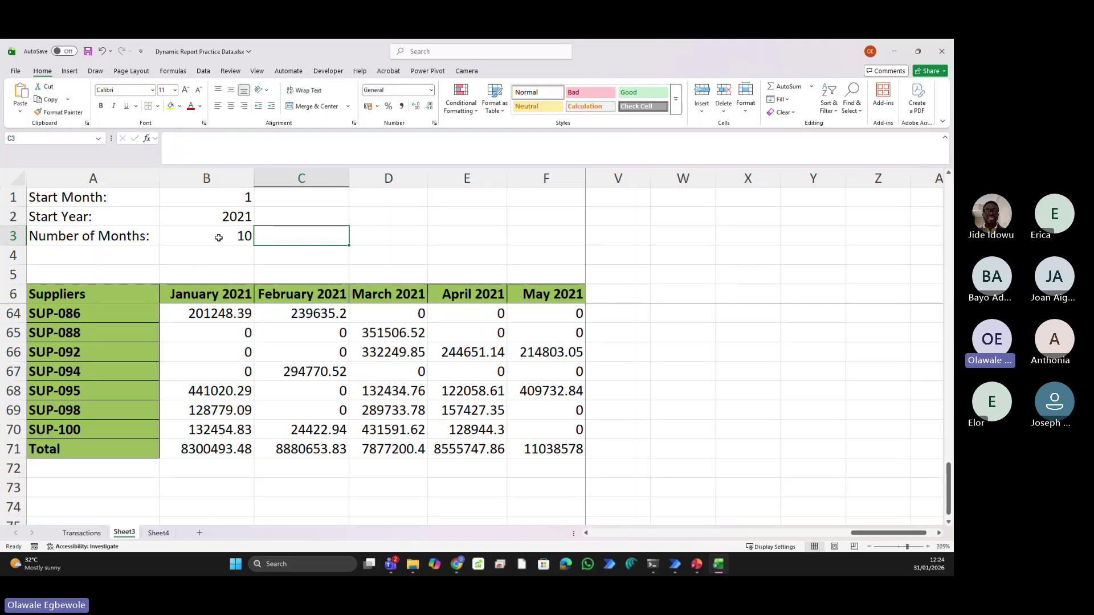
Set the number of months to 12 and check the header formatting across to the Total column
left_click(219, 238)
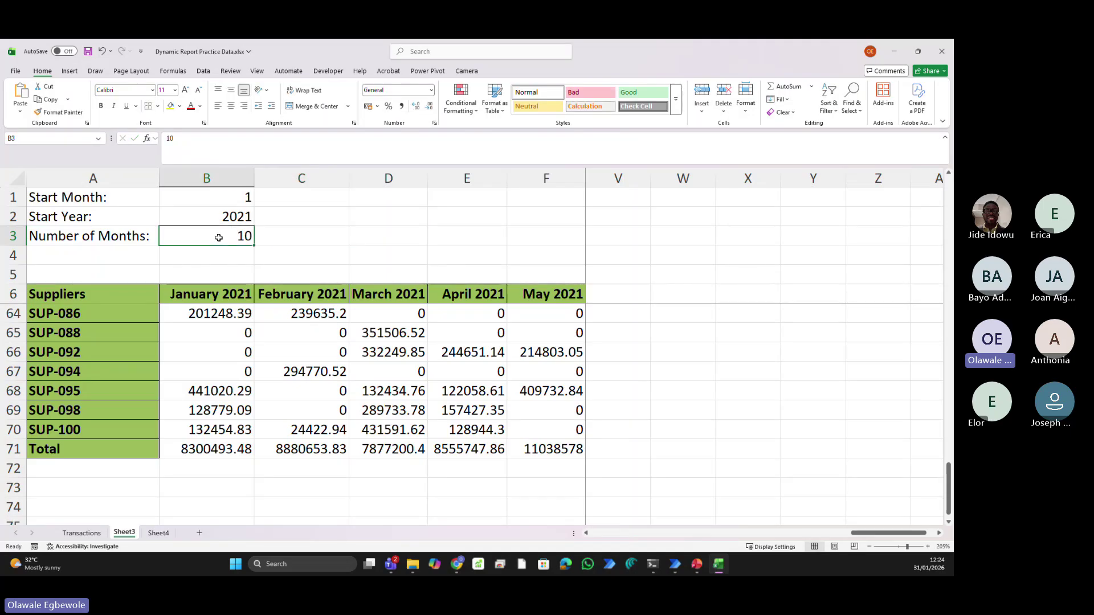
type("12")
key("Tab")
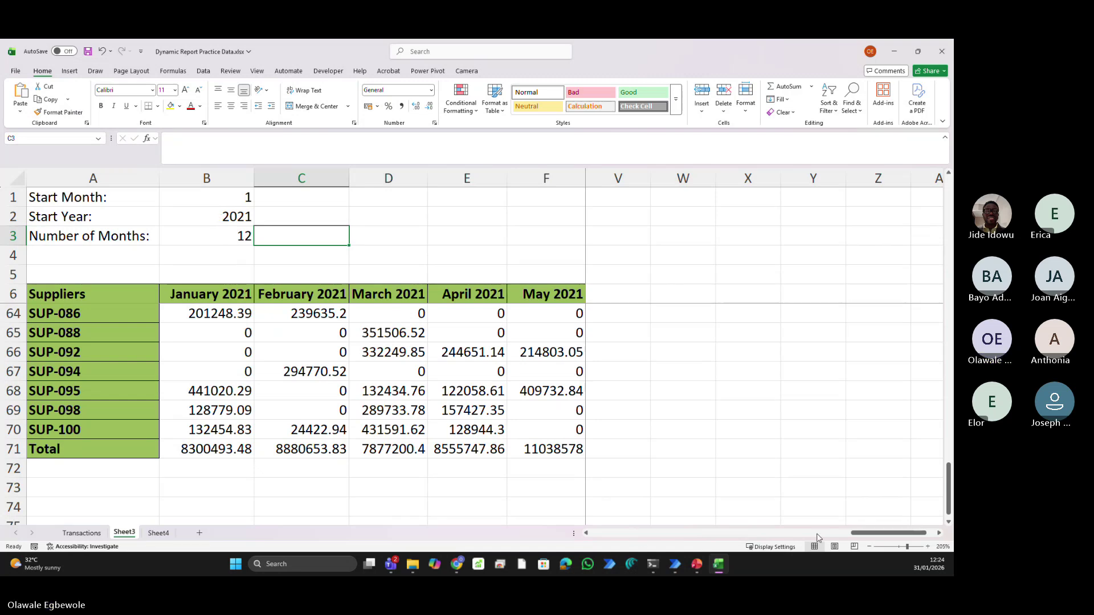
left_click_drag(861, 537, 661, 570)
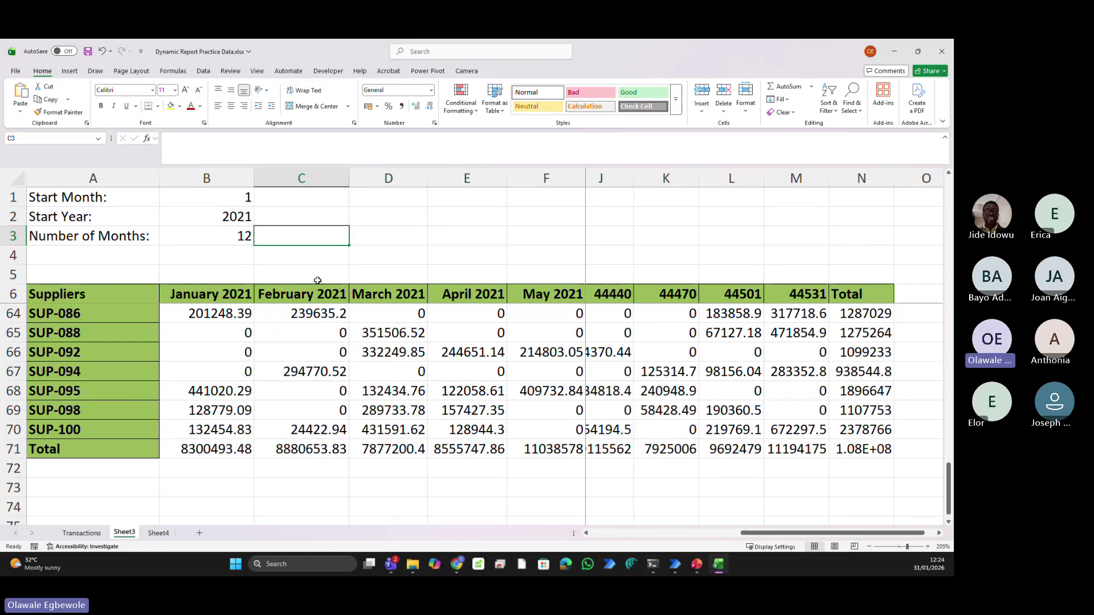
Set the report's Start Month to 7
left_click(229, 199)
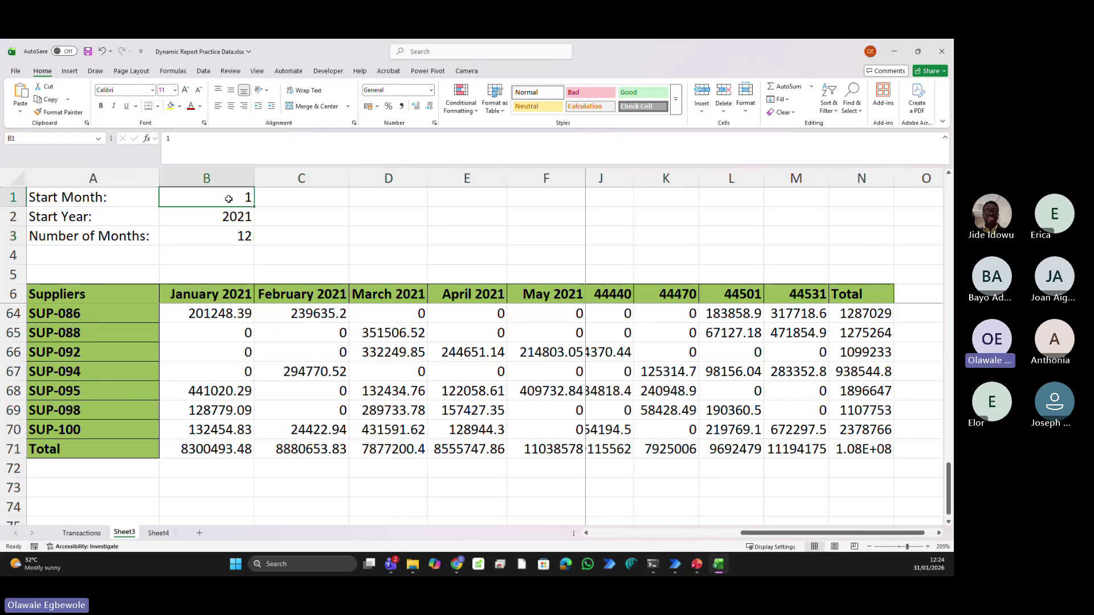
type("7")
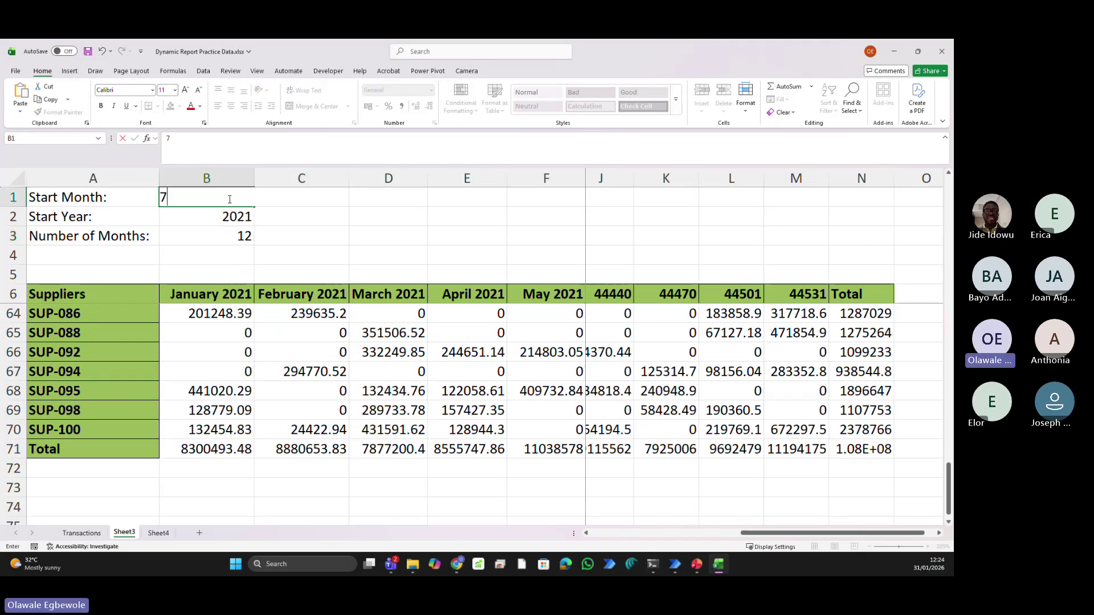
key("Tab")
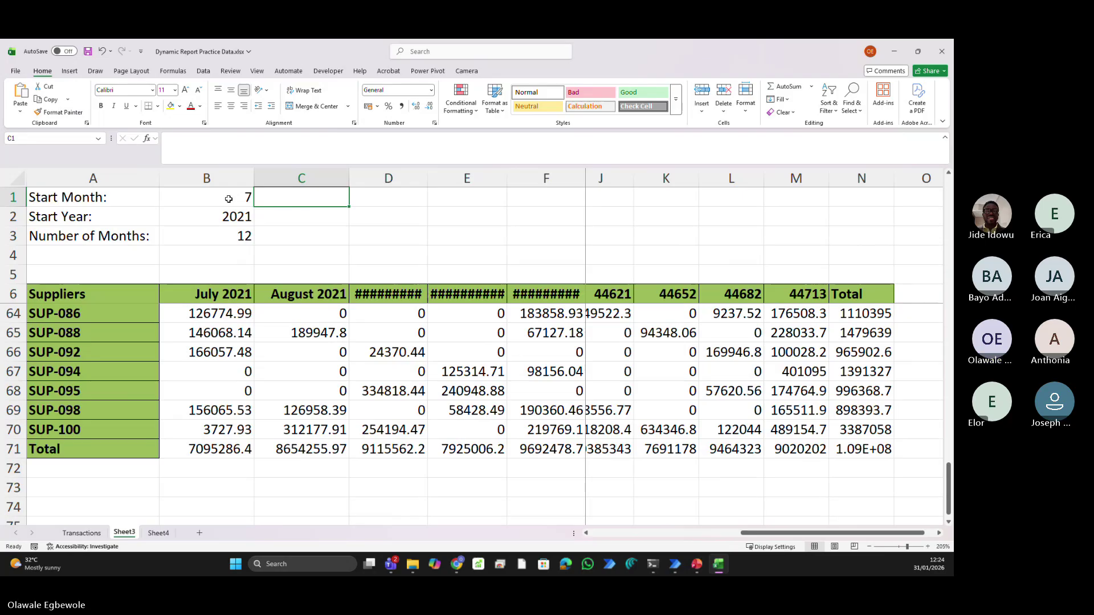
Apply the custom date format mmmm yyyy to the header cells from B6 across to the Total column, and save the workbook
left_click(193, 296)
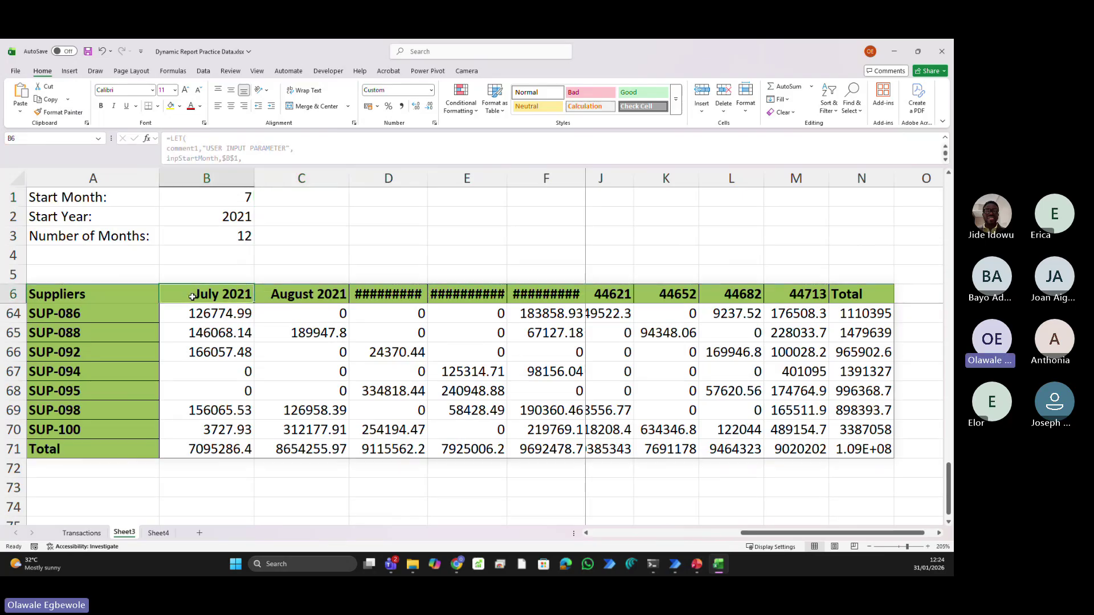
key("ctrl+shift+Right")
key("ctrl+1")
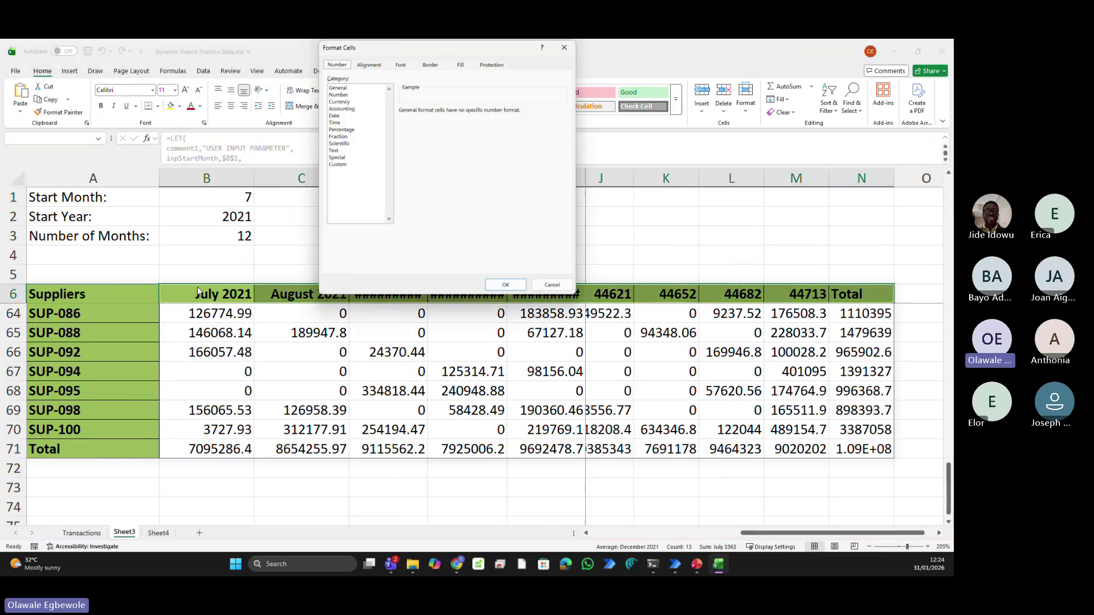
left_click(342, 164)
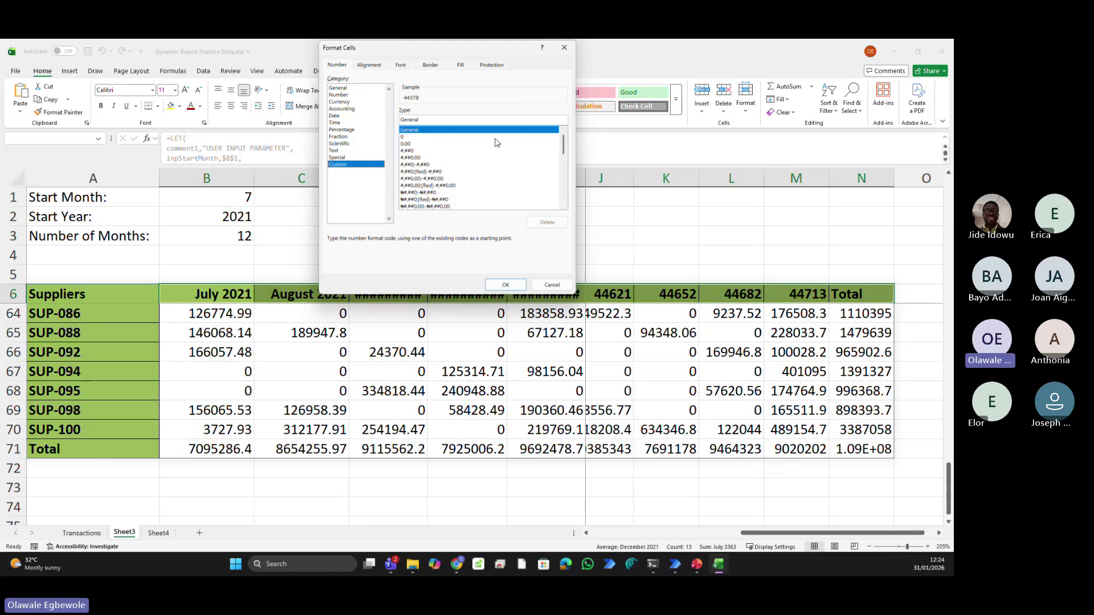
type("mmmm")
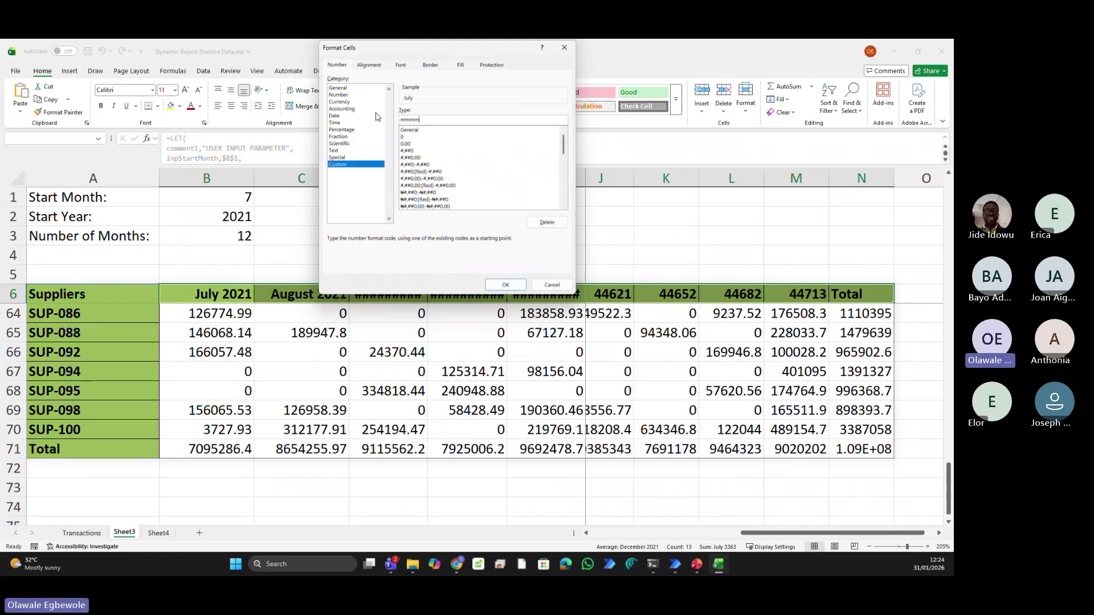
type(" yyyy")
left_click(506, 285)
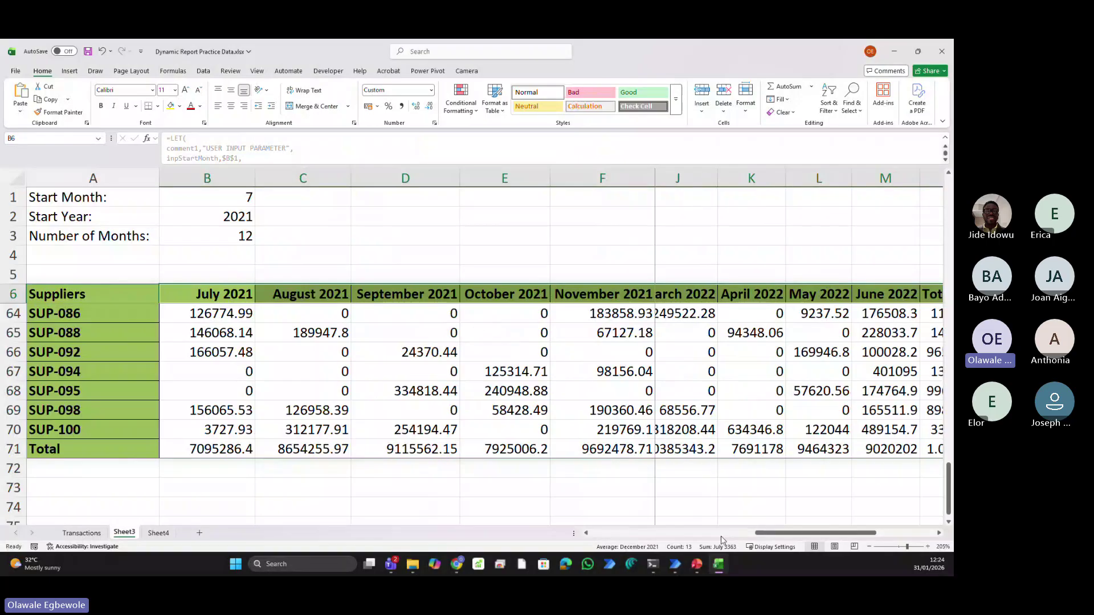
left_click_drag(785, 533, 843, 534)
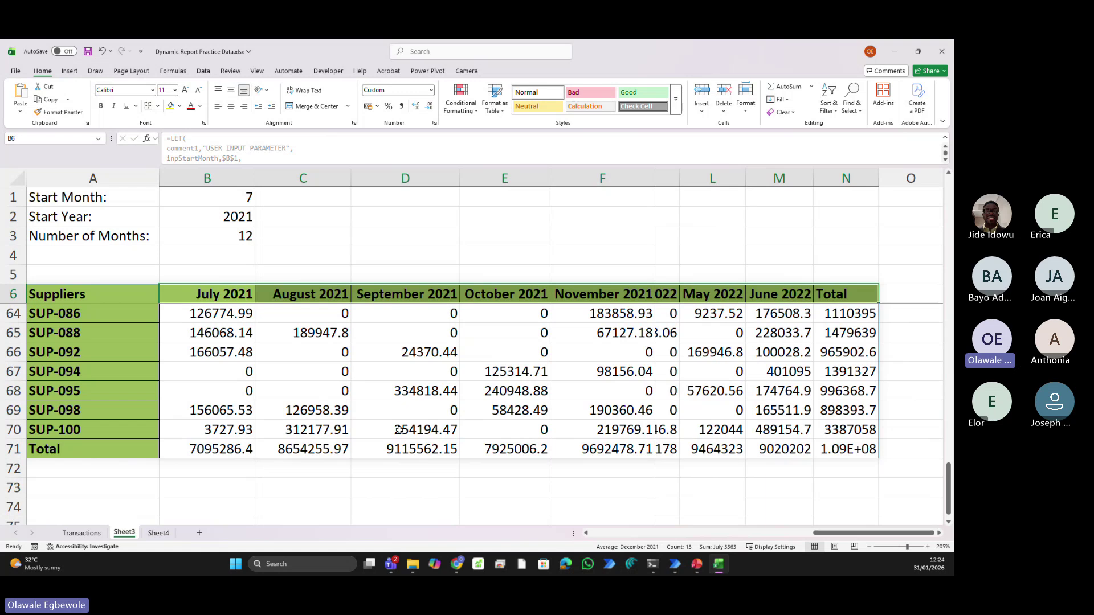
key("ctrl+s")
Create a formula-based conditional formatting rule for the report body B7:Y405 with the formula =B7<>""
left_click(210, 317)
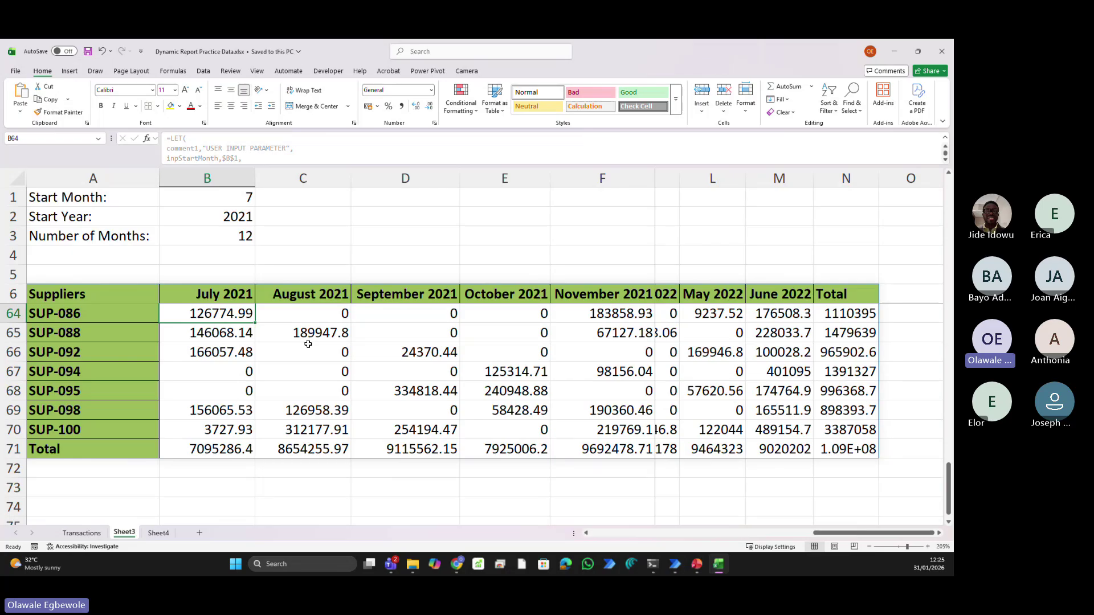
left_click(53, 140)
type("by")
type("7:")
type("y405")
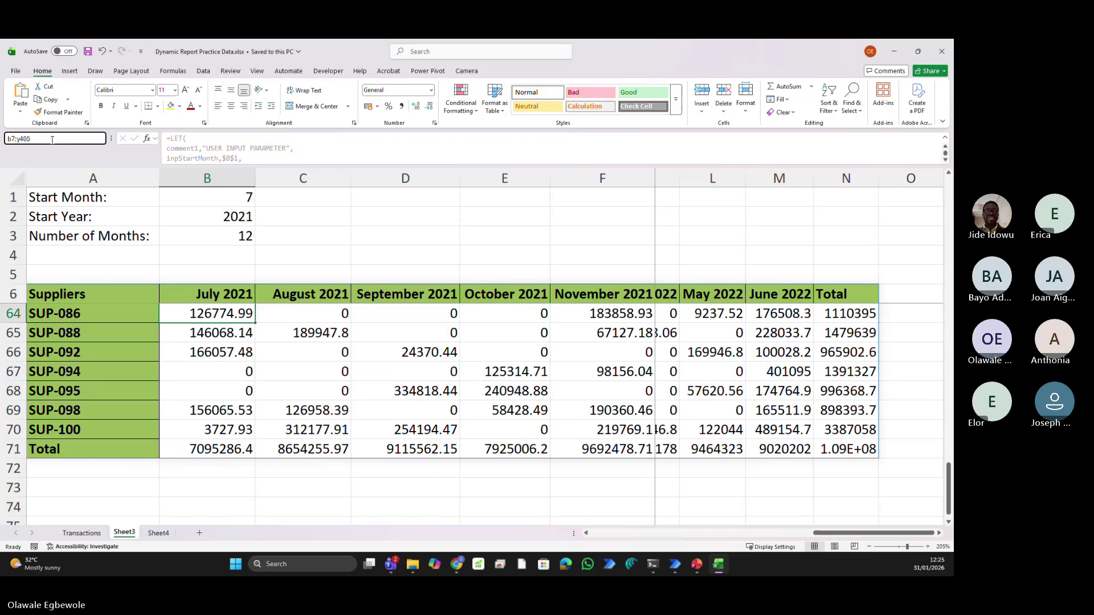
key("Return")
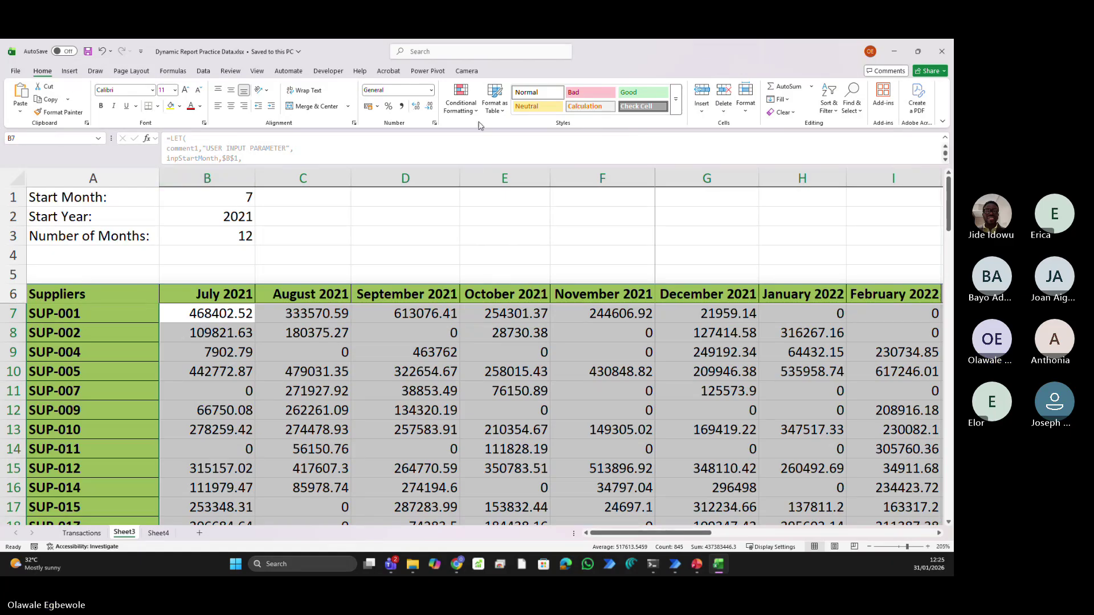
left_click(461, 101)
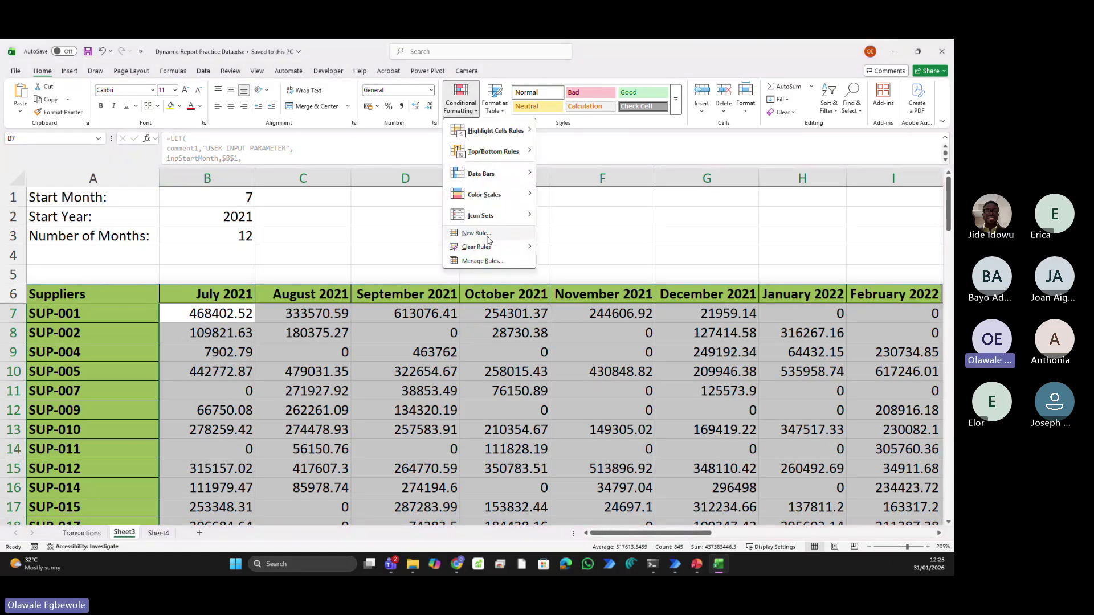
left_click(476, 234)
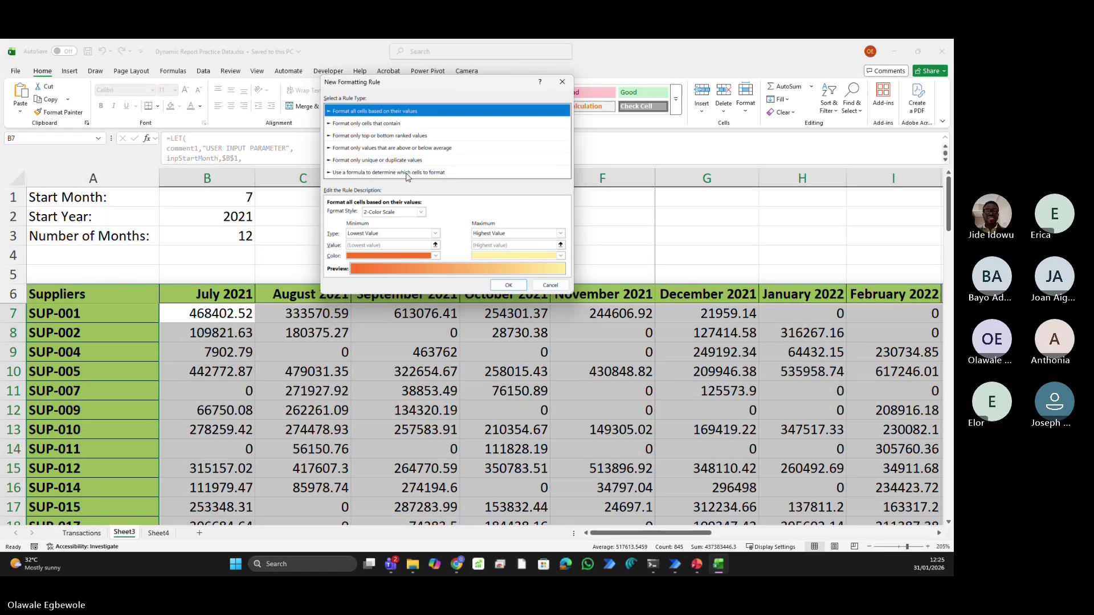
left_click(408, 172)
left_click(560, 212)
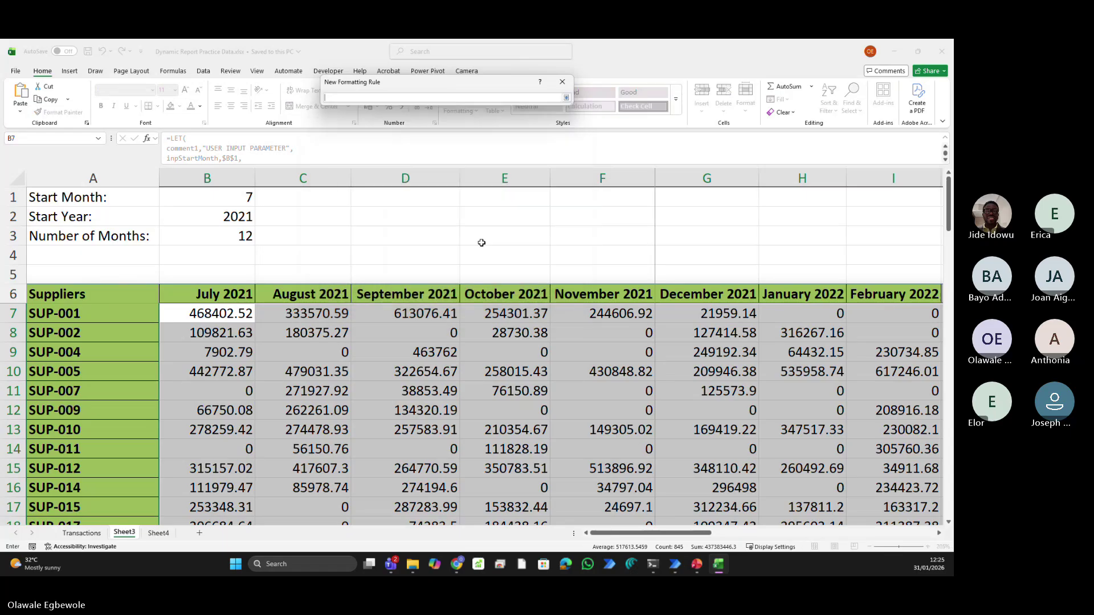
left_click(215, 315)
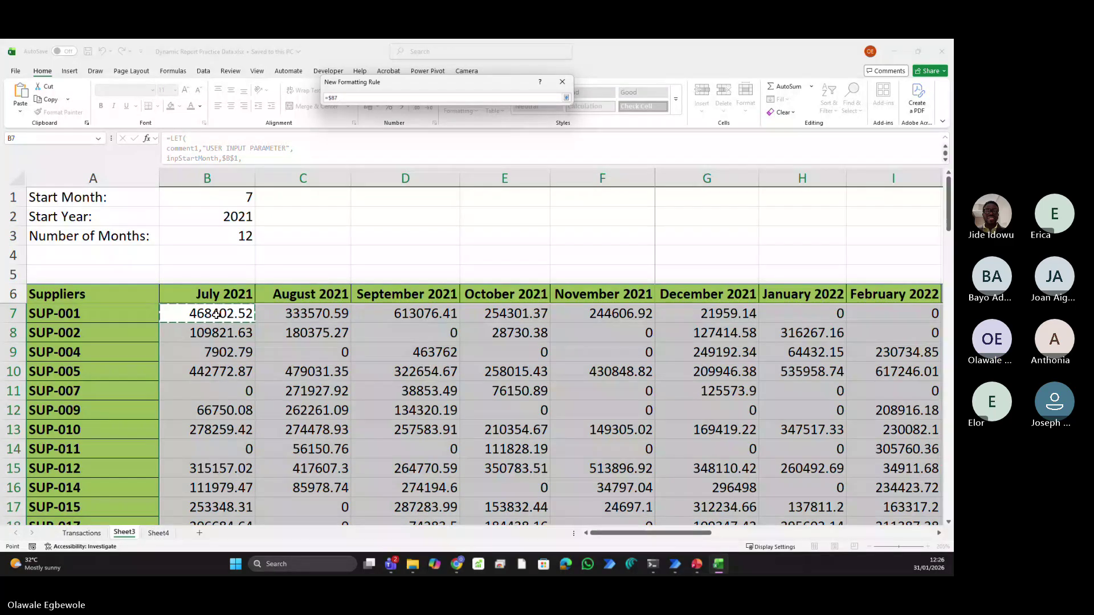
key("F4")
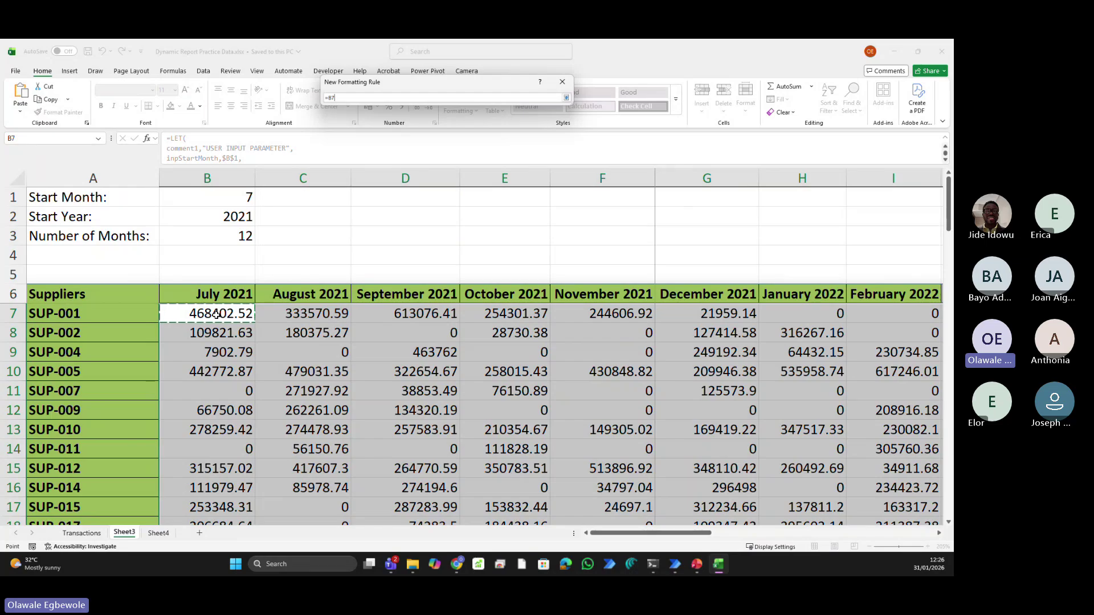
type("<>\"")
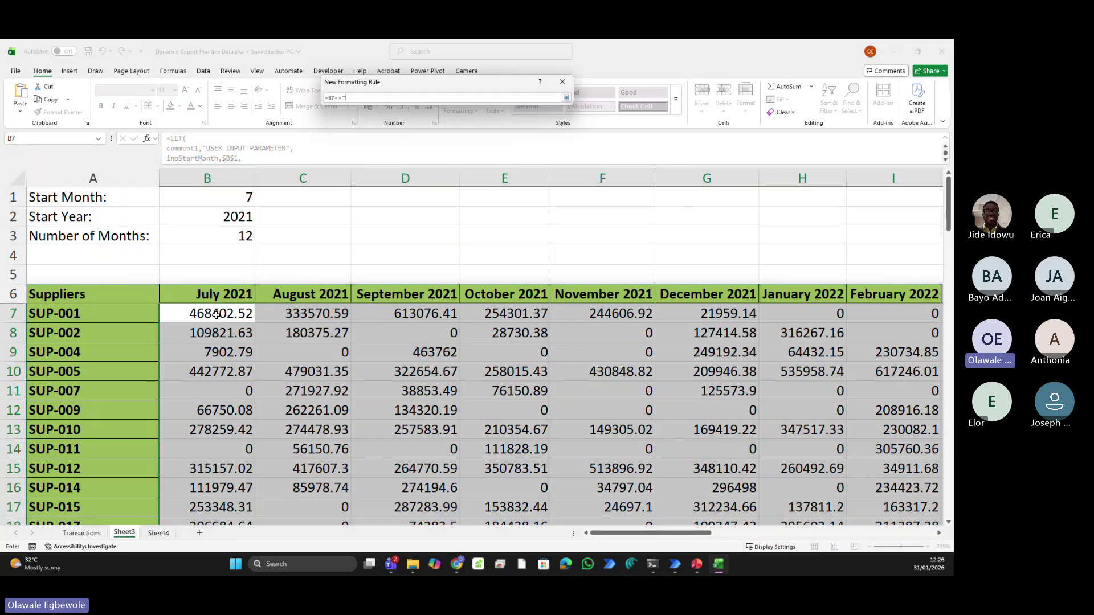
left_click(566, 98)
Give the body rule a two-decimal number format with thousands separator and an outline border, and apply it to the range
left_click(546, 245)
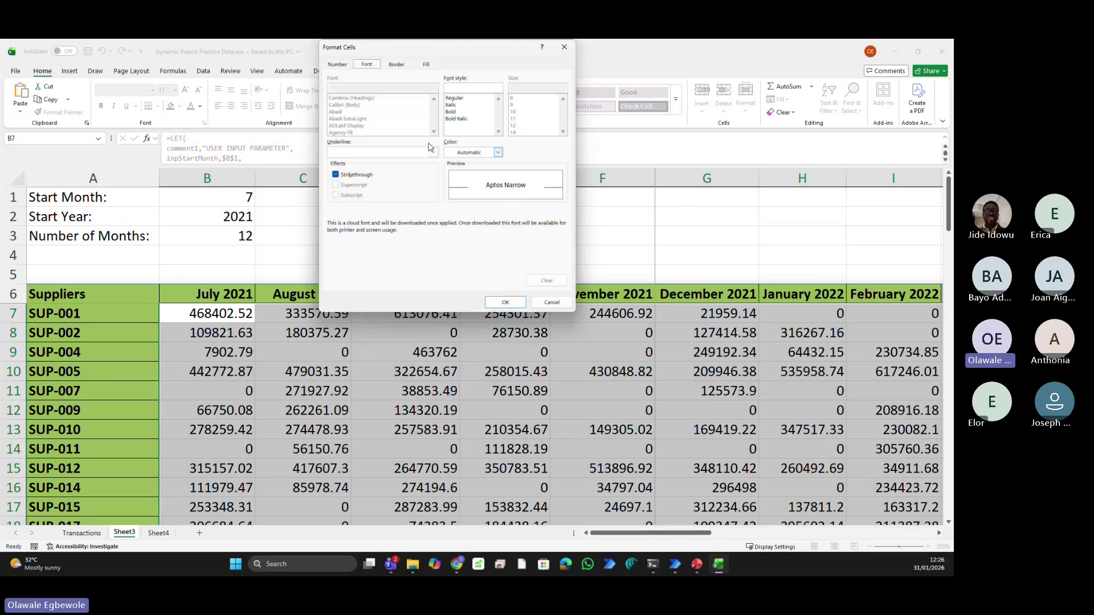
left_click(338, 64)
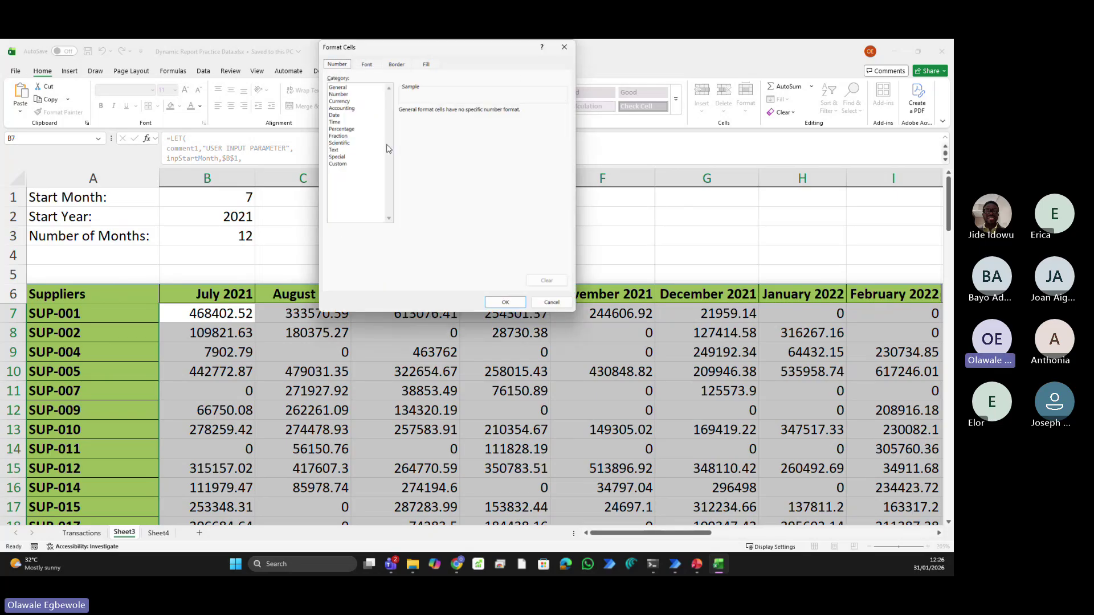
left_click(340, 95)
left_click(416, 123)
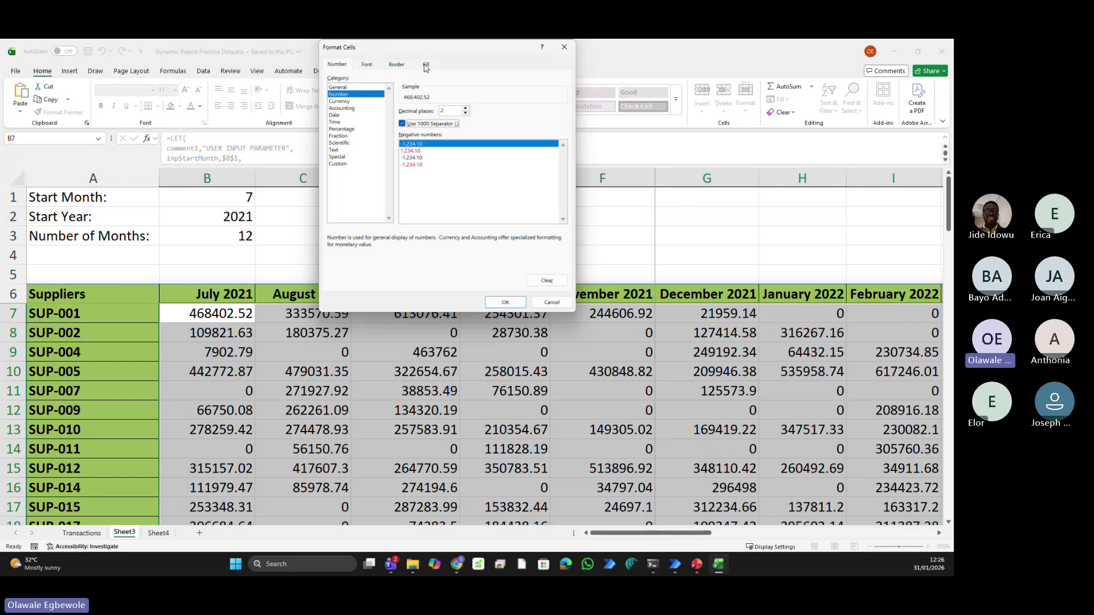
left_click(396, 64)
left_click(465, 96)
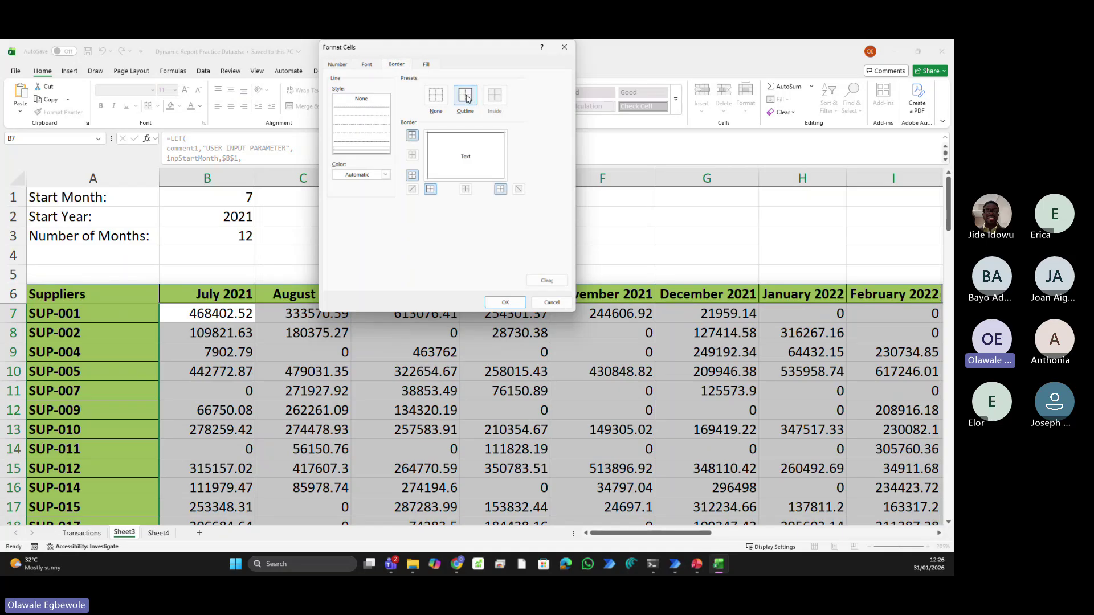
left_click(507, 303)
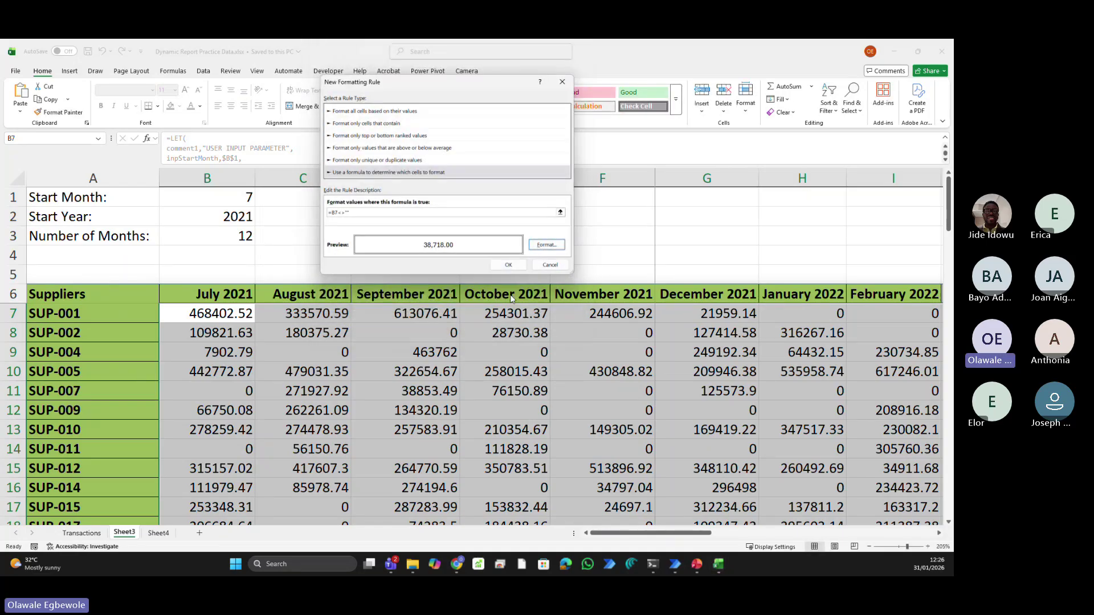
left_click(508, 265)
Fit the width of Total column N to its contents and check the body formatting down to the Total row
scroll(506, 352, "down", 15)
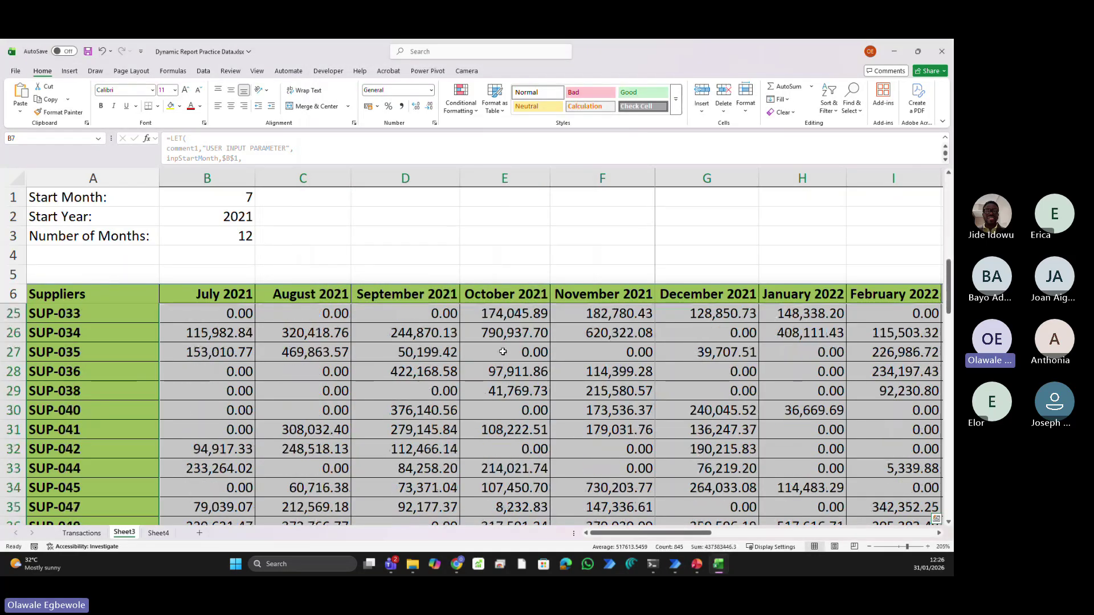
scroll(507, 352, "down", 5)
scroll(513, 365, "up", 3)
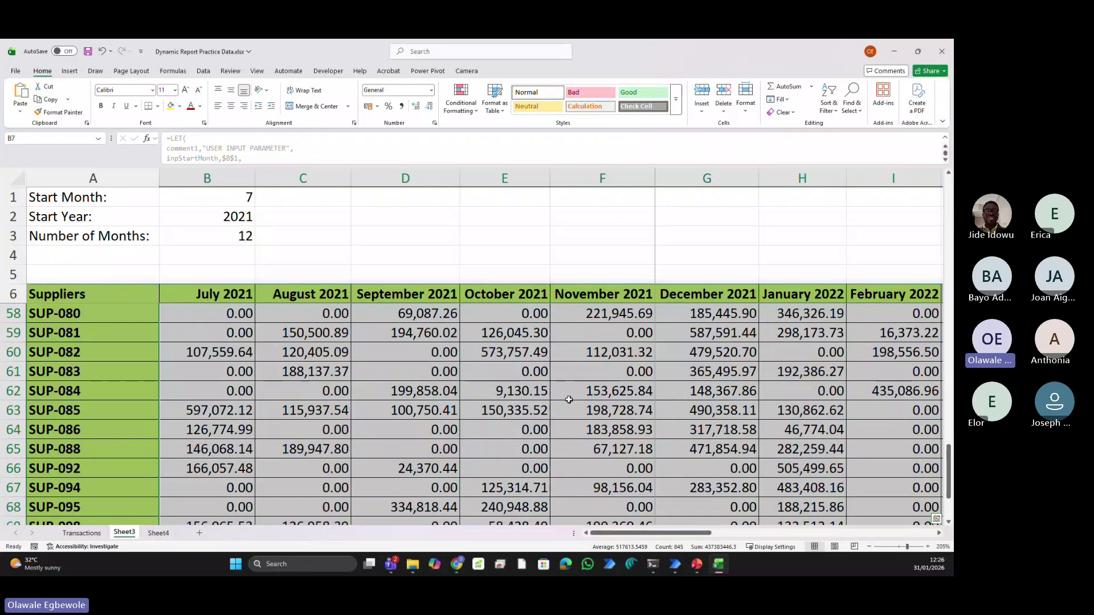
left_click_drag(653, 533, 879, 517)
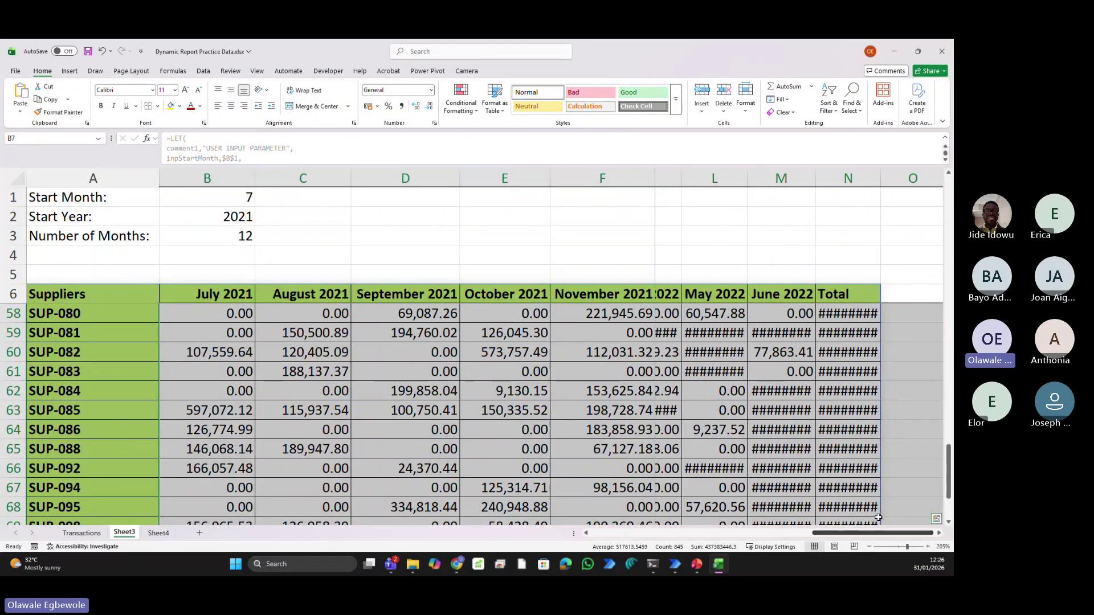
double_click(882, 174)
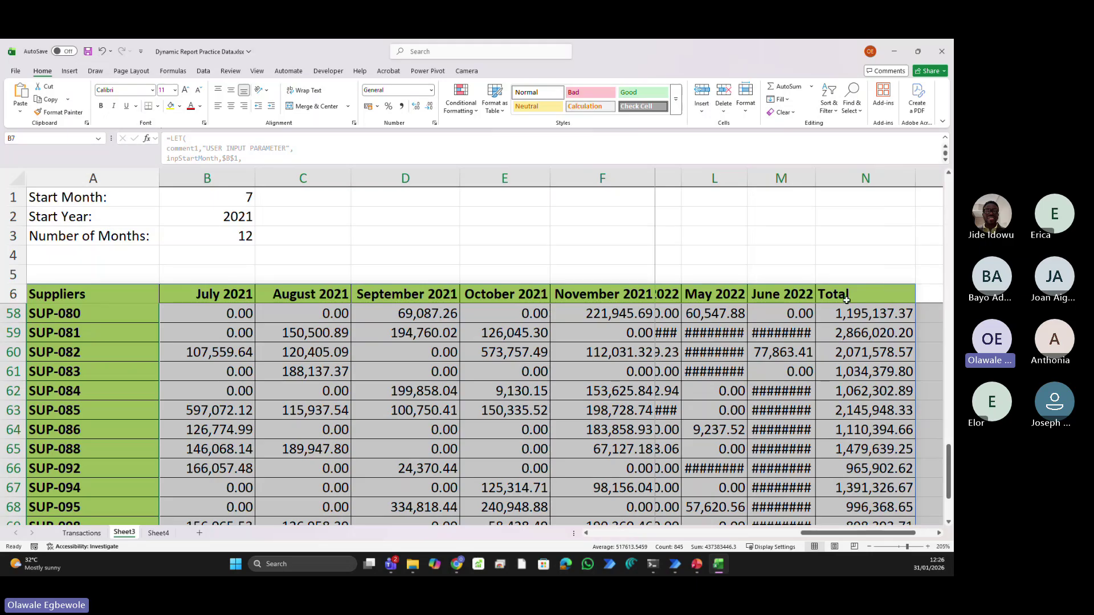
left_click(861, 180)
scroll(513, 399, "down", 6)
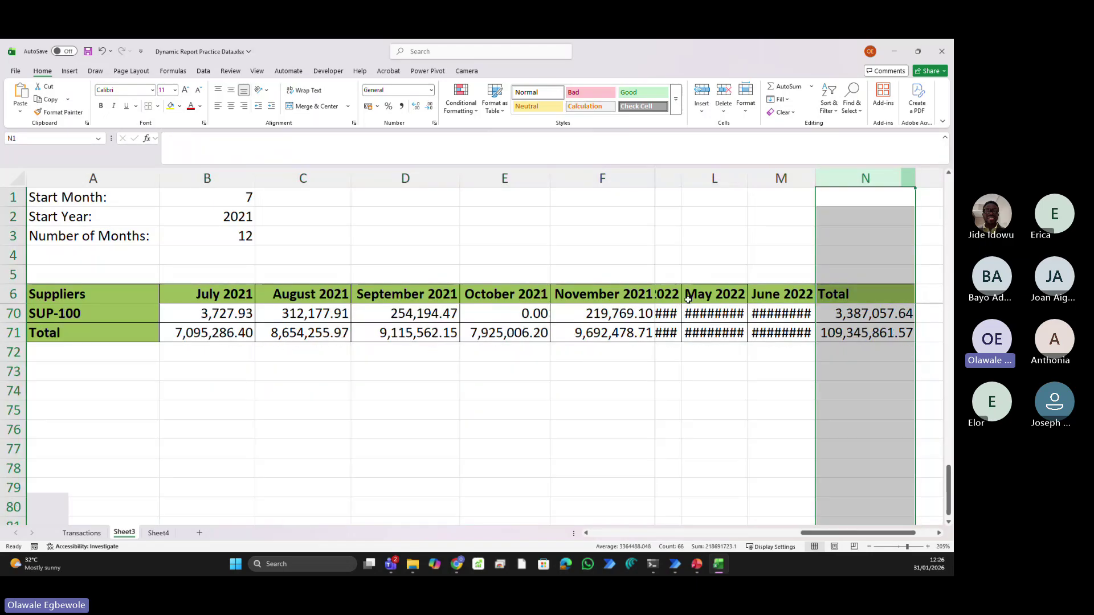
scroll(342, 456, "up", 5)
scroll(159, 454, "down", 2)
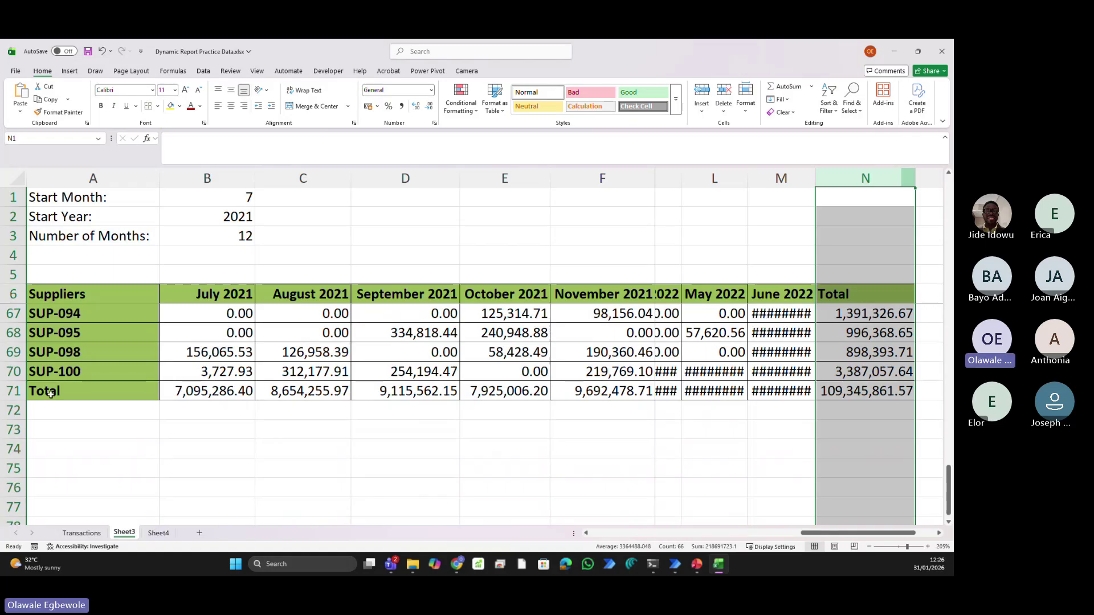
left_click(14, 392)
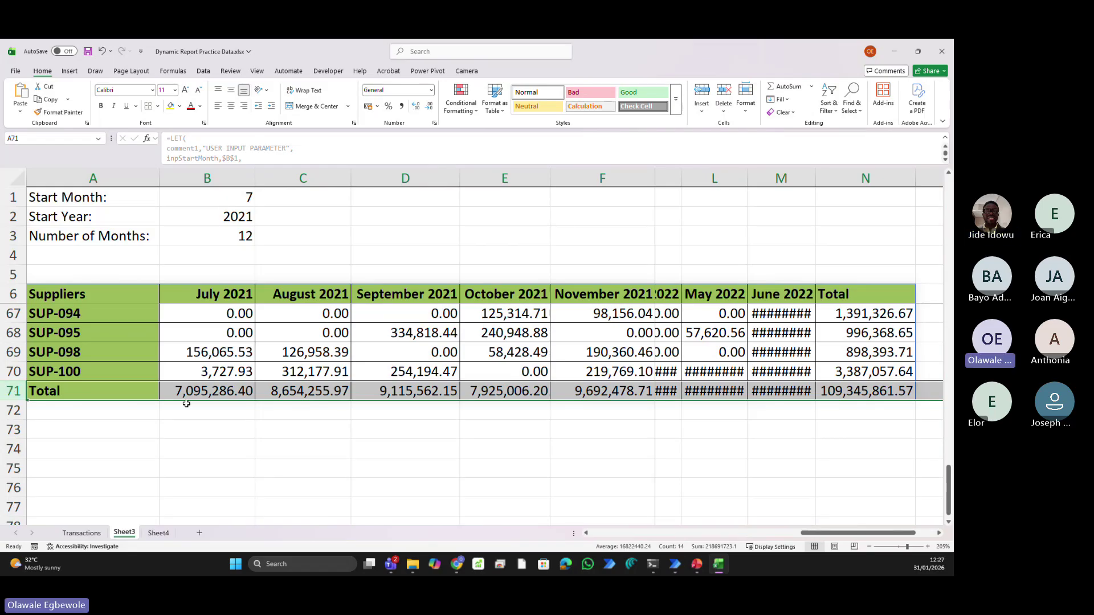
left_click(171, 232)
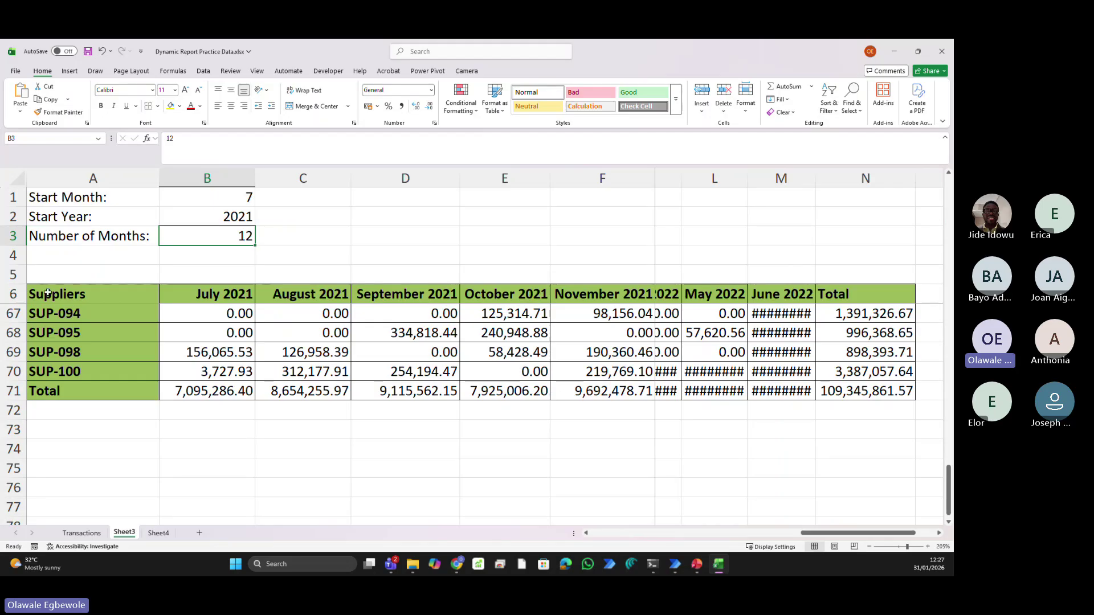
Start a formula-based conditional formatting rule for the range A7:Y405
left_click(48, 293)
key("Down")
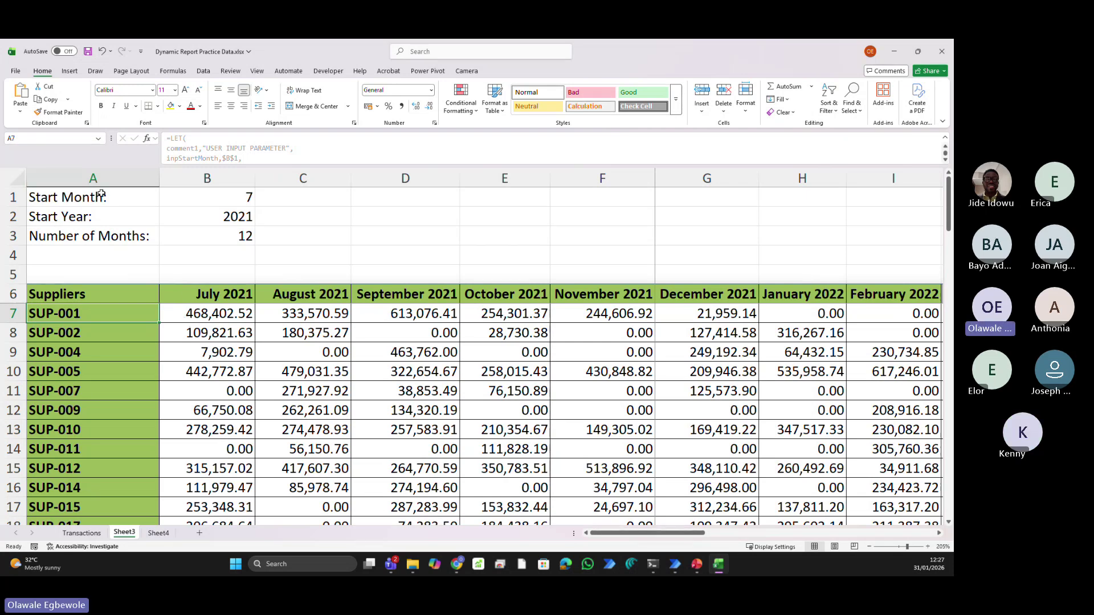
left_click(38, 138)
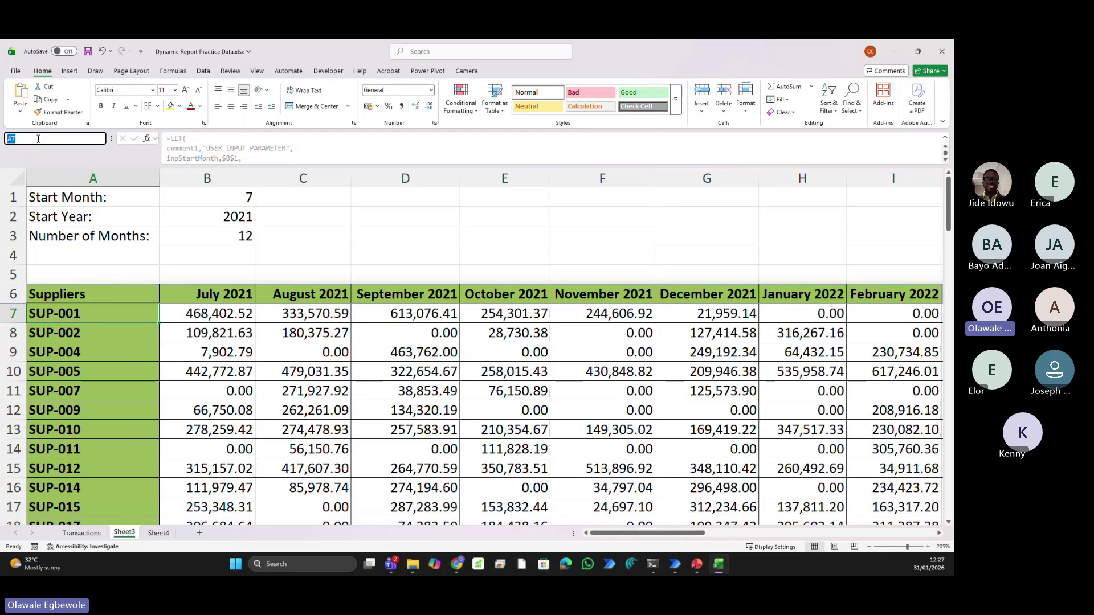
type(":y405")
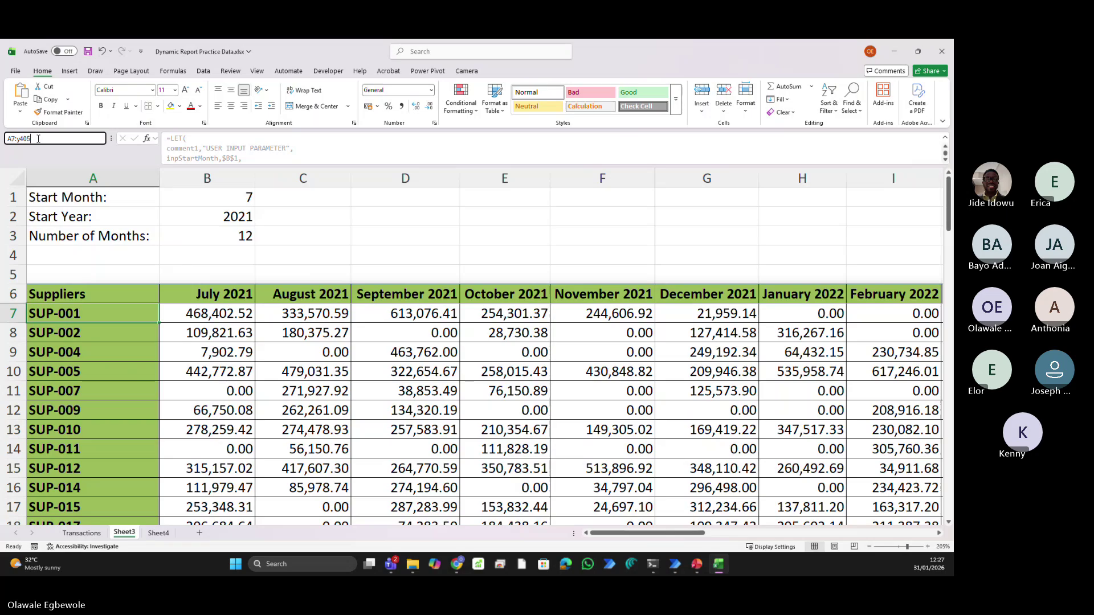
key("Return")
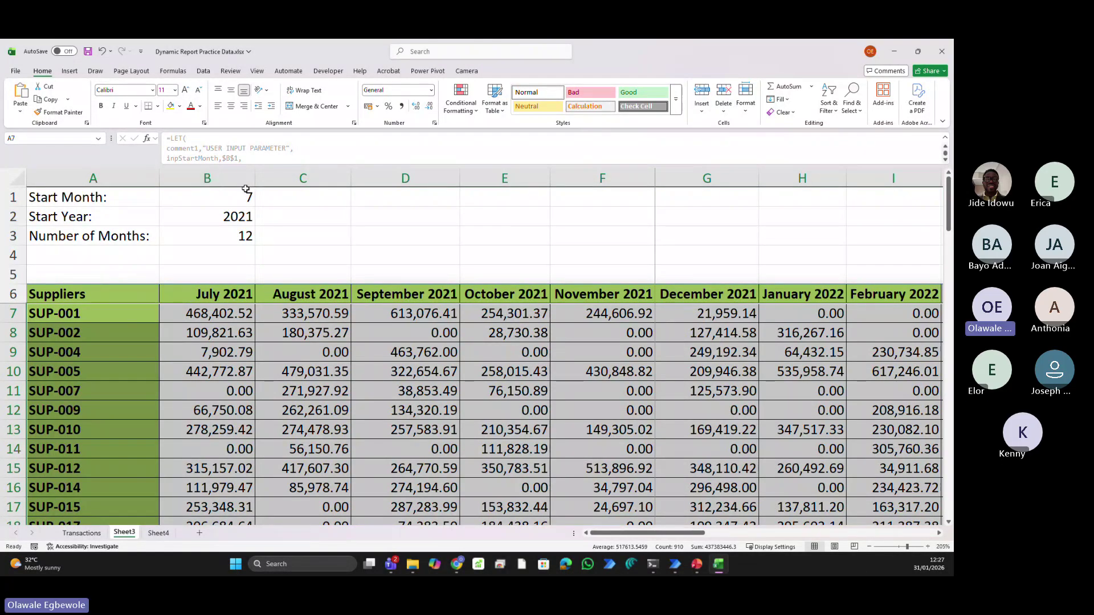
left_click(461, 102)
left_click(477, 233)
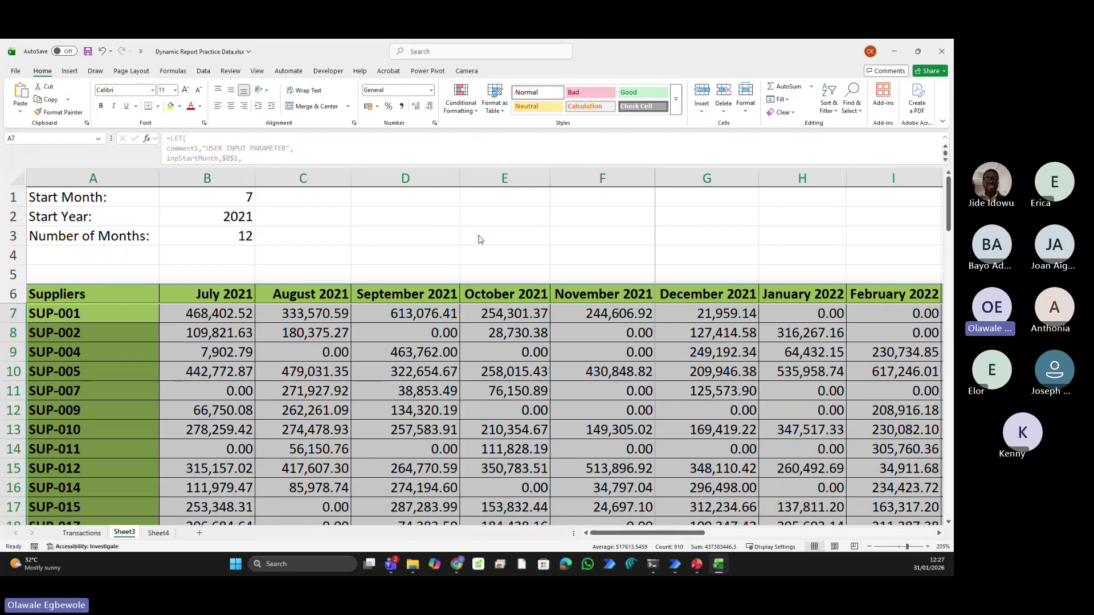
left_click(399, 163)
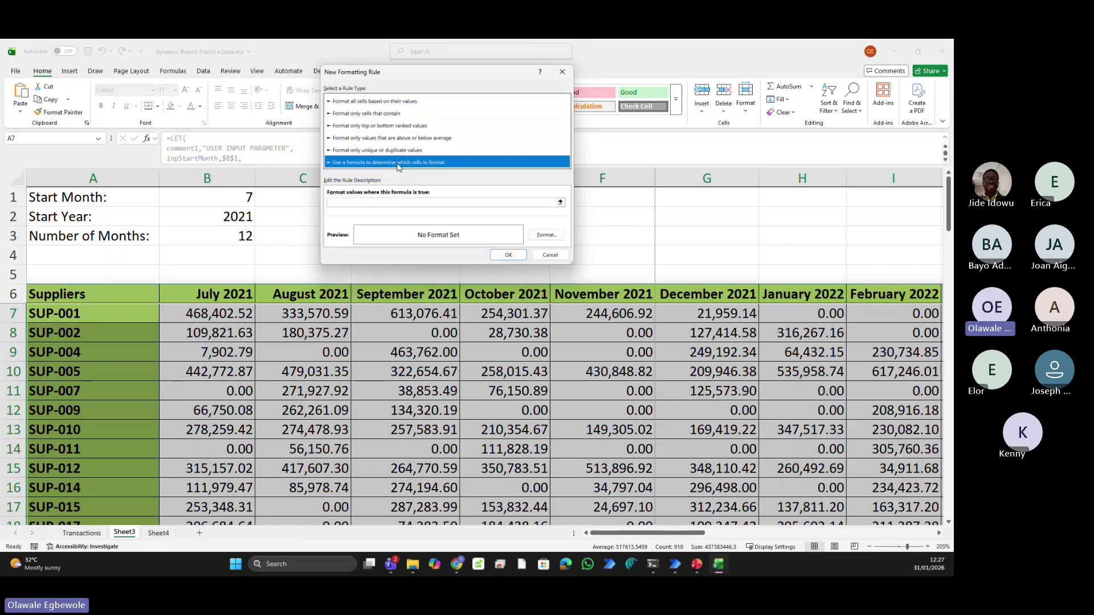
left_click(560, 203)
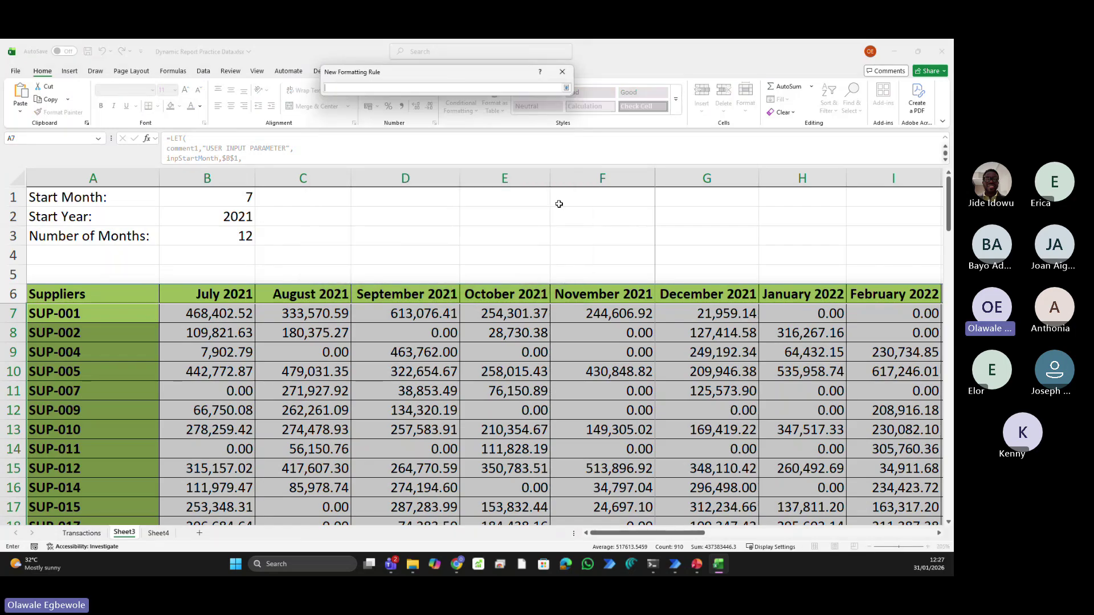
Set the rule formula to an AND test that $A7 equals Total and B7 is not empty
left_click(70, 311)
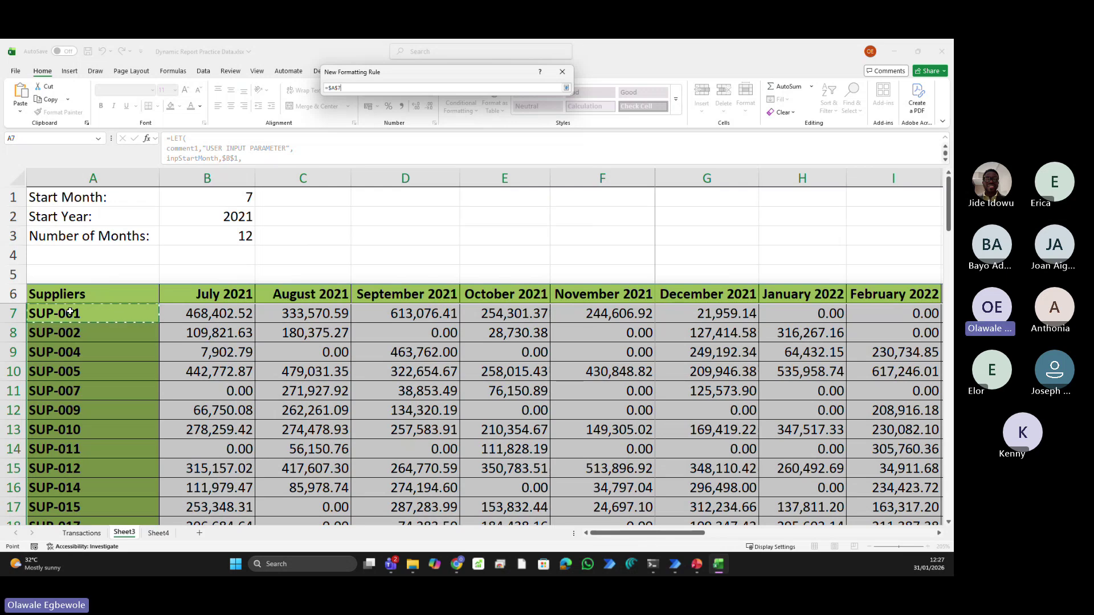
key("F4")
key("F4")
type("=\"Total")
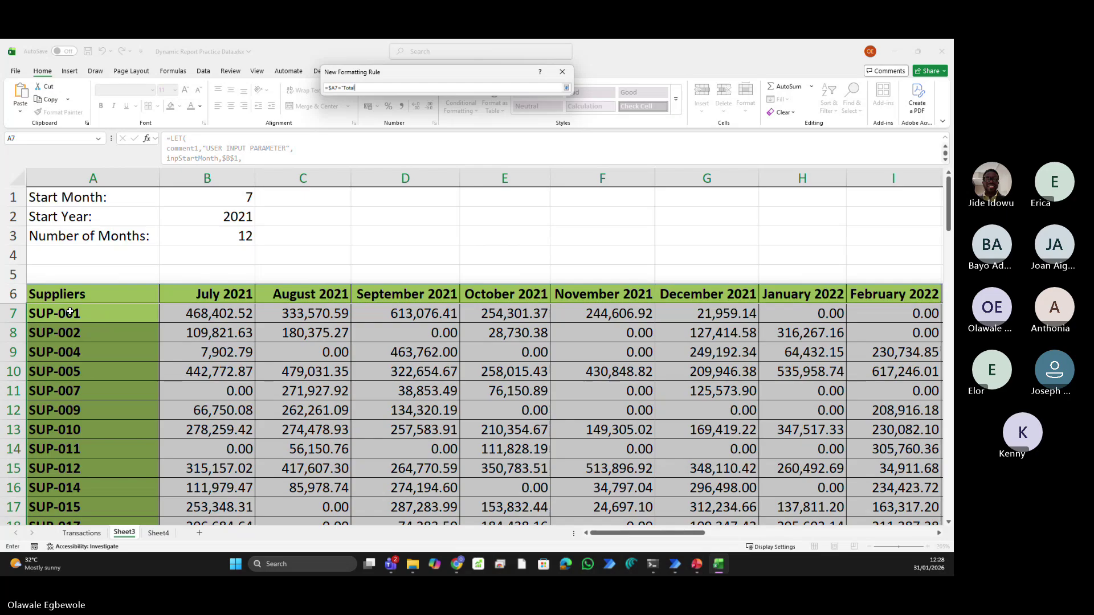
left_click(327, 90)
type("AND(")
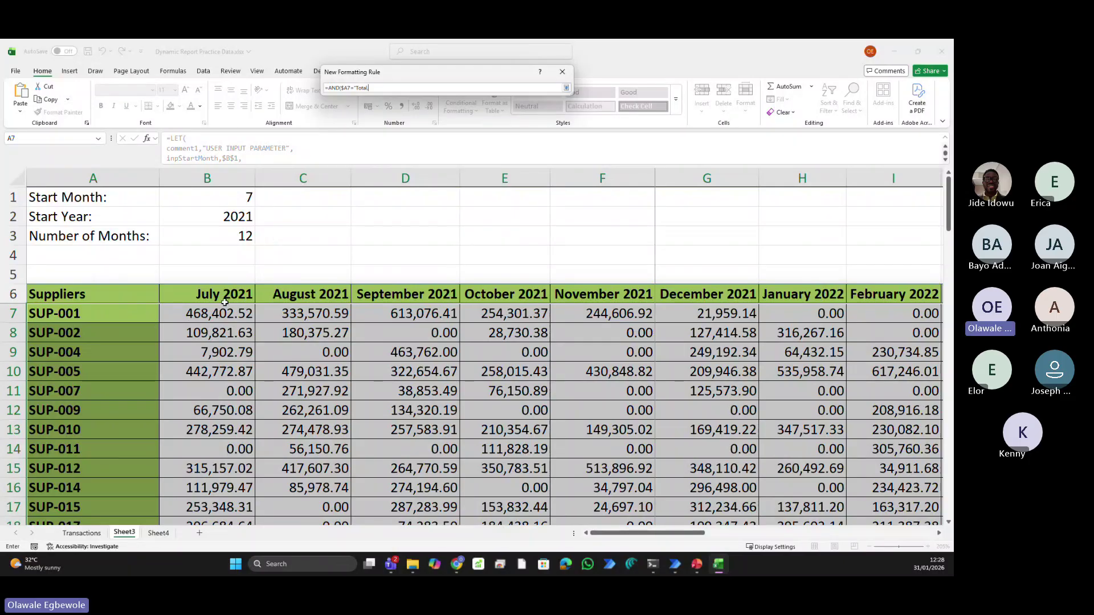
type(",")
left_click(214, 316)
key("F4")
key("F4")
type("<>\"\"")
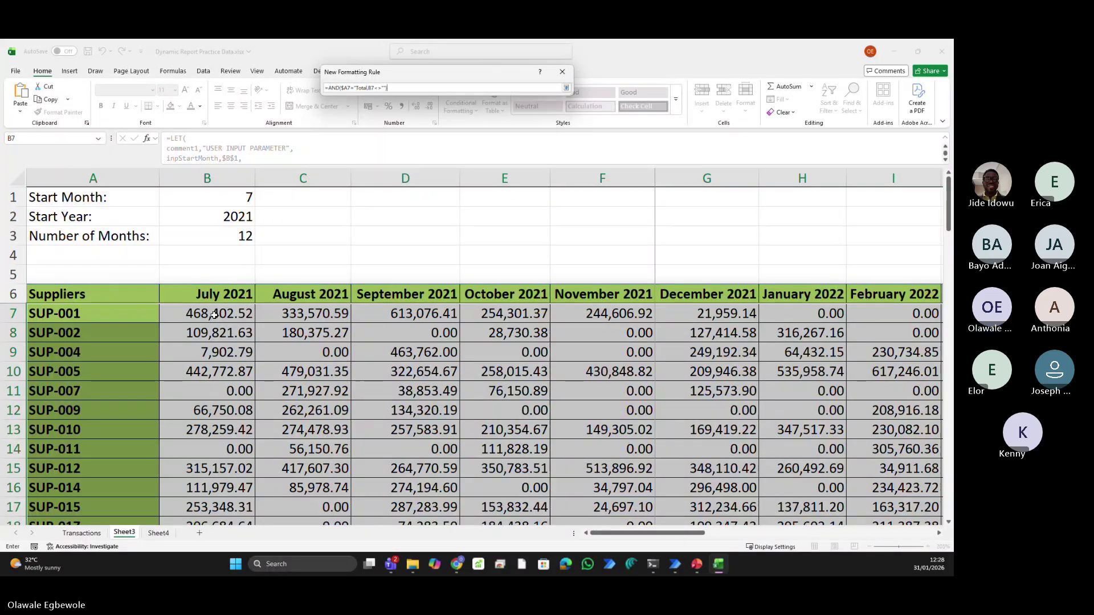
key("Return")
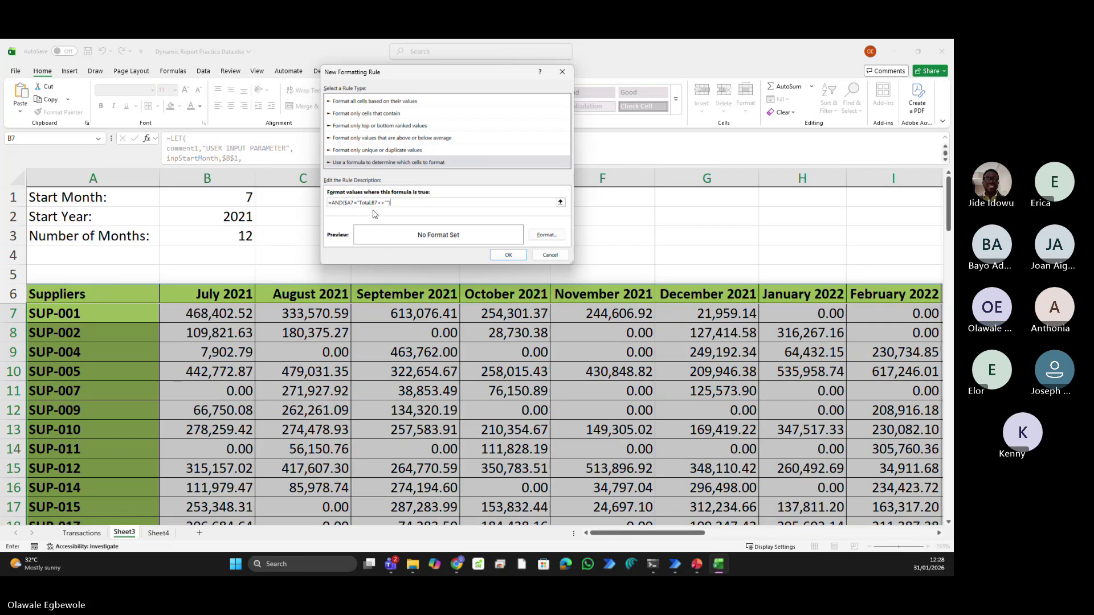
type(")")
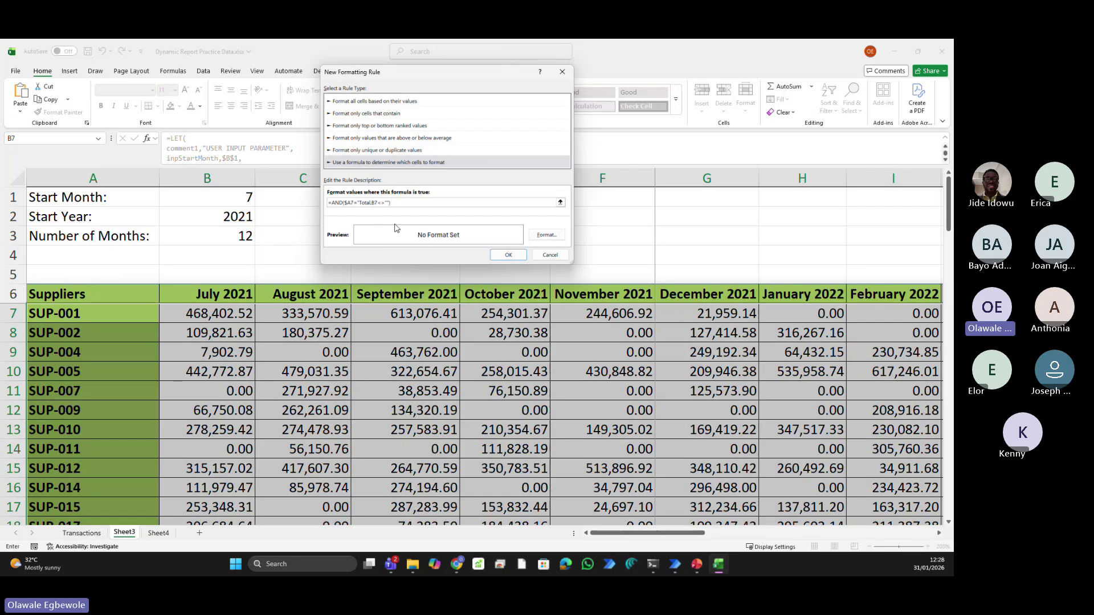
Give the Total row rule a bold font and the same green fill as the headers
left_click(546, 234)
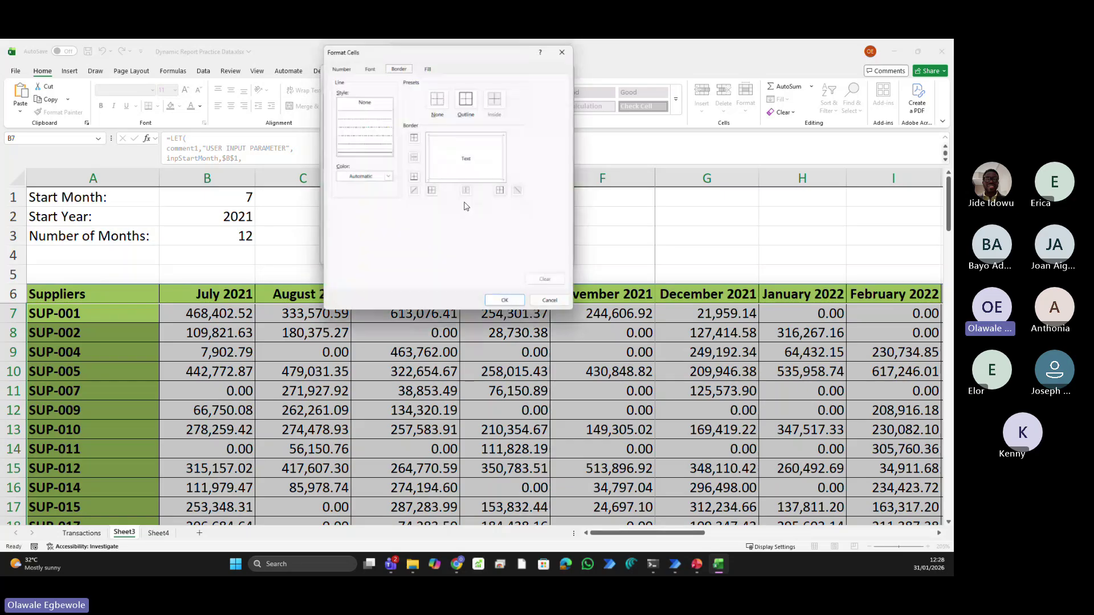
left_click(367, 64)
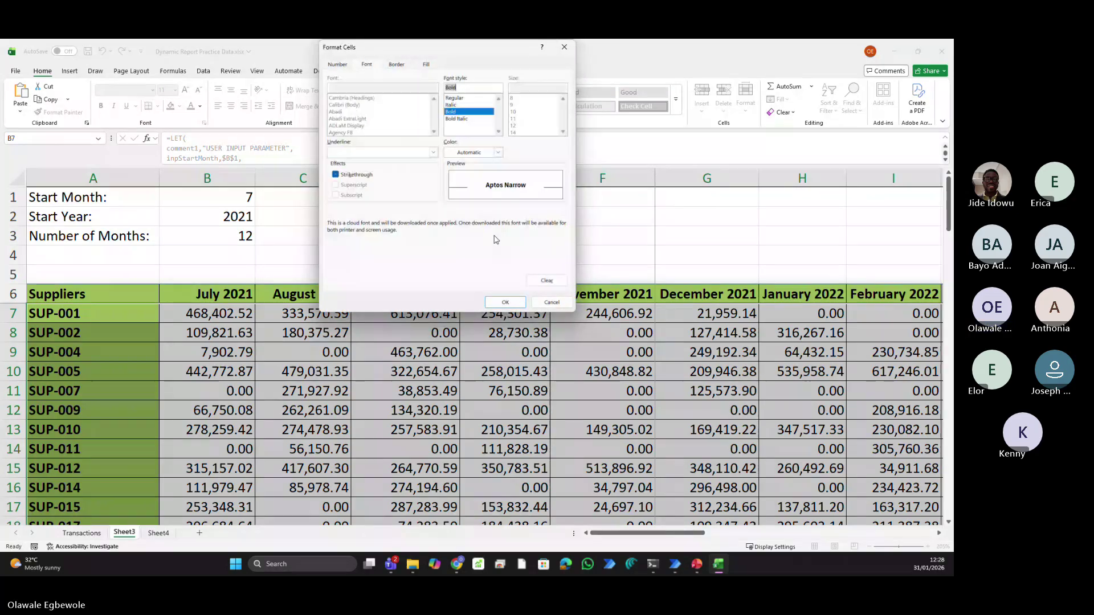
left_click(505, 302)
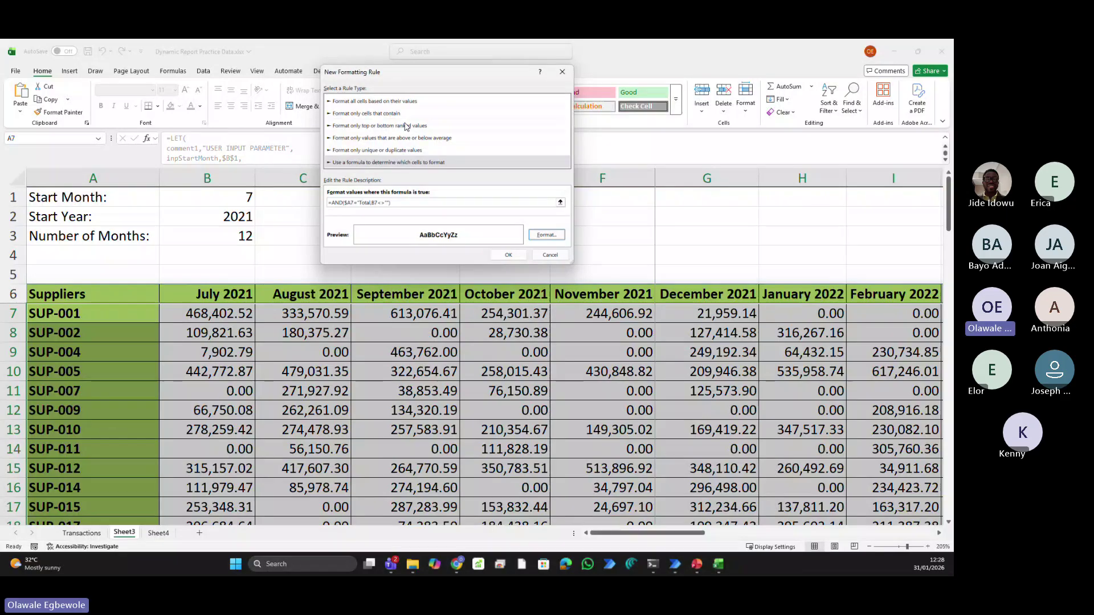
left_click(546, 236)
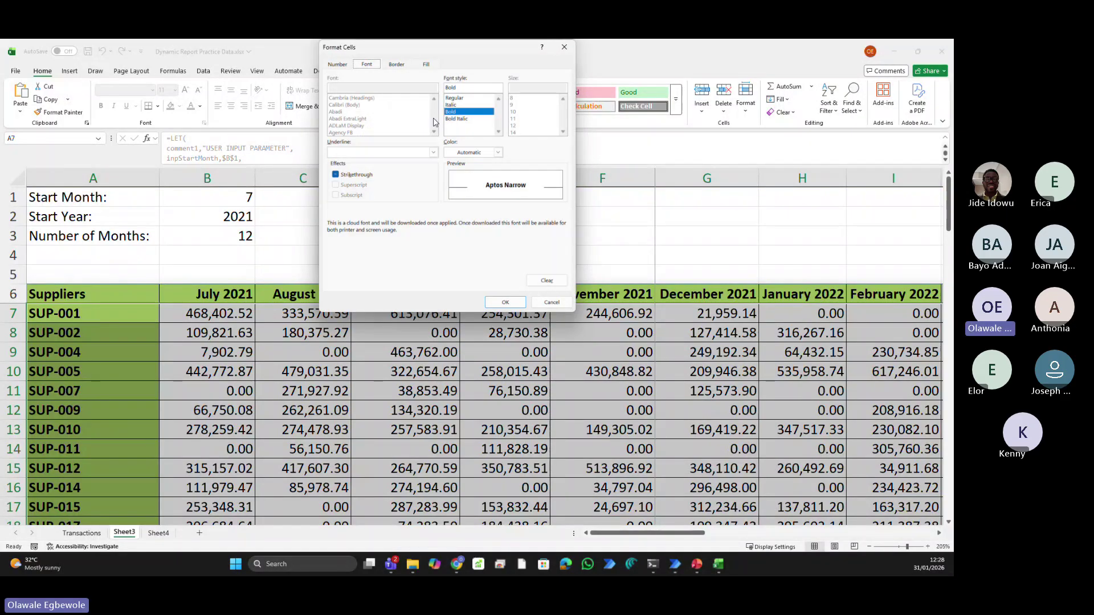
left_click(425, 66)
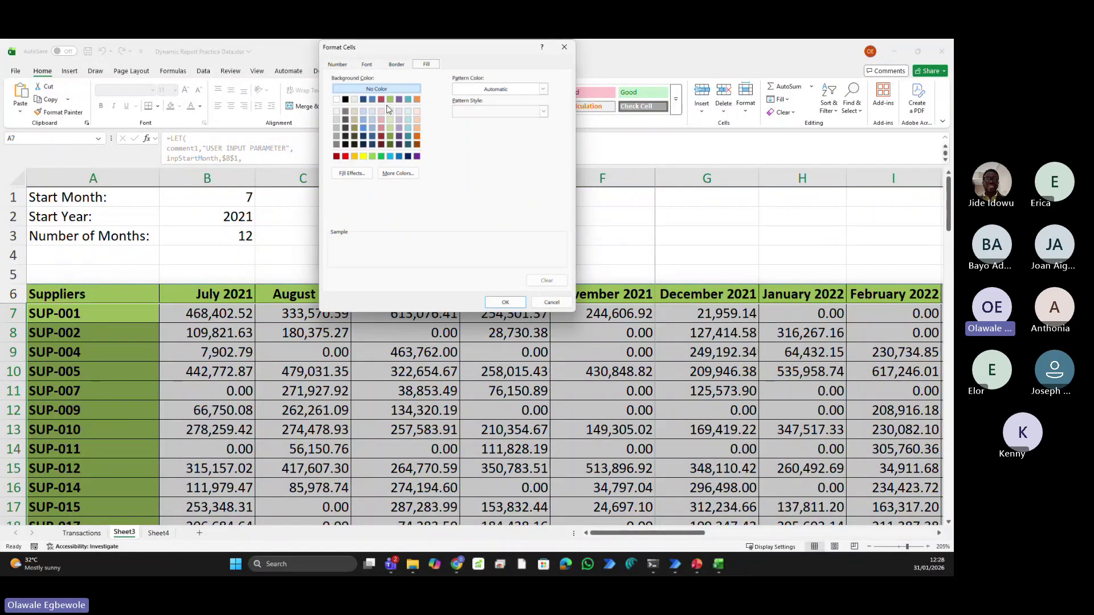
left_click(389, 100)
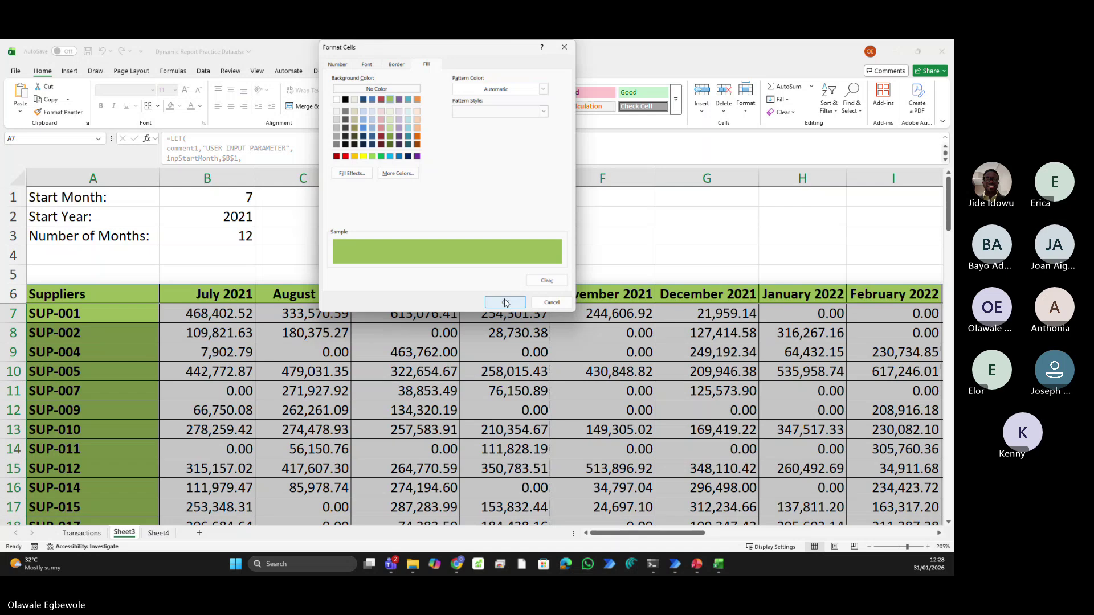
left_click(506, 303)
Correct the quotation marks around Total in the rule formula, apply the rule, and check the report's Total row
left_click(509, 255)
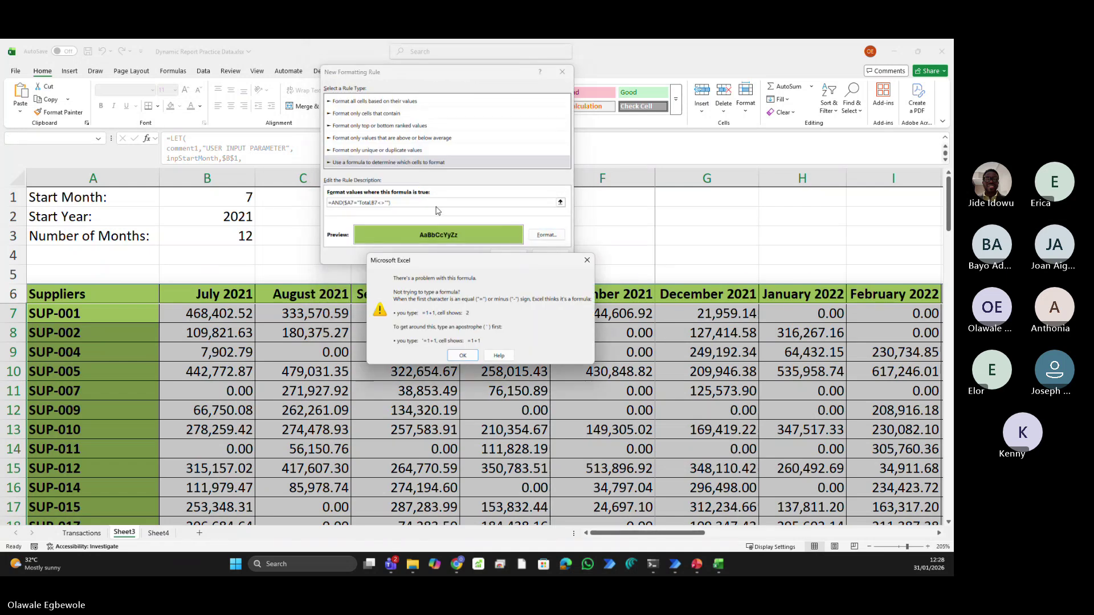
left_click(462, 356)
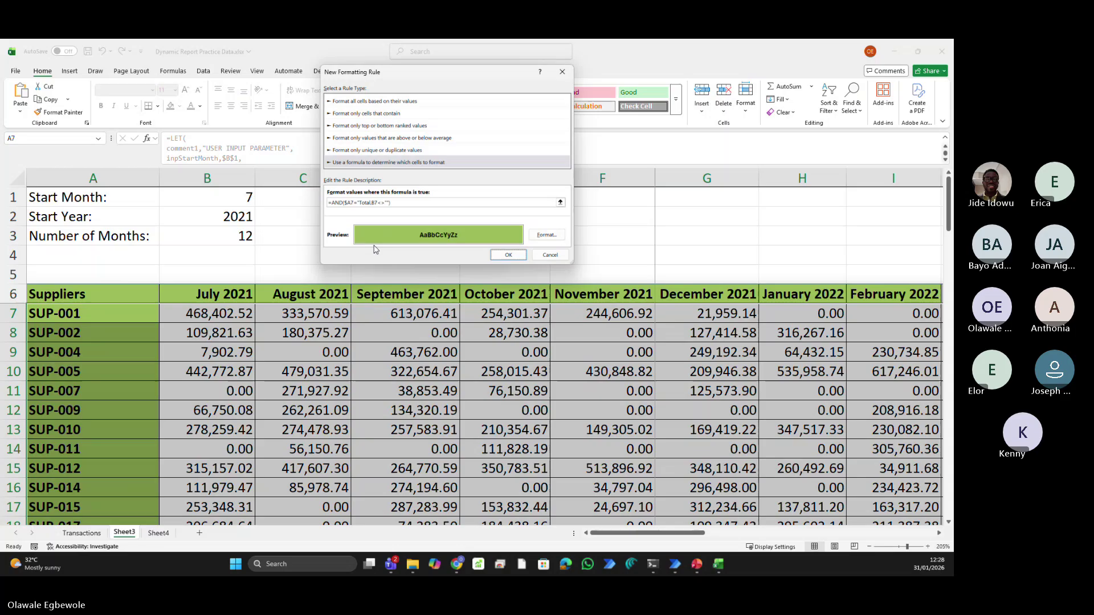
left_click(370, 204)
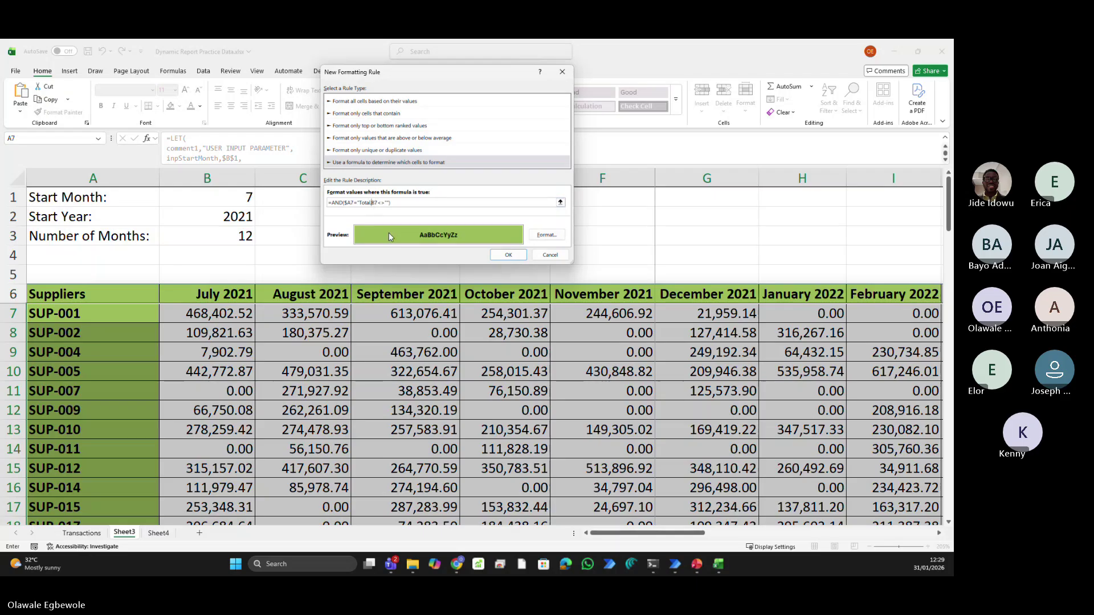
left_click(508, 255)
left_click(470, 357)
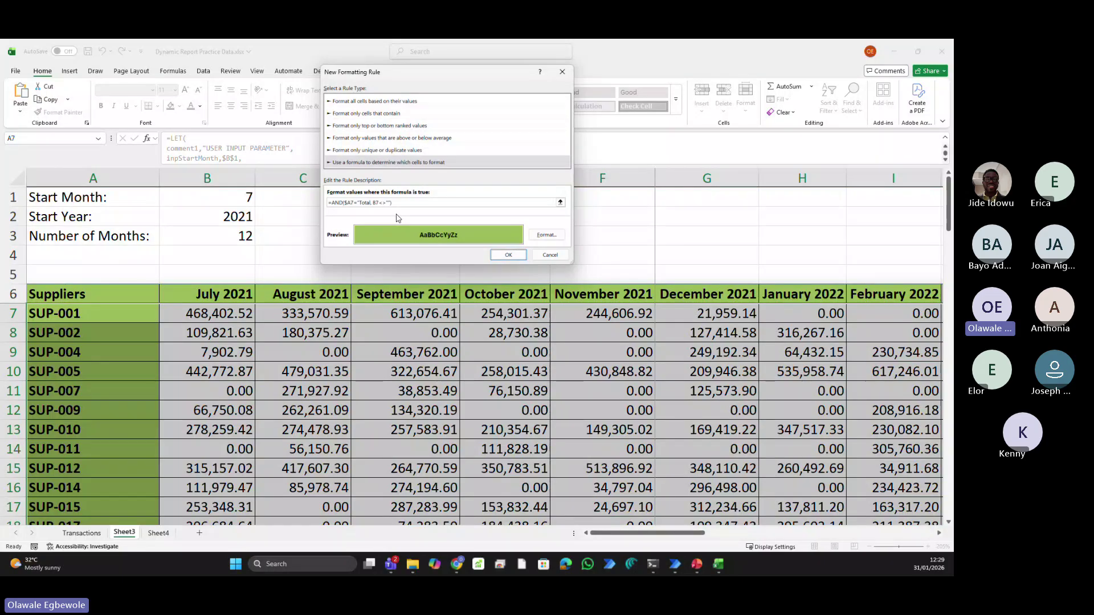
left_click(363, 209)
left_click(508, 254)
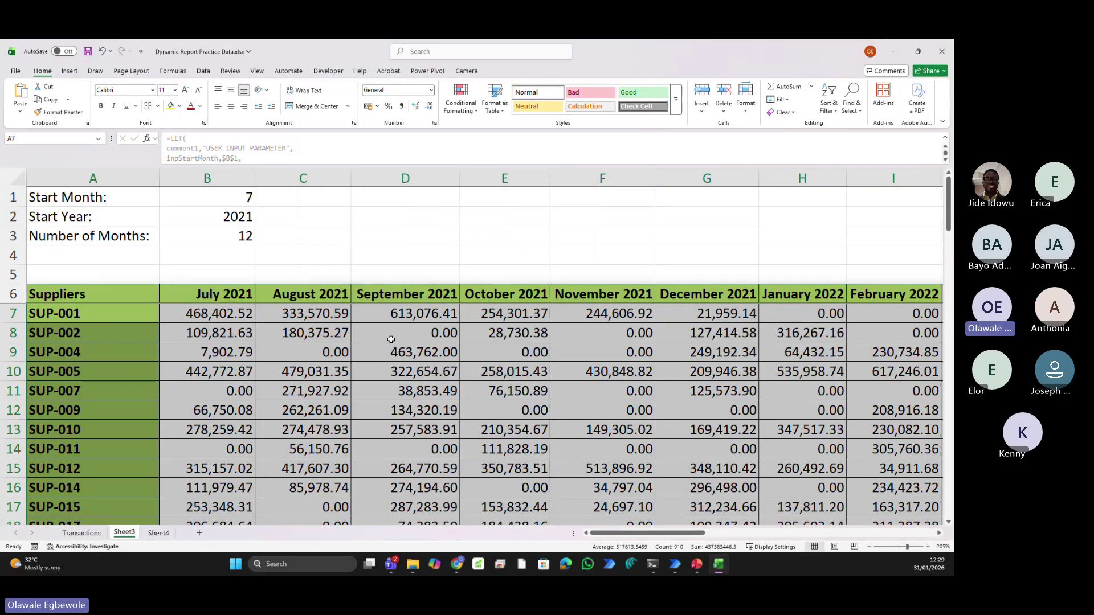
scroll(382, 340, "down", 20)
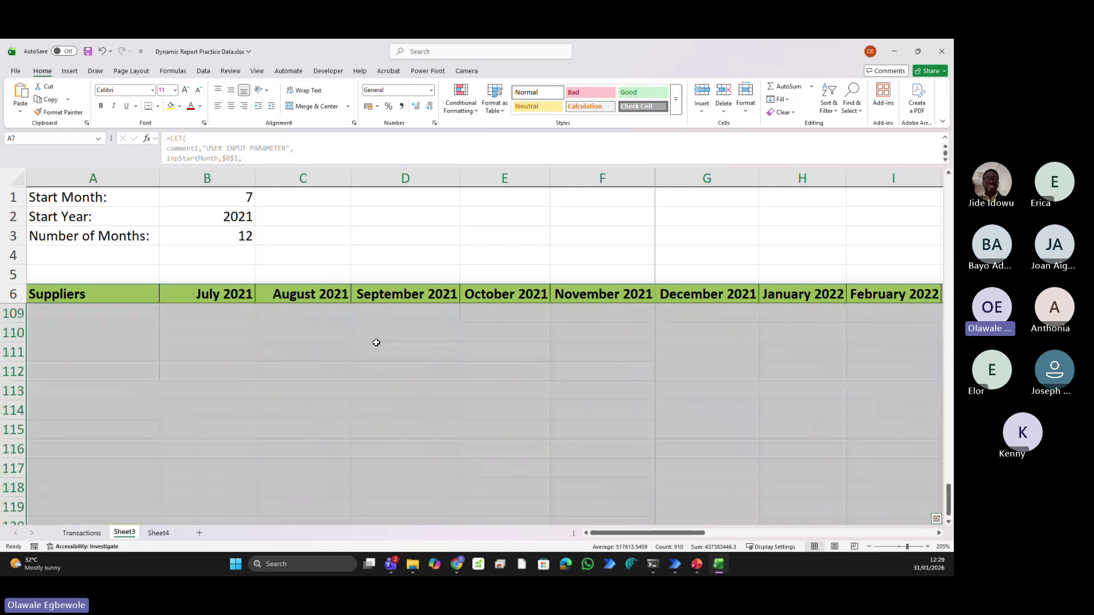
scroll(376, 343, "up", 12)
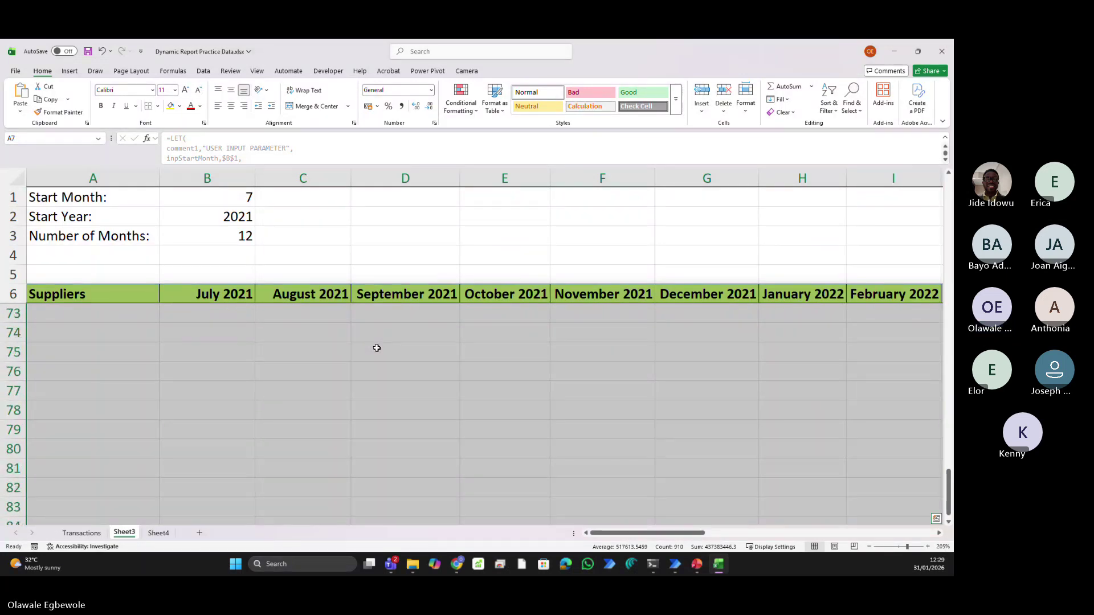
scroll(377, 348, "up", 2)
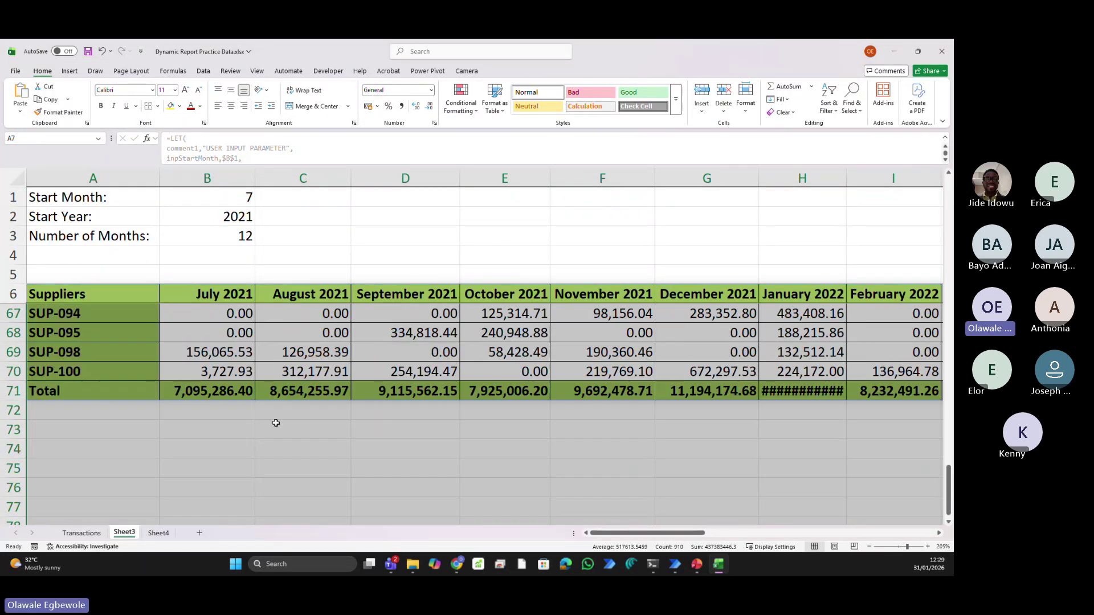
Set Number of Months to 2 and check the formatting of the shortened report down to its Total row
left_click(212, 231)
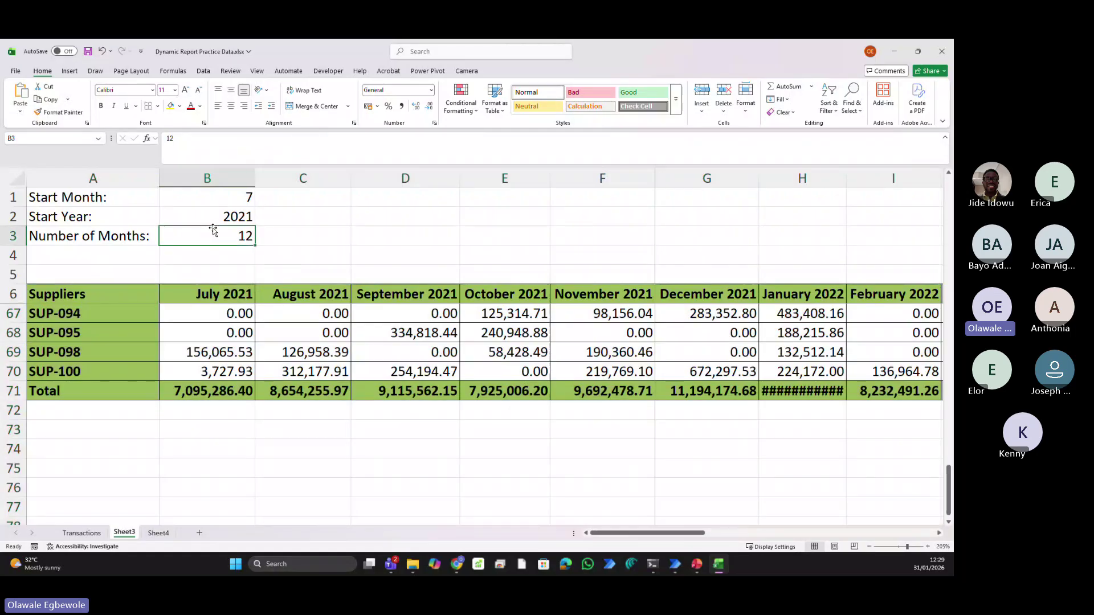
type("2")
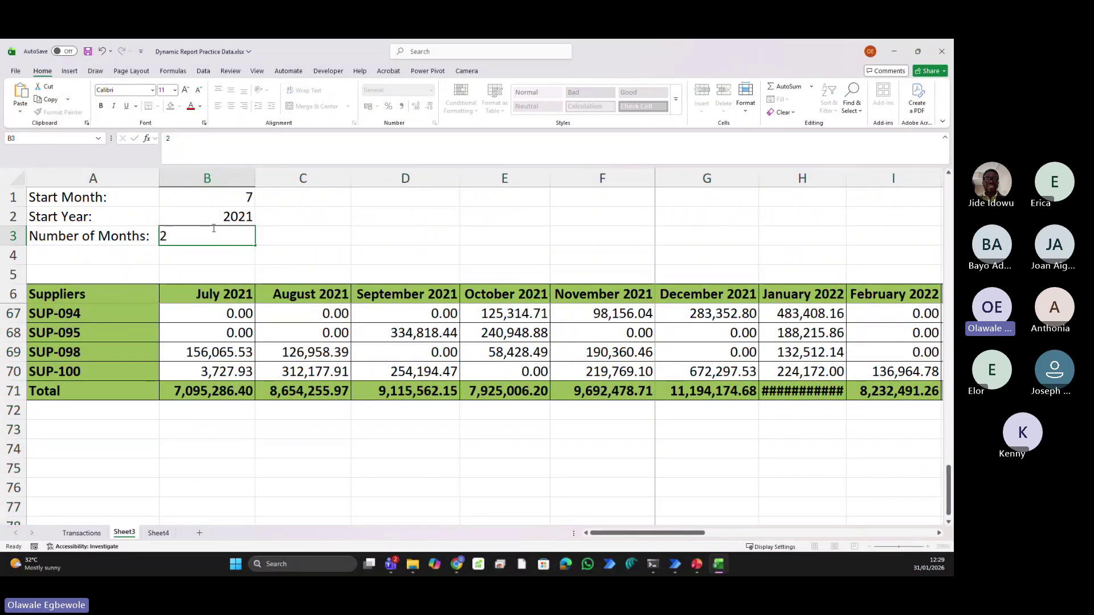
key("Tab")
left_click(212, 294)
key("Down")
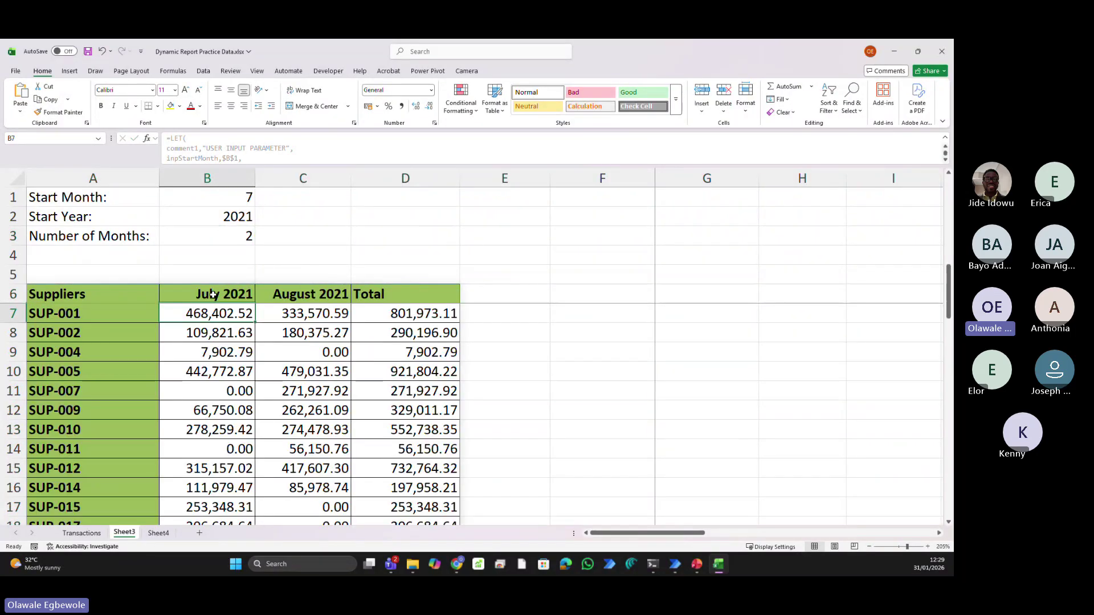
key("Down")
key("Down")
key("ctrl+Down")
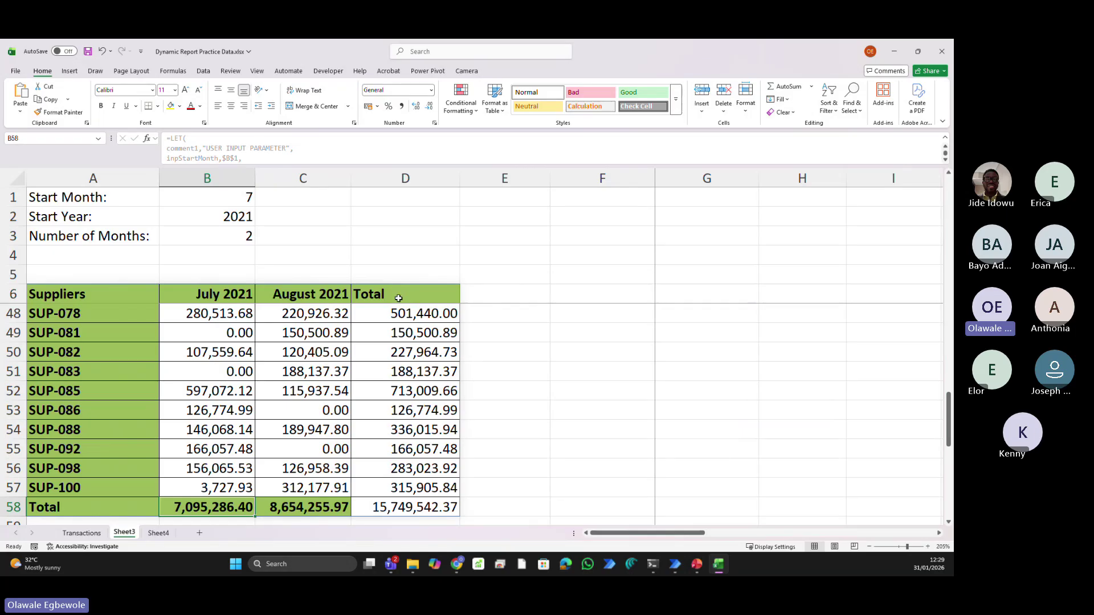
scroll(189, 295, "up", 5)
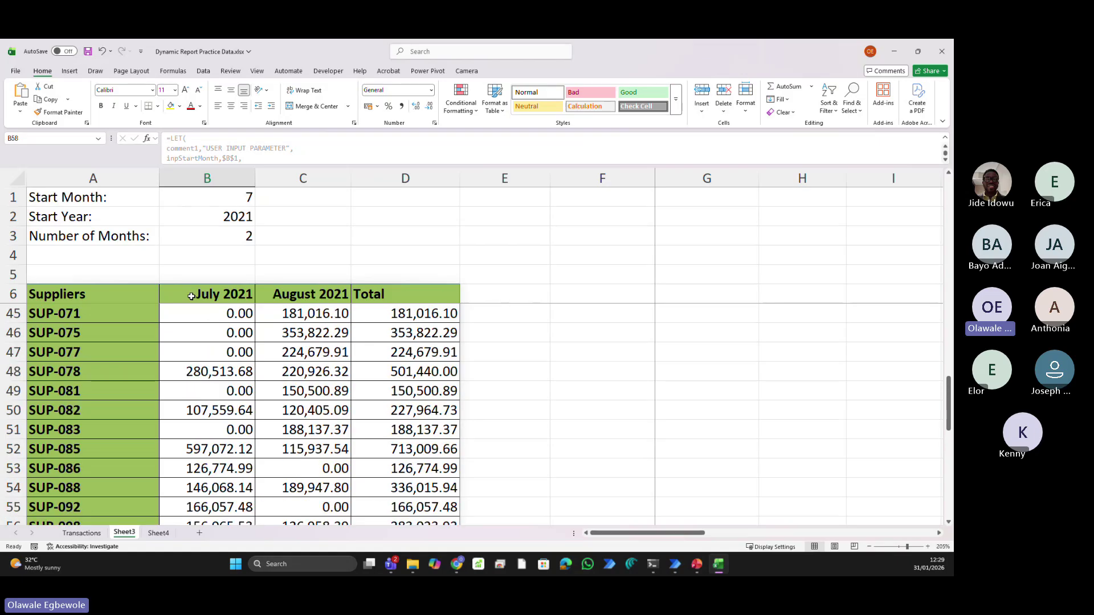
left_click(189, 296)
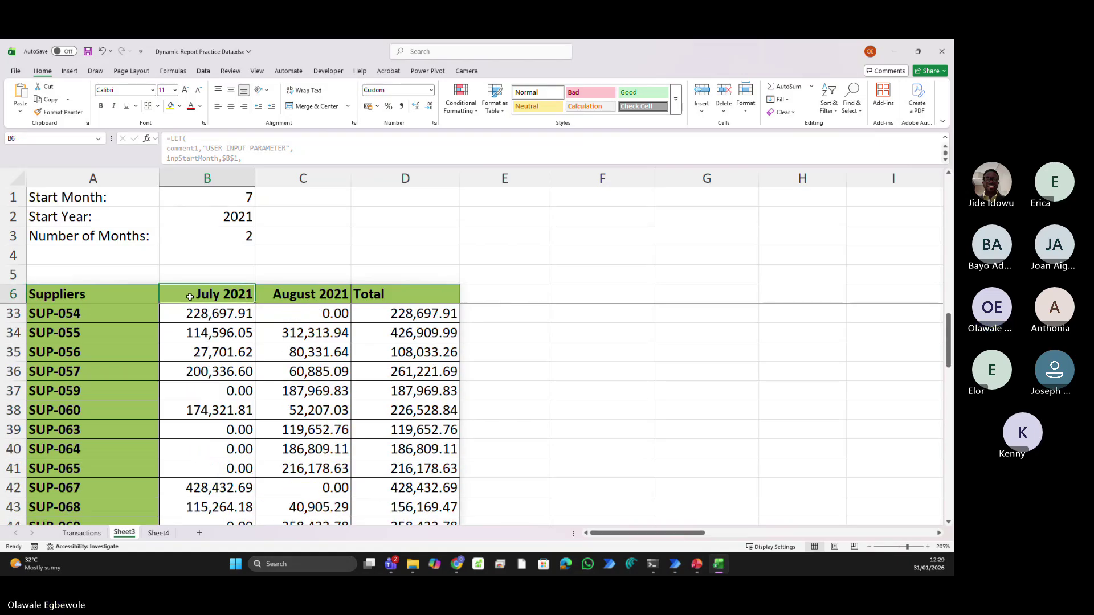
key("Down")
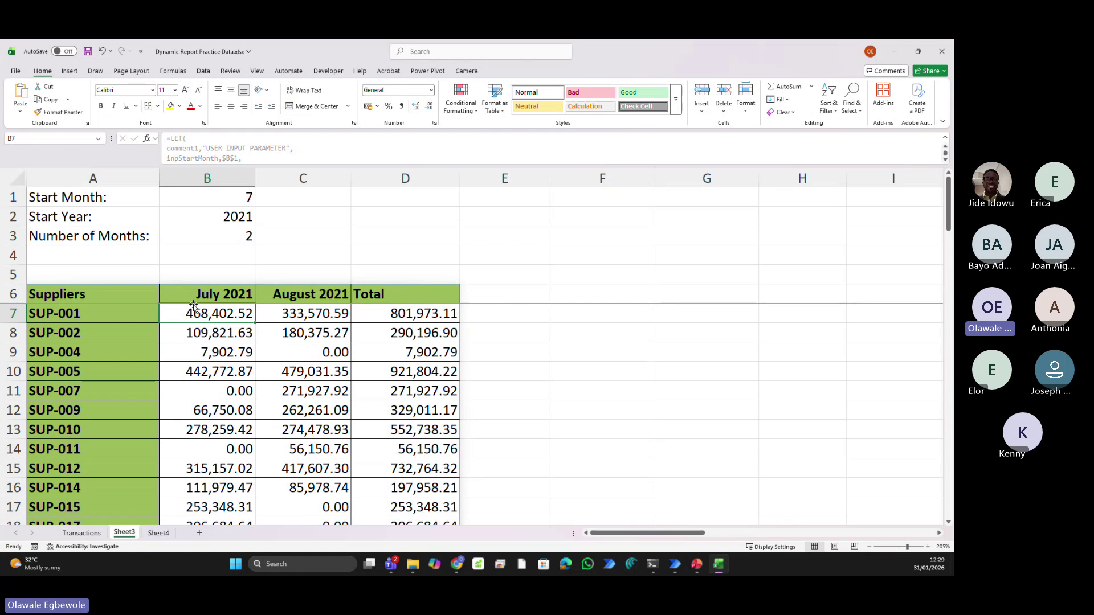
left_click(47, 138)
type("B7:y405")
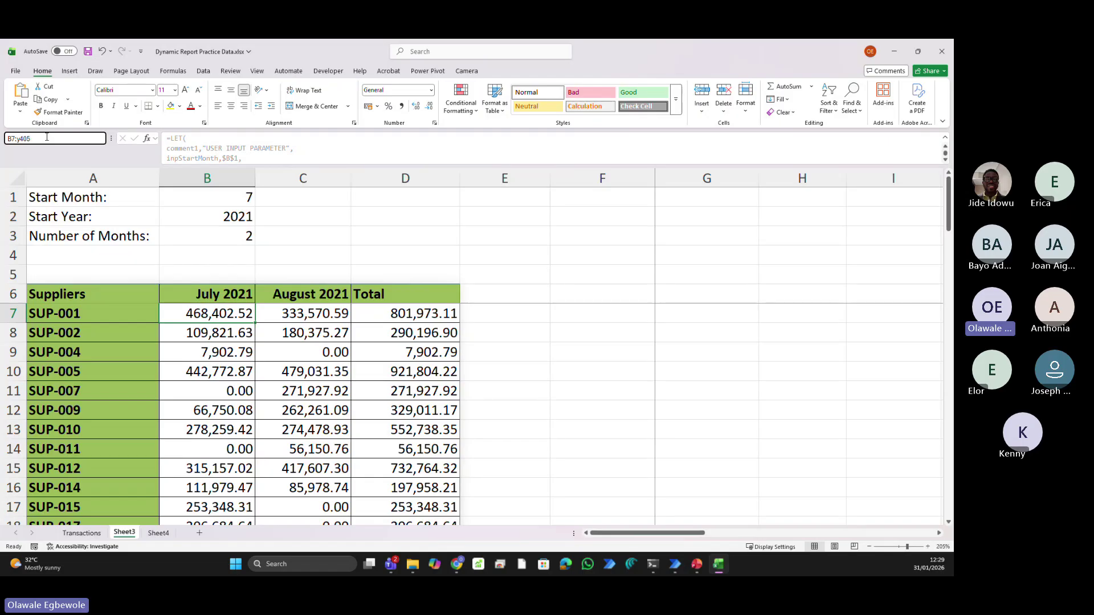
key("Return")
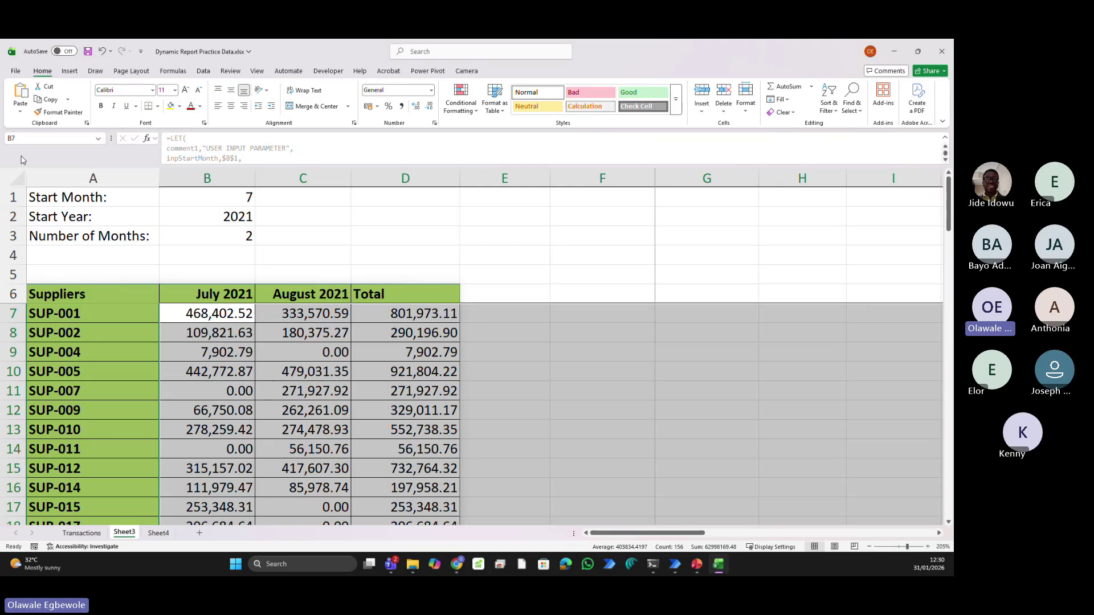
Select the range B6:Y405 and start a new conditional formatting rule that uses a formula
left_click(34, 140)
type("b6")
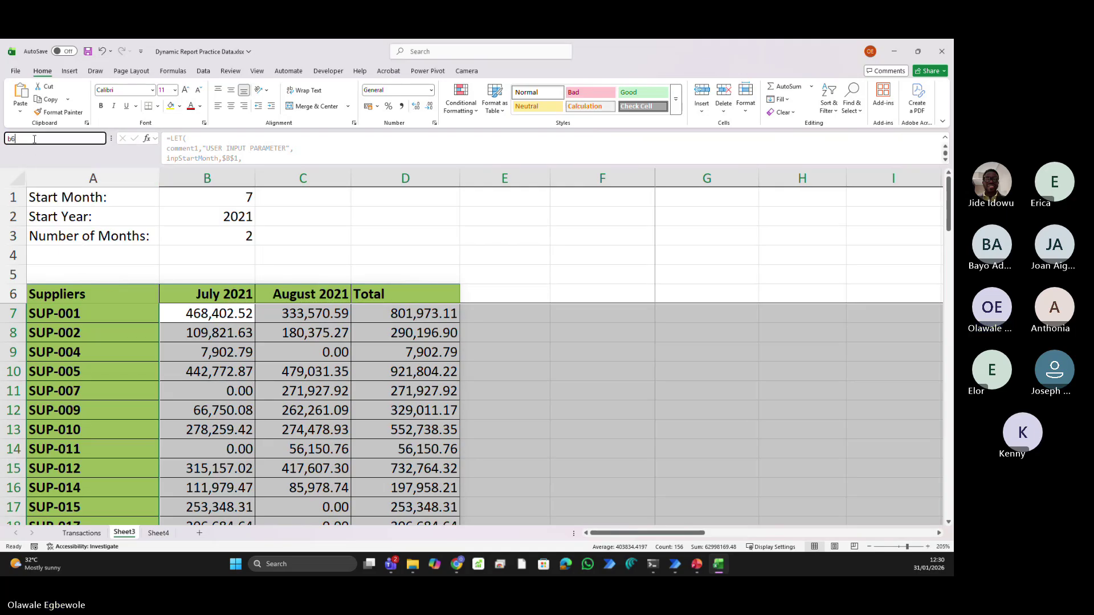
type(":y405")
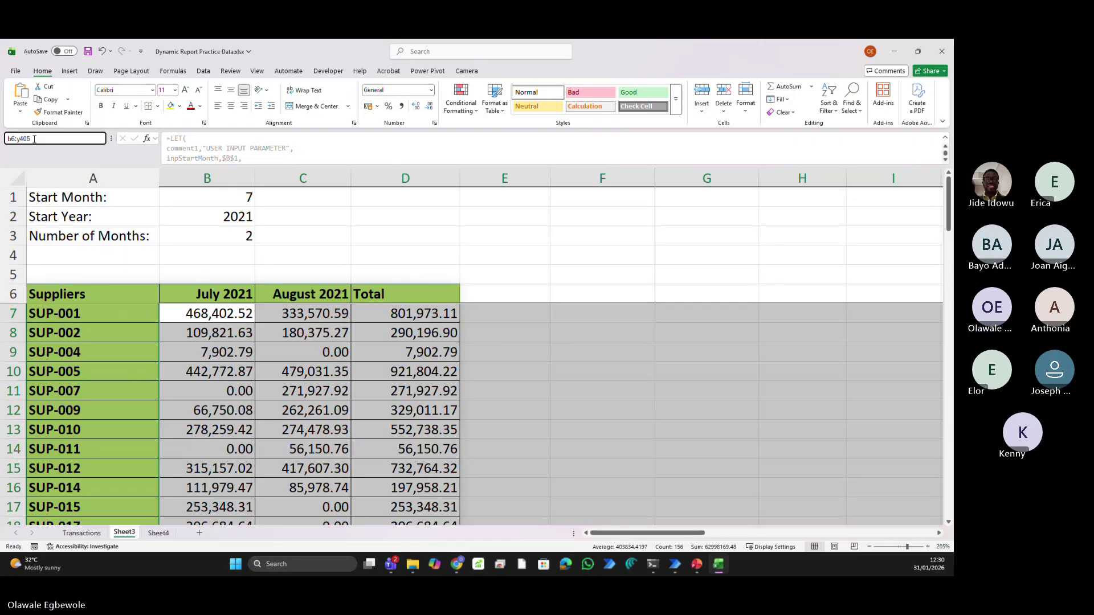
key("Return")
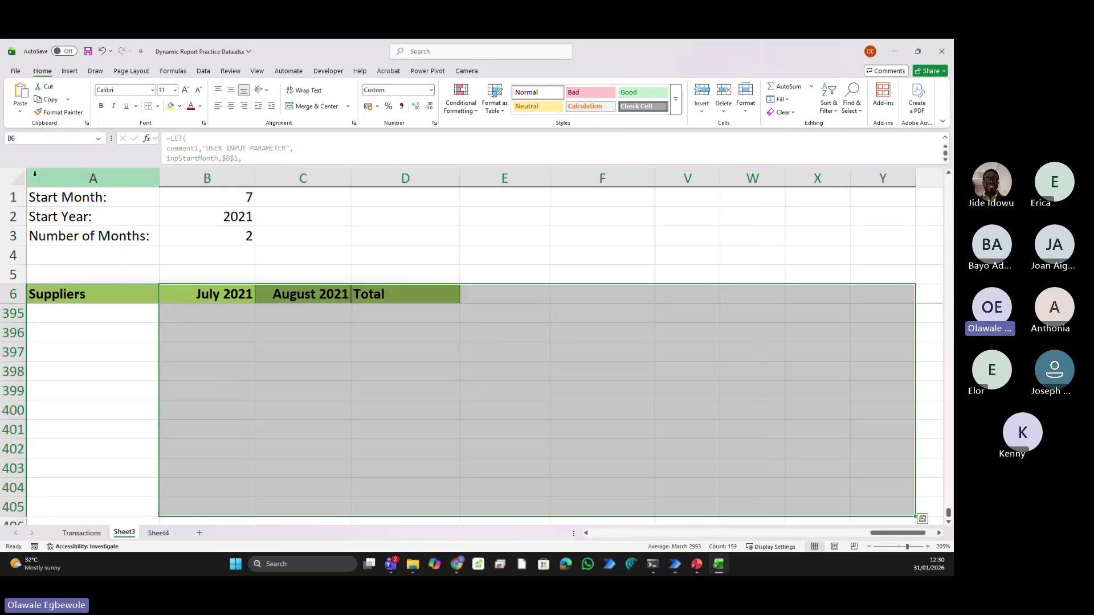
key("ctrl+1")
key("Escape")
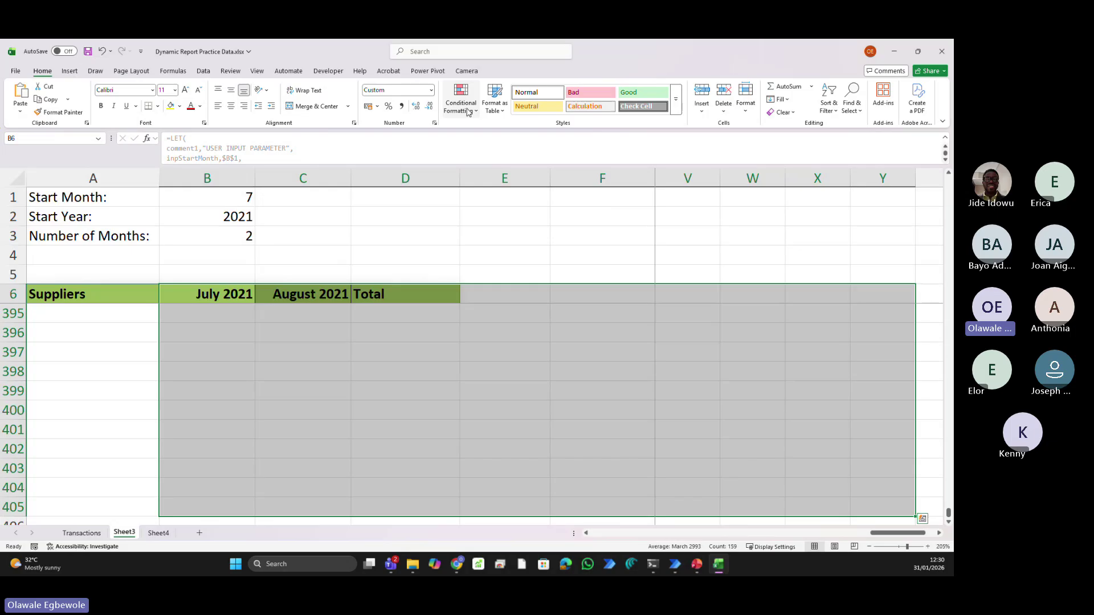
left_click(467, 111)
left_click(485, 236)
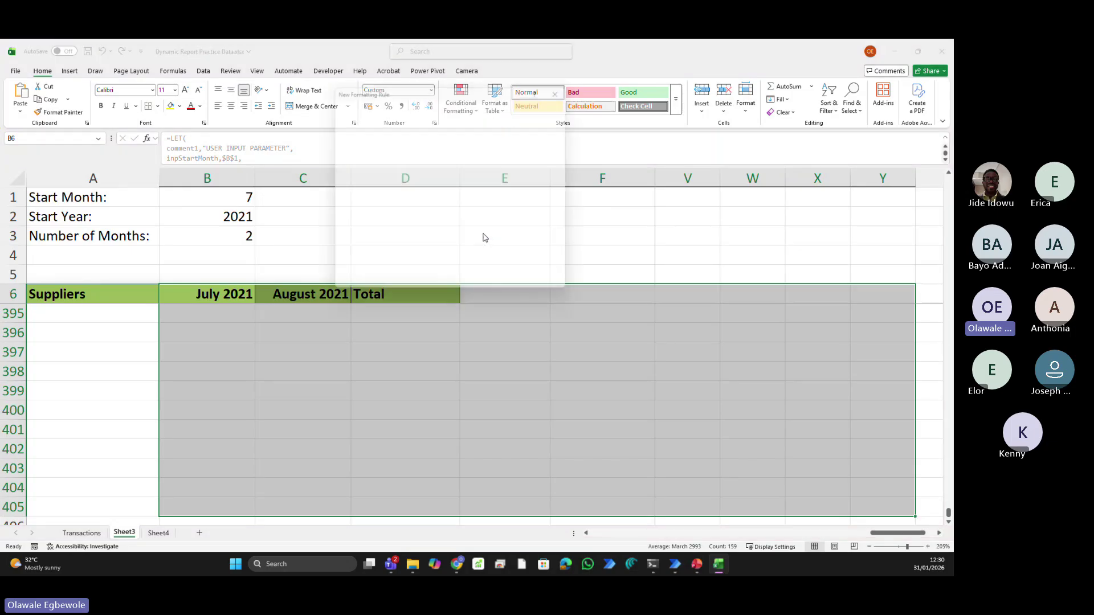
left_click(376, 172)
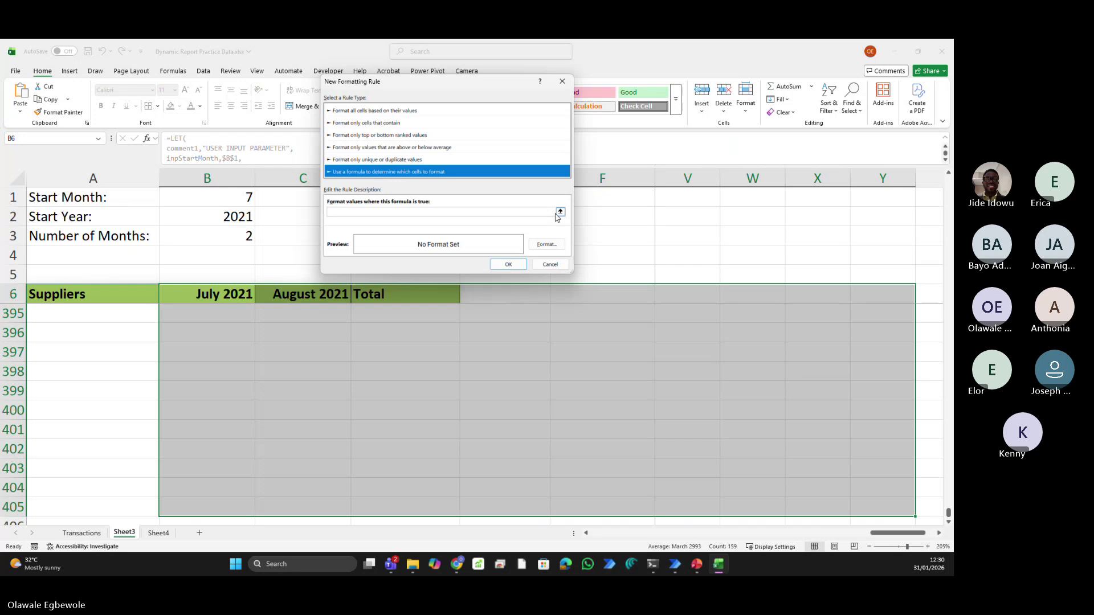
Set the rule formula to an AND test that B$6 equals Total and B7 is not empty
left_click(416, 211)
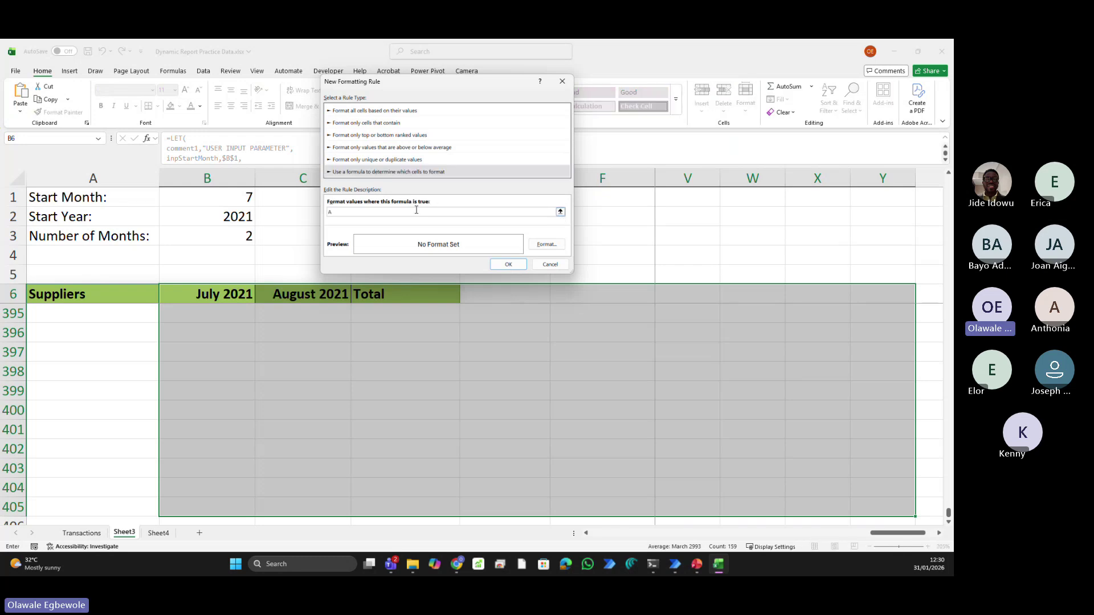
type("AND(")
left_click(197, 294)
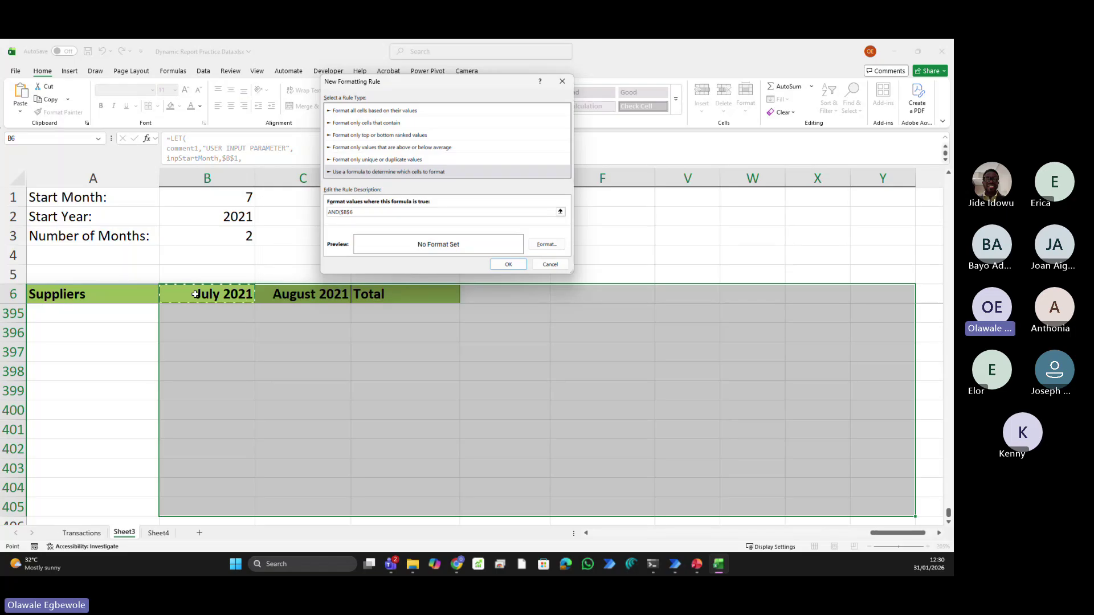
key("F4")
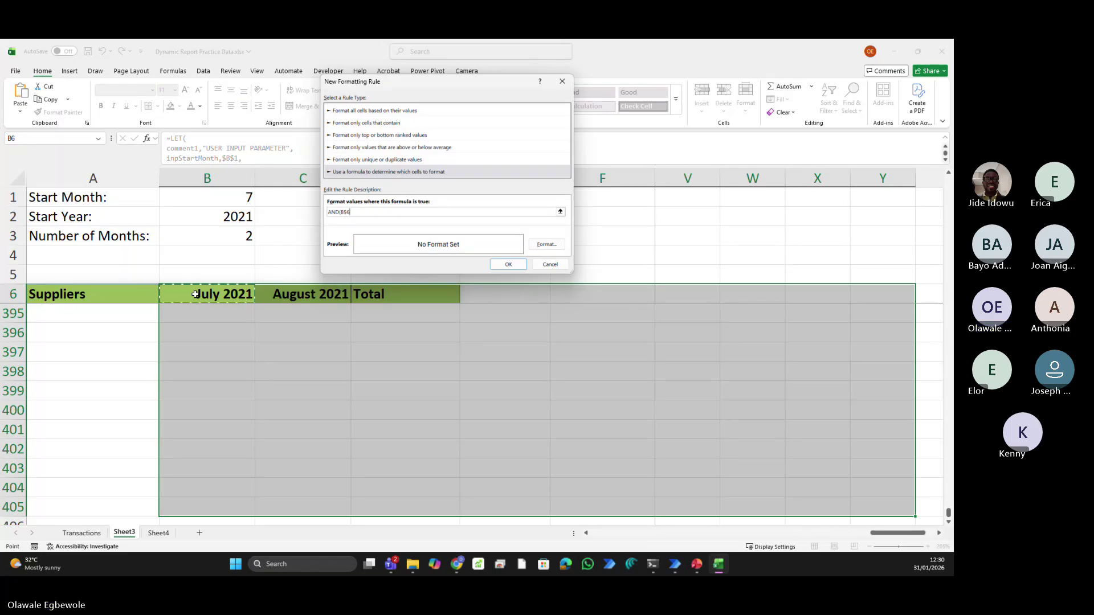
type("=")
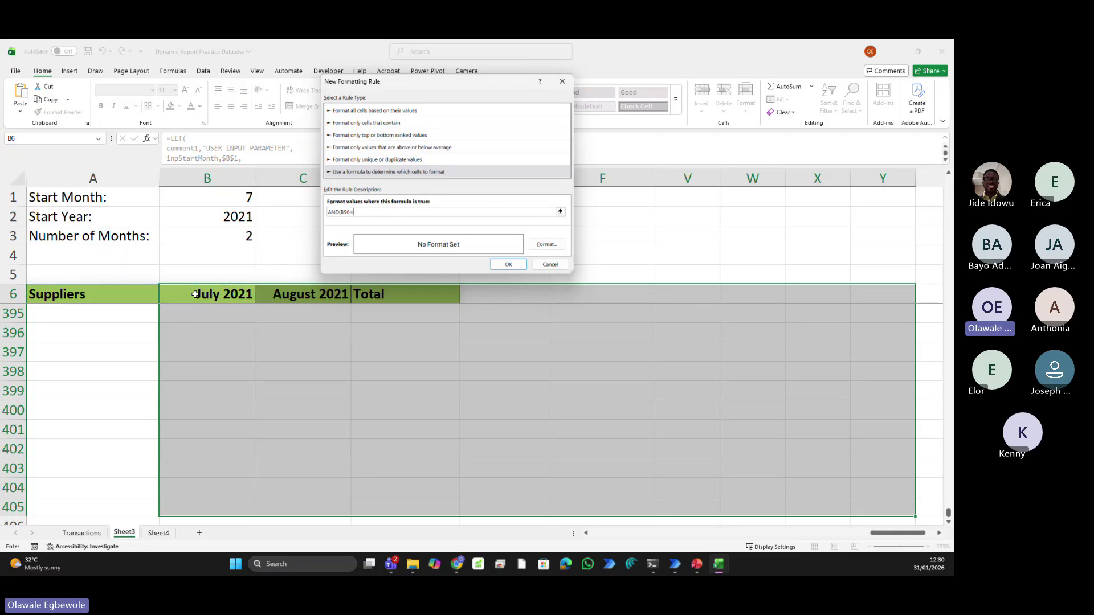
type("\"Total\",")
scroll(196, 294, "up", 20)
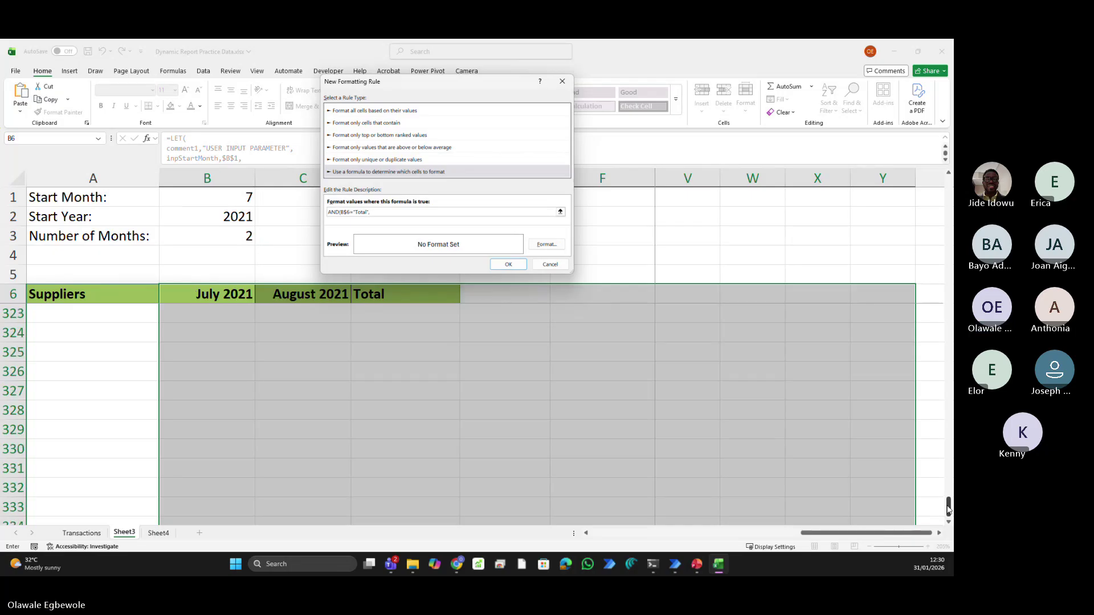
left_click_drag(948, 502, 949, 197)
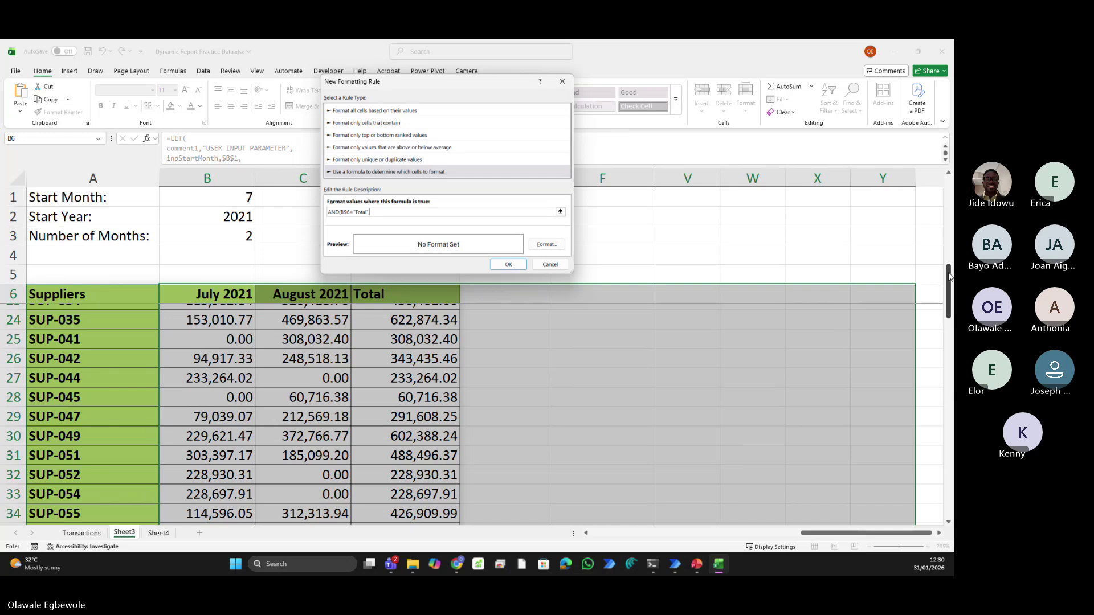
left_click_drag(949, 274, 949, 194)
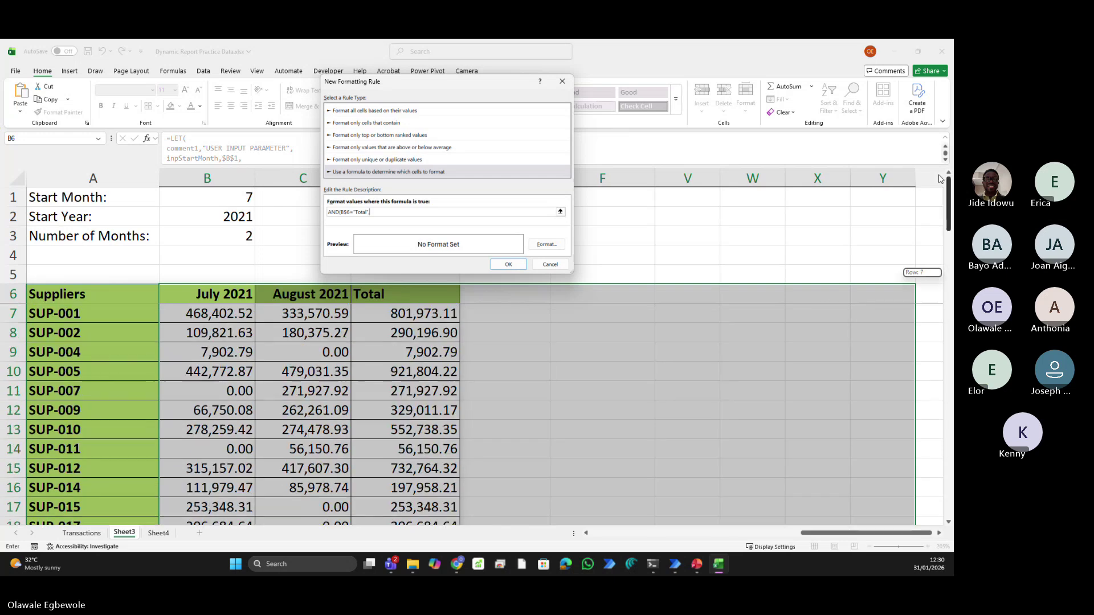
left_click(209, 316)
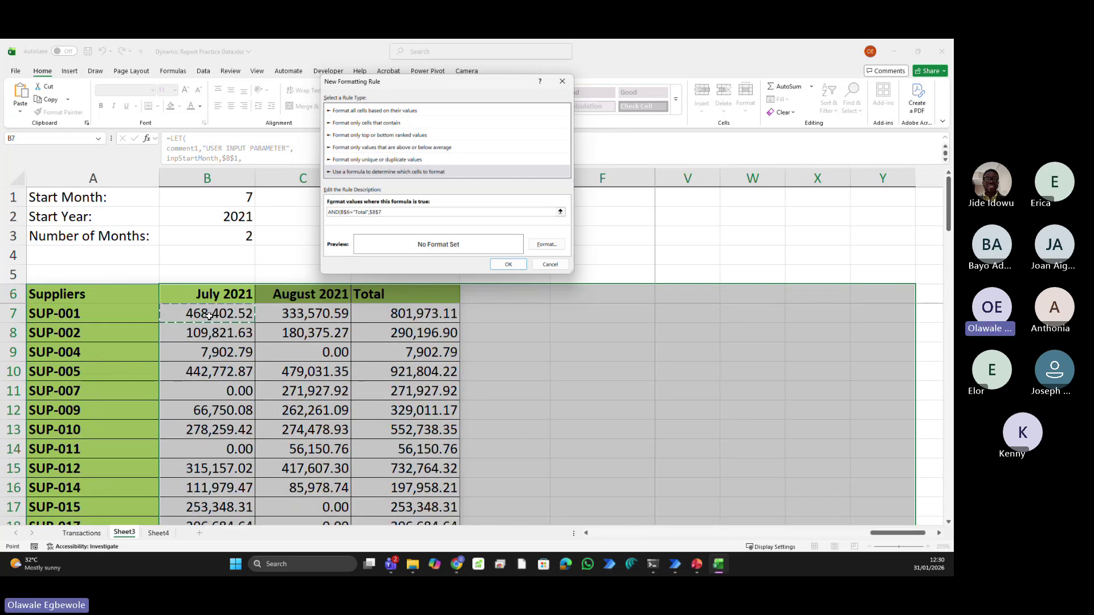
key("F4")
key("F4")
key("F4")
type("<>\"\"")
Give the Total column rule the headers' green fill, an outline border and a bold font, and apply it
left_click(546, 245)
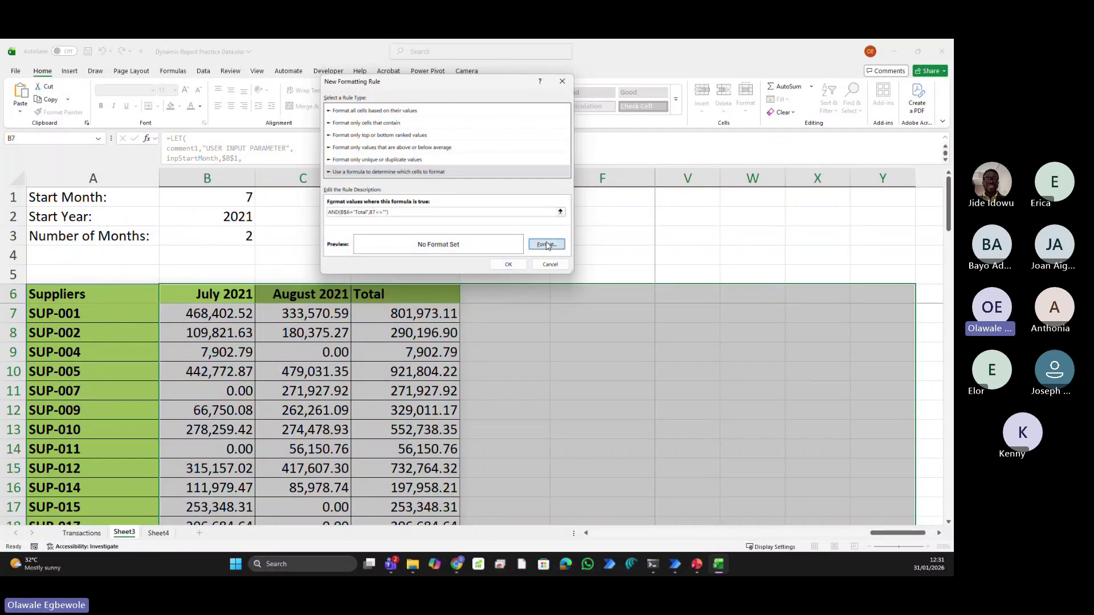
left_click(389, 99)
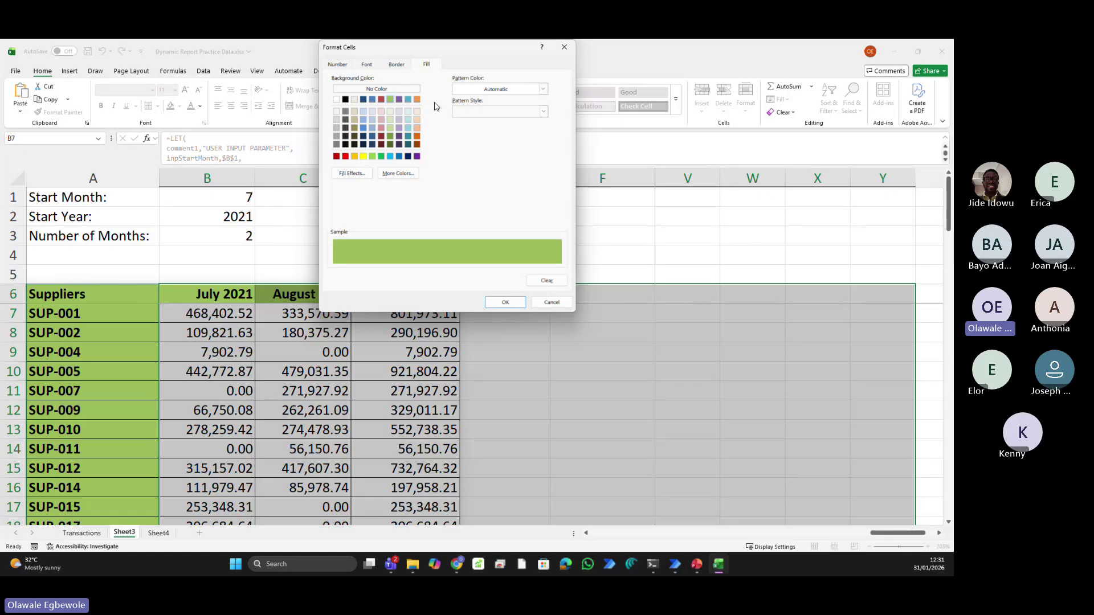
left_click(398, 66)
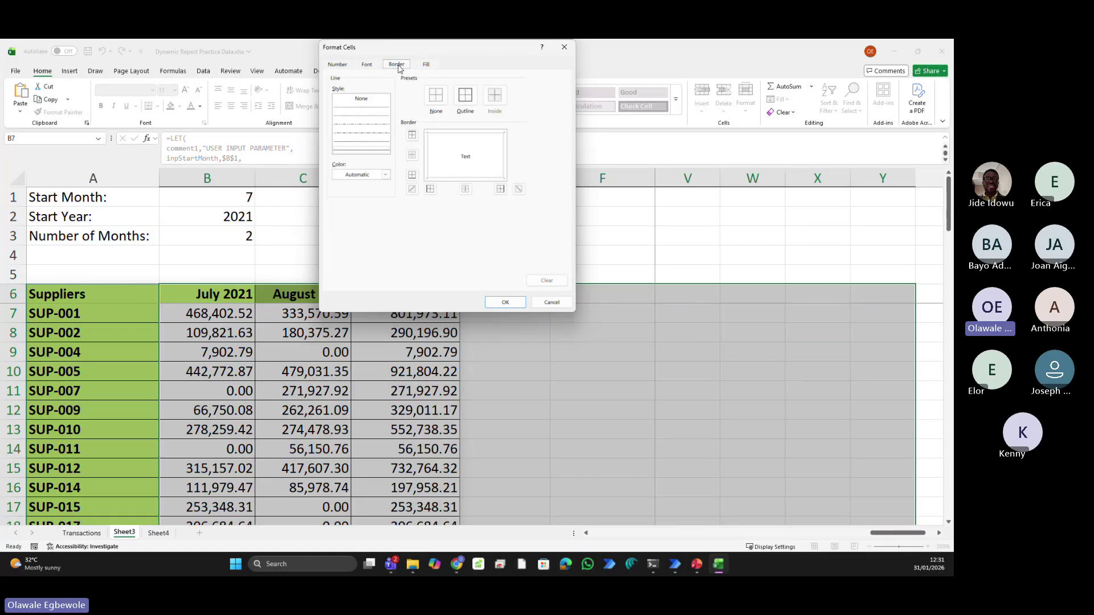
left_click(465, 96)
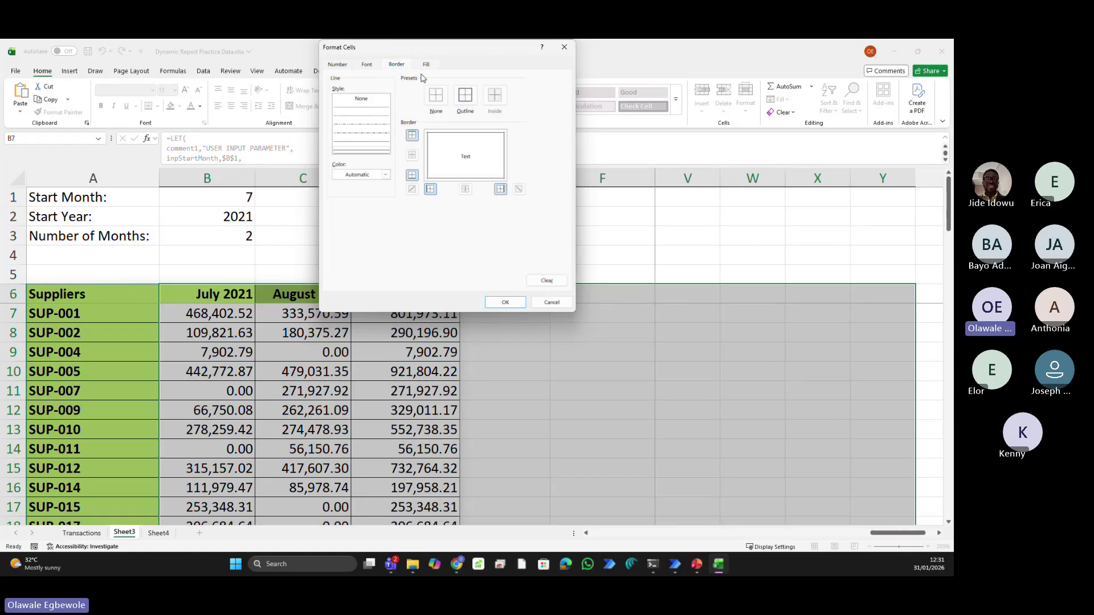
left_click(367, 65)
left_click(452, 112)
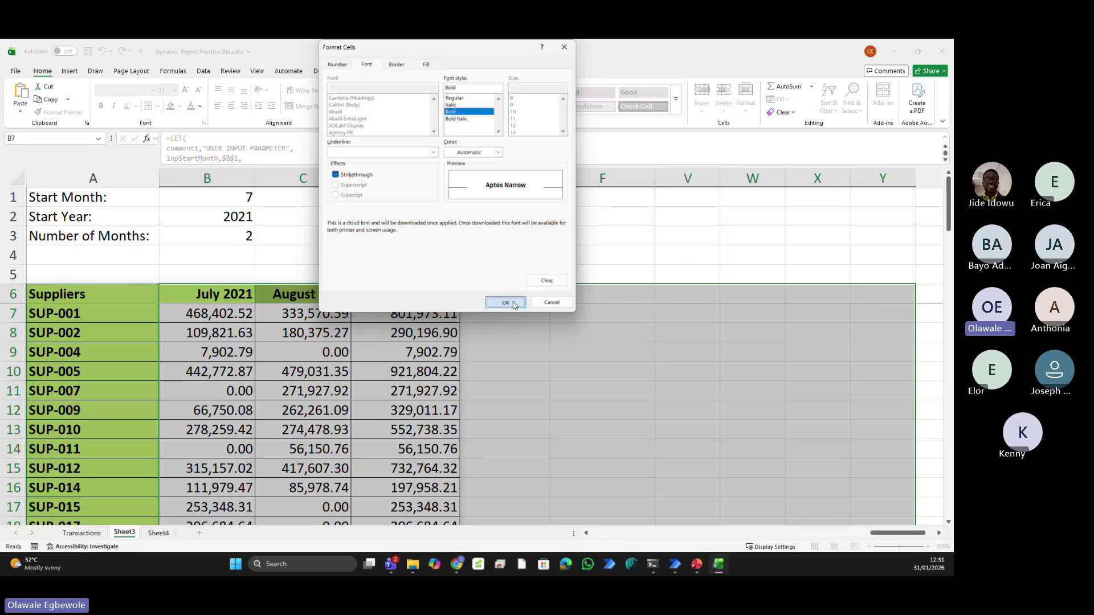
left_click(505, 302)
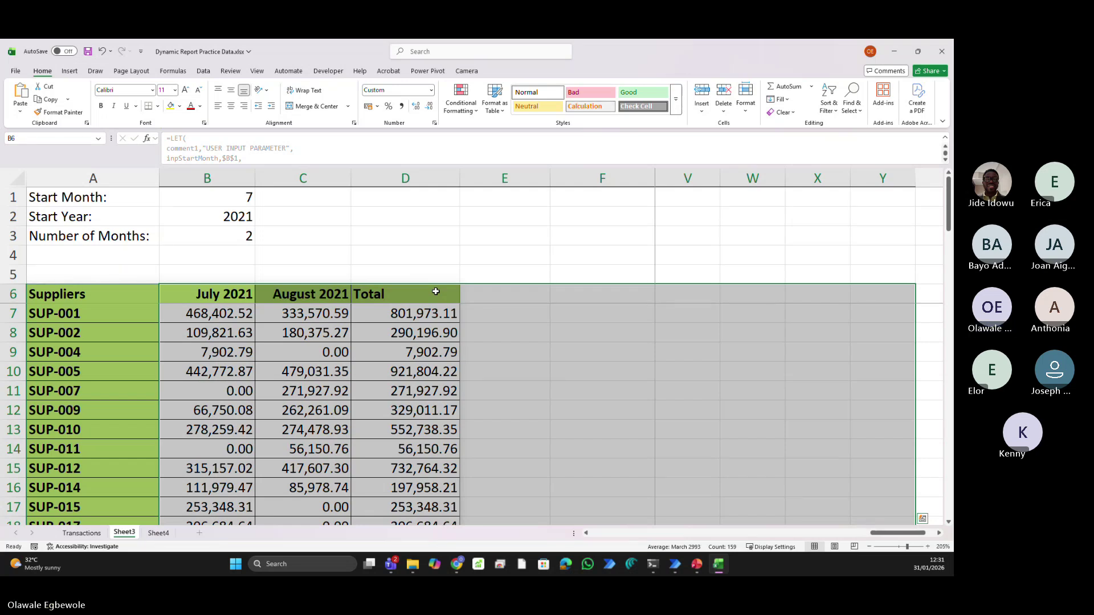
Reopen the Total column rule and remove the surplus quotation marks before AND and around Total in its formula
scroll(435, 291, "down", 5)
scroll(436, 292, "up", 3)
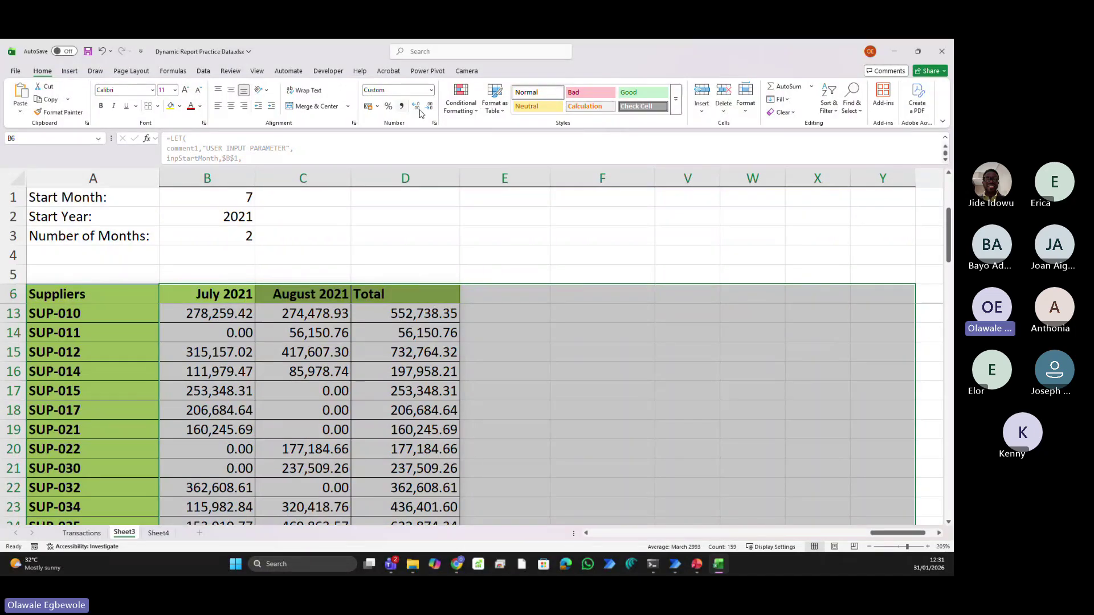
left_click(465, 111)
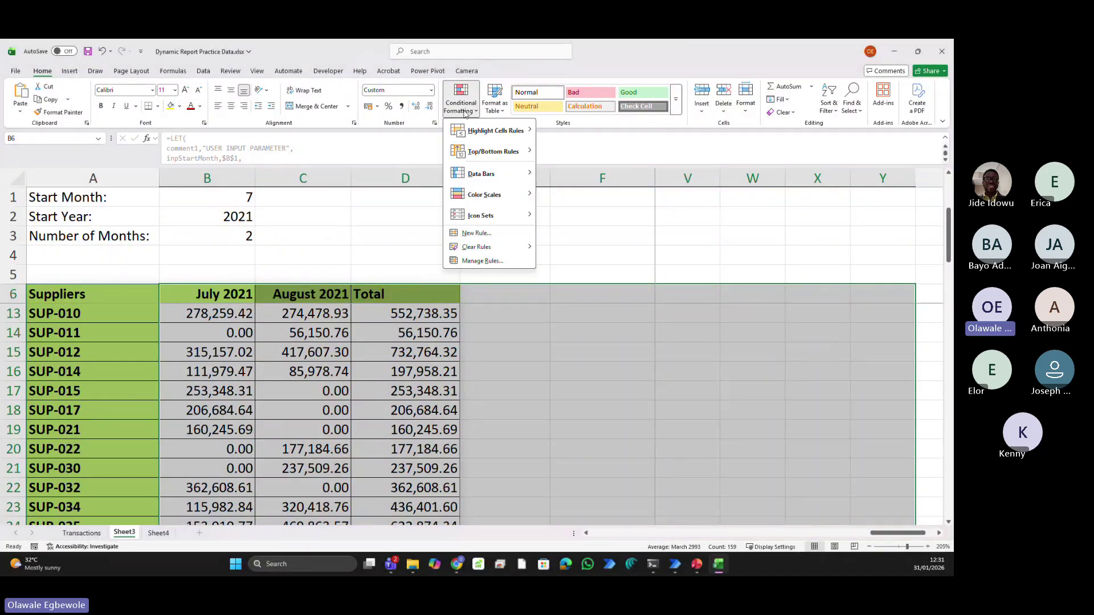
left_click(481, 261)
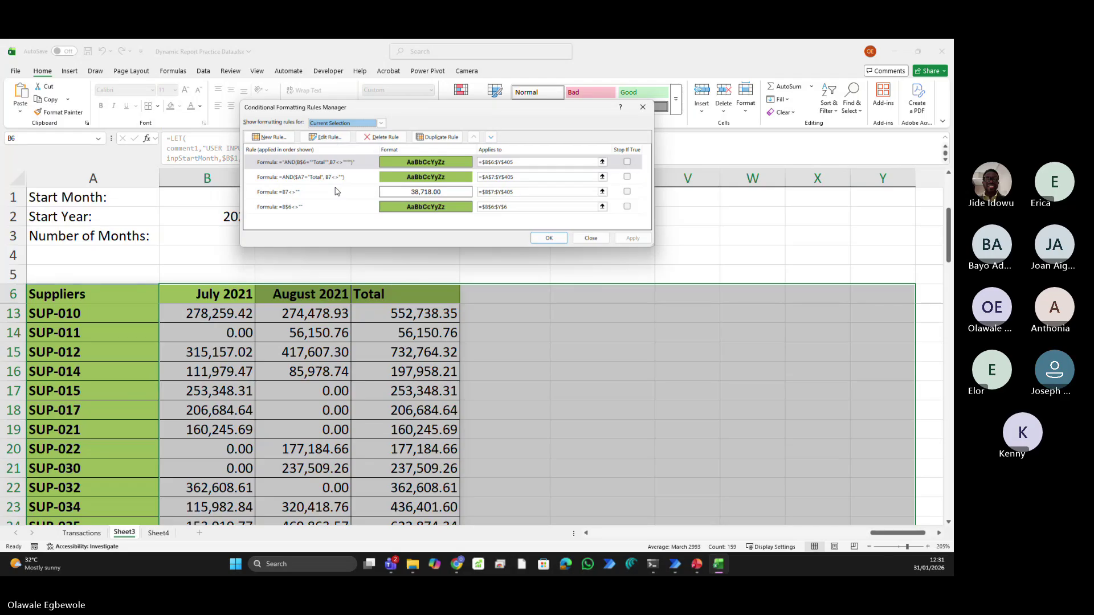
double_click(333, 162)
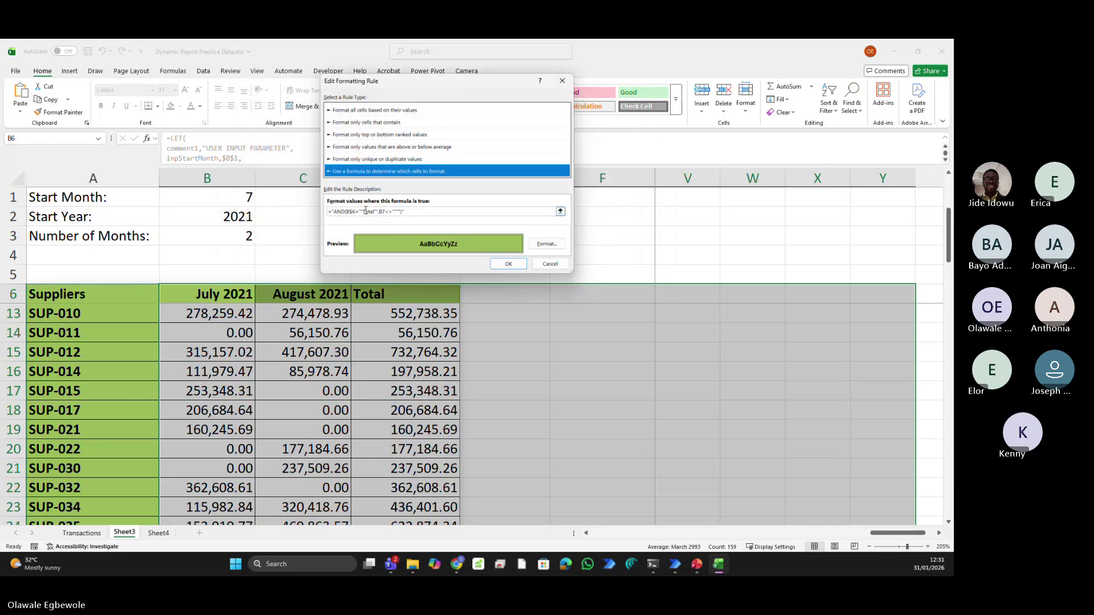
left_click(361, 212)
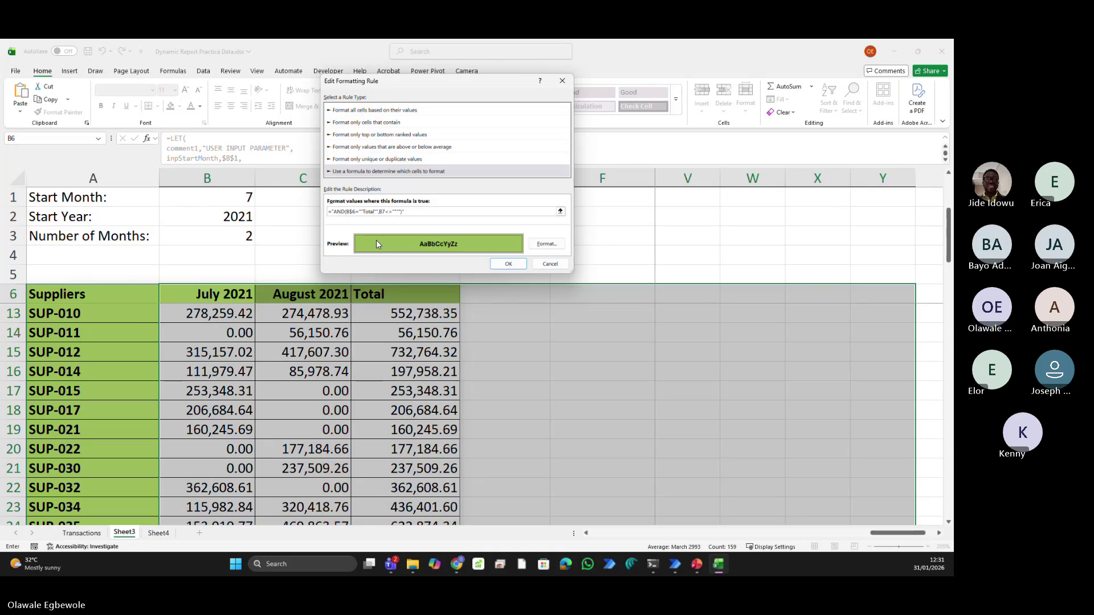
left_click(376, 210)
key("BackSpace")
left_click(332, 212)
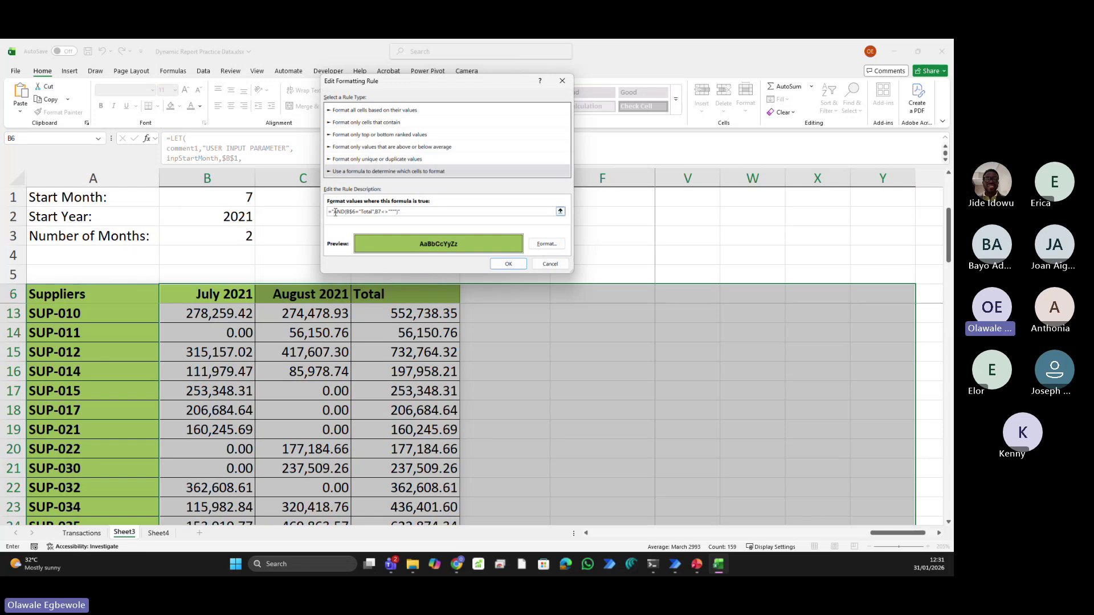
key("BackSpace")
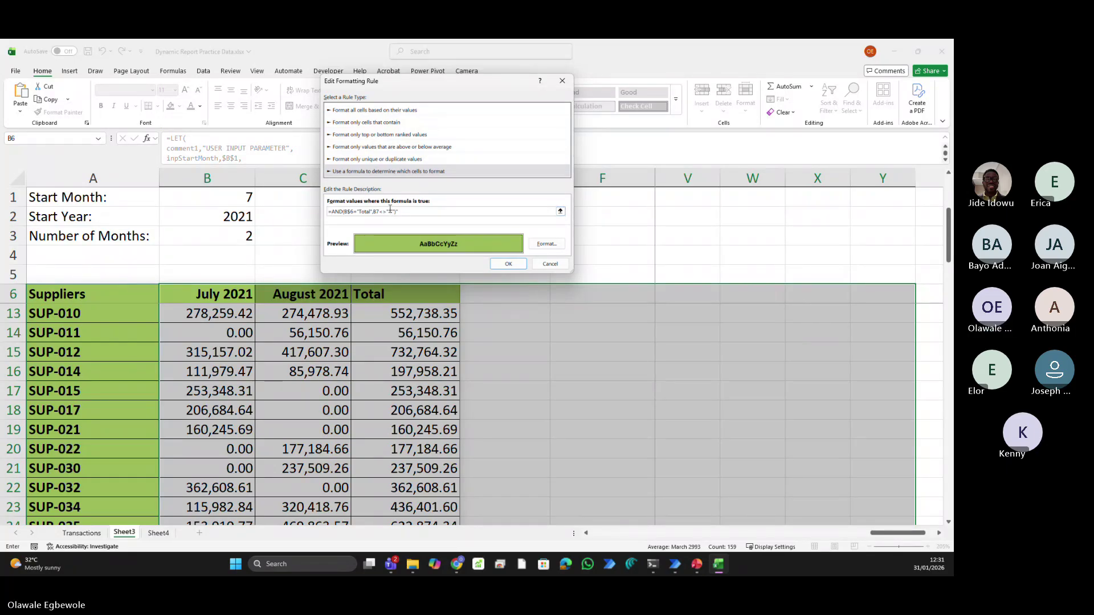
Correct the Total column rule's second test to B7<>"" with a single pair of quotation marks, apply the rule and save the workbook
type("\"\"")
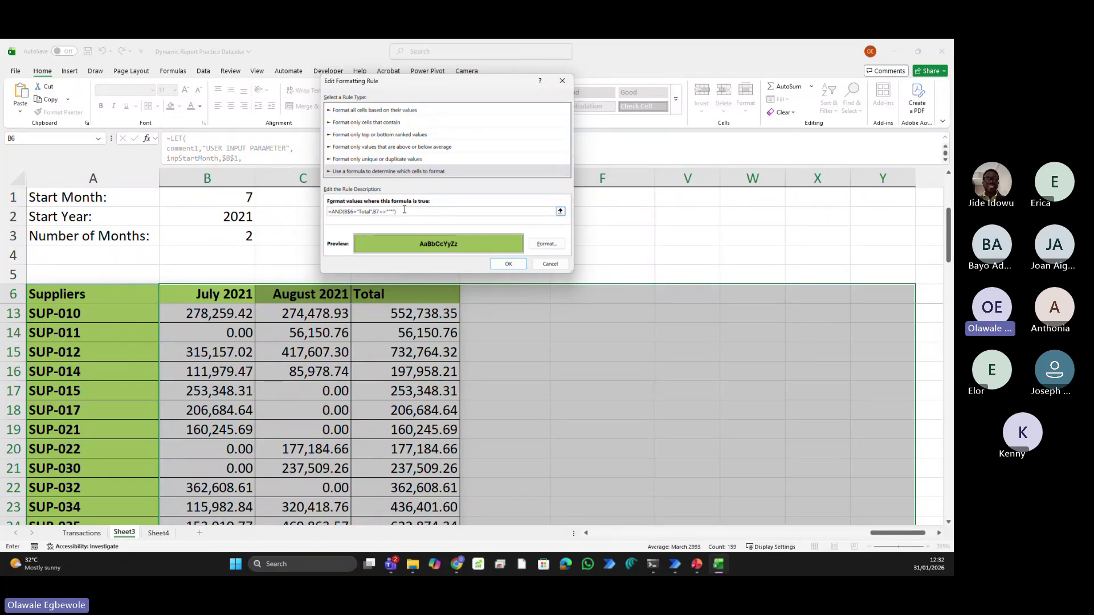
key("BackSpace")
key("BackSpace")
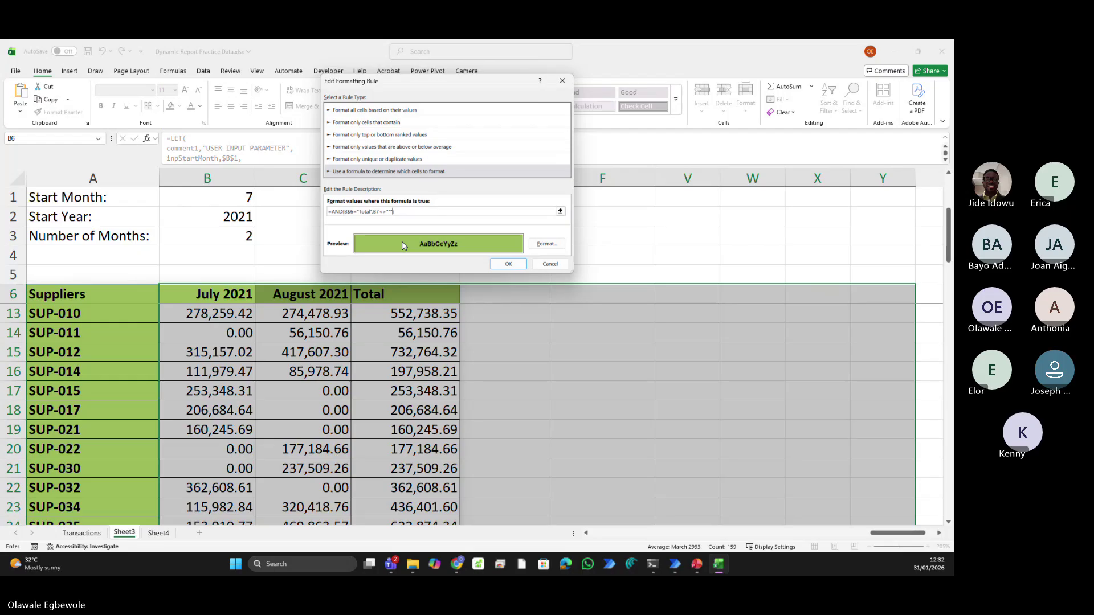
key("BackSpace")
key("BackSpace")
left_click(508, 264)
left_click(459, 355)
left_click(373, 212)
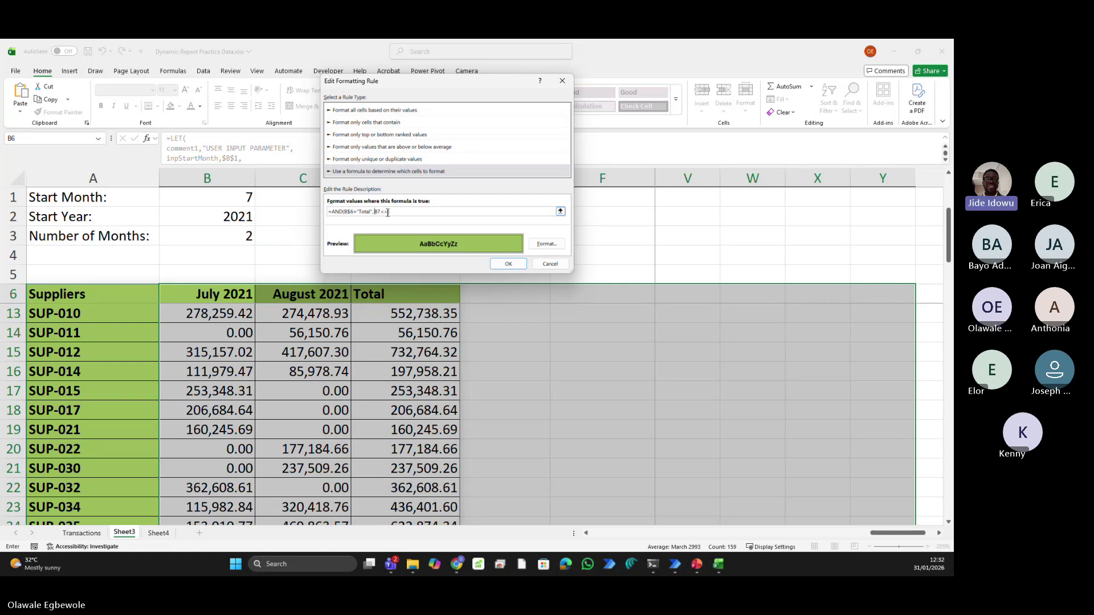
type("\"\"")
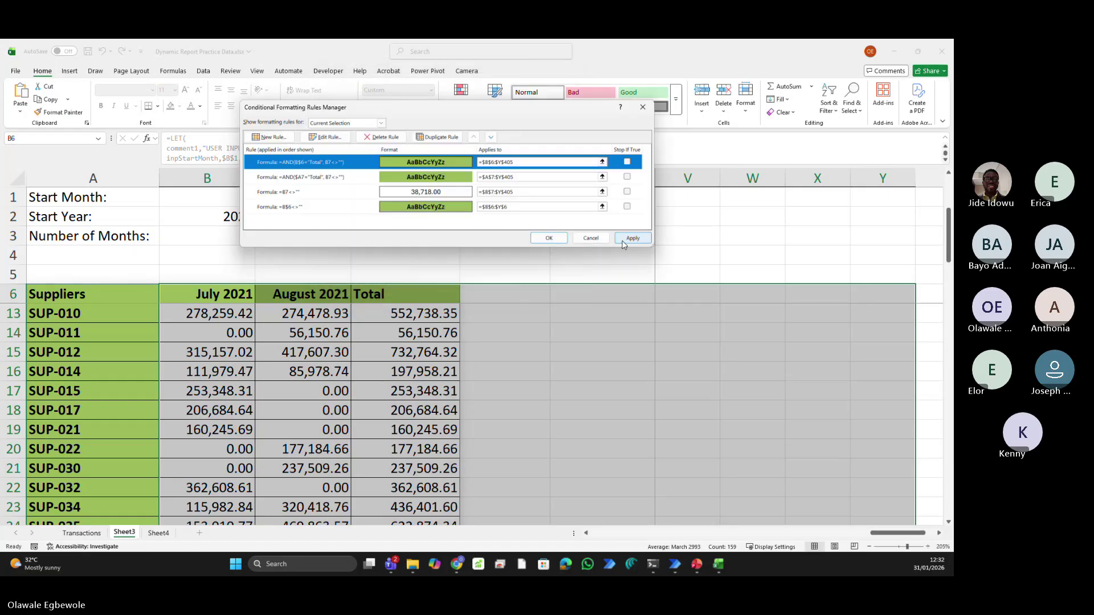
left_click(508, 264)
left_click(630, 238)
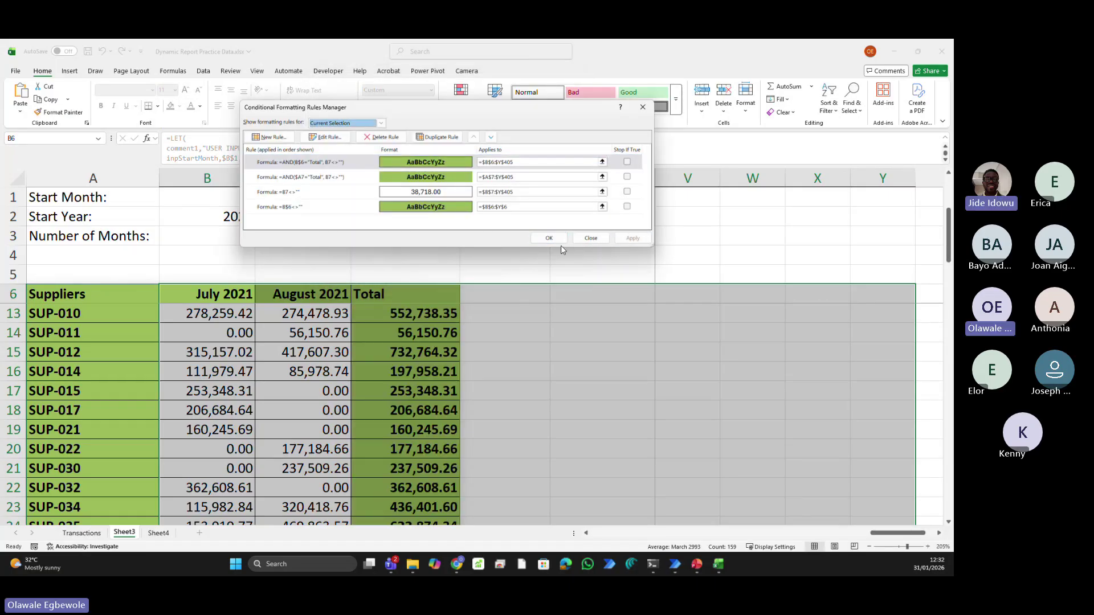
left_click(551, 239)
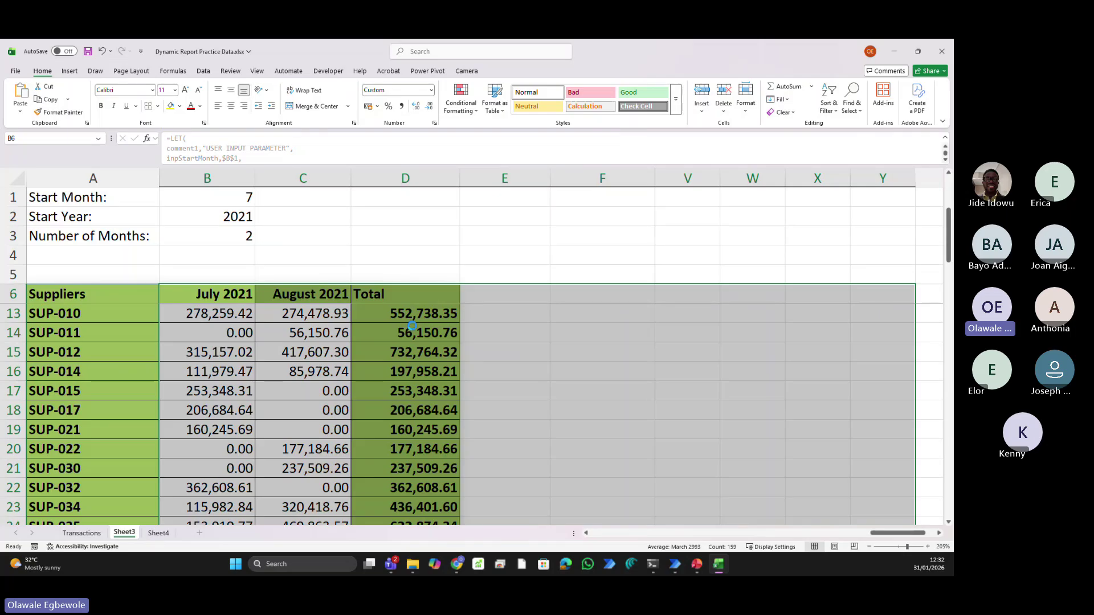
key("ctrl+s")
Examine the Total column's formatting from its header down to the grand total in the last row
left_click(412, 294)
key("ctrl+Down")
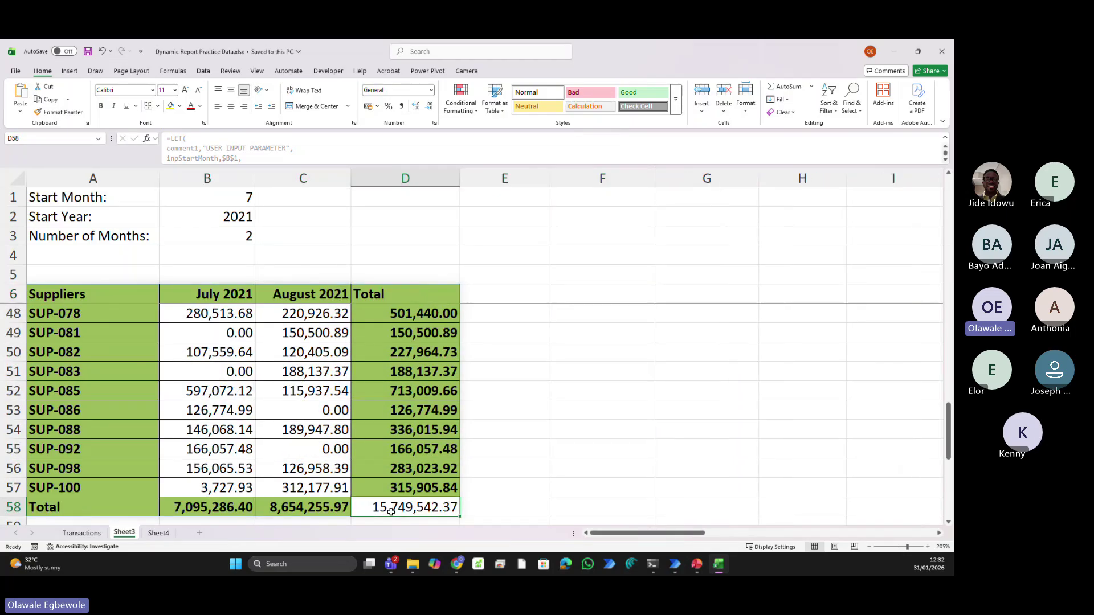
scroll(391, 505, "down", 1)
scroll(392, 491, "up", 2)
scroll(394, 478, "down", 3)
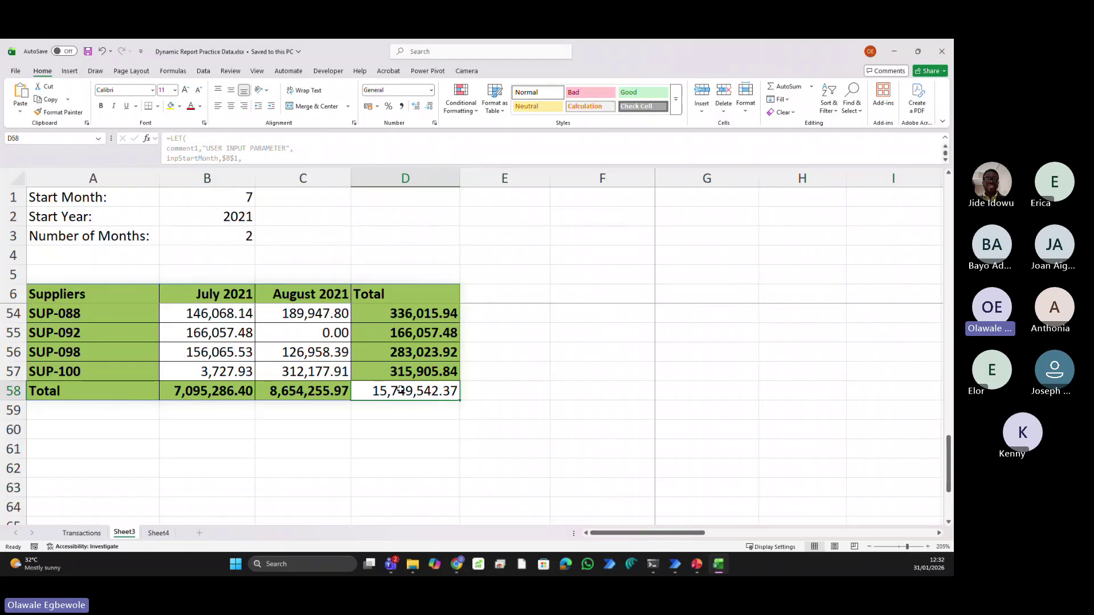
scroll(400, 390, "down", 1)
scroll(401, 390, "up", 2)
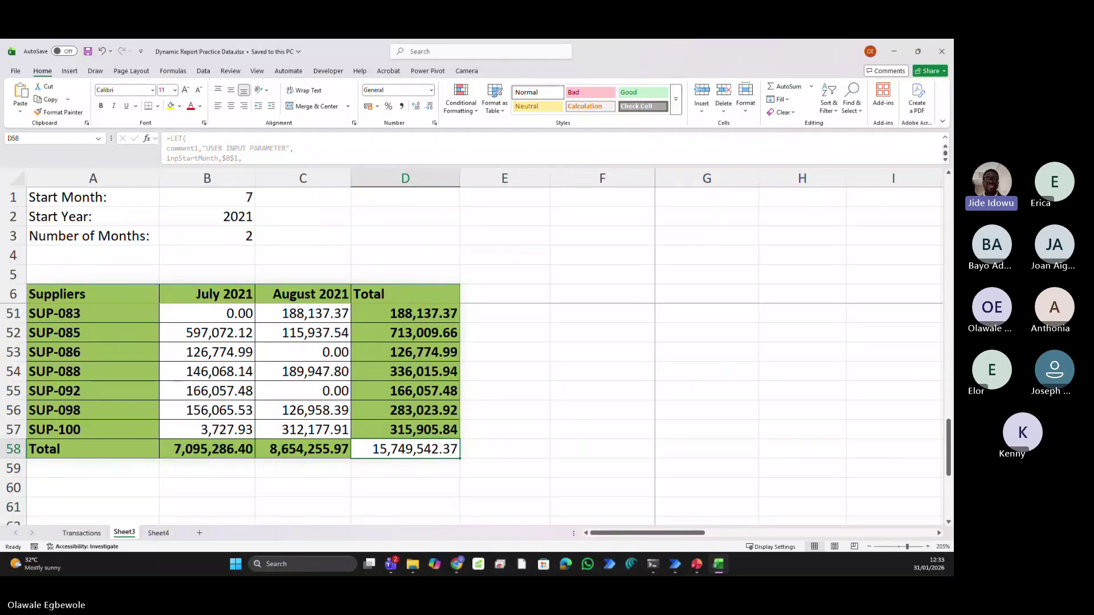
key("alt+Tab")
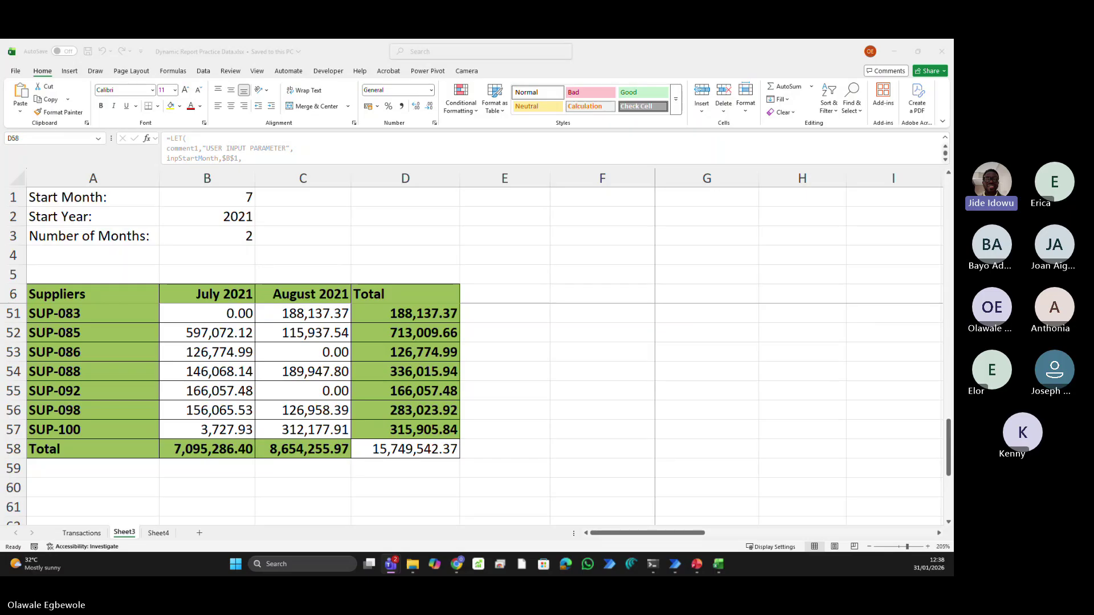
left_click(378, 240)
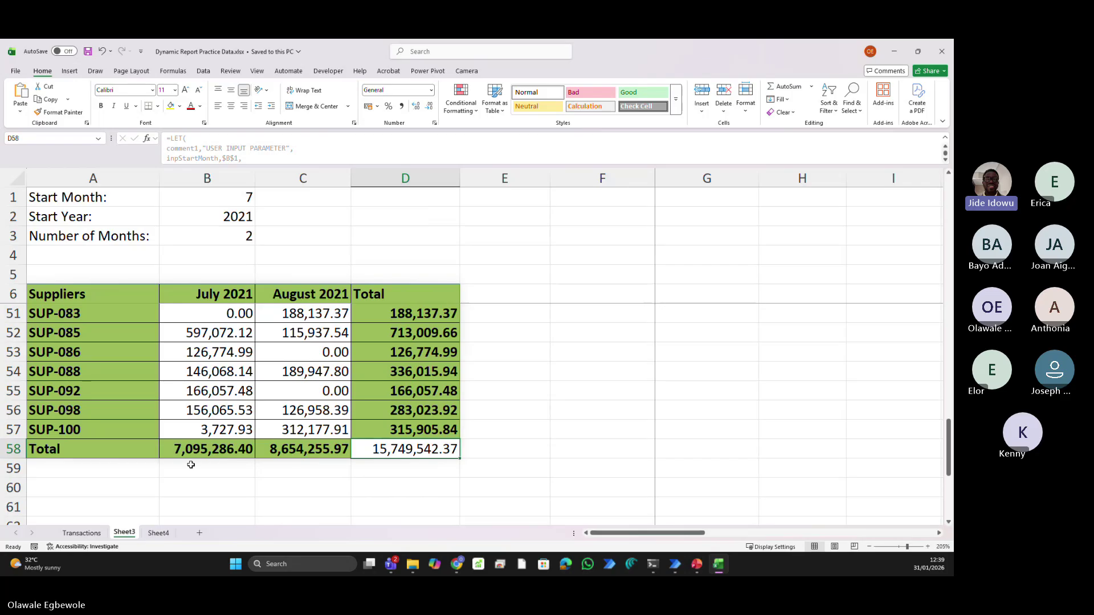
Run Analyze Data on the Transactions table and ask "How many suppliers do we have in 2020"
left_click(82, 533)
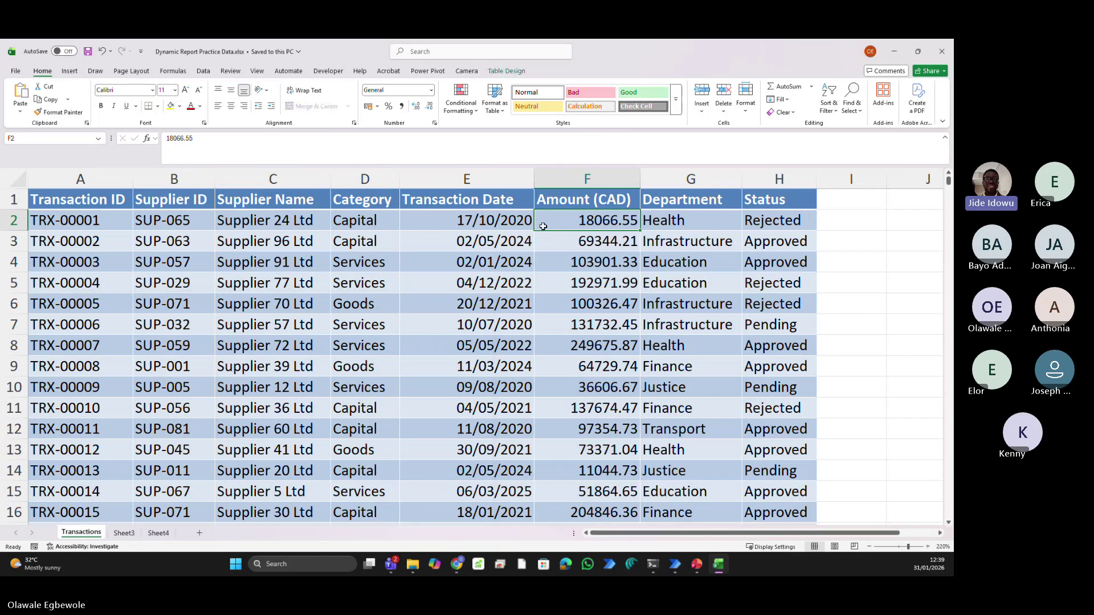
left_click(203, 72)
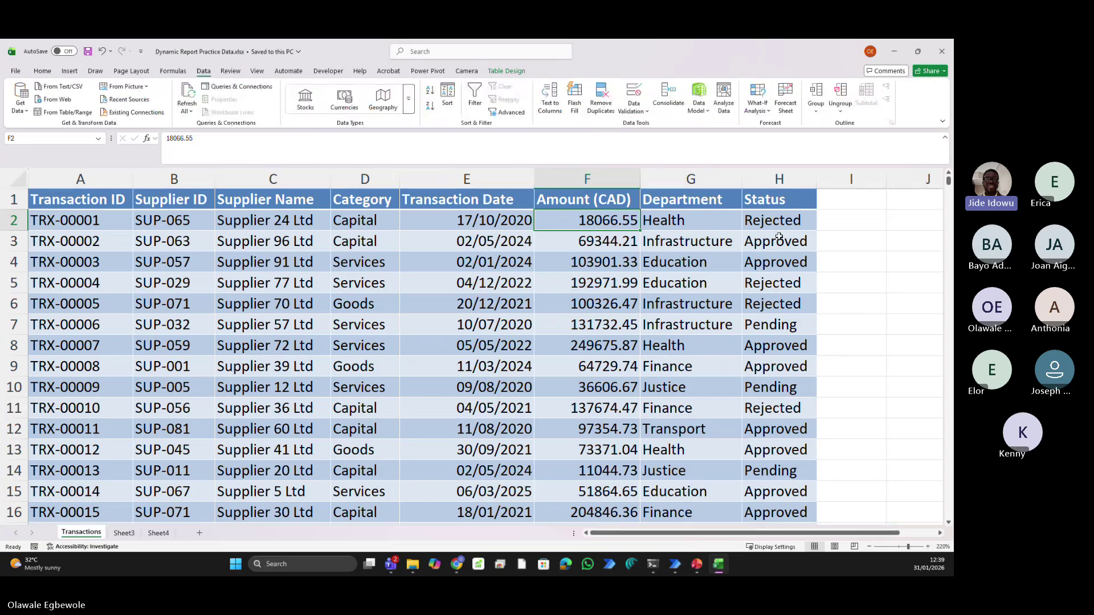
left_click(724, 98)
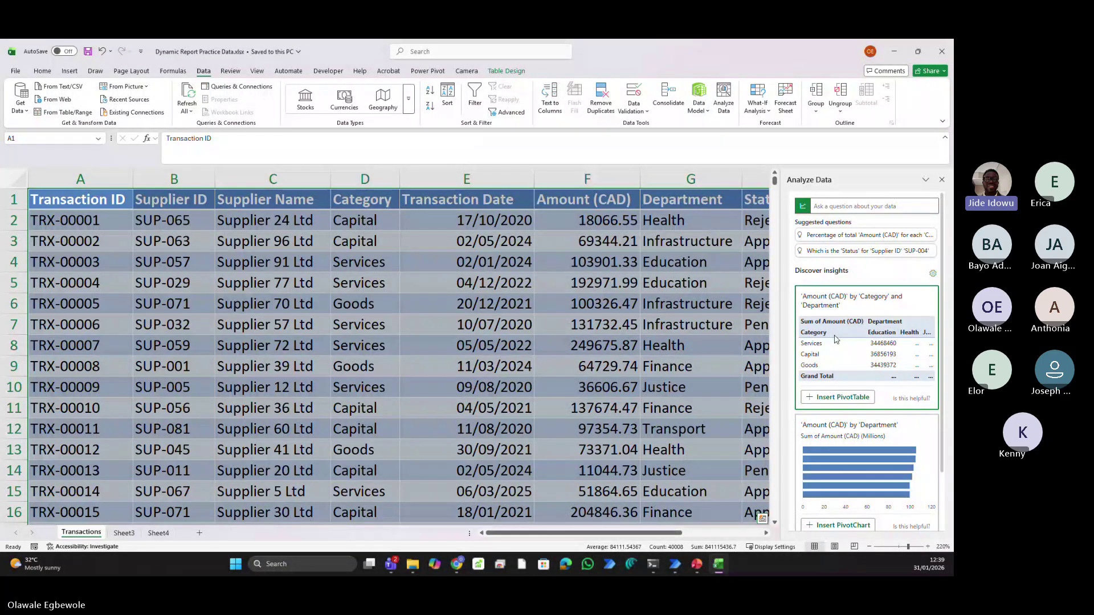
left_click(827, 208)
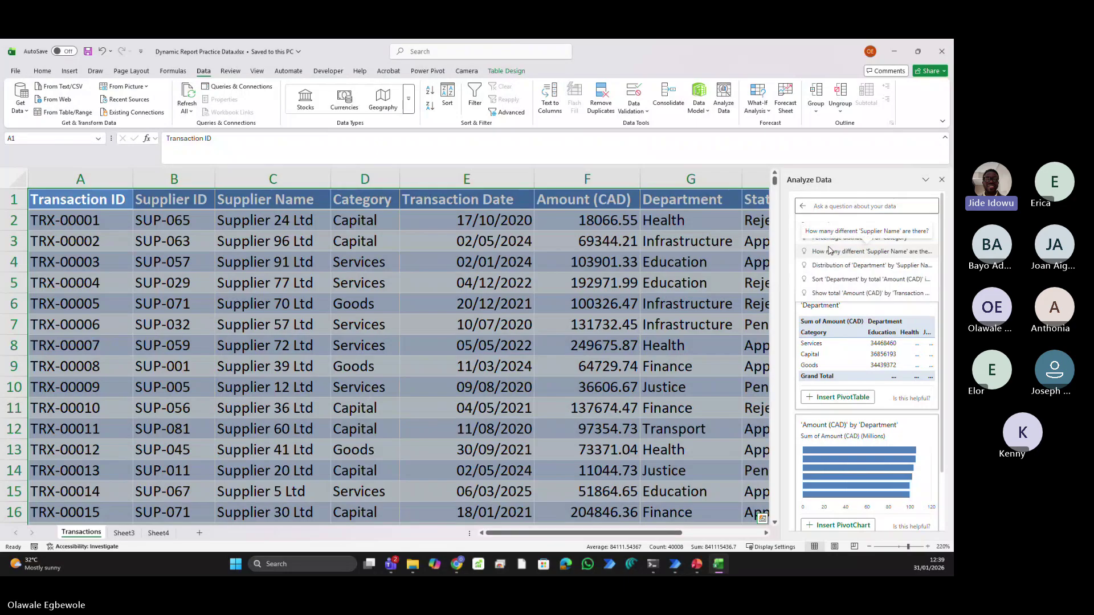
type("Ho")
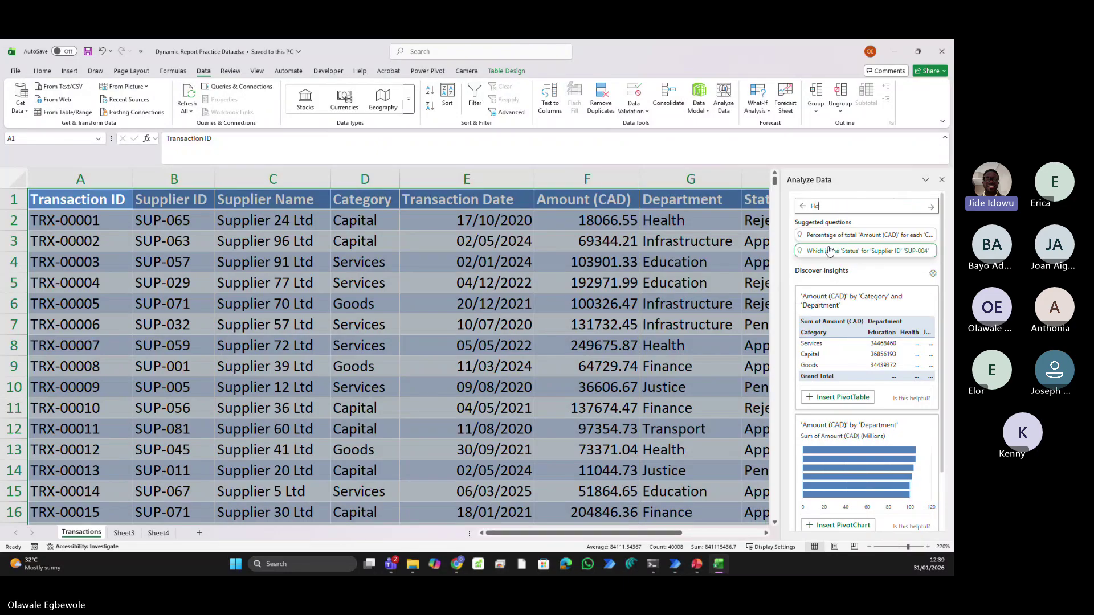
type("w many suppliers do we have ")
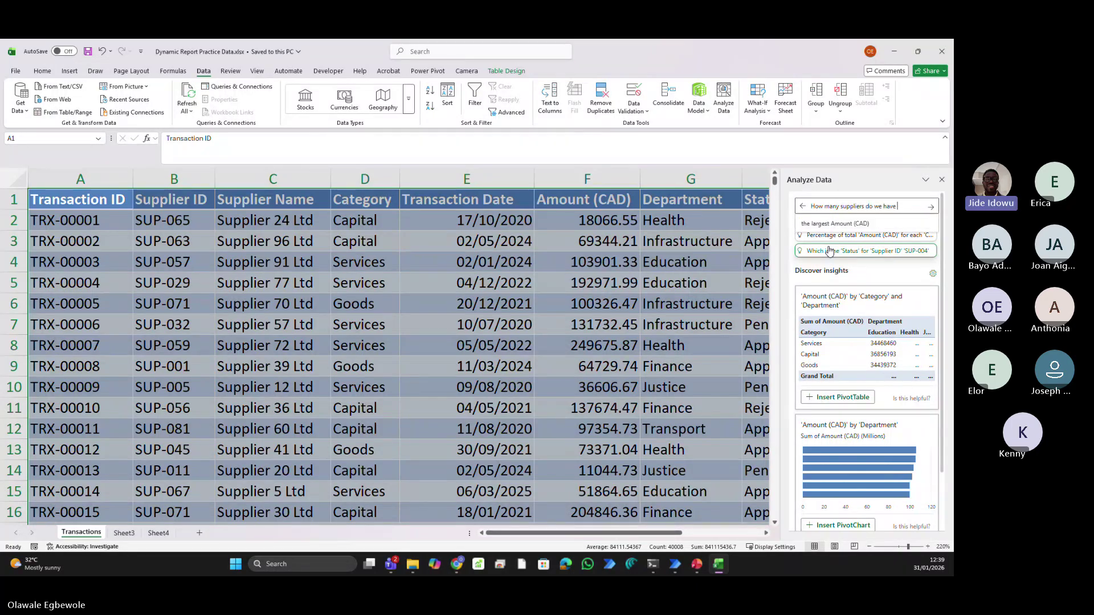
type("in 20")
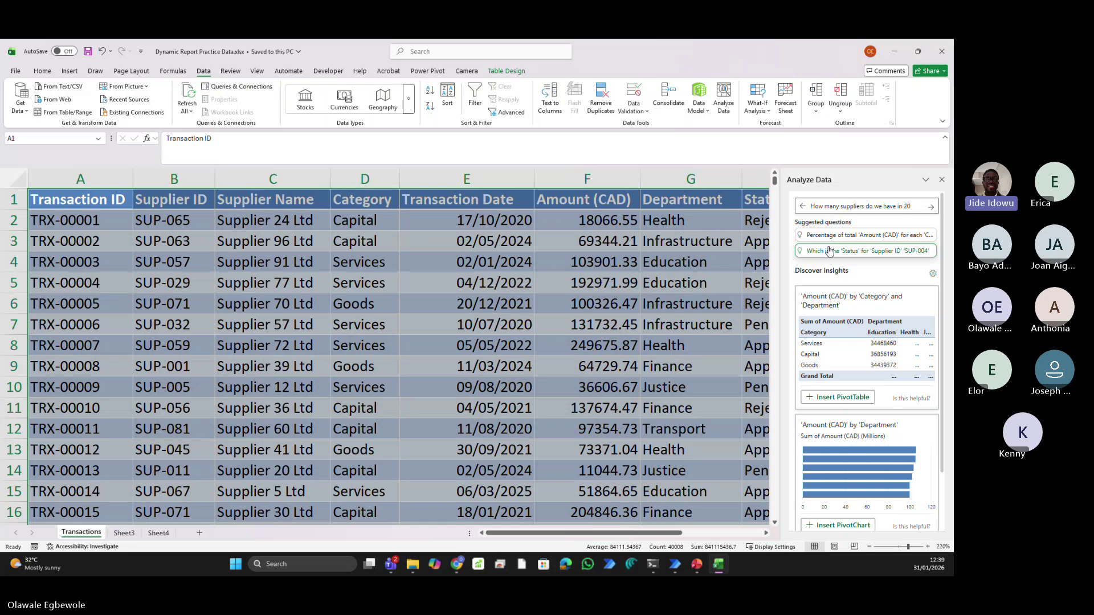
type("20")
key("Return")
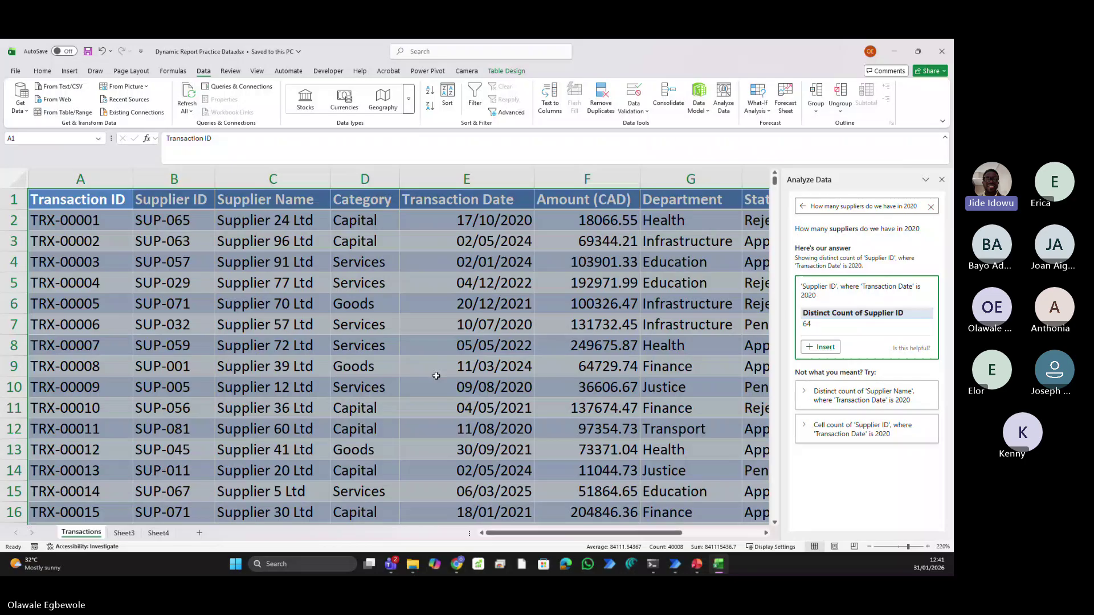
Try to copy the Transactions and Sheet3 worksheets together into a new workbook
left_click(118, 533)
left_click(108, 533)
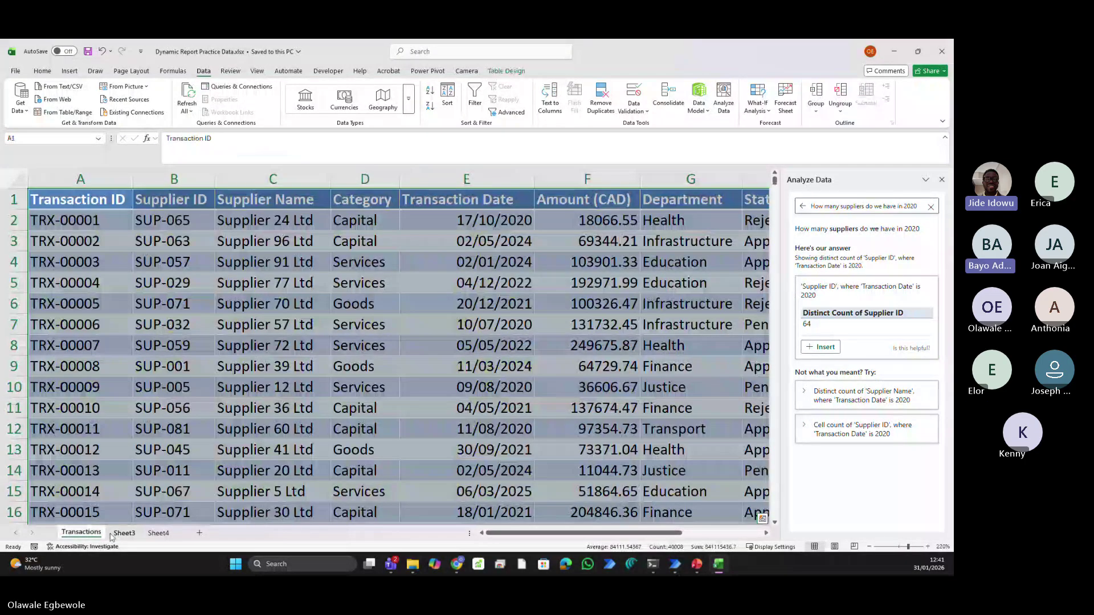
left_click(123, 533, "ctrl")
right_click(123, 533)
left_click(139, 424)
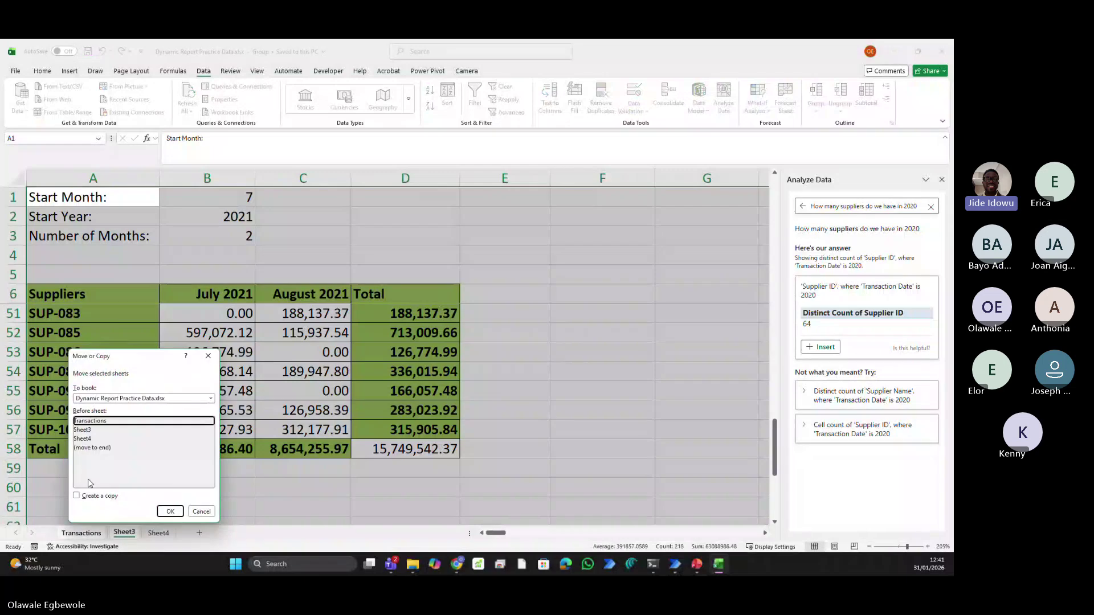
left_click(84, 498)
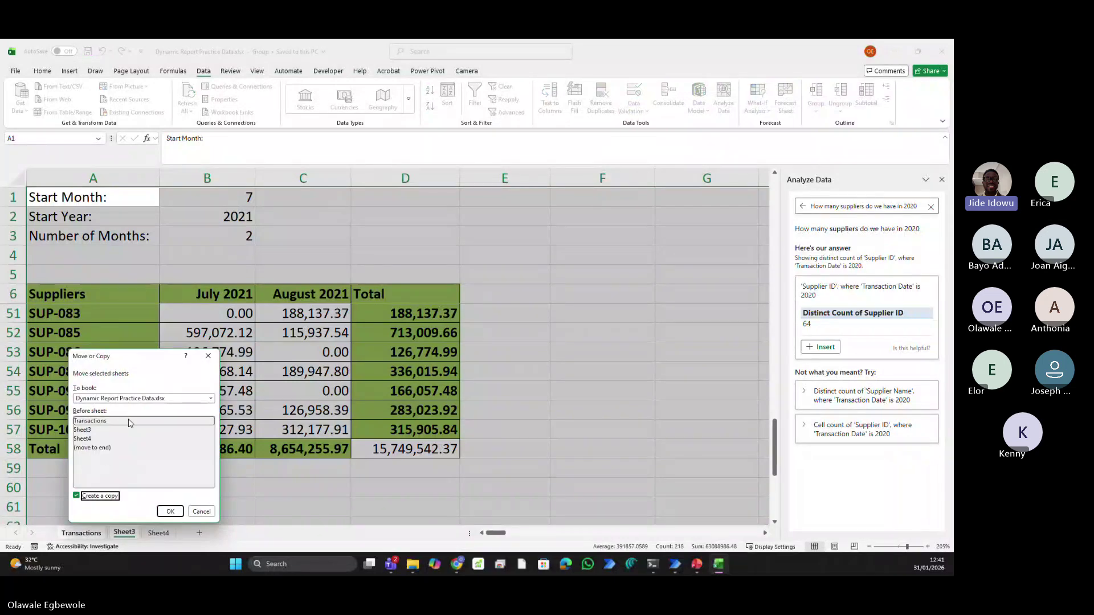
left_click(131, 398)
left_click(114, 407)
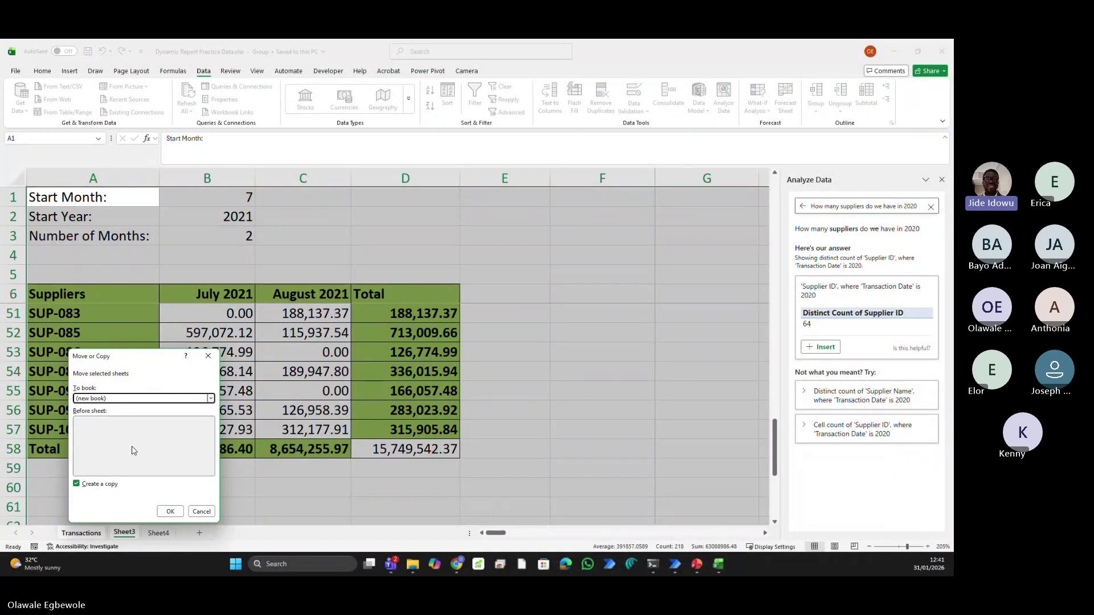
left_click(167, 512)
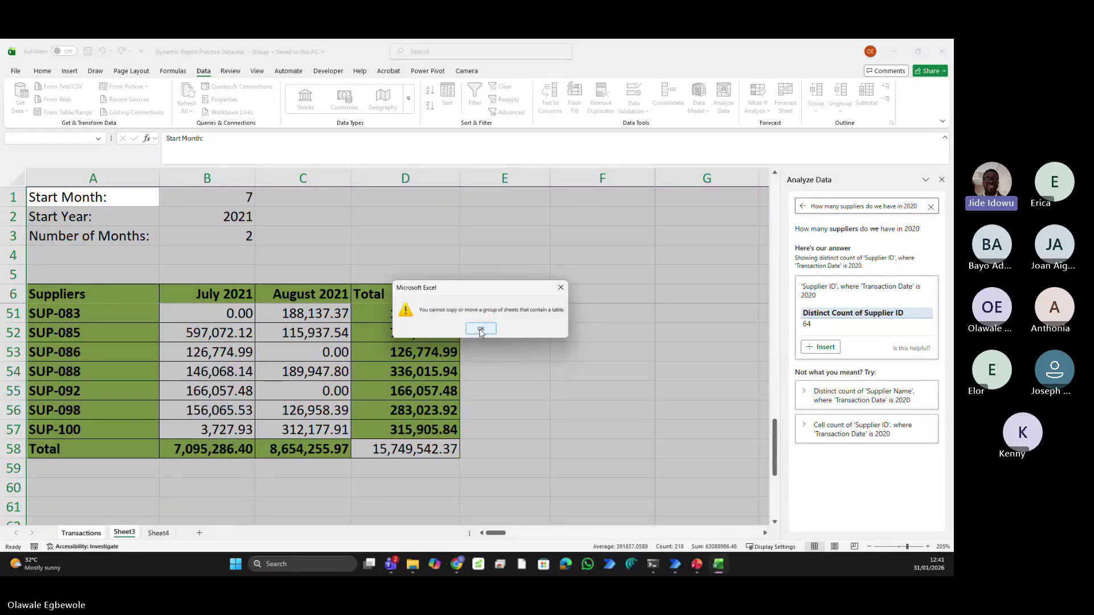
left_click(481, 329)
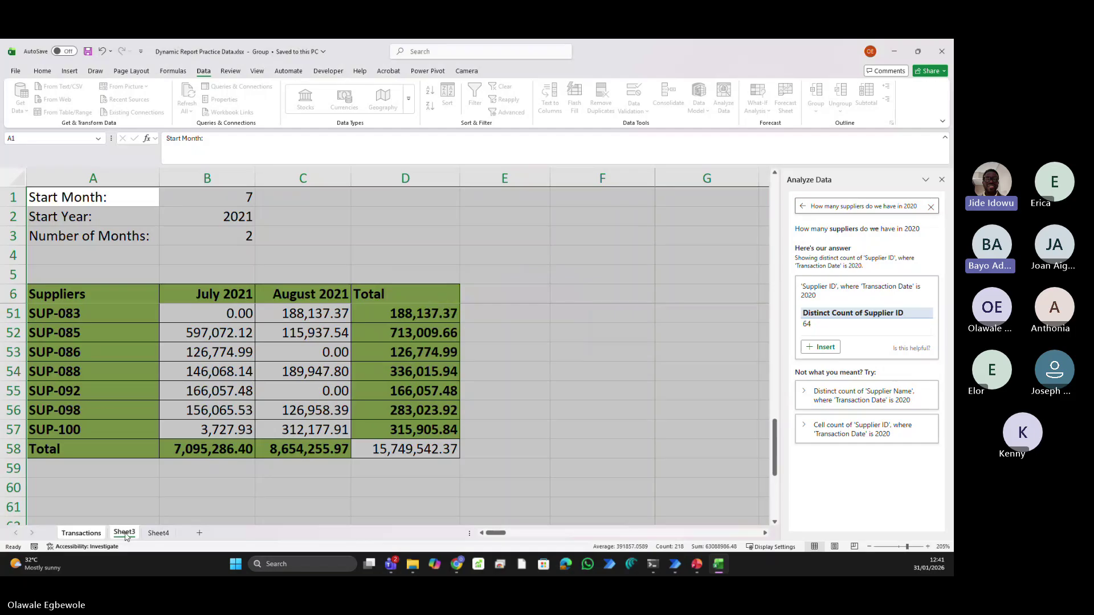
left_click(171, 494)
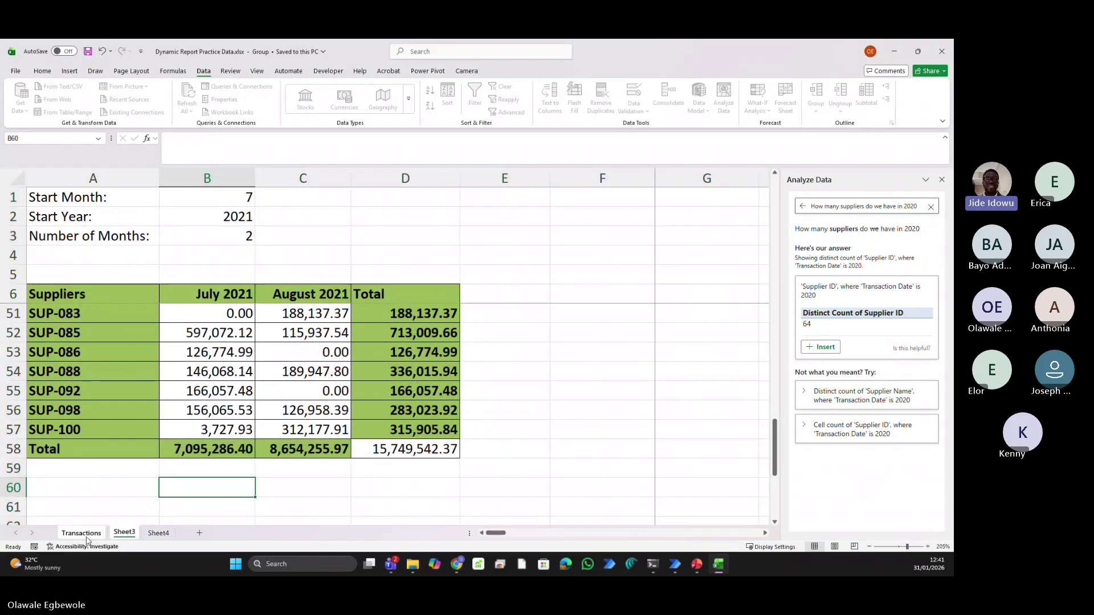
Ungroup the worksheets and copy the Transactions sheet alone into a new workbook
left_click(85, 534)
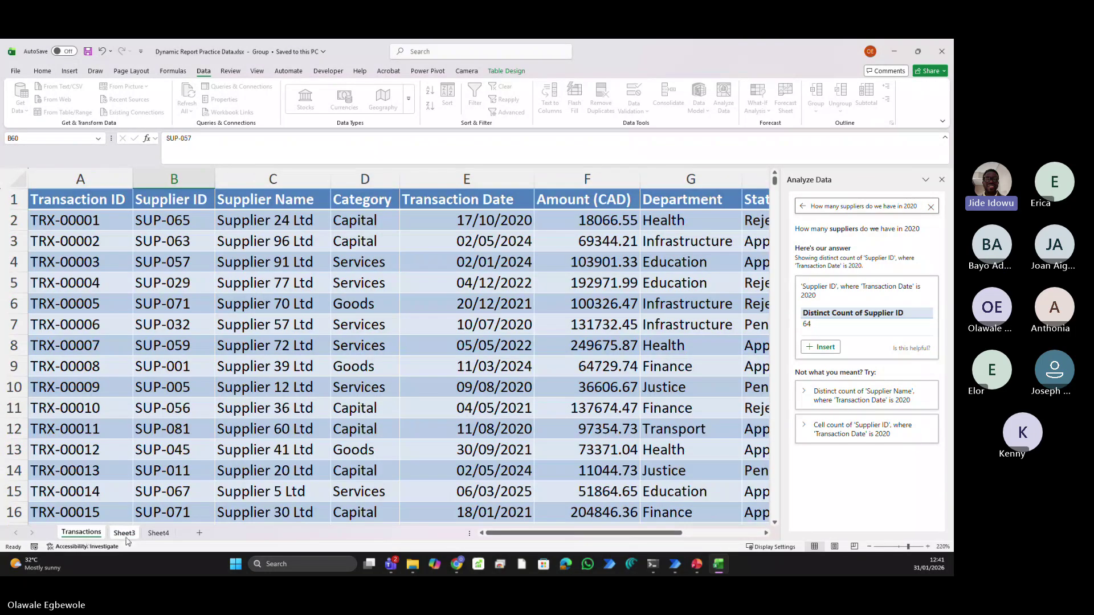
left_click(84, 534)
right_click(85, 534)
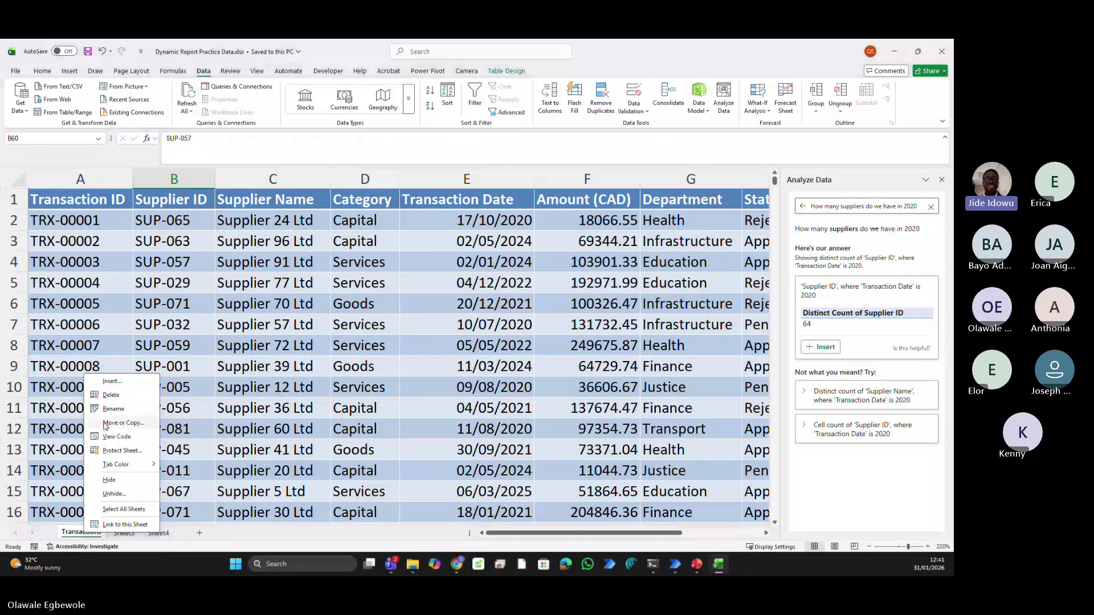
left_click(123, 423)
key("alt+c")
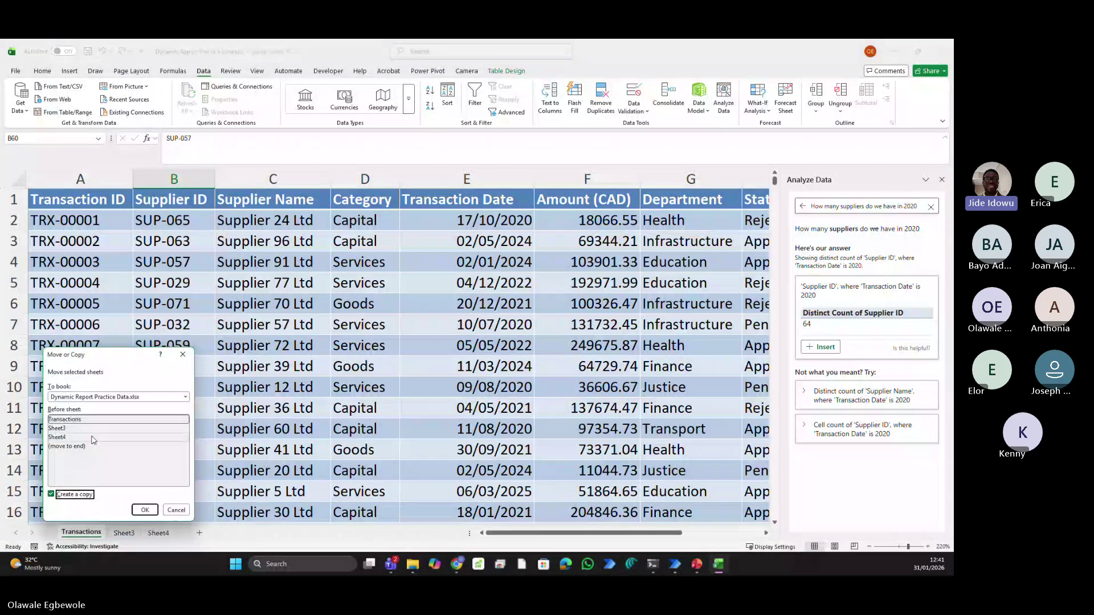
left_click(103, 398)
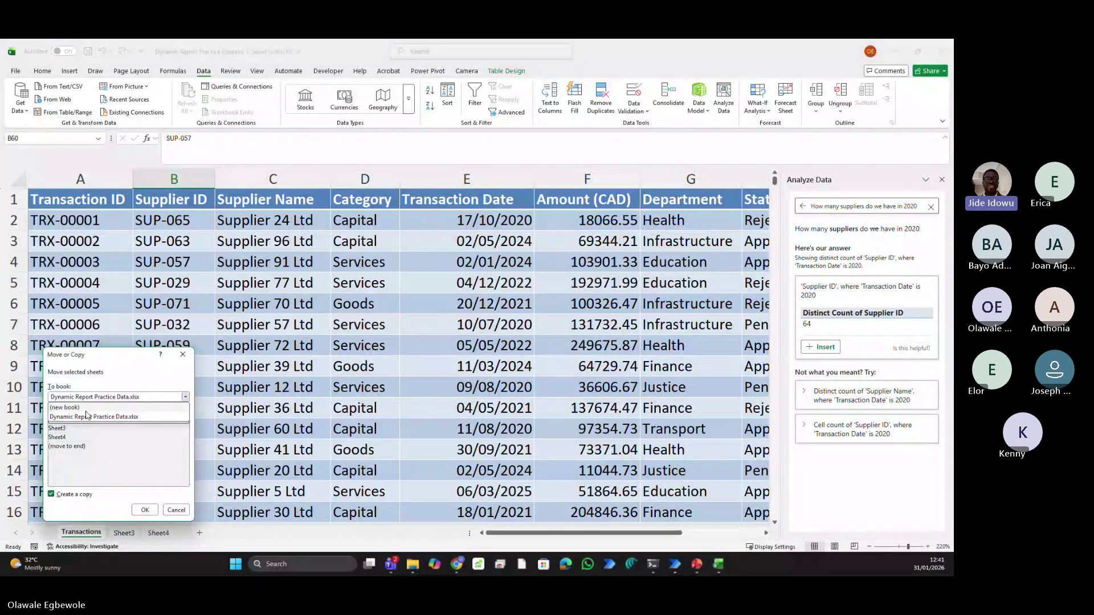
left_click(85, 407)
left_click(144, 511)
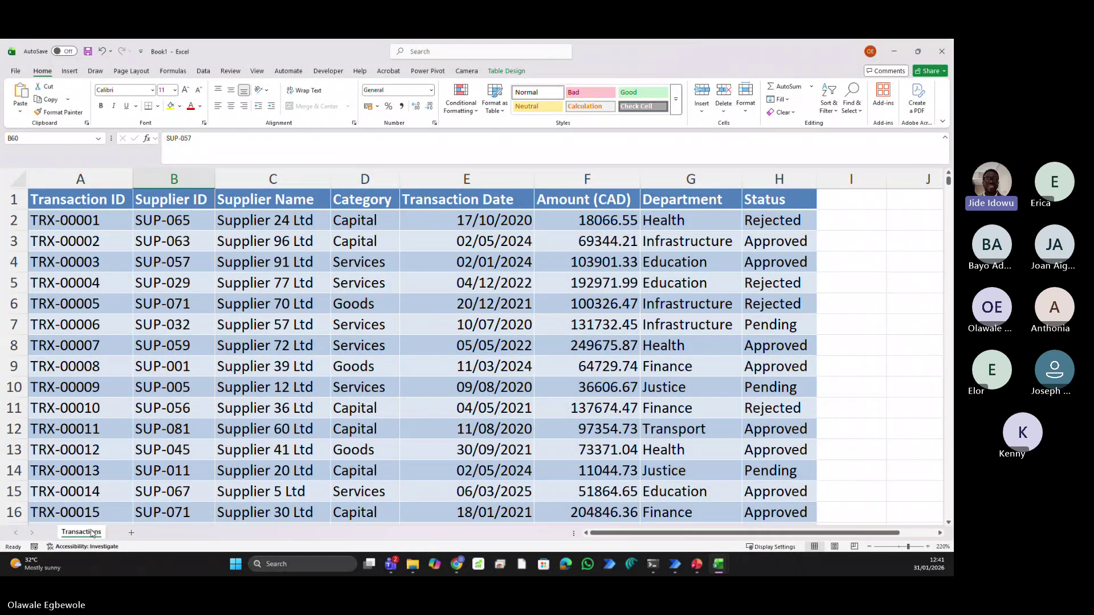
Save the new workbook in the Dynamic Report folder under the name "Completed Dynamic Report"
key("ctrl+s")
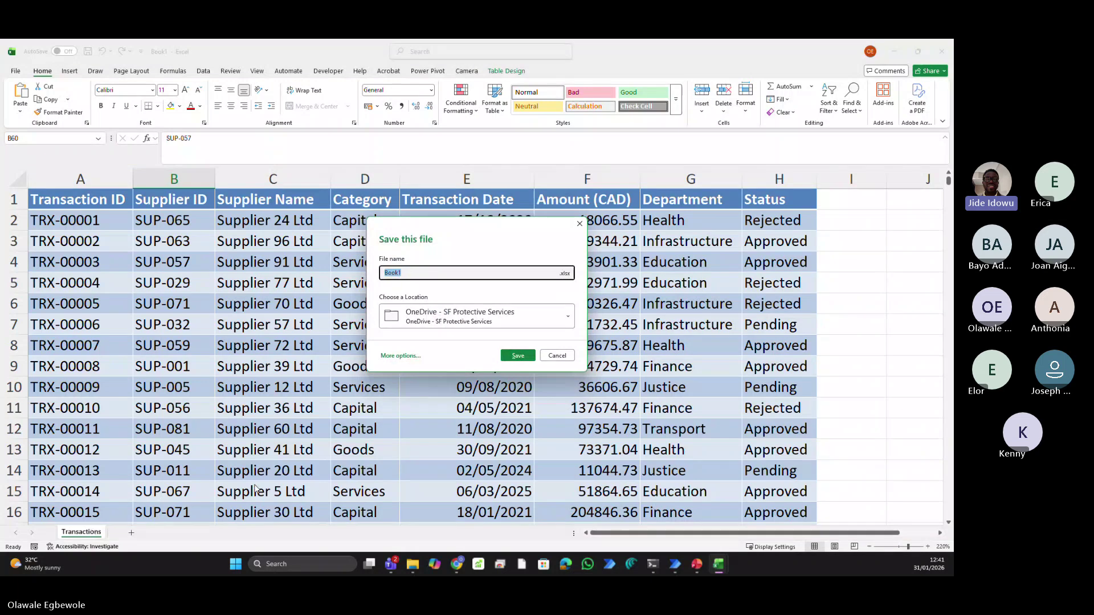
left_click(443, 320)
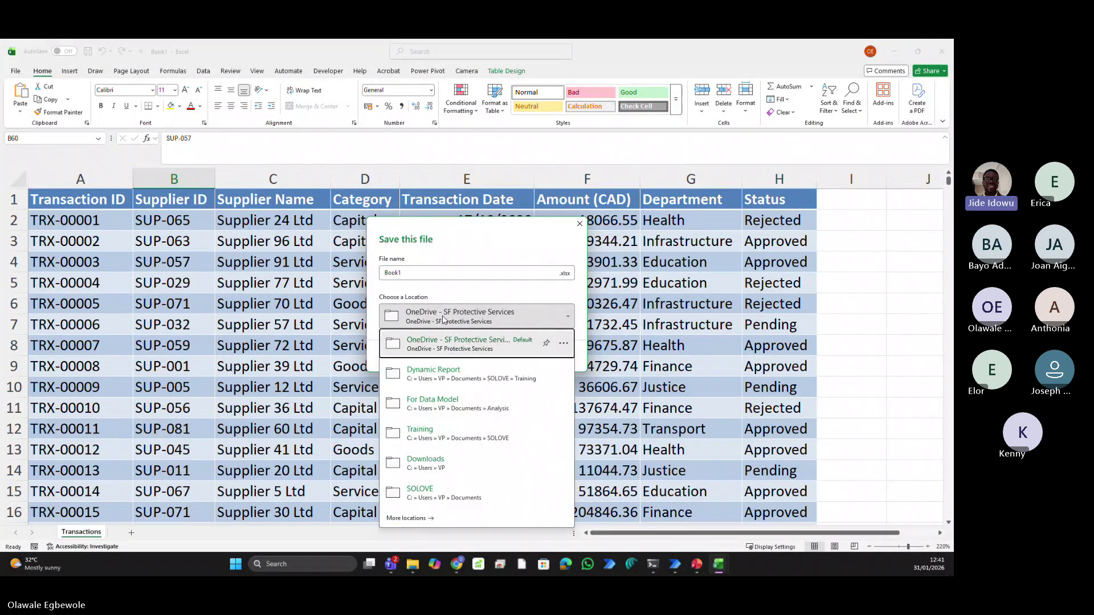
left_click(456, 371)
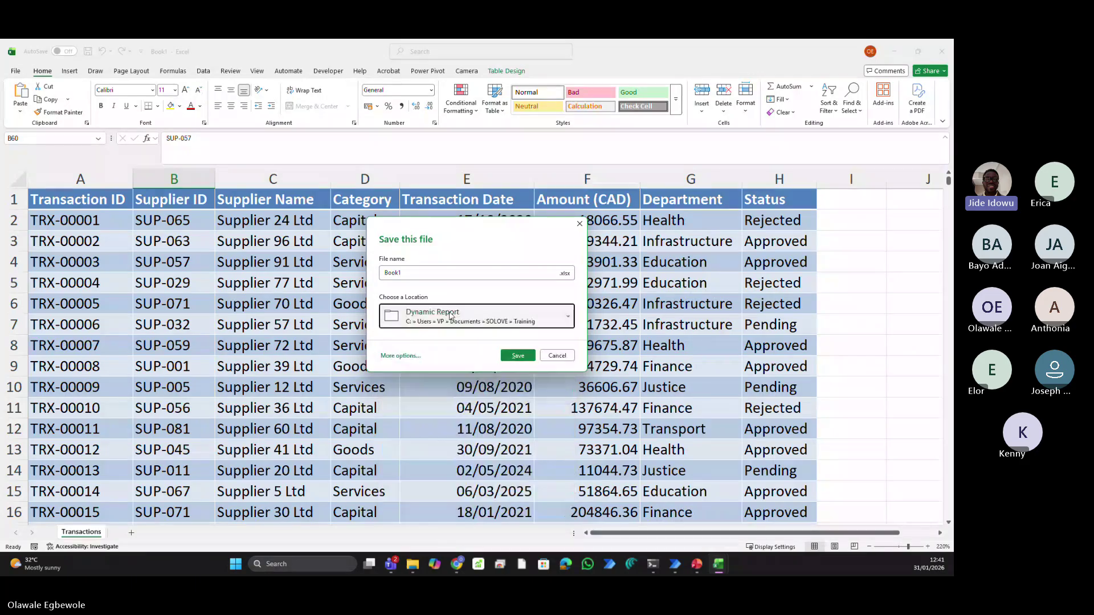
left_click(440, 274)
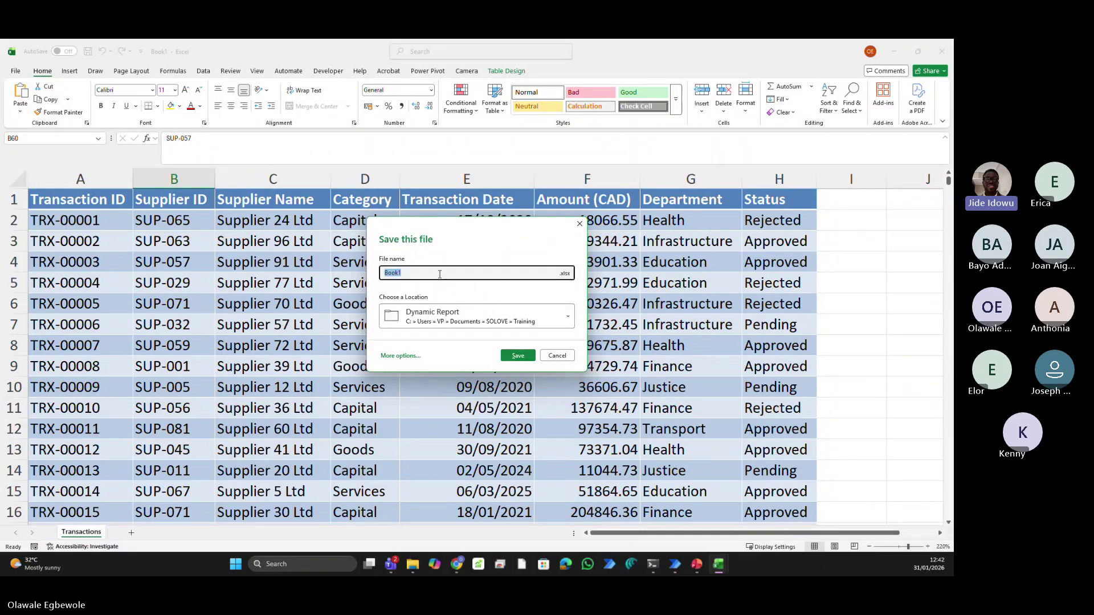
type("Completed Dynamic ")
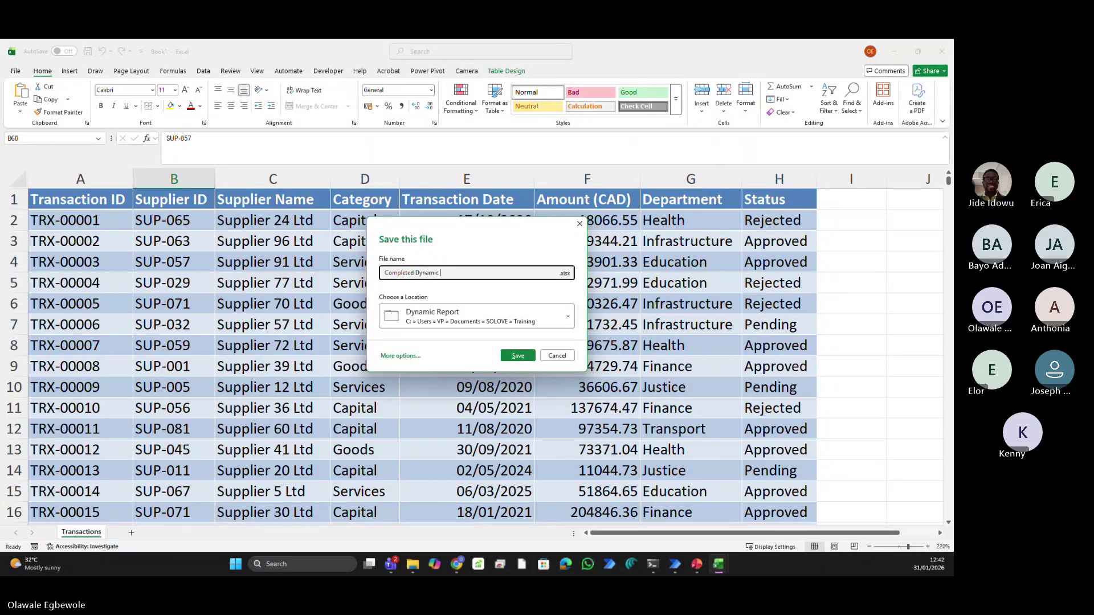
type("Report")
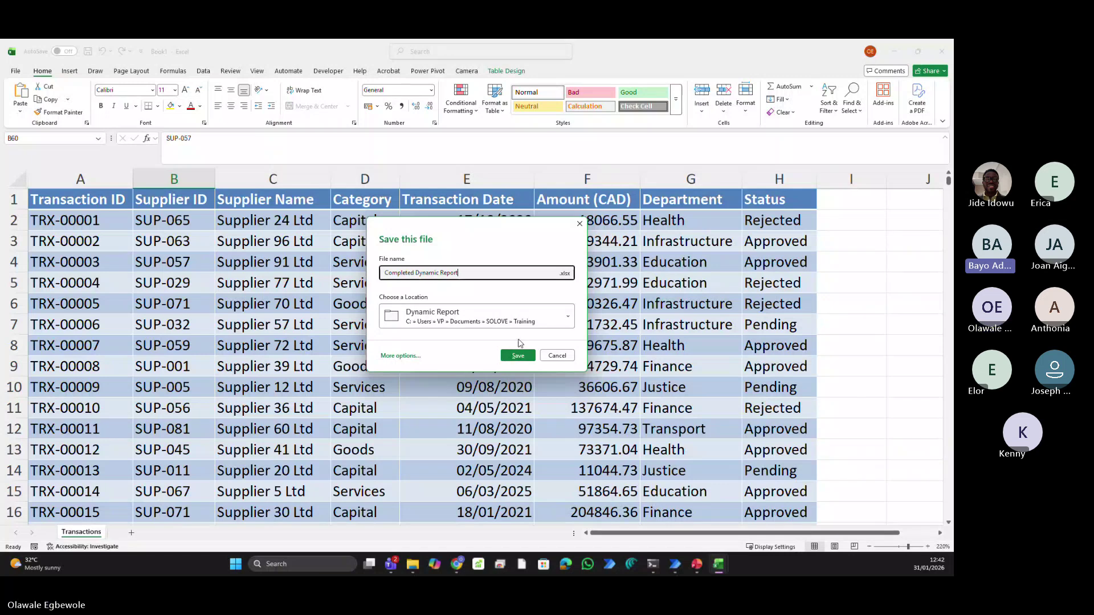